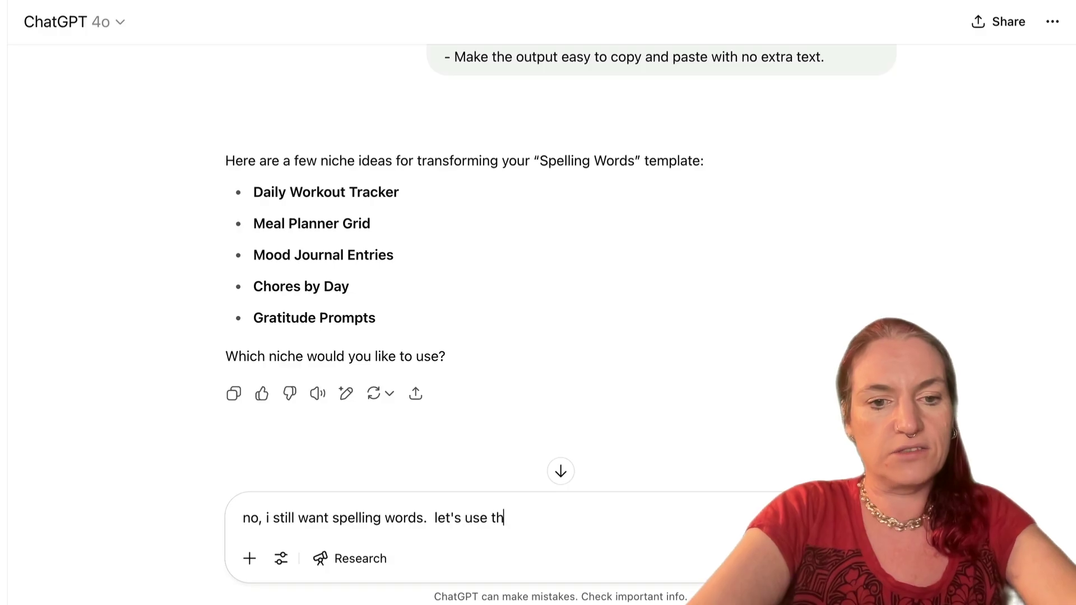
Request spelling words with the theme nature, and select the generated field list from Field 1 through Field 15
text(nature)
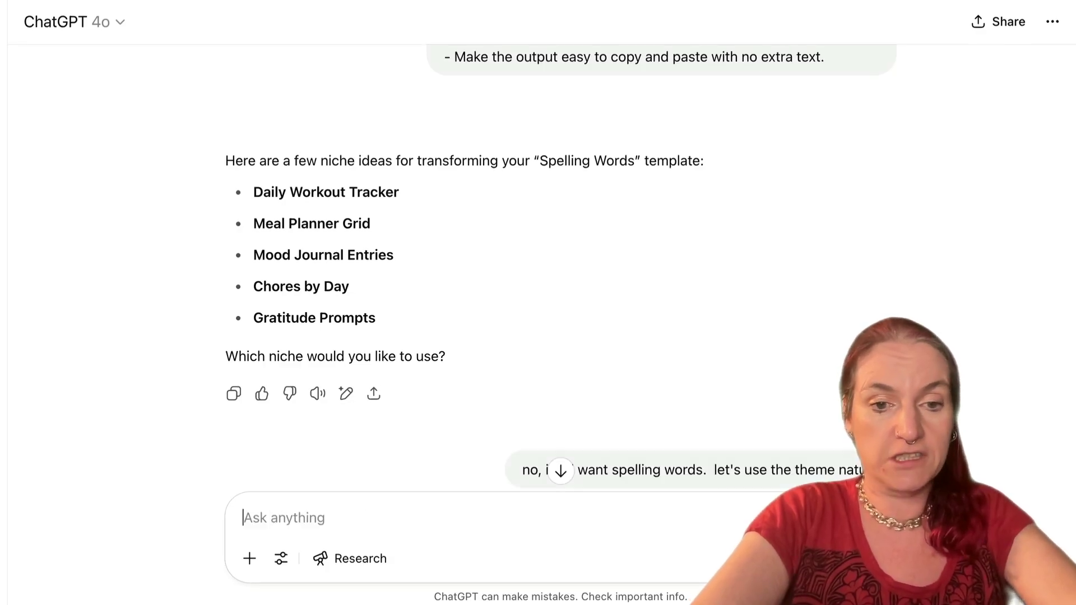
key(Return)
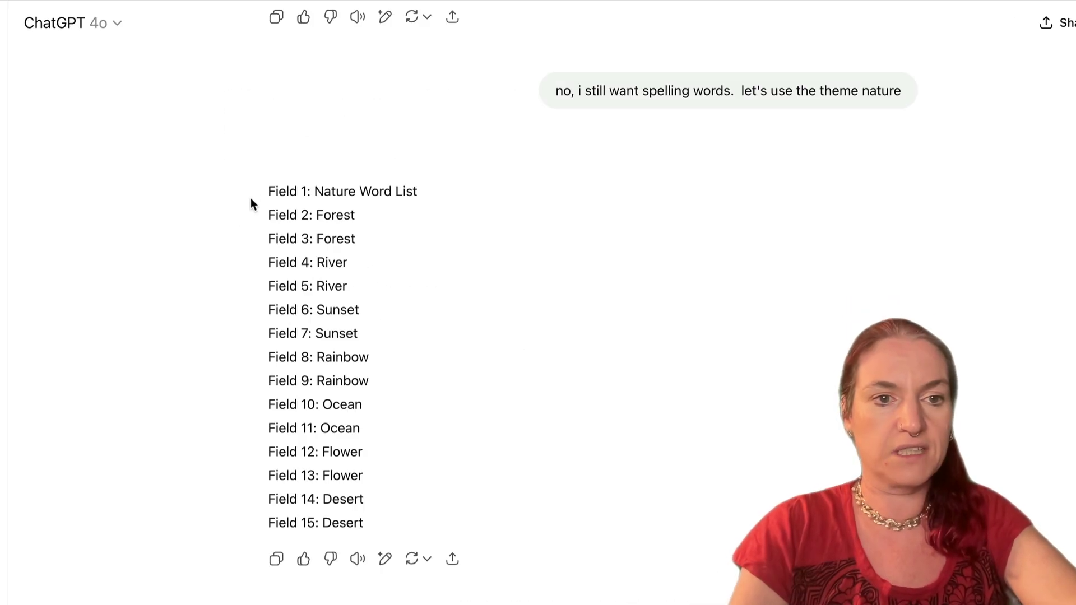
drag(250, 197, 271, 539)
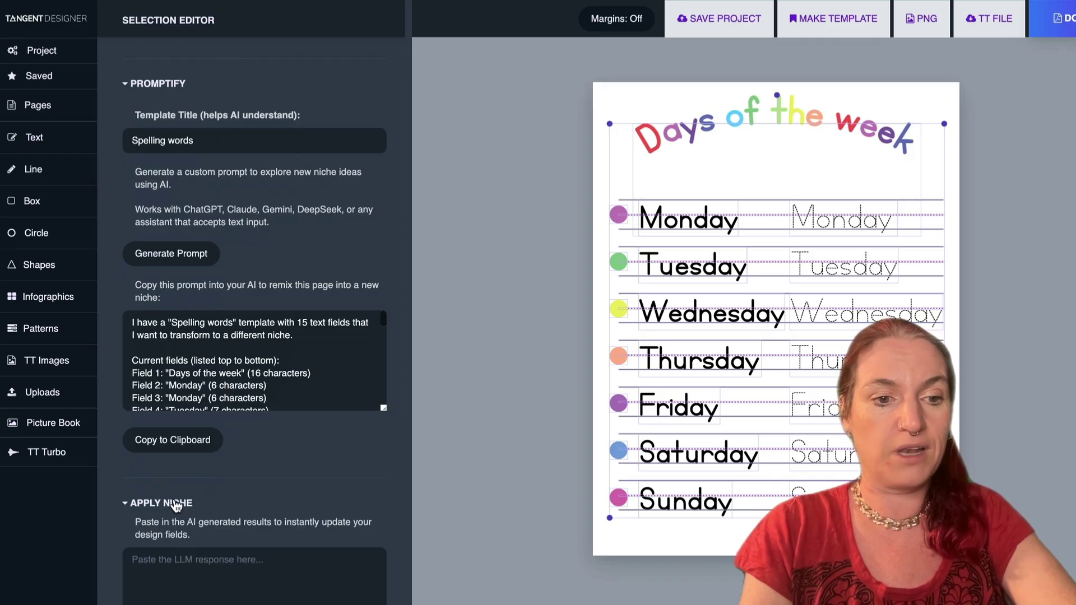
Switch to Tangent Designer and update the Days of the week page by pasting the nature field list into Apply Niche
scroll(172, 472, down, 3)
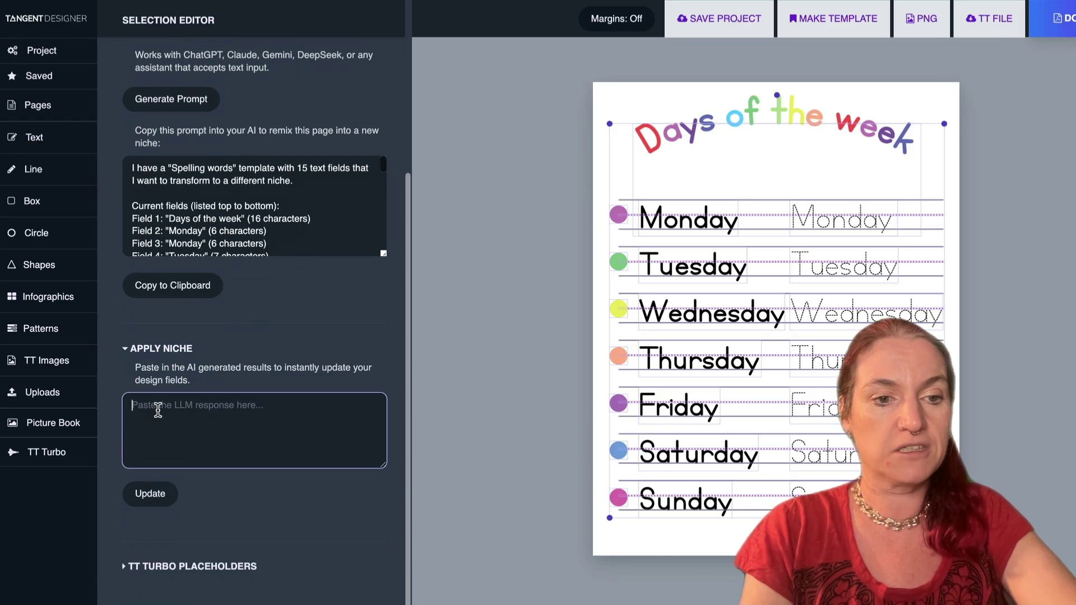
click(168, 432)
key(ctrl+v)
click(150, 493)
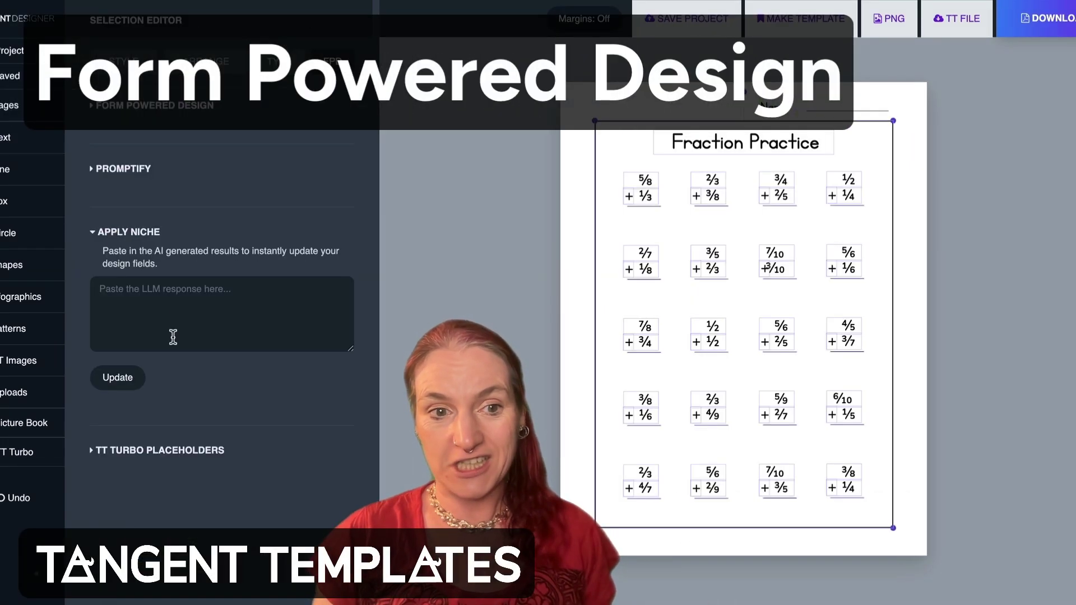
Paste the AI-generated results into Apply Niche and update the Fraction Practice worksheet's design fields
click(163, 312)
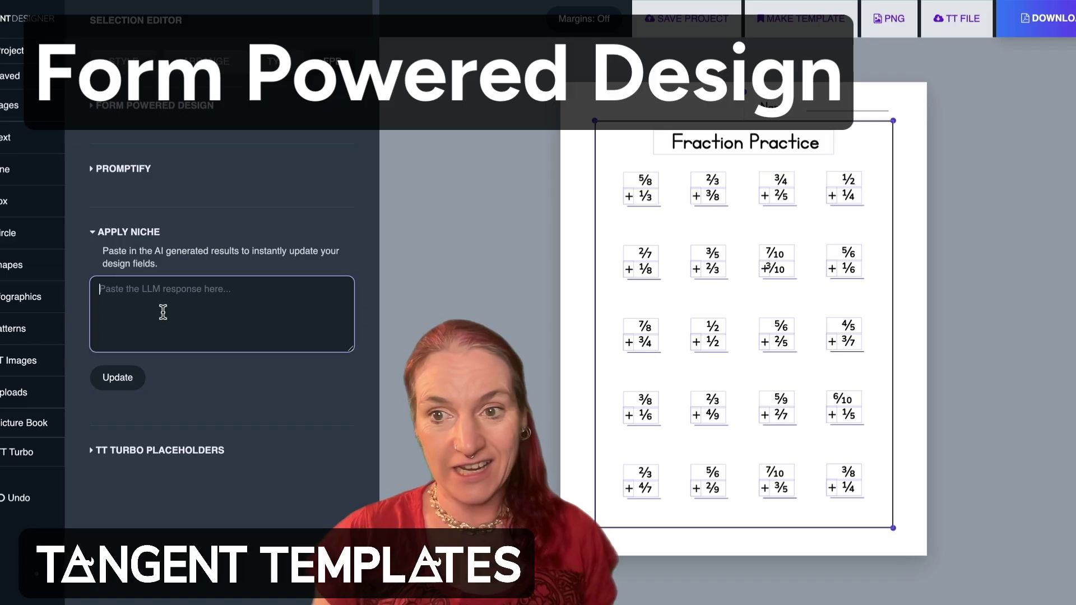
key(ctrl+v)
click(125, 379)
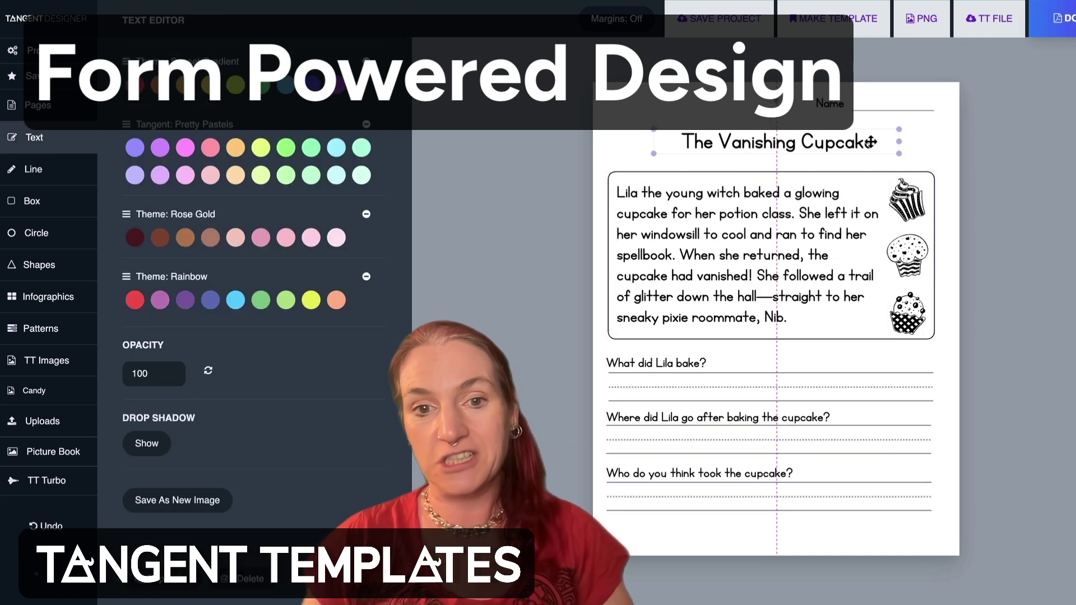
click(838, 142)
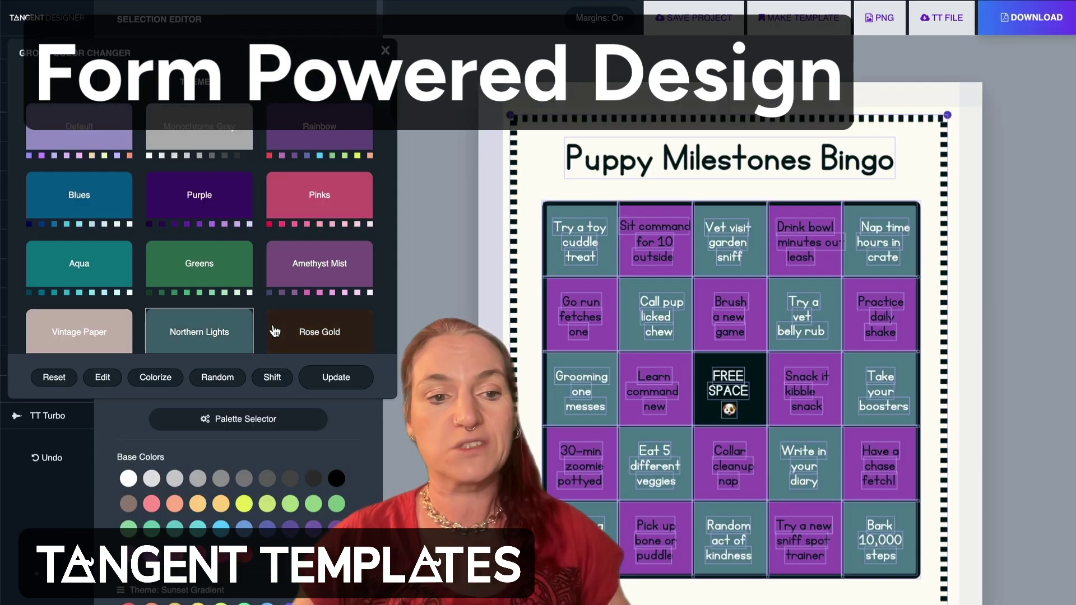
Apply the Rose Gold, Vintage Paper and Aqua color themes in turn to the Puppy Milestones Bingo page
click(275, 331)
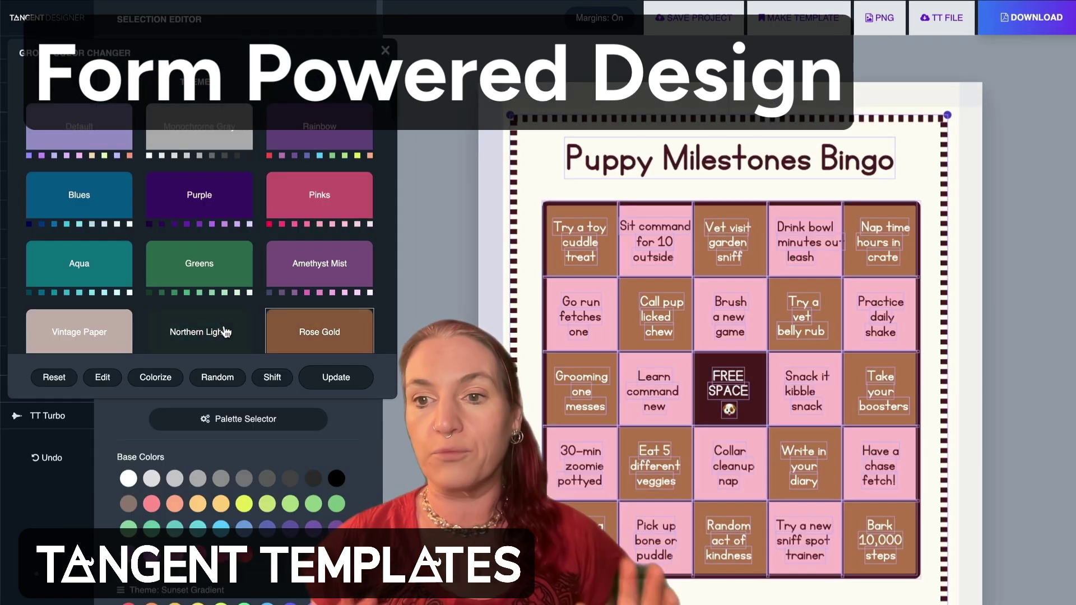
click(115, 327)
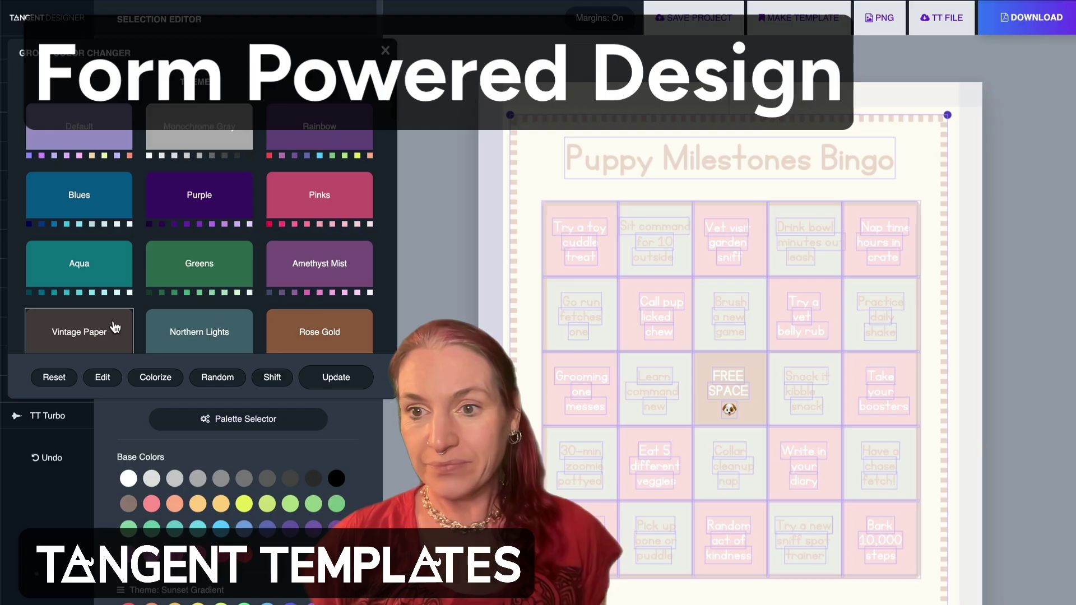
click(98, 267)
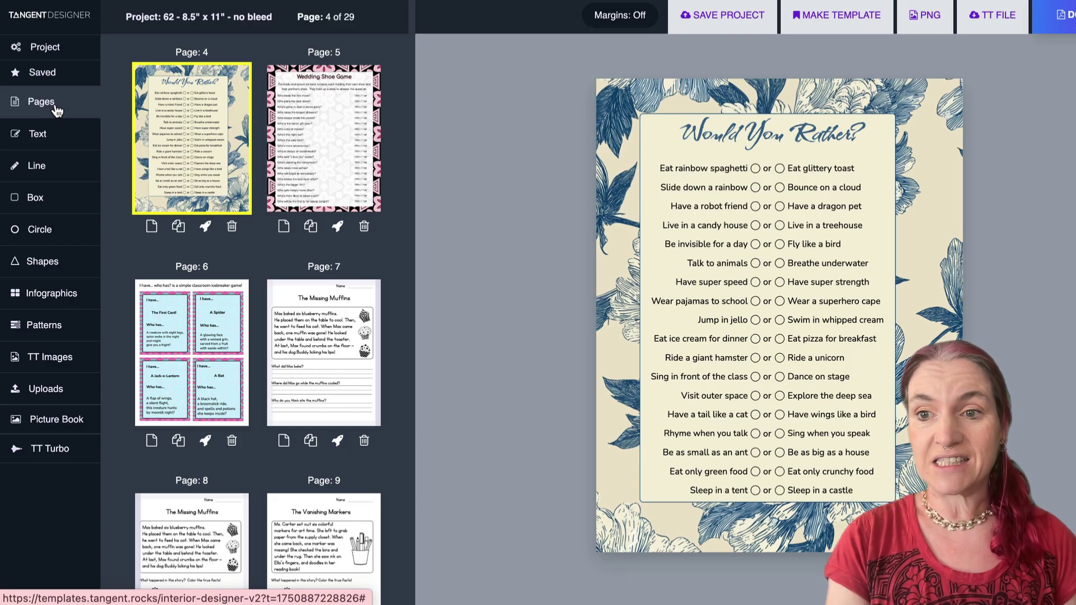
Open the keyboard shortcuts list from the project settings and examine all actions down to the alignment and distribution commands
click(59, 48)
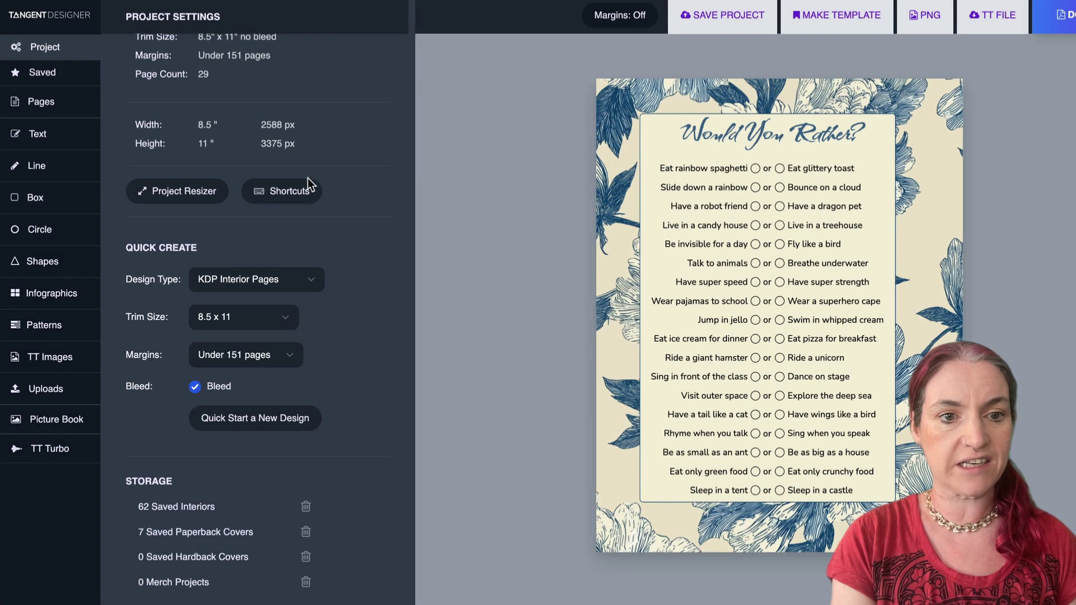
click(291, 189)
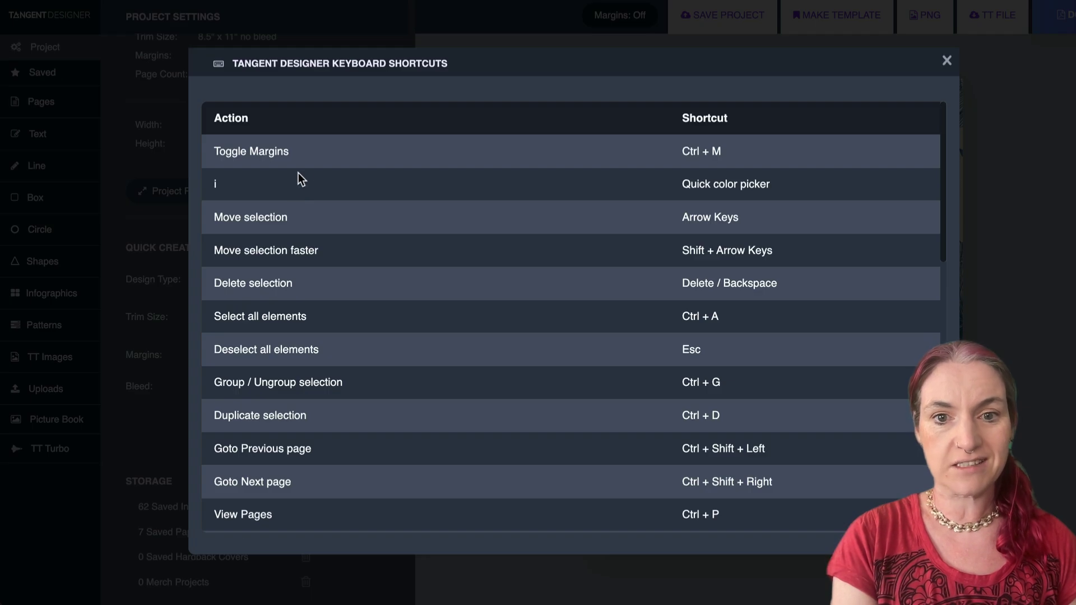
scroll(712, 381, down, 7)
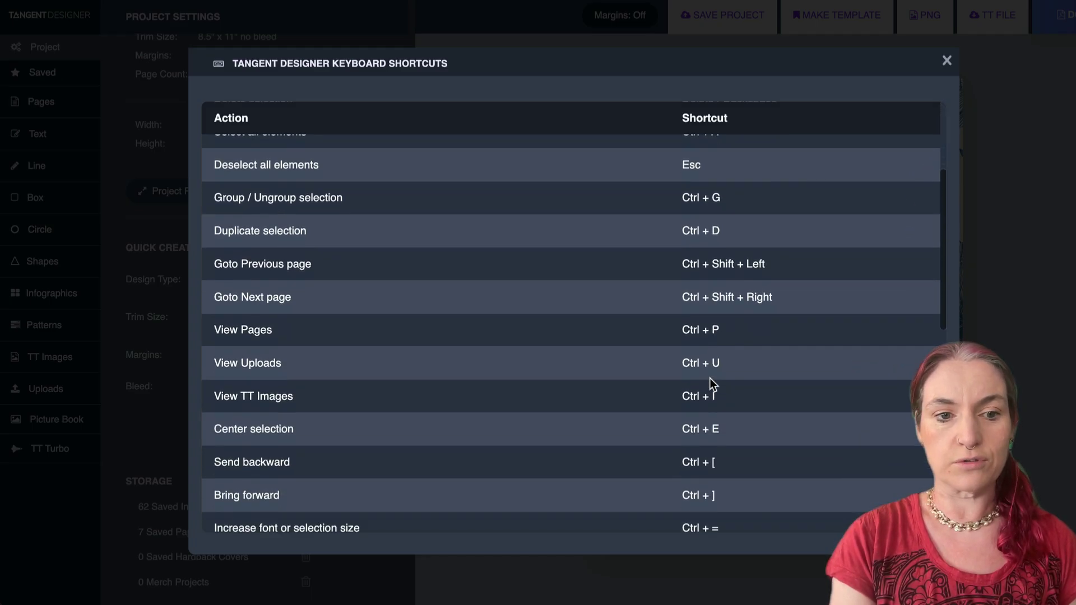
scroll(711, 378, down, 5)
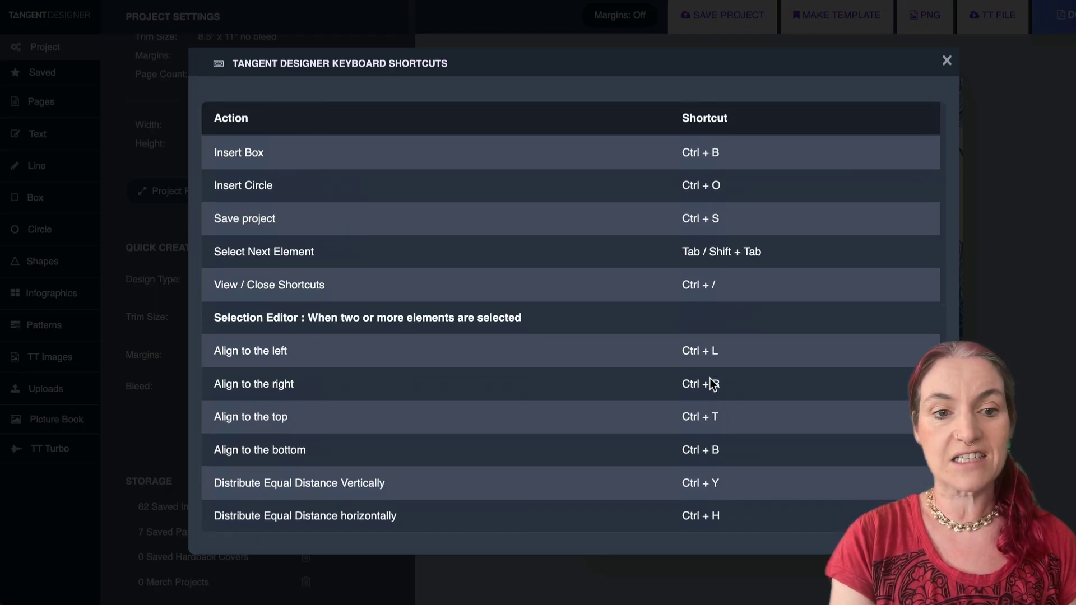
scroll(710, 381, up, 10)
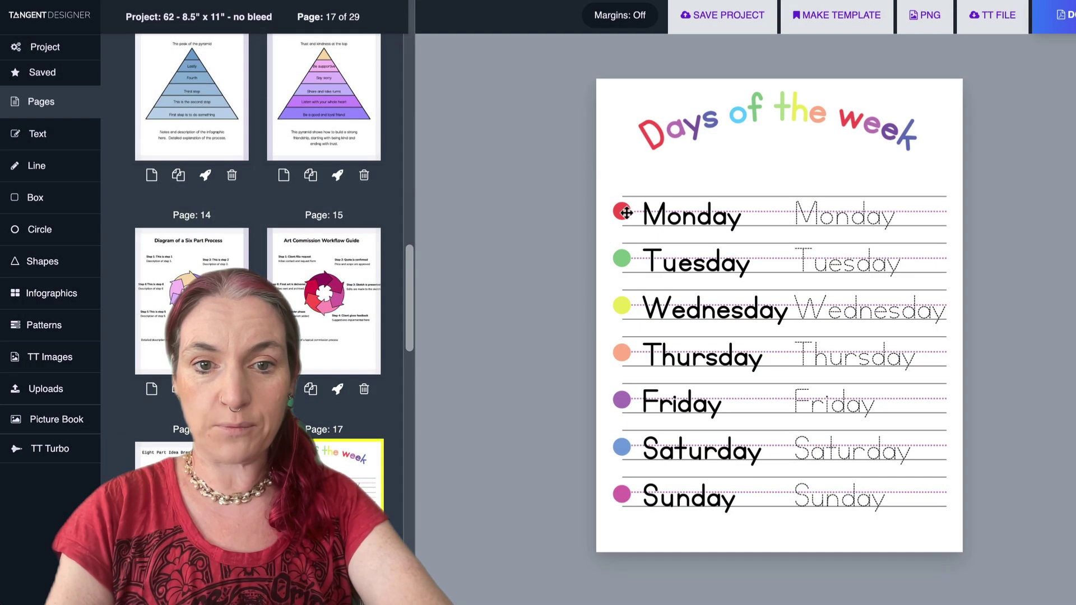
Recolor the circle beside Monday with the quick color picker, sampling the purple letter "a" in the Days of the week title
click(619, 212)
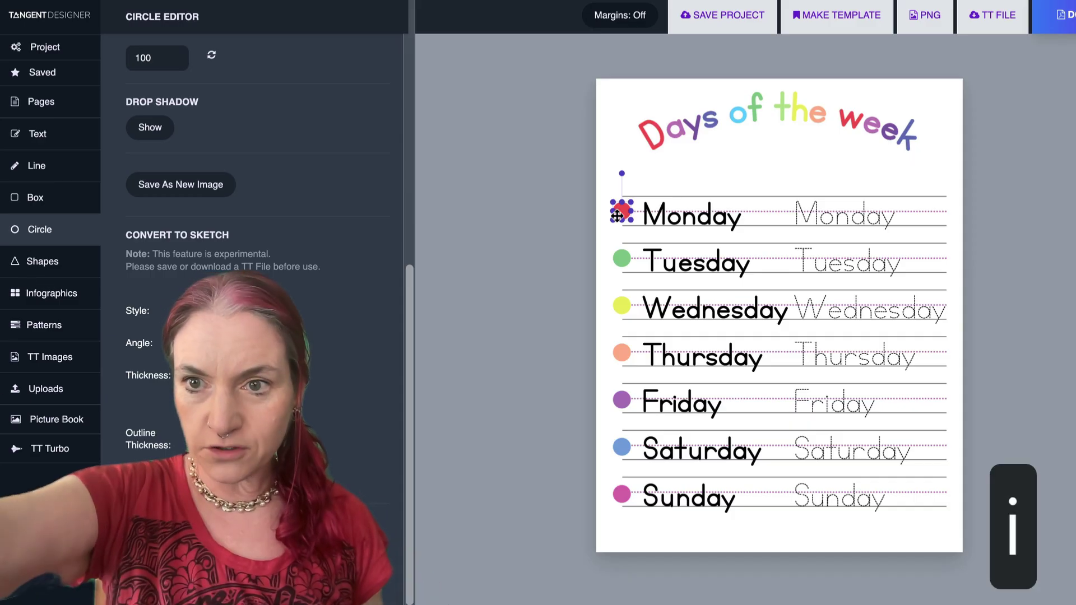
key(i)
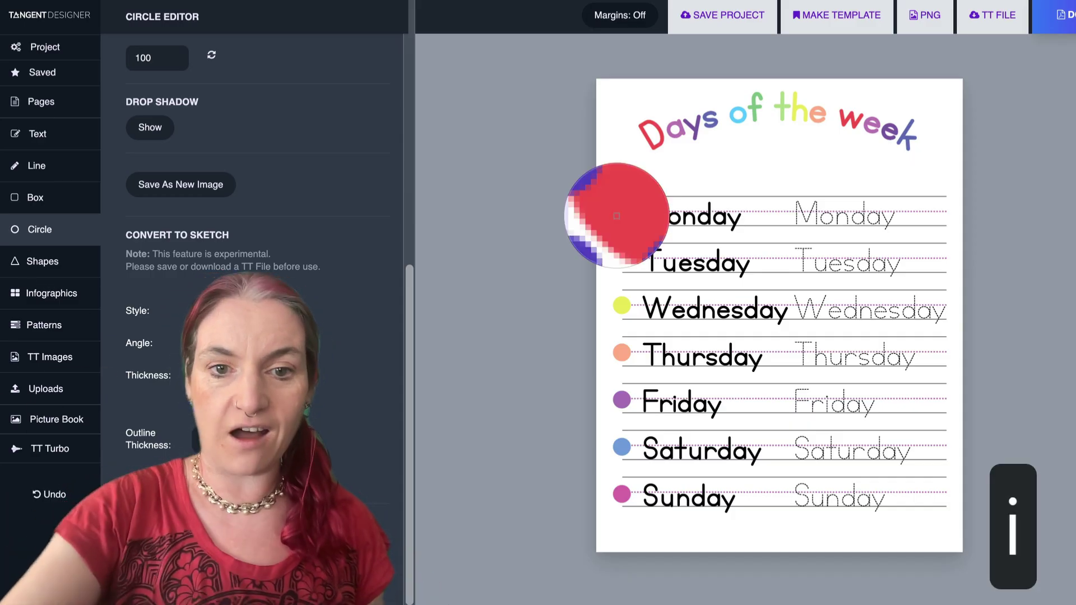
click(679, 127)
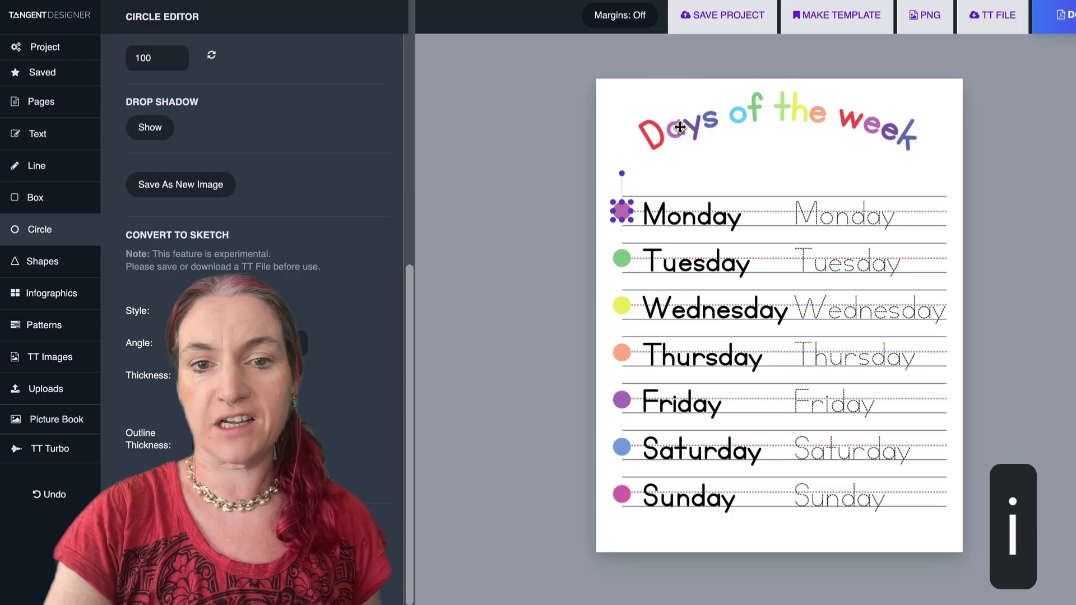
click(616, 179)
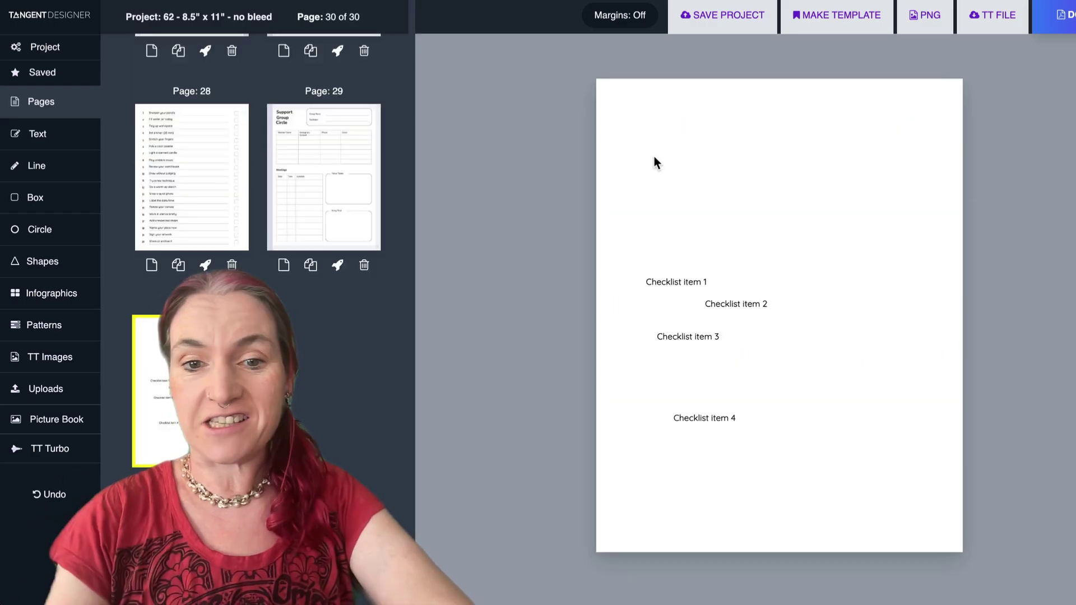
Align the four checklist items to the left, distribute them at equal vertical distances, and clear the selection
drag(654, 159, 823, 445)
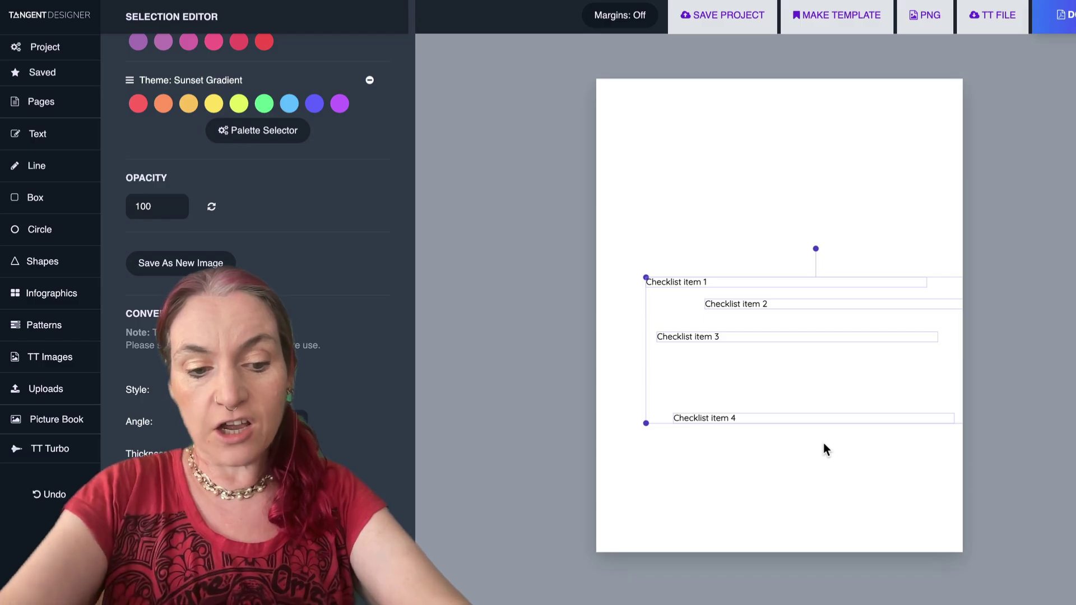
key(ctrl+l)
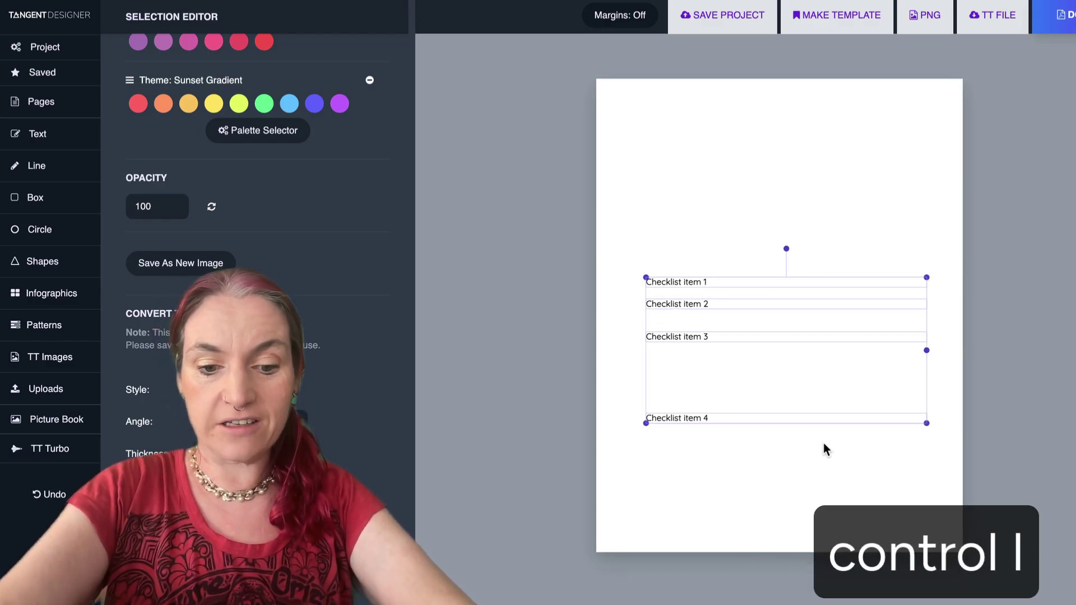
key(ctrl+y)
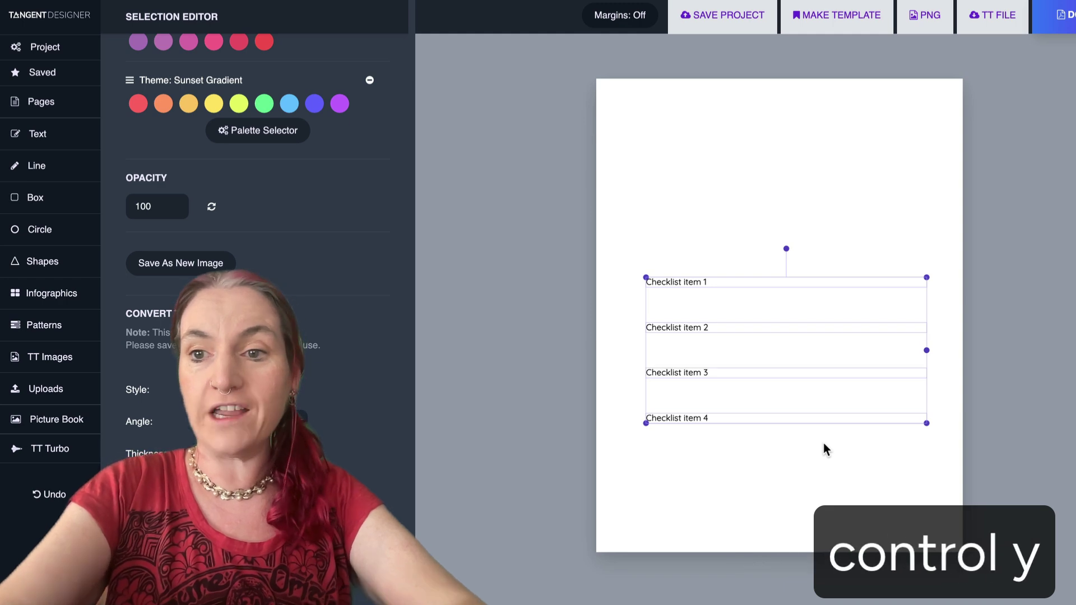
click(772, 162)
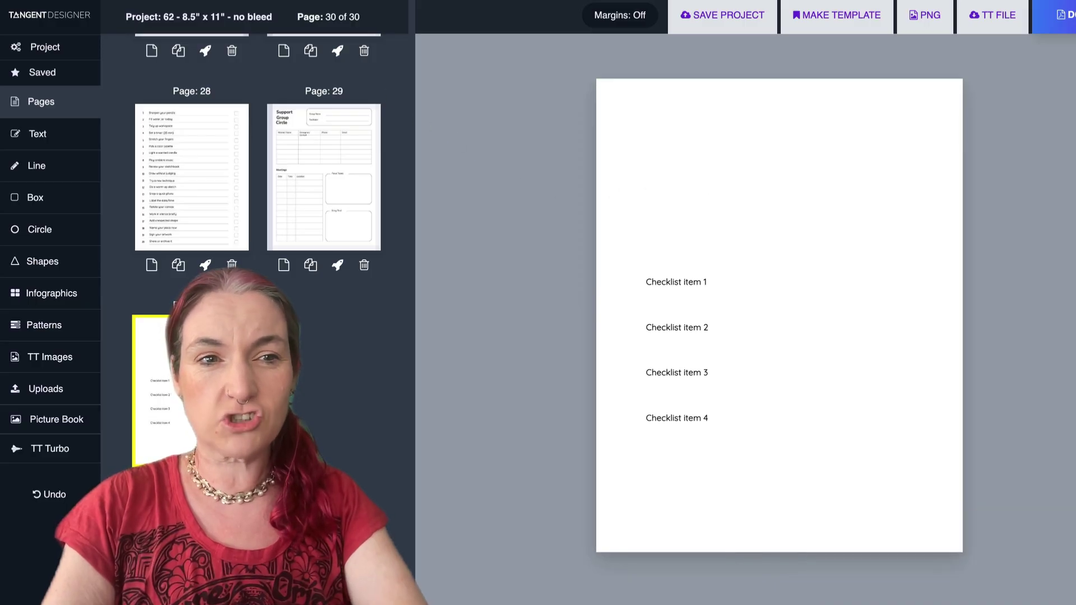
Reopen the keyboard shortcuts list and examine the insert, save, view/close and multi-element selection shortcuts
key(ctrl+slash)
scroll(440, 220, up, 10)
click(131, 63)
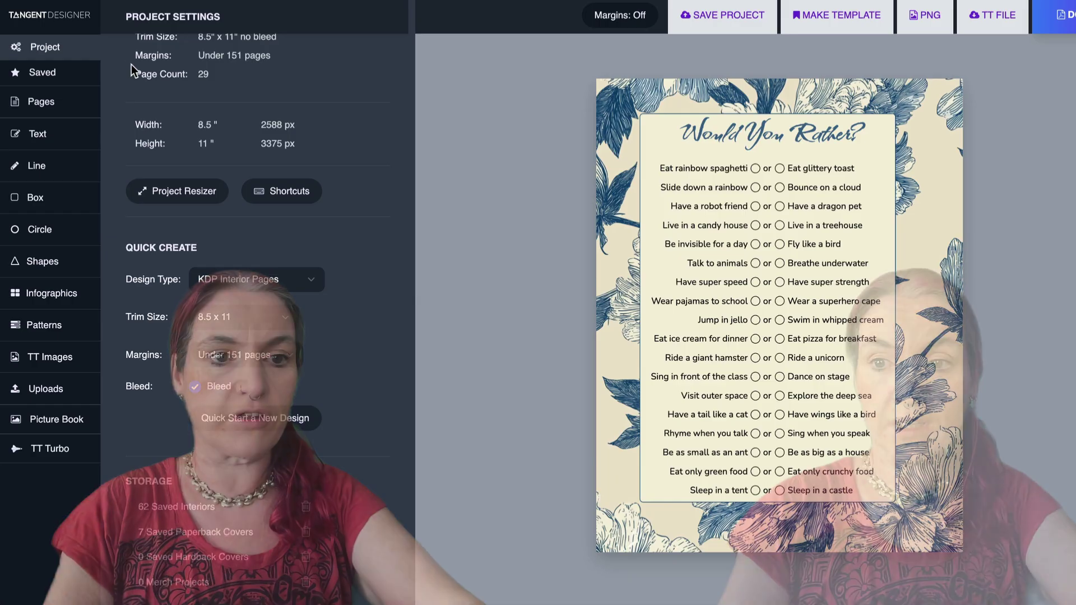
scroll(331, 138, up, 4)
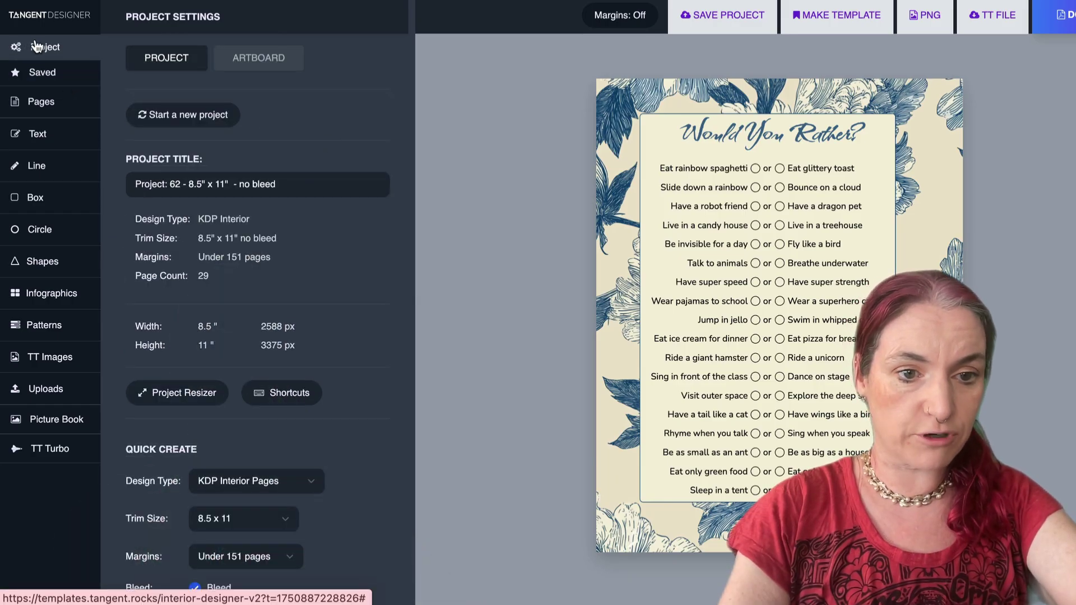
click(296, 395)
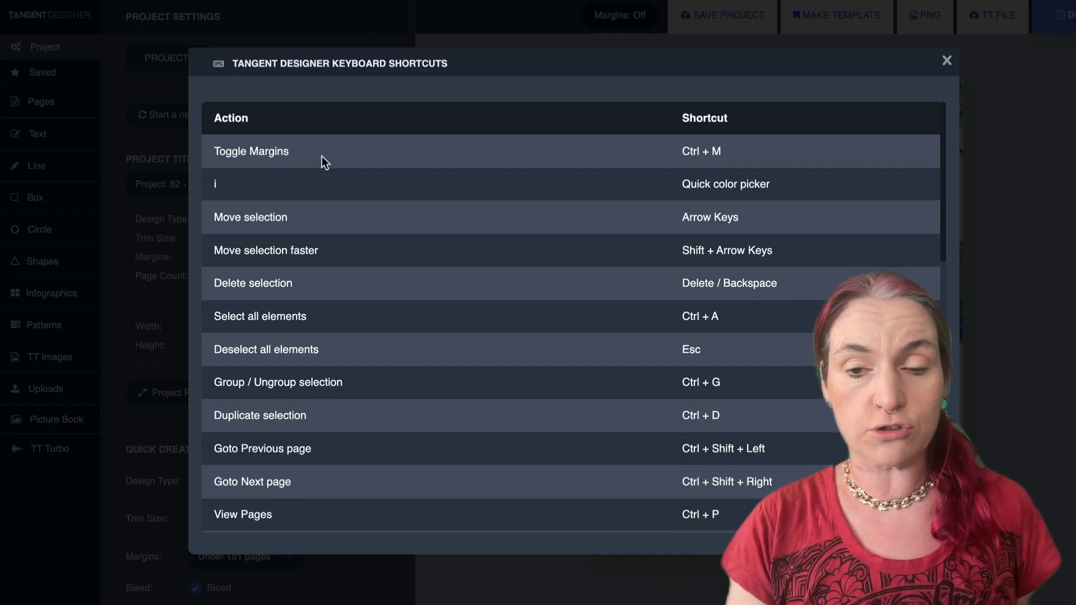
scroll(323, 162, down, 5)
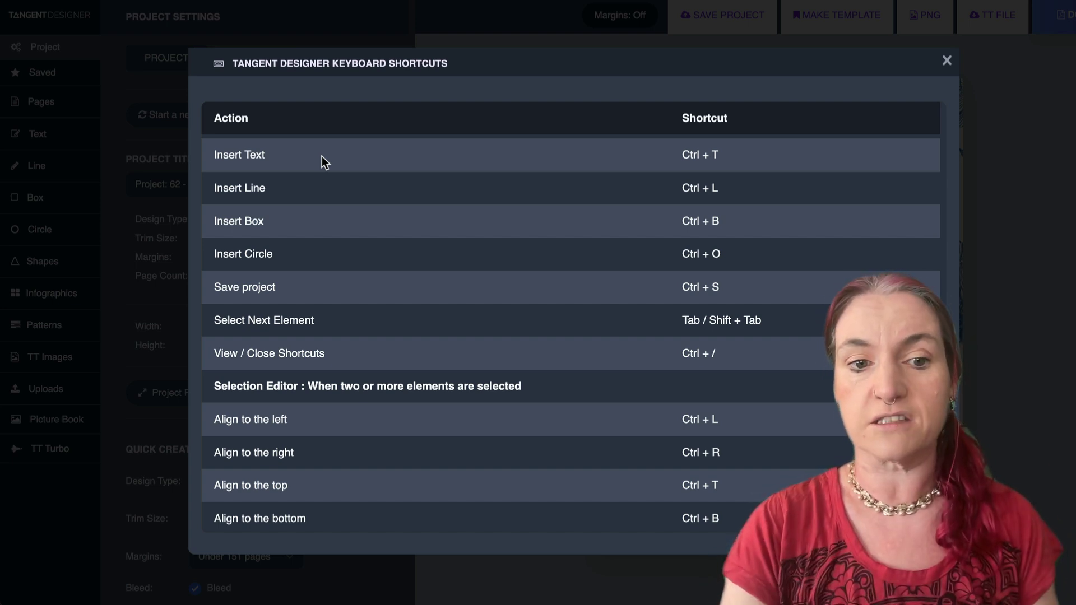
scroll(324, 162, down, 1)
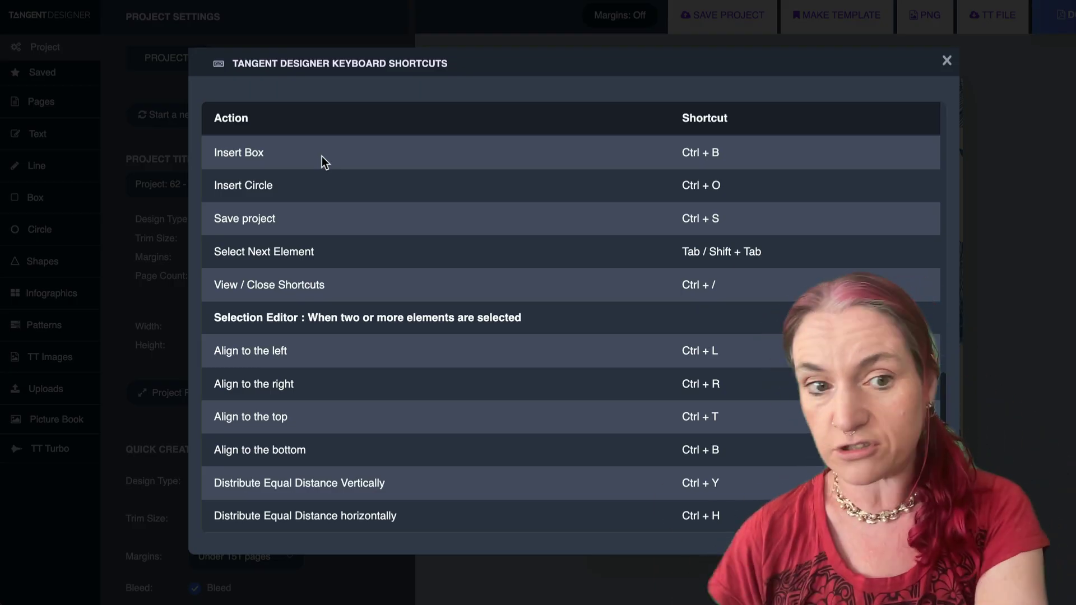
scroll(323, 162, up, 1)
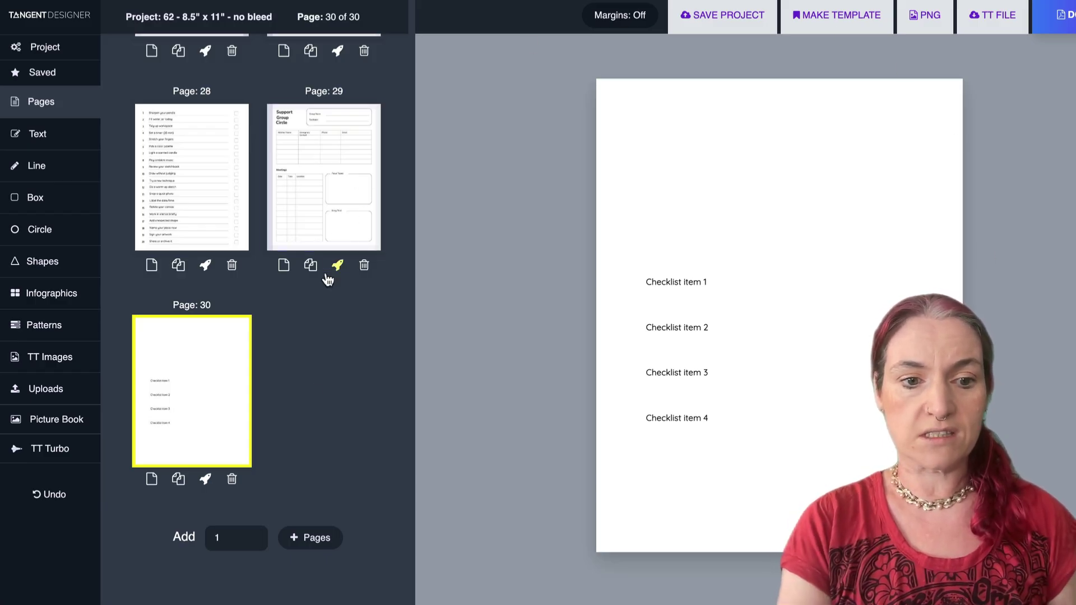
Add one page to the project using the Field Trip Planner template
click(310, 537)
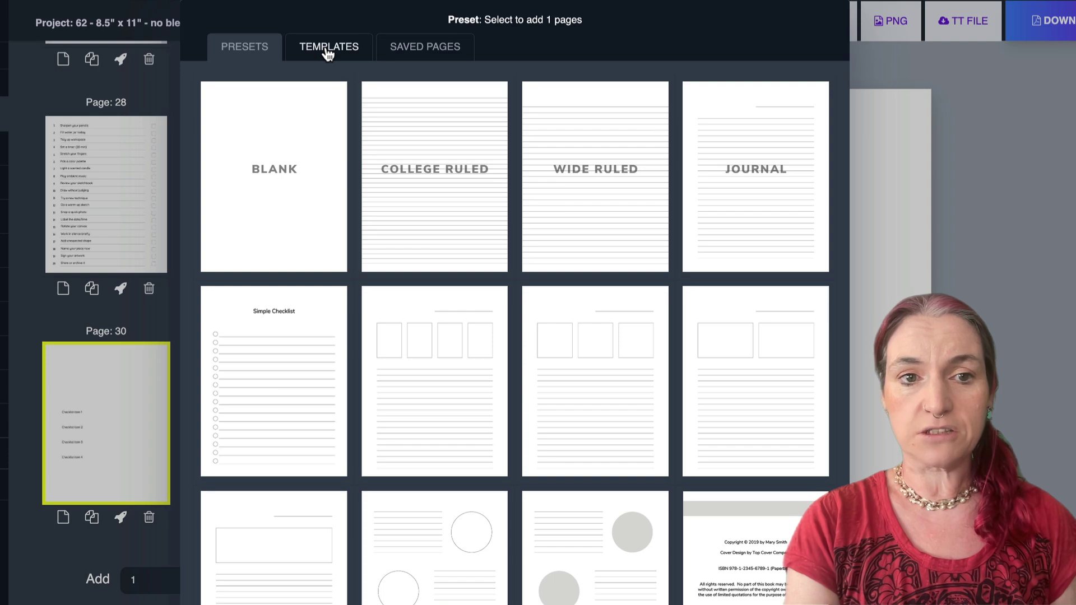
click(398, 41)
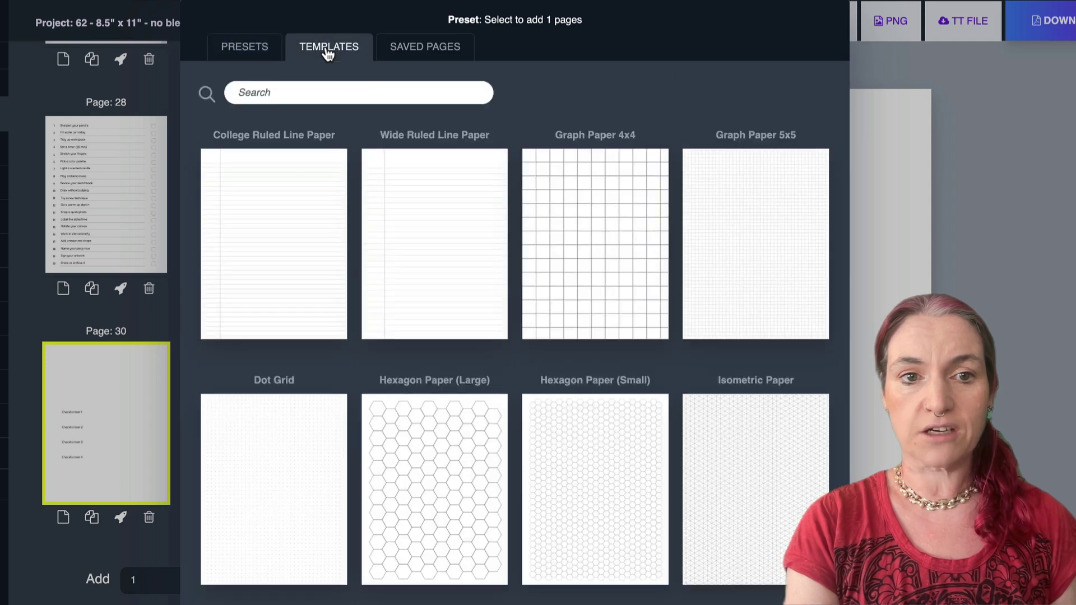
scroll(584, 80, down, 1)
scroll(584, 80, down, 8)
scroll(586, 86, down, 20)
scroll(585, 86, down, 20)
scroll(586, 87, down, 1)
scroll(586, 87, down, 2)
scroll(585, 87, down, 4)
scroll(576, 243, up, 1)
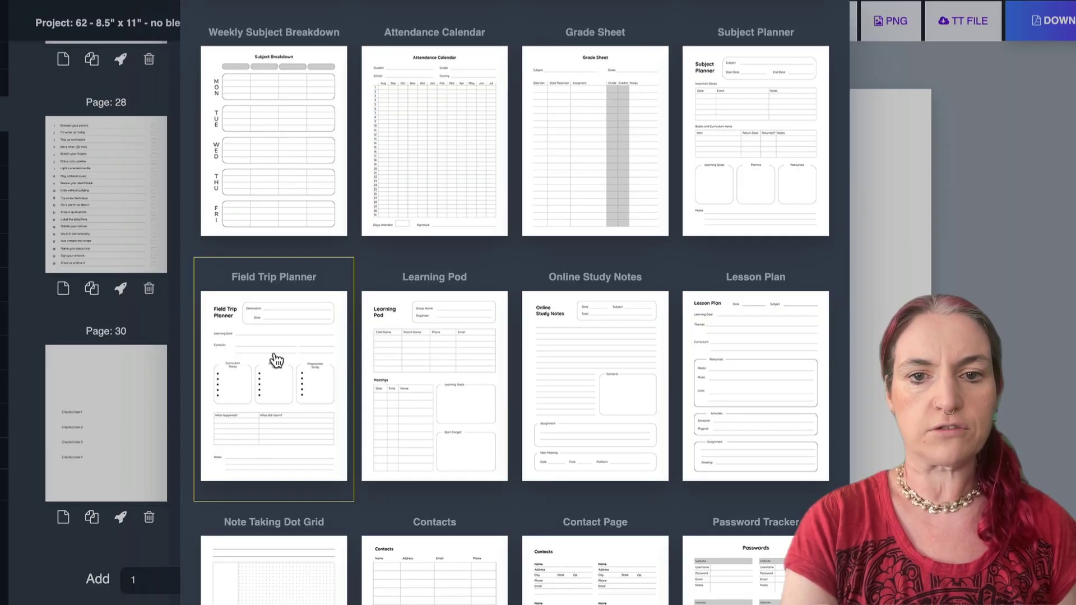
click(277, 359)
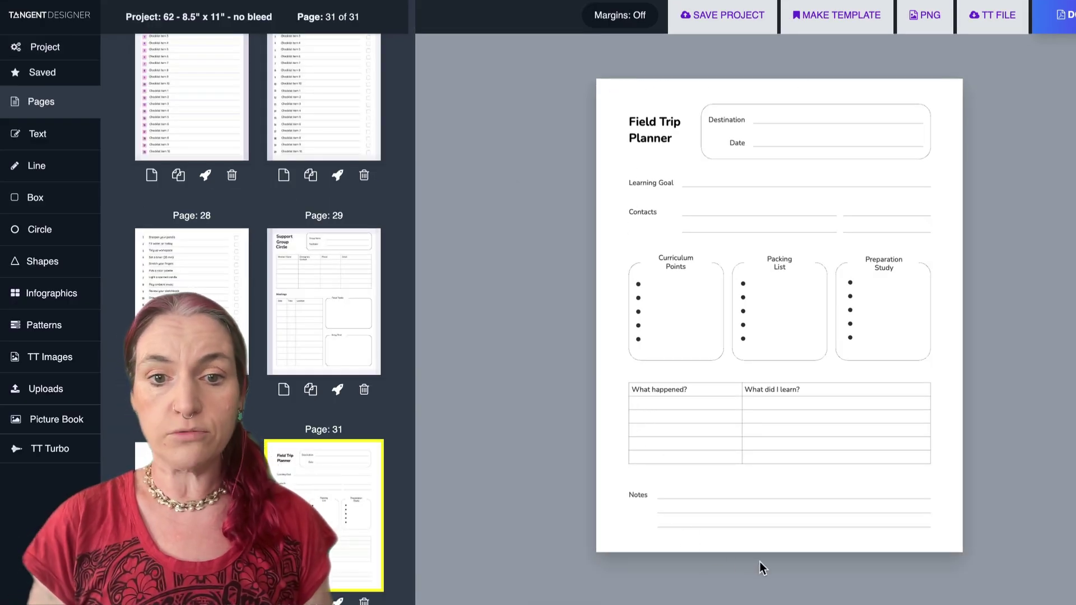
Ungroup the Field Trip Planner template on page 31 into separate elements and clear the selection
click(722, 127)
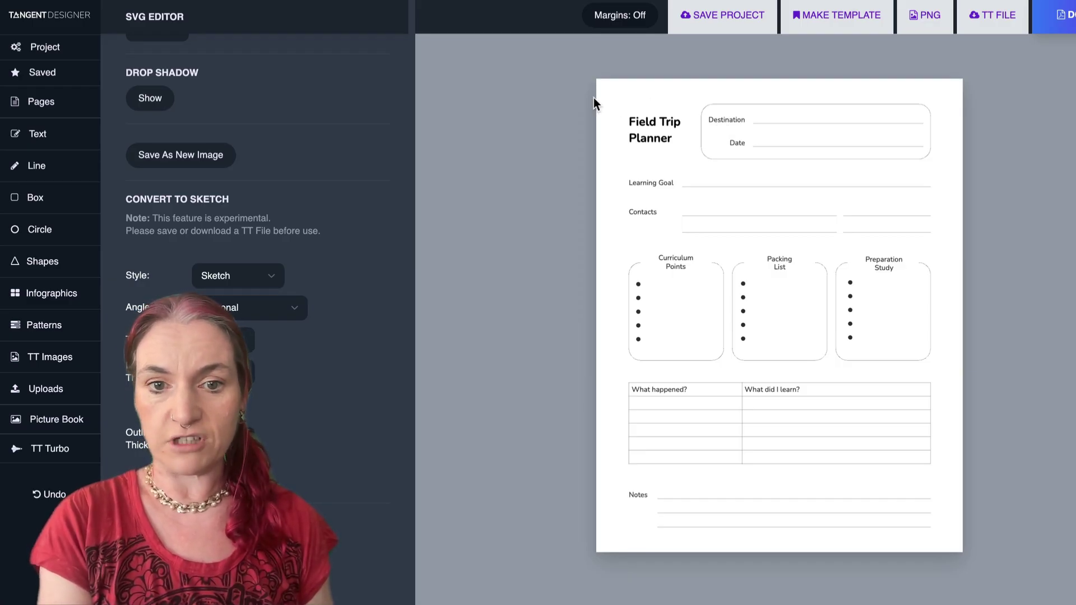
click(747, 392)
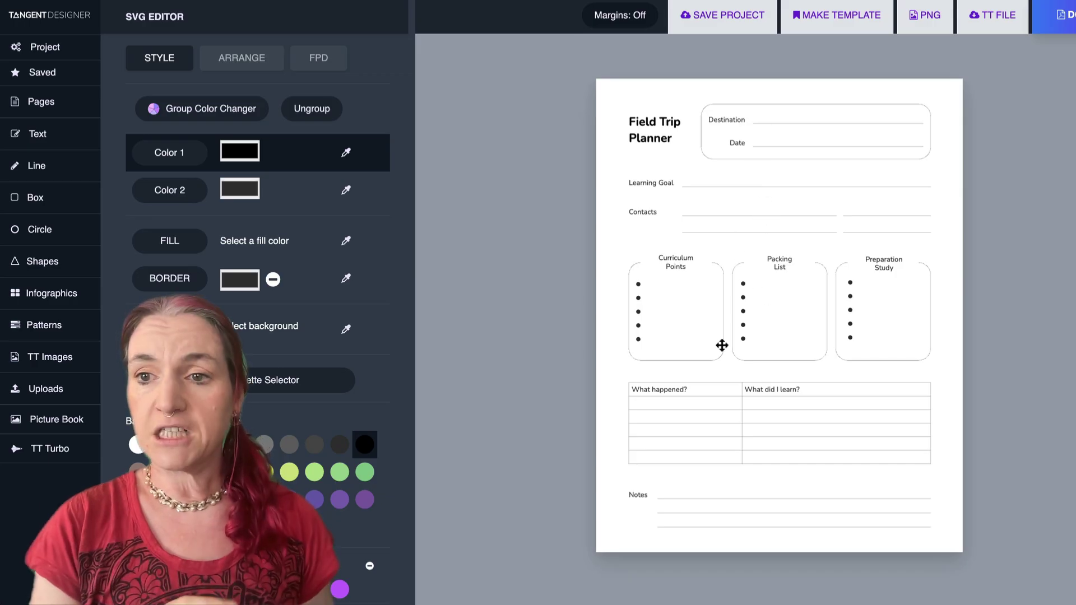
mouse_move(765, 273)
mouse_down()
mouse_move(674, 305)
mouse_move(687, 271)
mouse_move(759, 329)
mouse_move(776, 291)
mouse_move(768, 280)
mouse_up()
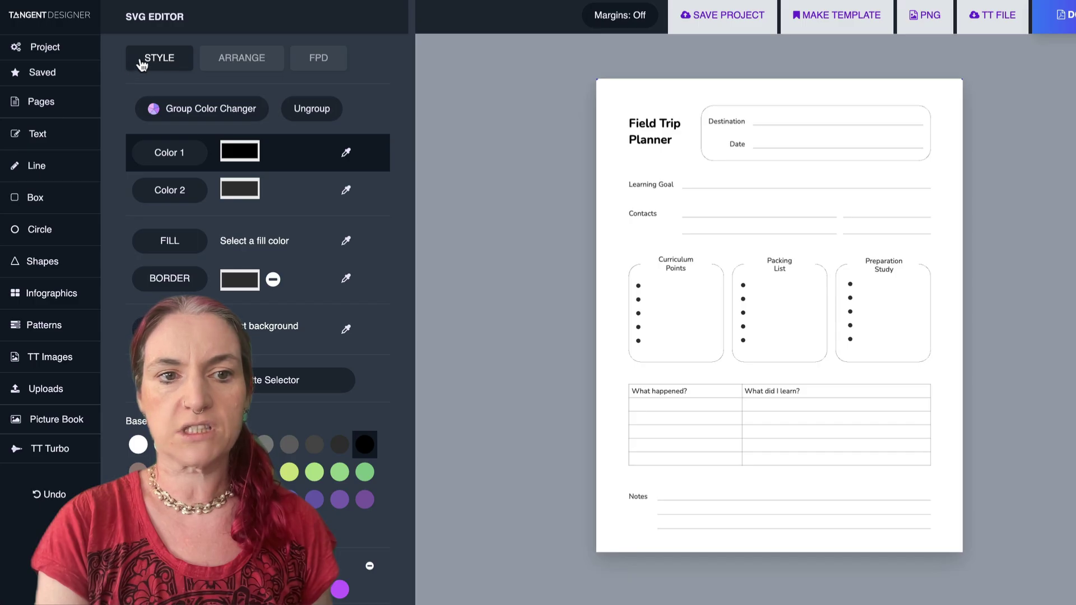
click(314, 110)
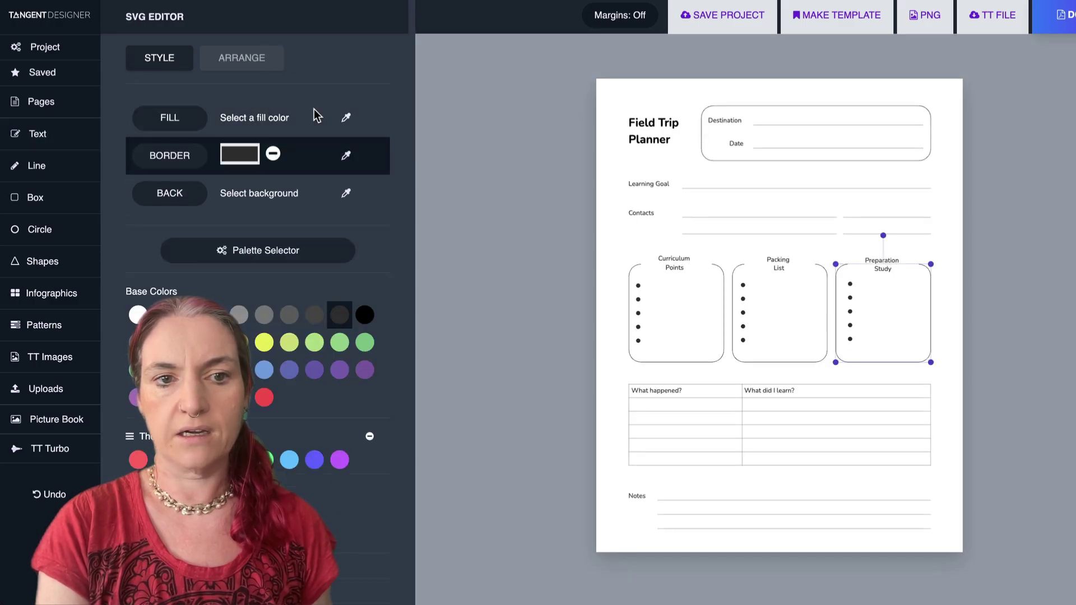
click(661, 123)
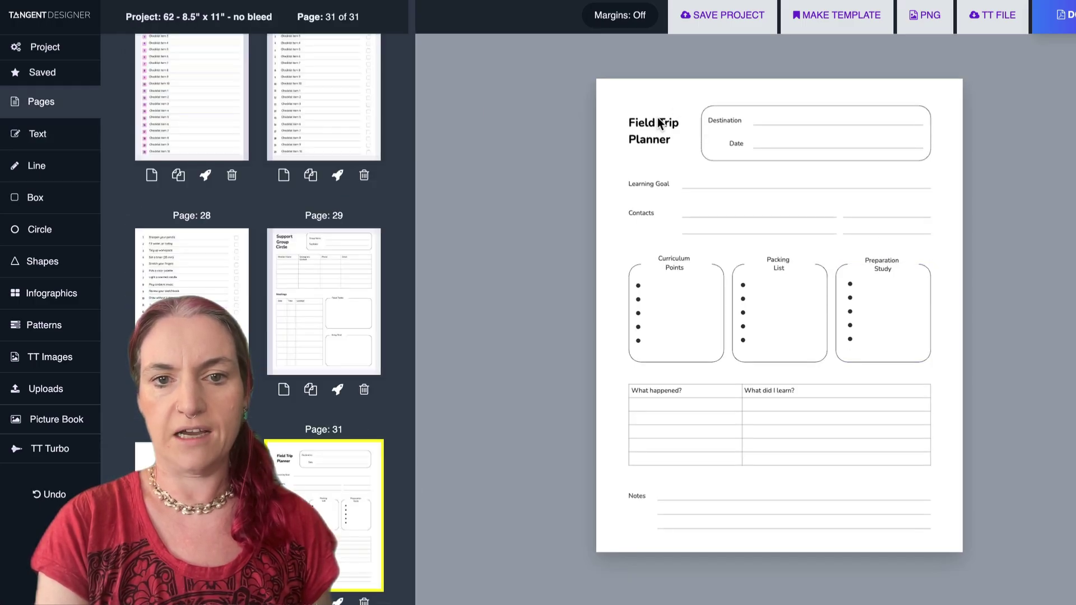
Check that the page elements are individually selectable by selecting the Destination label, a group of elements and a Contacts line
click(726, 122)
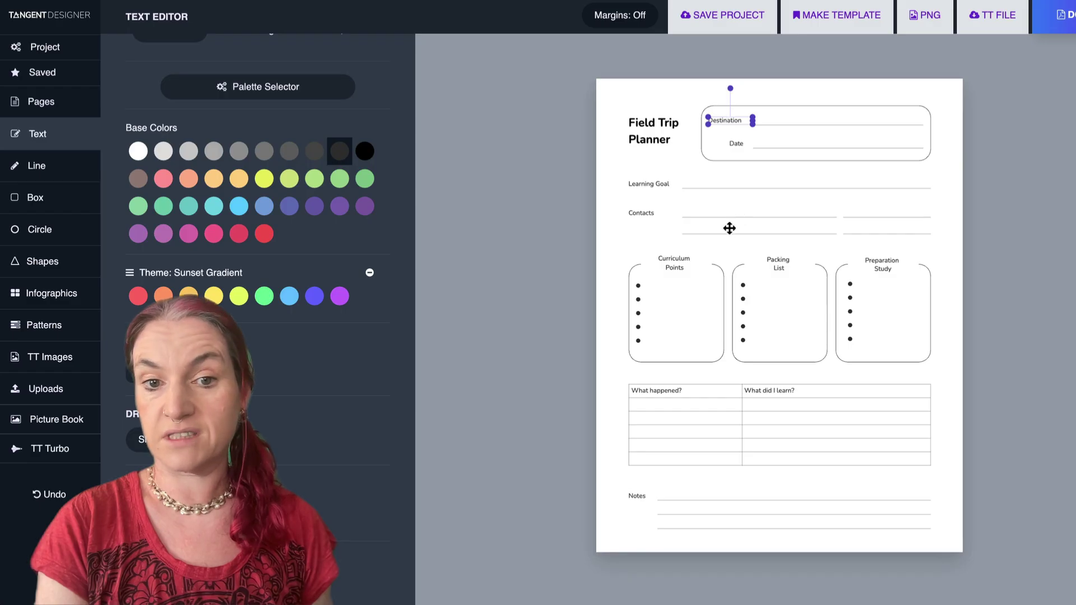
click(604, 80)
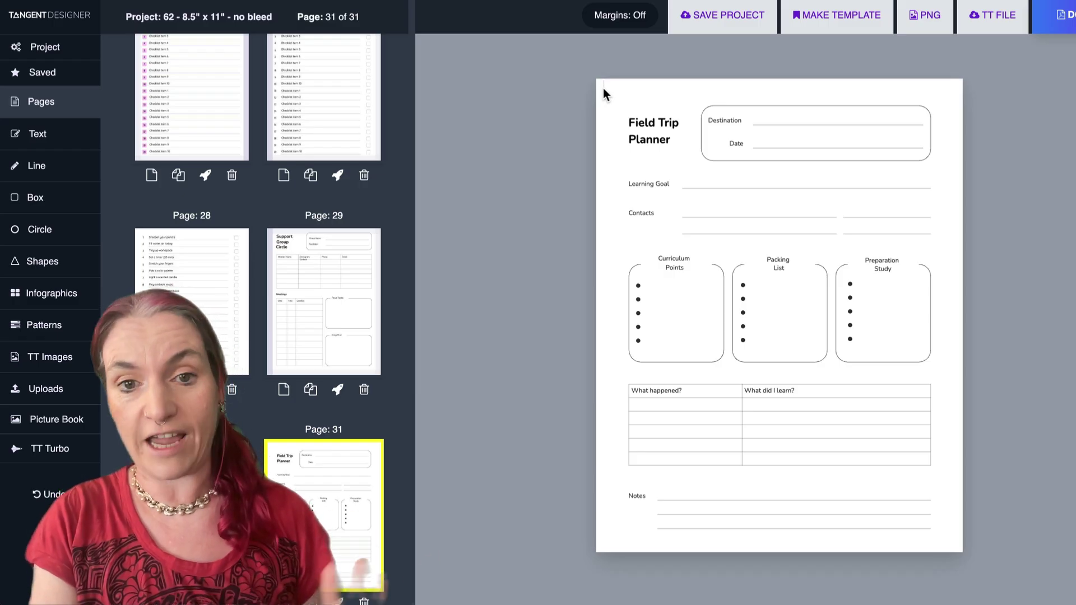
drag(602, 86, 953, 545)
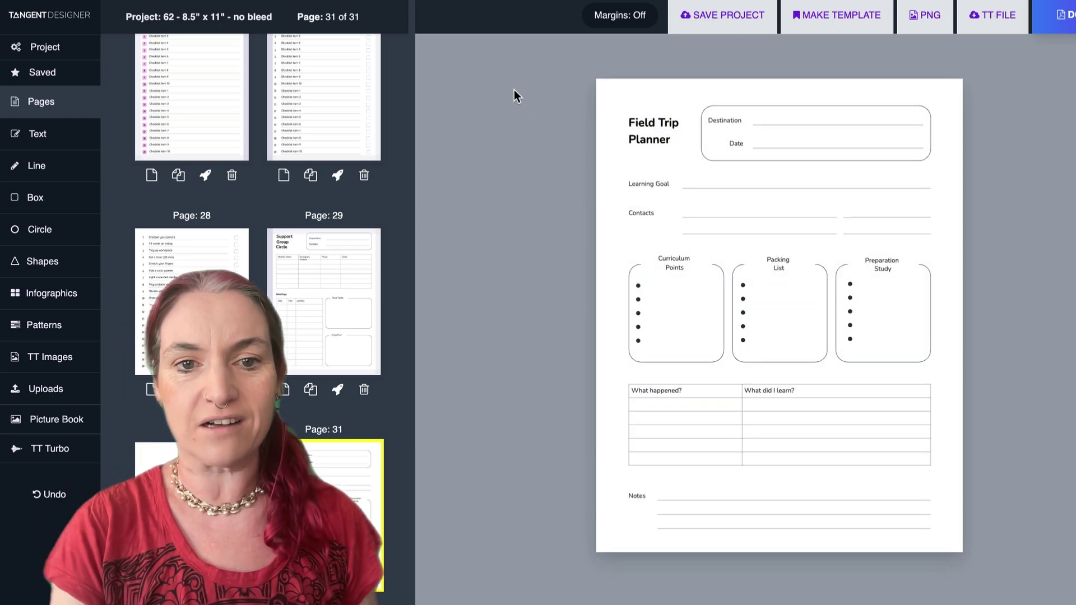
drag(511, 100, 751, 278)
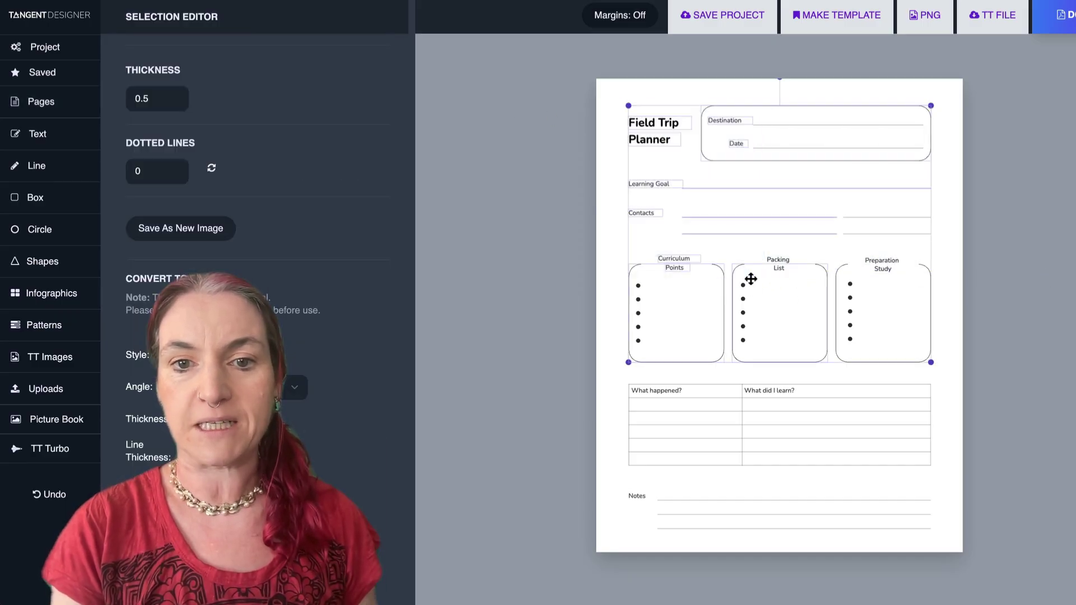
click(610, 301)
click(735, 216)
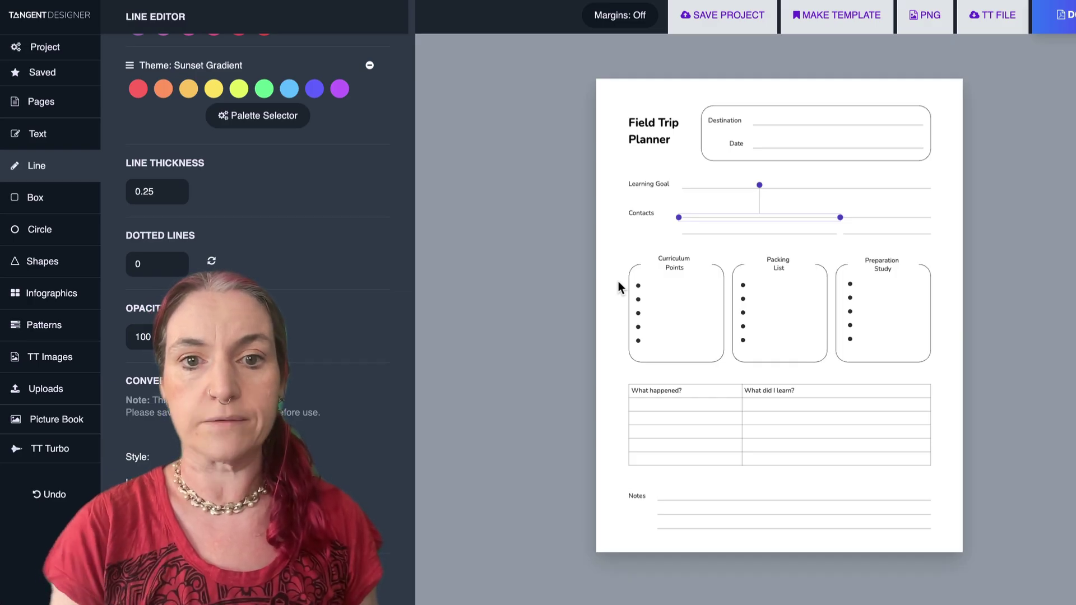
Select all elements on the Field Trip Planner page and open their Form Powered Design fields
click(610, 82)
drag(609, 82, 960, 537)
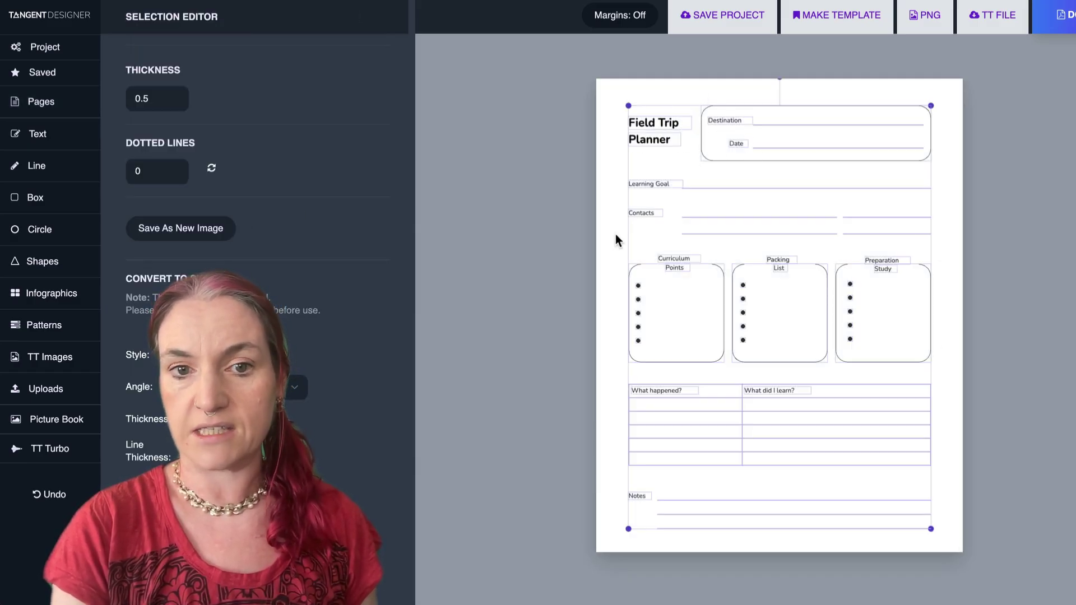
scroll(331, 308, up, 10)
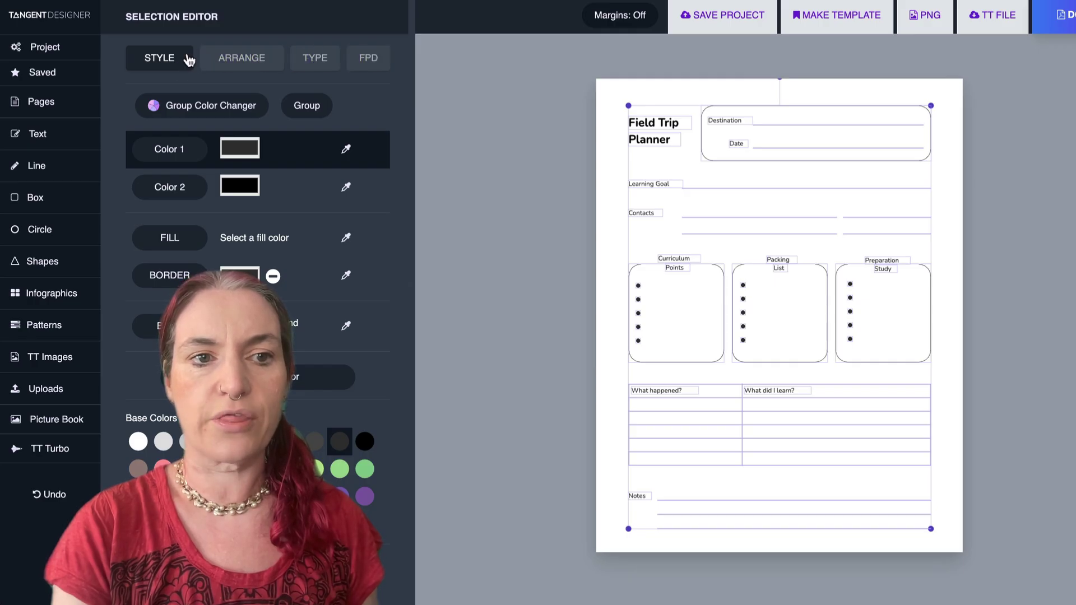
click(370, 60)
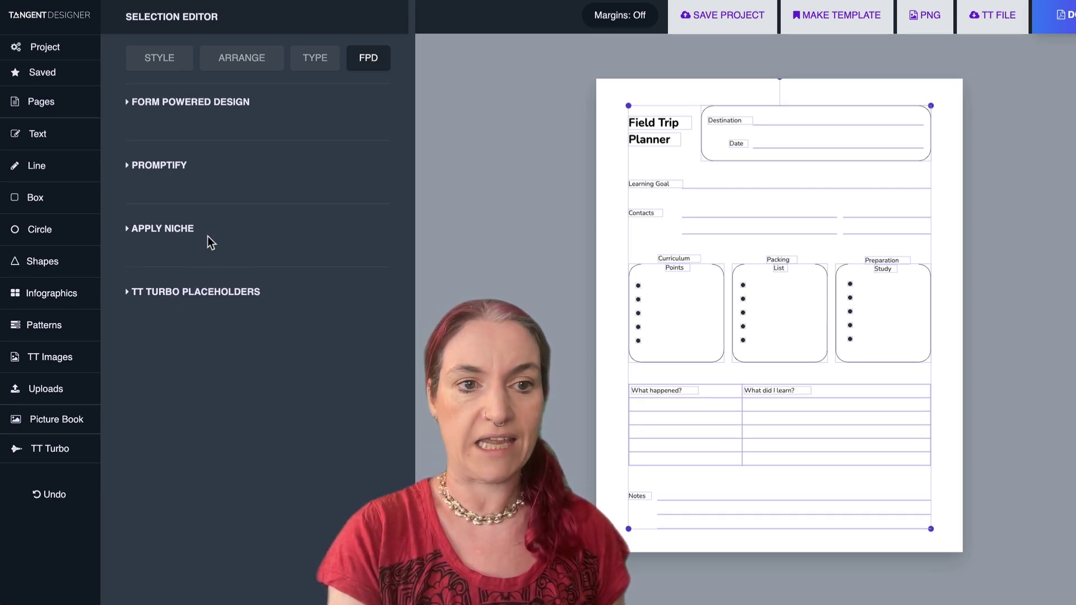
click(127, 104)
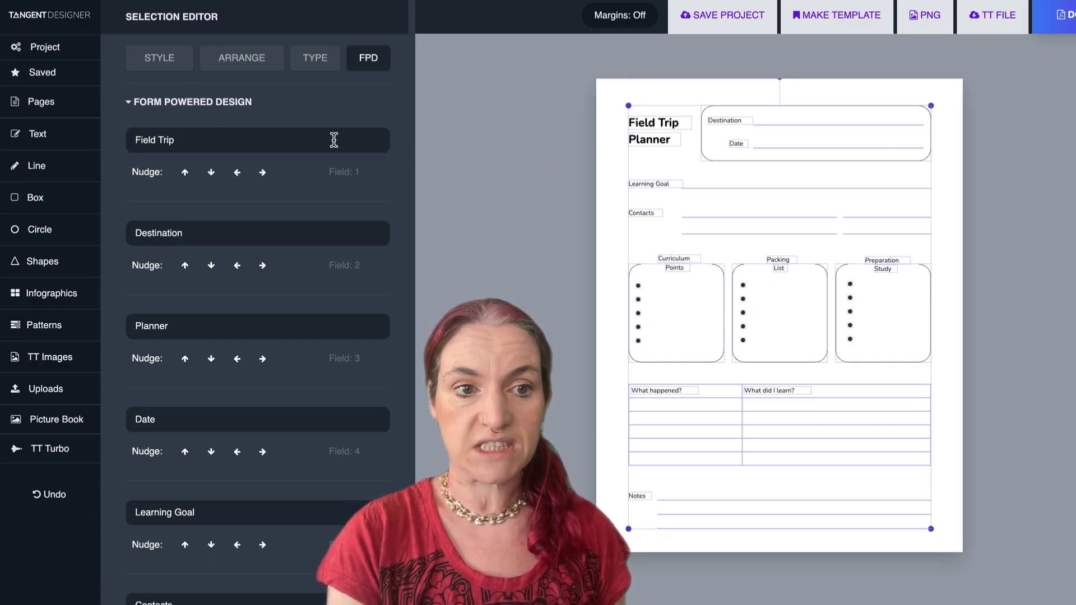
Try changing the title's first line to School Trip through its form field
click(218, 142)
key(ctrl+a)
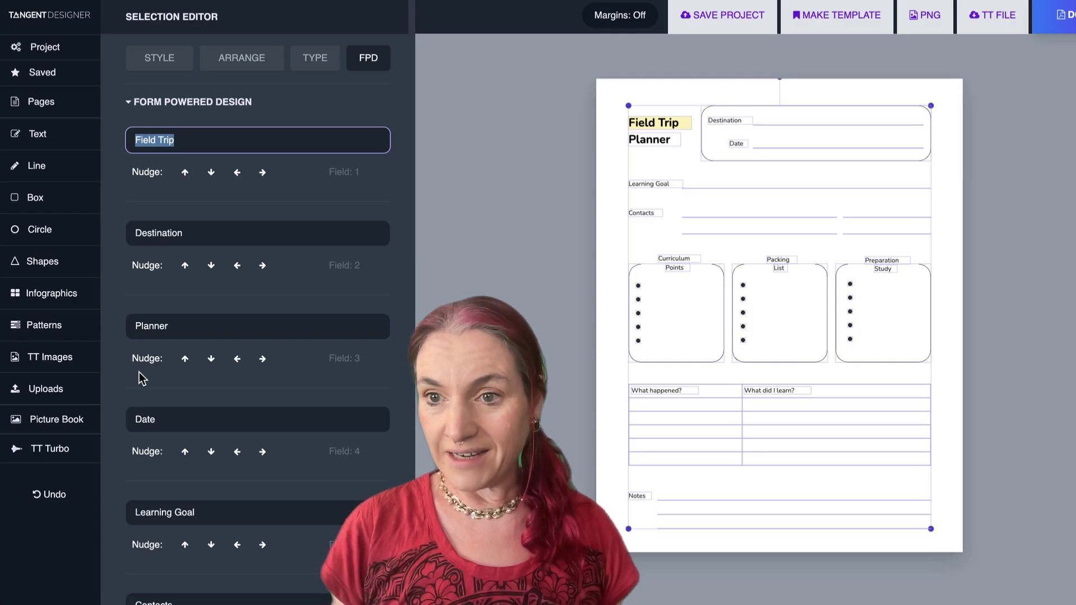
text(Sch)
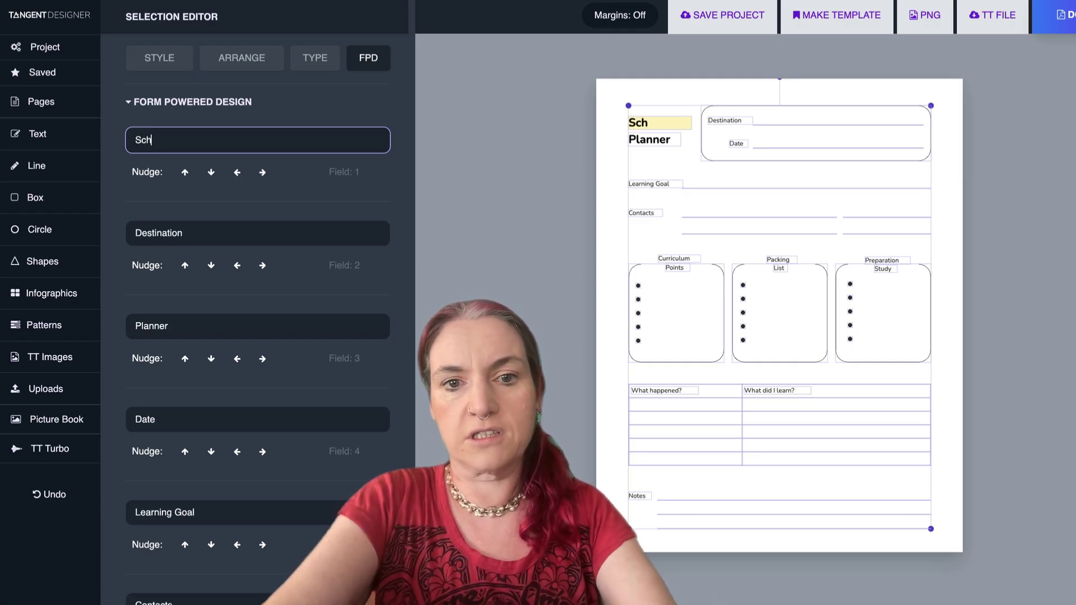
text(ool Trip)
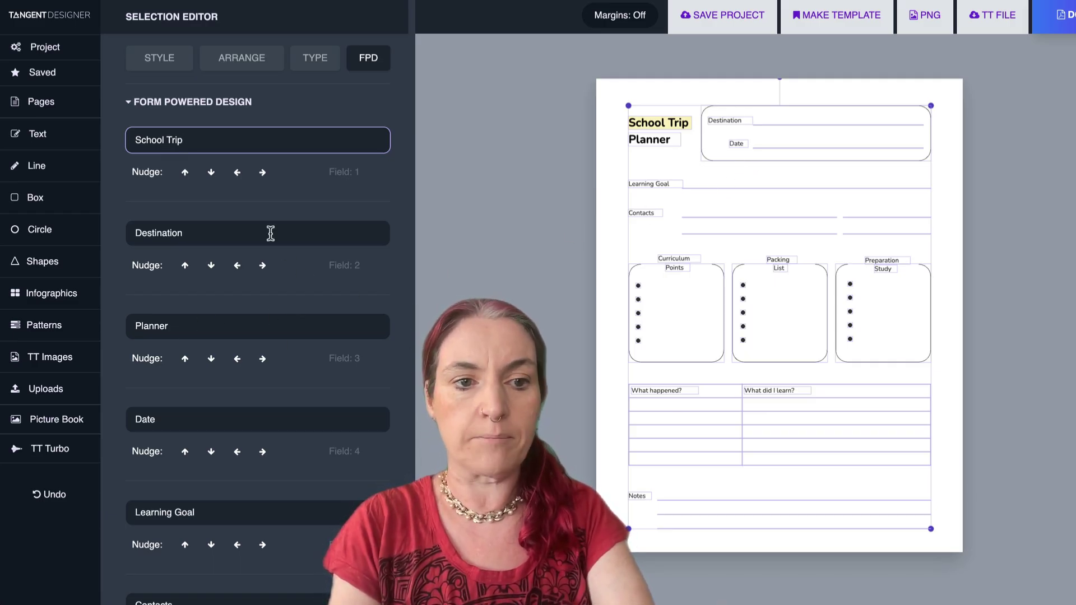
Change the Destination label to Experience and the title's second line to Log through the form fields, and clear the selection
key(Tab)
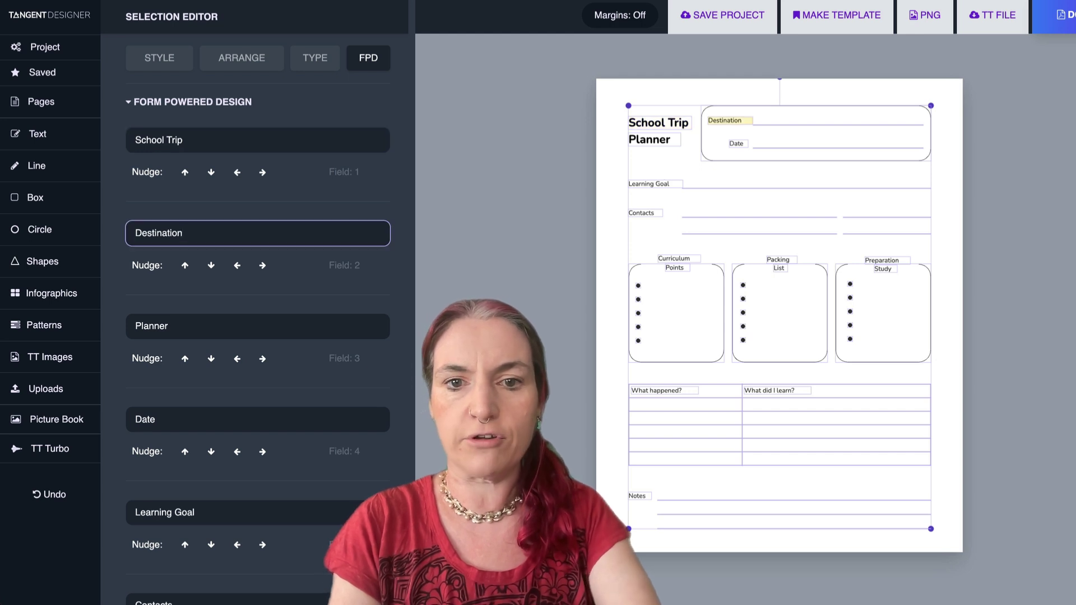
key(ctrl+a)
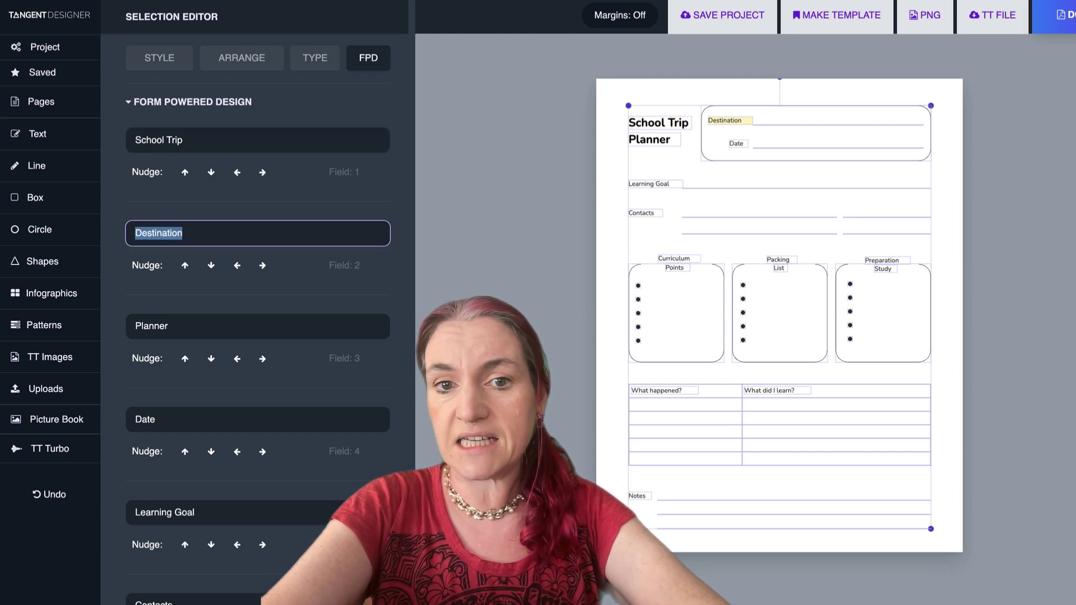
text(Expe)
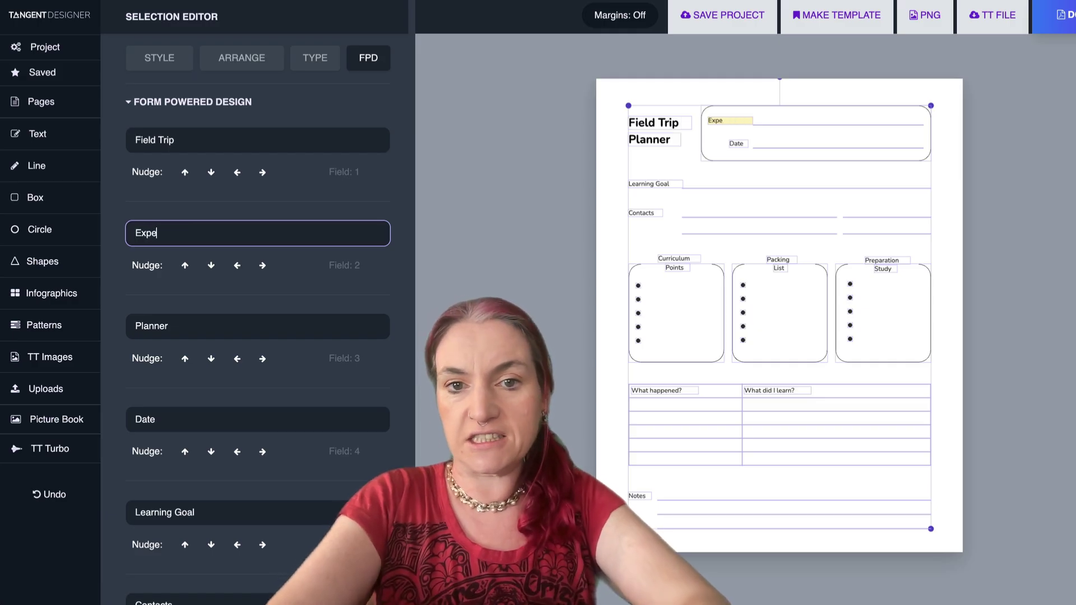
text(rience)
key(Tab)
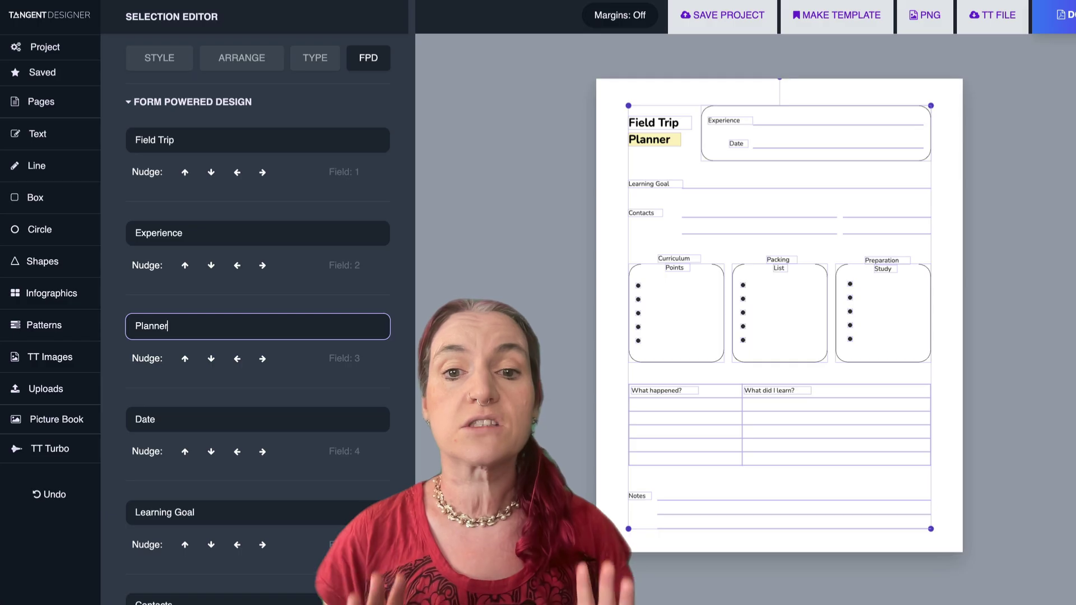
key(ctrl+a)
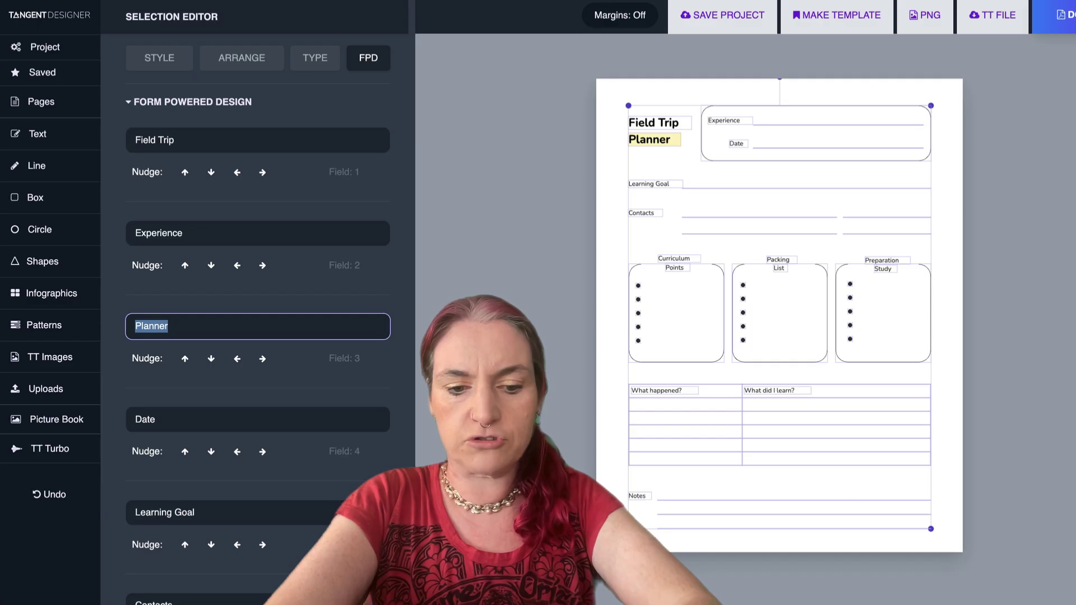
text(Log)
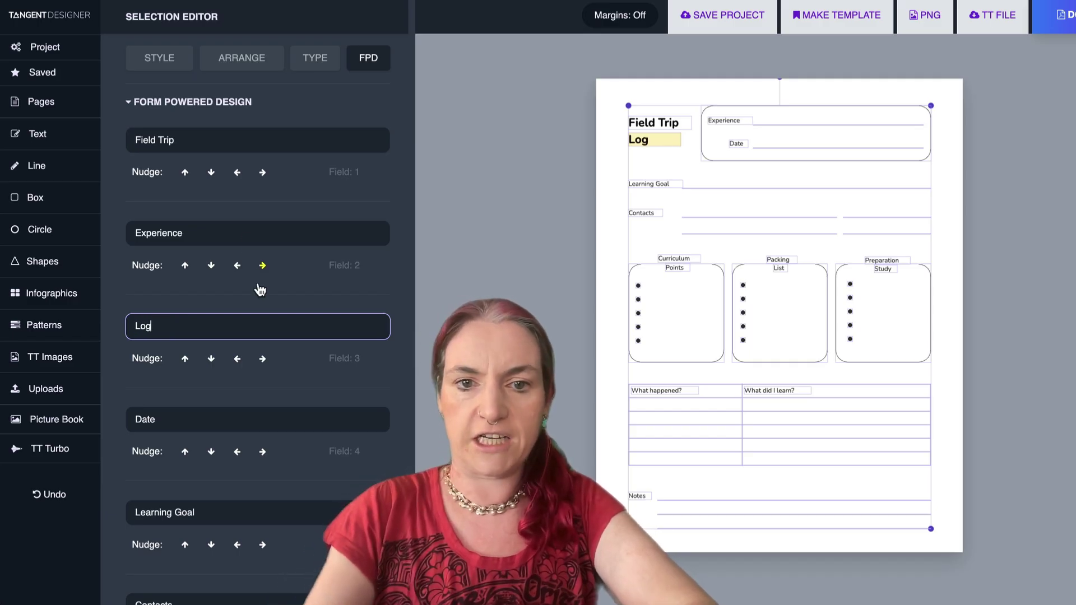
click(610, 218)
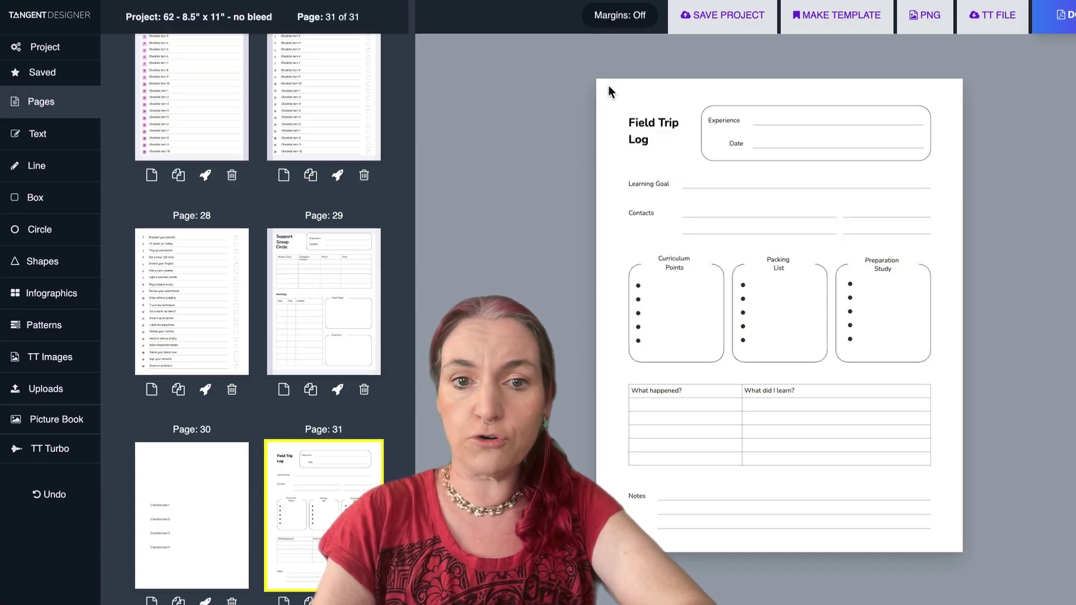
Reselect all elements on the page and review their text fields under Form Powered Design
drag(606, 91, 954, 547)
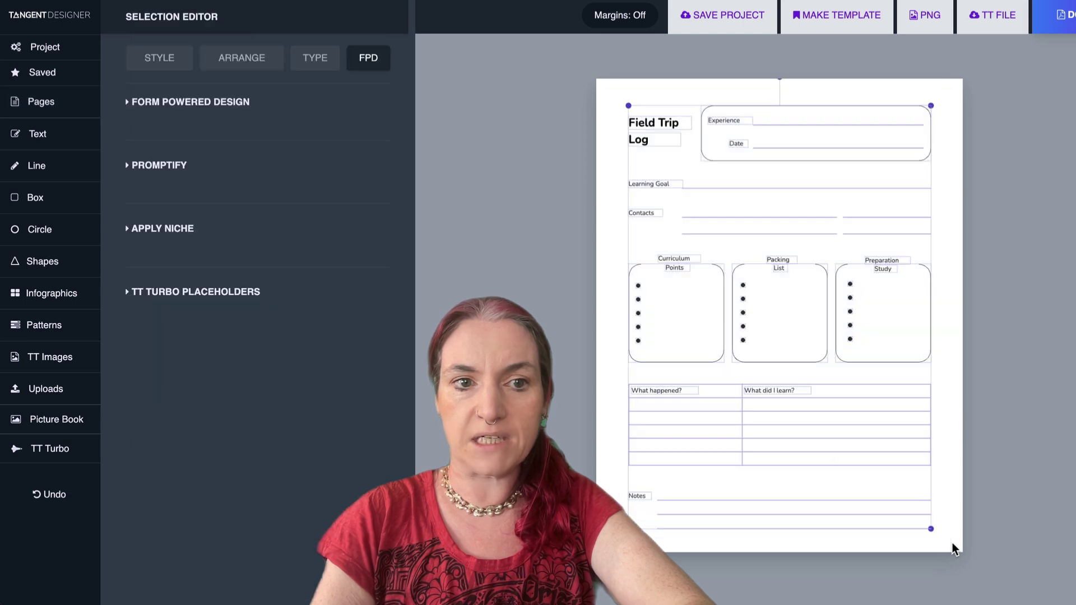
click(197, 102)
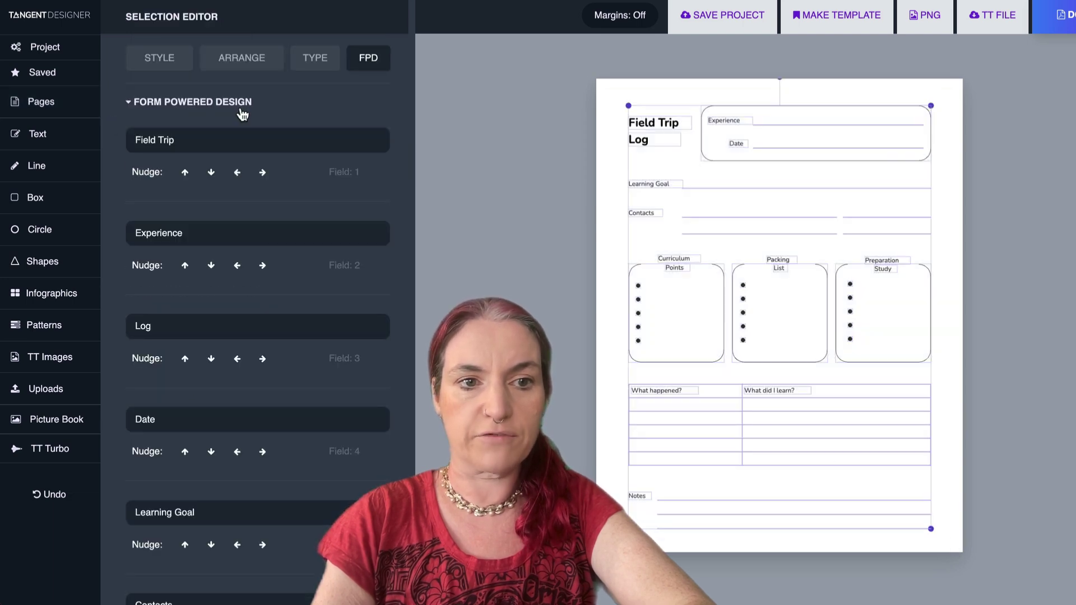
click(130, 106)
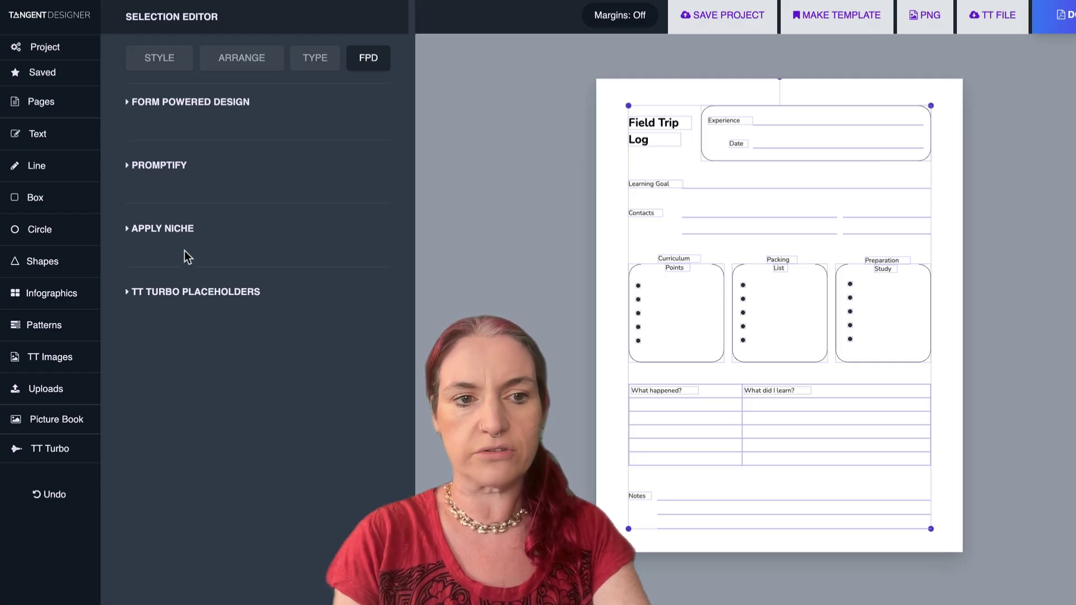
Generate a Promptify AI prompt for the selected elements with the template title Trip Planner
click(167, 178)
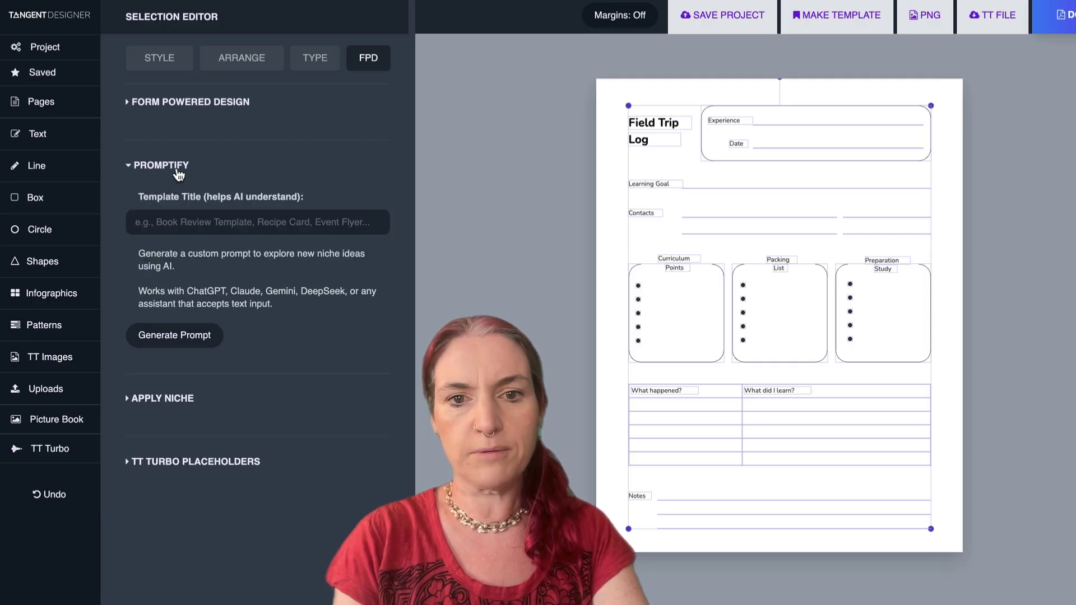
click(247, 220)
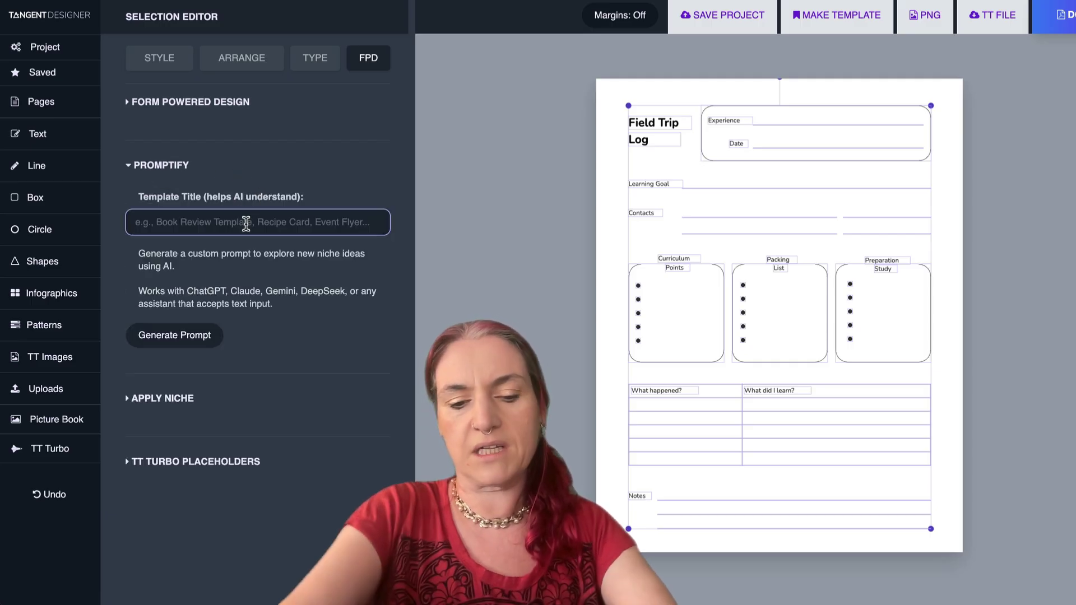
text(Field Trip Log)
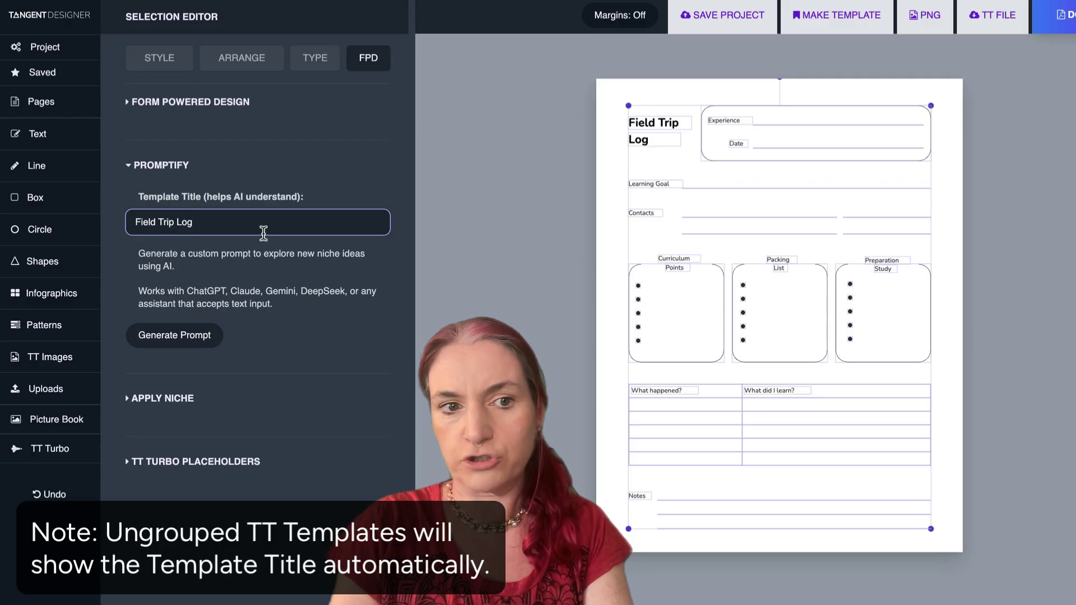
key(ctrl+a)
text(Trip Planner)
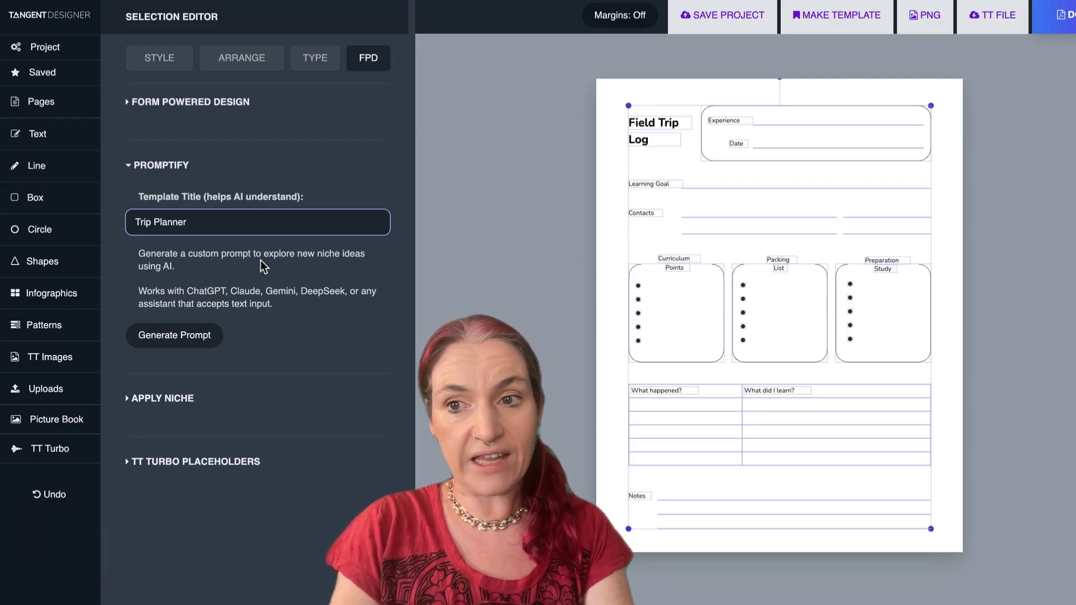
click(193, 336)
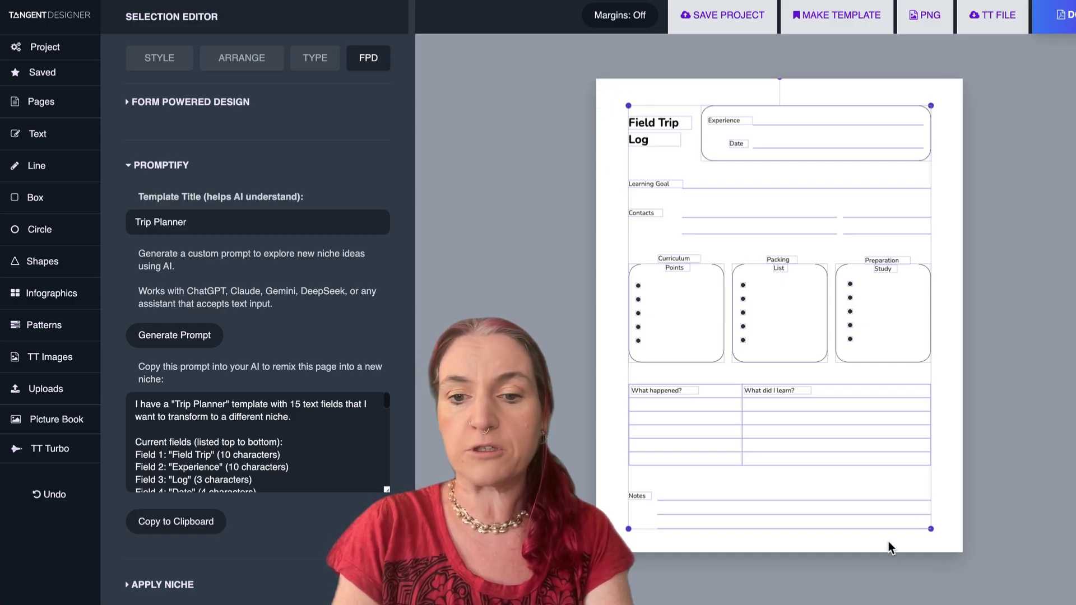
Copy the generated Promptify prompt to the clipboard, switch to ChatGPT, and paste it into a new chat message
scroll(186, 314, down, 2)
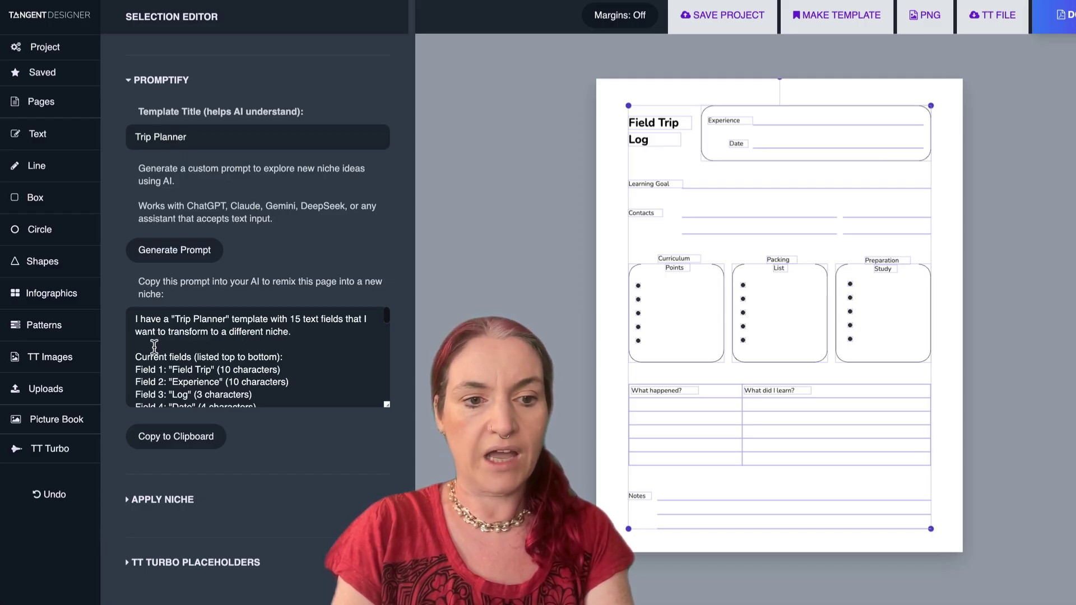
click(168, 437)
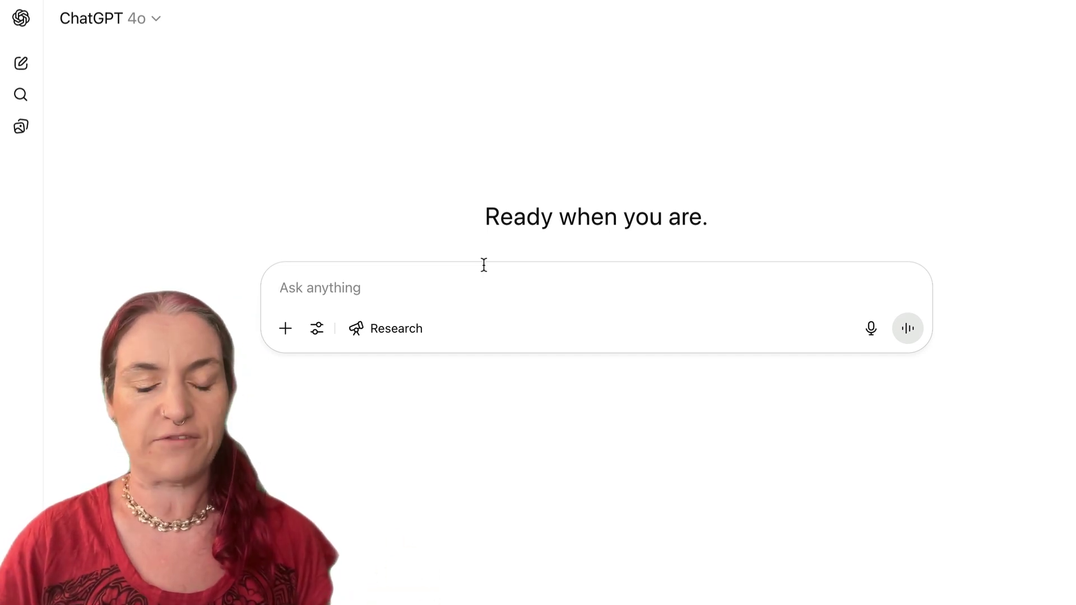
key(ctrl+v)
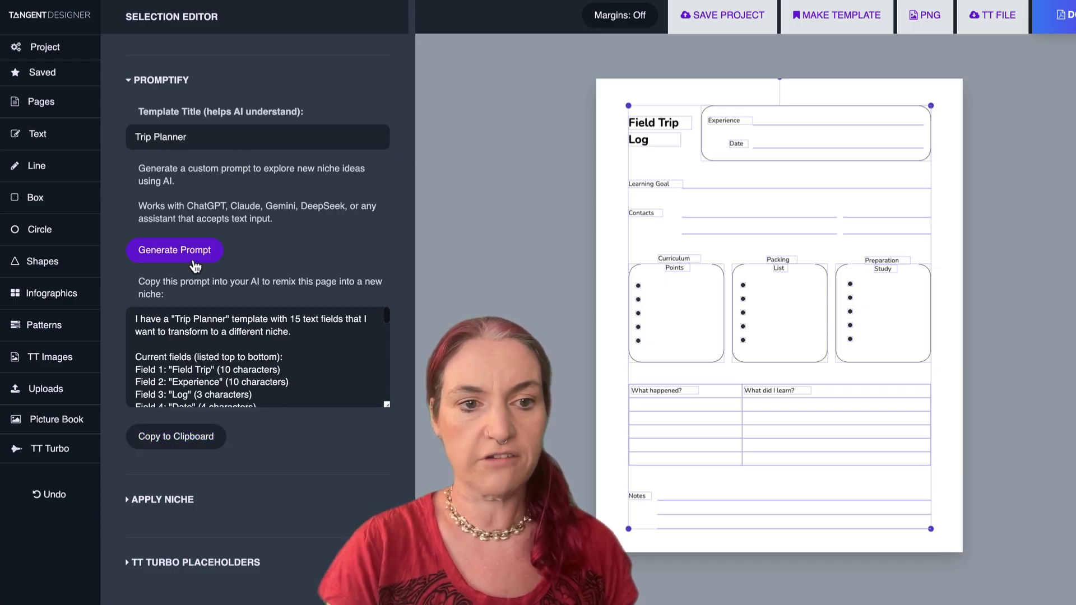
Send the generated Trip Planner prompt in ChatGPT and copy the Spiritual Journey field list from its reply
click(211, 438)
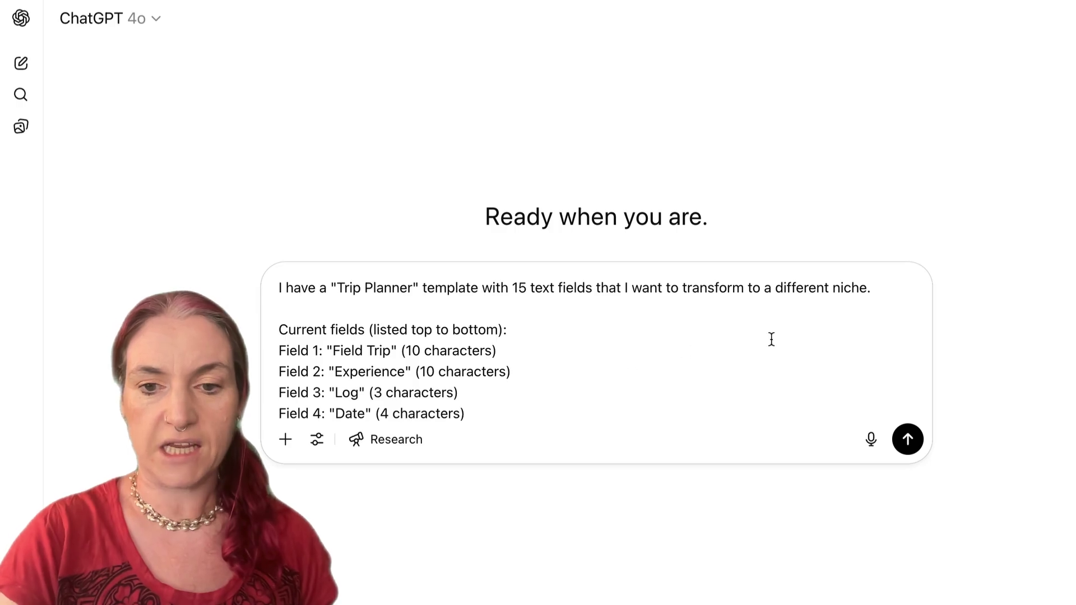
click(907, 438)
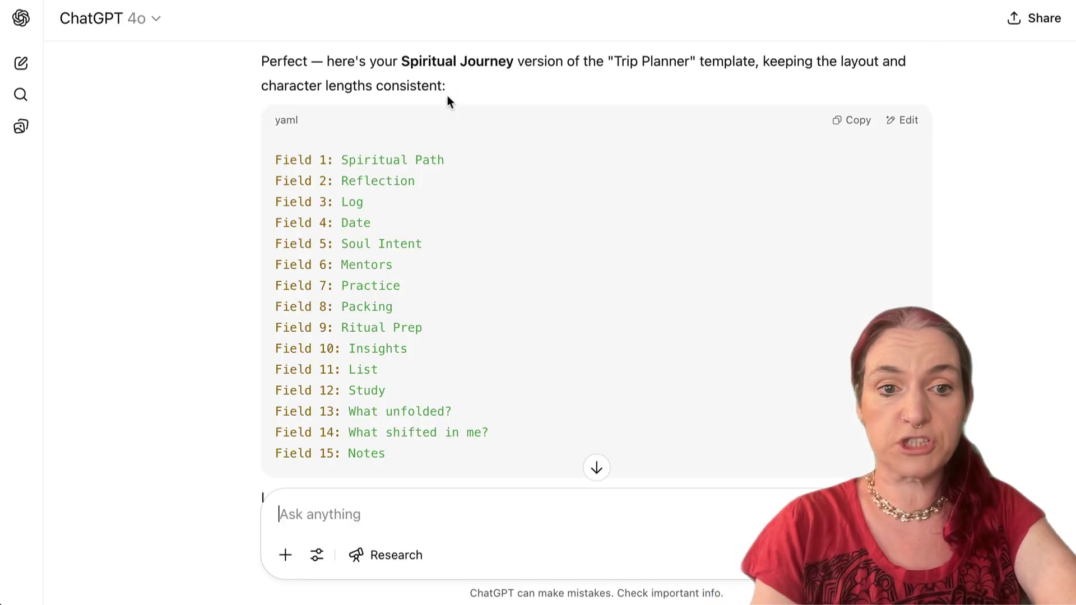
scroll(428, 116, down, 4)
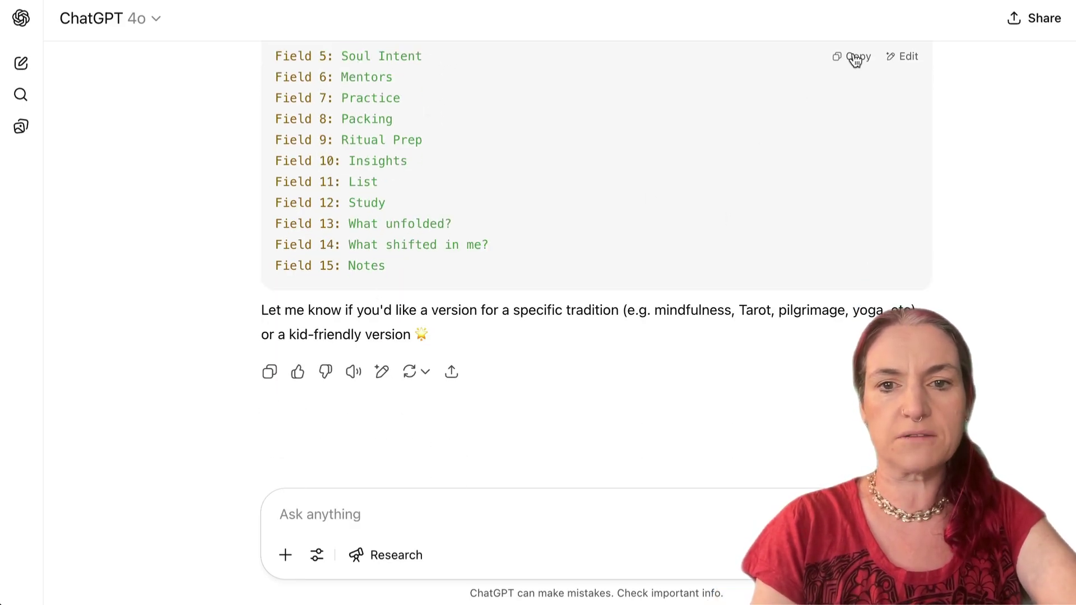
scroll(743, 228, up, 3)
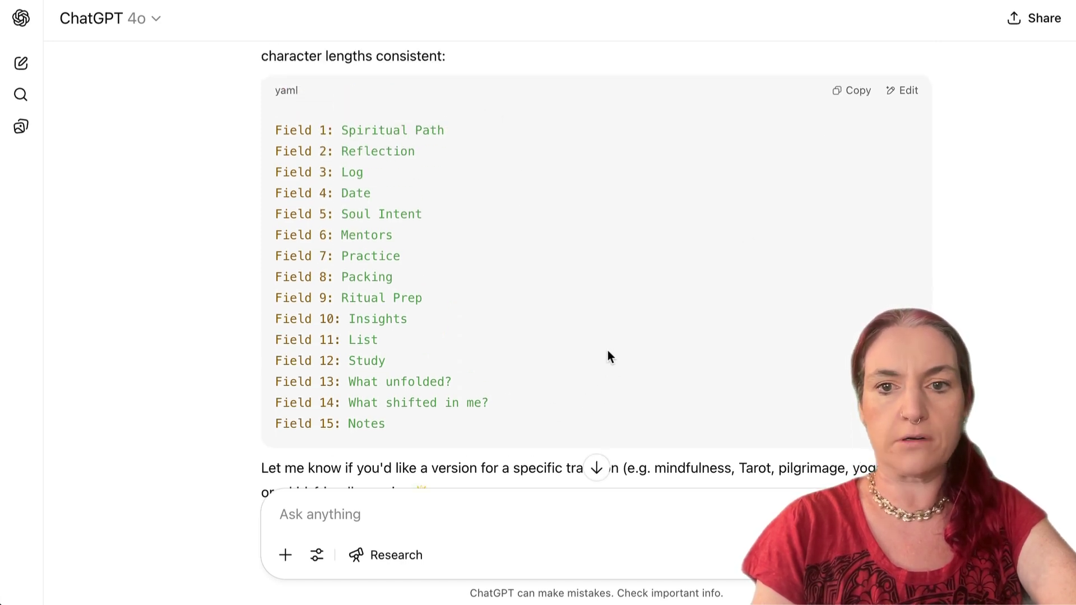
scroll(1014, 220, down, 1)
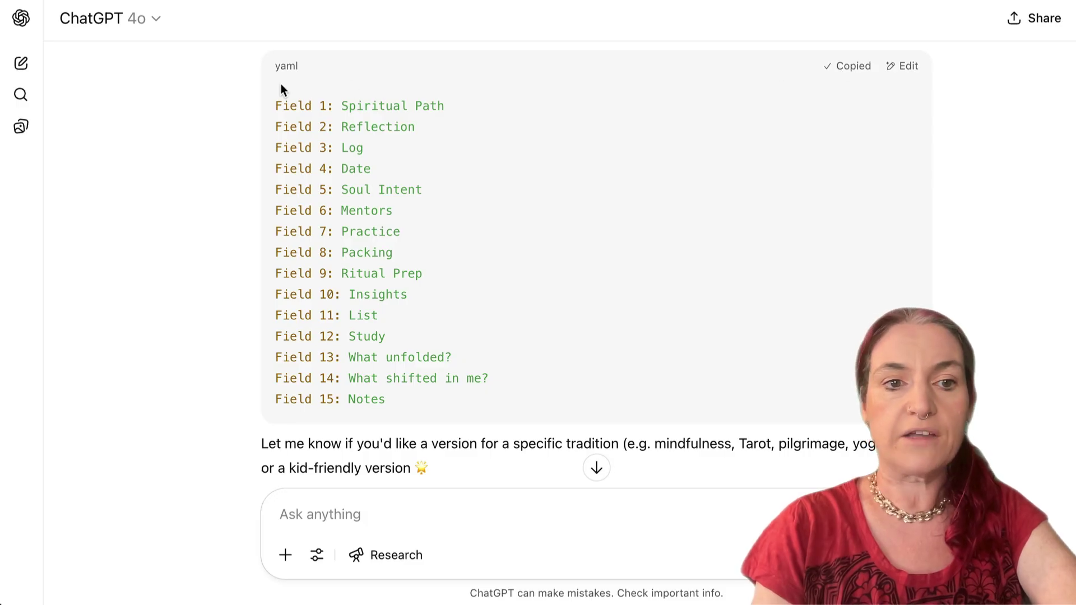
drag(264, 106, 545, 415)
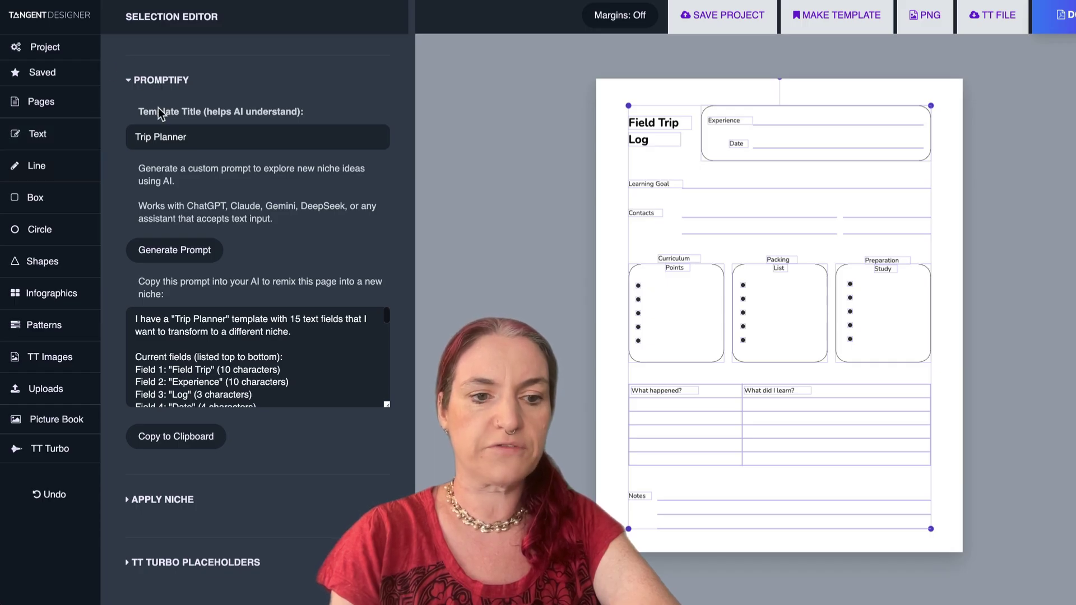
Switch back to Tangent Designer, paste the AI field list into Apply Niche, and update the selected page's text fields
click(139, 504)
scroll(165, 123, down, 3)
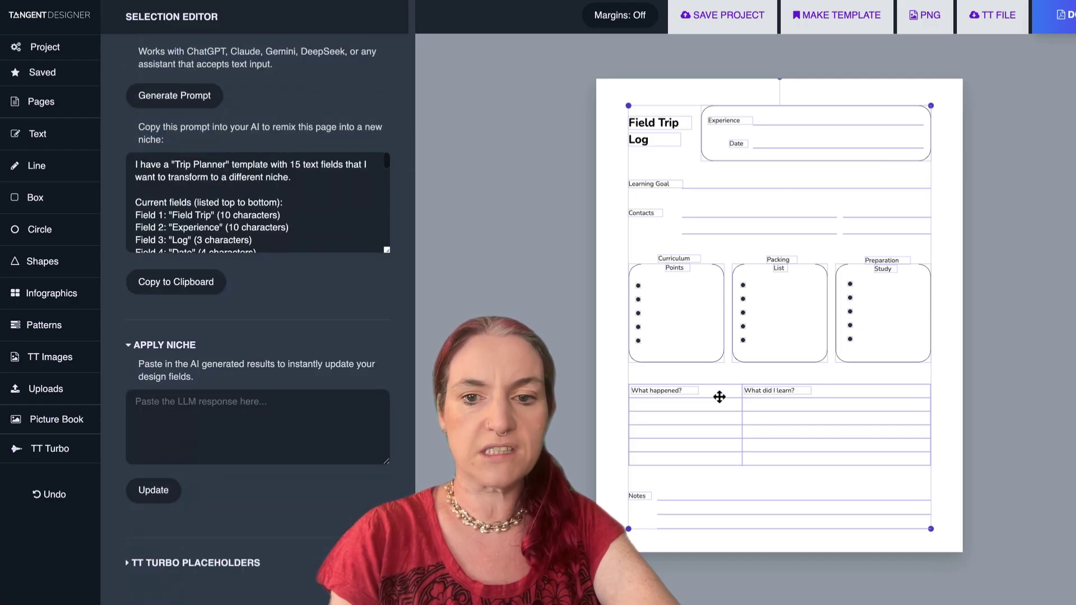
click(243, 427)
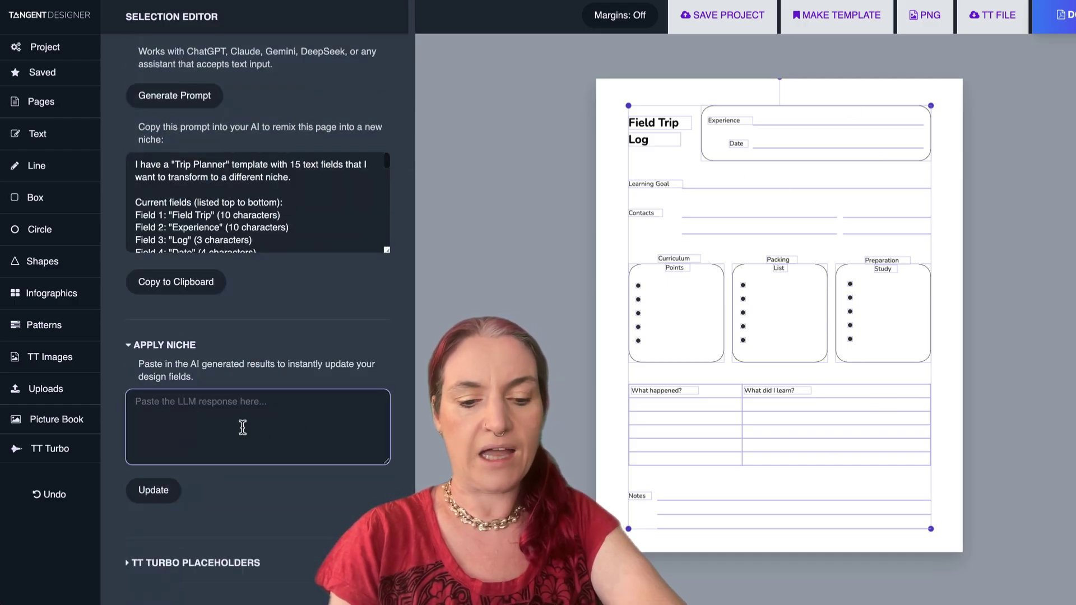
key(ctrl+v)
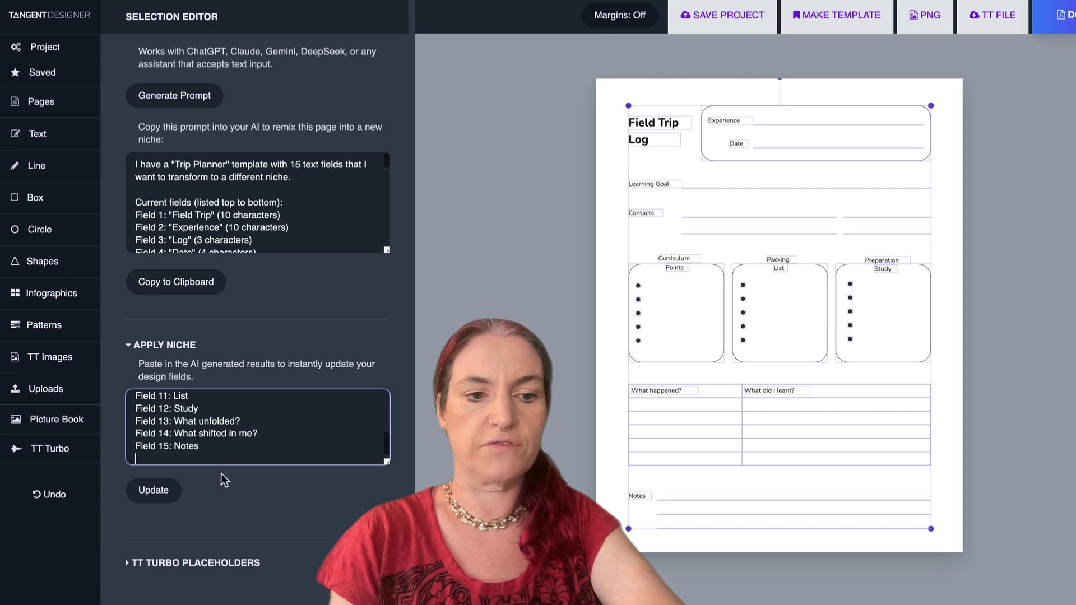
click(158, 493)
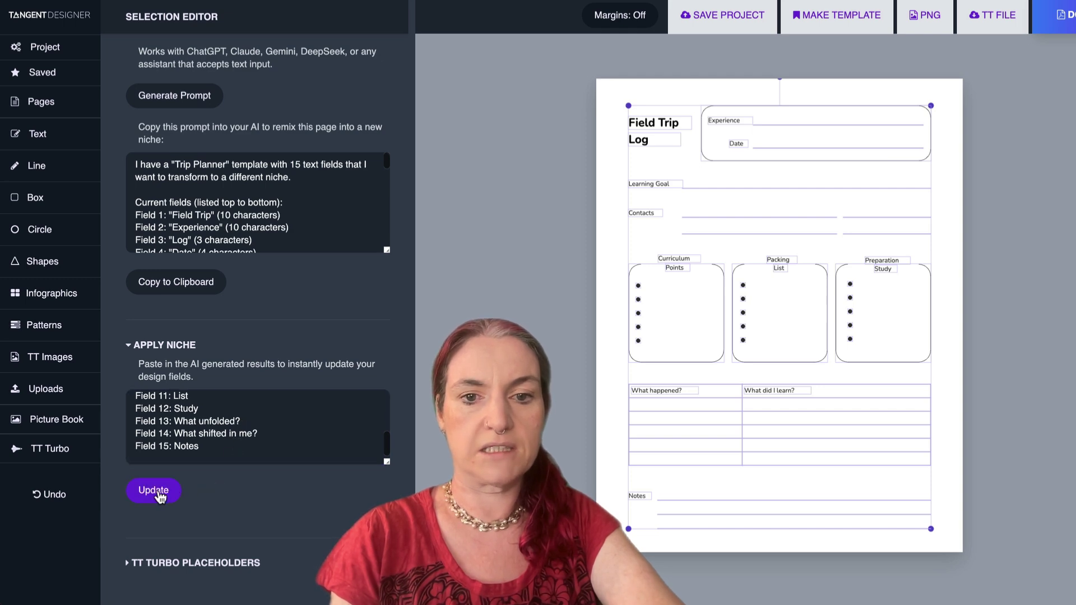
click(939, 215)
Widen the Spiritual Path title's text box so it fits on one line and set its font size to 15
click(653, 128)
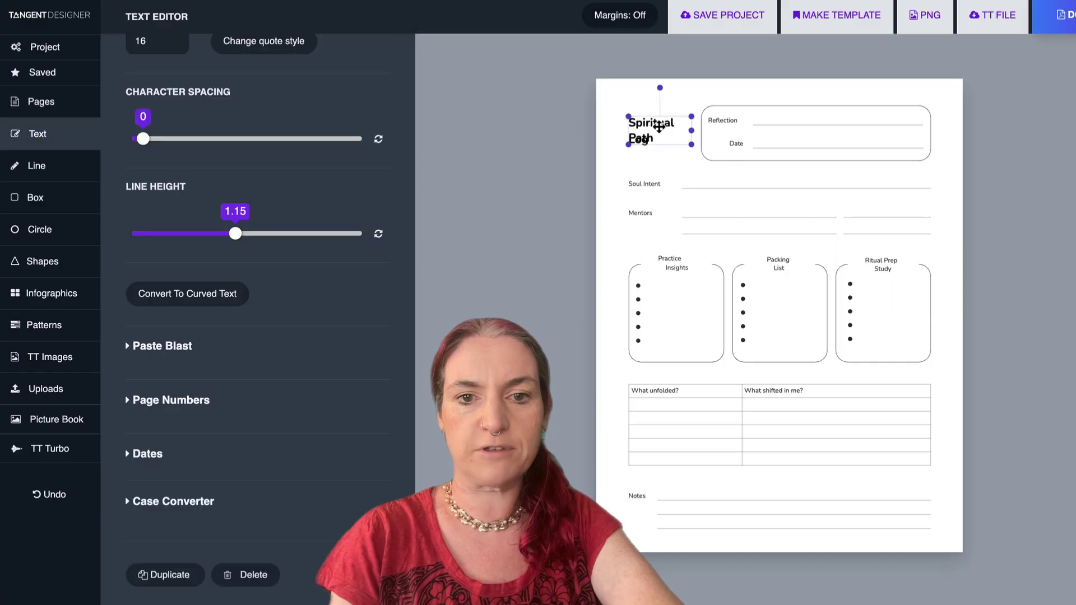
click(564, 269)
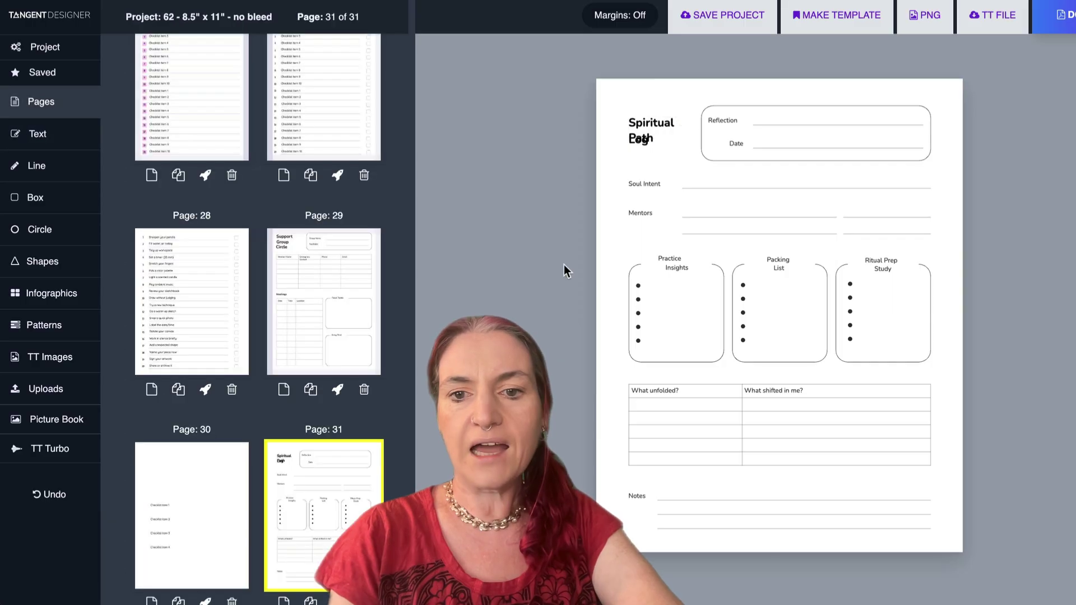
click(653, 122)
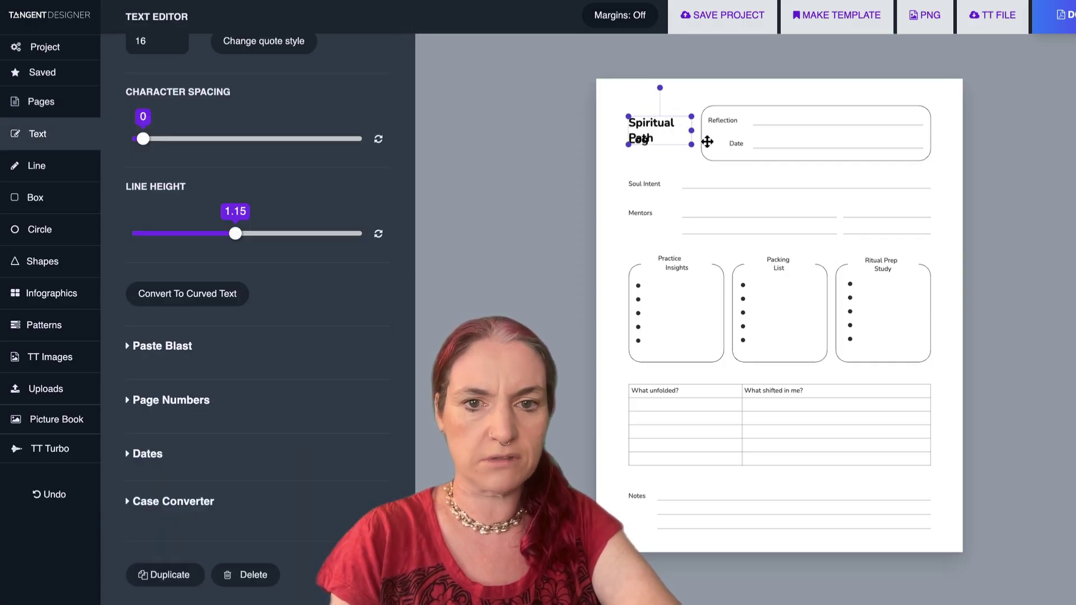
drag(690, 129, 705, 129)
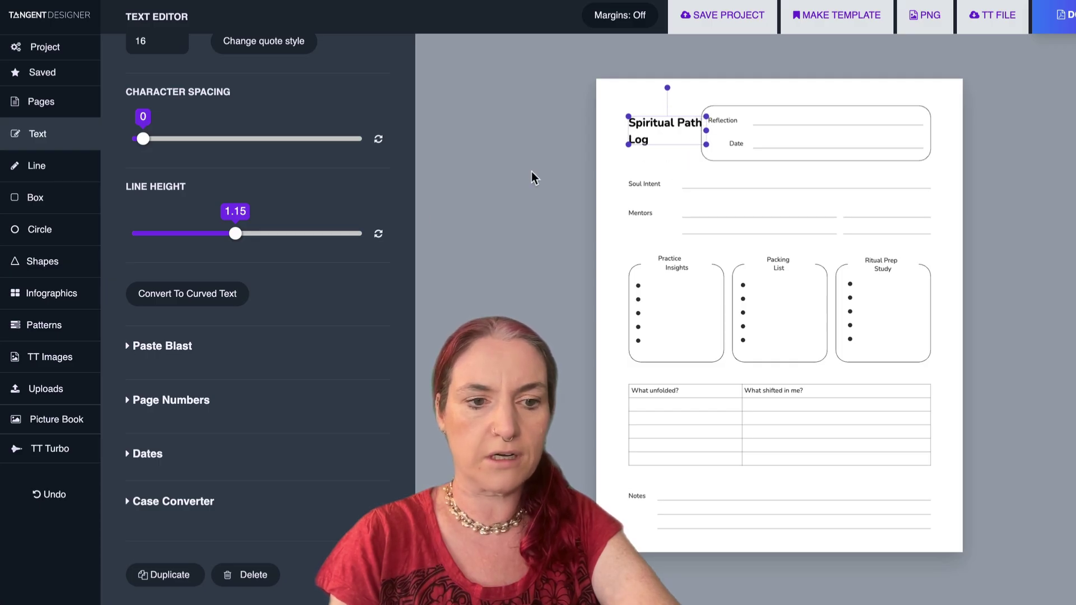
scroll(317, 365, up, 2)
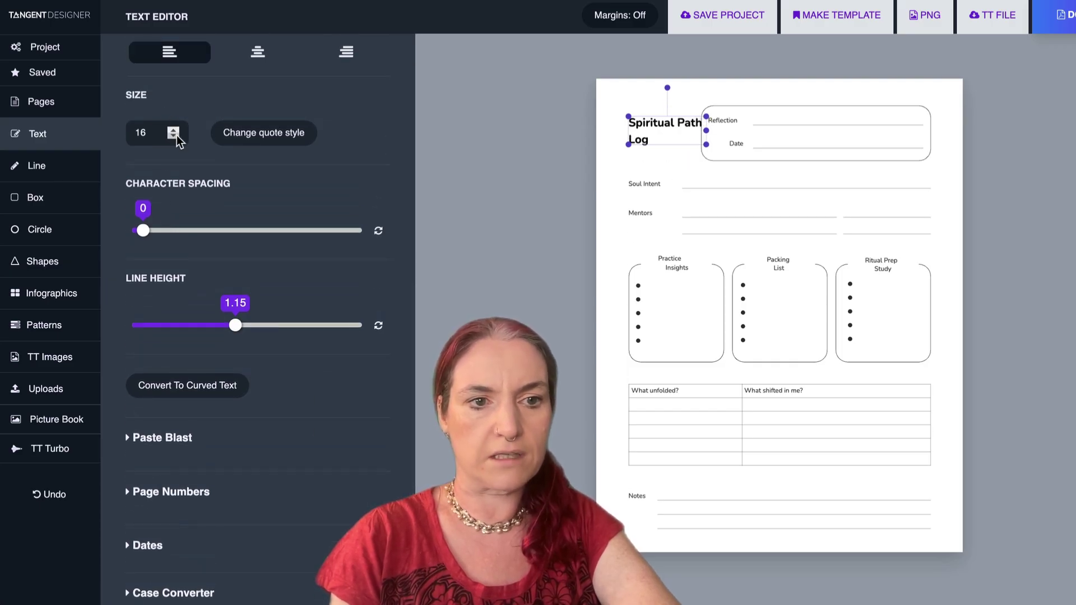
click(174, 136)
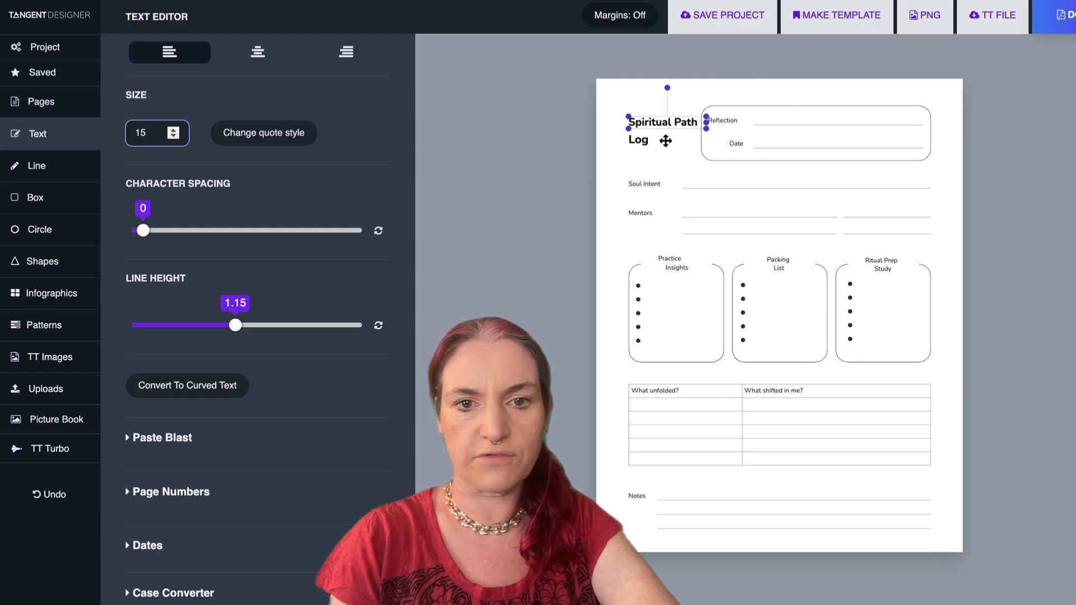
click(645, 141)
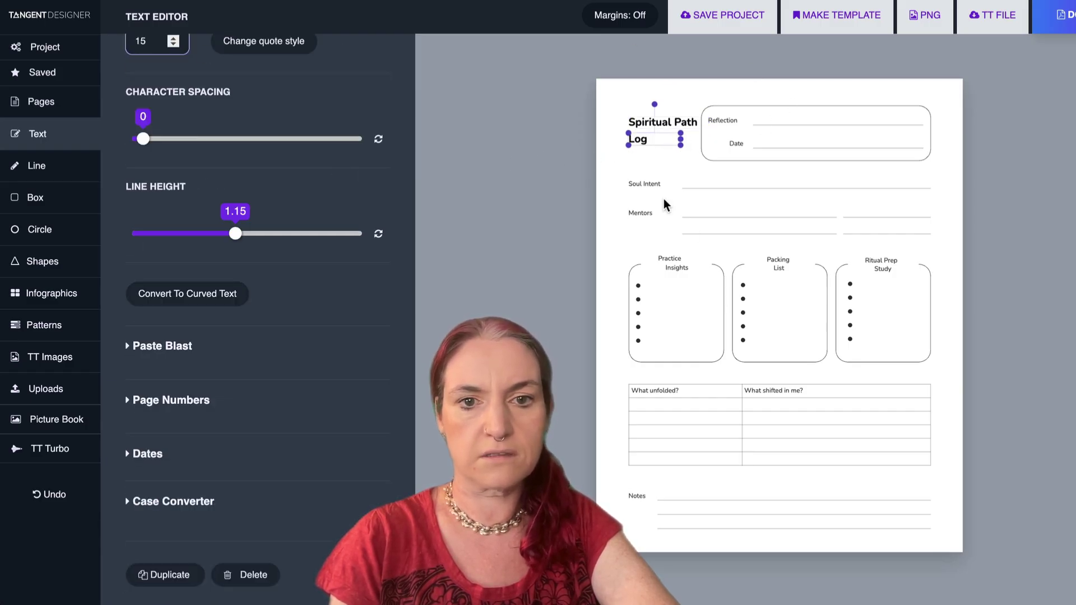
click(606, 211)
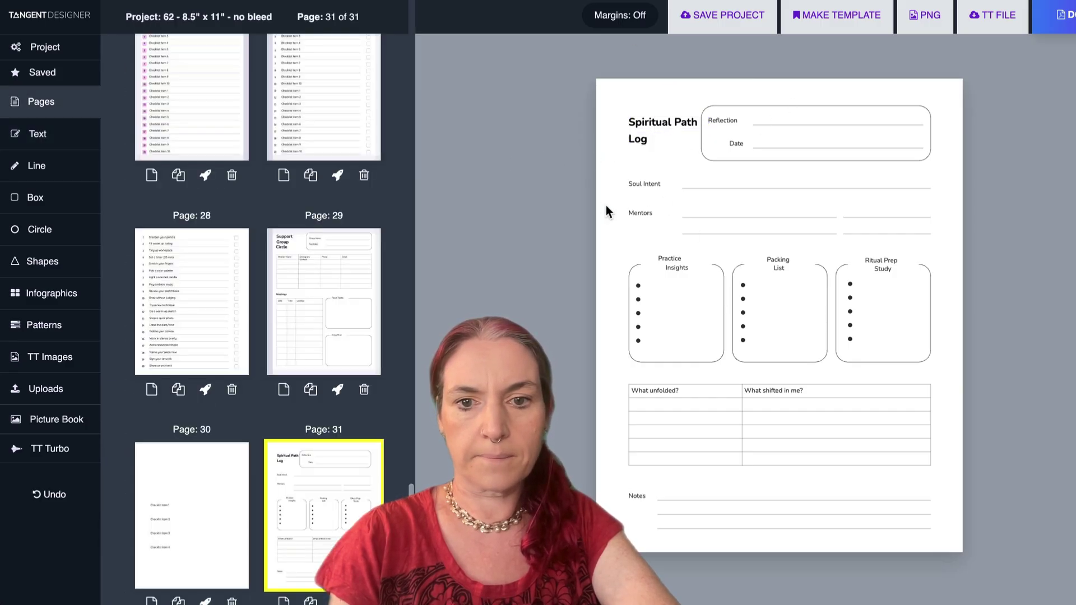
Center-align the Practice heading above Insights on the first bullet box
click(678, 269)
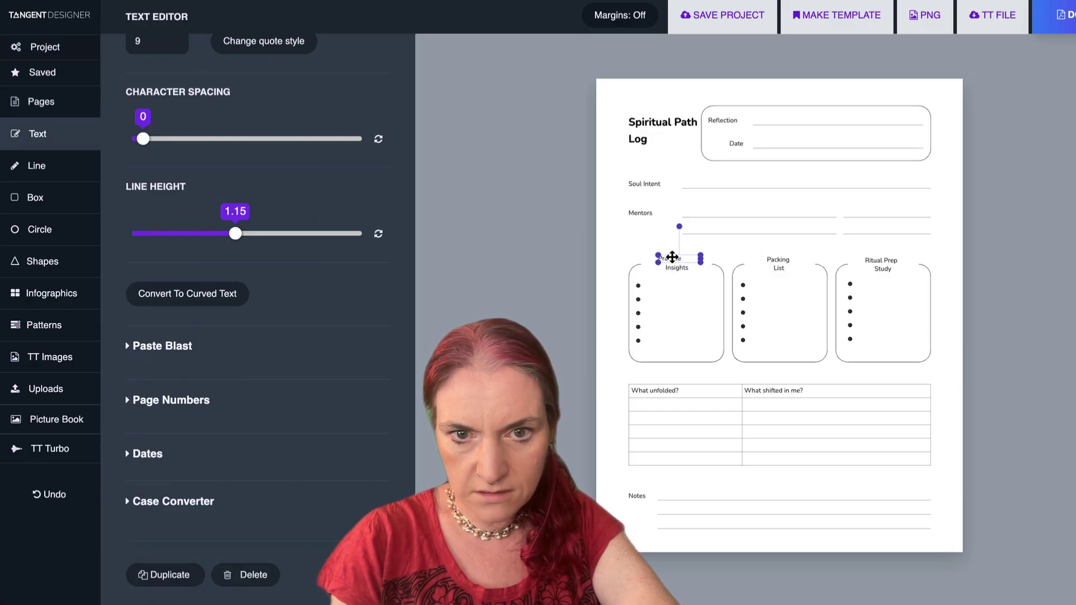
scroll(288, 353, up, 8)
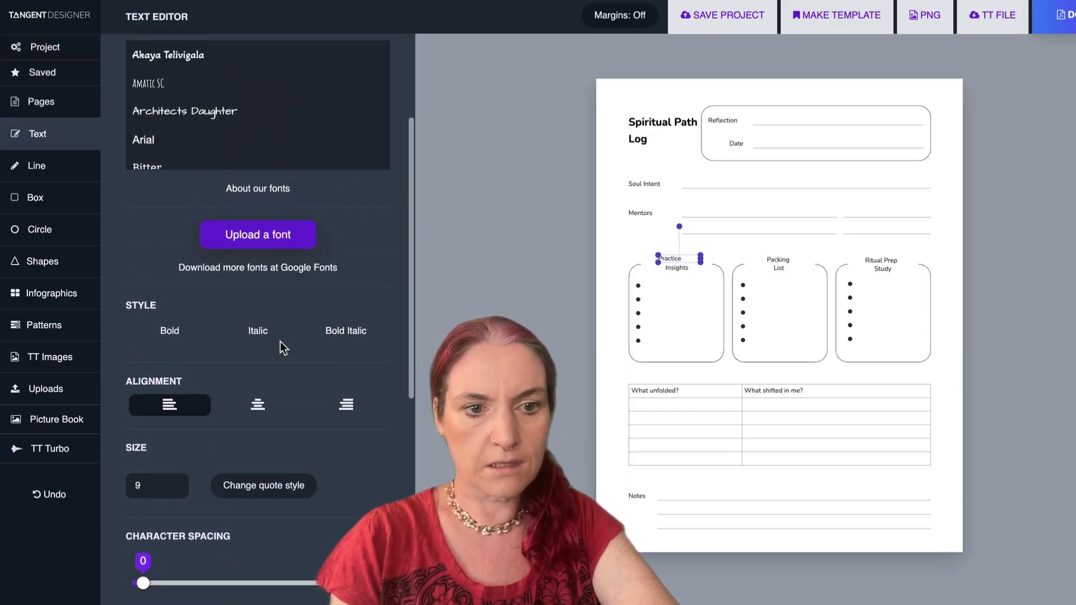
click(258, 405)
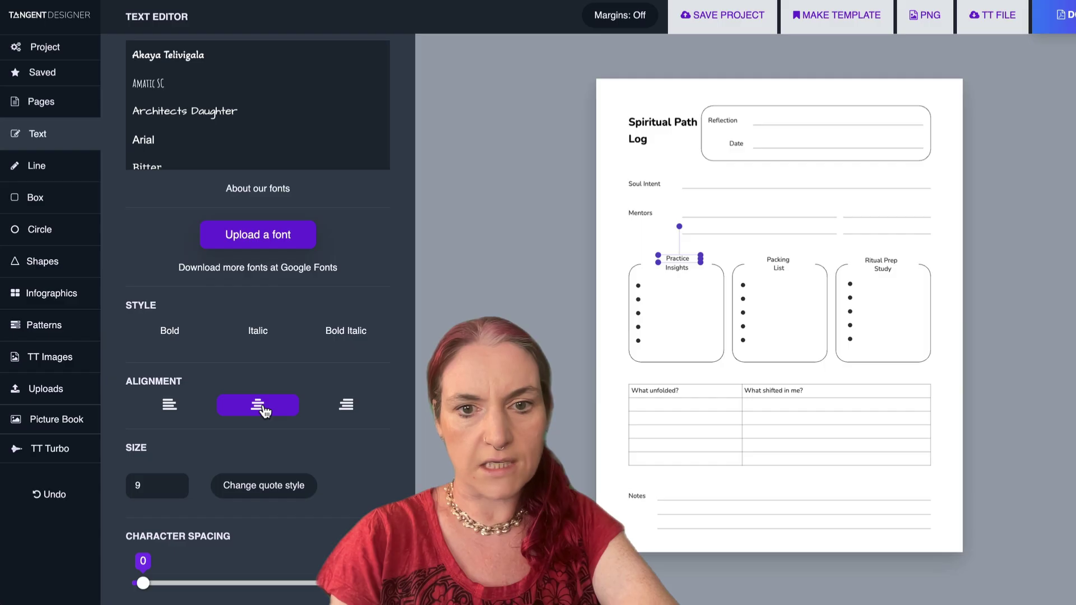
click(612, 247)
Right-align the Reflection label and move the two-line Spiritual Path Log title slightly up and to the left
click(722, 120)
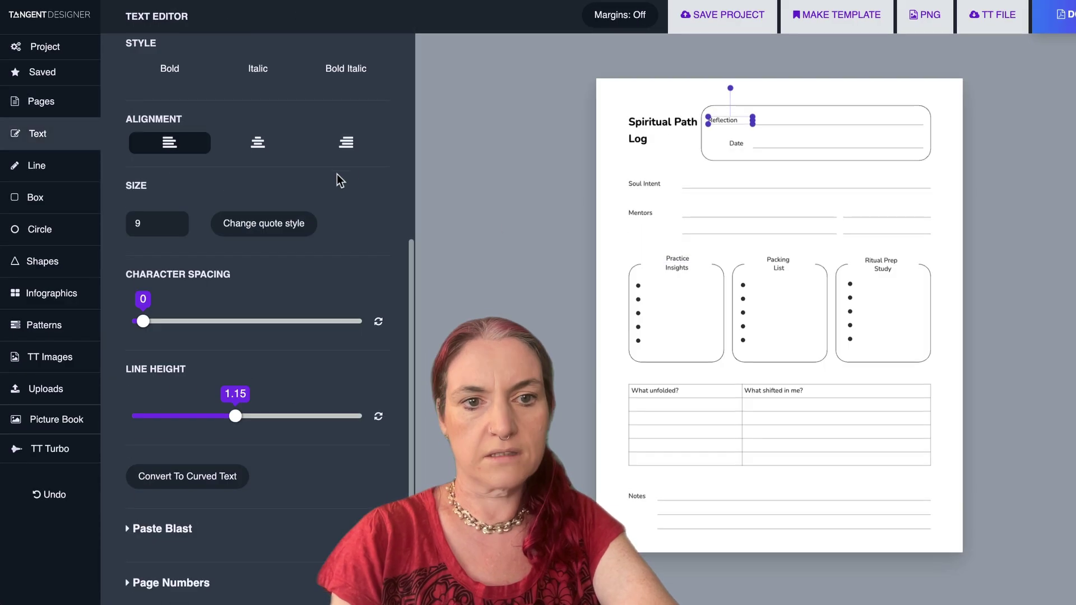
click(346, 147)
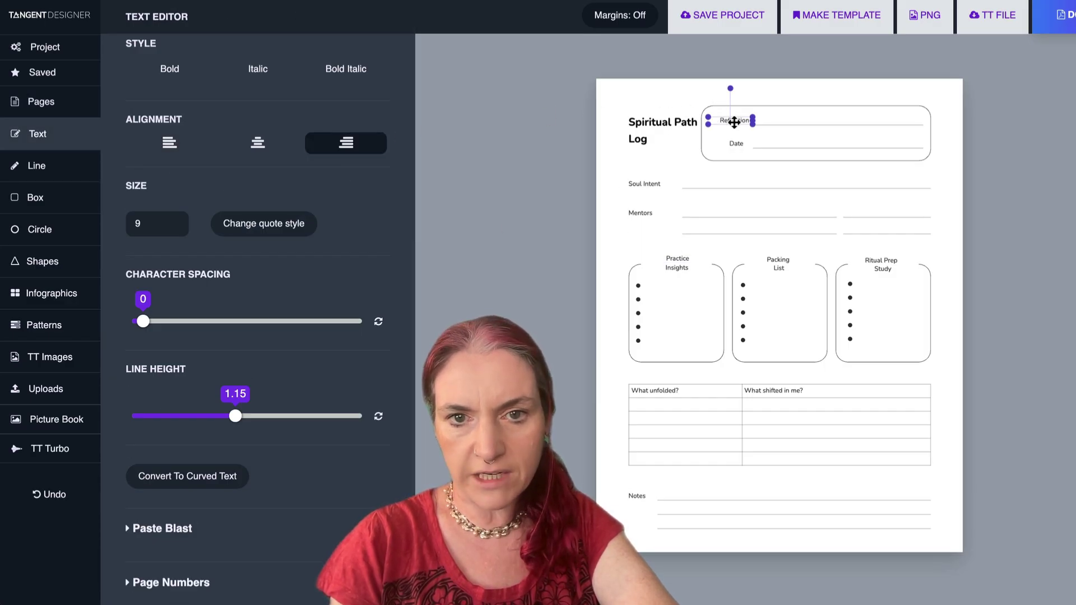
click(597, 207)
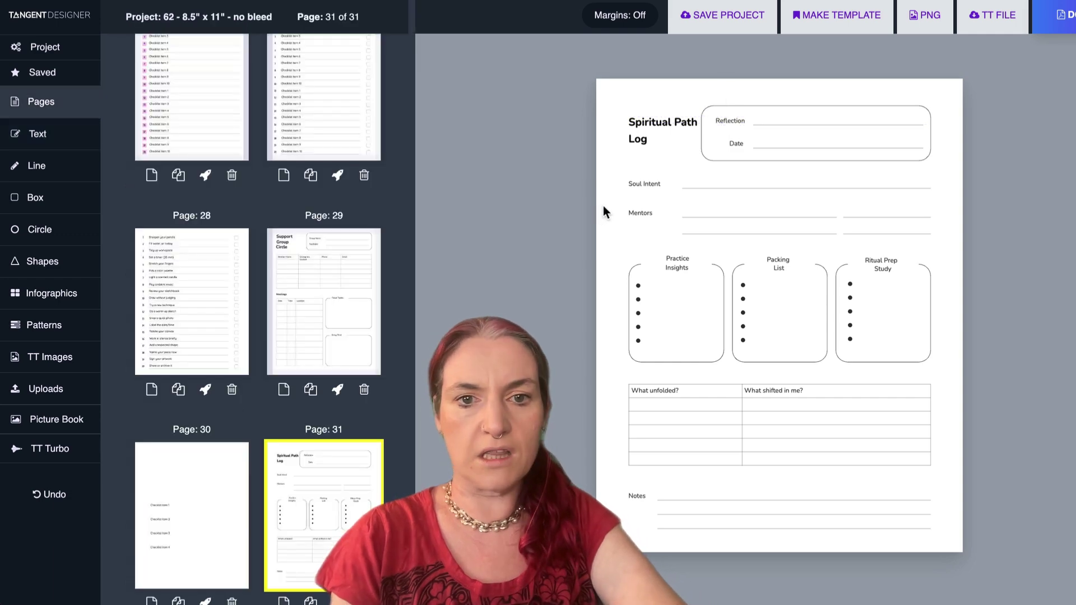
drag(640, 141, 632, 131)
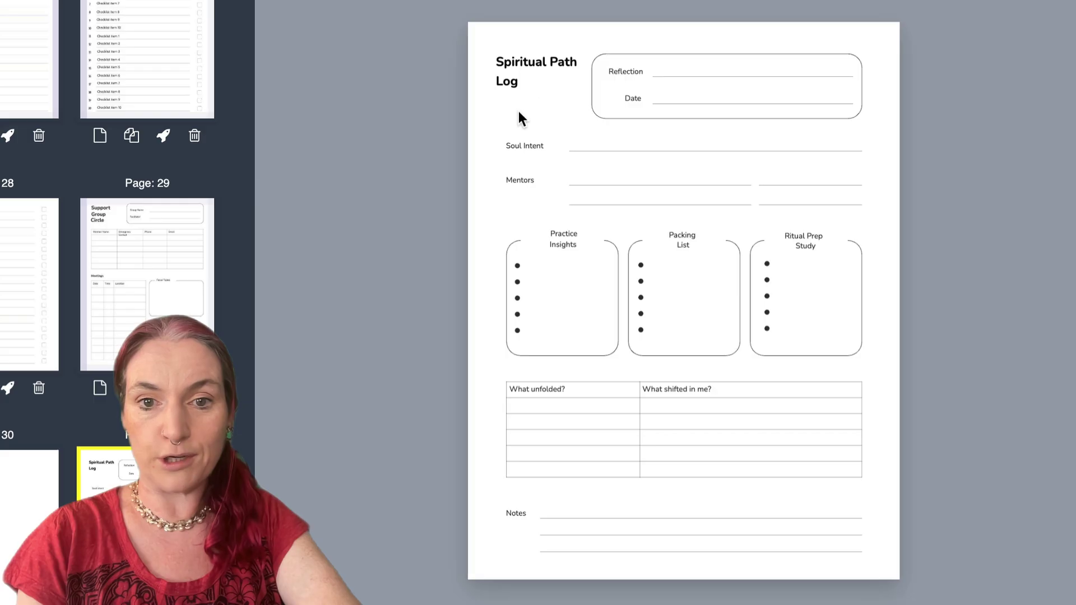
View the original Field Trip Planner on page 32 for comparison and return to the Spiritual Path Log on page 31
scroll(132, 307, down, 5)
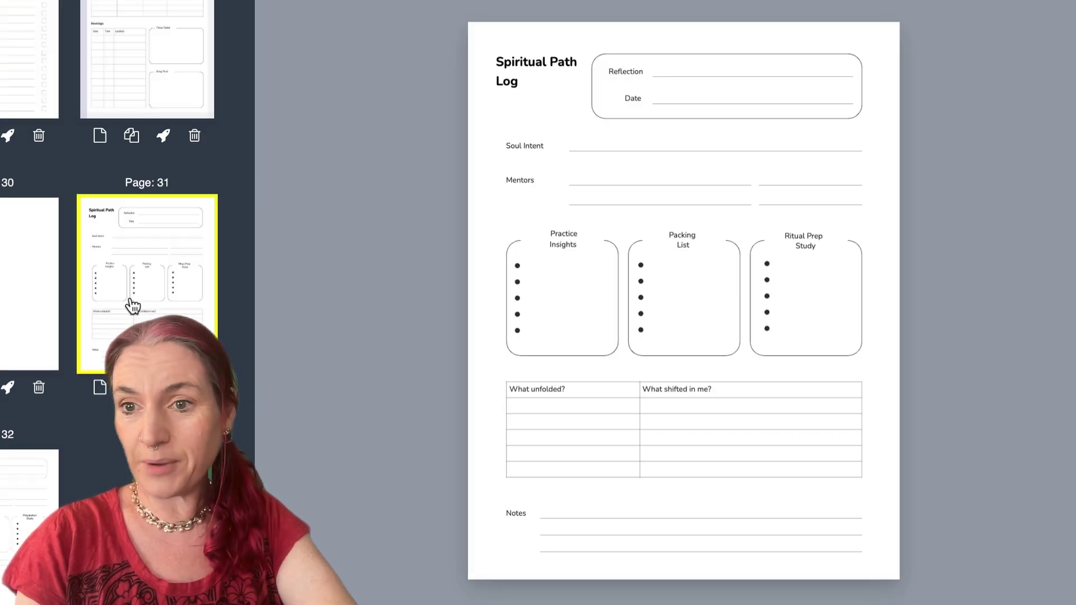
click(47, 546)
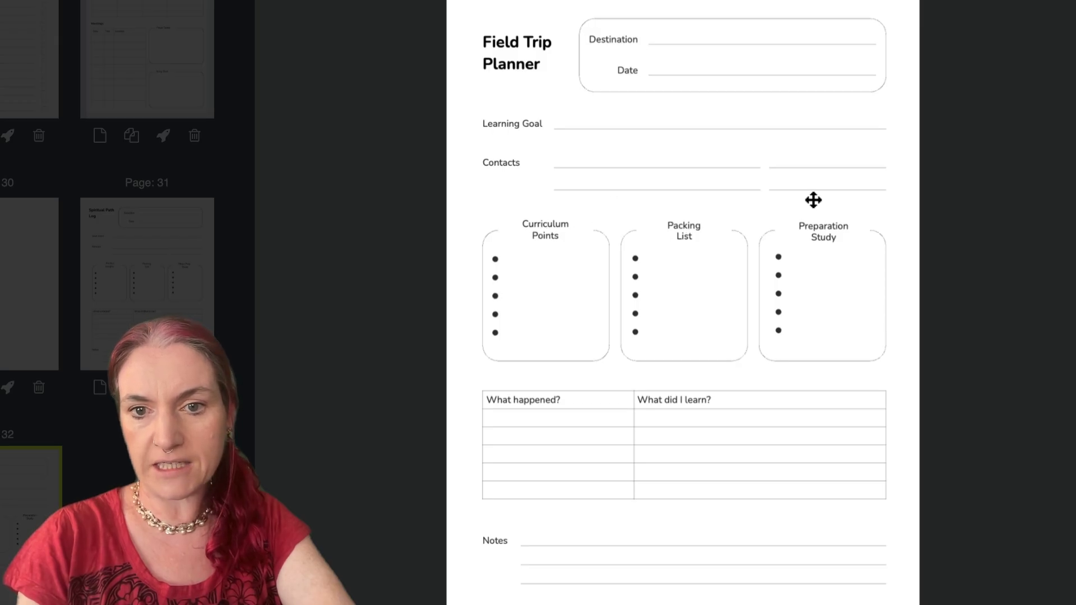
click(151, 262)
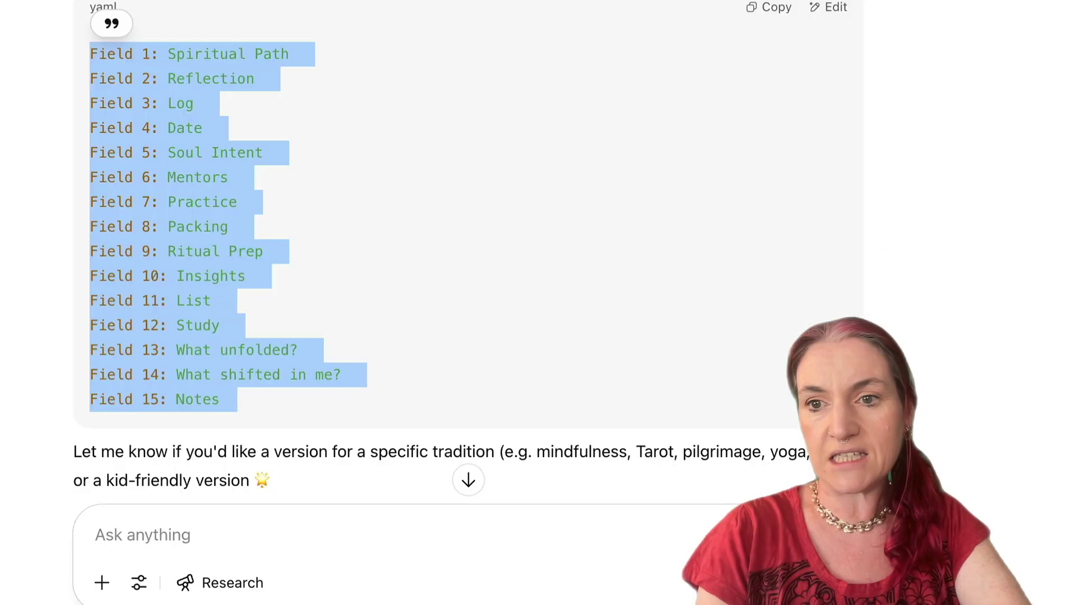
Ask ChatGPT to suggest something better than a packing list, more appropriate for a spiritual journey
click(289, 546)
text(est s)
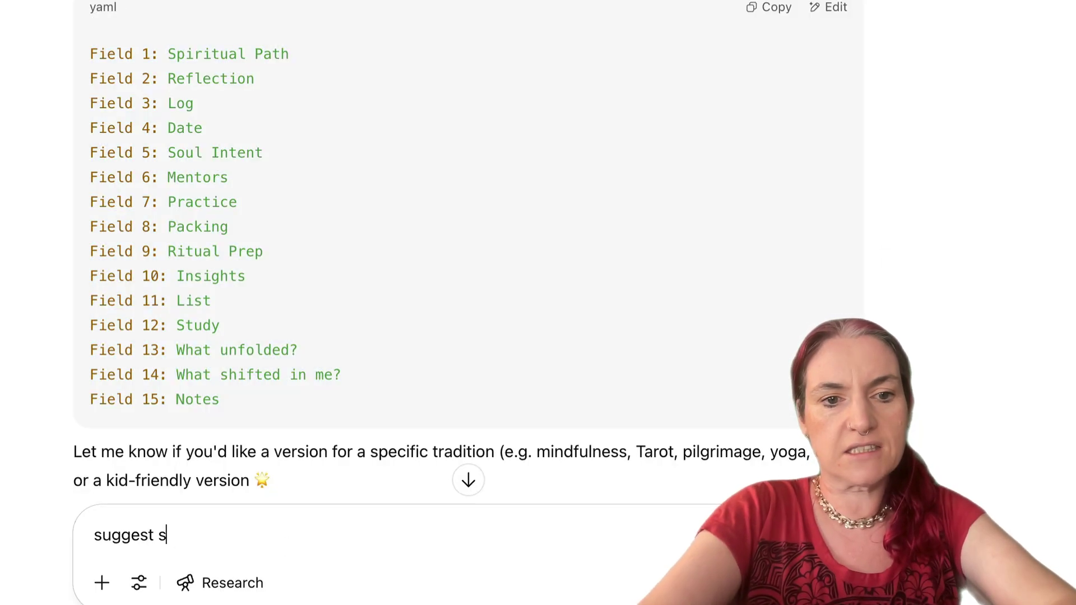
text(omething better than )
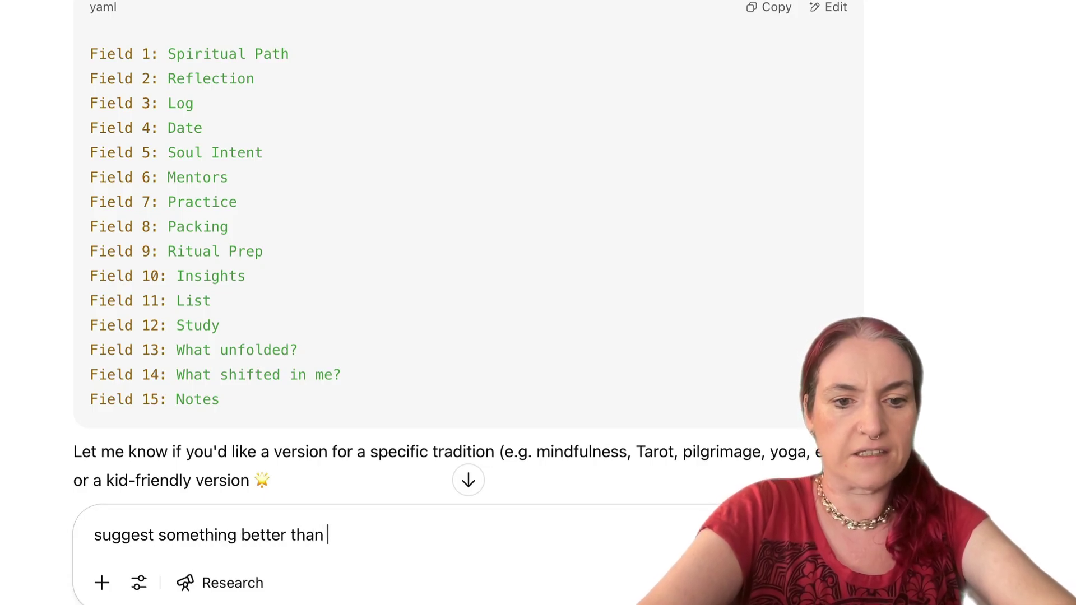
text(a packing list, more )
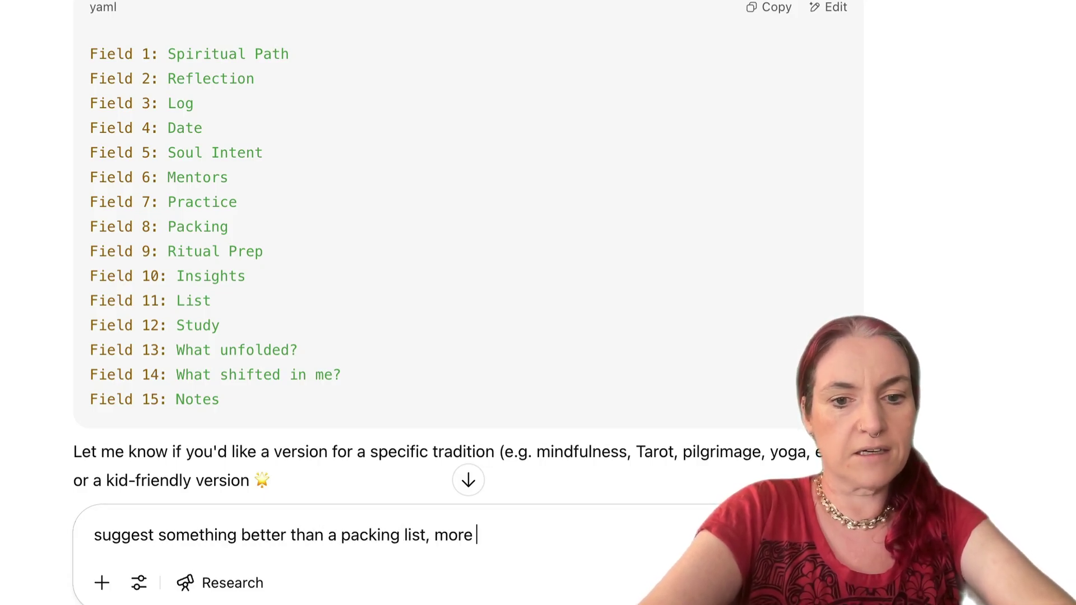
text(appropriate for a spiritual jour)
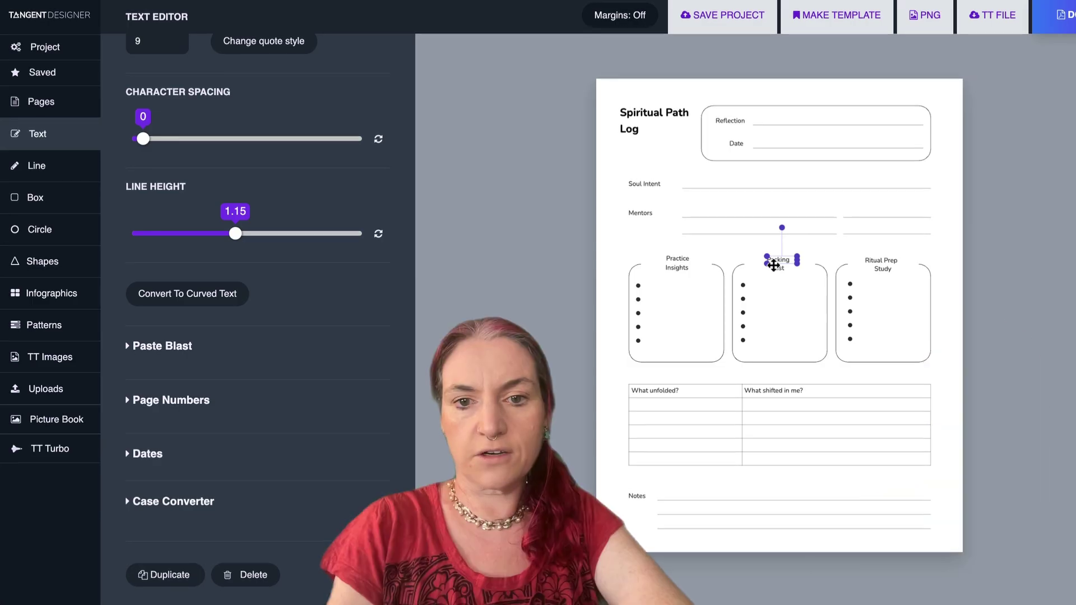
In Tangent Designer, select the Packing and List headings and change Packing to Sacred through Form Powered Design
click(774, 268)
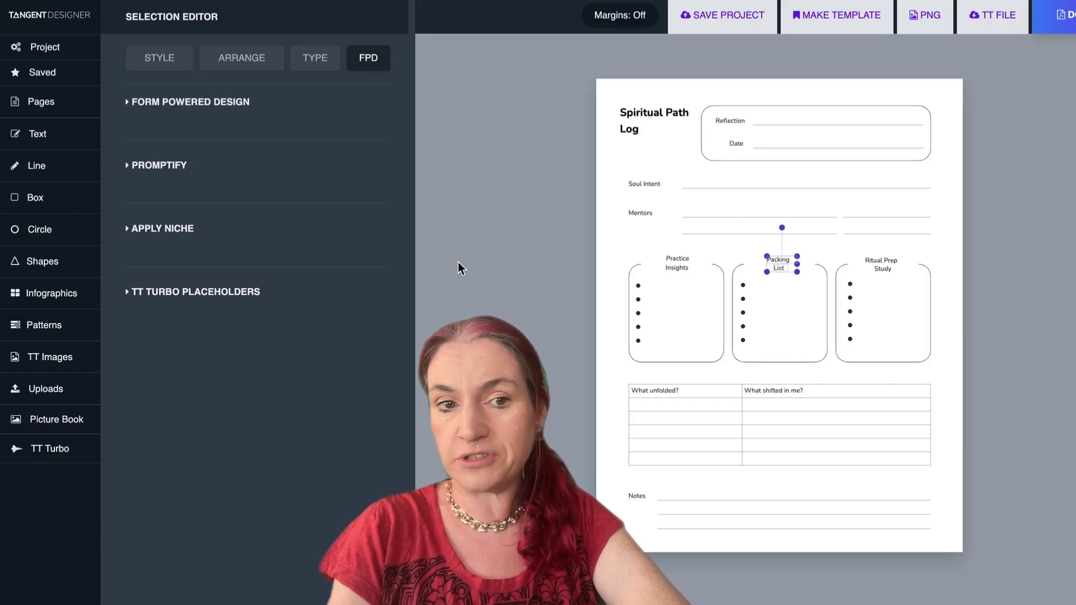
click(193, 103)
drag(198, 140, 23, 118)
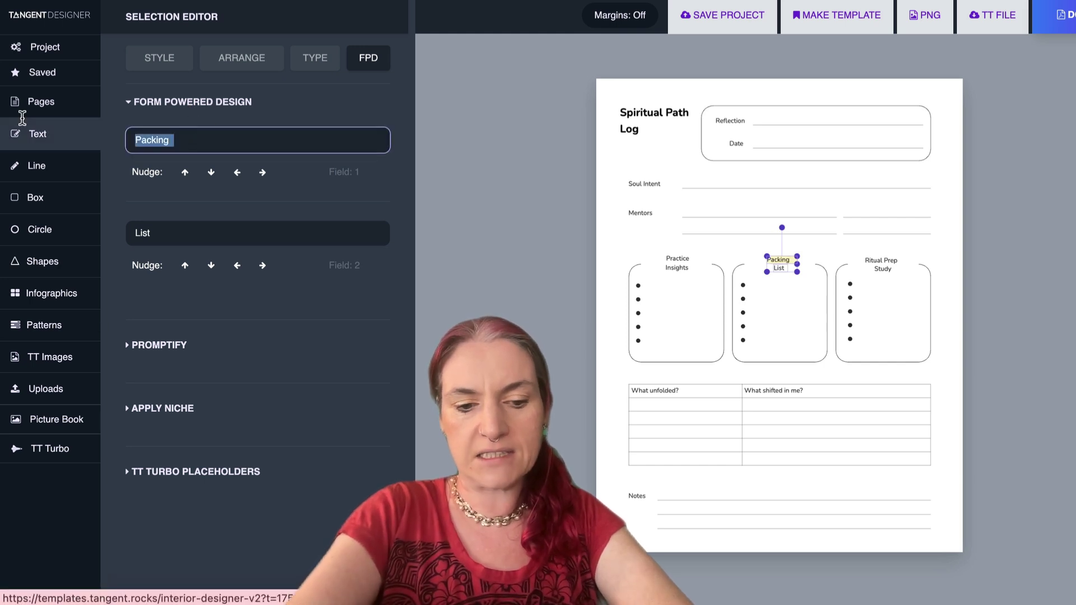
text(Sacred)
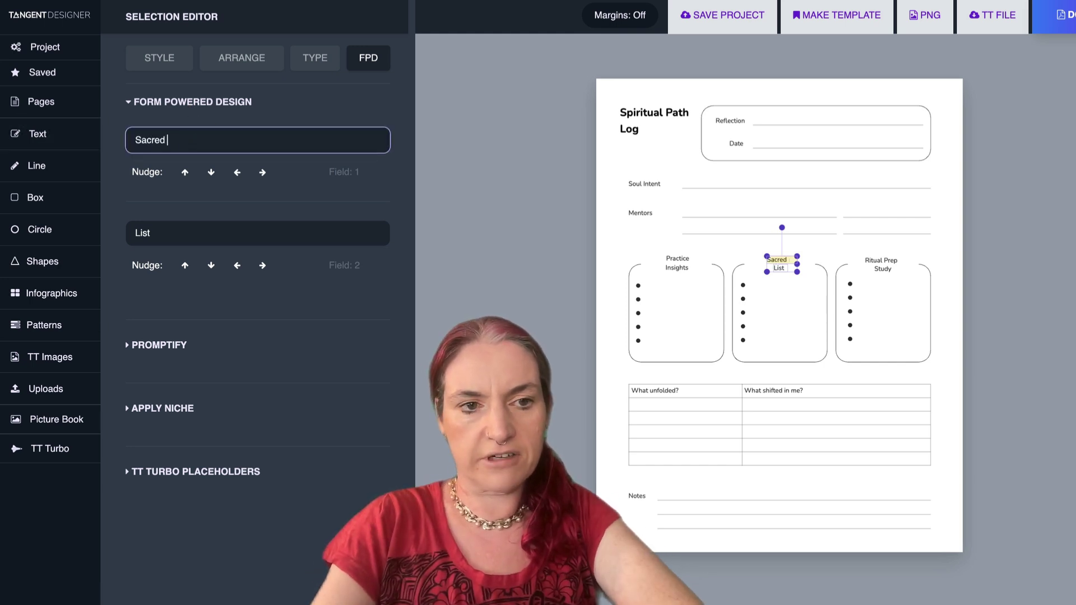
Change the List heading under Sacred to Items and center-align the Sacred heading
drag(175, 227, 72, 192)
text(Items)
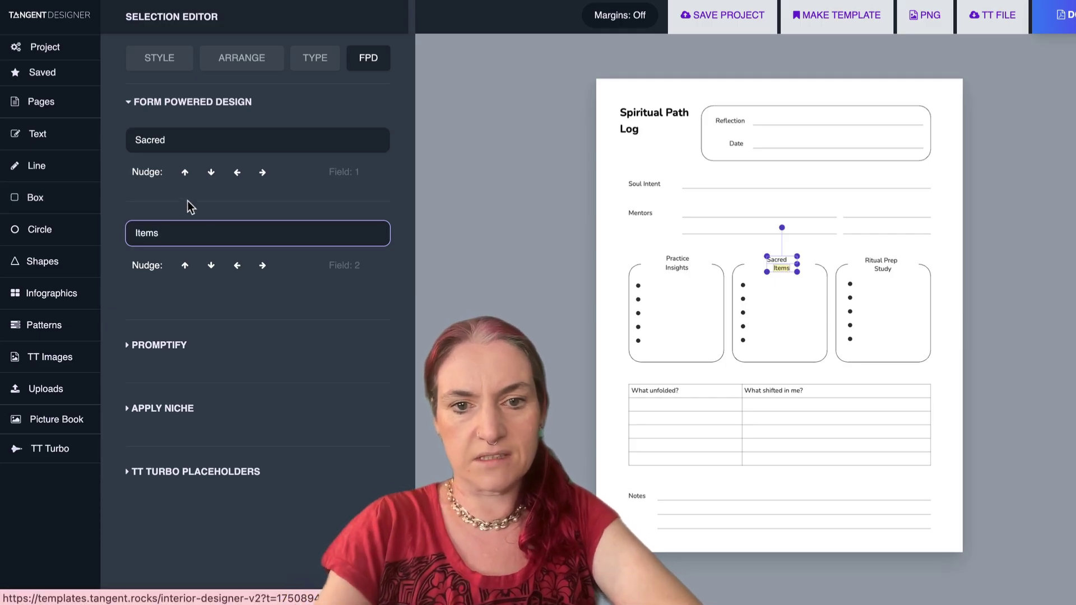
scroll(248, 220, down, 1)
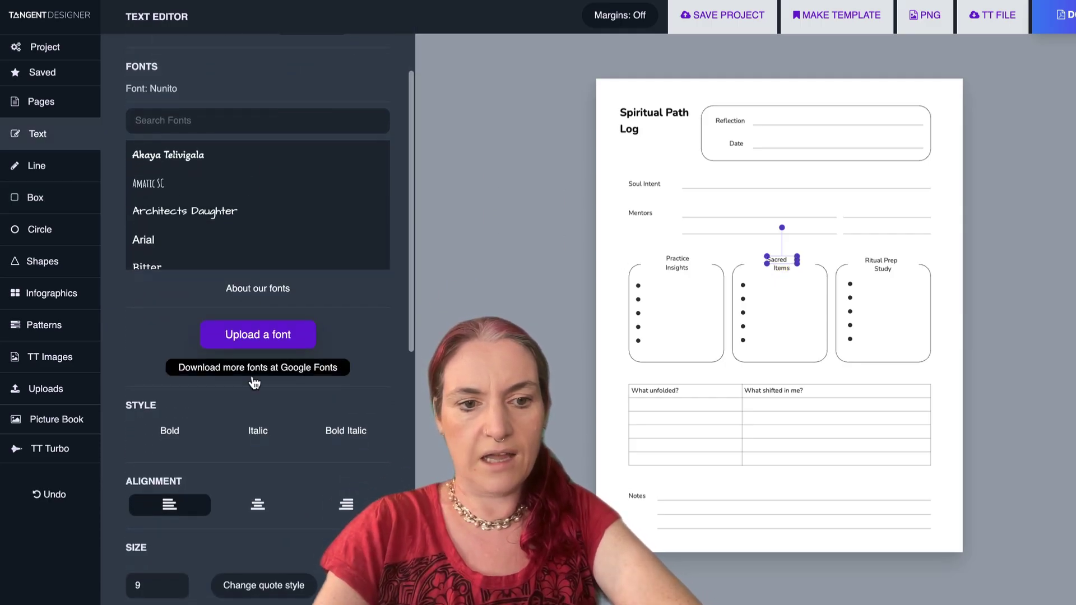
click(257, 507)
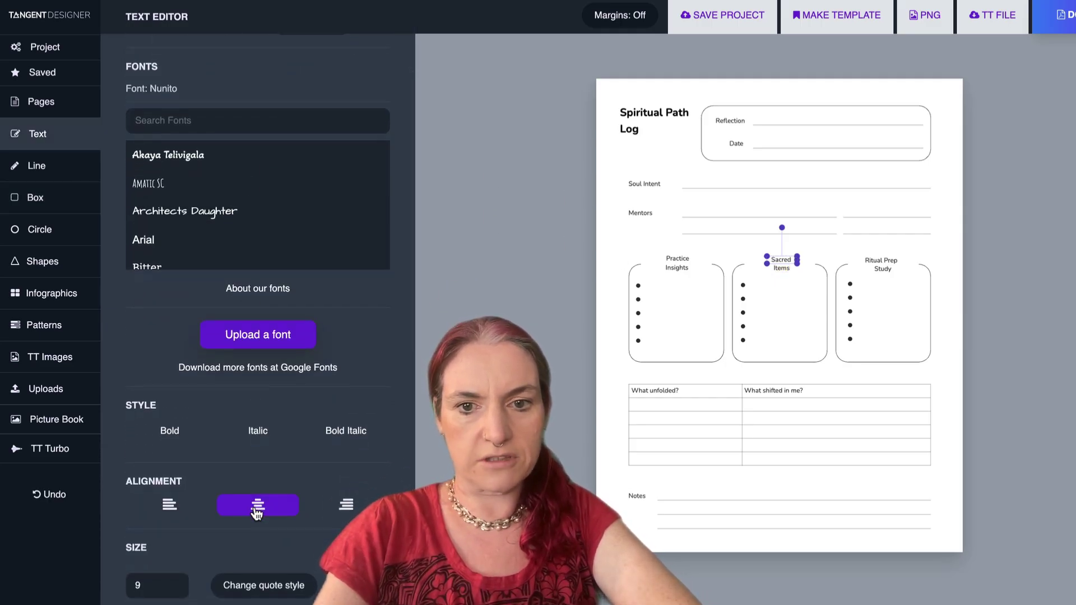
click(610, 266)
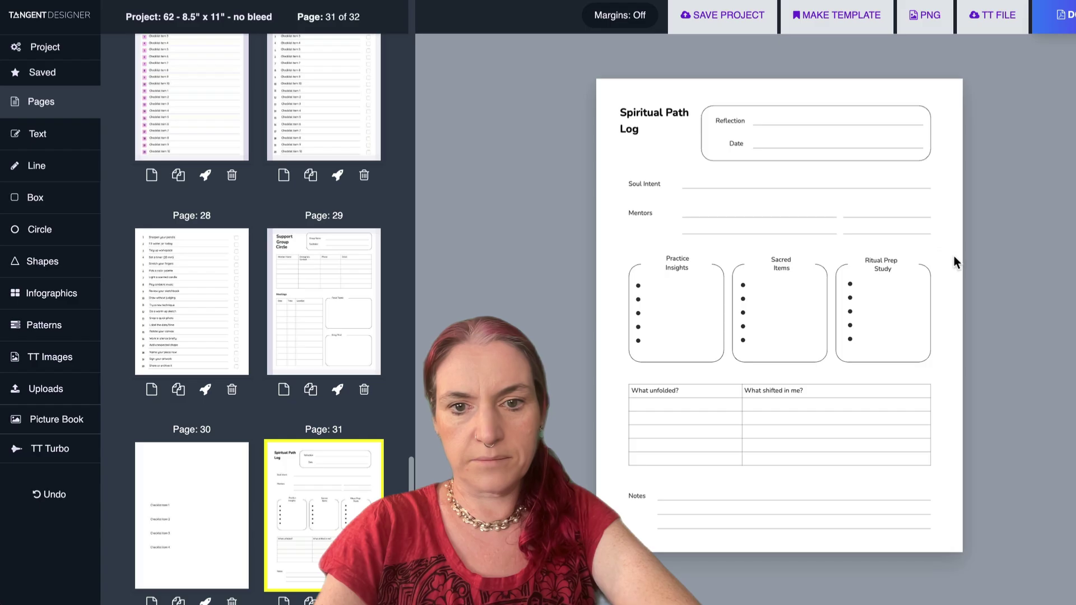
Review the original Field Trip Planner's preparation box and question table for comparison with the Spiritual Path Log
click(878, 261)
scroll(224, 231, up, 4)
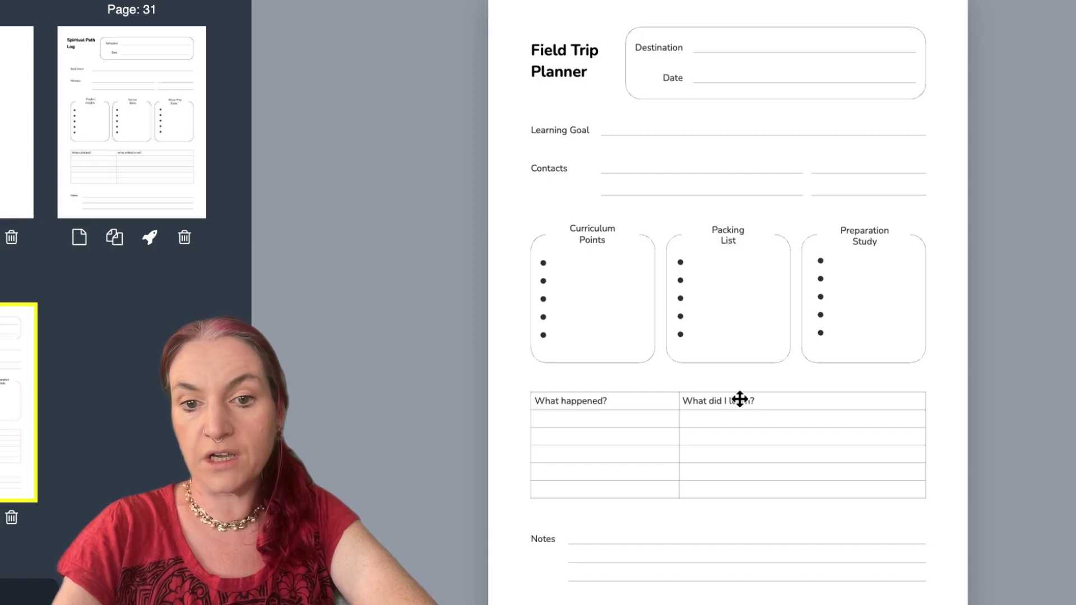
click(108, 101)
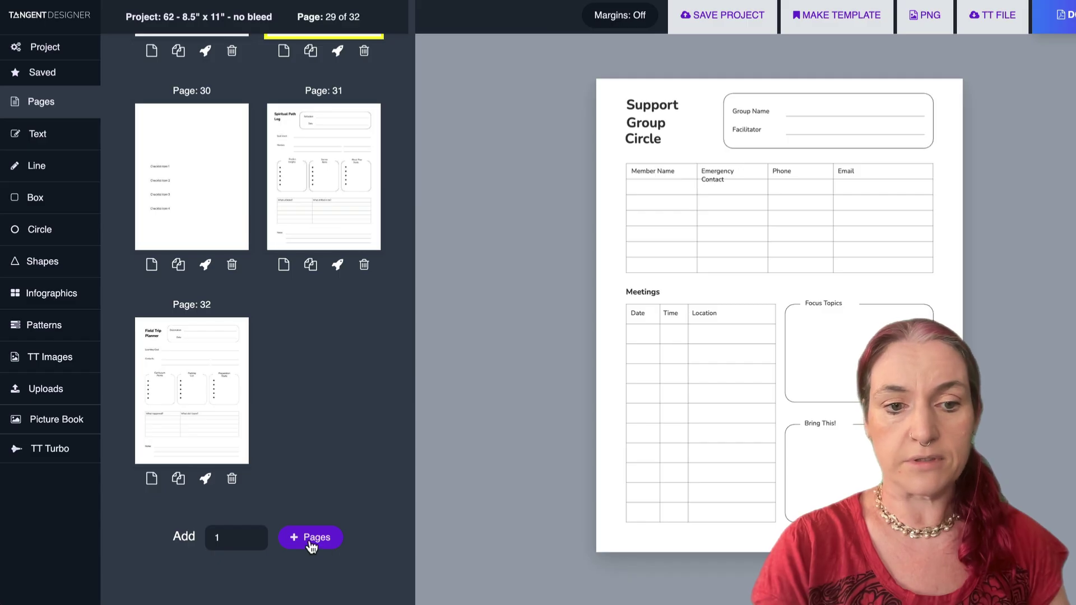
Add one new page to the project using the Podcast Planner template
click(312, 541)
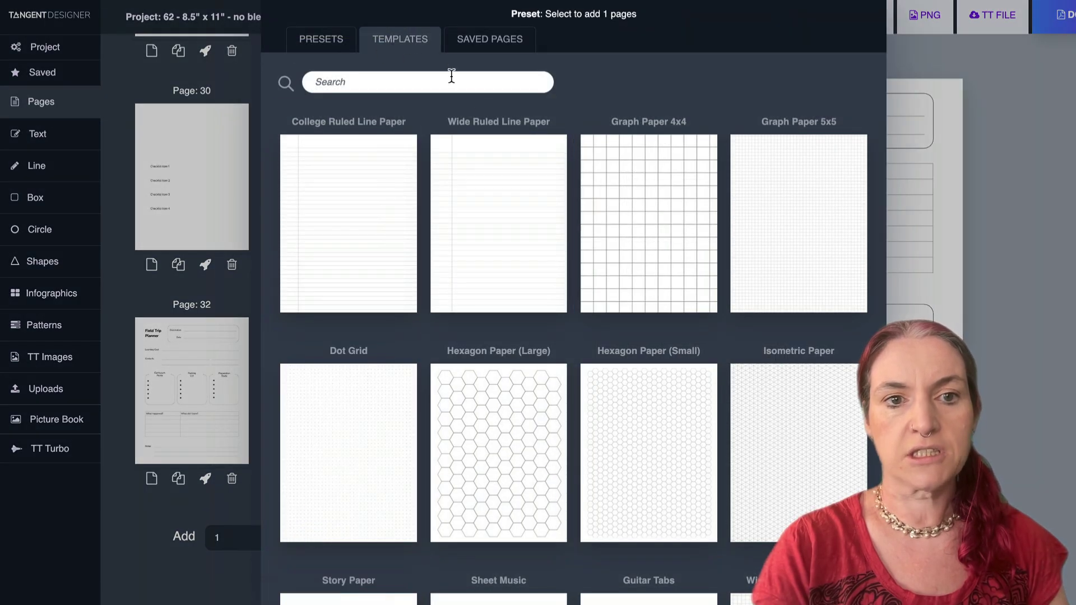
scroll(484, 138, down, 15)
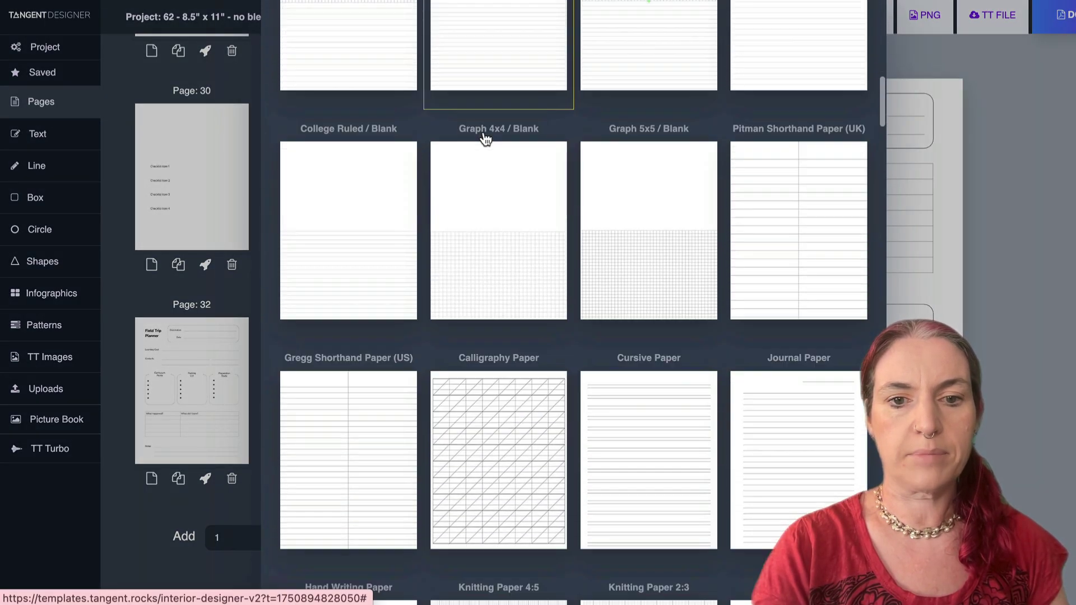
scroll(485, 139, down, 10)
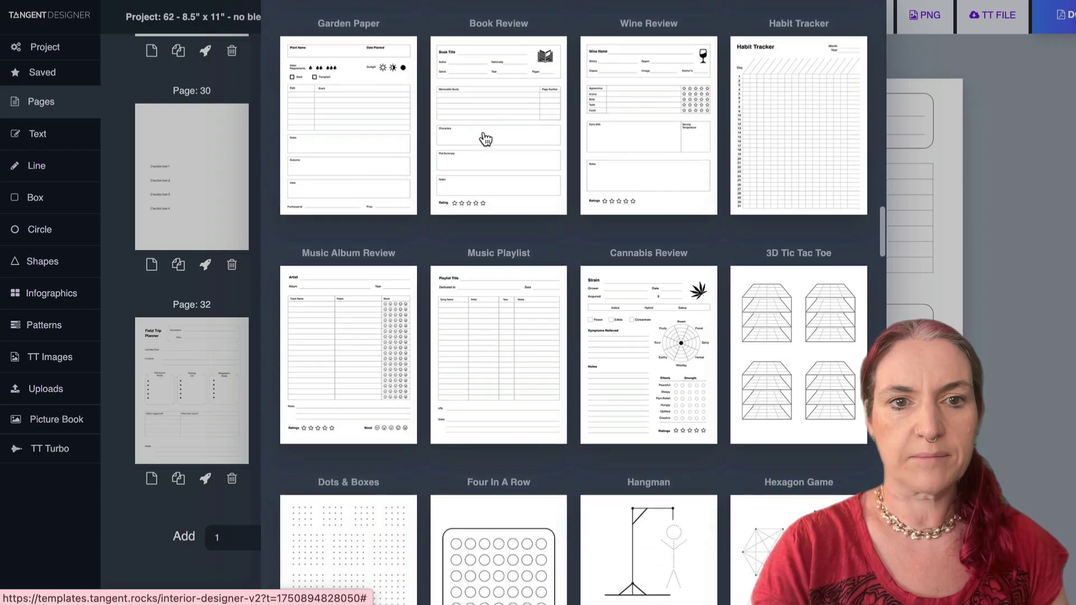
scroll(486, 139, down, 10)
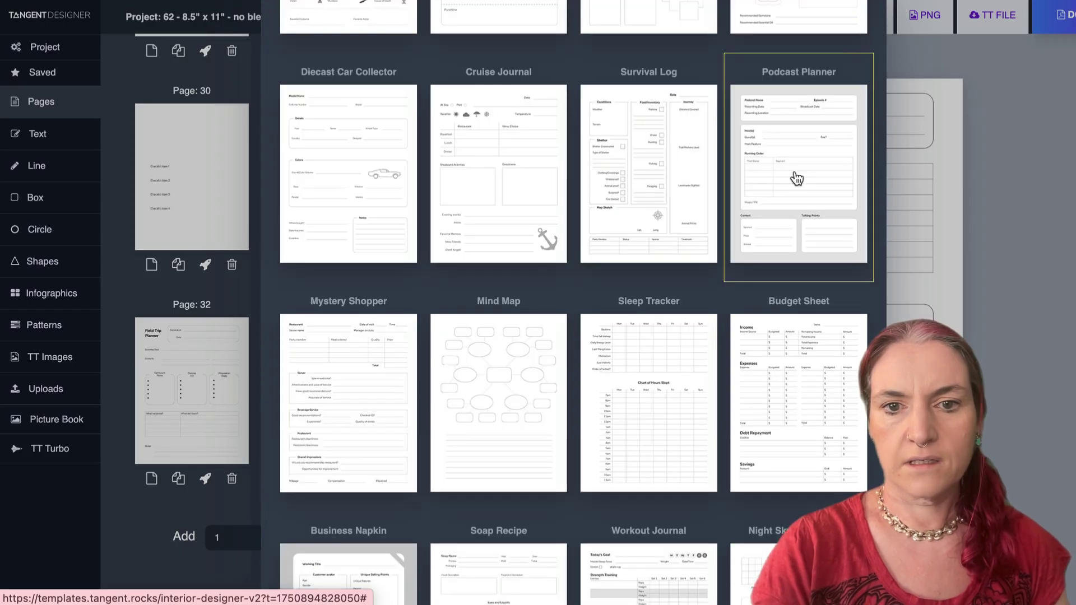
click(793, 176)
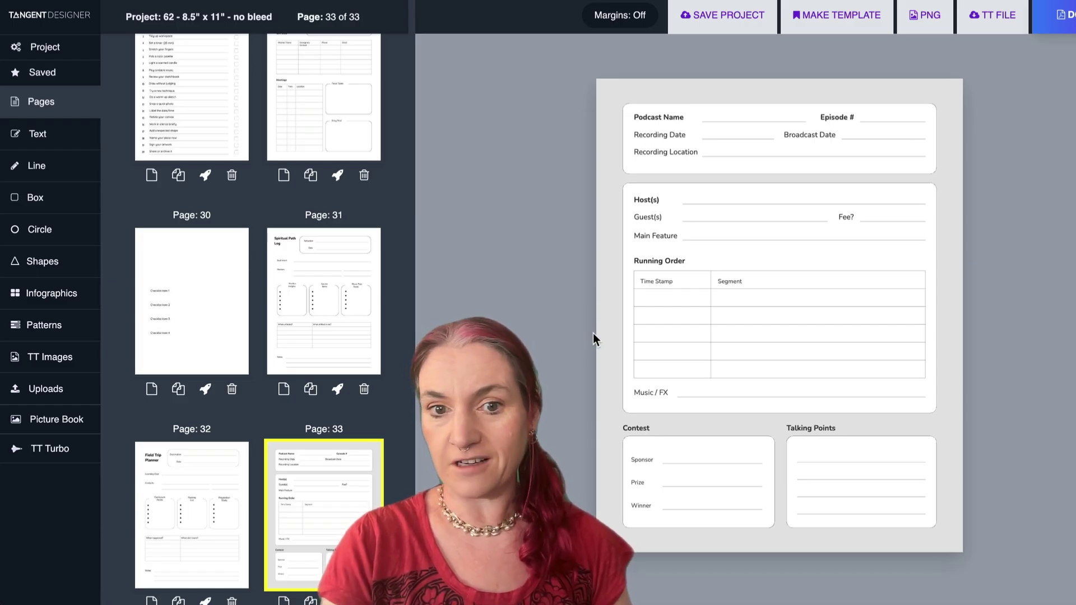
Ungroup the Podcast Planner template and select all the elements on its page
click(717, 238)
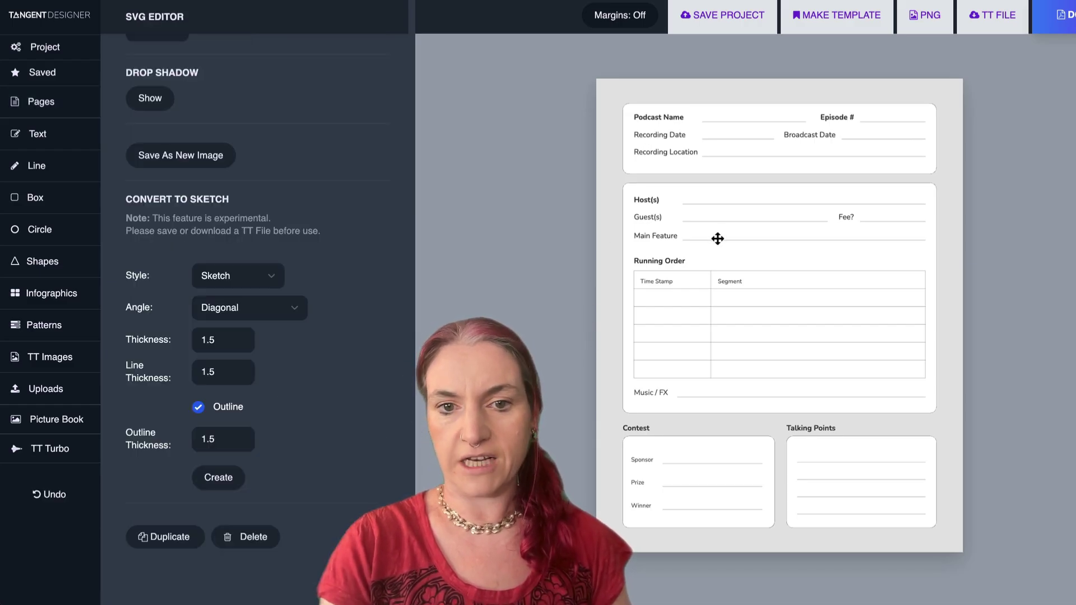
scroll(242, 575, up, 15)
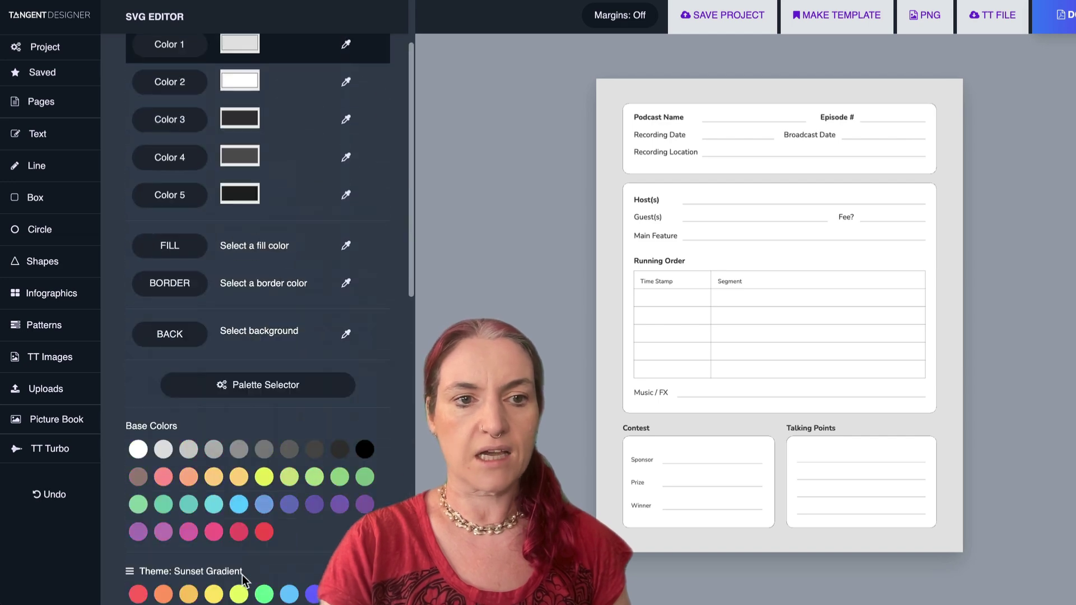
click(318, 100)
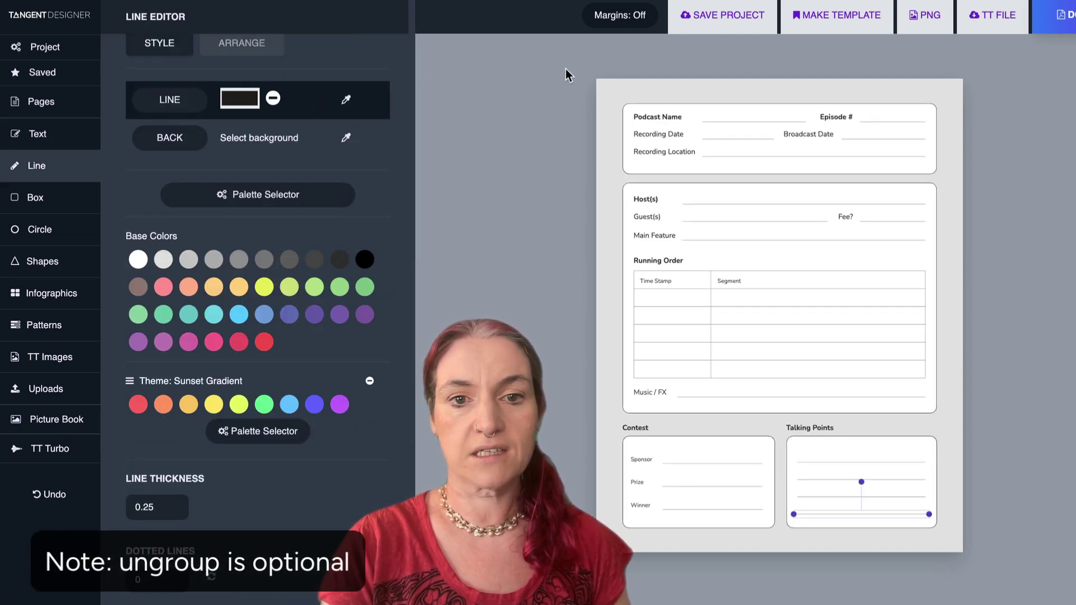
drag(595, 90, 980, 548)
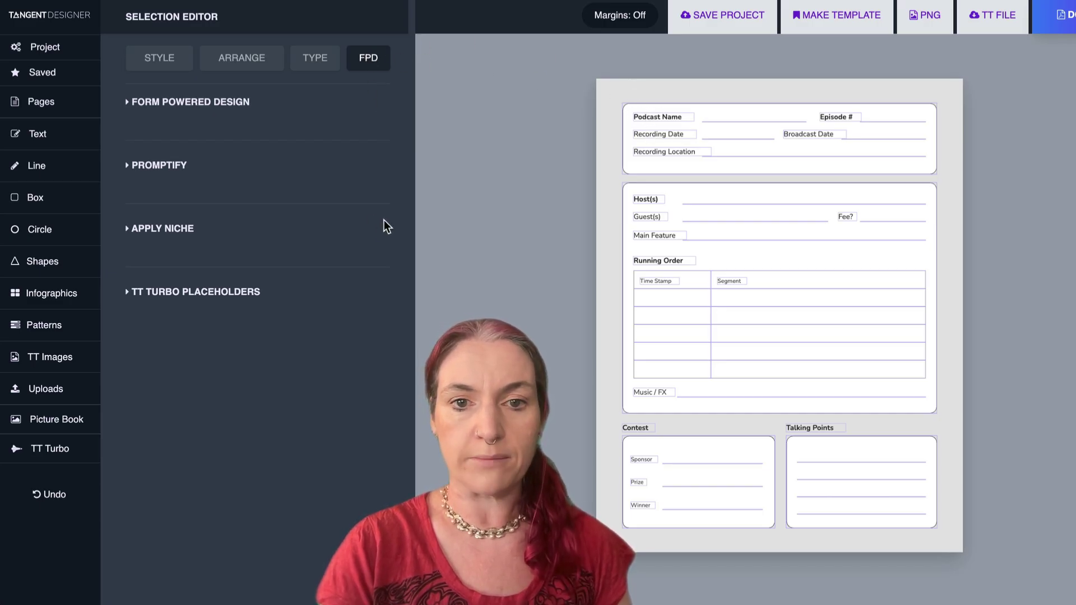
Generate a Promptify prompt with the template title Podcast Planner and copy it to the clipboard
click(160, 168)
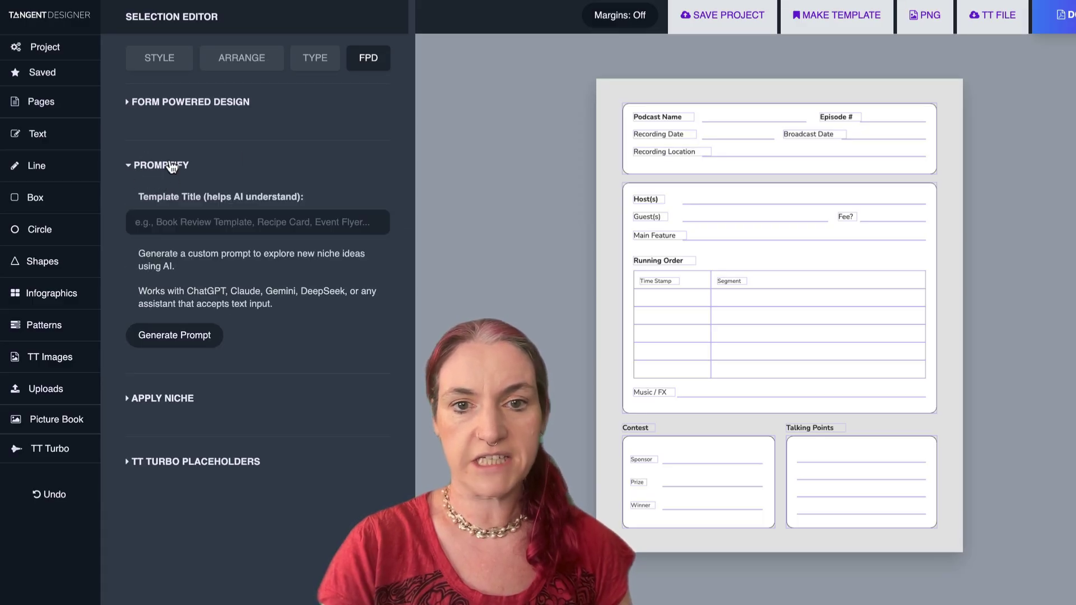
click(233, 223)
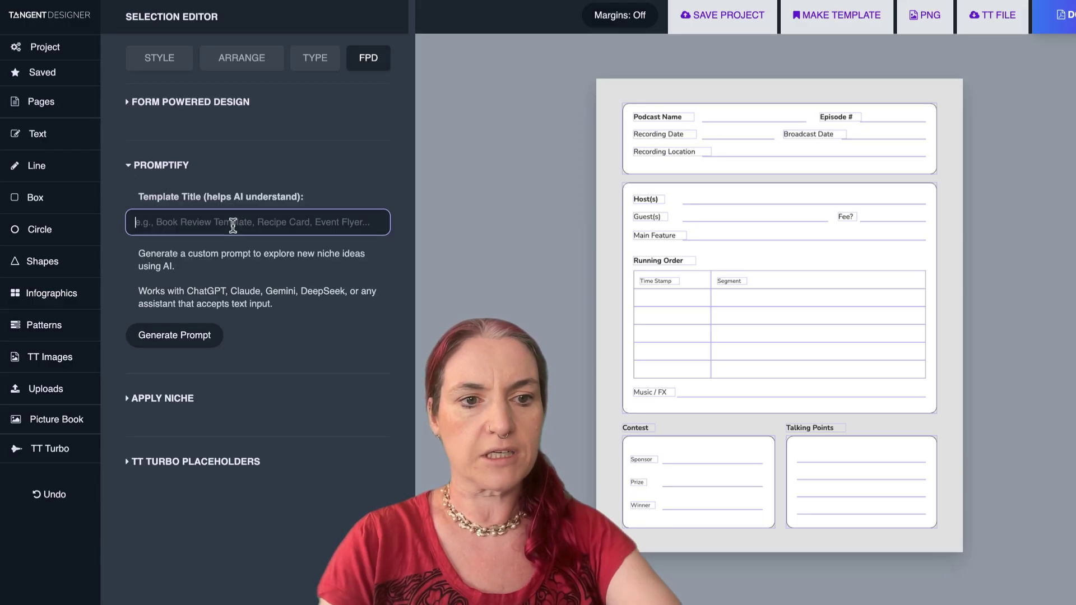
text(Pod)
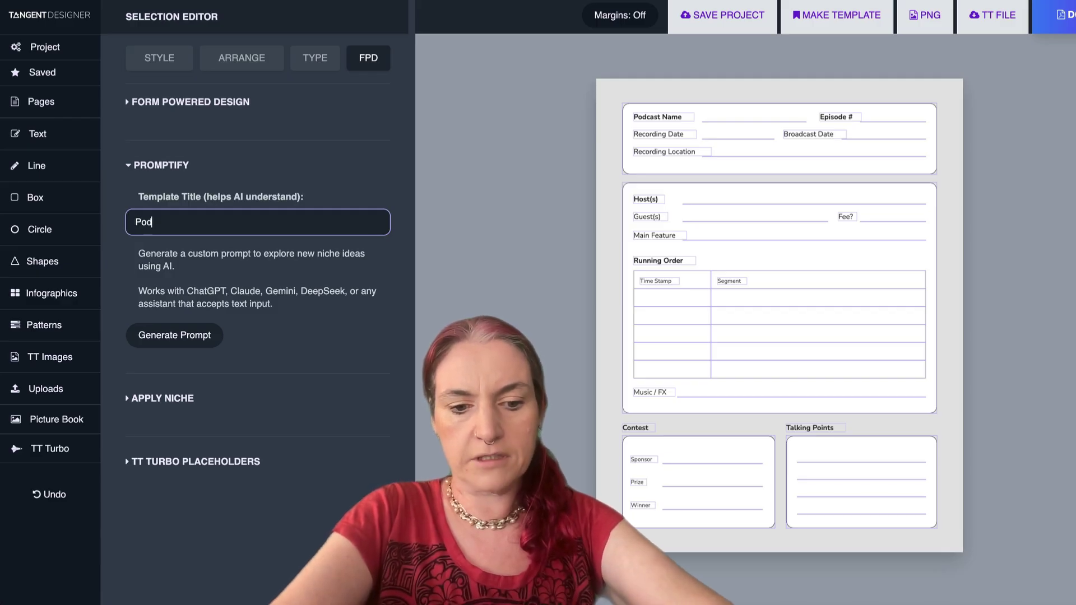
text(cast Planner)
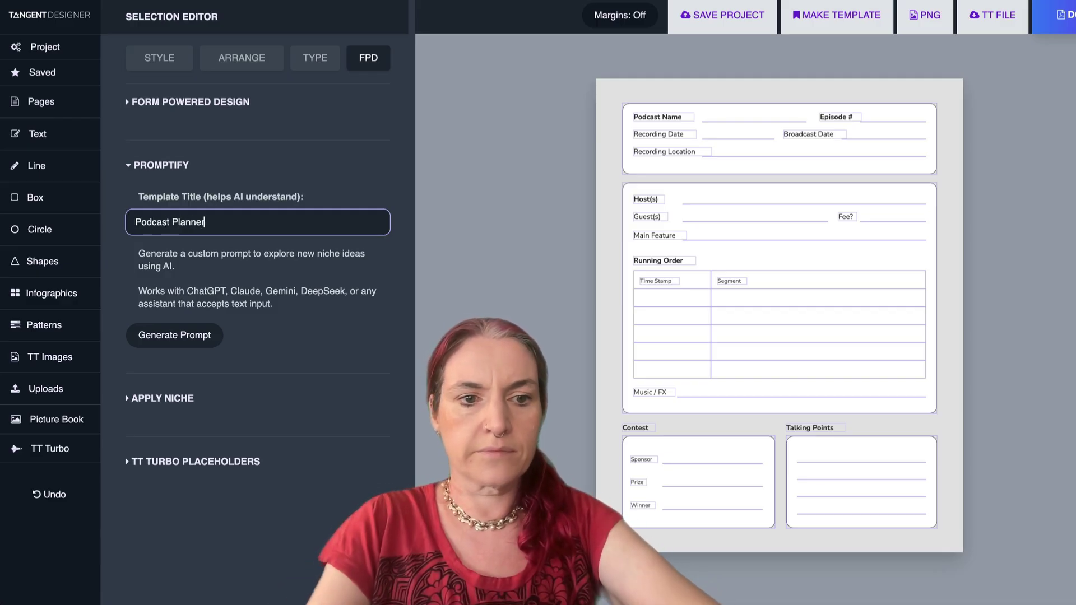
click(187, 338)
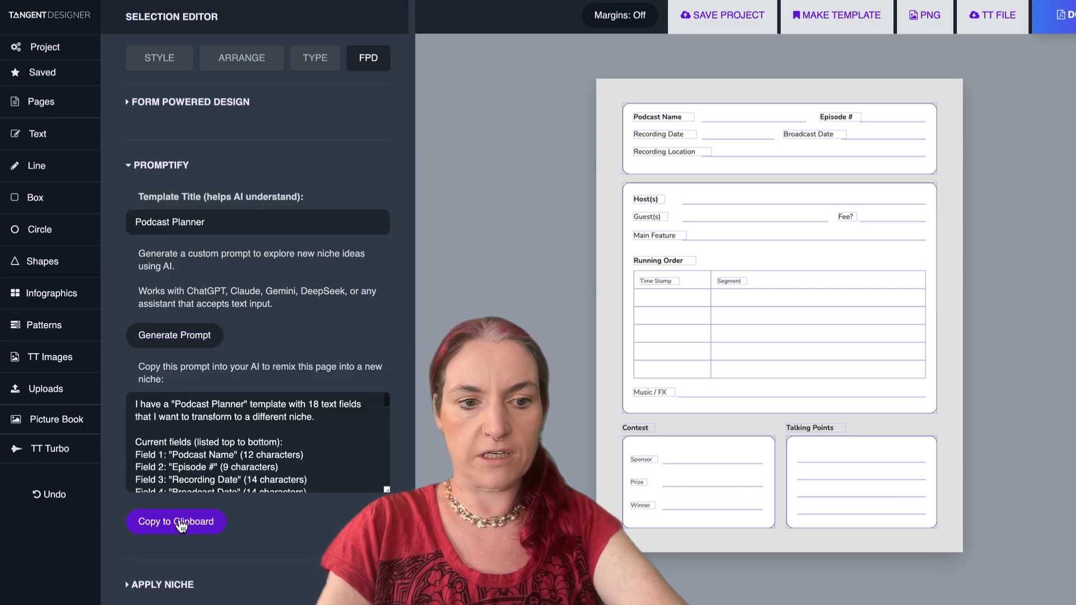
click(181, 525)
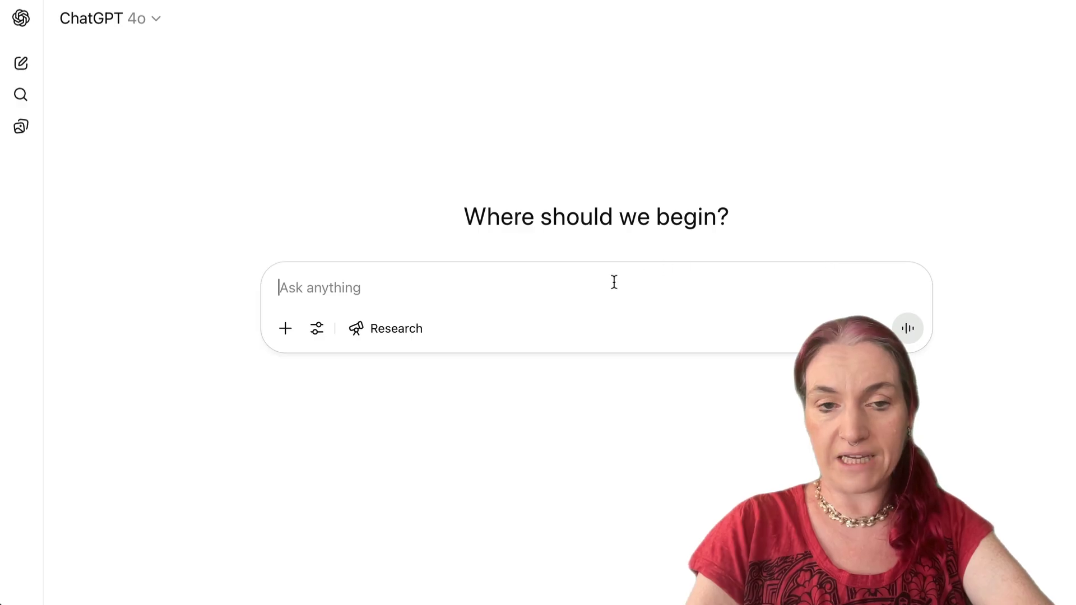
In ChatGPT, submit the copied prompt, request "TTRPG planner for my cyberpunk game", and copy the generated field list
key(ctrl+v)
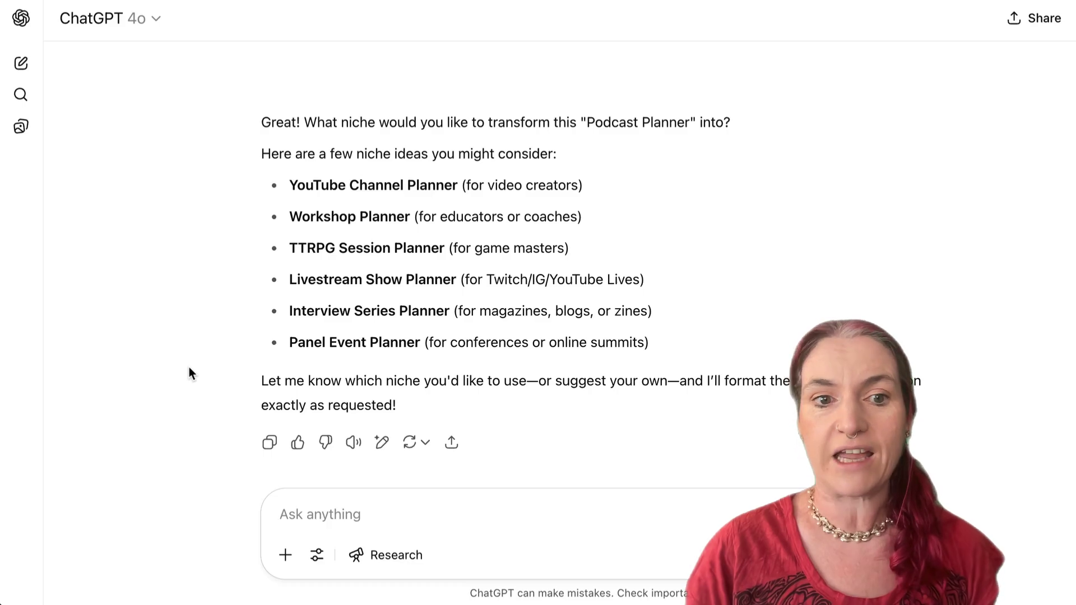
text(TTRPG planner)
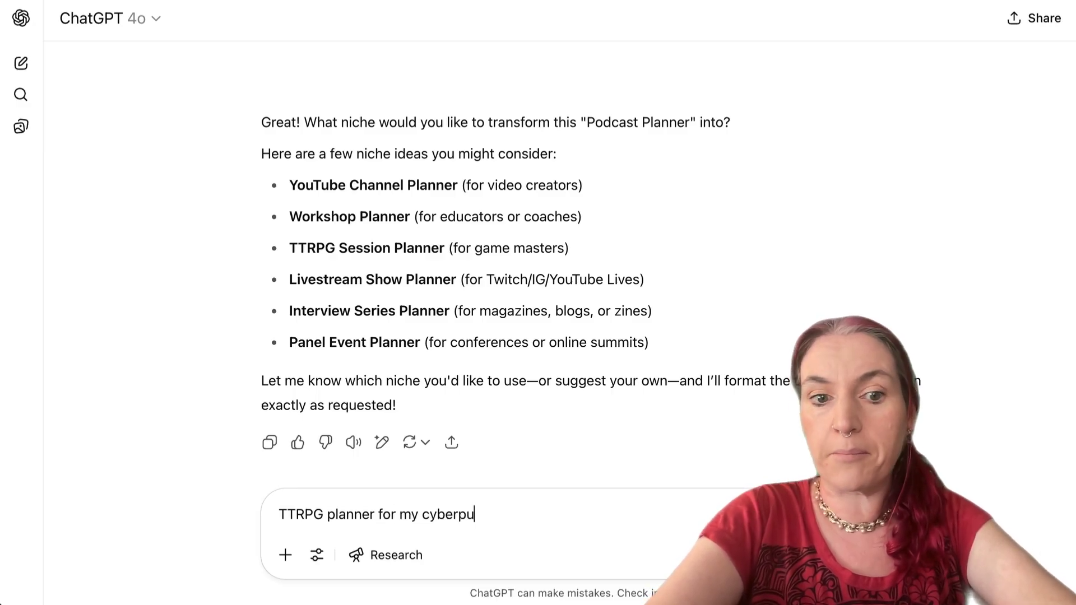
text(for my cyberpunk game)
key(Return)
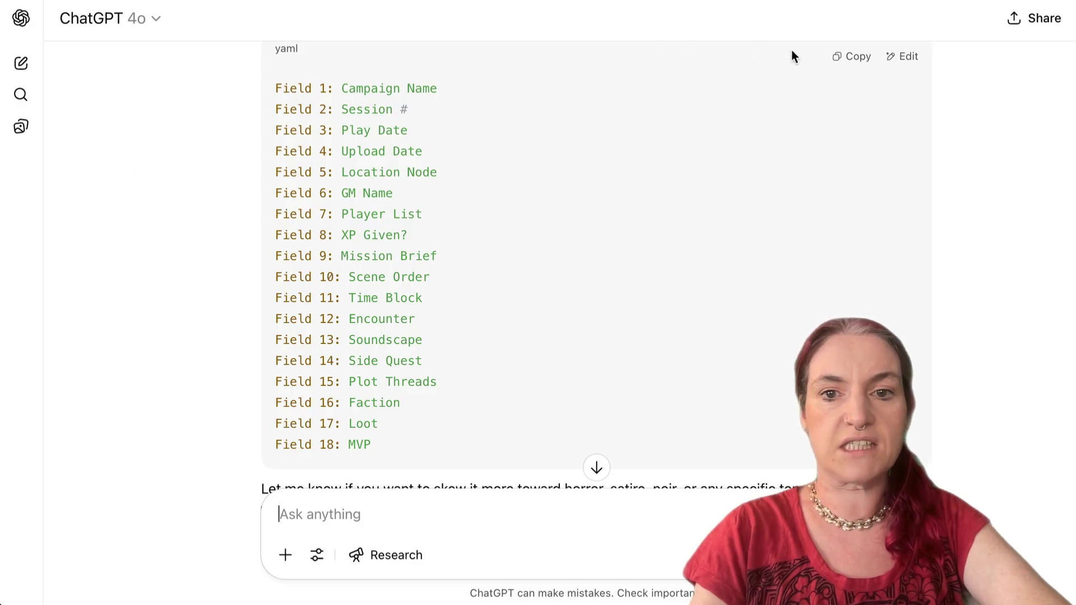
click(846, 56)
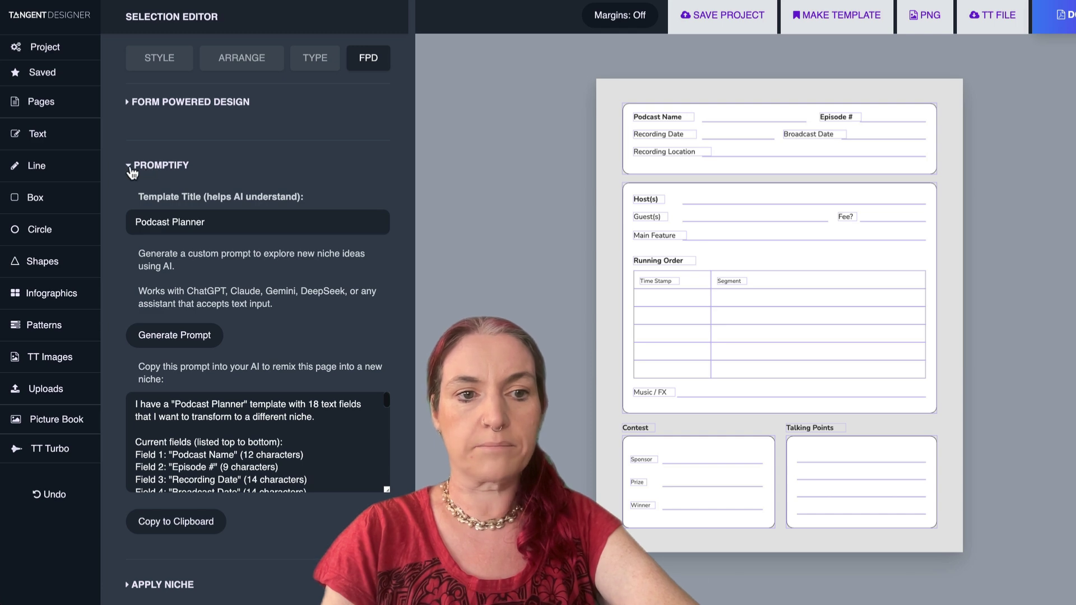
In Tangent Designer, paste the copied field list into Apply Niche and update the template's text fields
scroll(186, 156, down, 2)
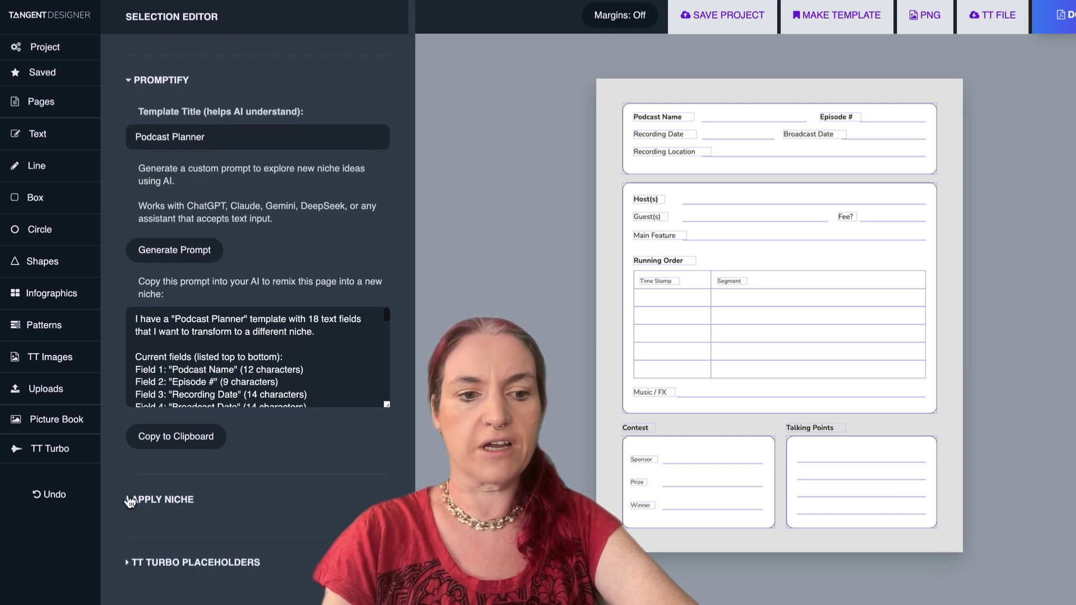
click(129, 500)
scroll(156, 205, down, 3)
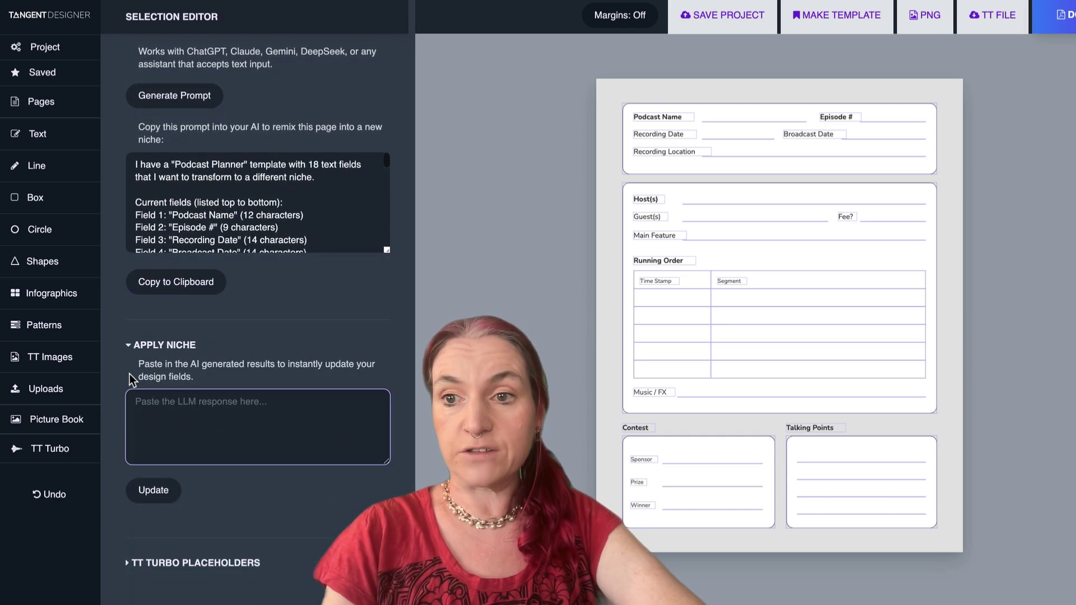
key(ctrl+v)
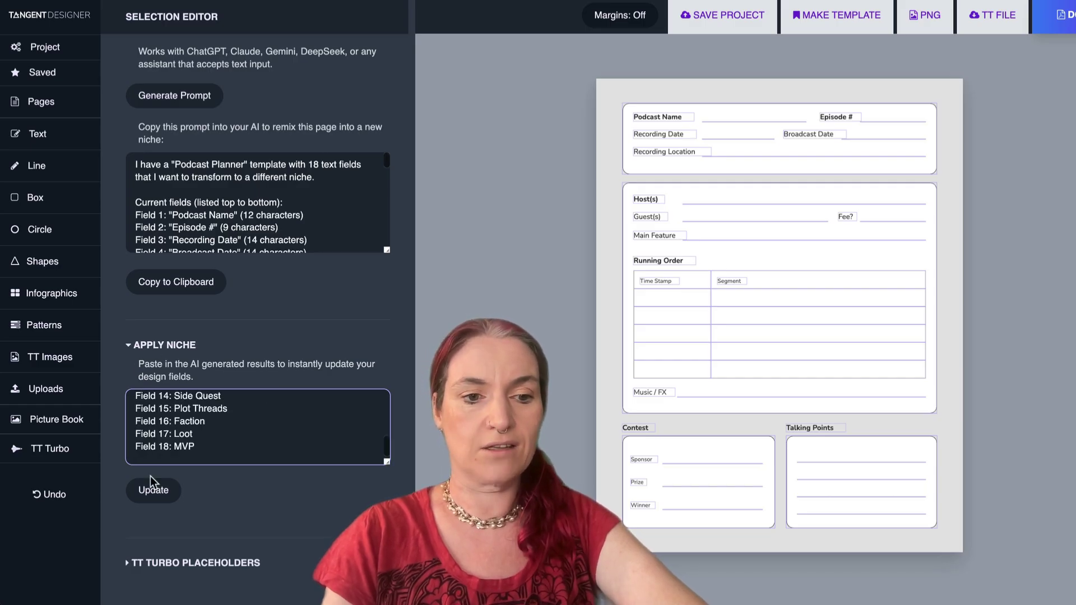
click(150, 494)
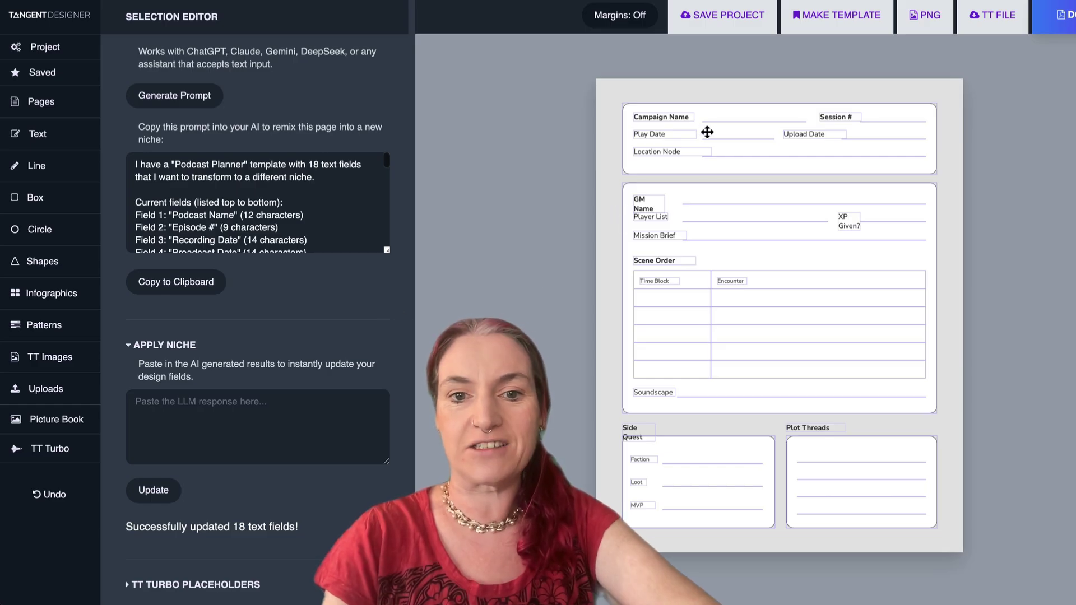
Widen the GM Name, XP Given? and Side Quest text boxes so each label fits on one line
click(740, 199)
click(642, 203)
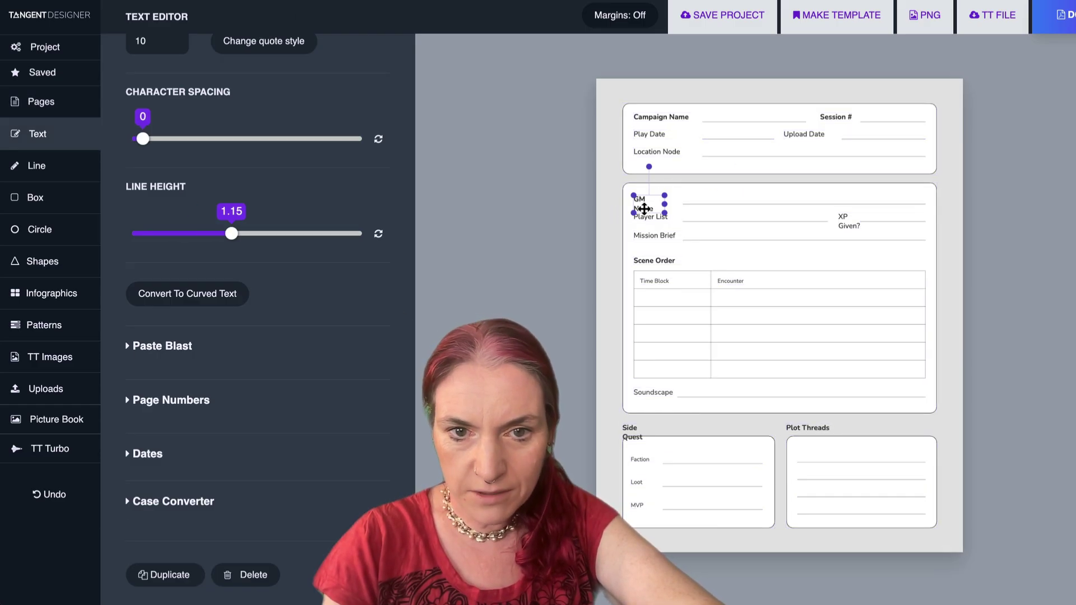
drag(665, 207, 672, 206)
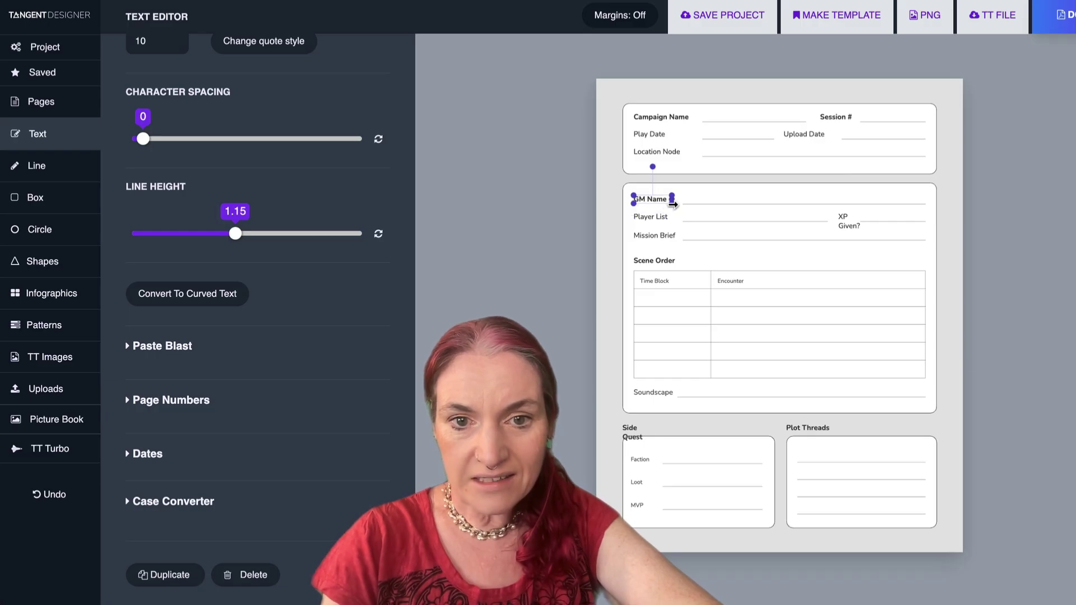
click(848, 231)
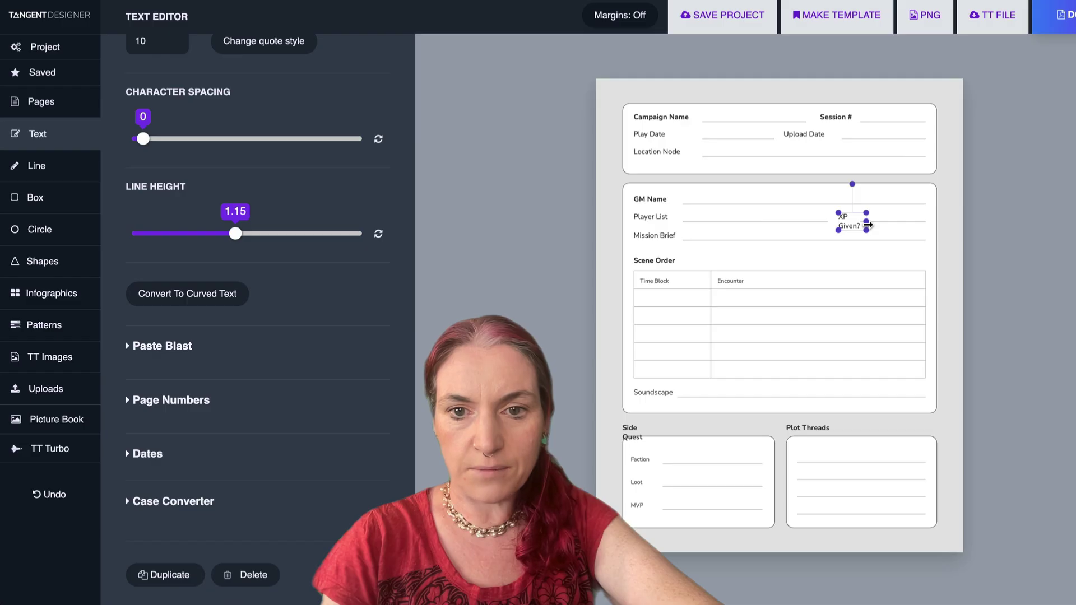
drag(871, 224, 875, 224)
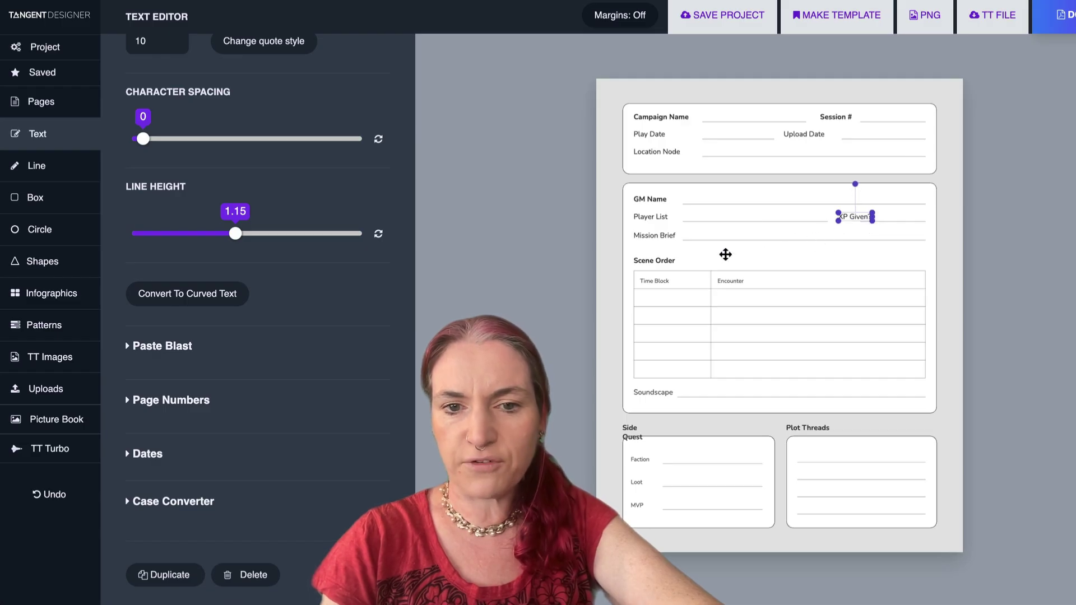
click(634, 443)
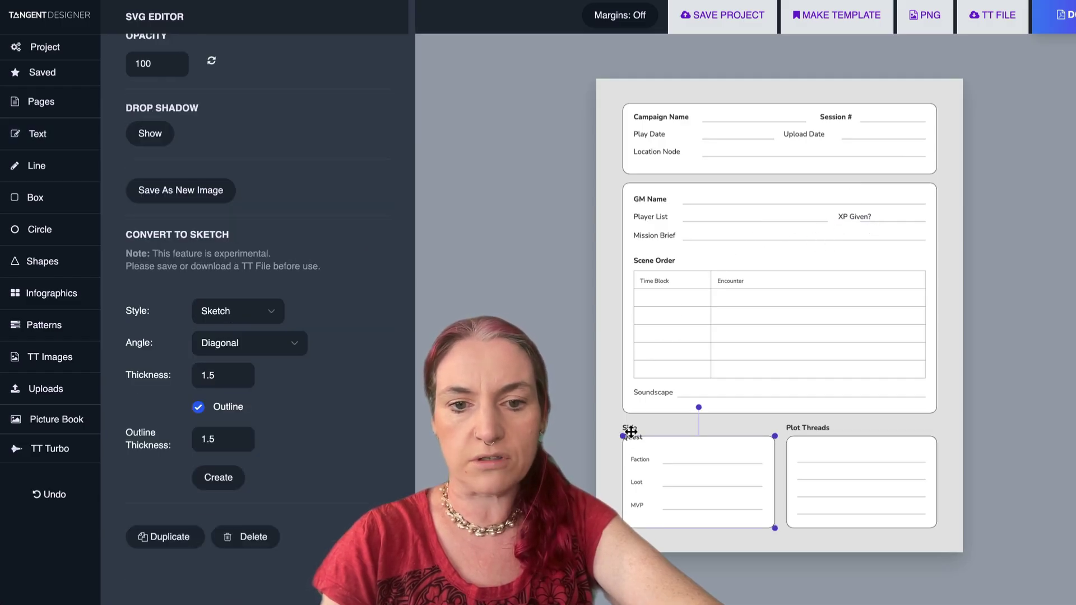
click(632, 431)
drag(657, 433, 671, 433)
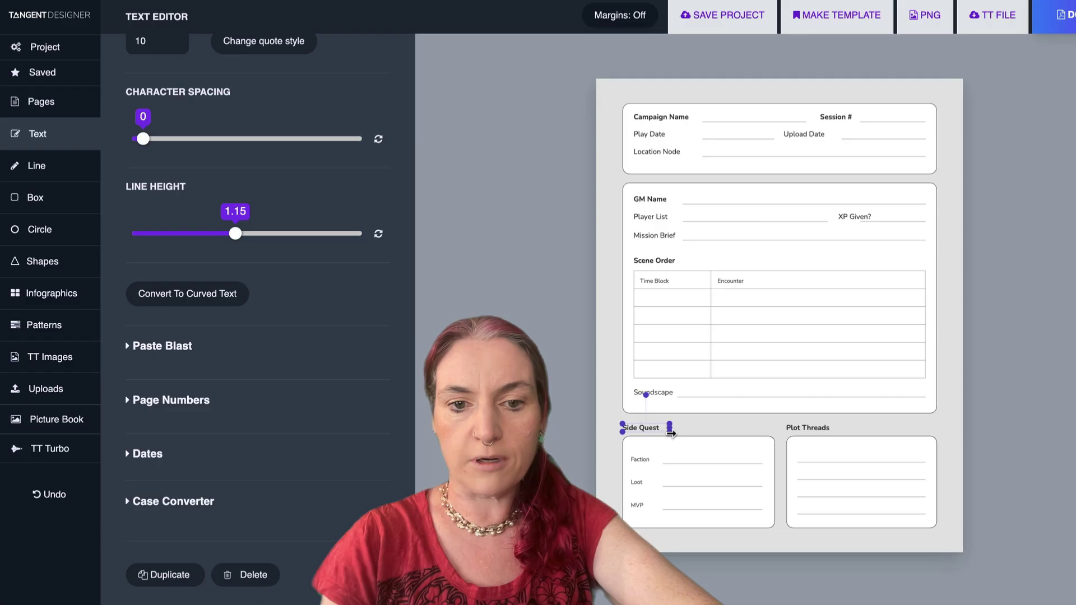
Delete the Upload Date label with its line, and extend the Play Date line across the header box
click(597, 482)
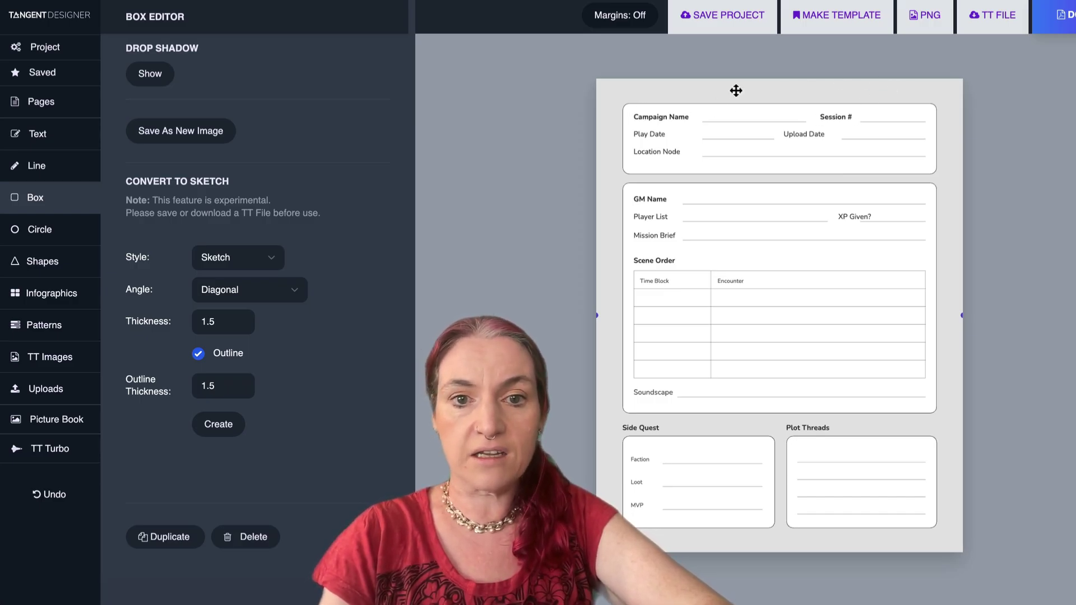
click(808, 134)
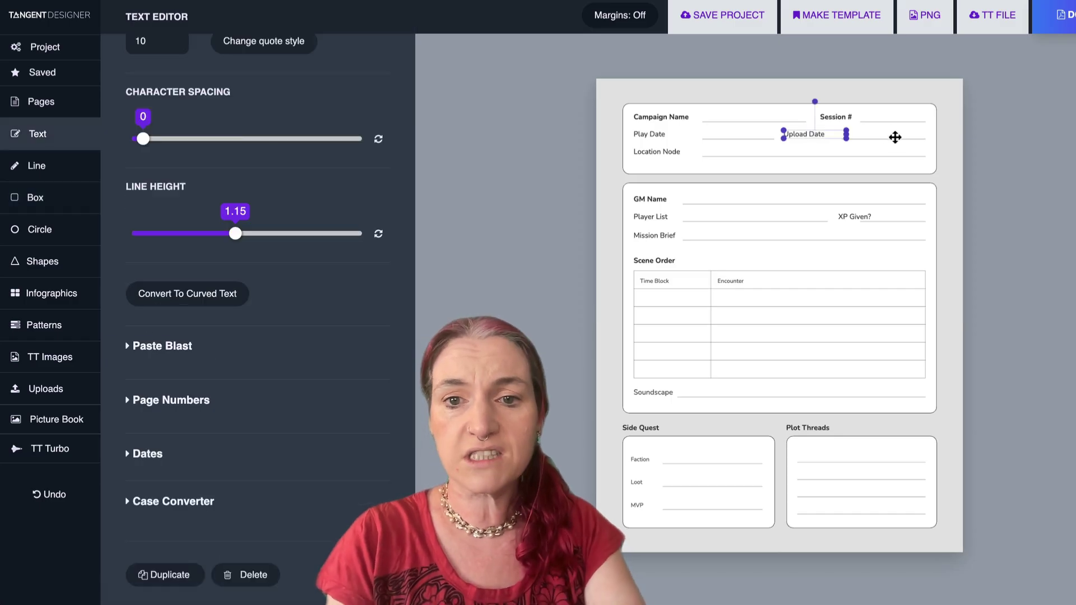
shift+click(891, 140)
key(Delete)
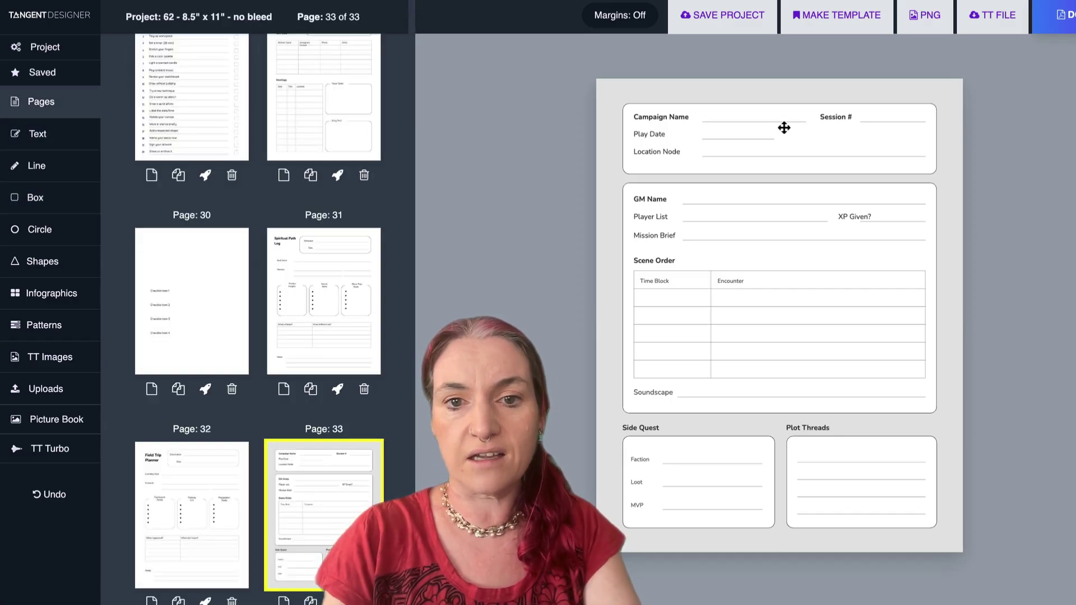
click(771, 139)
drag(778, 139, 929, 140)
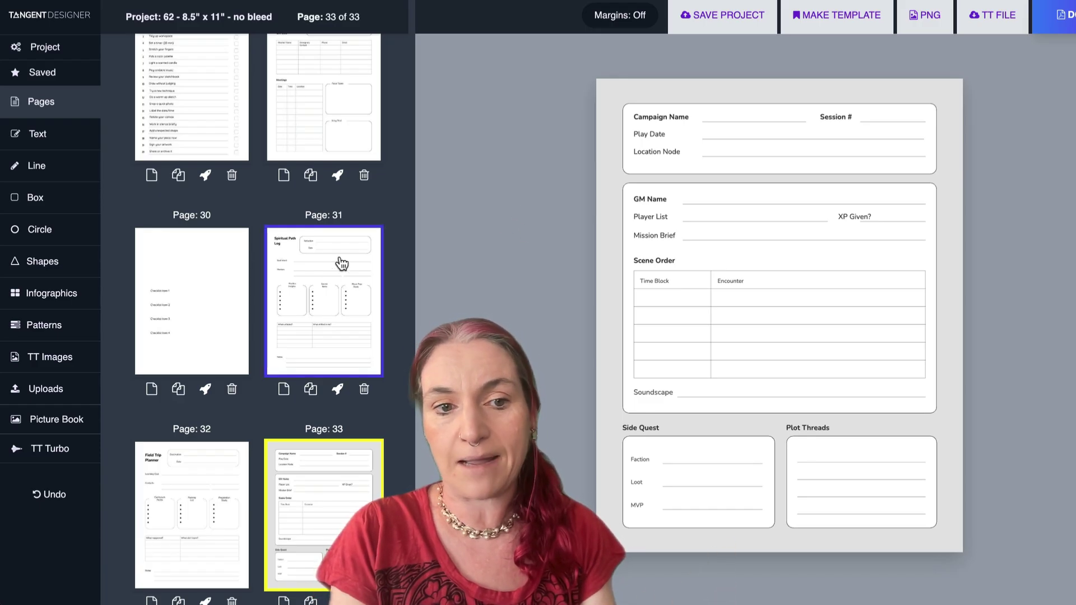
Duplicate the Spiritual Path Log page and copy a Promptify prompt for all its elements with the template title Character Sheet
click(310, 388)
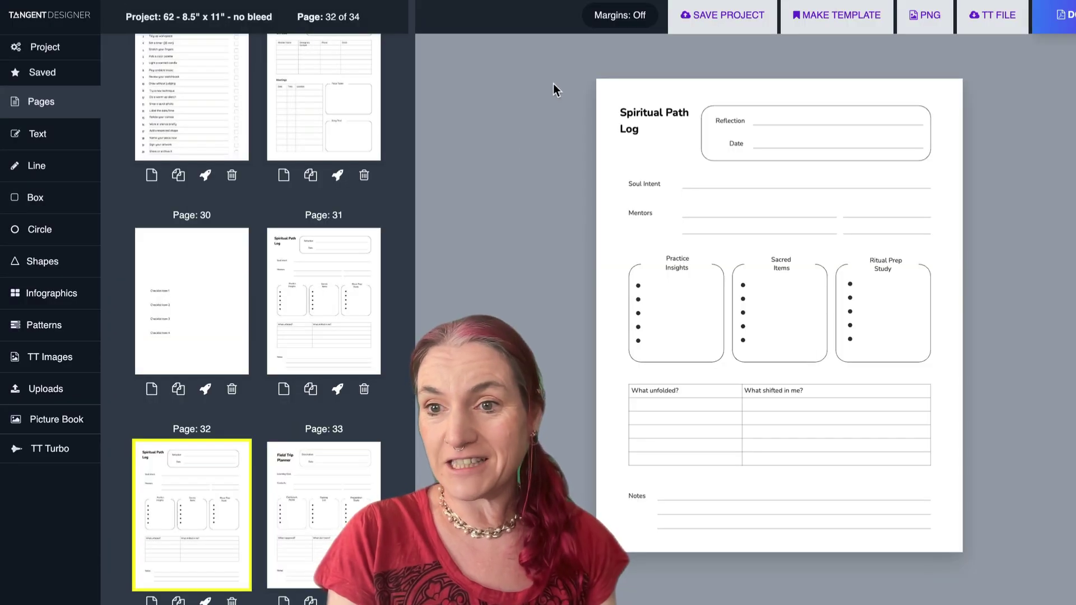
drag(553, 84, 956, 546)
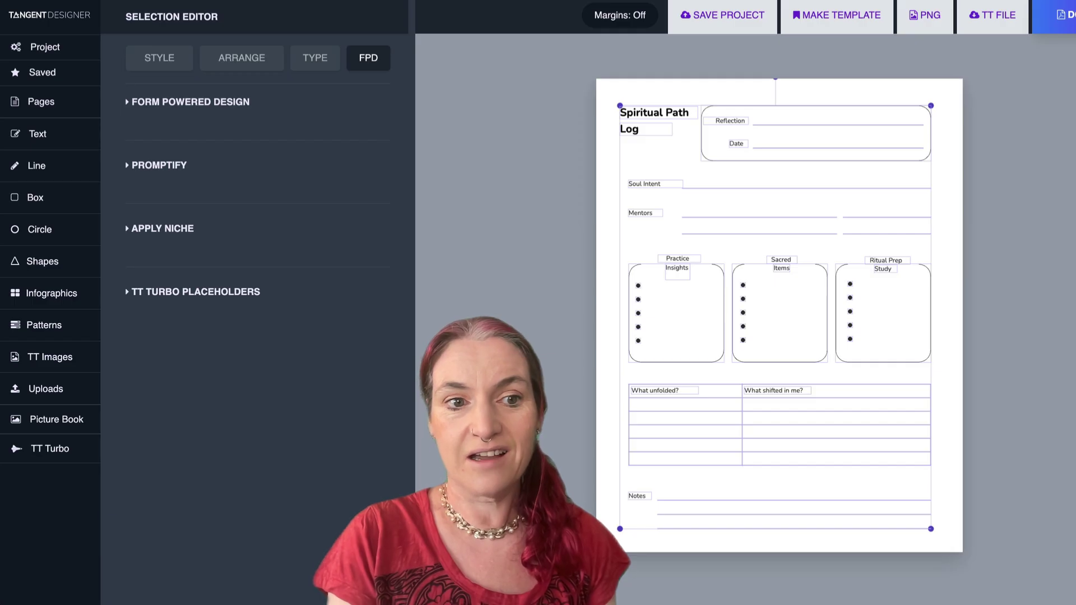
click(192, 168)
click(228, 220)
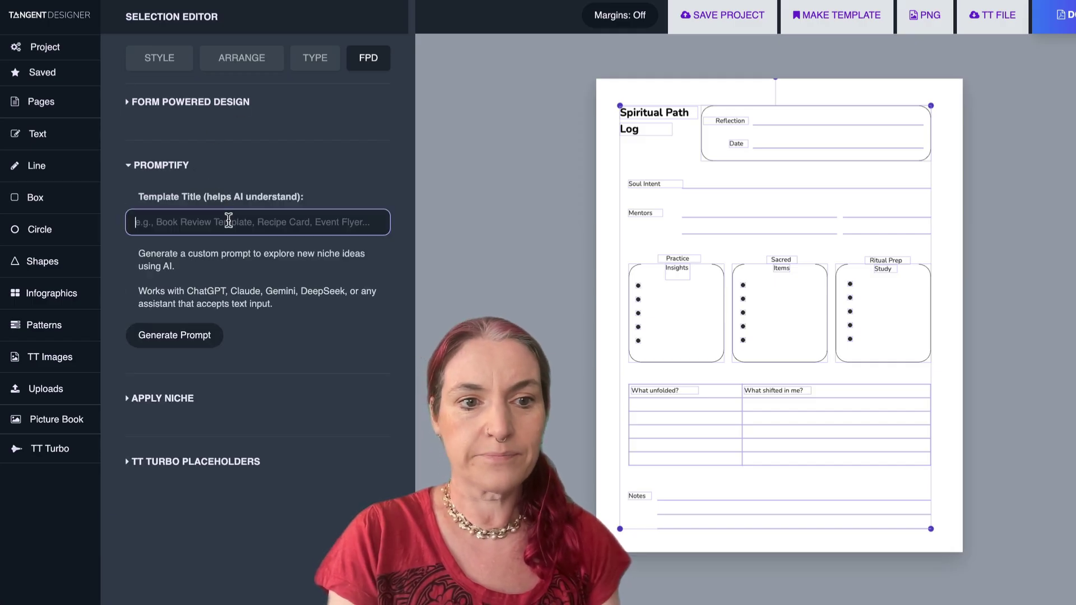
text(Chara)
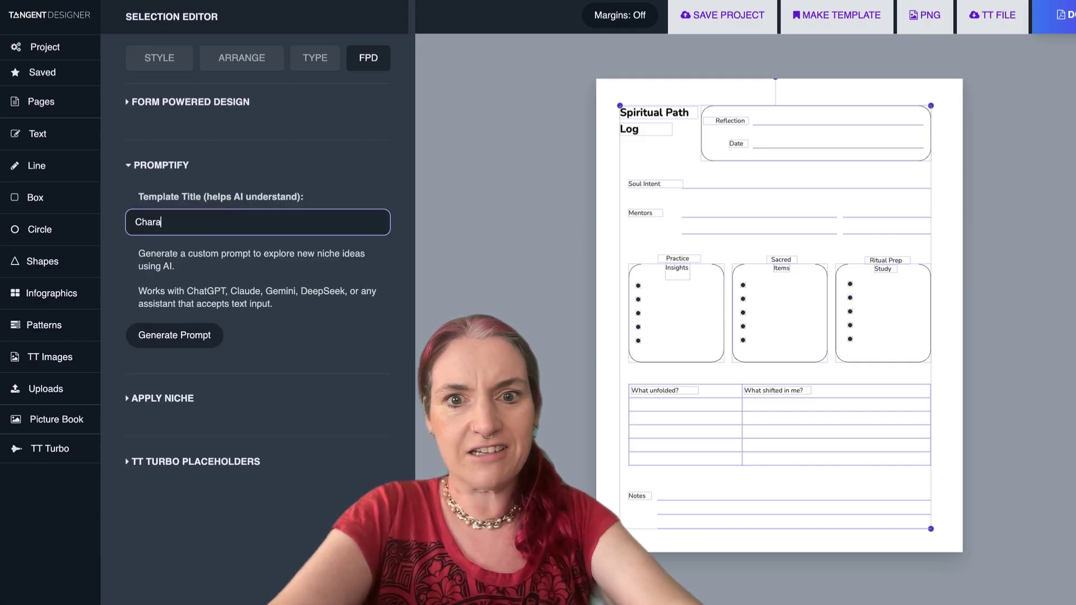
text(cter )
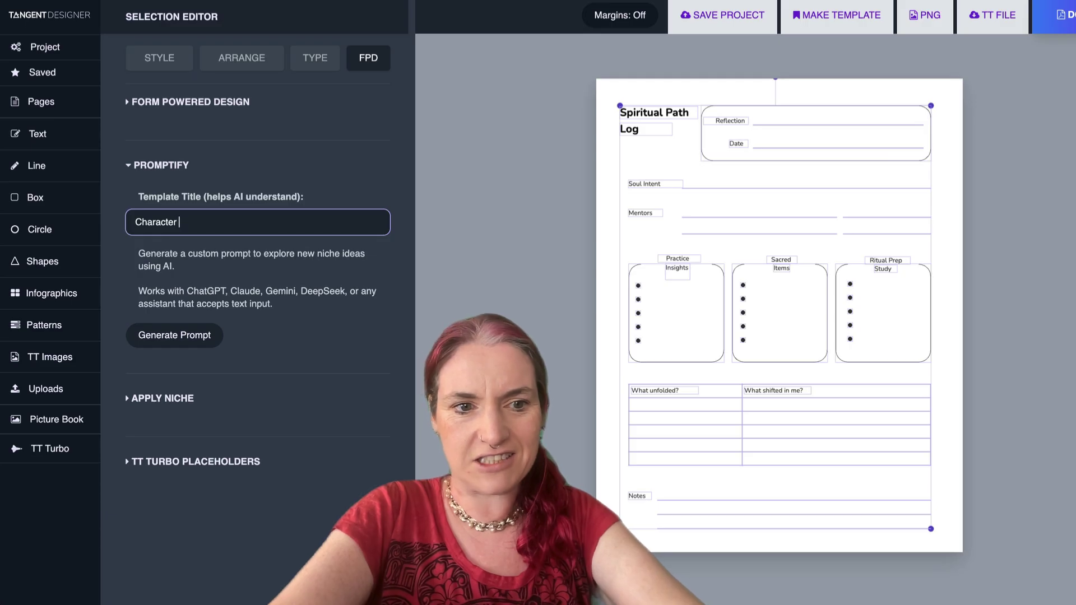
text(Sheet)
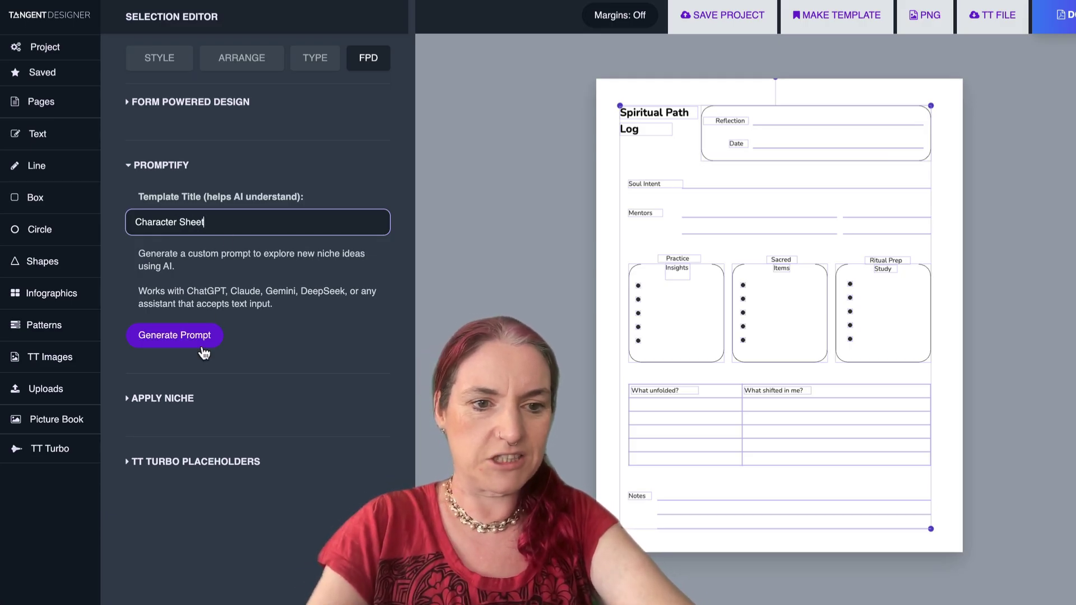
click(202, 349)
scroll(133, 406, down, 10)
click(176, 522)
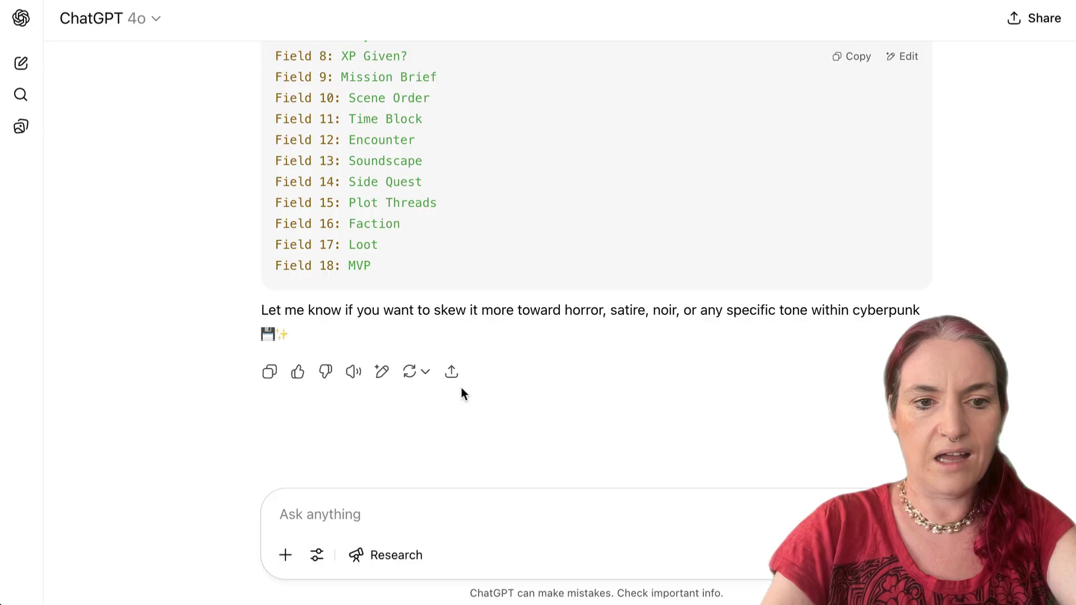
In ChatGPT, submit the copied prompt, request "Cyberpunk Character Sheet for a TTRPG", and copy the generated field list
click(379, 514)
key(super+v)
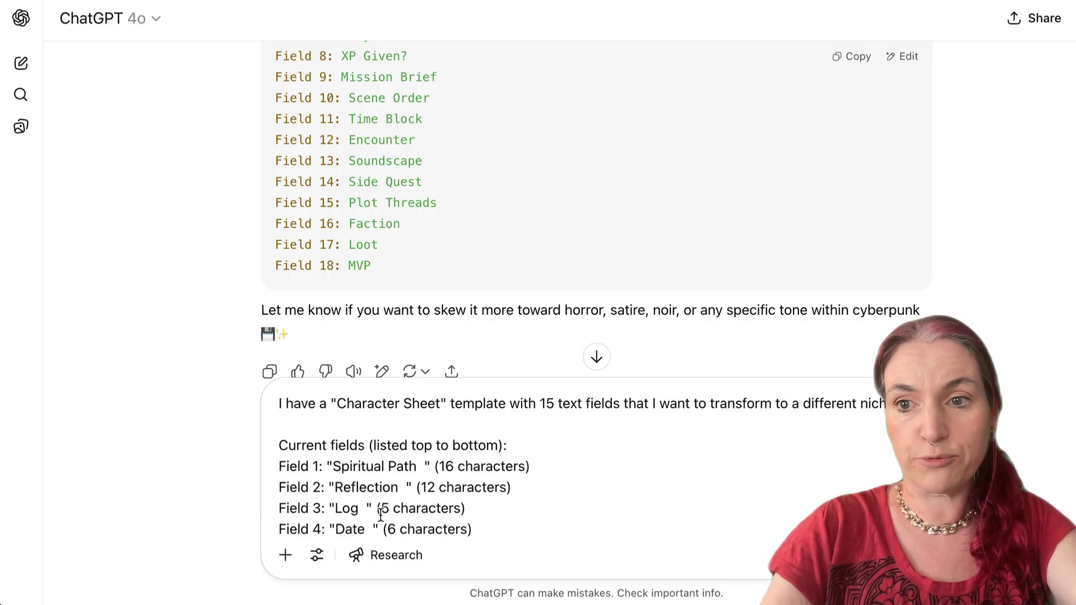
key(Return)
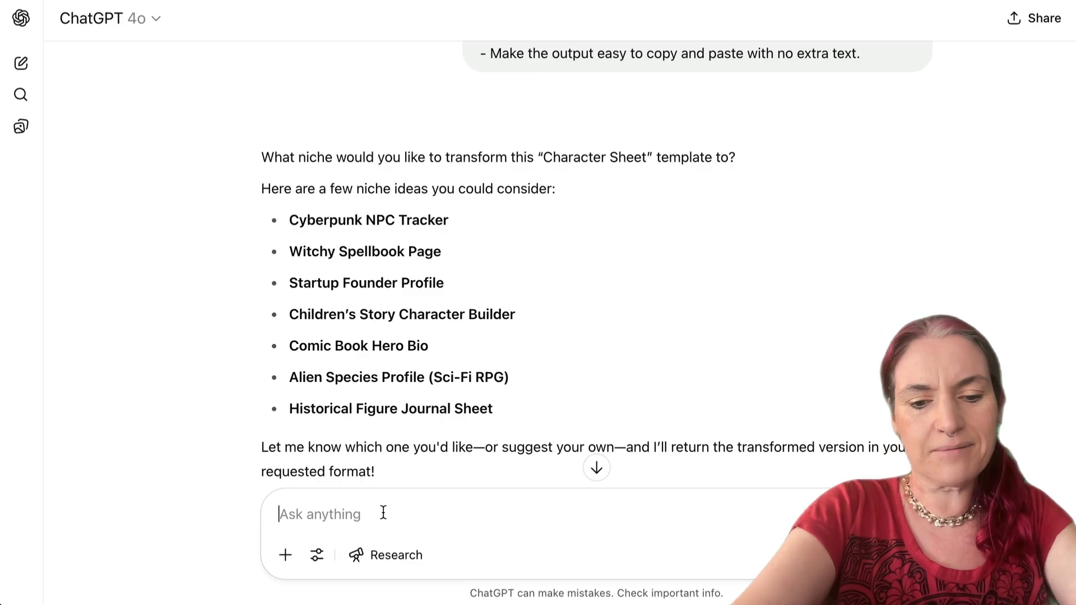
text(Cyb)
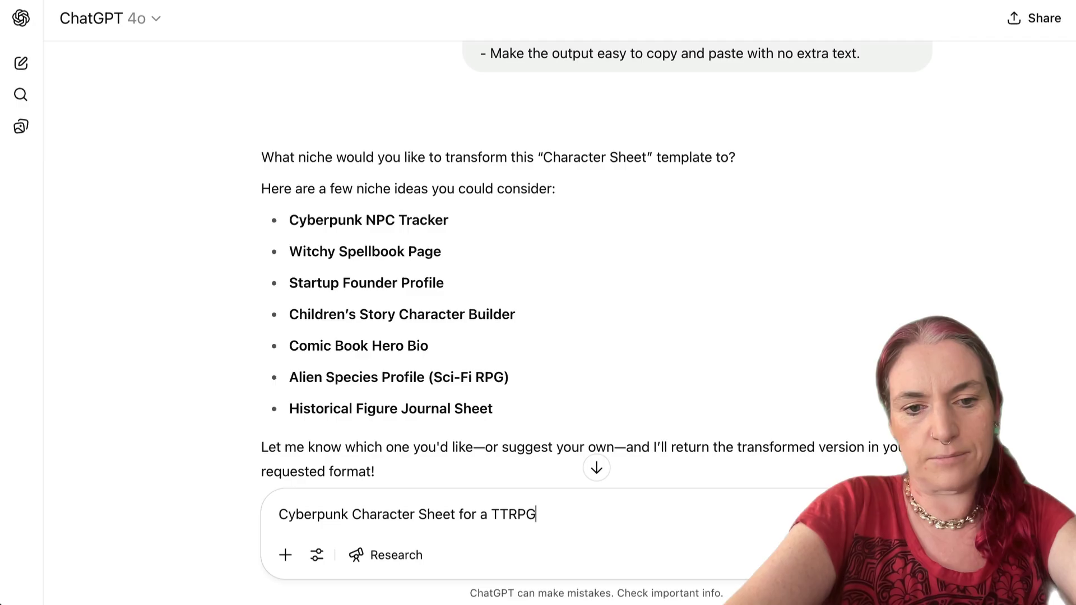
key(Return)
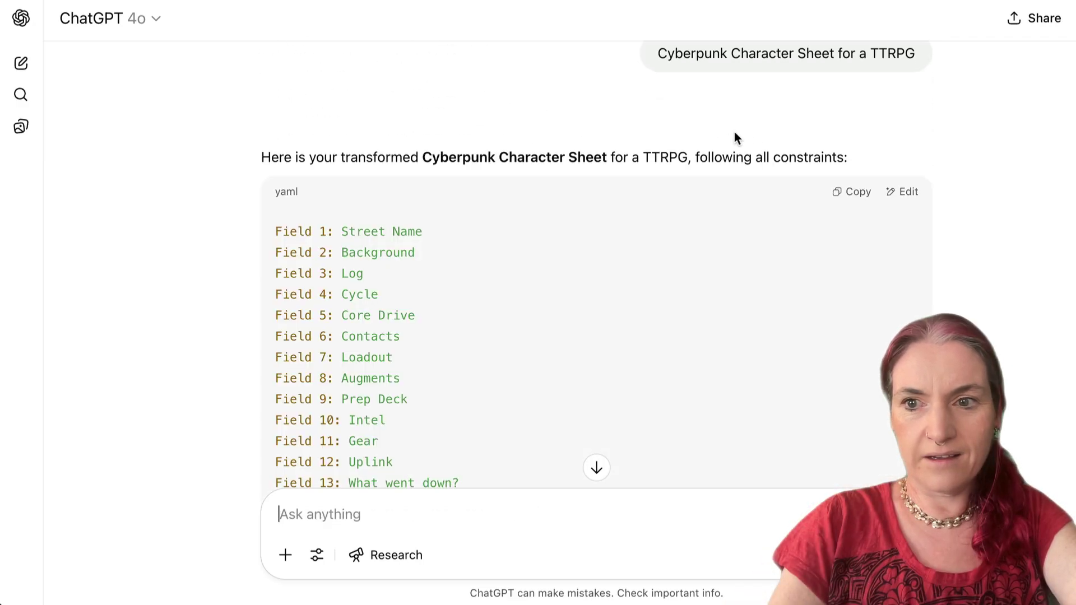
click(850, 194)
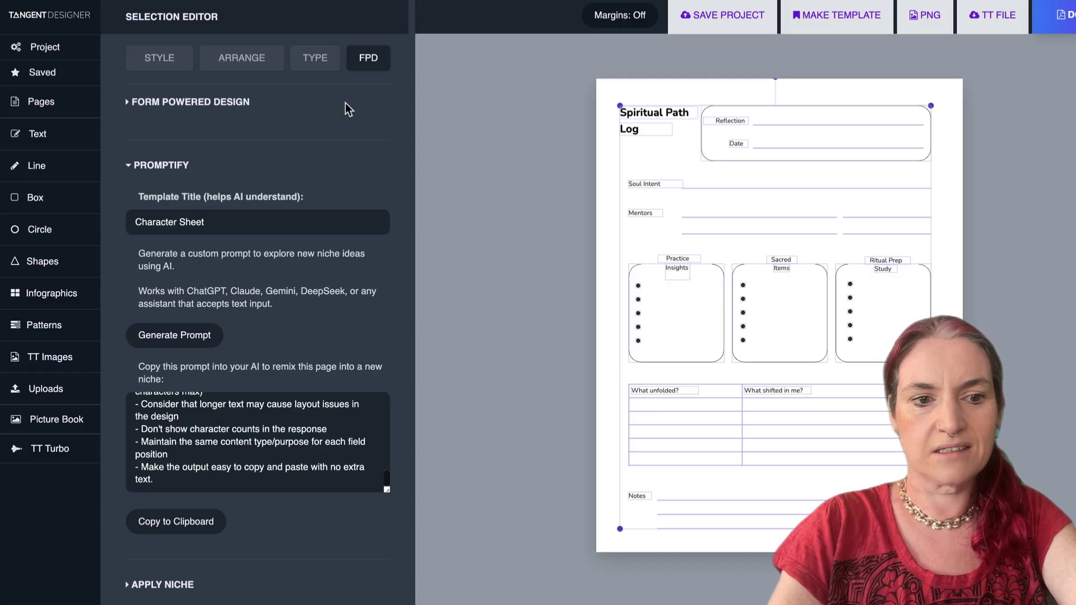
In Tangent Designer, paste the character sheet field list into Apply Niche and update the duplicated page's text fields
scroll(227, 361, down, 2)
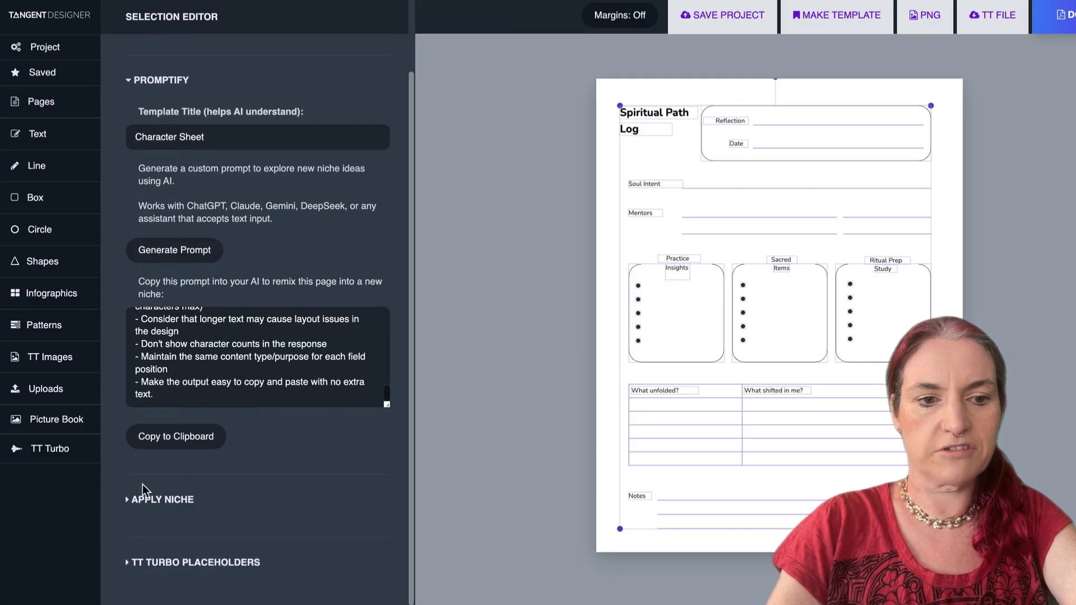
click(147, 500)
scroll(132, 313, down, 3)
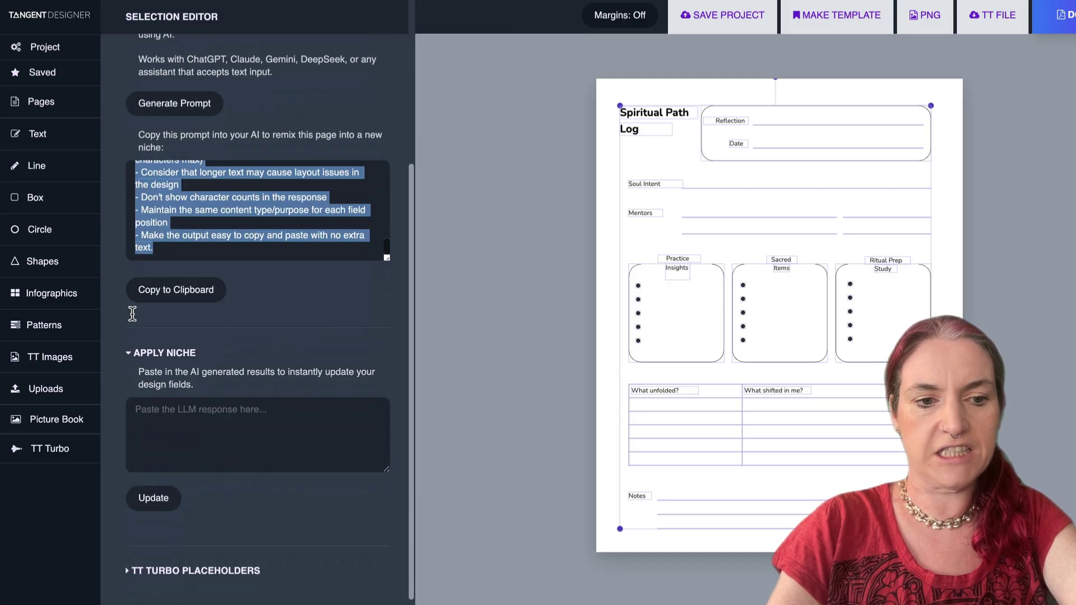
click(163, 416)
key(ctrl+v)
click(153, 489)
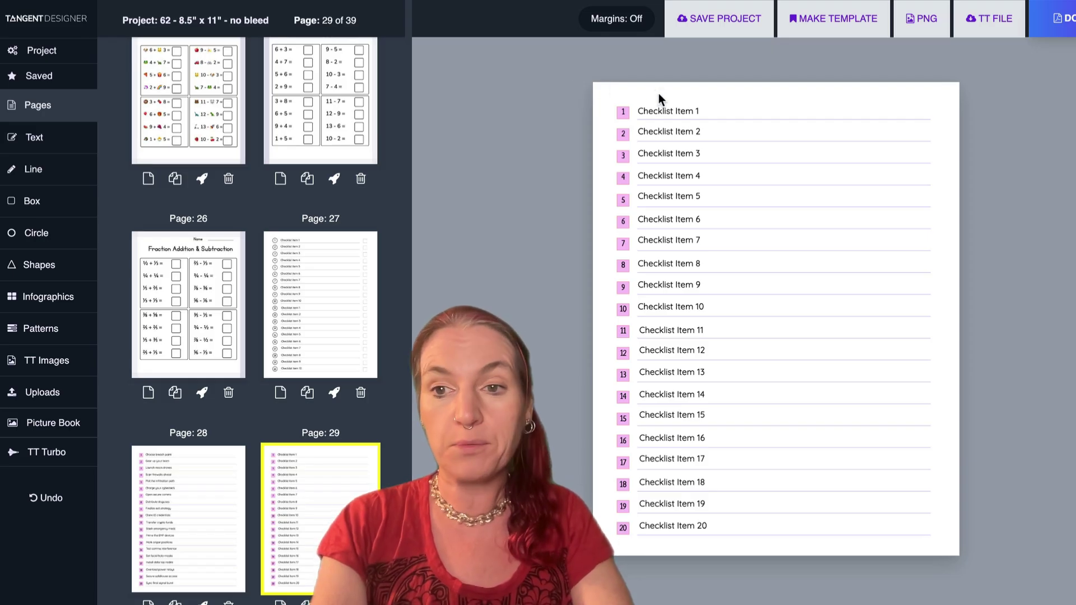
Generate a Promptify prompt titled Checklist for the 20 checklist items on page 29 and copy it to the clipboard
drag(658, 93, 794, 566)
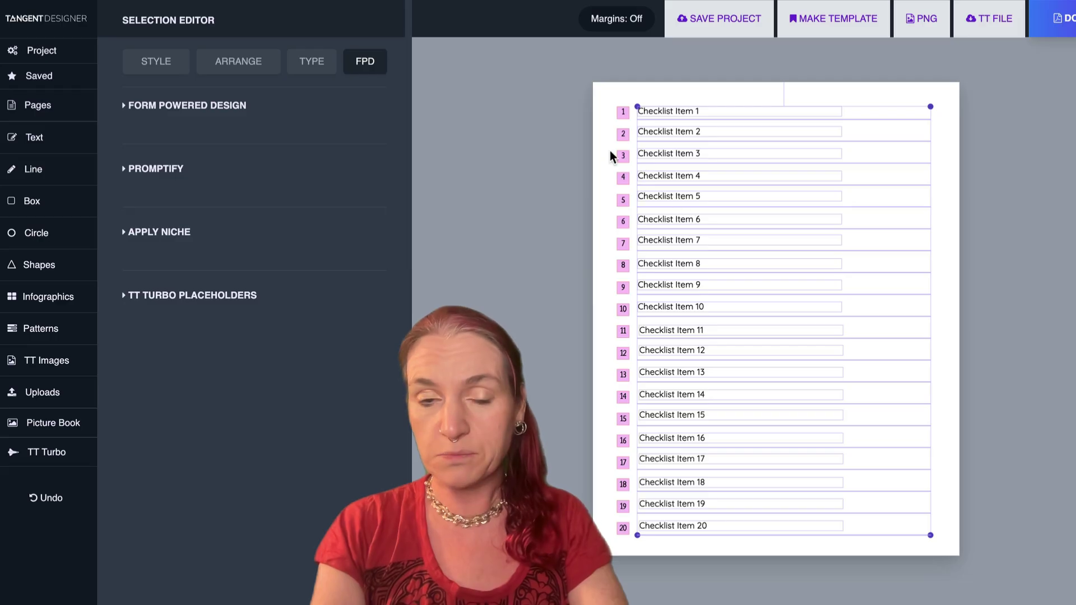
click(193, 171)
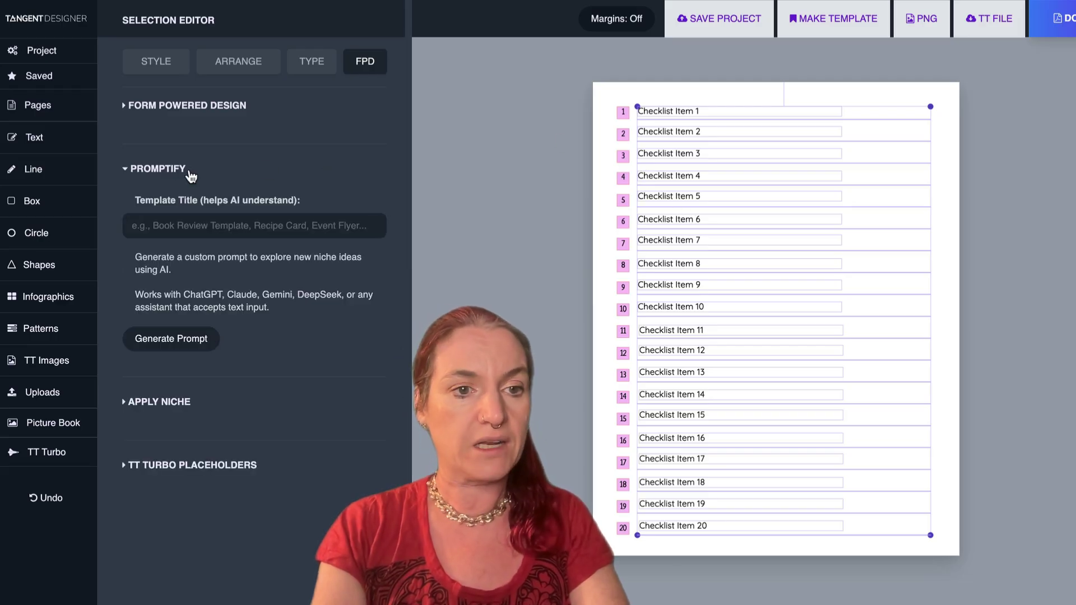
click(220, 225)
text(Checklist)
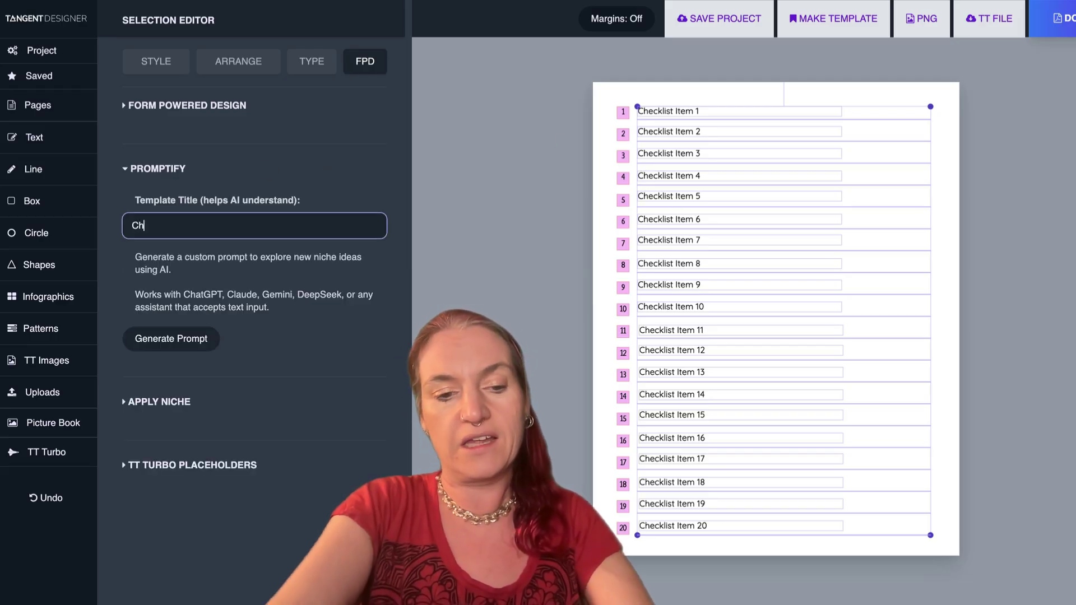
click(165, 340)
click(172, 525)
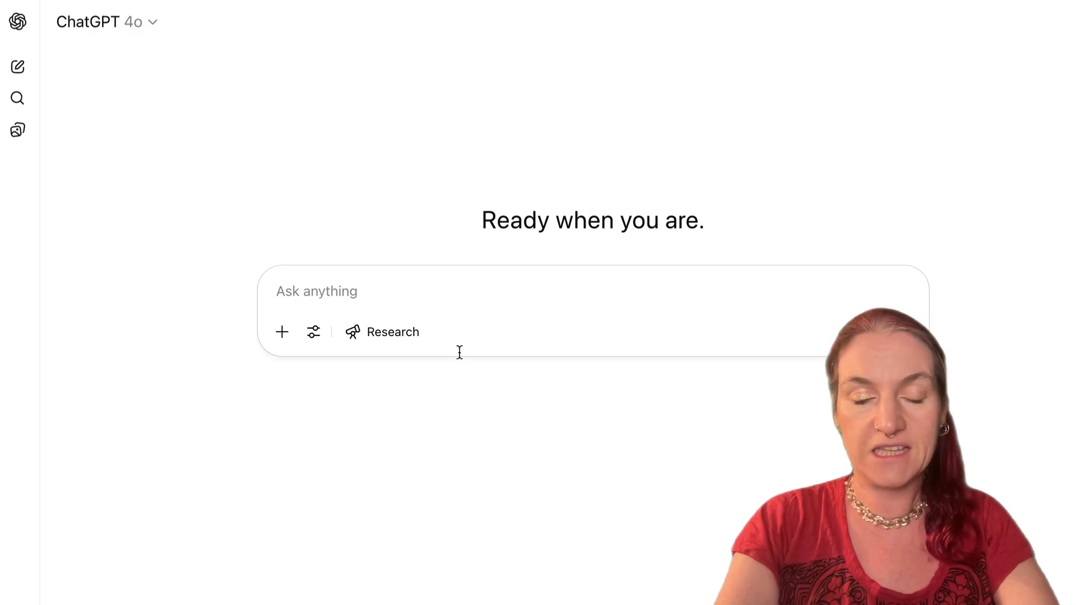
In ChatGPT, submit the copied Checklist prompt in a new chat and view the suggested niche ideas
click(460, 352)
key(super+v)
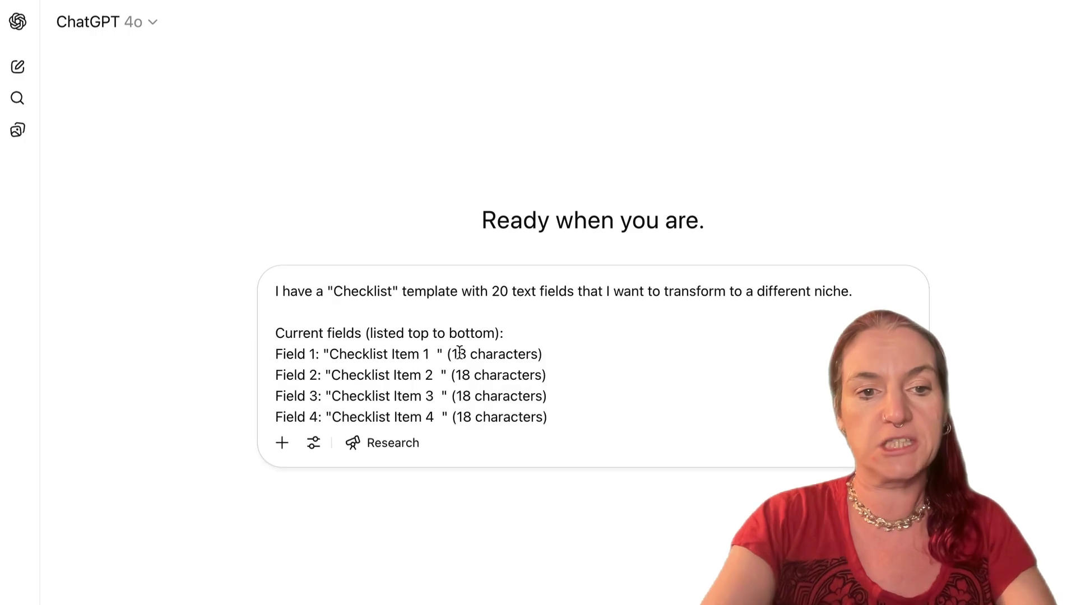
key(Return)
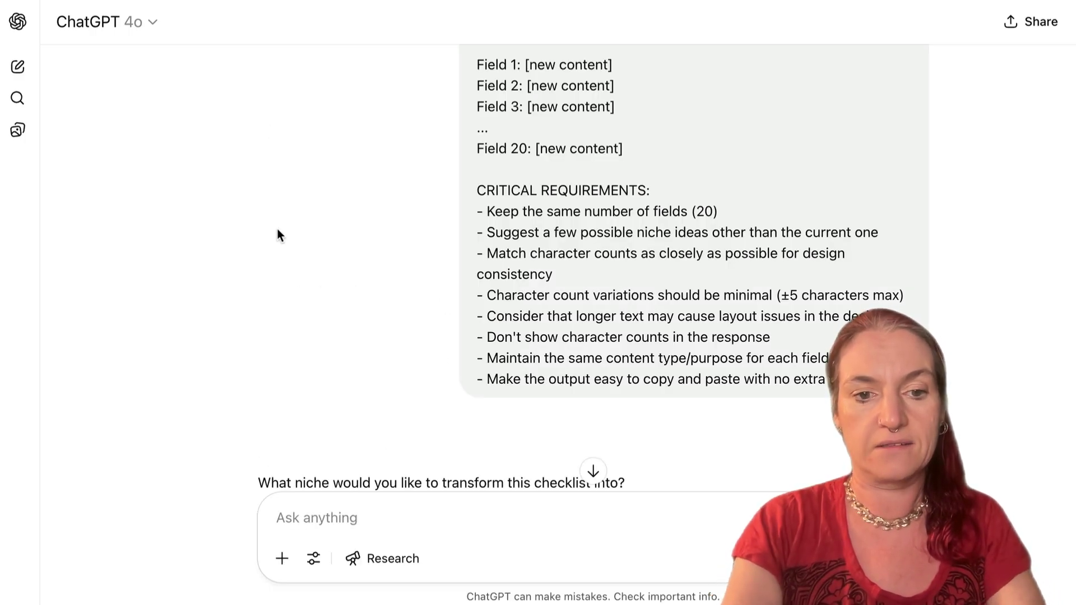
scroll(228, 278, down, 3)
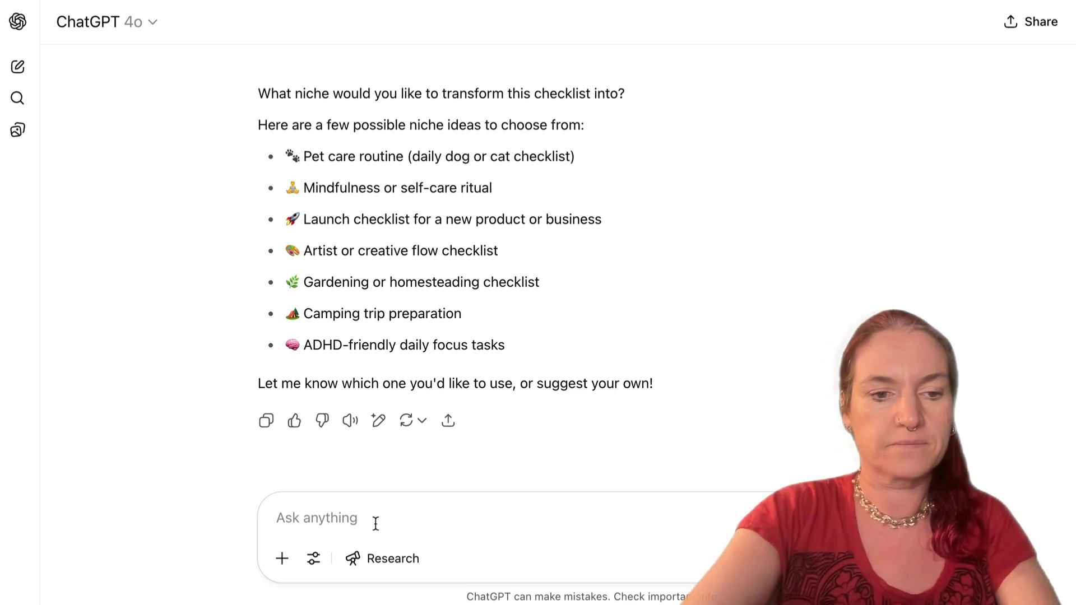
Request "A list of cyberpunk scenarios for my TTRPG" and copy the generated field list
text(A list )
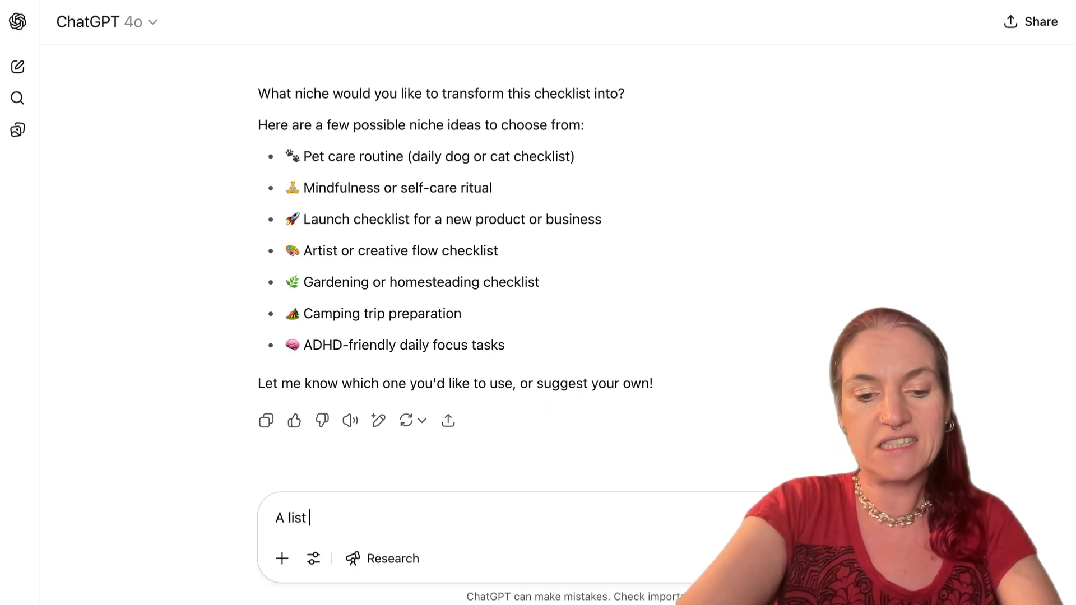
text(of cyberpunk scena)
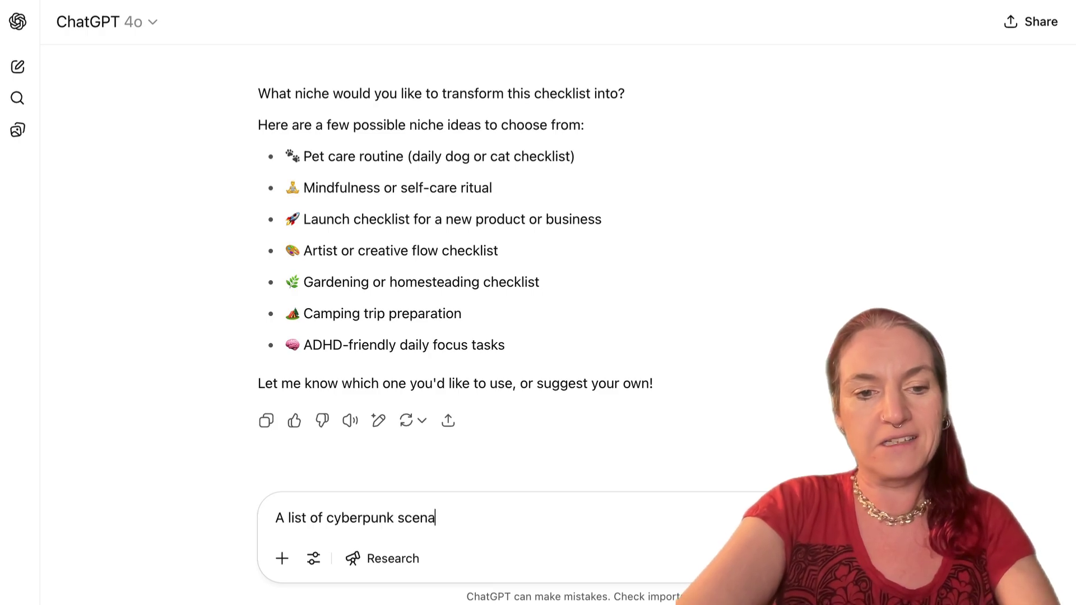
text(rios for m)
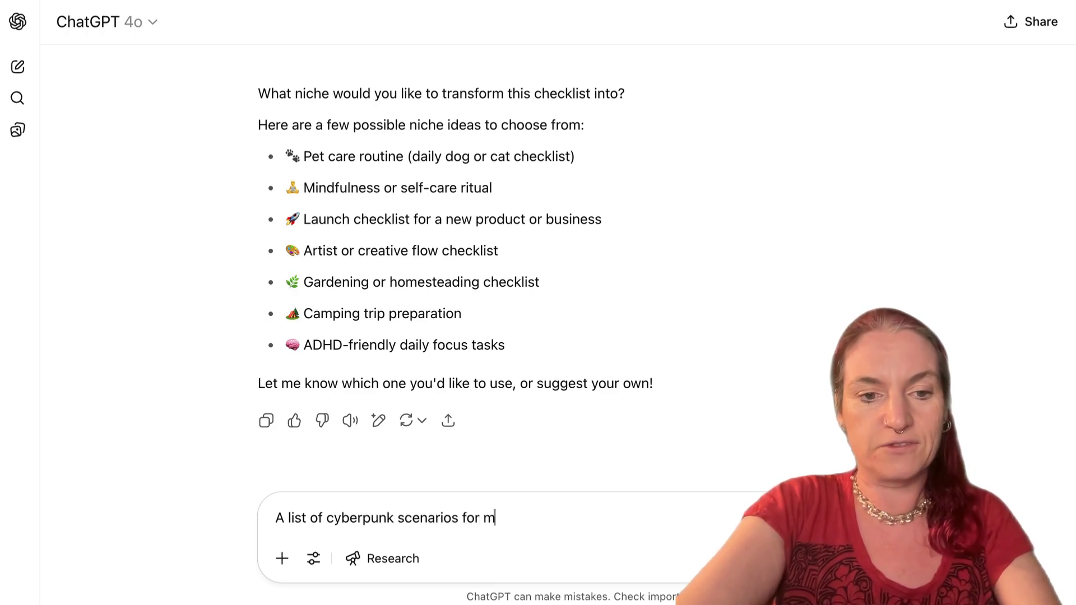
text(y TTRPG)
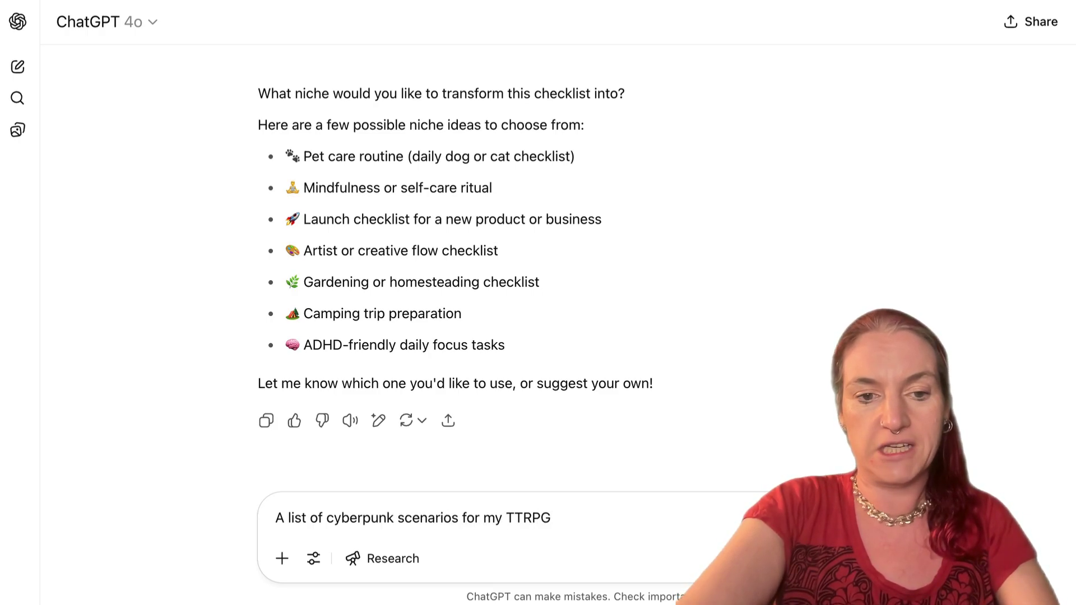
key(Return)
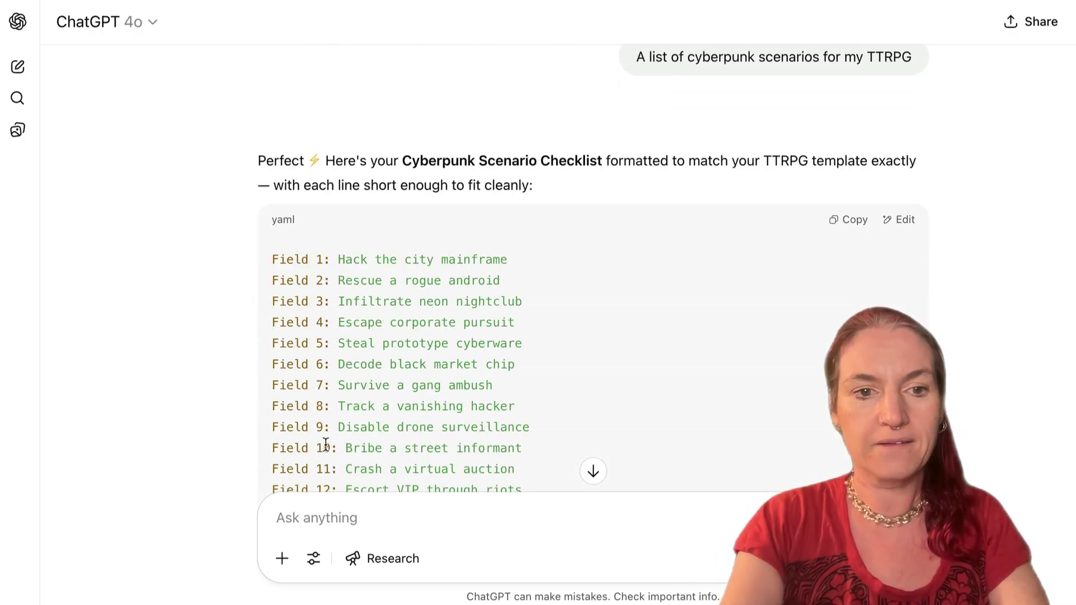
scroll(229, 180, down, 3)
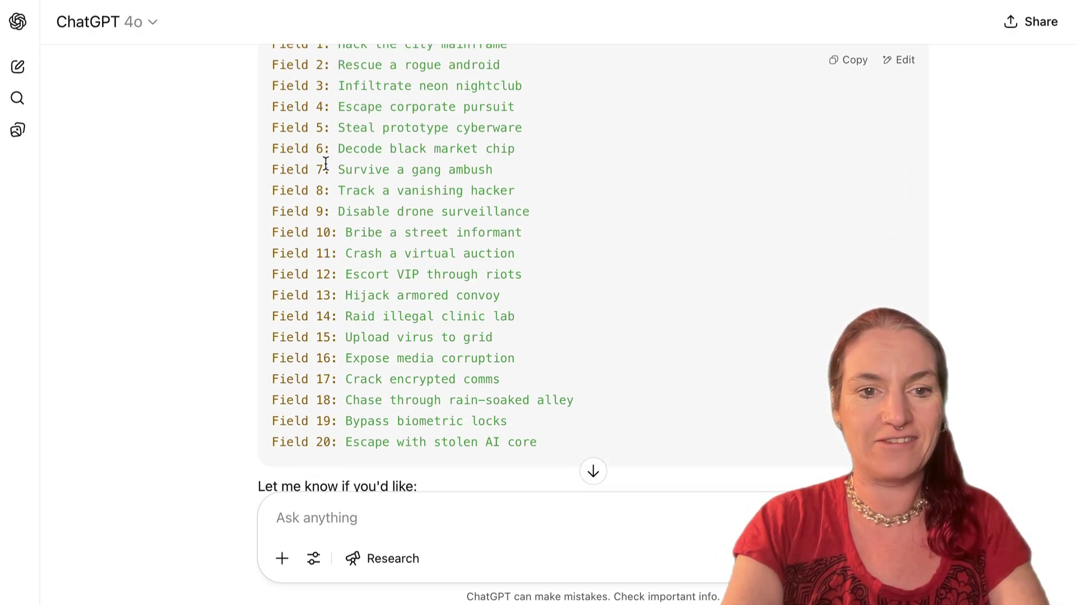
scroll(336, 156, up, 2)
click(853, 72)
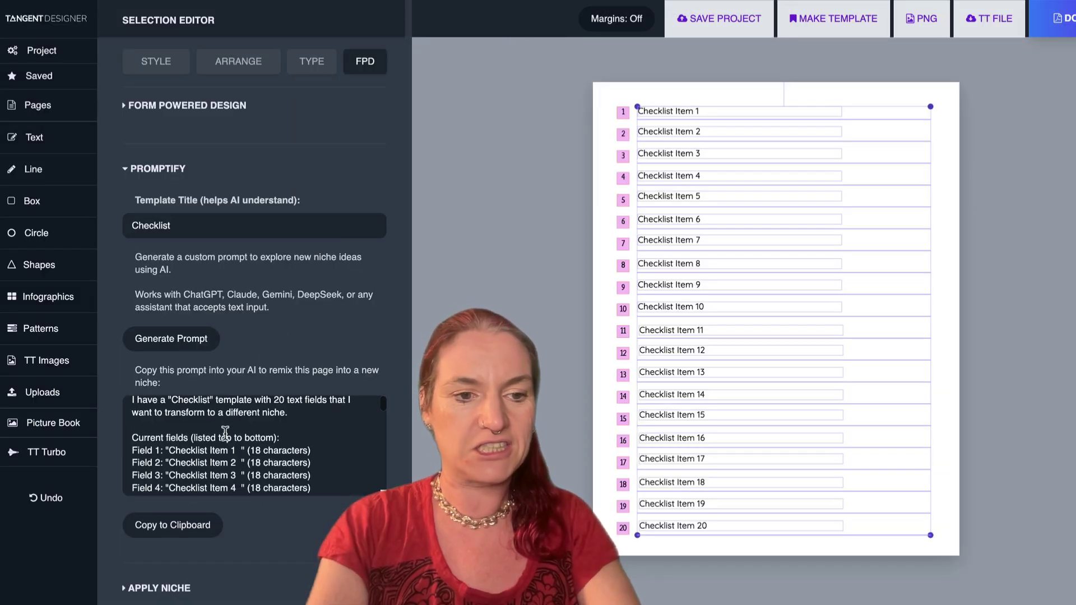
In Tangent Designer, paste the cyberpunk scenario field list into Apply Niche and update the 20 checklist items
scroll(224, 431, down, 5)
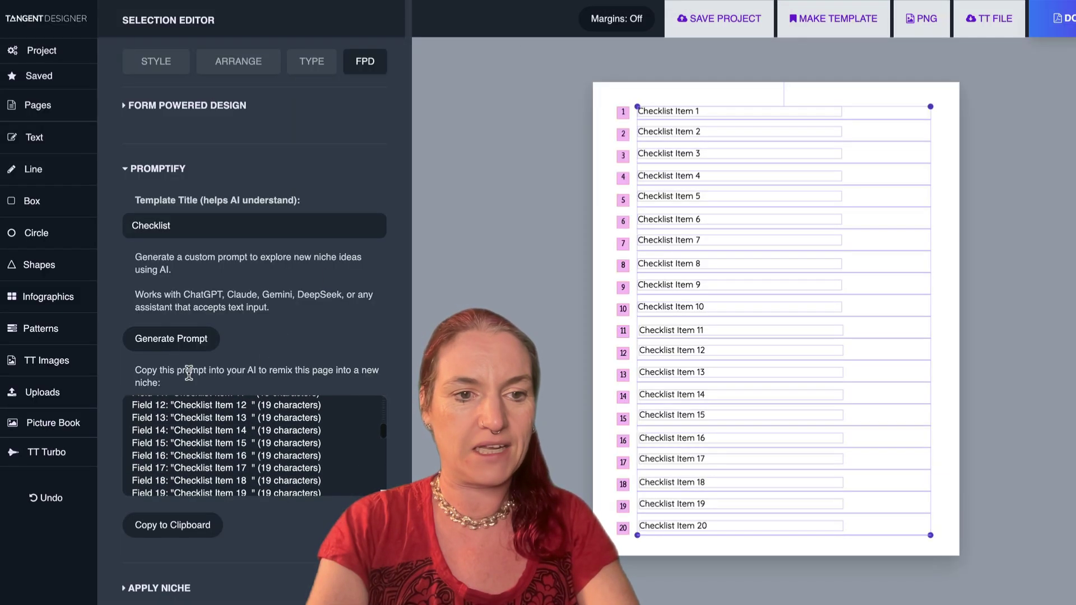
scroll(136, 357, down, 2)
click(157, 503)
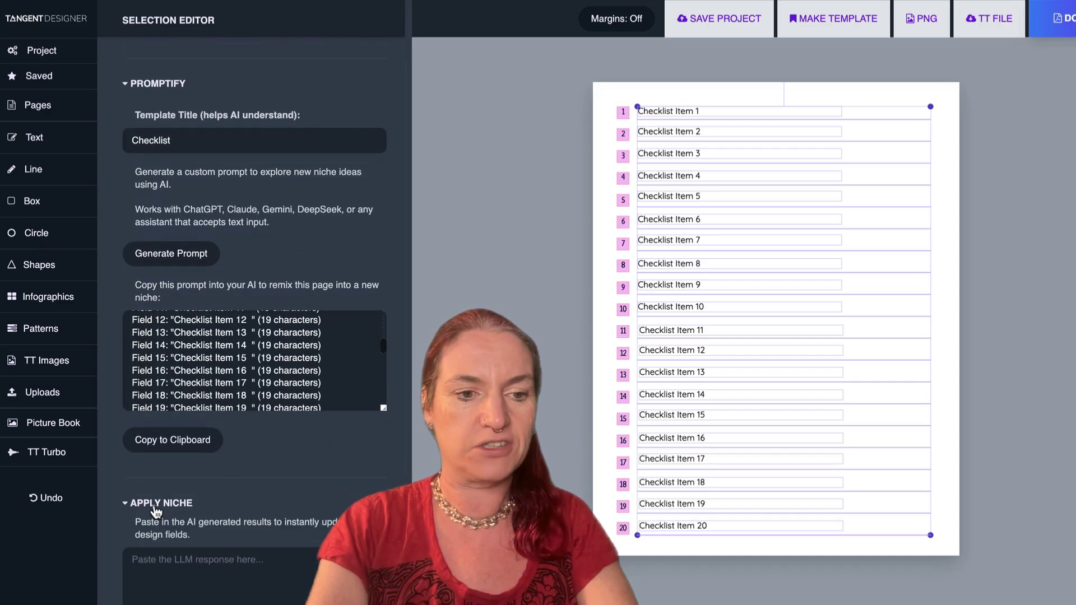
scroll(156, 547, down, 3)
click(163, 413)
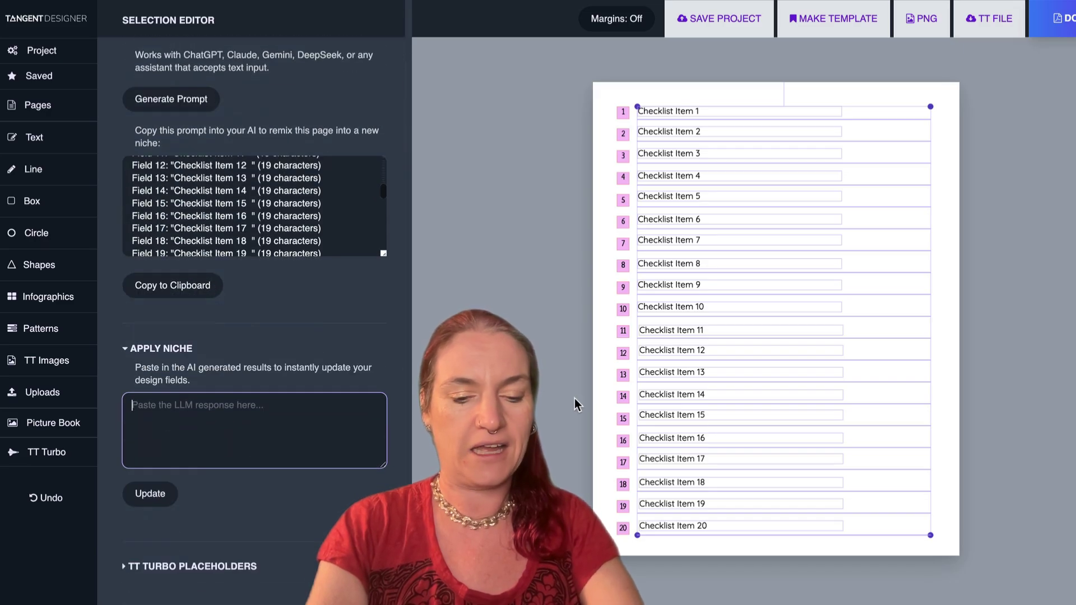
key(ctrl+v)
click(167, 495)
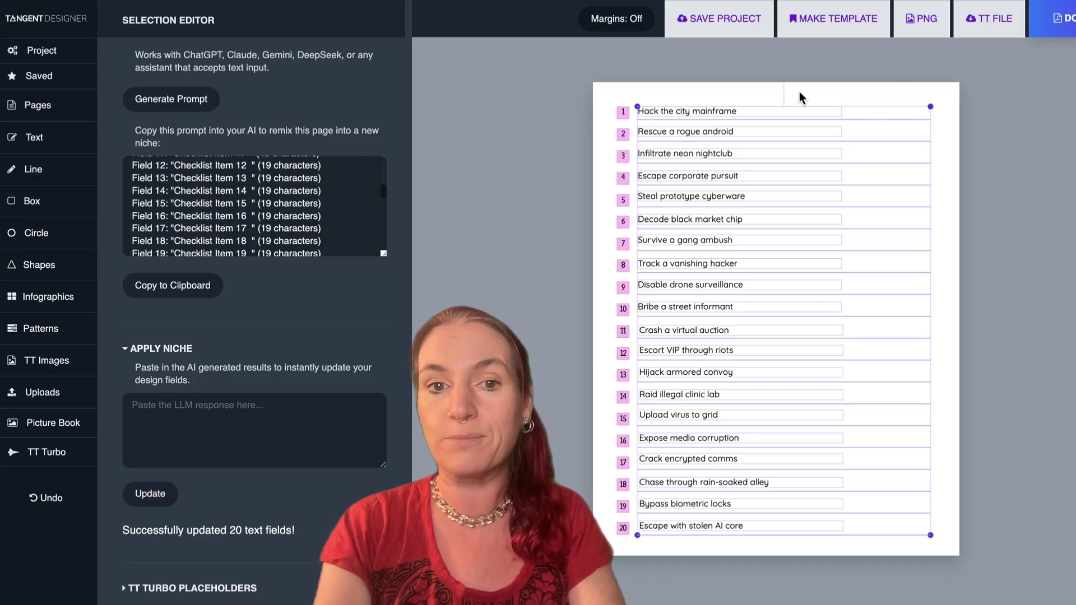
click(711, 99)
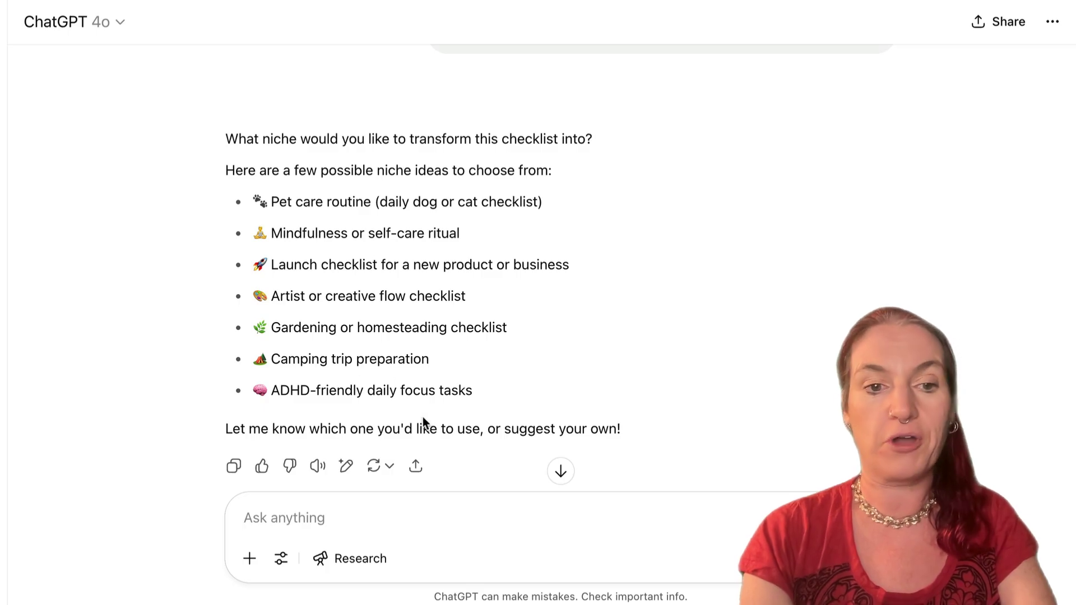
In ChatGPT, request "now do the camping trip checklist" and copy the generated field list
click(412, 520)
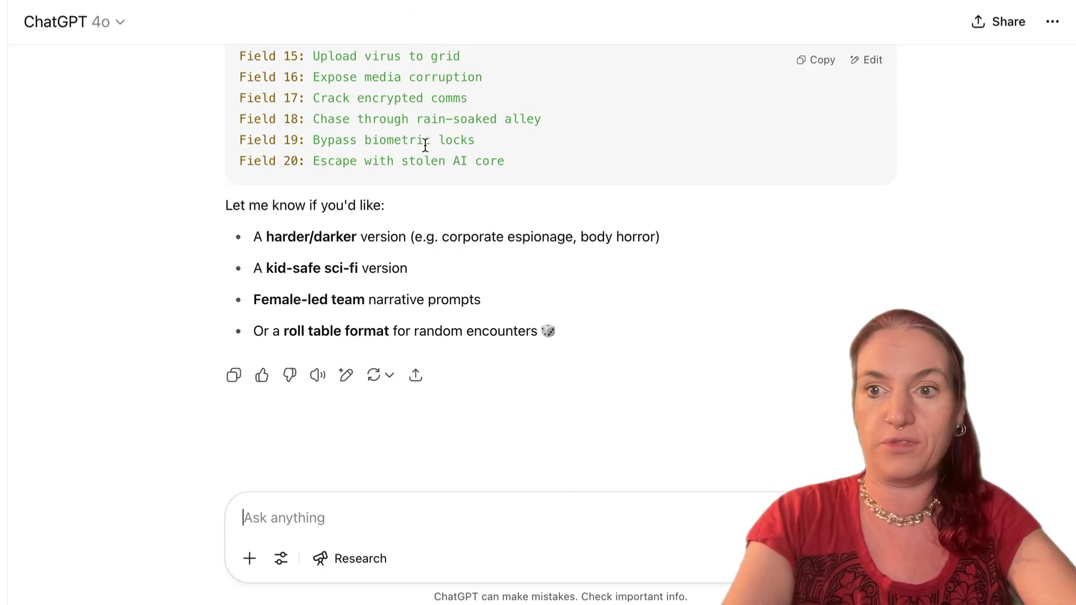
text(now do)
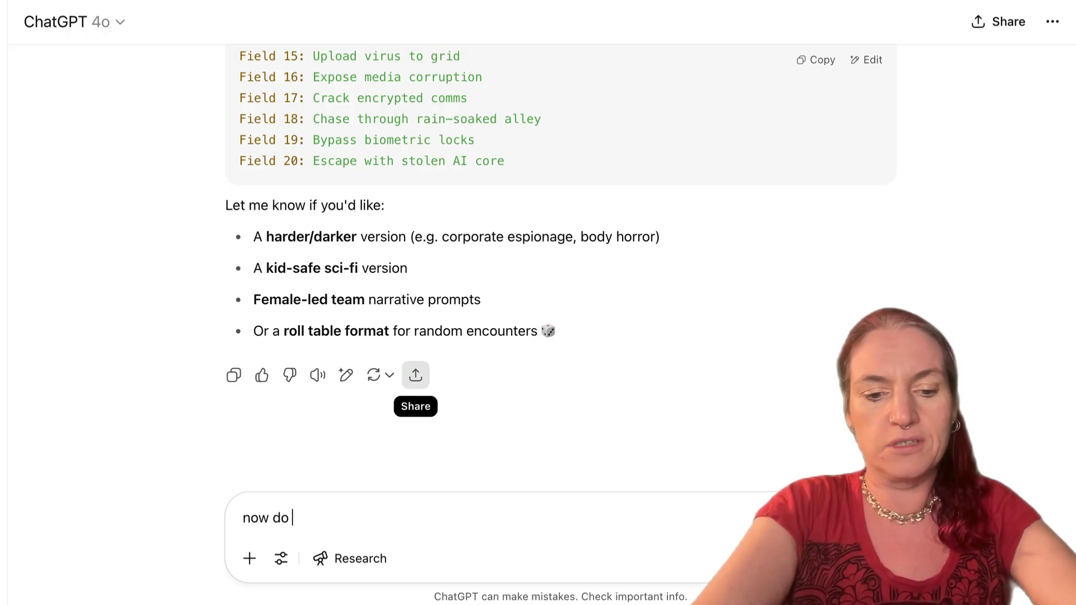
text( the camping trip)
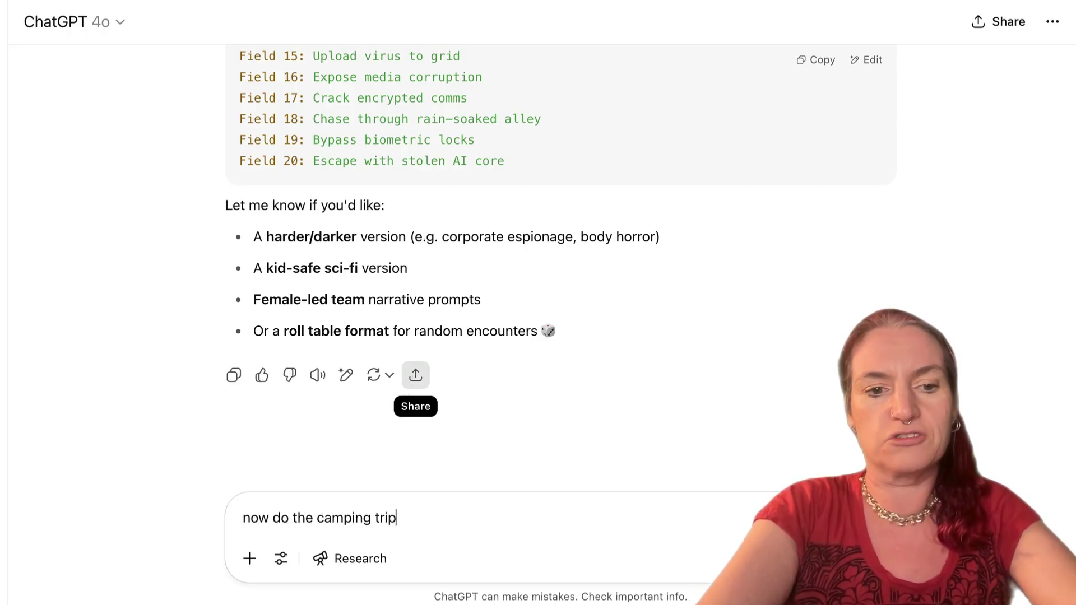
text( checklist)
key(Return)
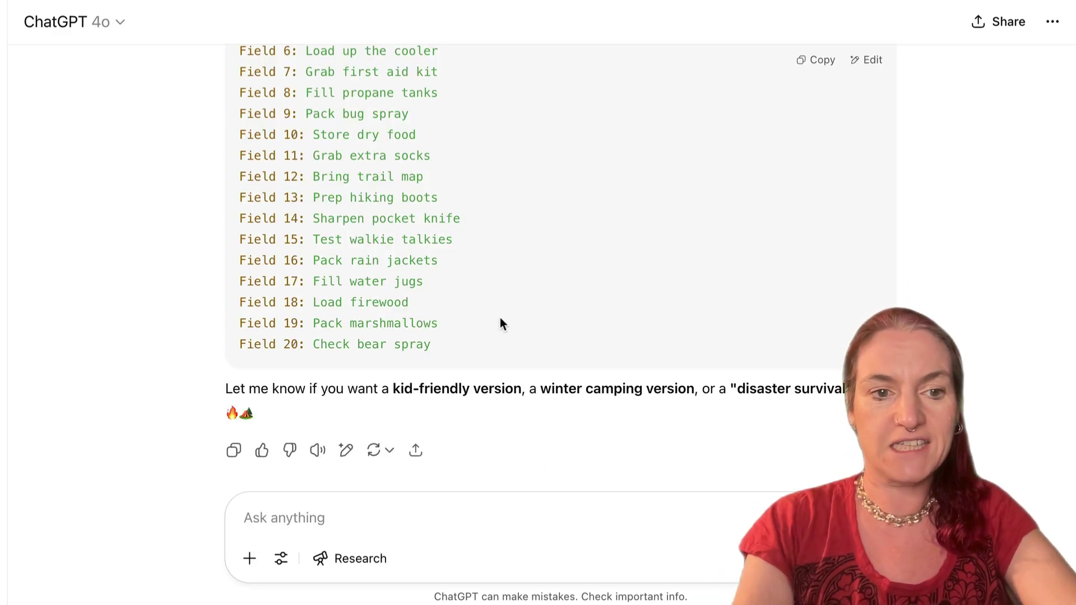
scroll(537, 296, up, 5)
click(813, 177)
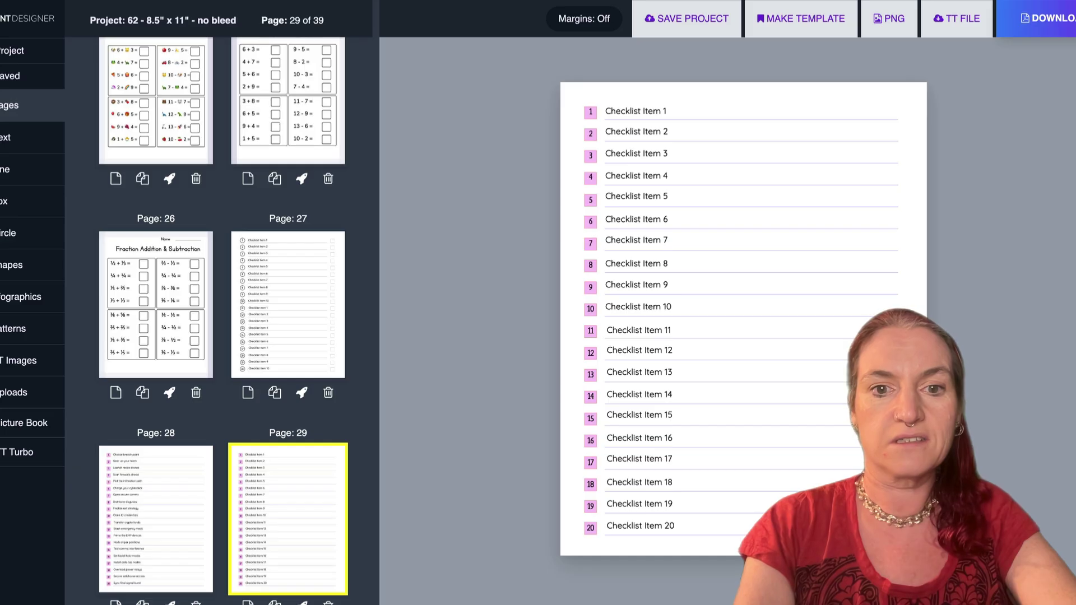
In Tangent Designer, select the checklist items on page 29 and update them through Apply Niche with the camping trip list
drag(633, 87, 766, 557)
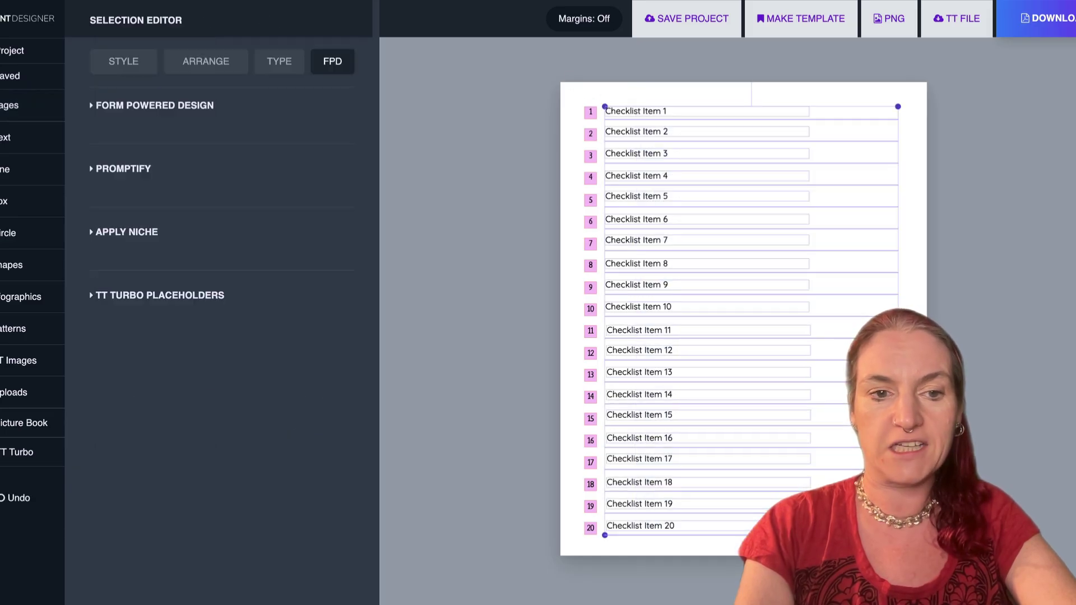
click(128, 240)
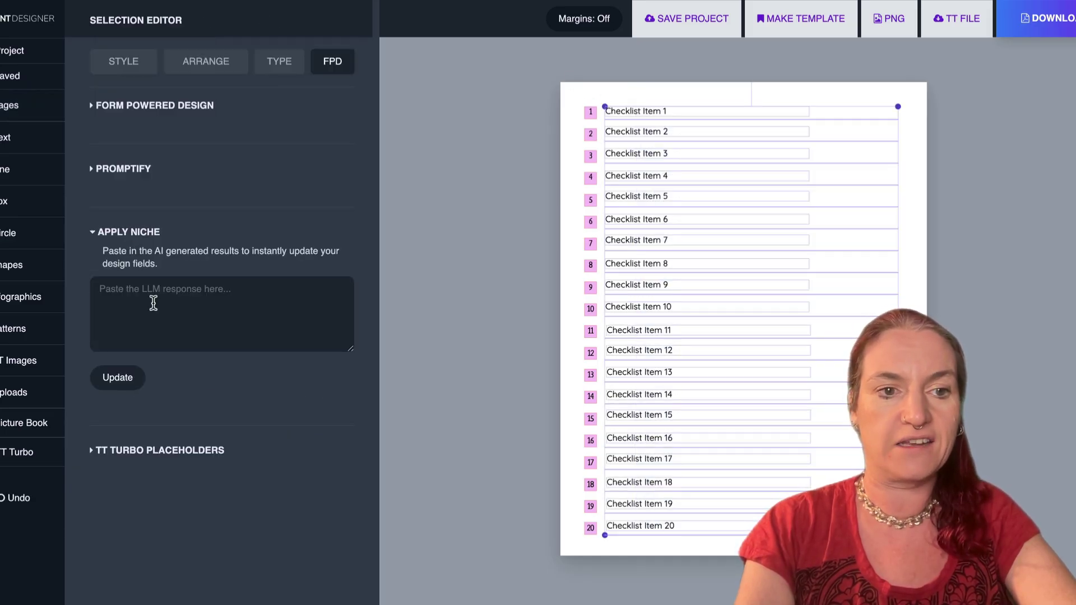
click(153, 301)
key(ctrl+v)
click(117, 377)
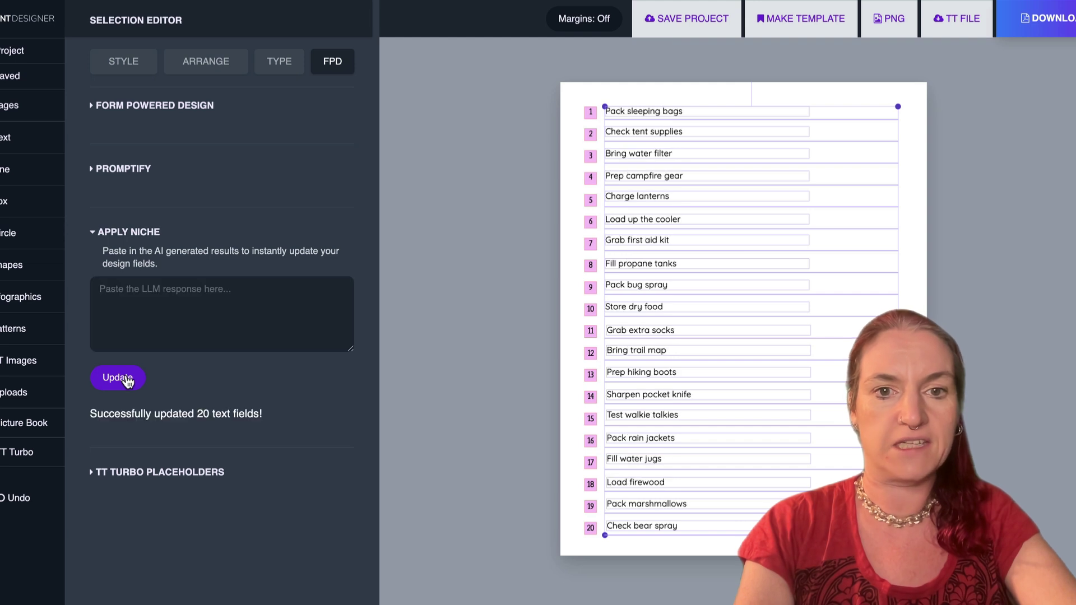
click(685, 103)
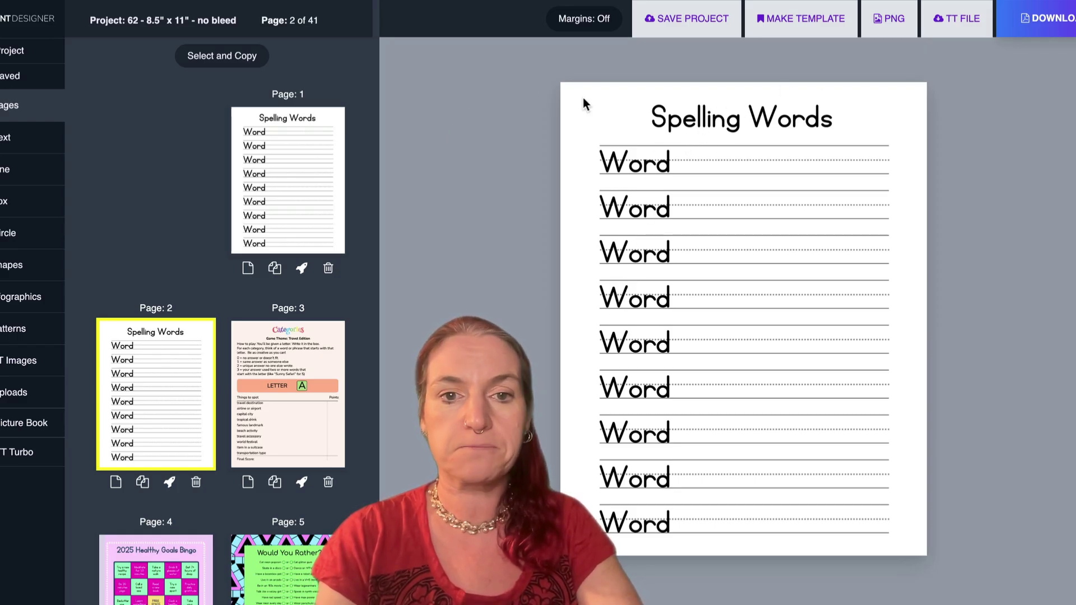
Generate a Promptify prompt titled Spelling Words for all the text fields on page 2 and copy it to the clipboard
drag(570, 93, 849, 551)
click(332, 61)
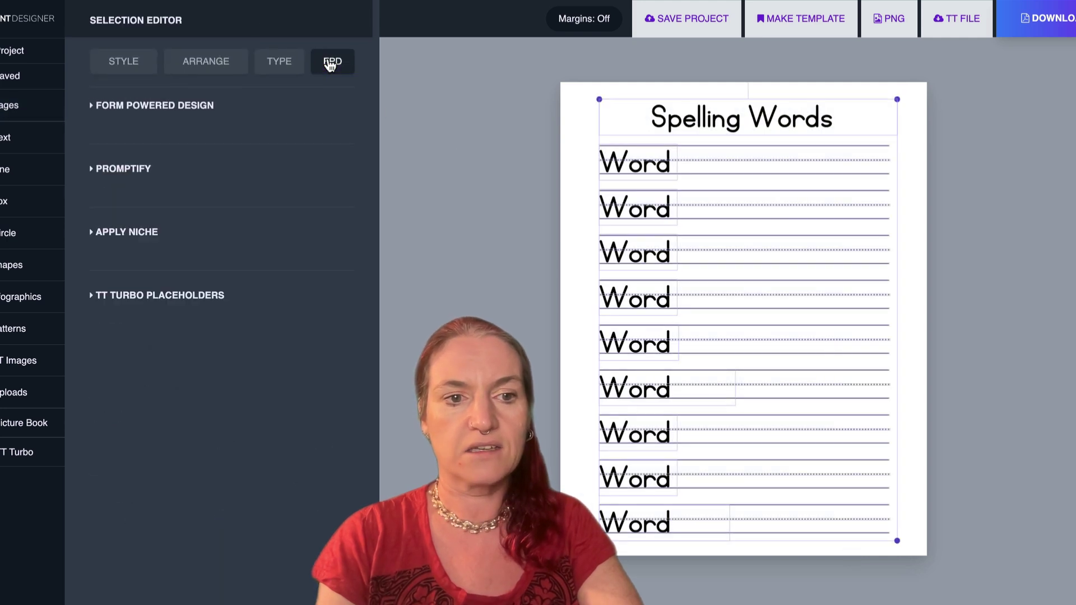
click(127, 174)
click(142, 221)
text(Spelling Words)
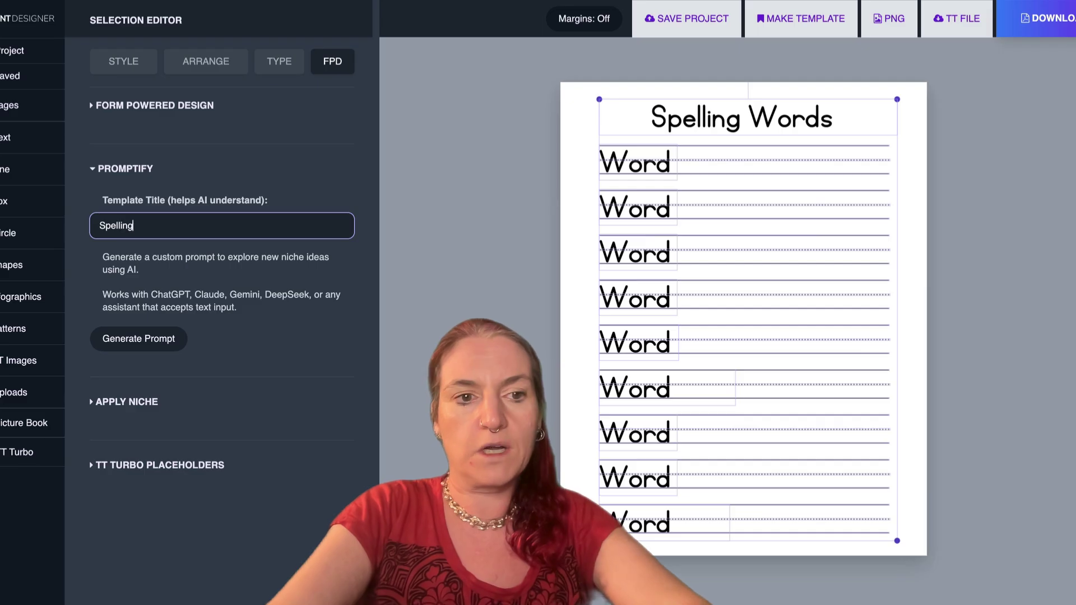
click(123, 336)
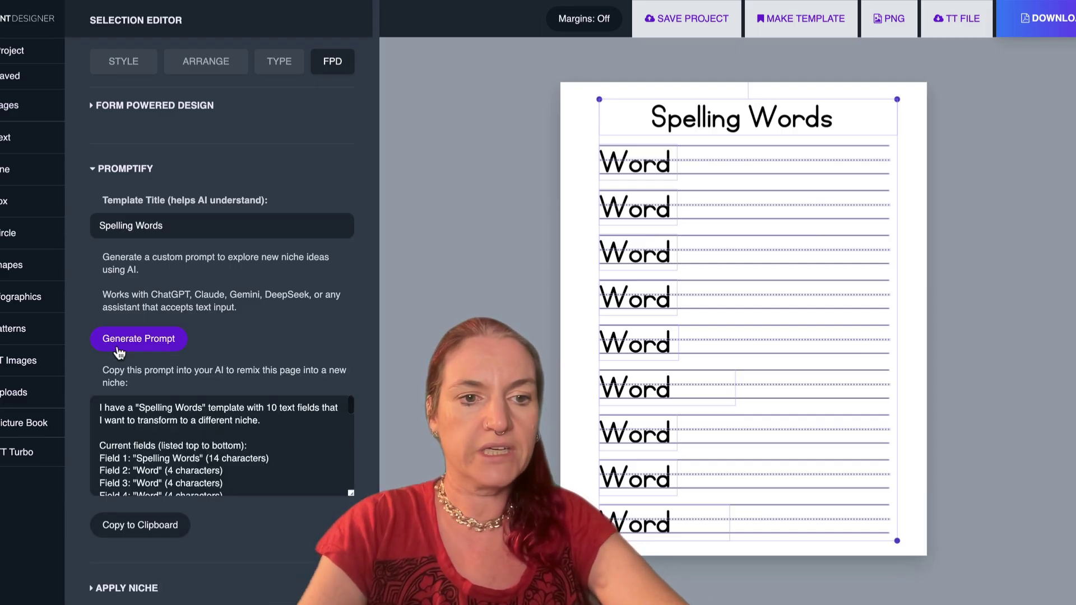
click(155, 485)
click(126, 525)
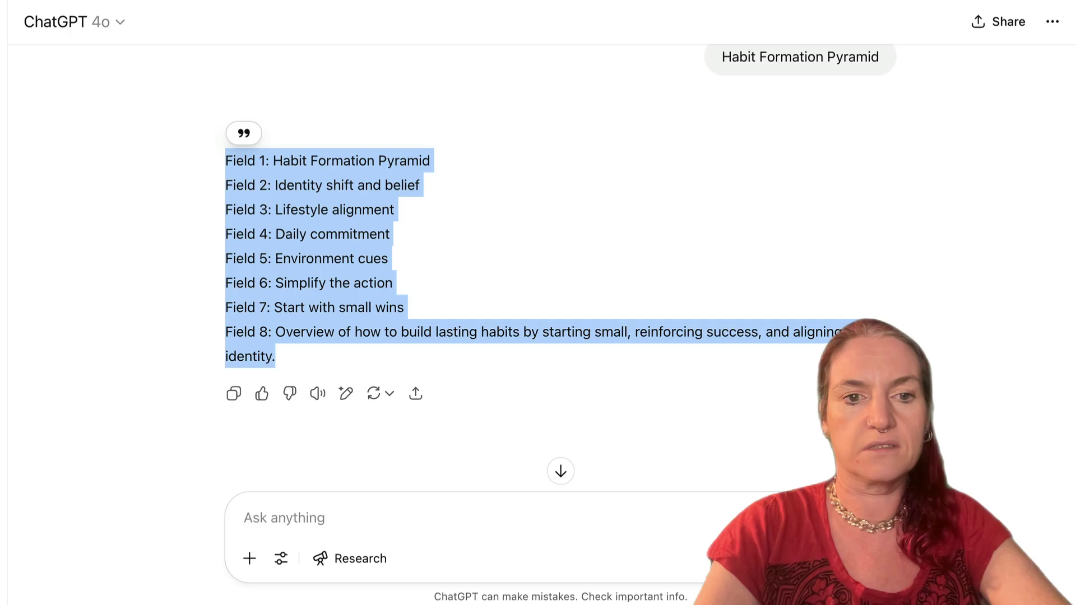
In ChatGPT, submit the copied Spelling Words prompt to get niche suggestions
click(409, 526)
key(ctrl+v)
key(Return)
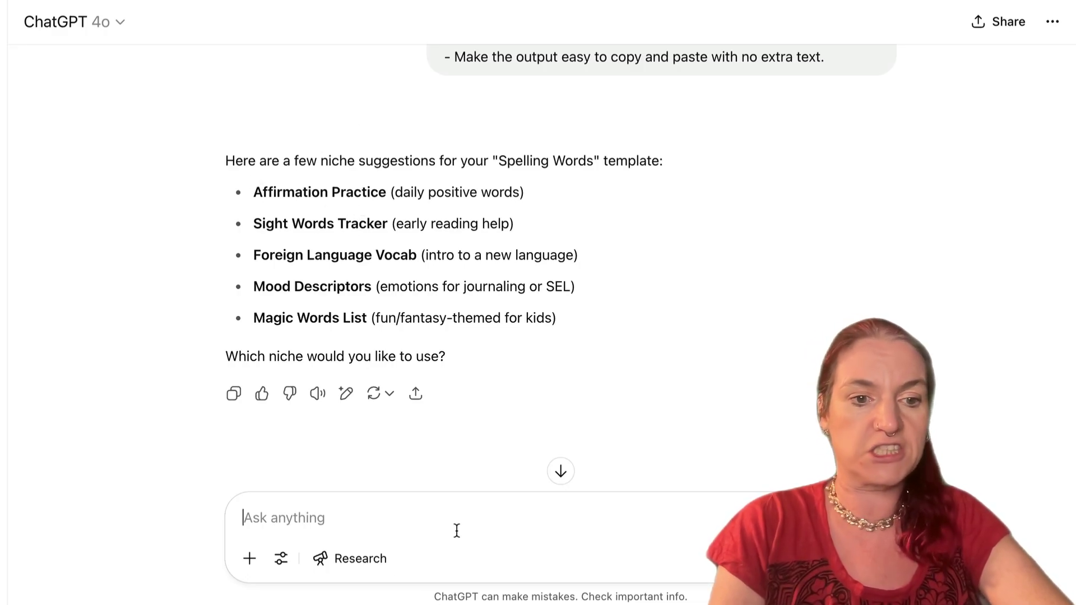
Request "affirmation words" as the niche and copy the generated field list
text(affirmation words)
key(Return)
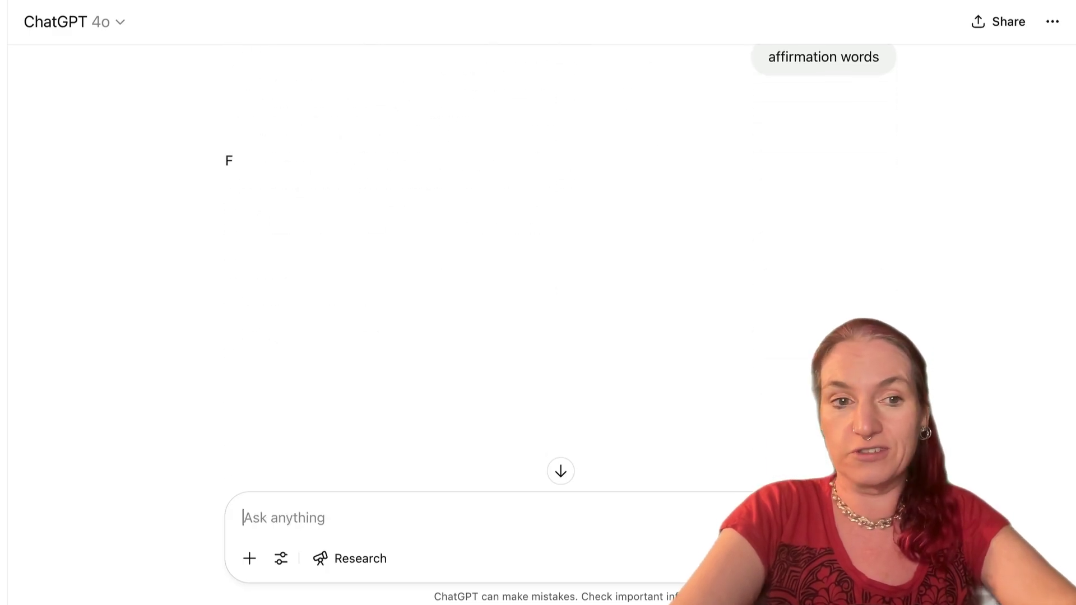
drag(222, 159, 382, 375)
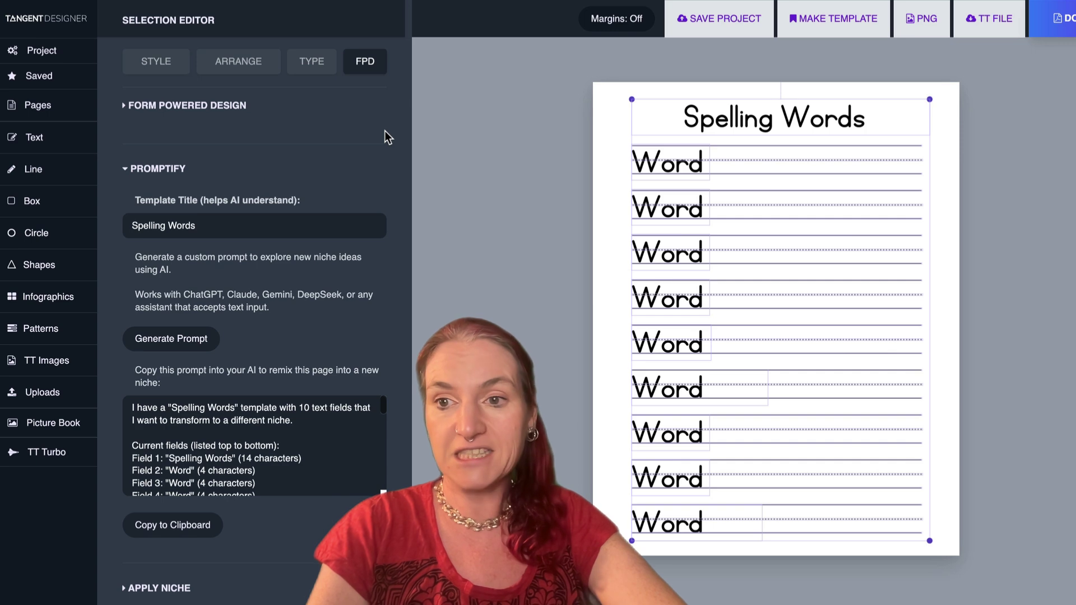
In Tangent Designer, paste the affirmation words field list into Apply Niche and update the Spelling Words page
scroll(384, 137, down, 2)
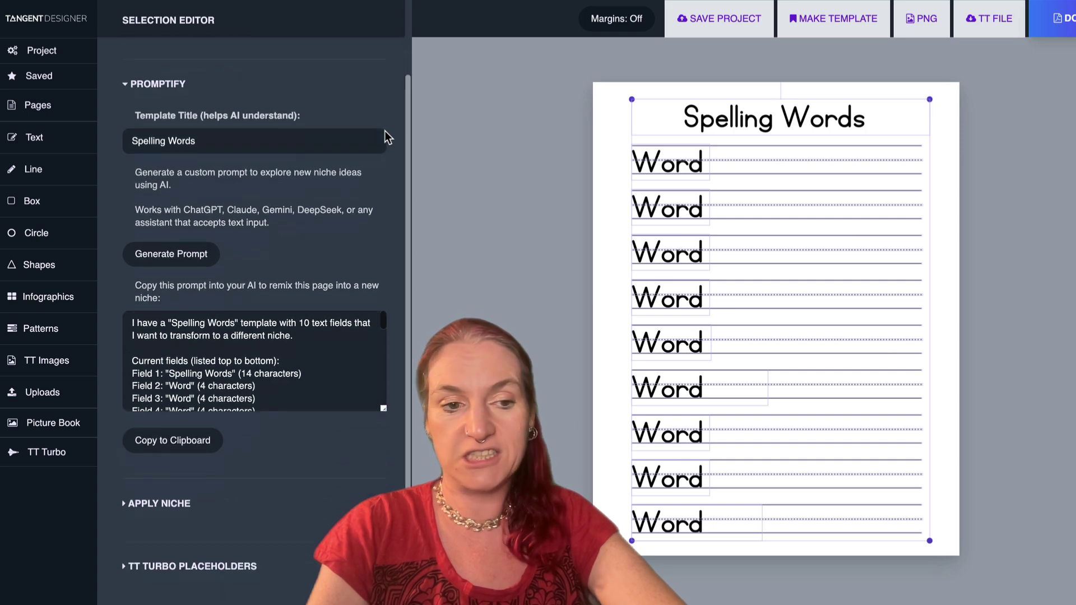
click(200, 504)
click(168, 557)
key(ctrl+v)
scroll(190, 373, down, 3)
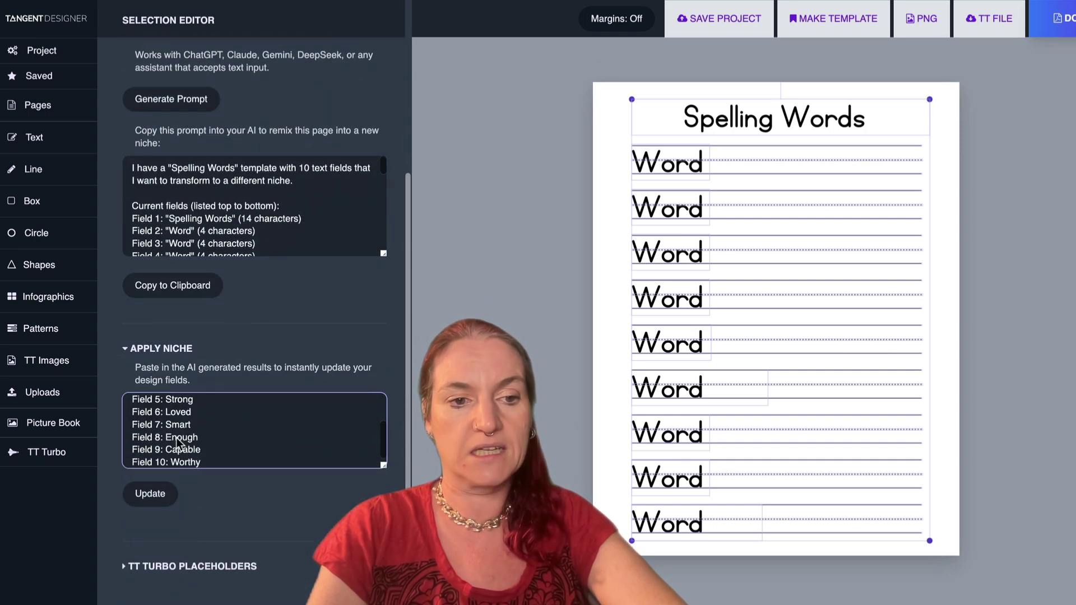
click(156, 498)
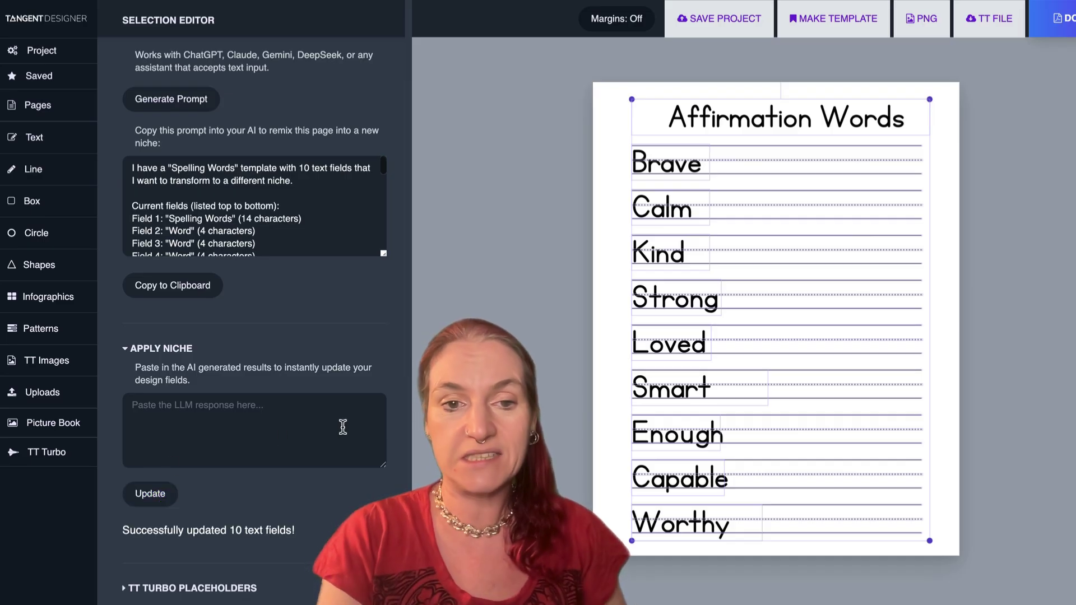
click(624, 303)
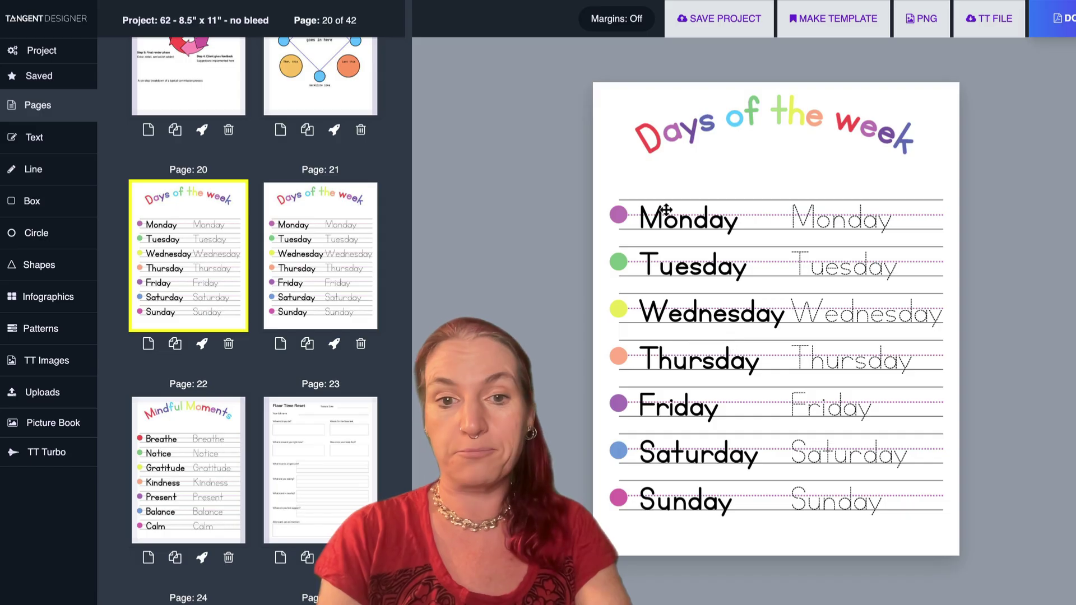
Generate a Promptify prompt titled "Spelling words" for the Days of the week page 20 and copy it to the clipboard
drag(591, 83, 954, 539)
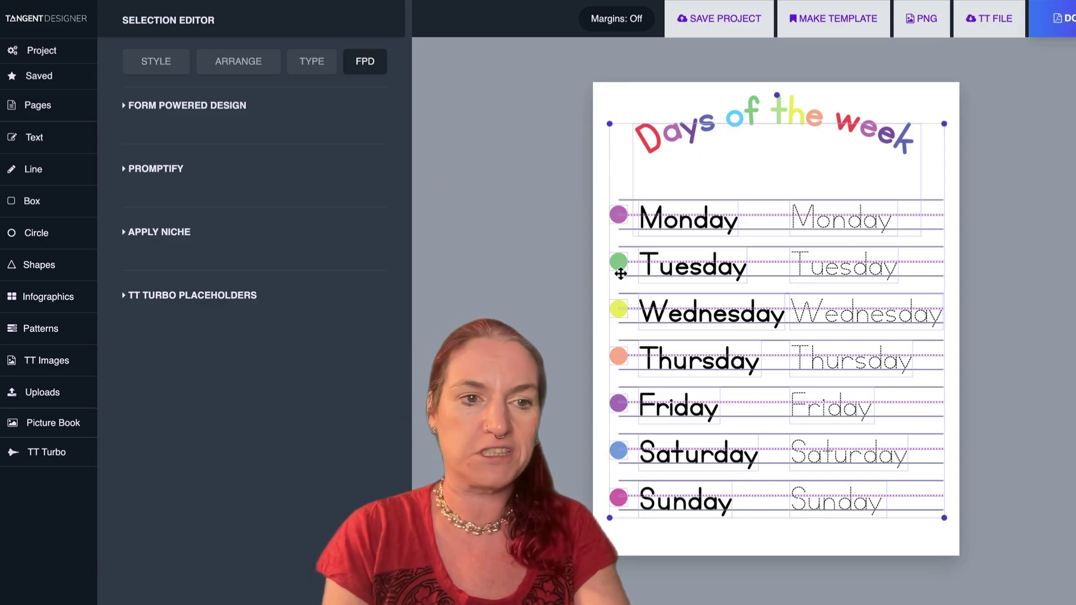
click(168, 169)
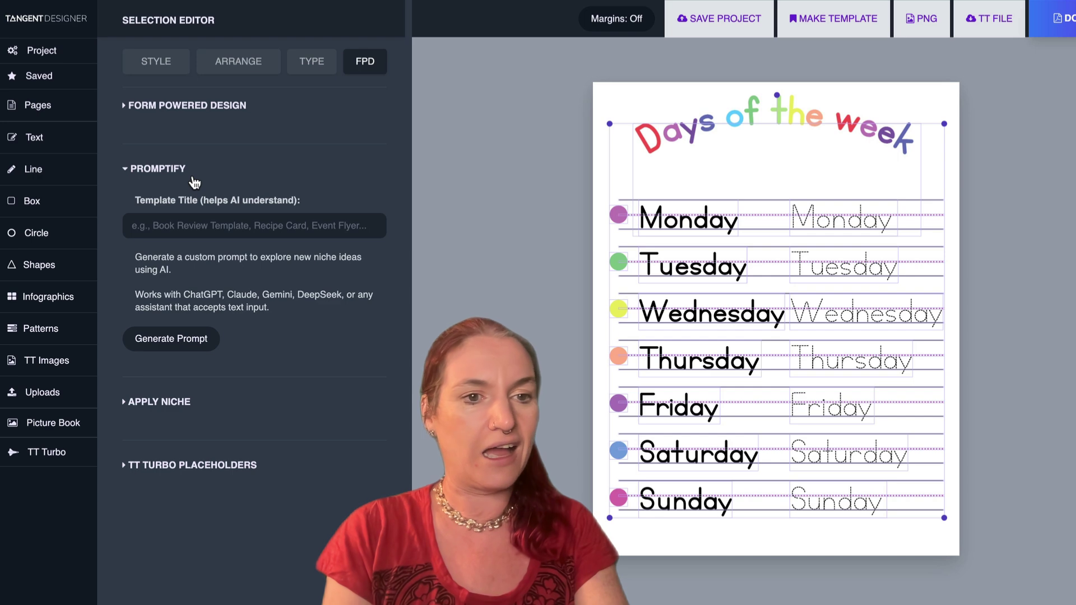
click(231, 225)
text(Spe)
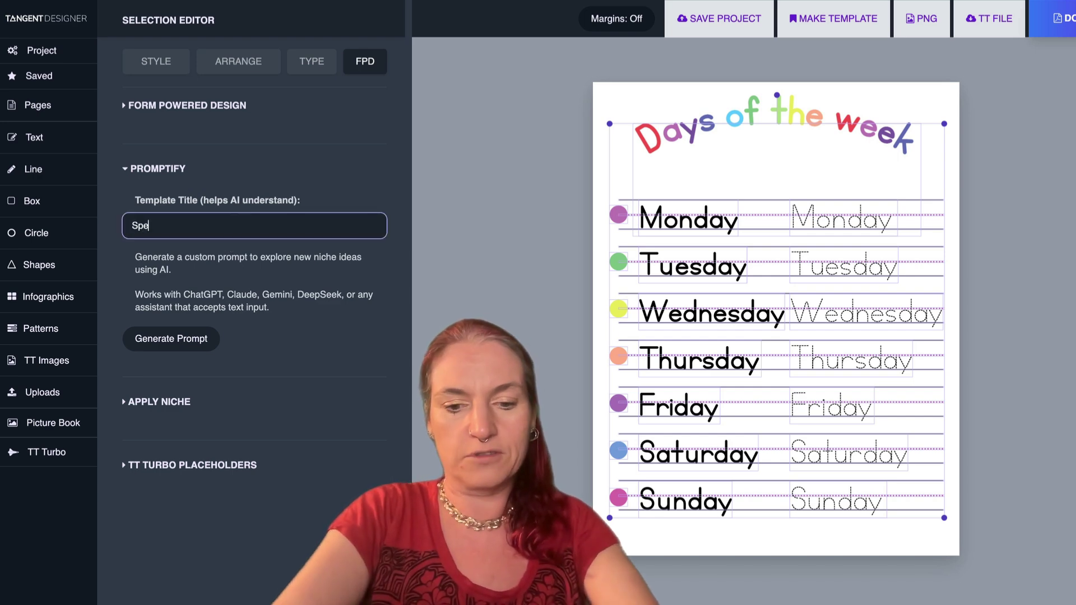
text(lling words)
click(171, 339)
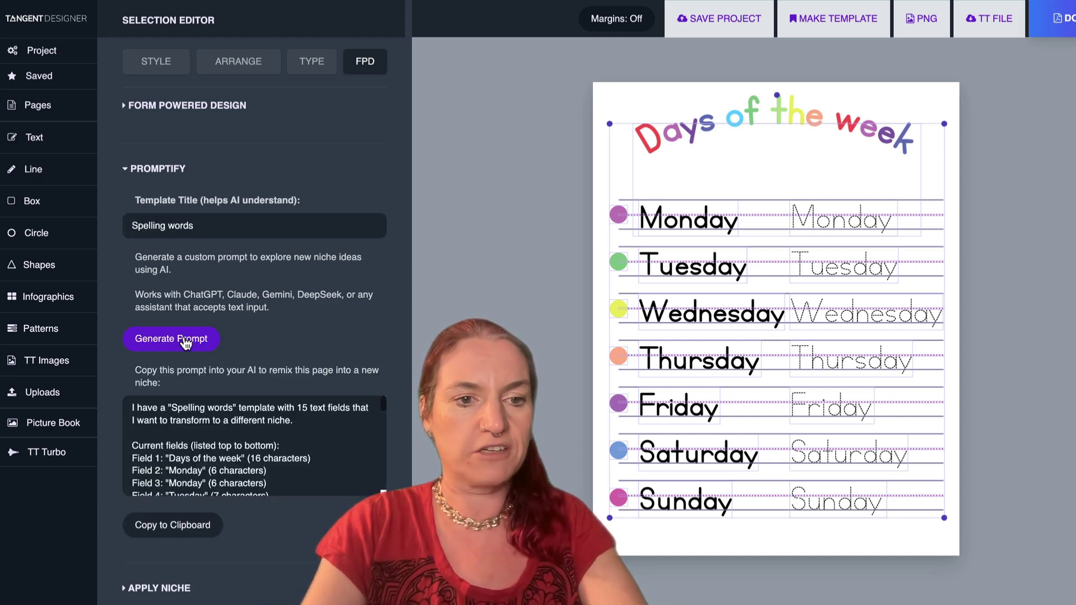
click(170, 527)
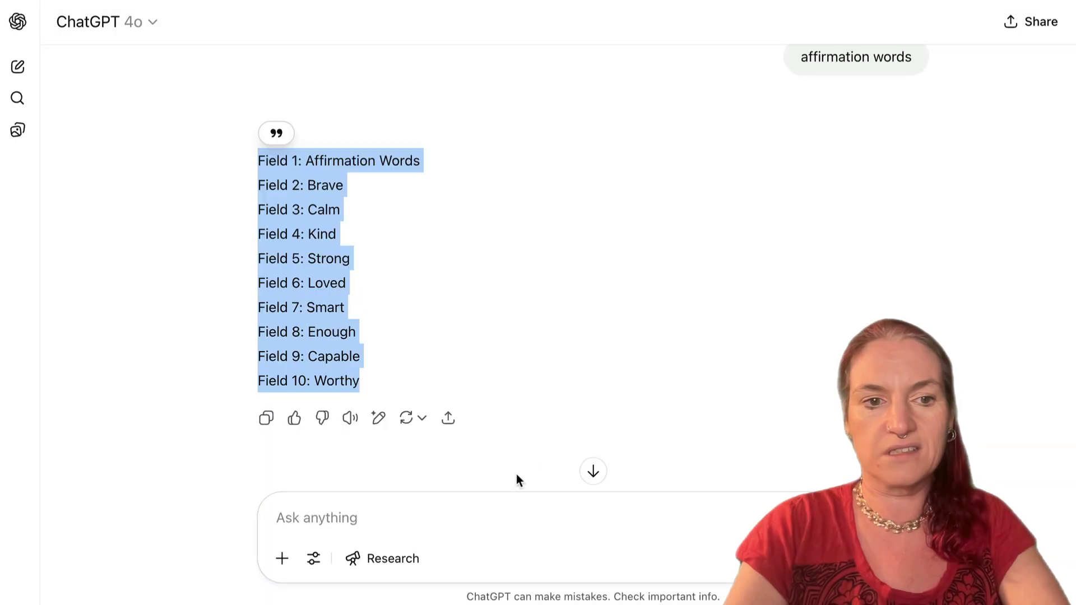
In ChatGPT, submit the copied prompt for the Days of the week template to get niche ideas
click(445, 525)
key(ctrl+v)
key(Return)
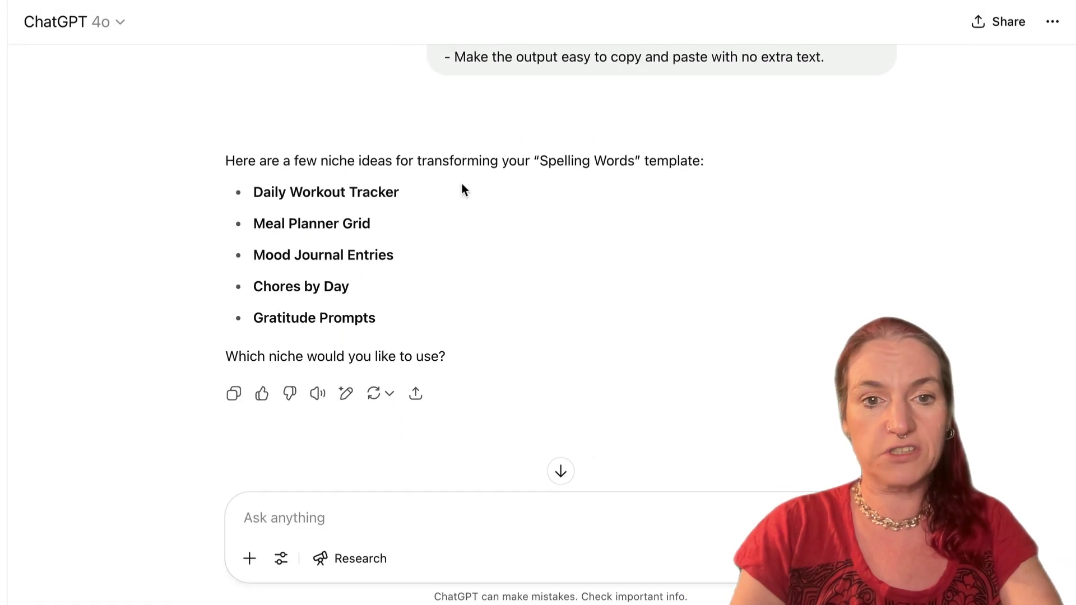
Reply "no, i still want spelling words. let's use the theme nature" to generate a nature-themed field list
click(446, 528)
text(no, i still want spellin)
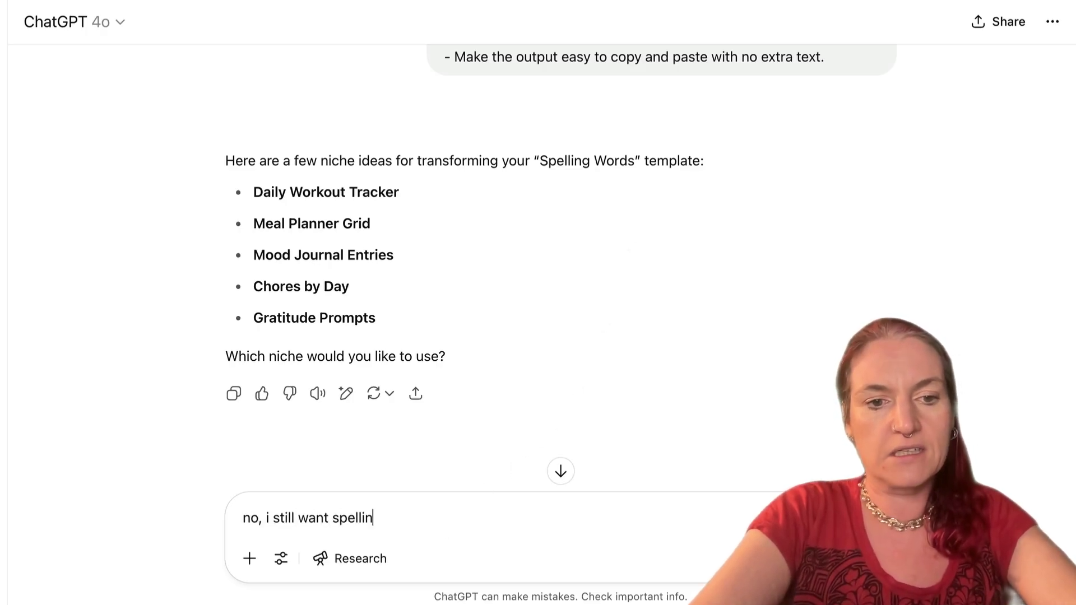
text(g words.  let's use the t)
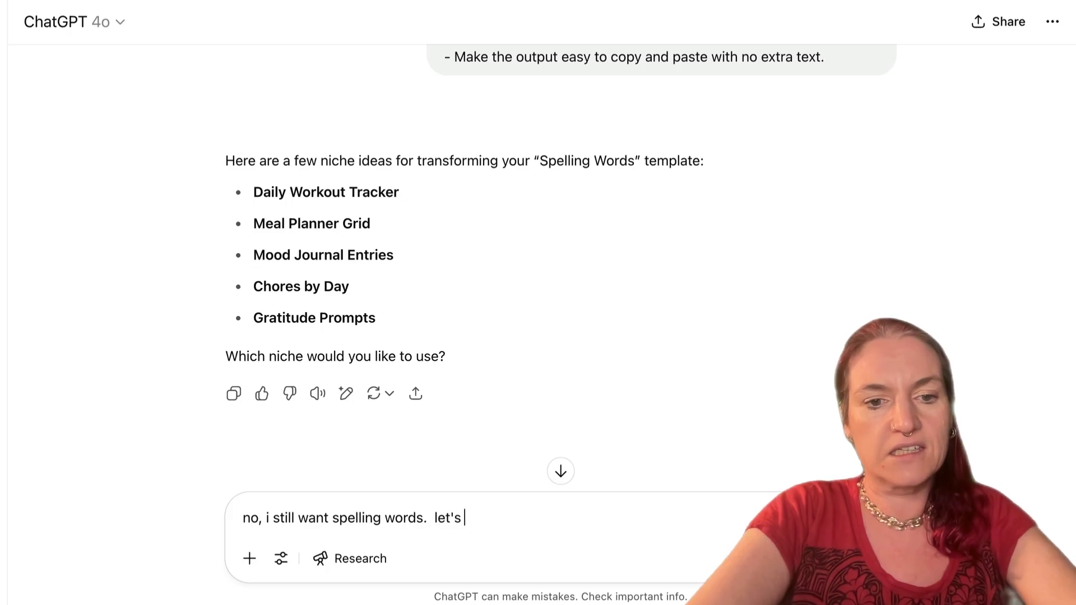
text(nat)
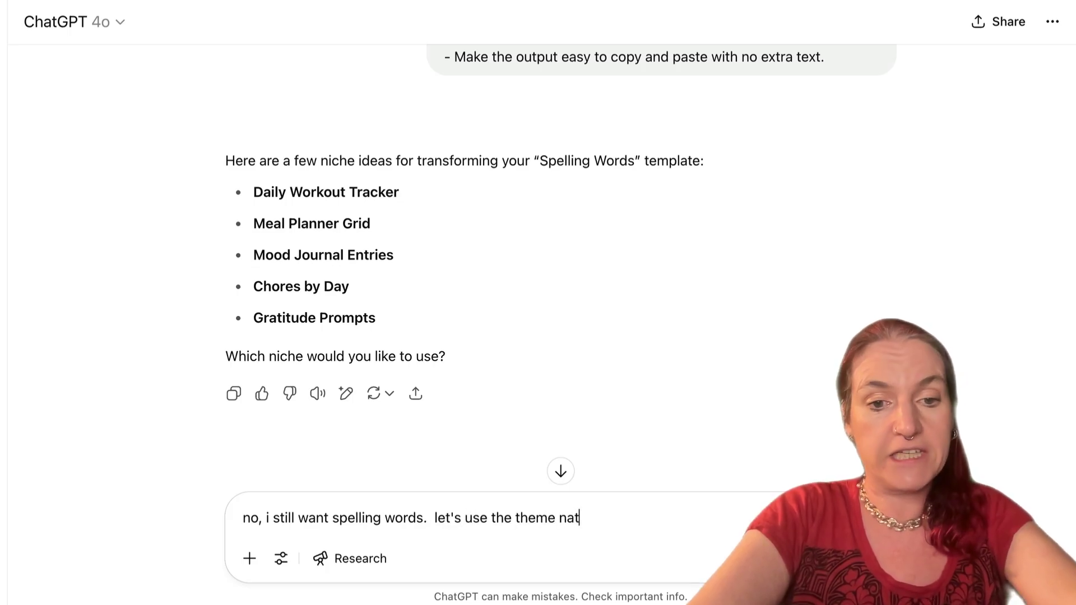
text(ure)
key(Return)
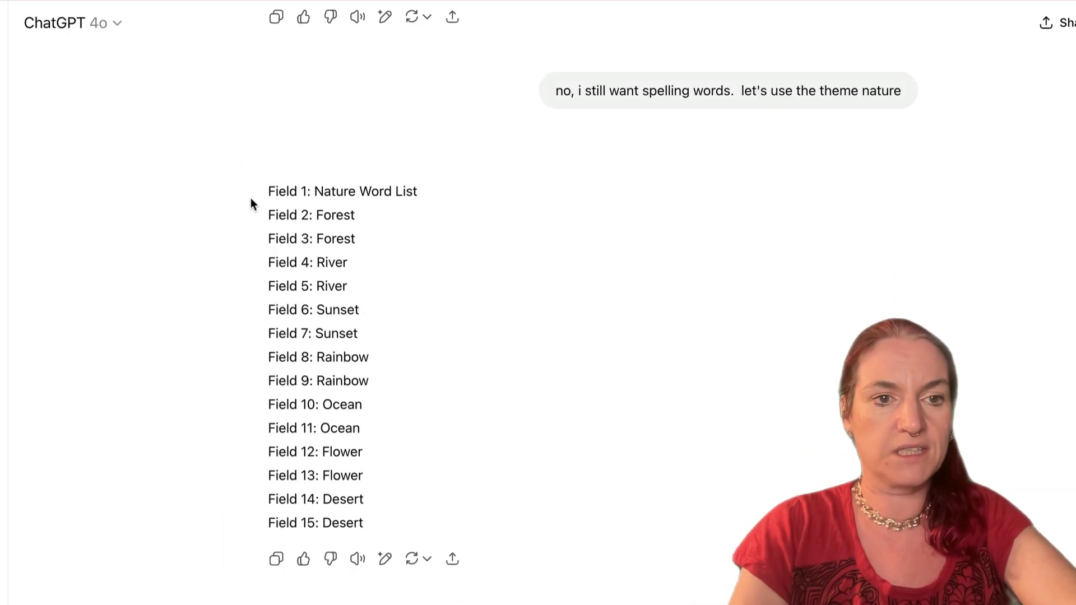
Copy the full nature field list from ChatGPT and apply it as the new niche for the Days of the week page in Tangent Designer
drag(251, 197, 270, 539)
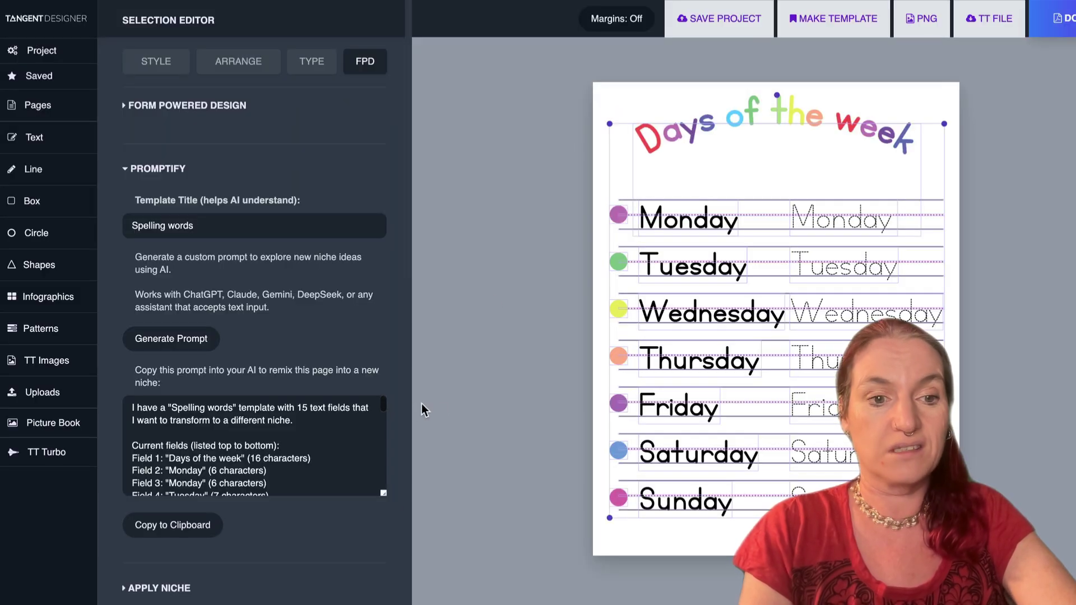
scroll(227, 389, down, 2)
click(176, 504)
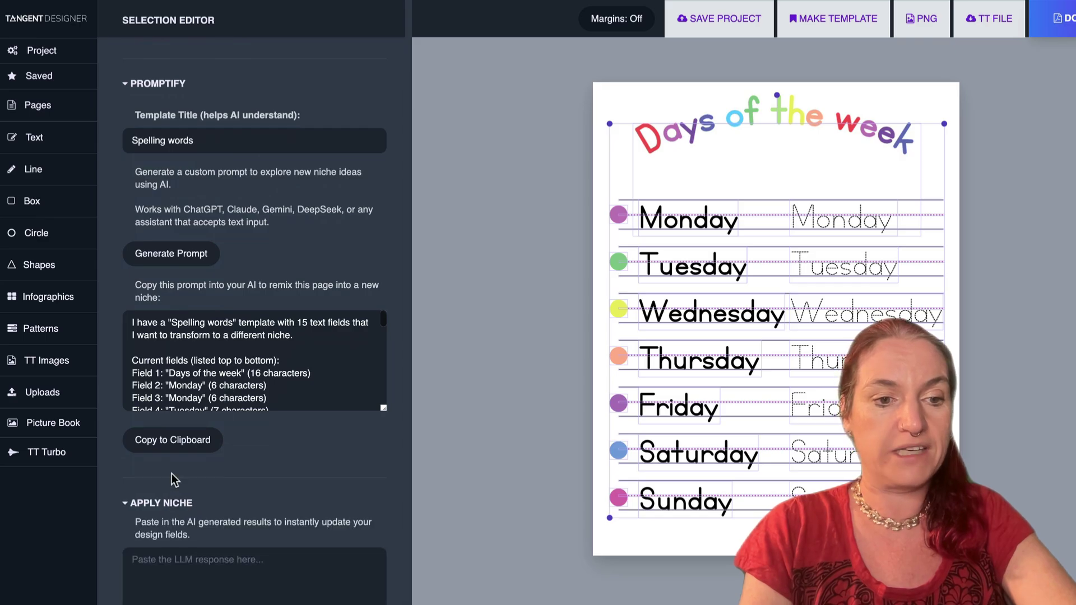
scroll(159, 419, down, 3)
click(157, 409)
key(ctrl+v)
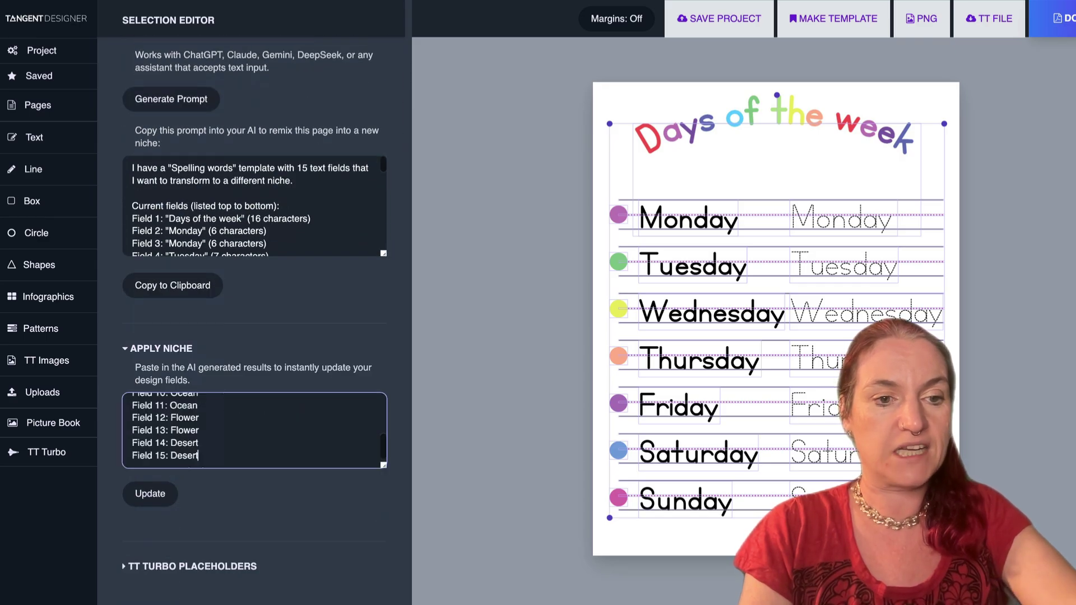
click(149, 494)
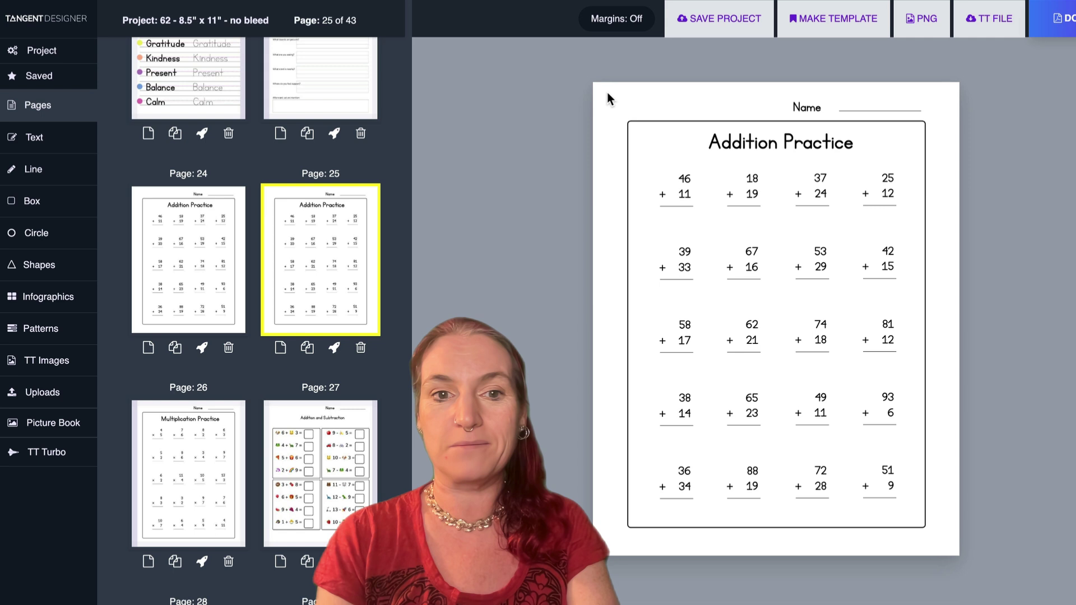
Select the Addition Practice content on page 25 and generate a Promptify prompt titled "Addition worksheet"
drag(611, 138, 919, 512)
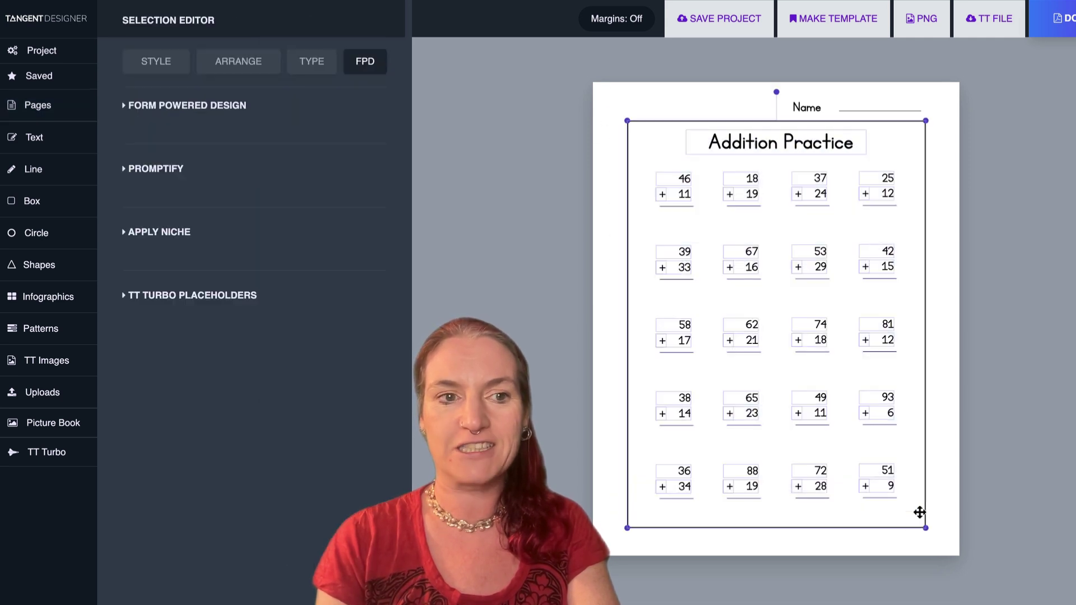
click(140, 168)
click(154, 216)
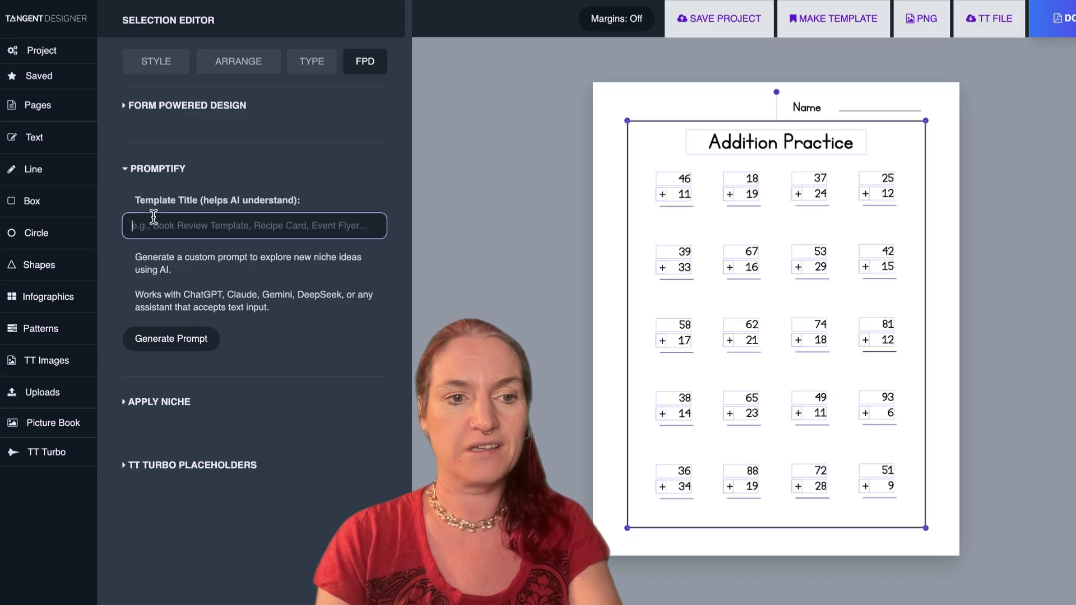
text(Addition work)
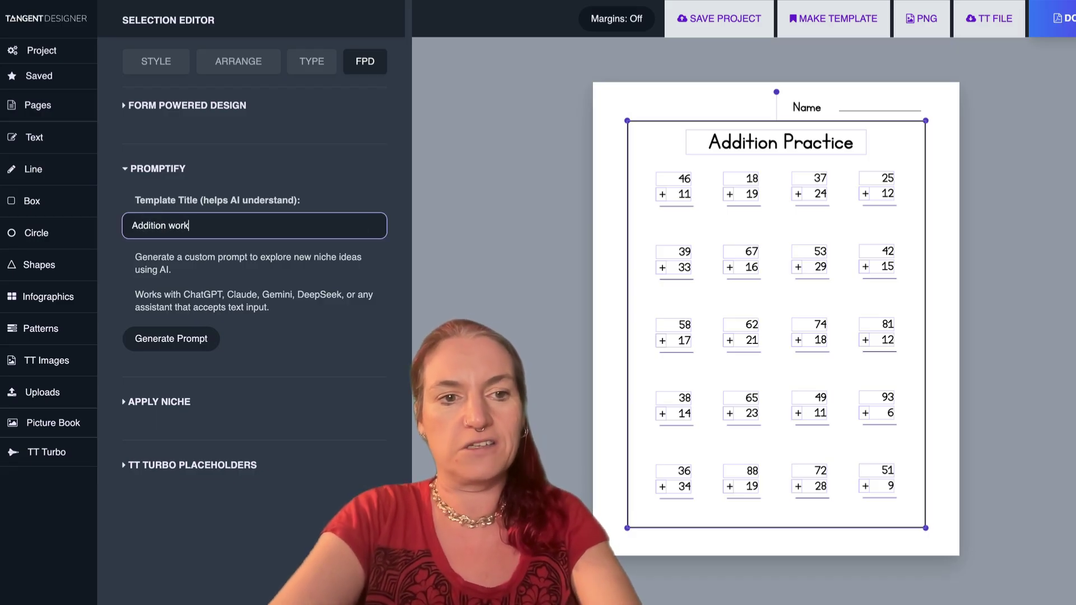
text(sheet)
click(178, 340)
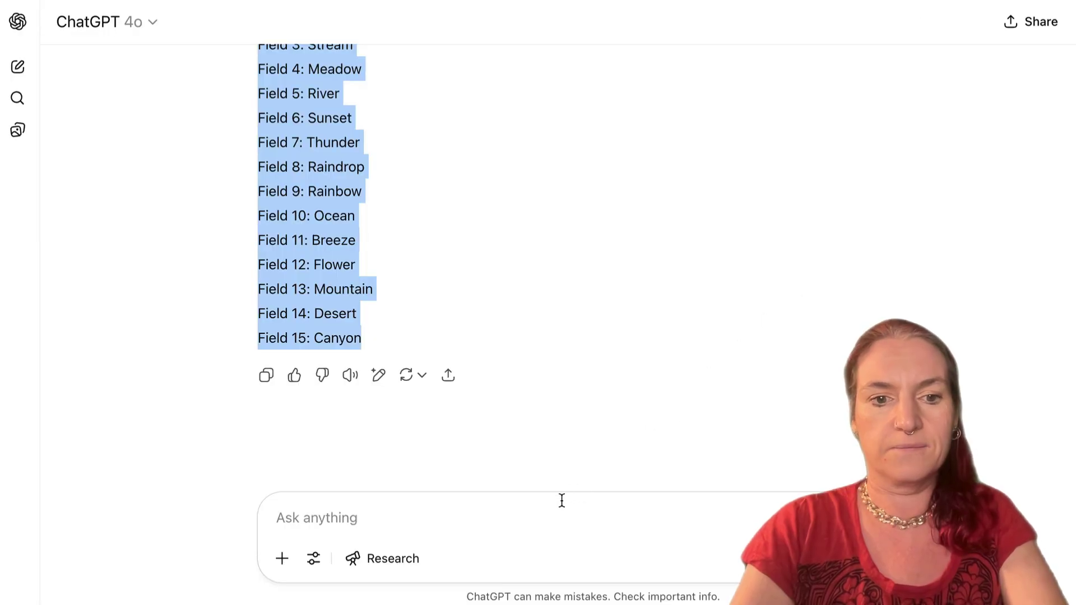
In ChatGPT, submit the addition worksheet prompt and answer the niche question with "multiplication sums"
click(536, 512)
key(ctrl+v)
key(Return)
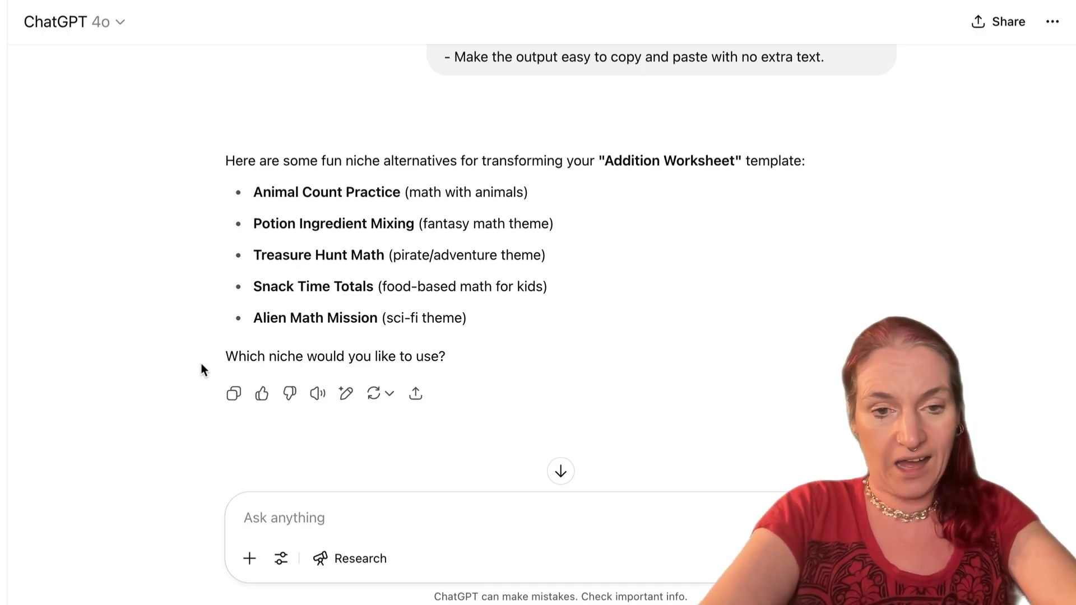
text(m)
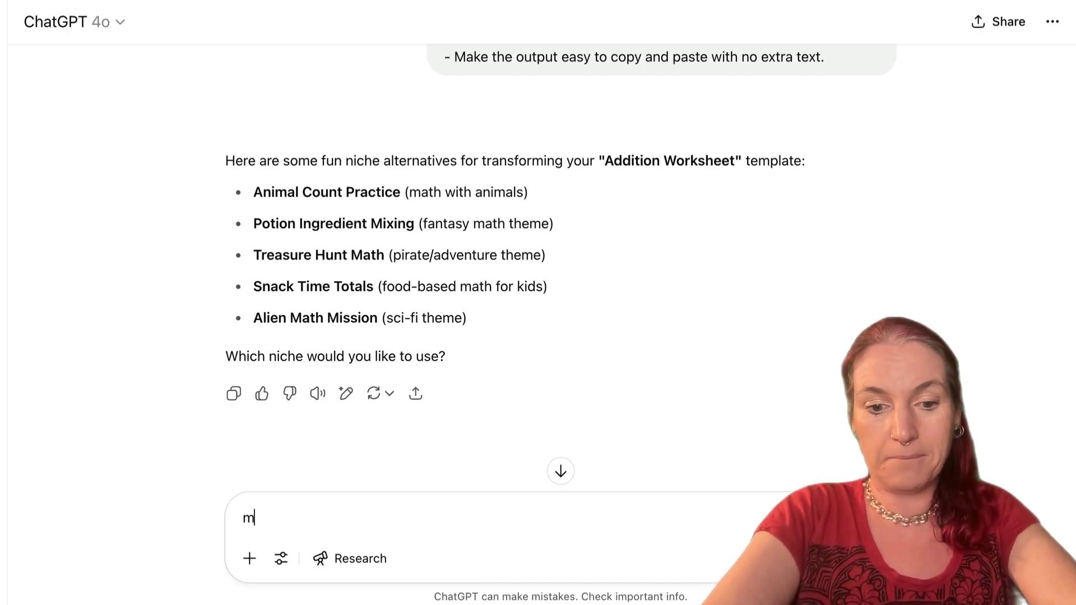
text(ultiplication)
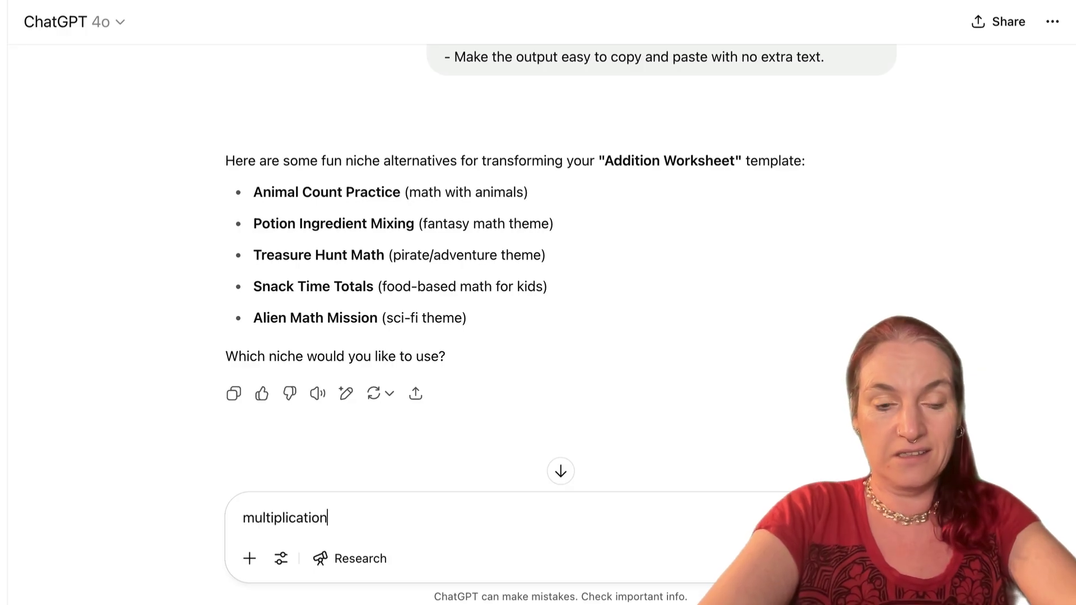
text( sums)
key(Return)
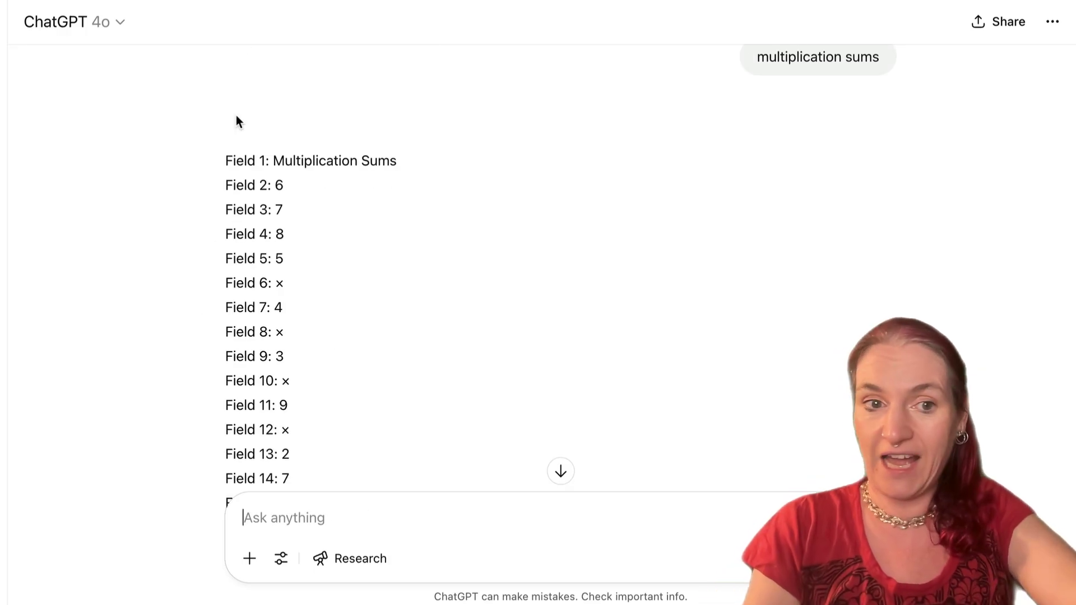
Select and copy the whole multiplication list from Field 1 through Field 61
scroll(235, 135, down, 2)
scroll(227, 130, down, 1)
drag(227, 68, 281, 264)
scroll(280, 269, down, 8)
scroll(280, 268, down, 15)
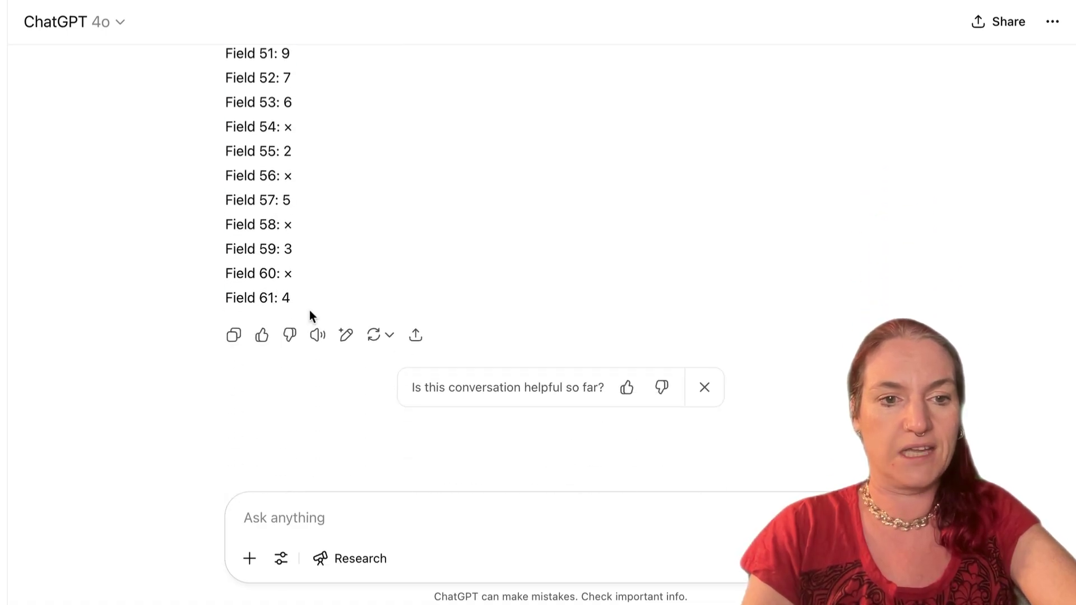
shift+click(309, 312)
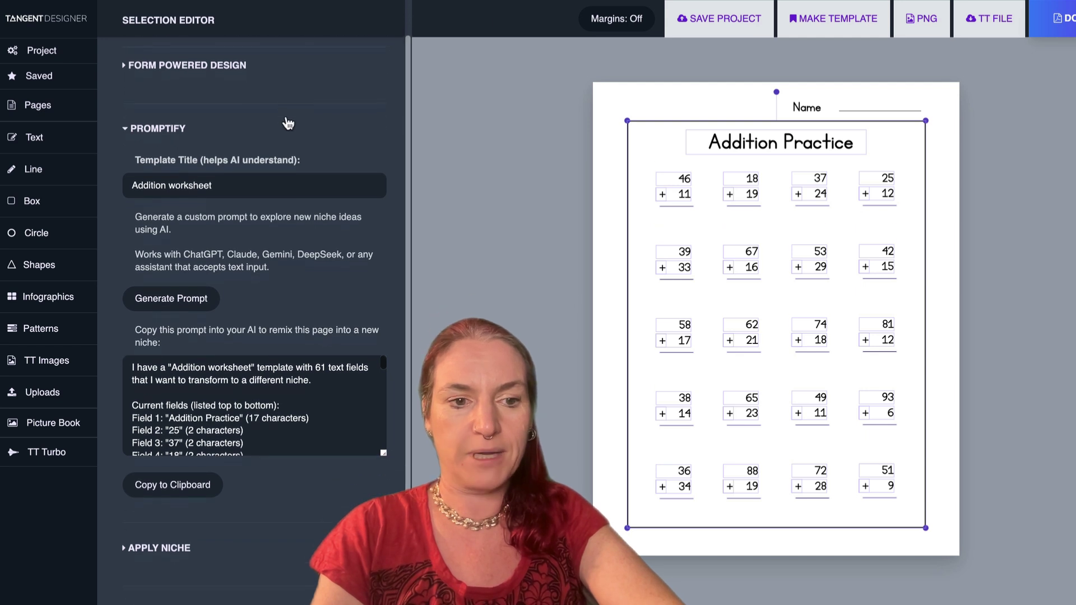
In Tangent Designer, paste the multiplication list into Apply Niche and update the Addition Practice page
scroll(288, 122, down, 1)
click(159, 504)
scroll(318, 435, down, 3)
click(264, 412)
key(ctrl+v)
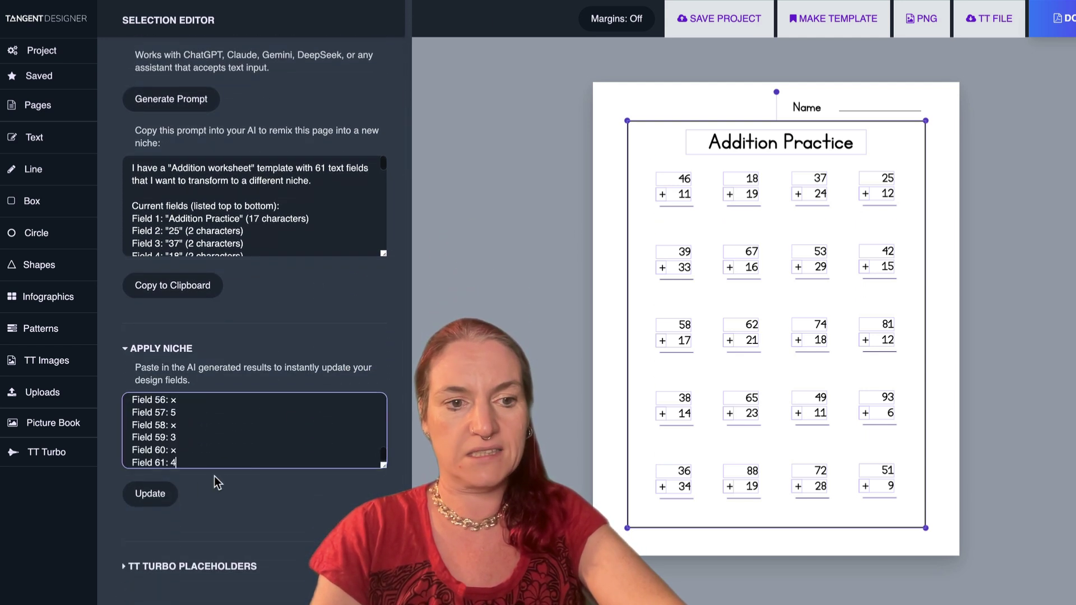
click(150, 494)
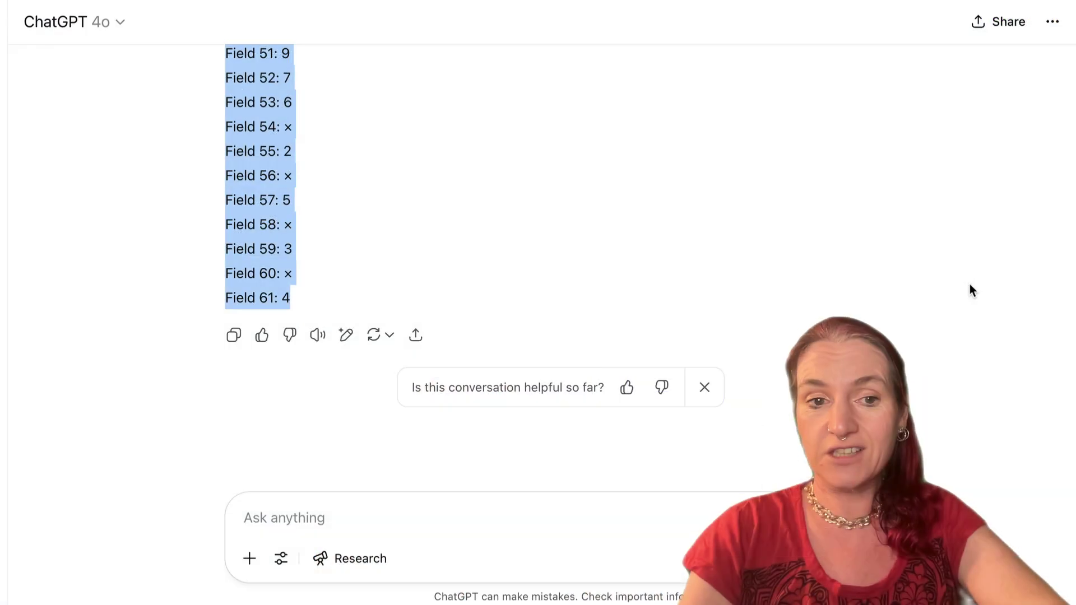
In ChatGPT, request "fractions now please" to get a fraction version of the worksheet fields
click(328, 514)
text(fractions now please)
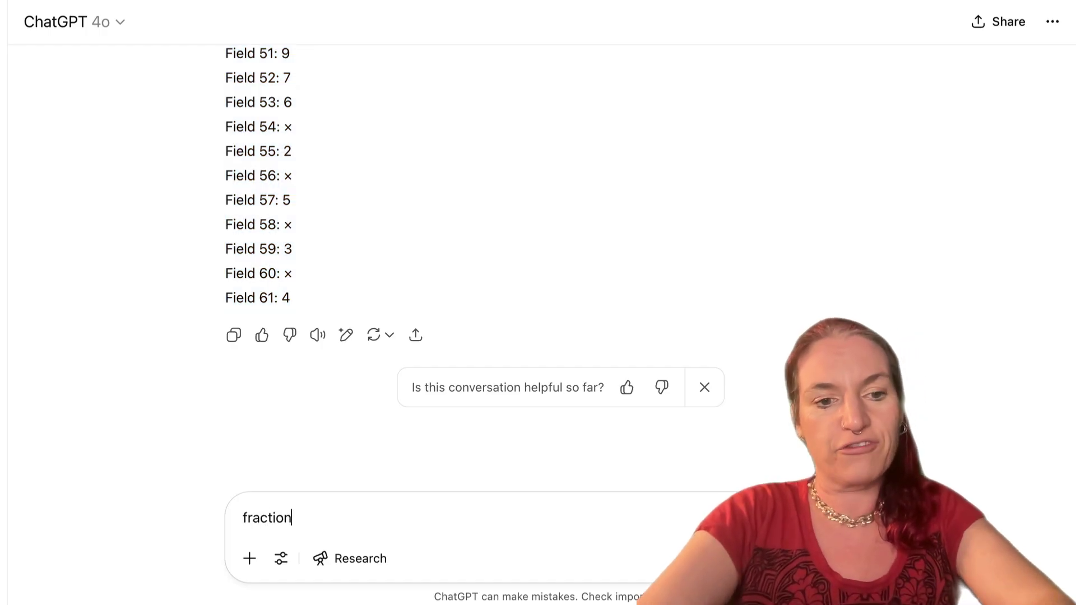
key(Return)
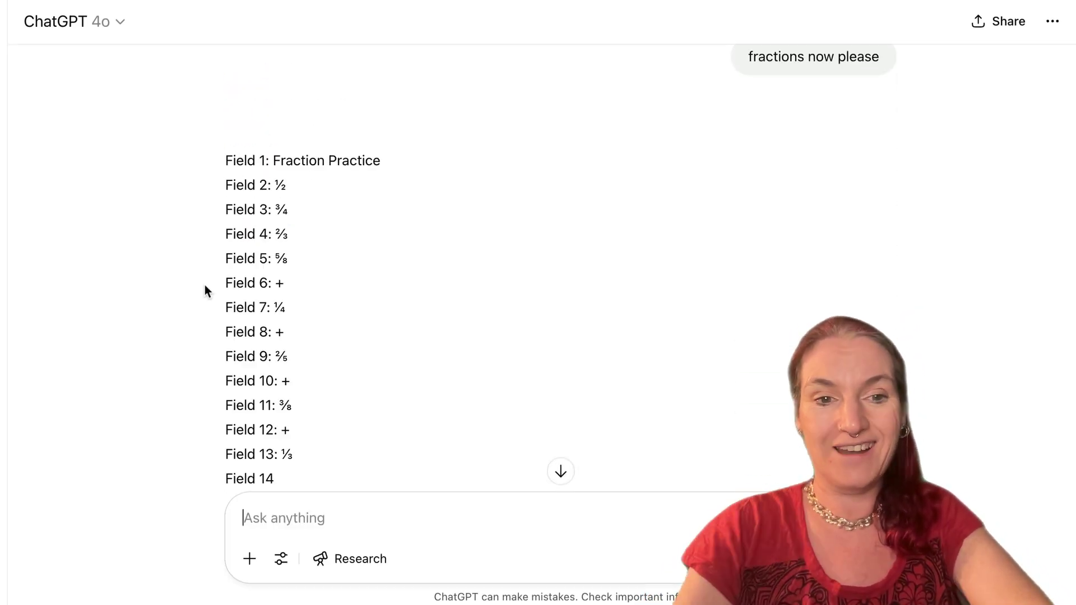
Select and copy the complete fraction field list, from Field 1 through Field 61
drag(227, 157, 243, 281)
scroll(290, 342, down, 10)
scroll(290, 342, down, 4)
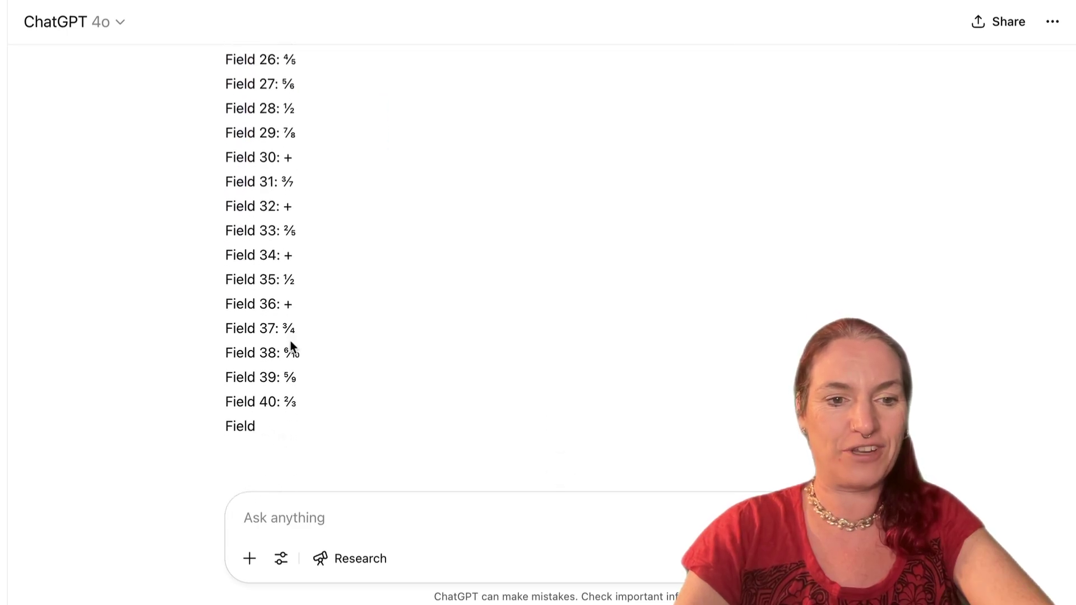
scroll(290, 341, down, 4)
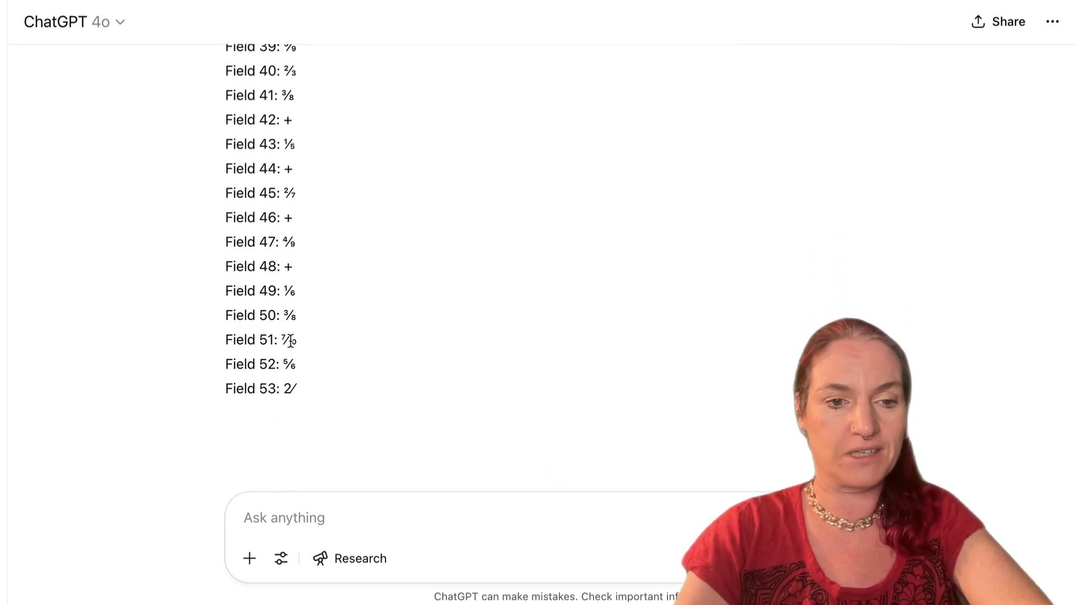
drag(226, 178, 245, 299)
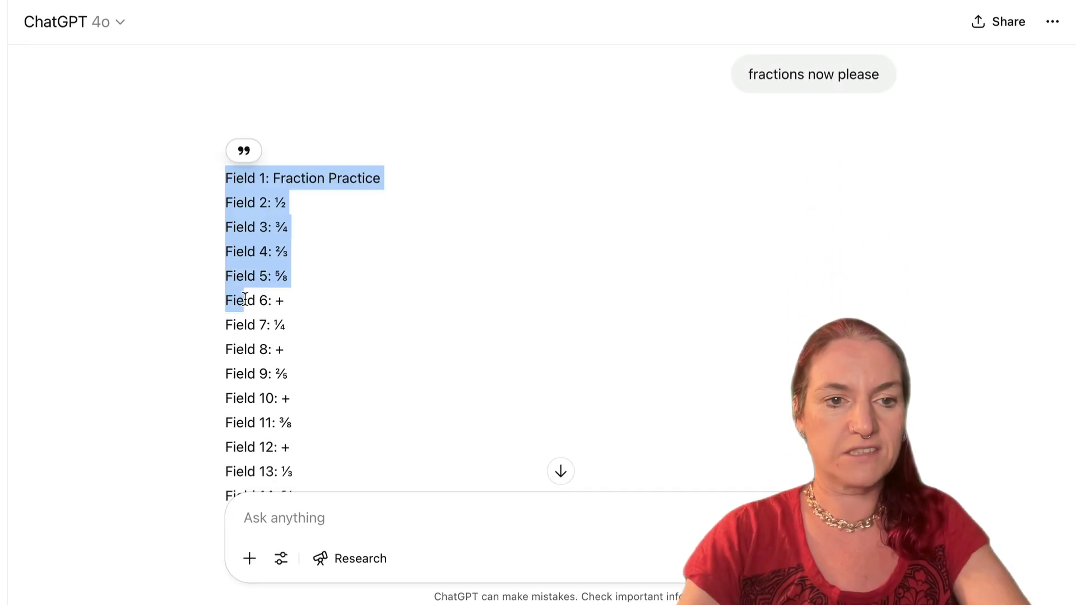
scroll(245, 297, down, 20)
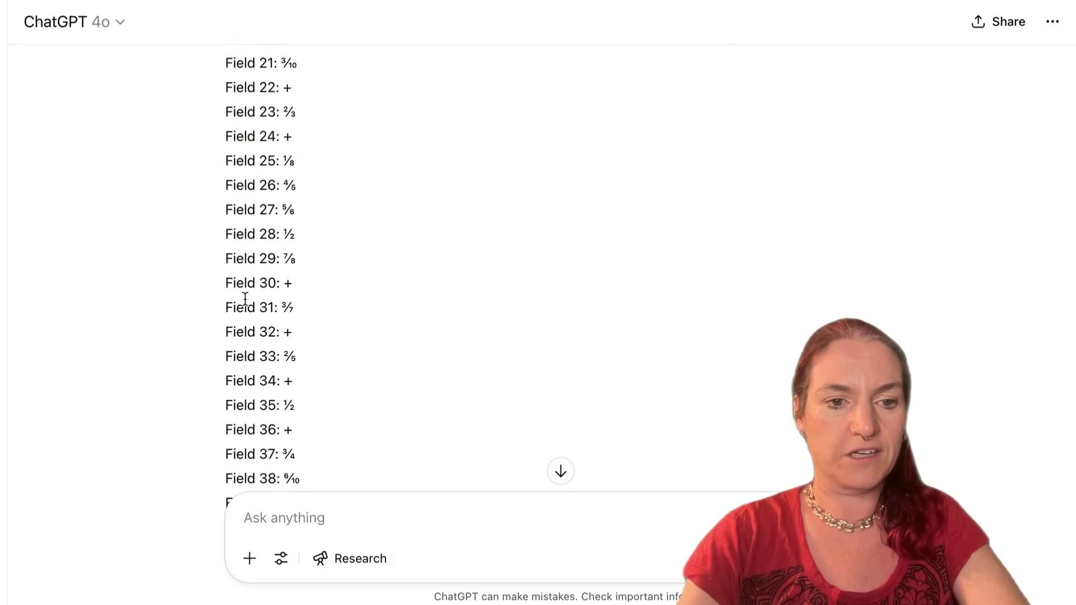
shift+click(306, 348)
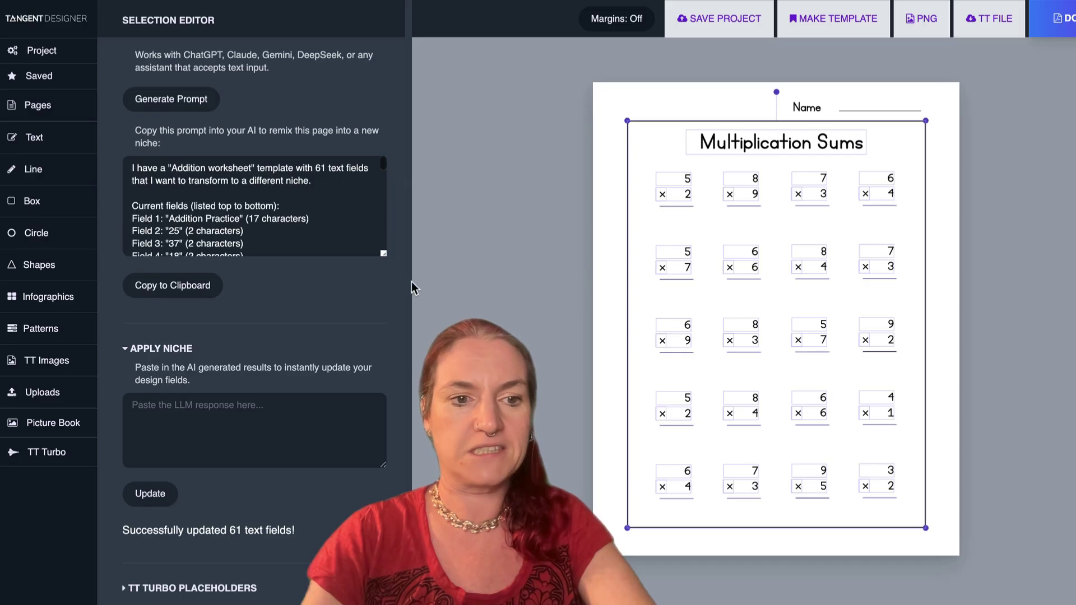
In Tangent Designer, apply the copied fraction list to the Multiplication Sums page and deselect its content
click(257, 428)
key(ctrl+v)
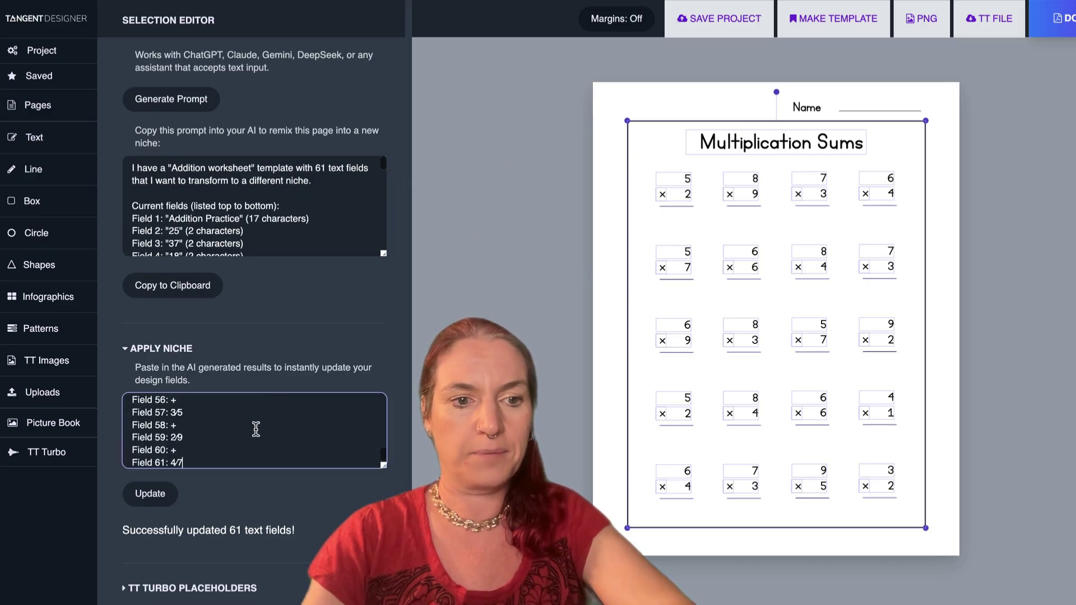
click(161, 495)
click(617, 249)
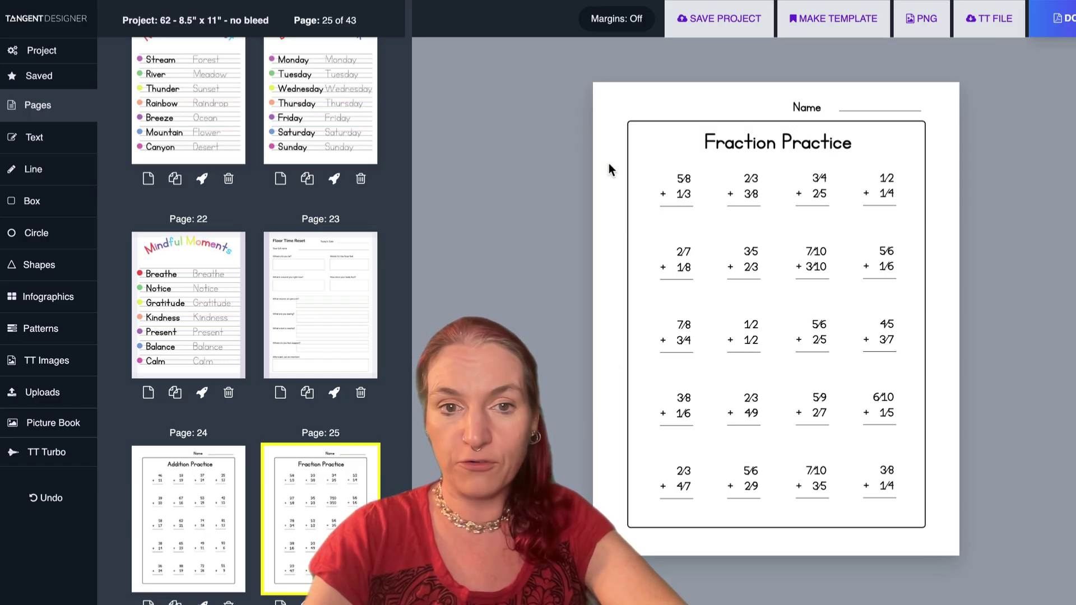
Select the sums on the Fraction Practice page, excluding the title, and change their font to one with properly formed fractions
drag(609, 164, 937, 507)
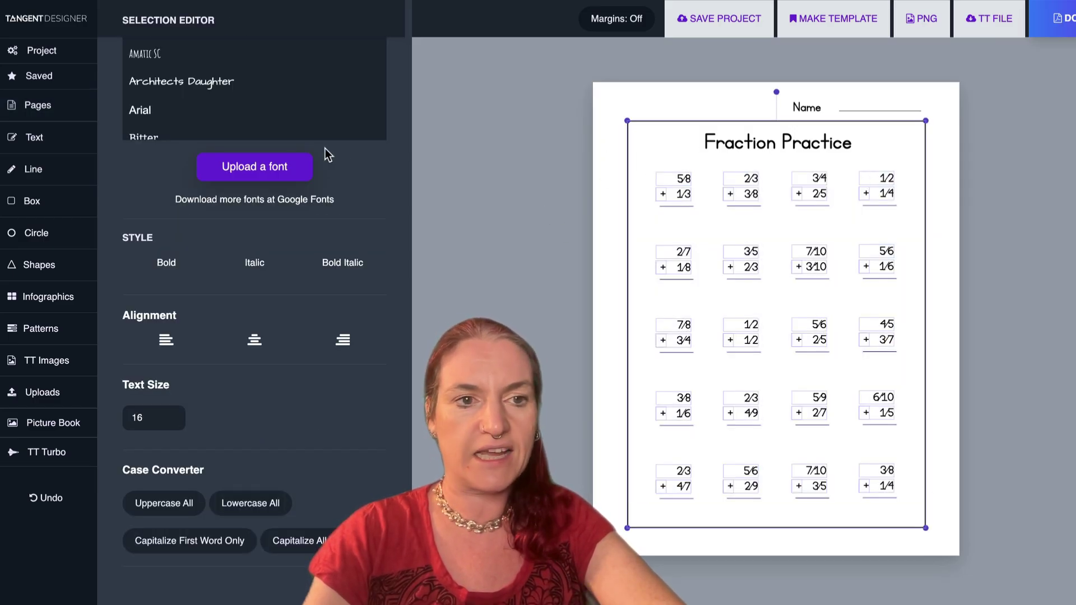
scroll(162, 112, down, 2)
click(162, 104)
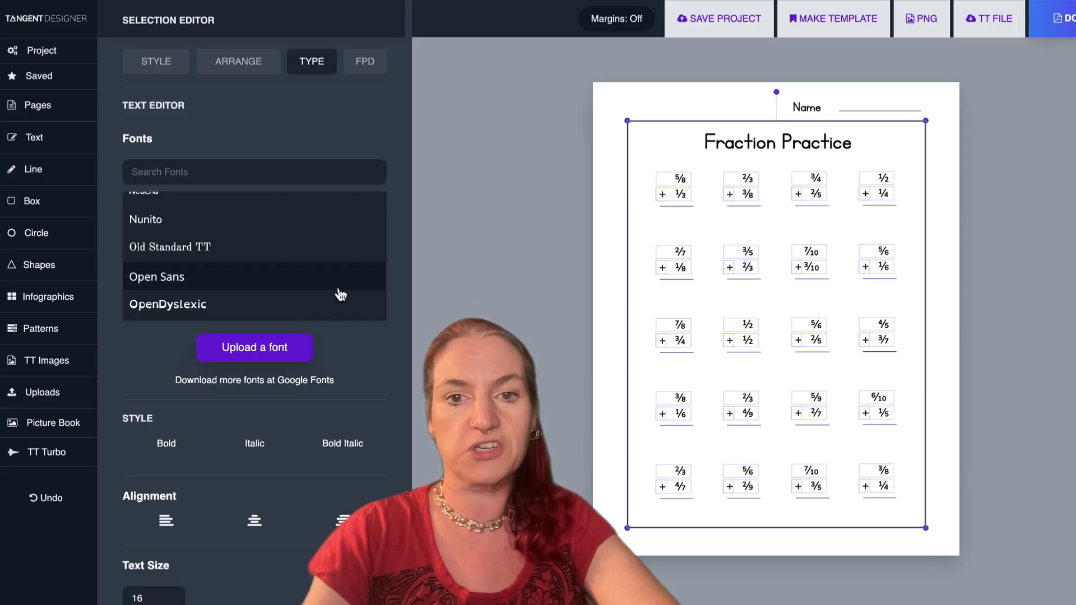
Increase the text size of the selected fraction sums to 21 and deselect them
scroll(336, 295, down, 3)
scroll(286, 487, down, 3)
click(170, 439)
click(170, 439)
click(170, 439)
click(171, 438)
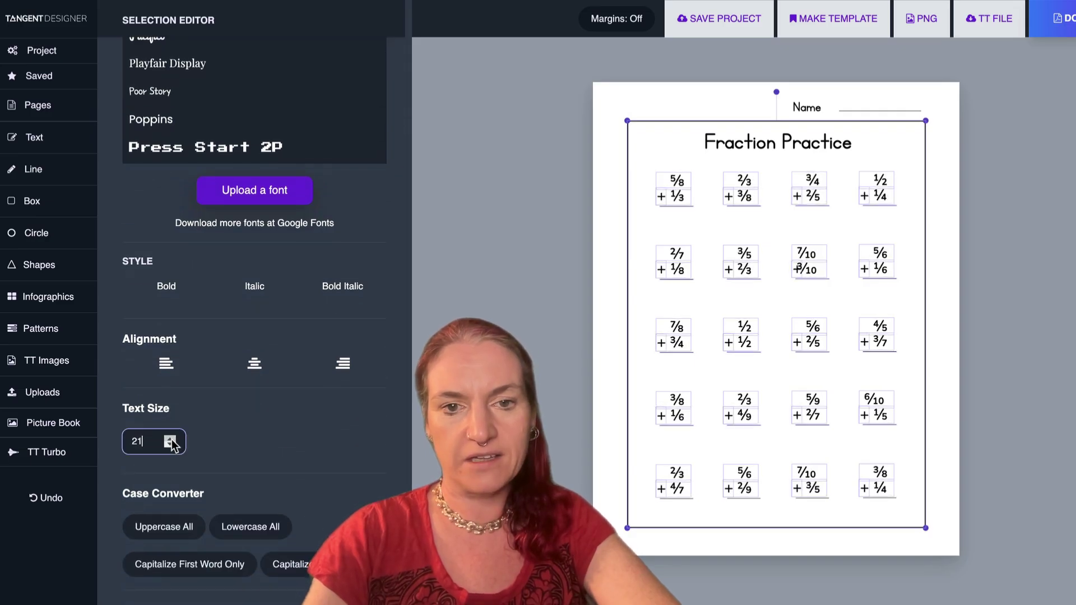
click(492, 297)
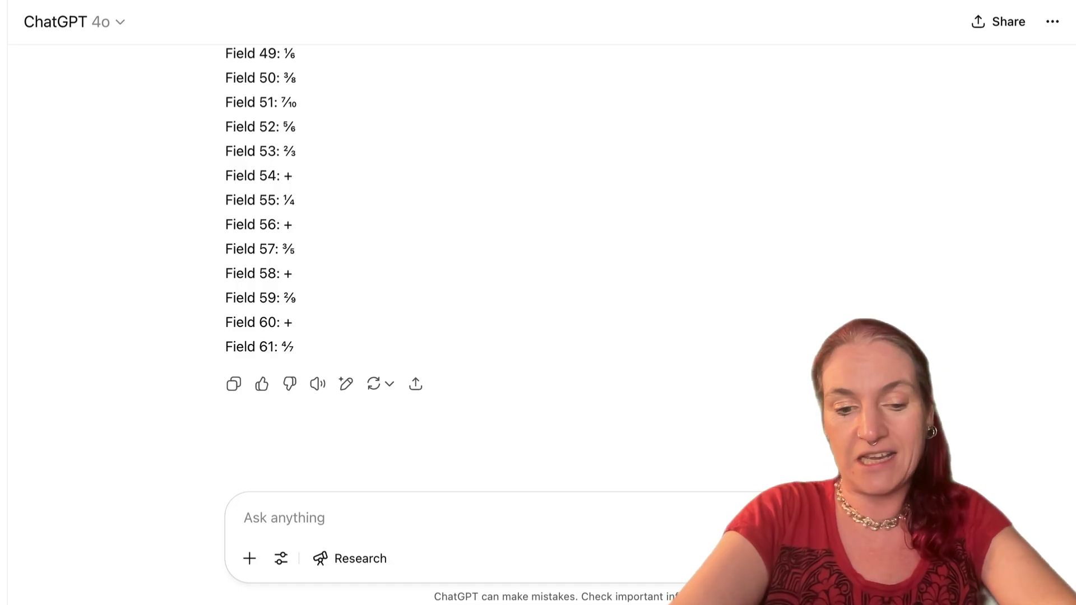
In ChatGPT, send "great, another page of fresh fraction problems please. For grade 6. Mix subtracting and adding fractions"
text(great, )
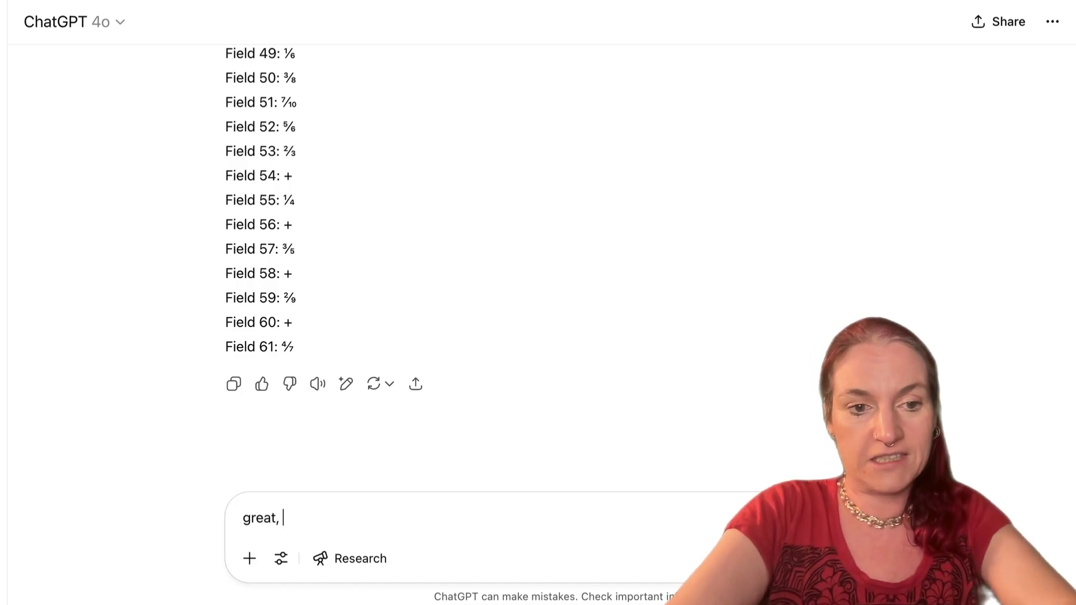
text(another page of fresh fraction problems please. For grade 6)
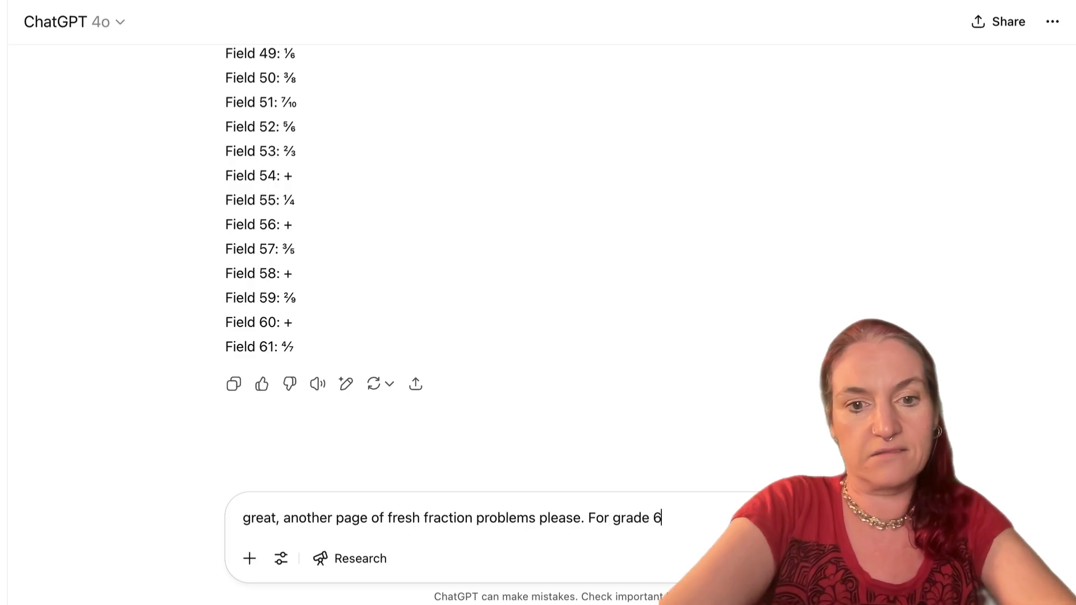
text(. )
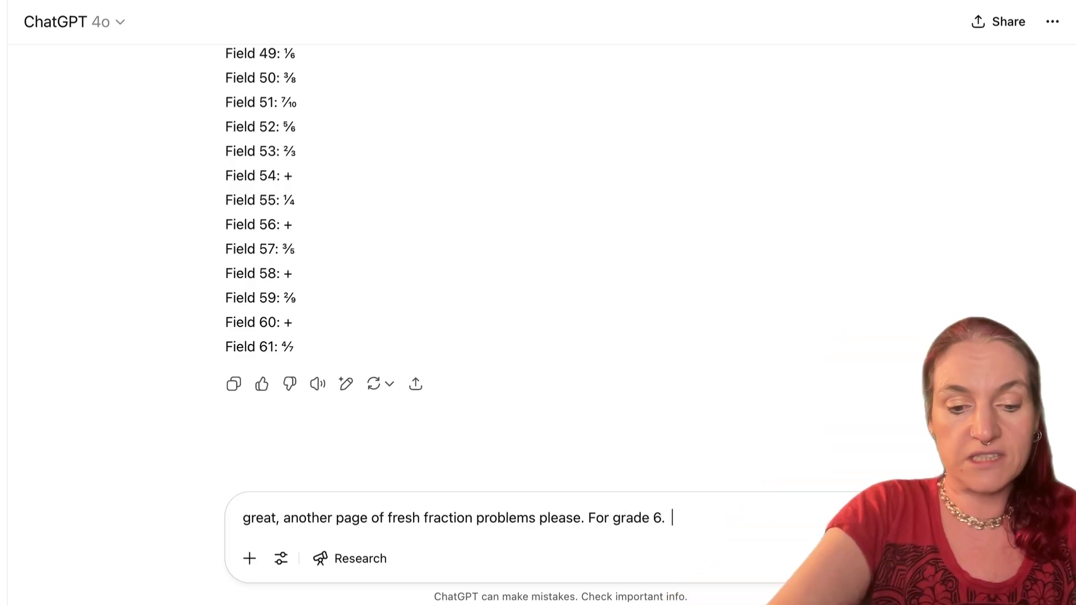
text(Mix)
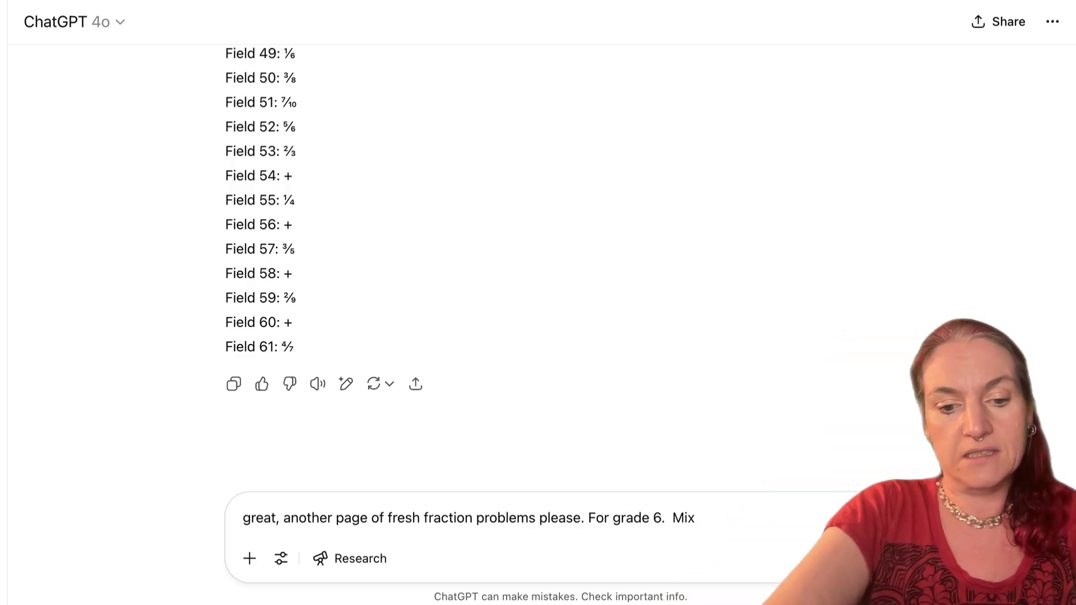
text( subtracting and a)
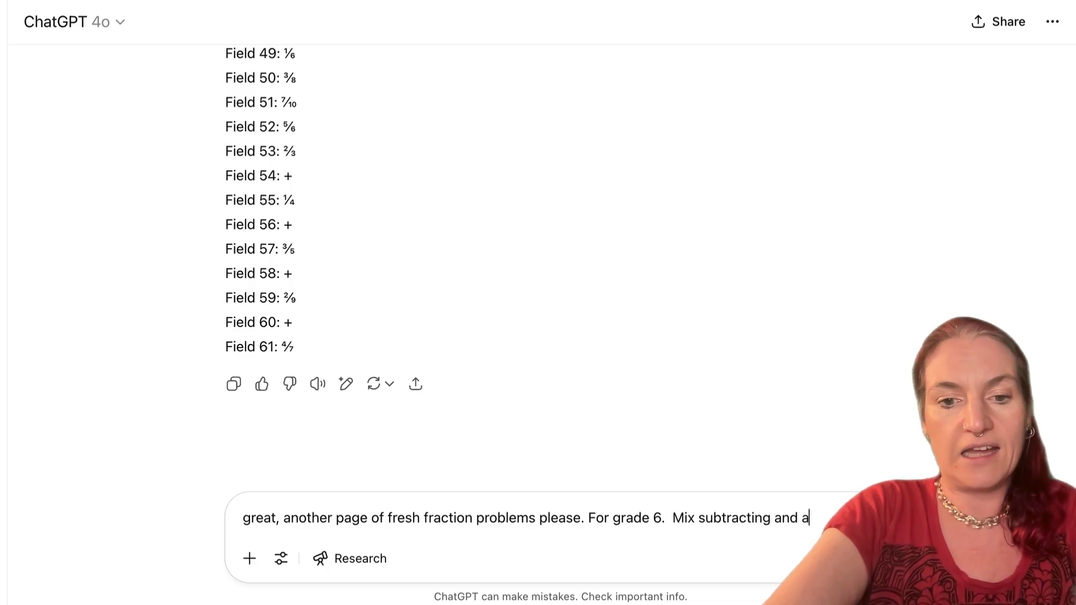
text(dding fractions)
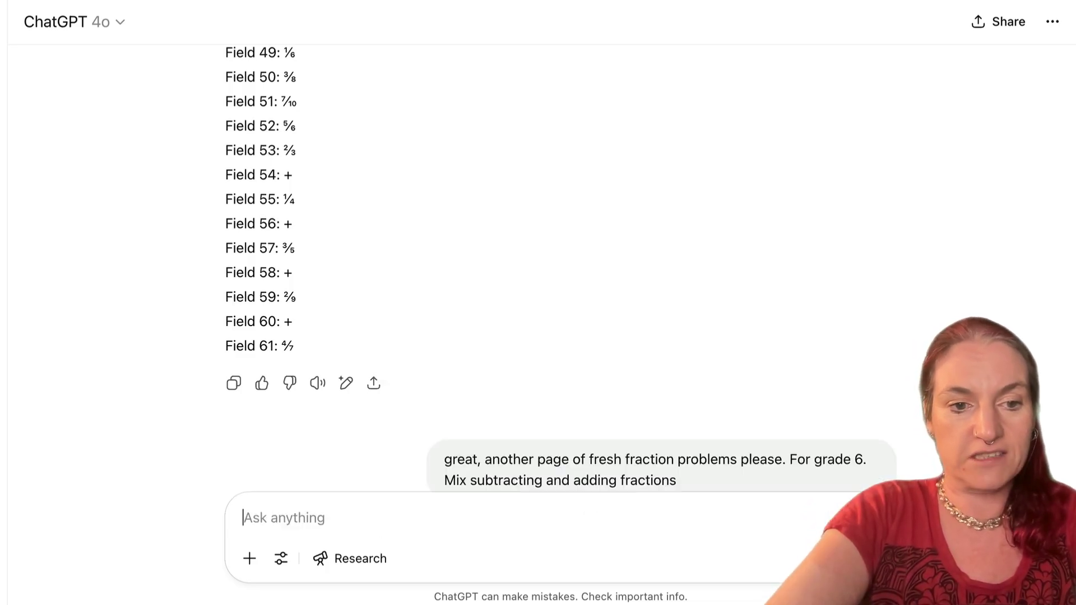
Select the complete field list of mixed addition and subtraction fraction problems in ChatGPT's newest reply and copy it
key(Return)
drag(224, 263, 226, 361)
scroll(235, 353, down, 15)
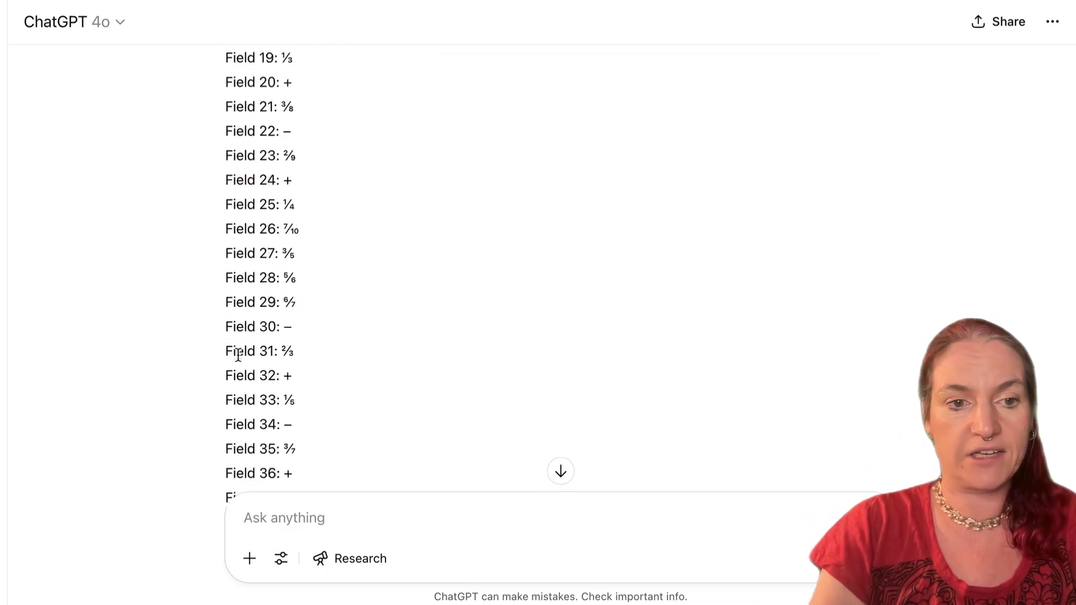
scroll(237, 355, down, 10)
shift+click(317, 338)
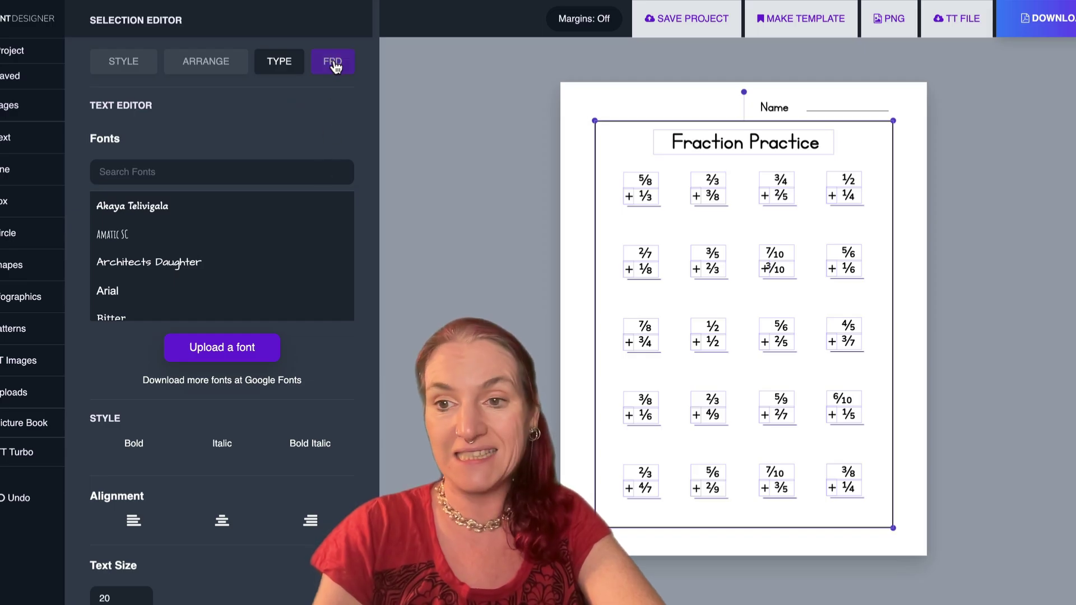
In Tangent Designer, apply the copied mixed fraction list as the new niche content of the Fraction Practice page
click(333, 62)
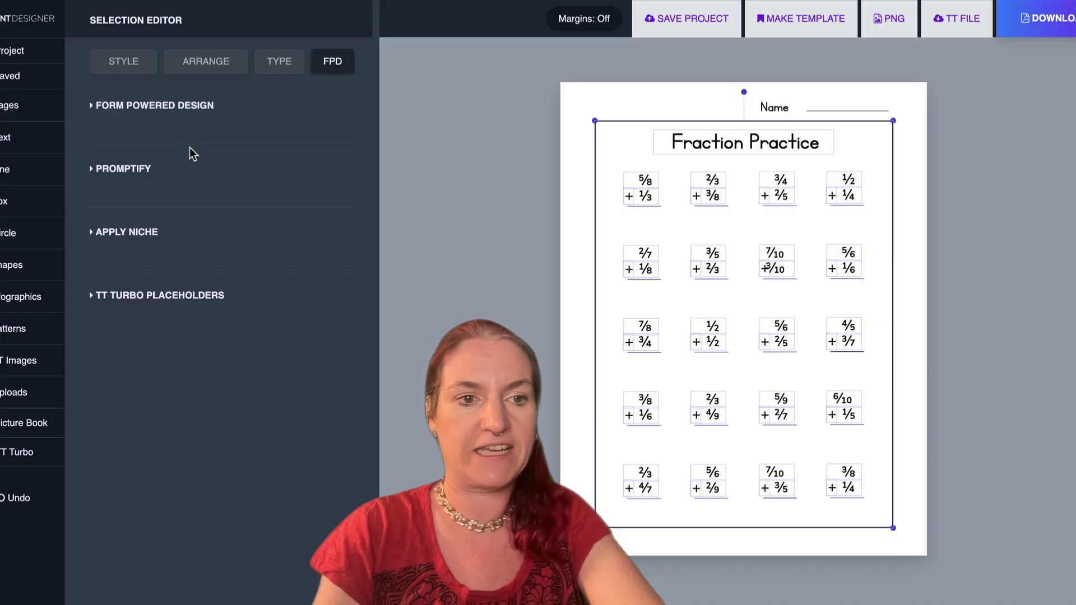
click(110, 234)
click(163, 310)
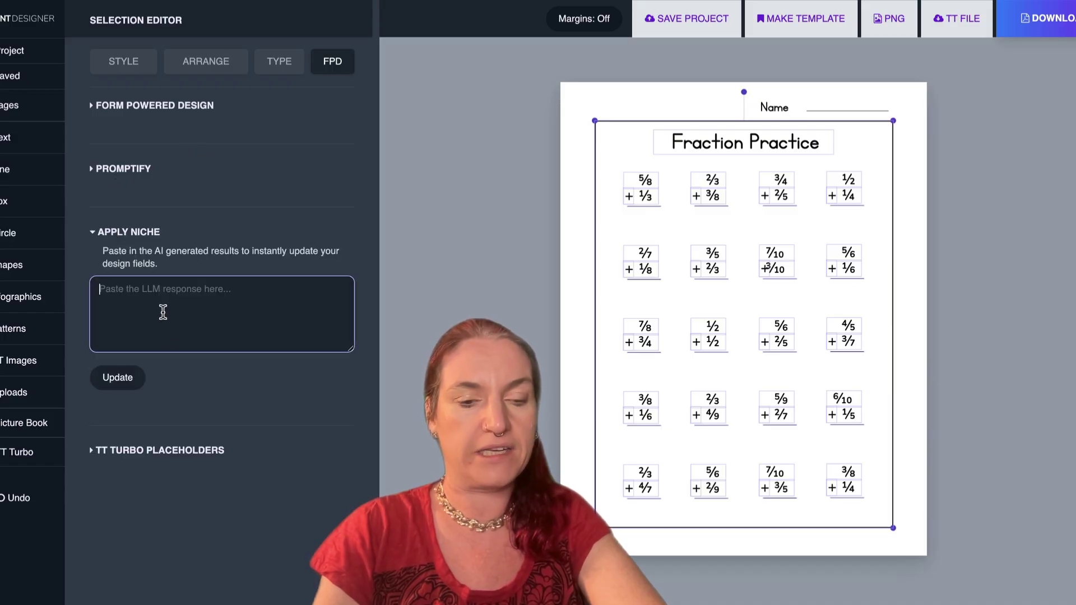
key(ctrl+v)
click(117, 377)
click(8, 105)
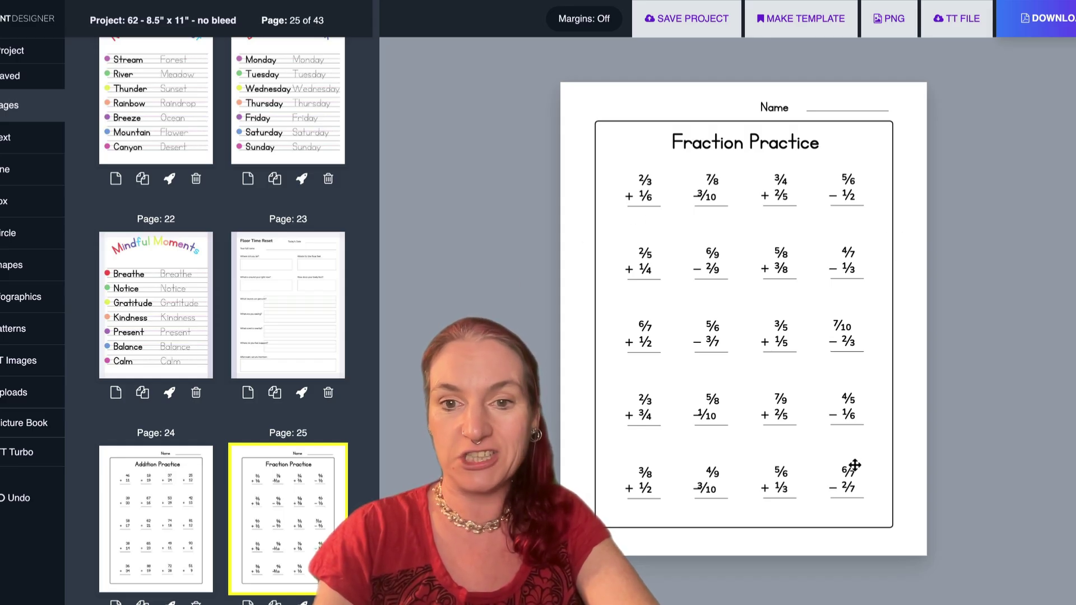
Select the misaligned 3/10, 1/10, 7/10 and bottom-row 3/10 fractions together and nudge them to the right and slightly down
click(709, 197)
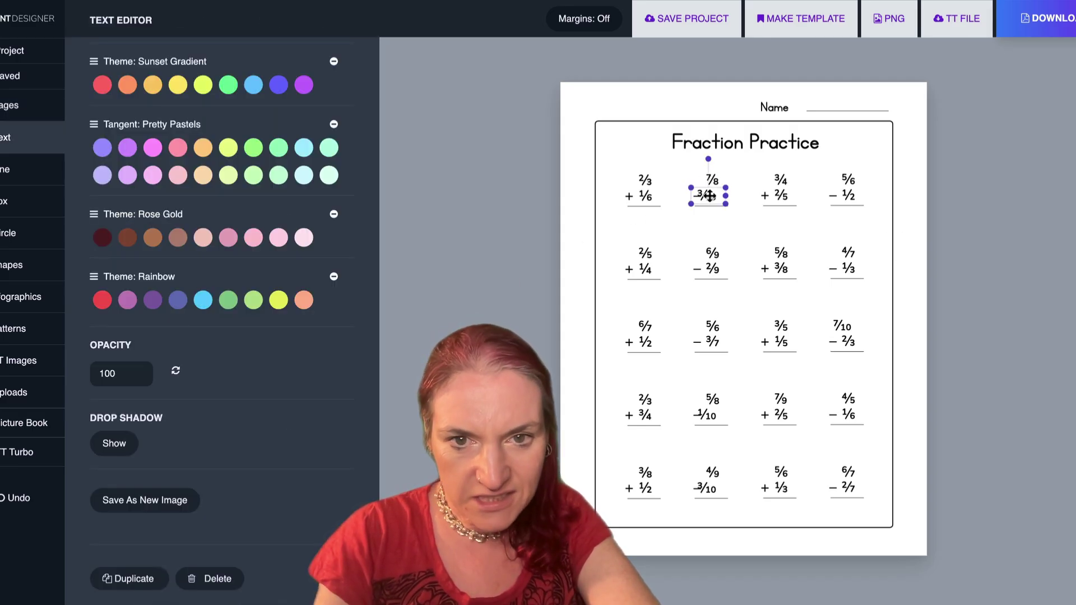
shift+click(709, 418)
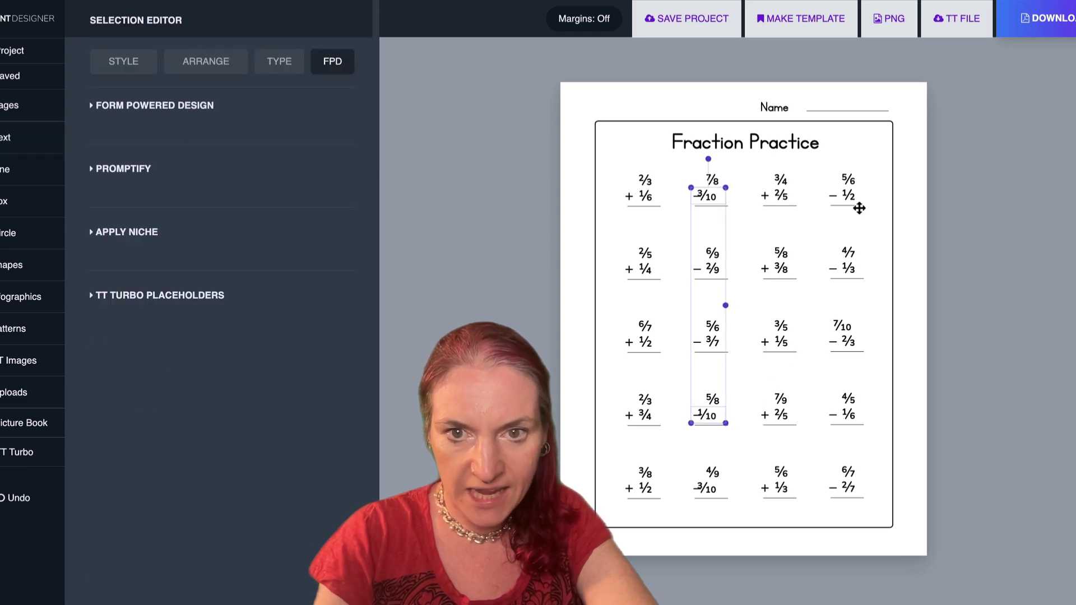
shift+click(843, 323)
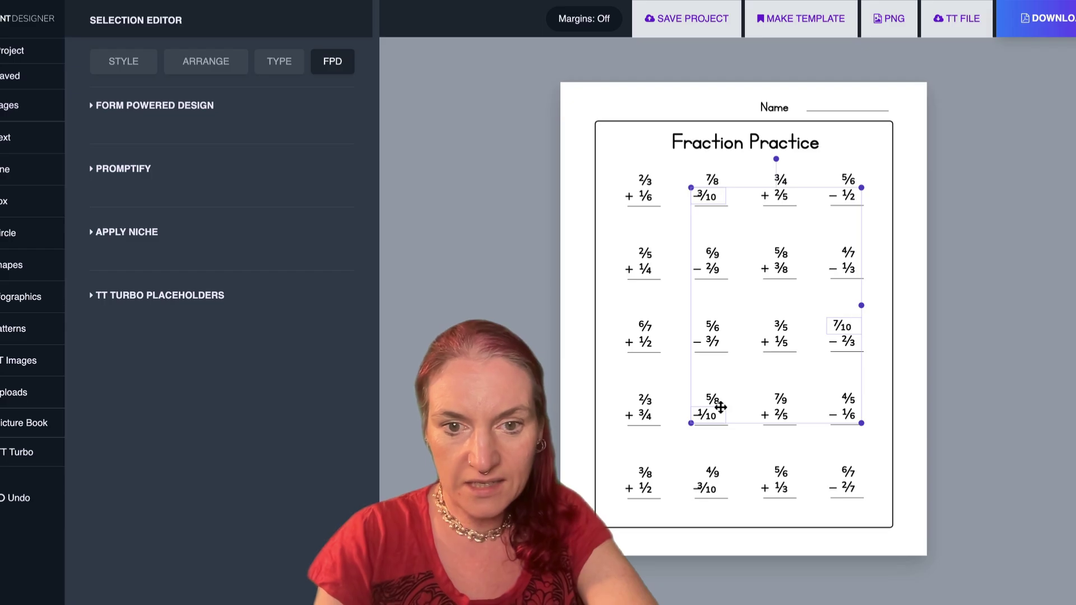
shift+click(707, 489)
key(Right)
key(Right)
key(Right)
key(Right)
key(Right)
key(Right)
key(Right)
key(Right)
key(Right)
key(Right)
key(Right)
key(Right)
key(Right)
key(Right)
key(Down)
key(Down)
key(Down)
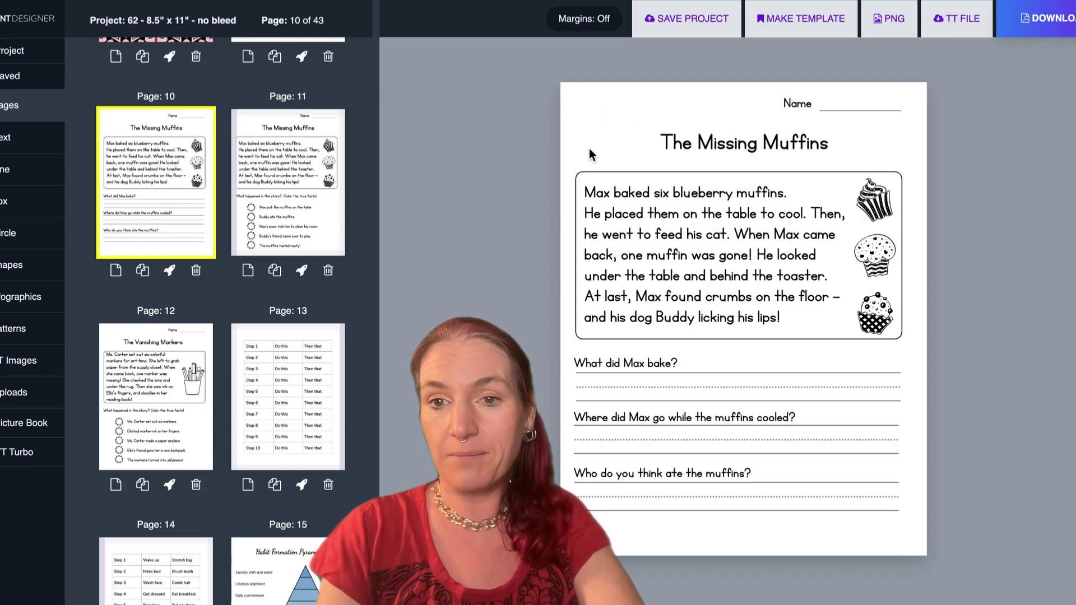
Examine the title and top cupcake image on The Missing Muffins page and browse the Candy category of the image library
click(743, 147)
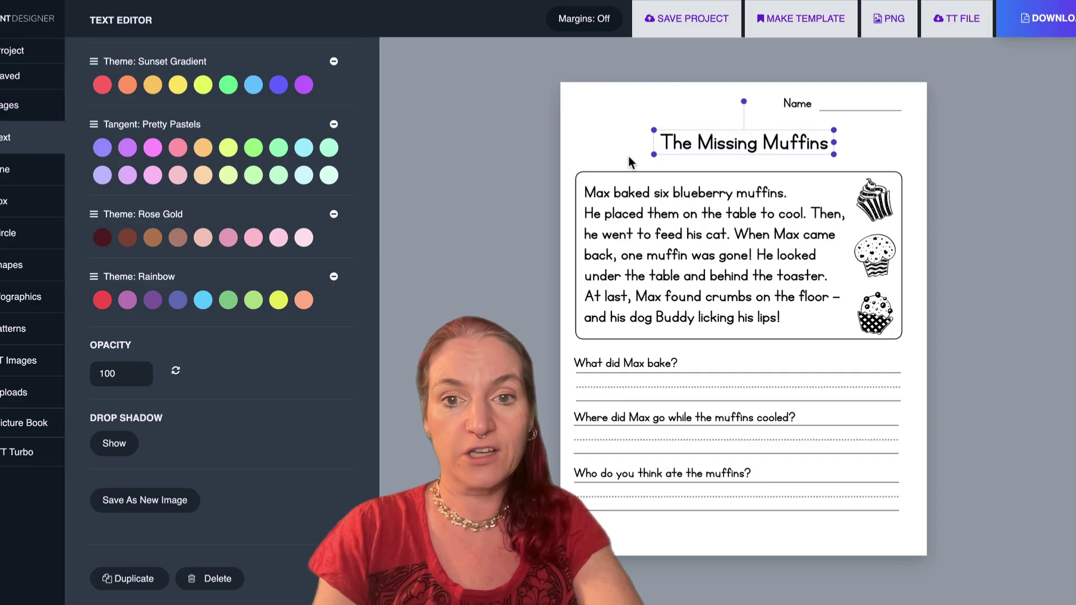
click(889, 197)
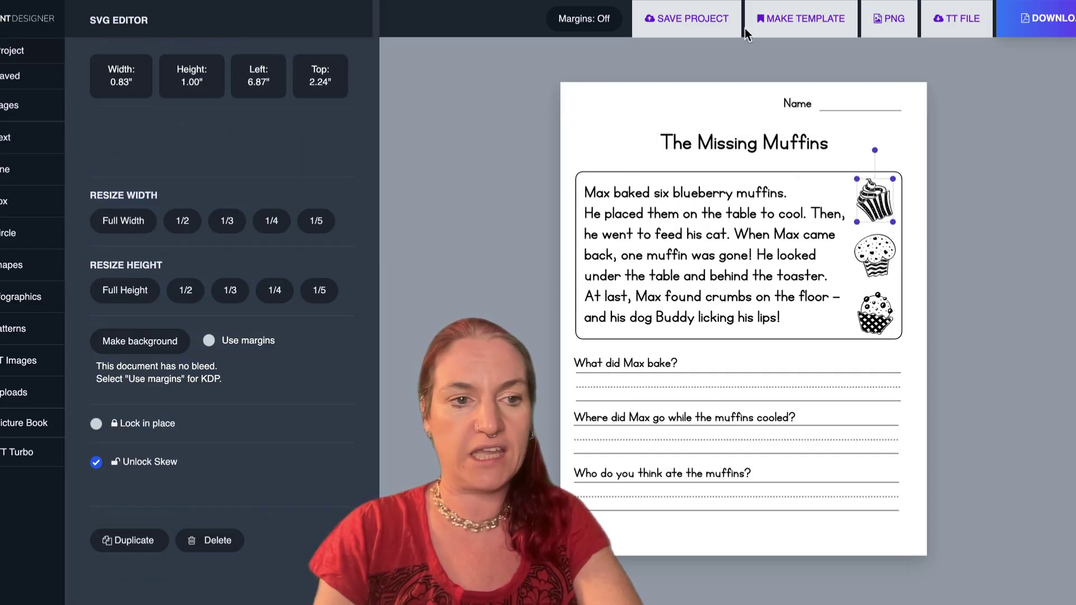
click(33, 361)
scroll(224, 336, up, 10)
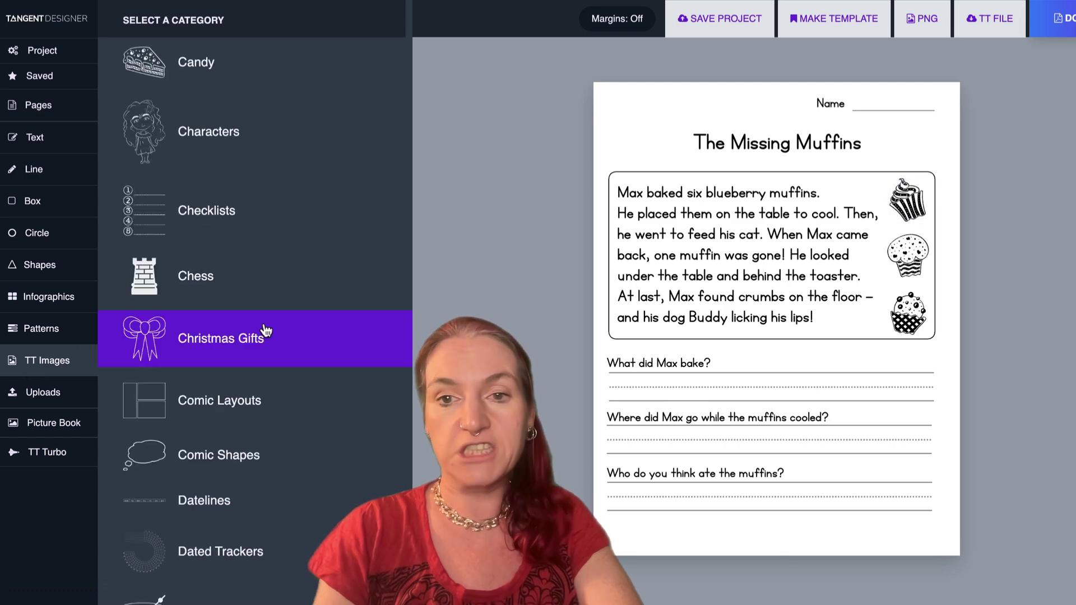
click(196, 66)
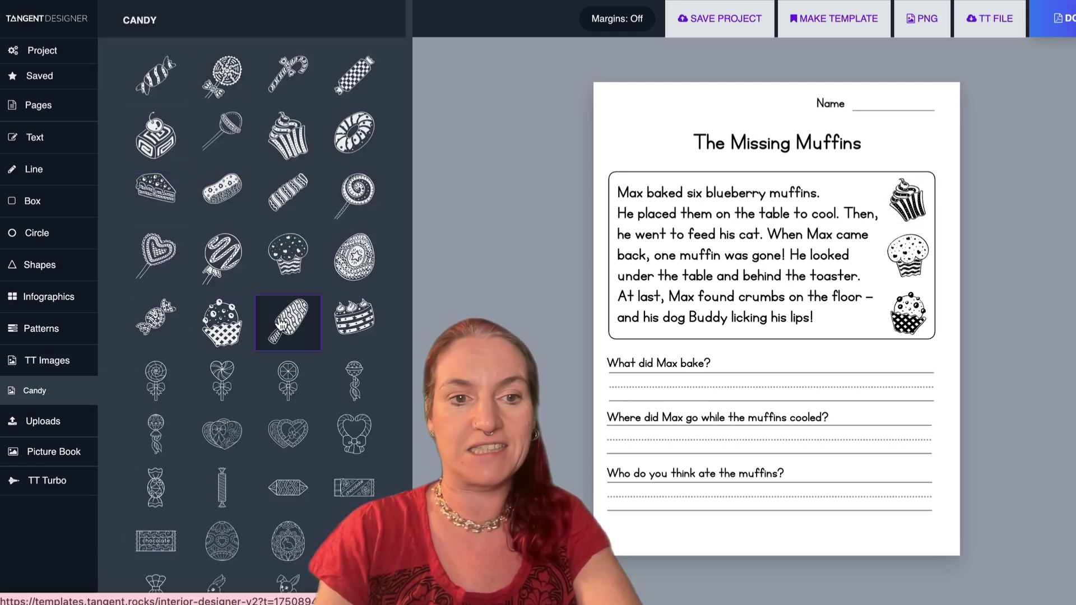
Select the contents of The Missing Muffins page and generate a Promptify prompt with the template title "Comprehension Story"
drag(593, 116, 933, 539)
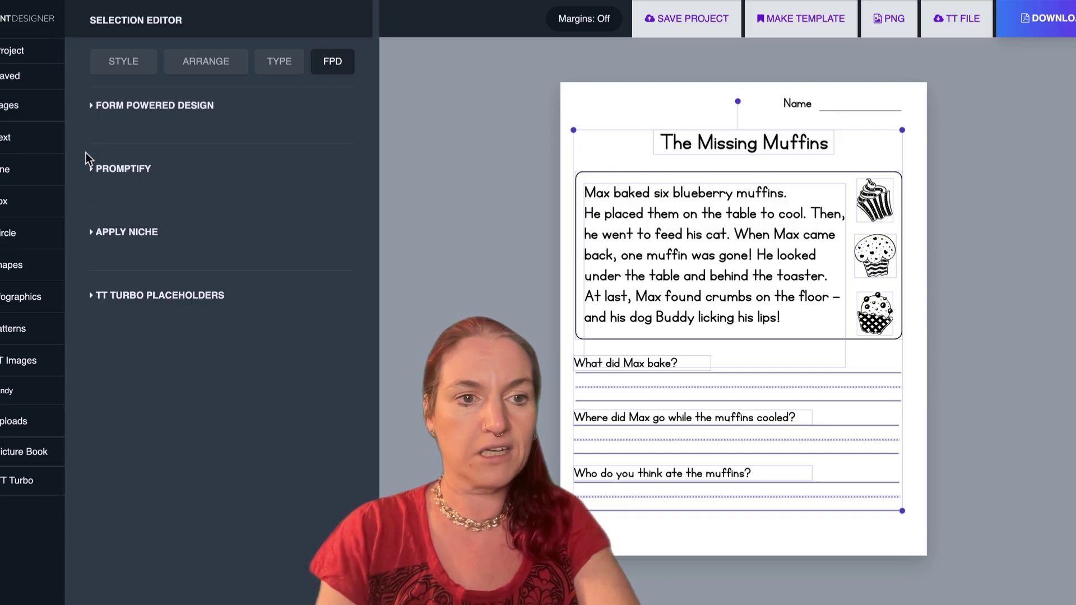
click(116, 169)
click(165, 227)
text(Co)
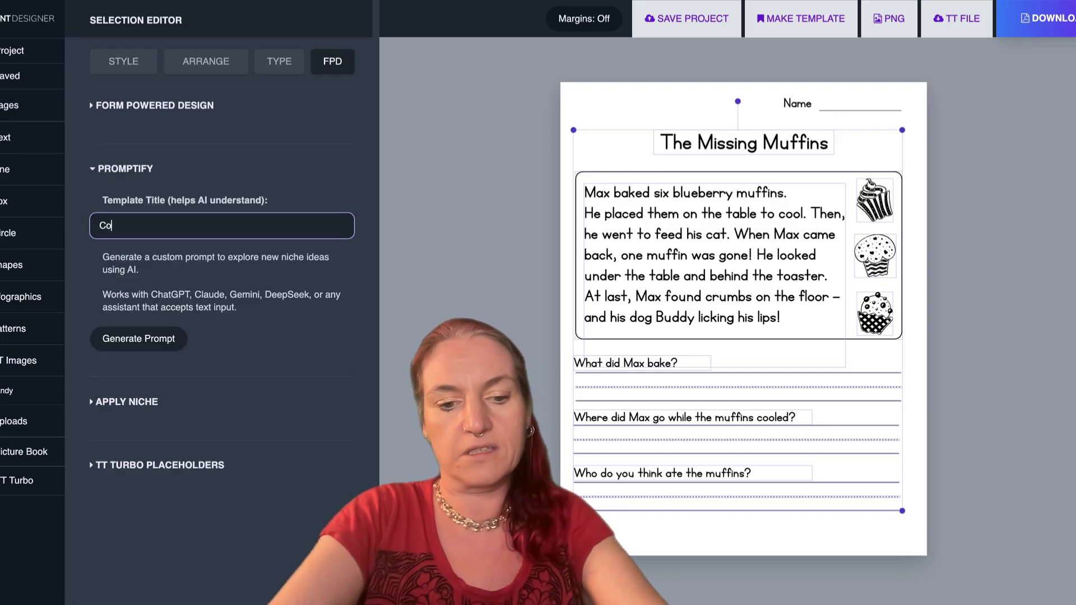
text(mprehension Story)
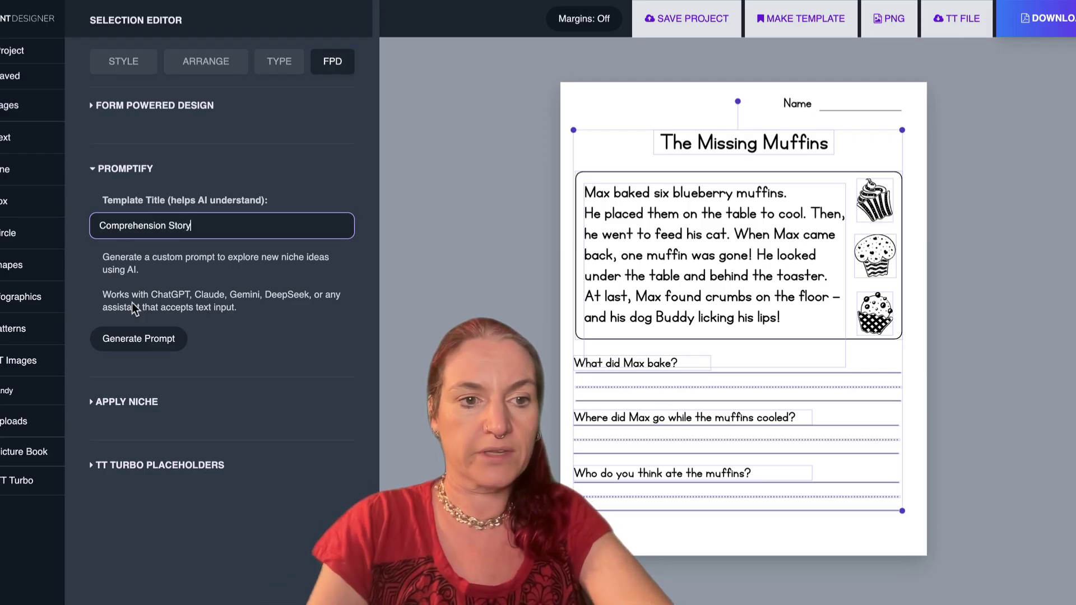
click(151, 336)
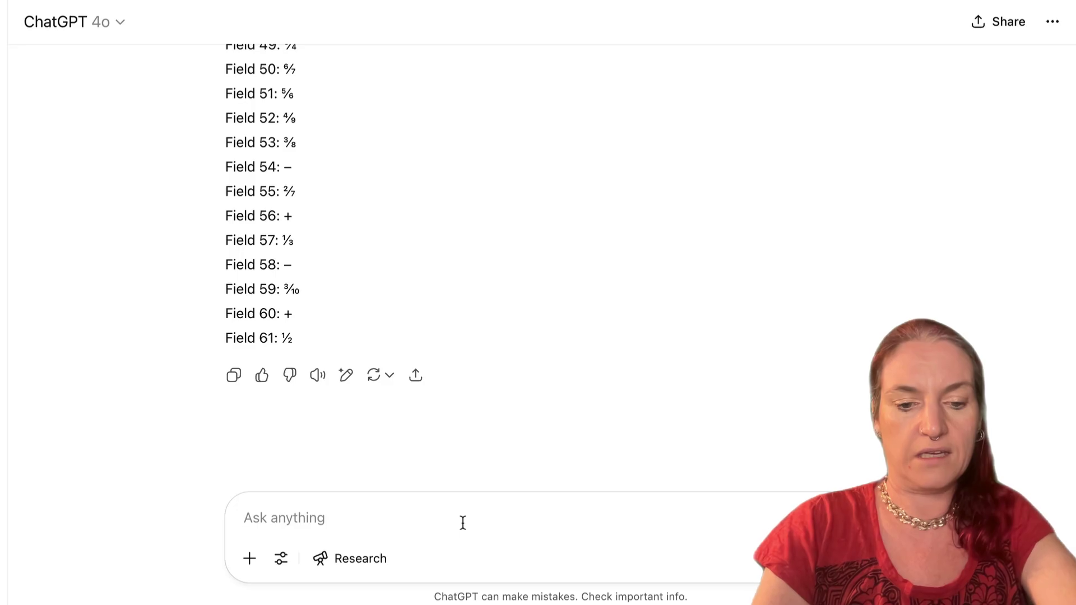
In ChatGPT, submit the Comprehension Story prompt and answer the niche question with "fantasy and magic moments"
key(ctrl+v)
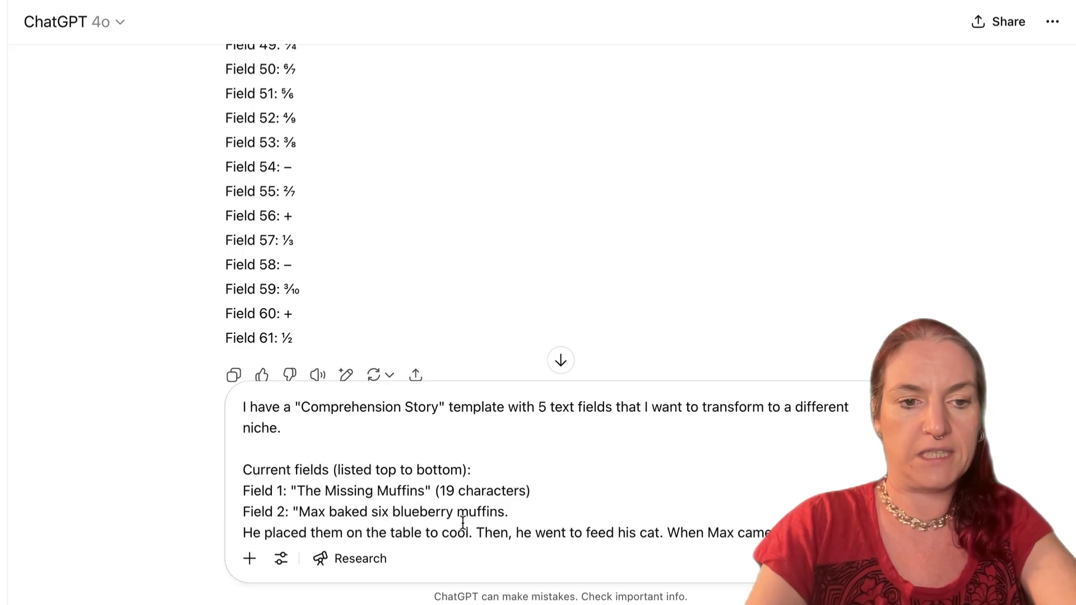
key(Return)
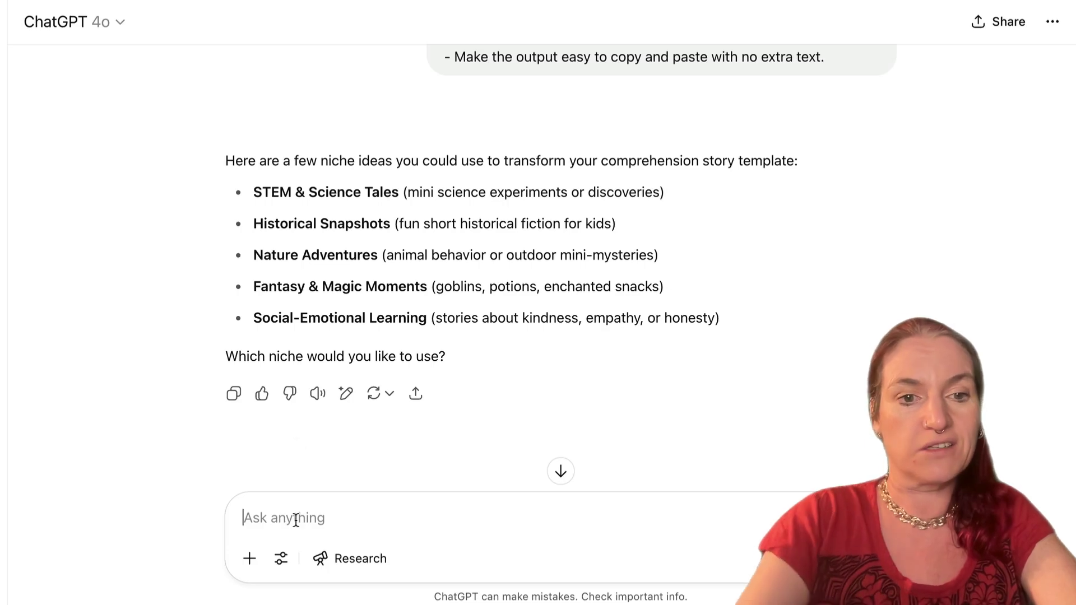
text(fantasy and magic moments)
key(Return)
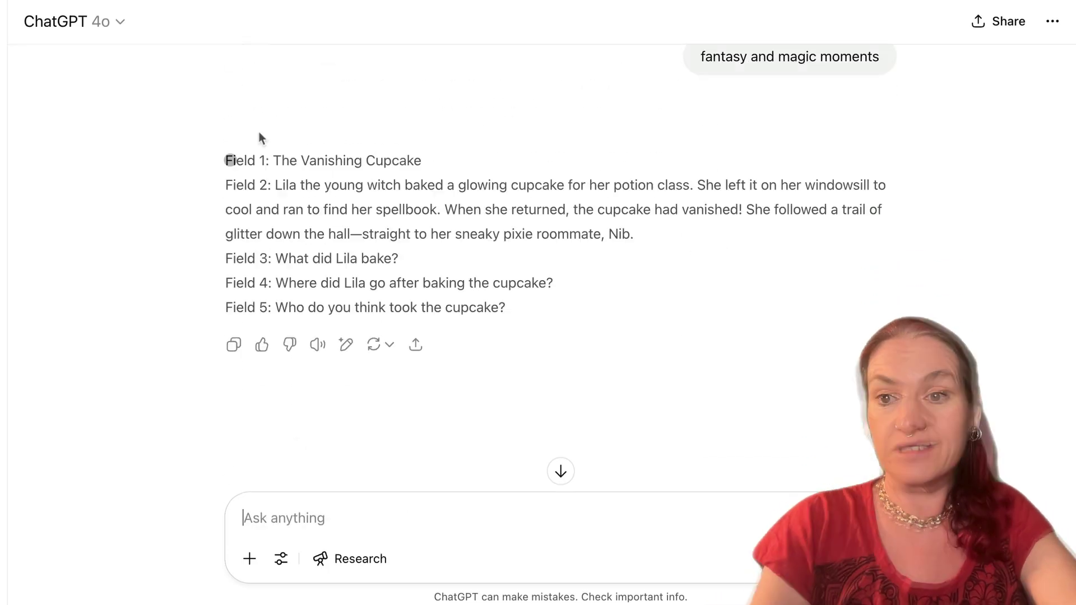
Copy the five generated story fields and apply them to the selected Missing Muffins page in Tangent Designer
drag(216, 161, 548, 318)
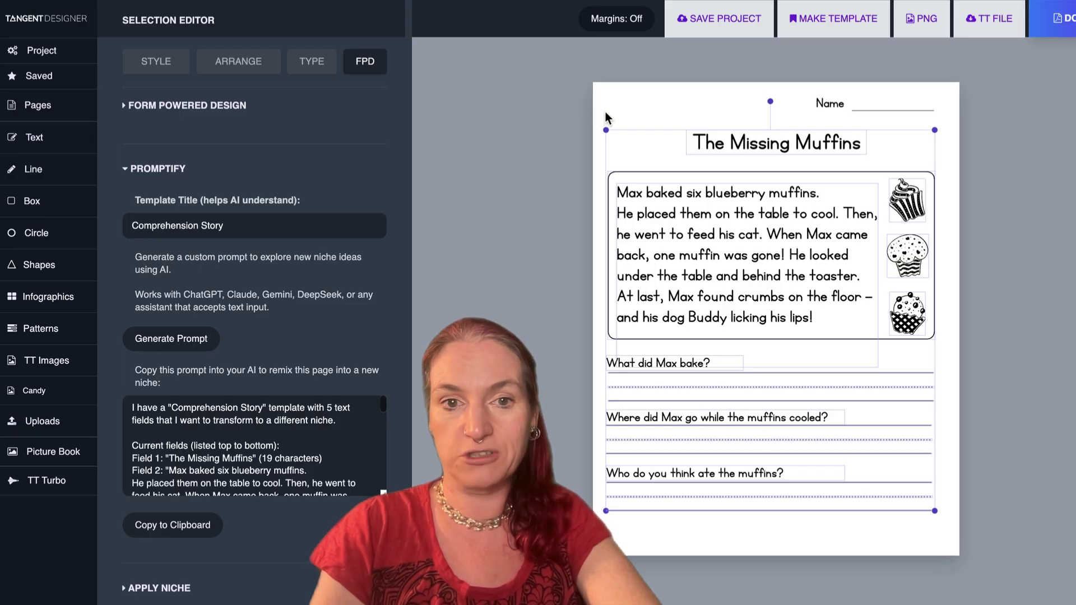
scroll(284, 264, down, 2)
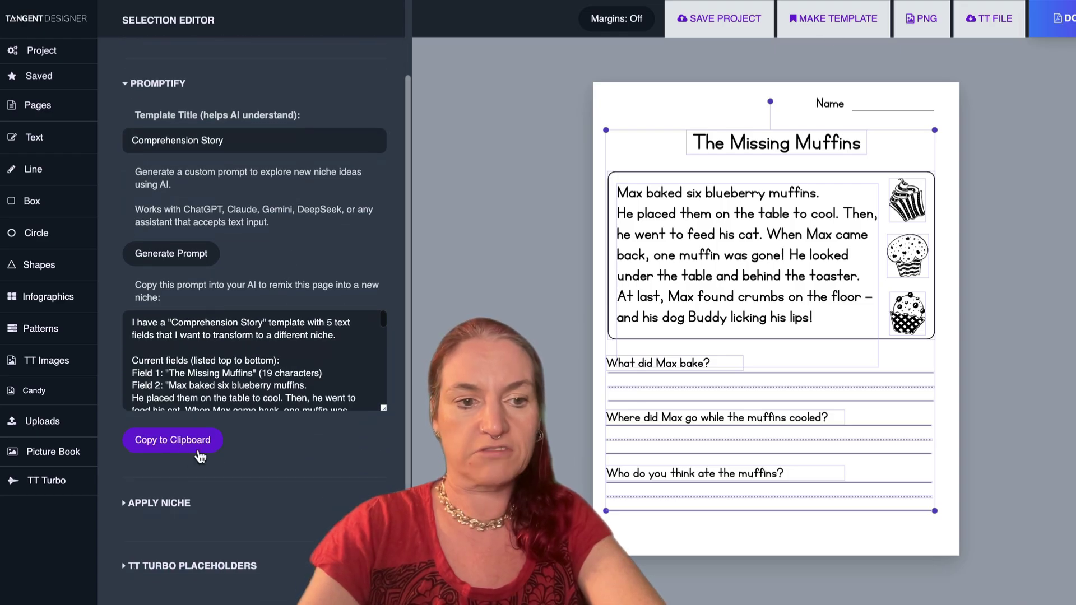
click(165, 505)
click(161, 559)
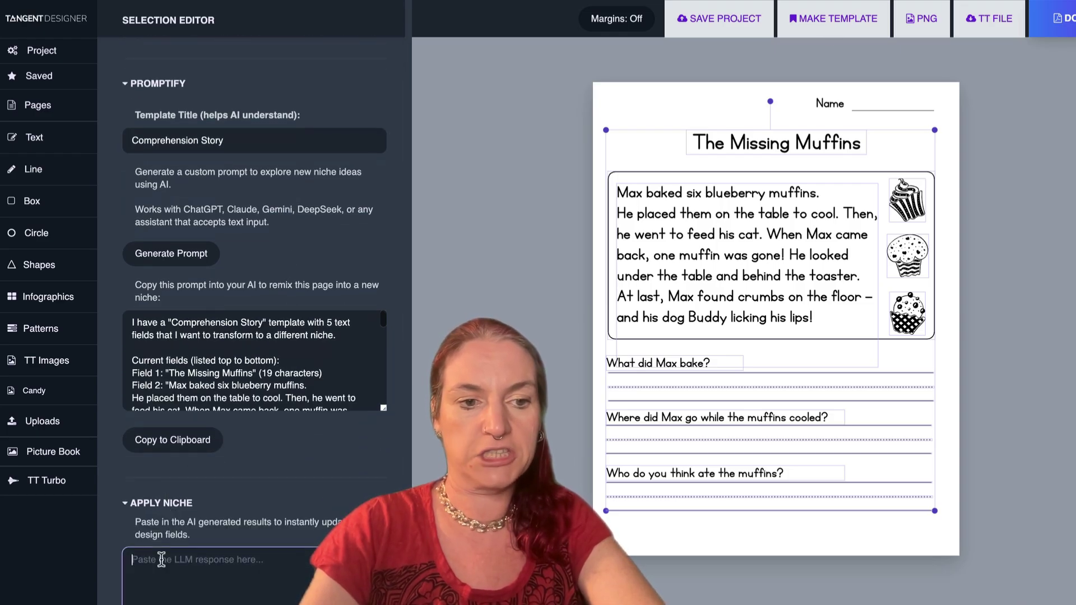
key(super+v)
scroll(141, 374, down, 3)
scroll(141, 373, down, 1)
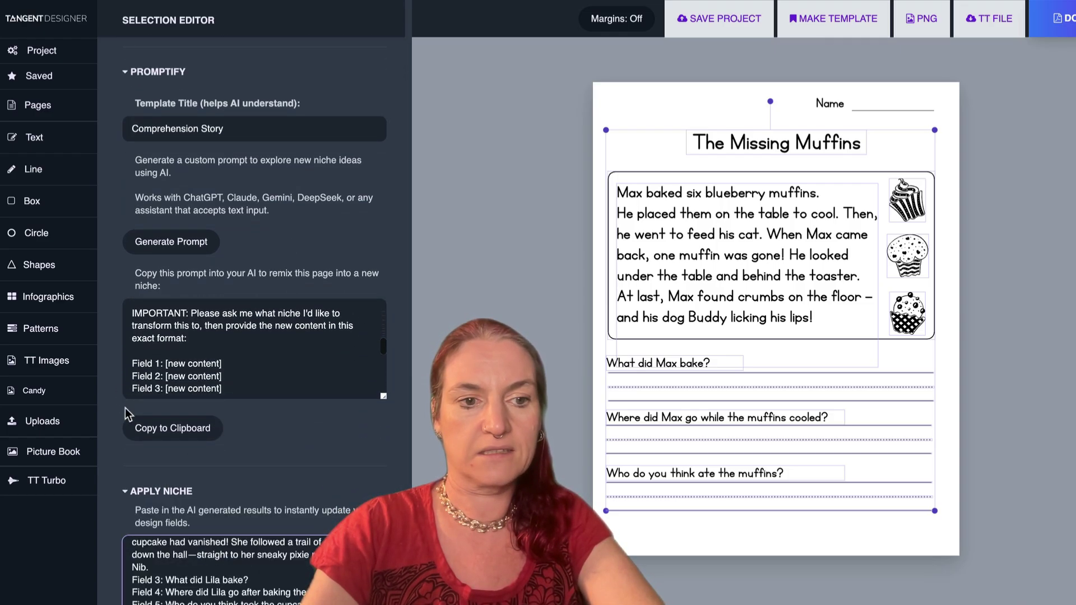
scroll(126, 408, down, 3)
click(168, 498)
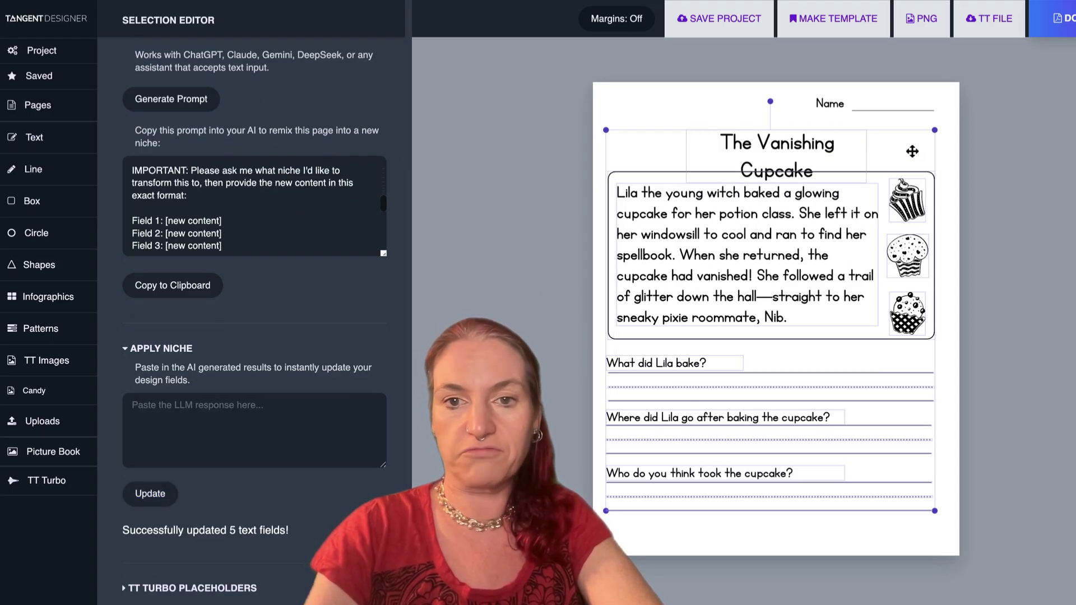
Widen the text box of the title "The Vanishing Cupcake" so that it fits on one line
click(949, 163)
click(801, 139)
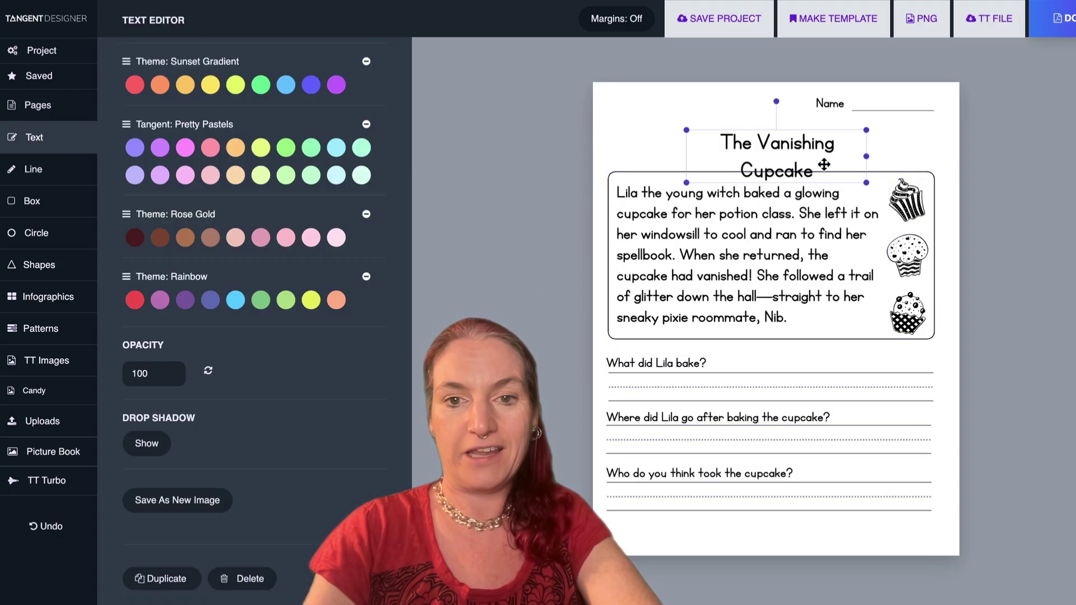
mouse_move(869, 156)
mouse_down()
mouse_move(932, 163)
mouse_move(871, 142)
mouse_up()
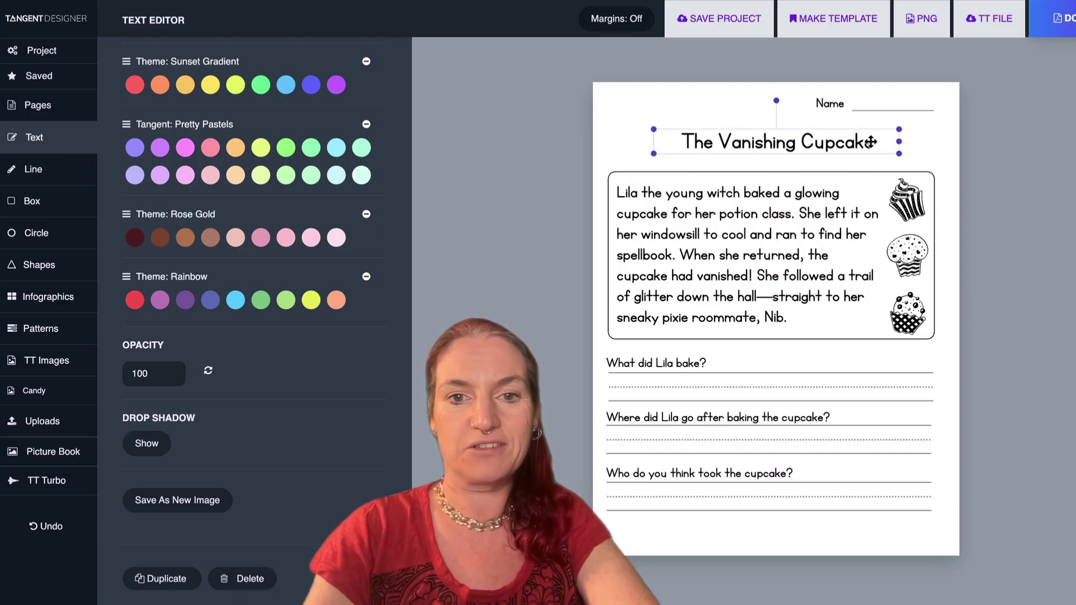
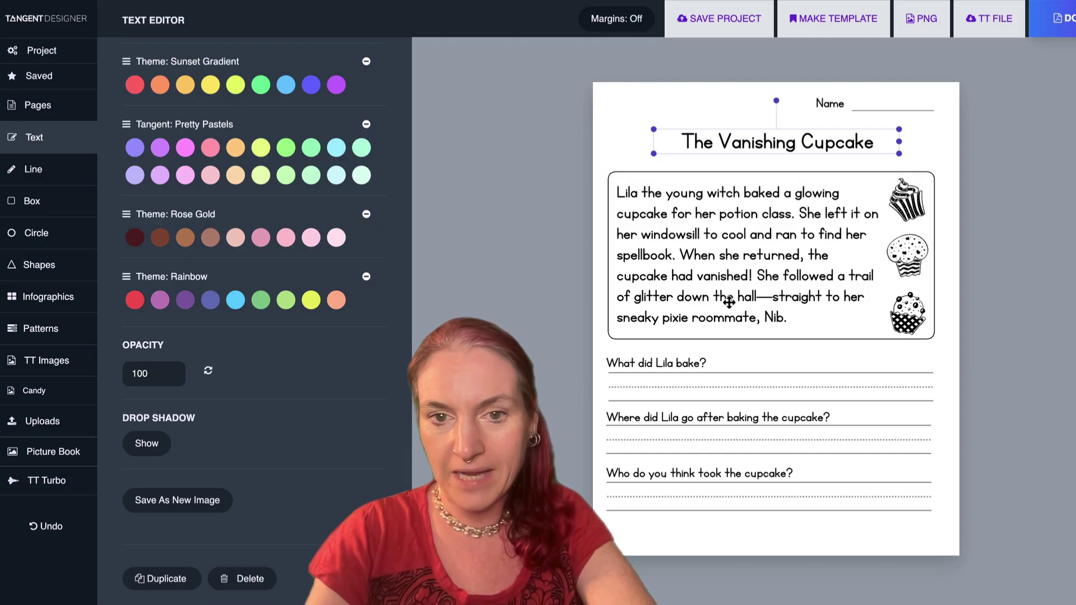
In the story text, replace the dash between "hall" and "straight" with a comma and a space
double_click(771, 295)
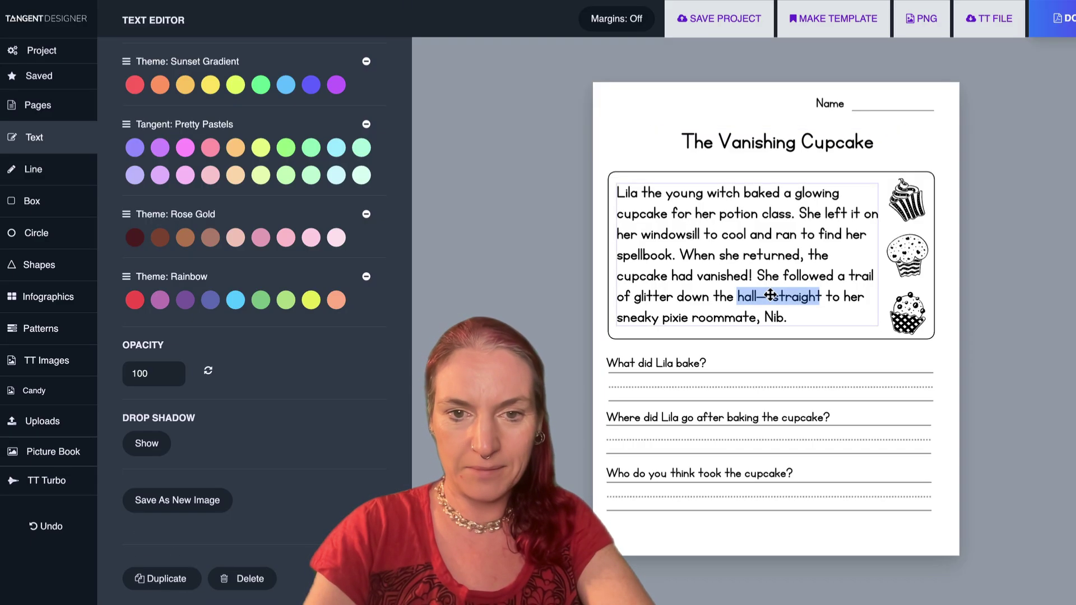
click(773, 297)
key(BackSpace)
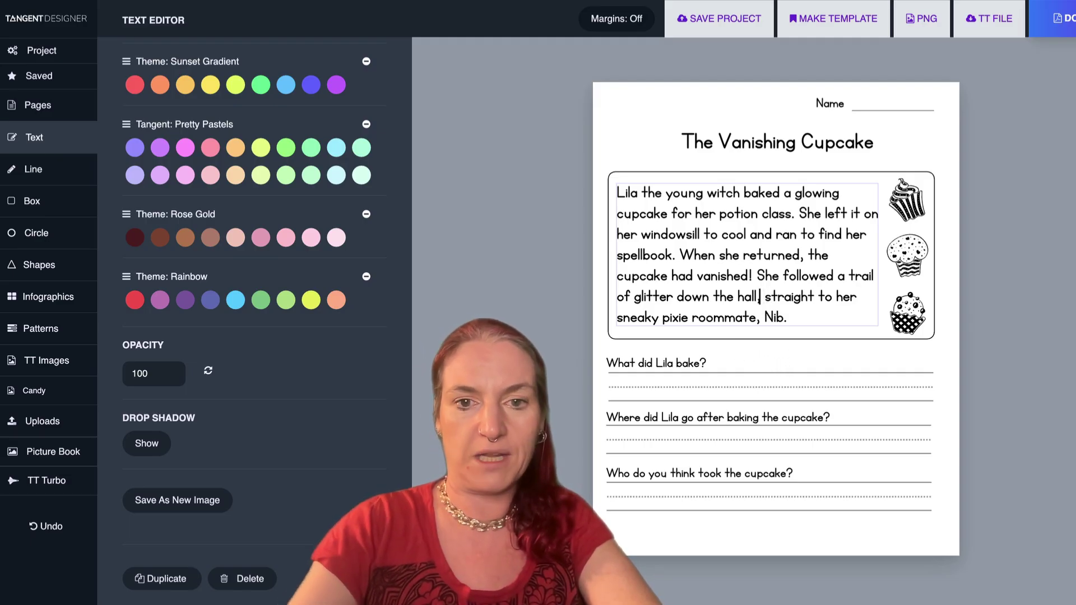
Review the first question and middle muffin image, and compare The Vanishing Cupcake page with The Vanishing Markers page
click(680, 366)
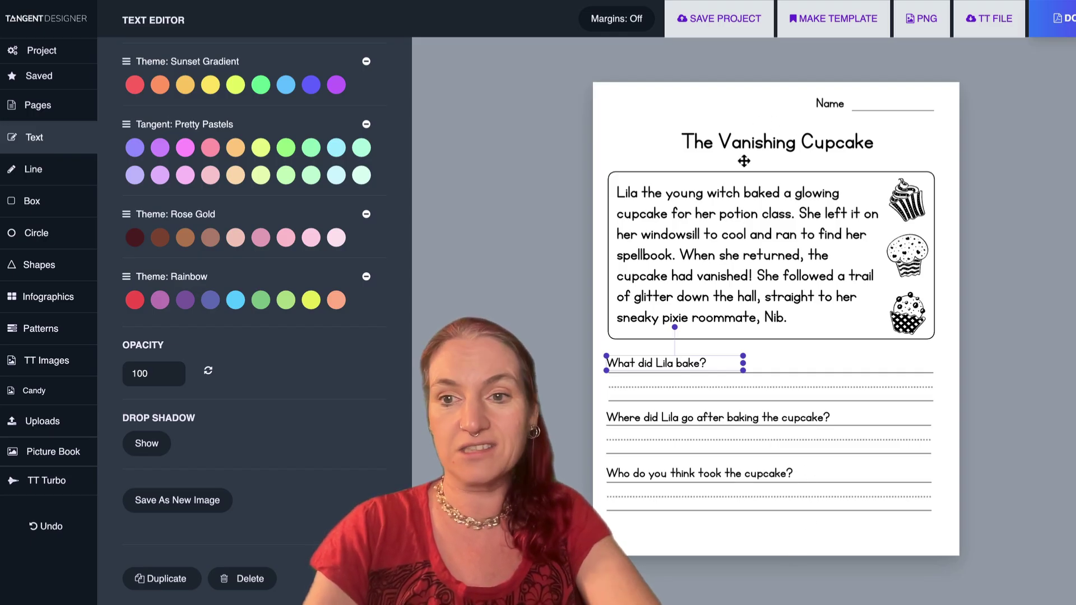
click(908, 255)
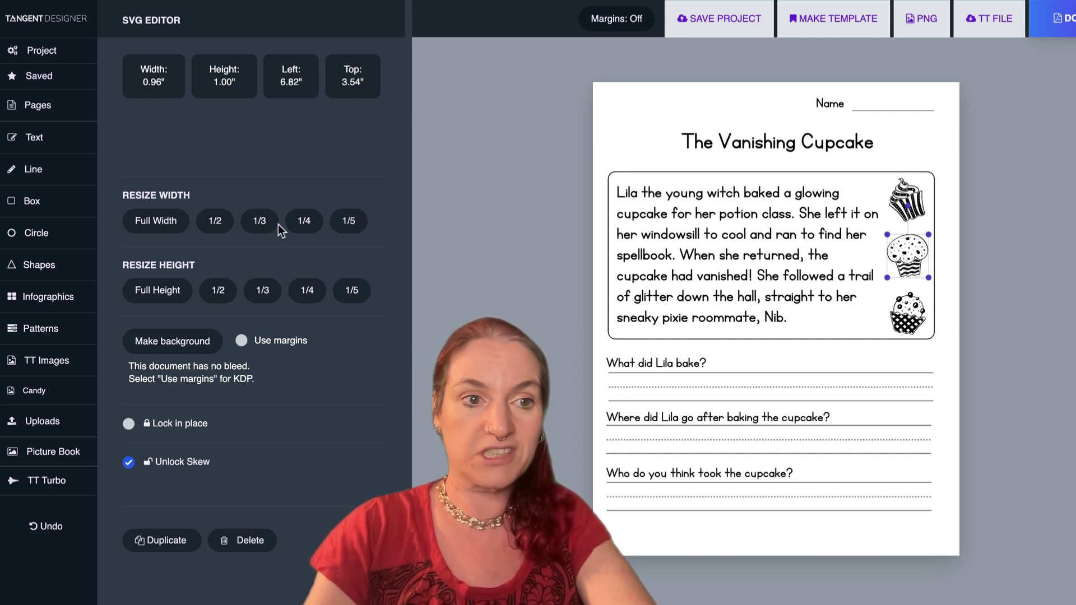
click(38, 105)
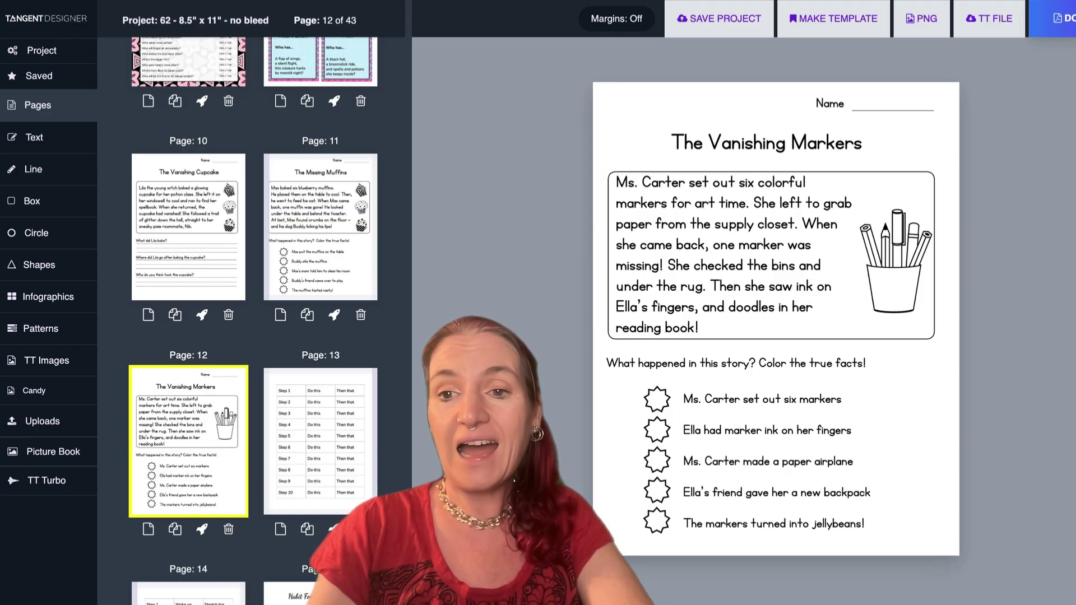
click(180, 259)
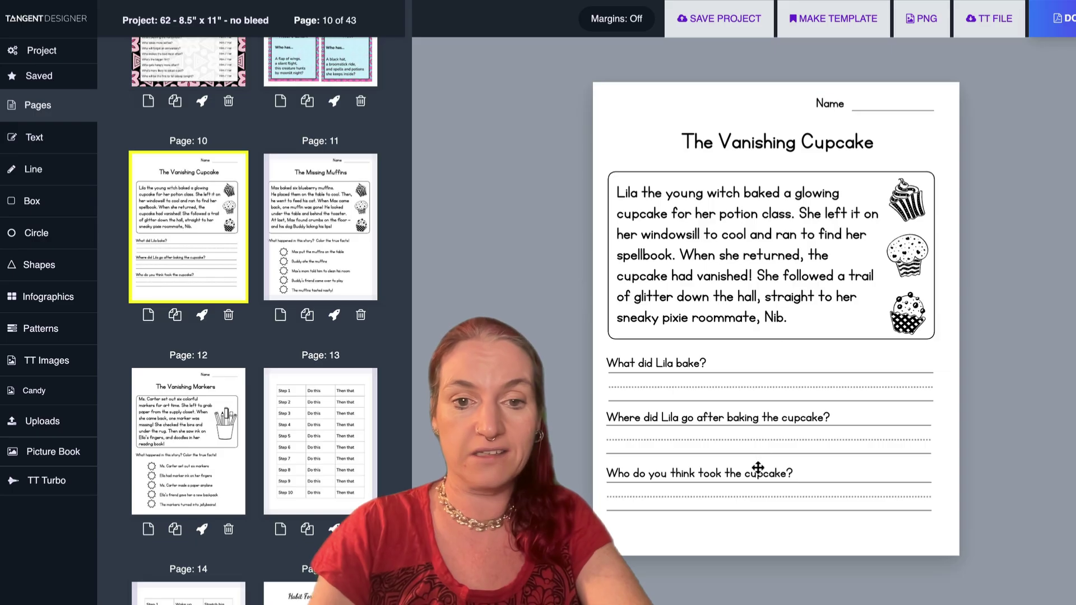
click(202, 445)
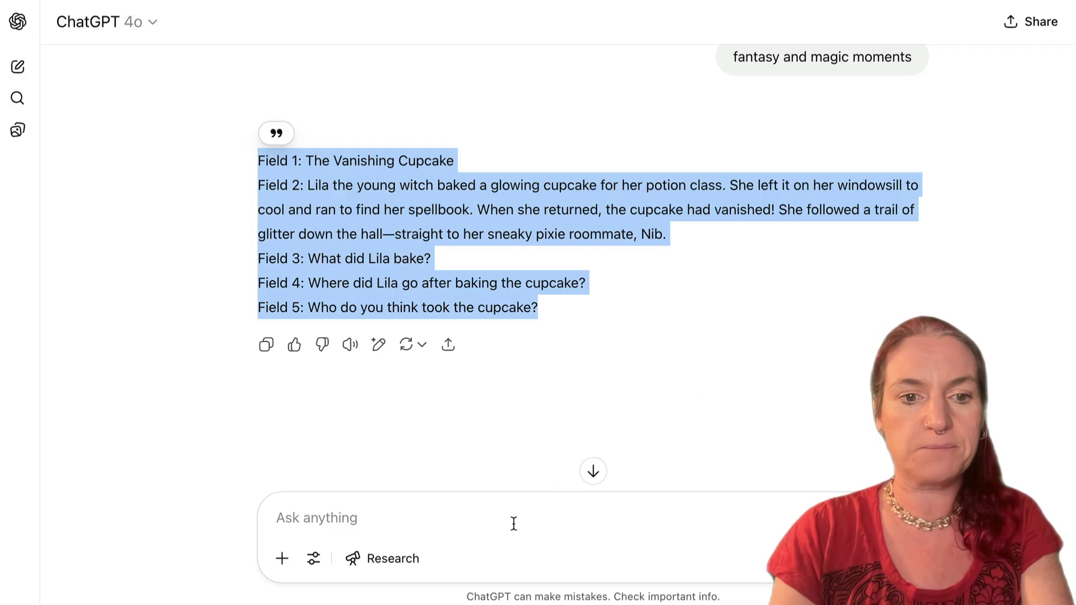
click(514, 522)
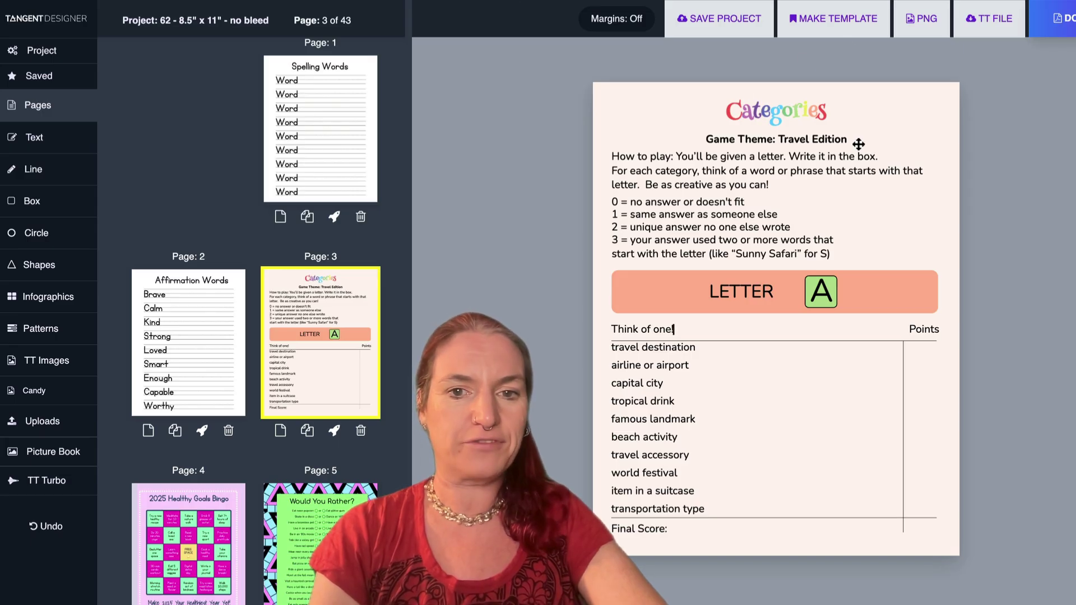
Apply the Rainbow Text styling to the "Game Theme: Travel Edition" line on the Categories page in Tangent Designer
click(830, 139)
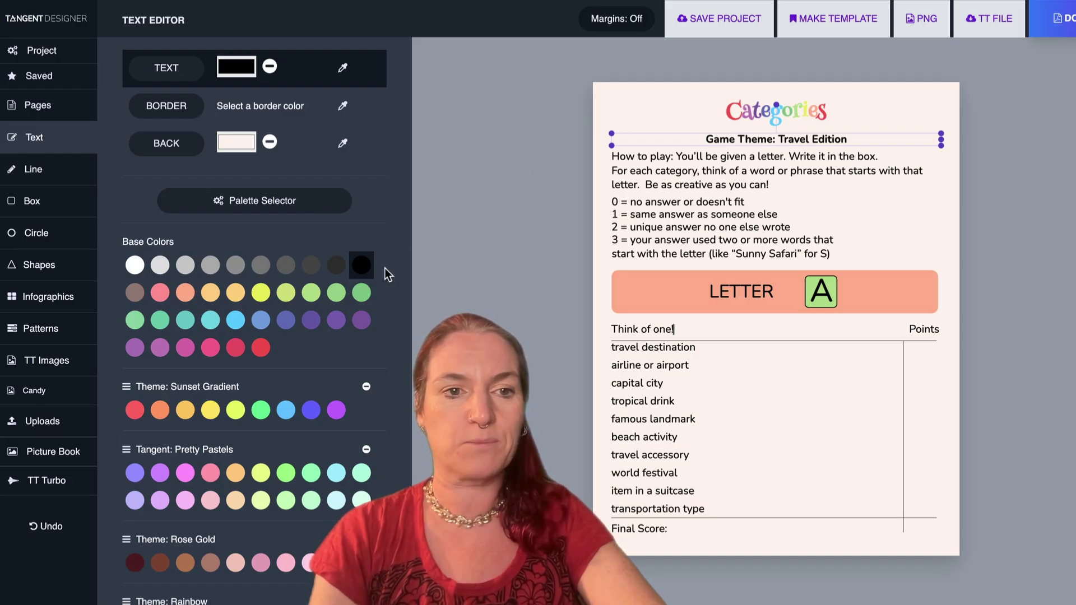
scroll(384, 268, up, 1)
click(227, 61)
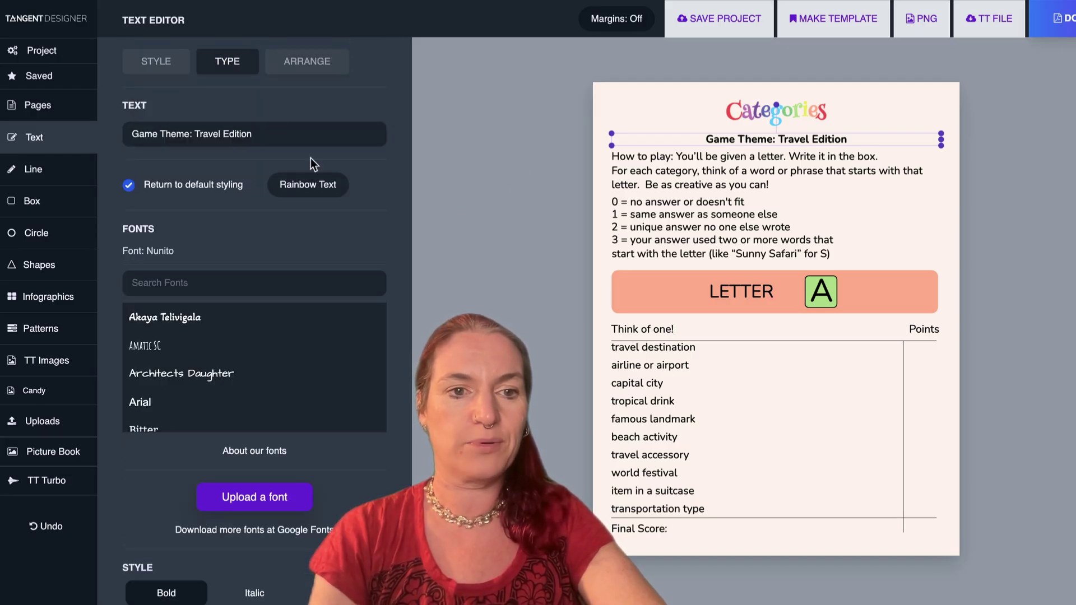
click(309, 185)
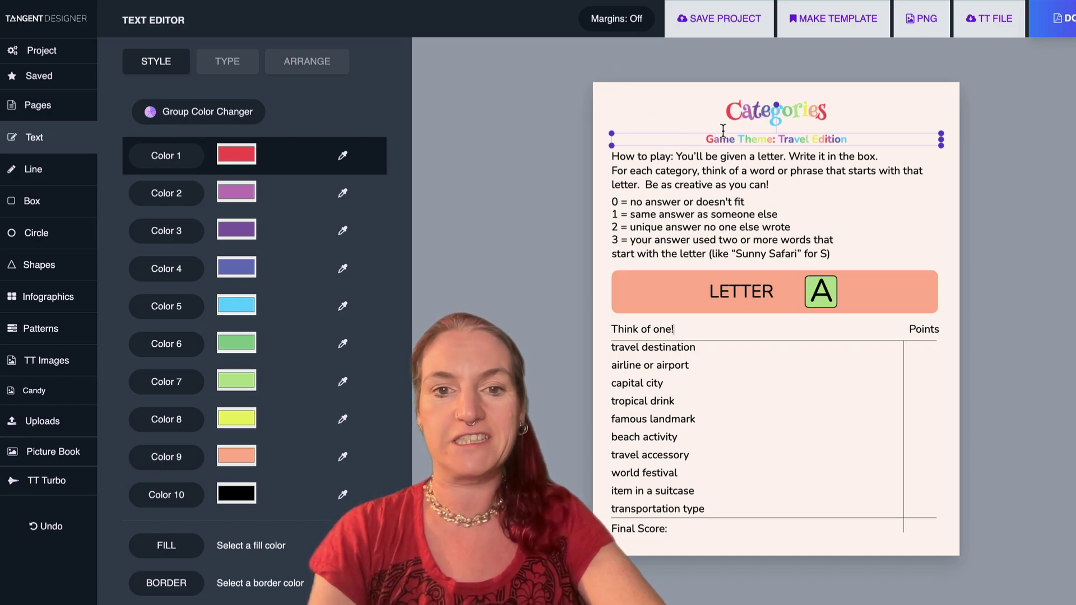
Recolor the "Game Theme: Travel Edition" line with the Viva Magenta Burst group colors
click(223, 111)
scroll(245, 164, down, 5)
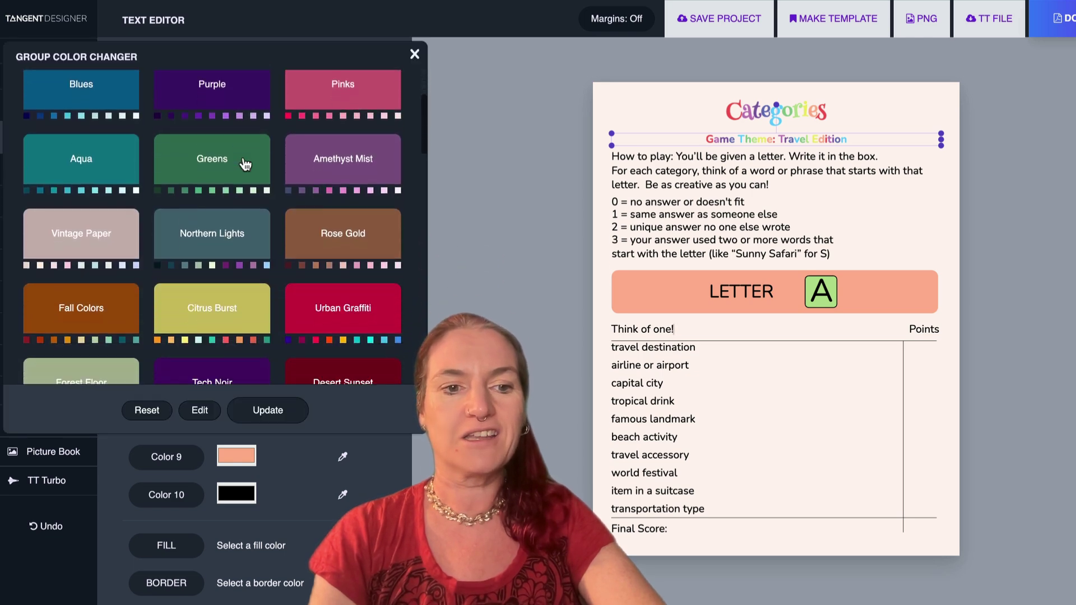
scroll(244, 162, down, 1)
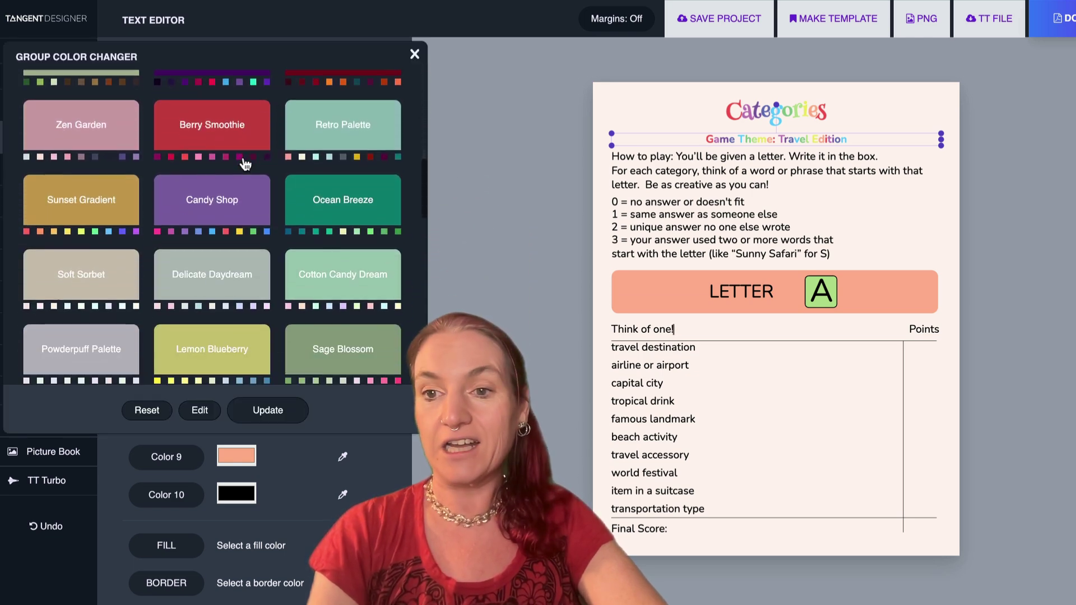
scroll(244, 162, down, 3)
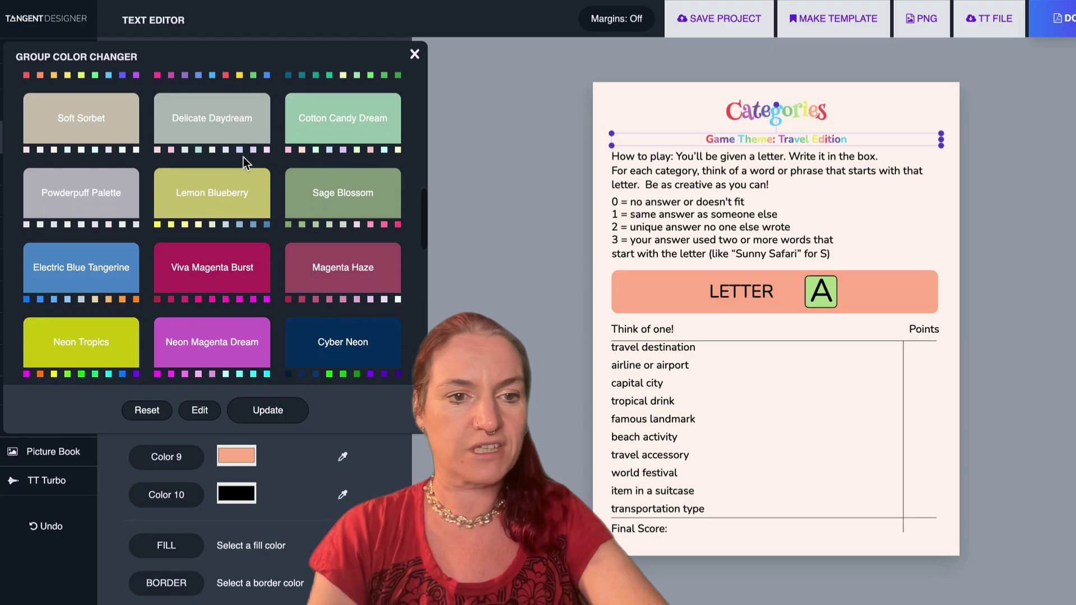
click(190, 269)
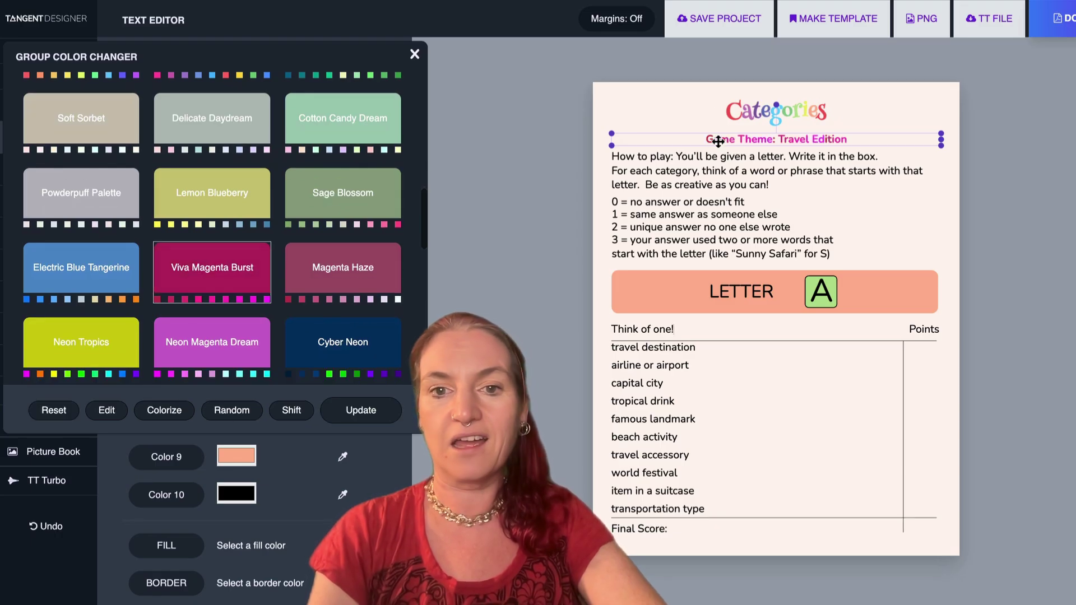
Recolor the "Categories" title with the Viva Magenta Burst group colors and deselect it
click(778, 110)
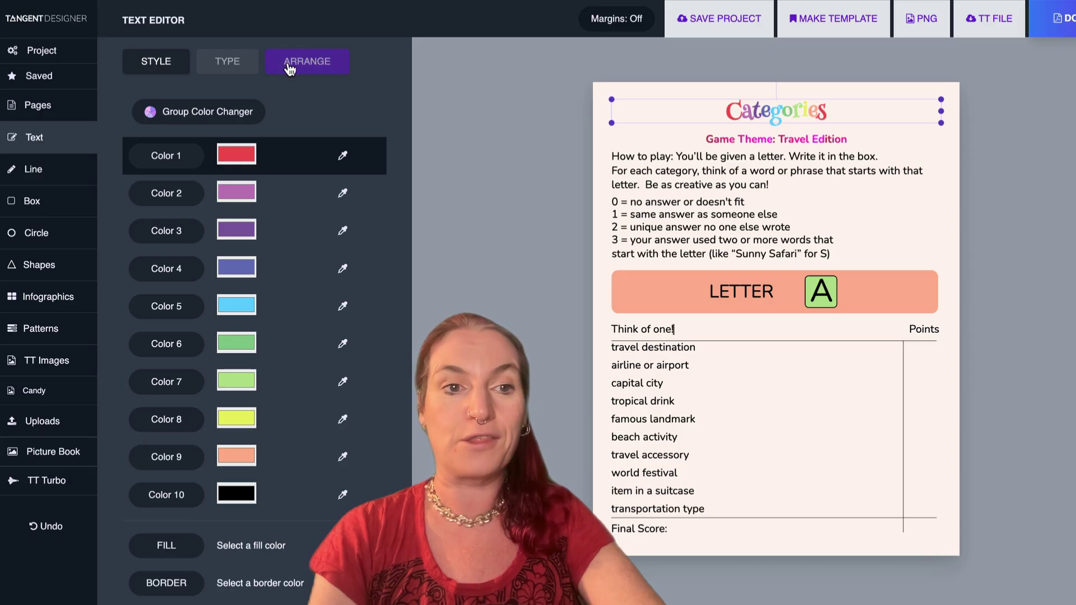
click(242, 111)
scroll(245, 219, down, 3)
scroll(250, 229, down, 8)
click(213, 255)
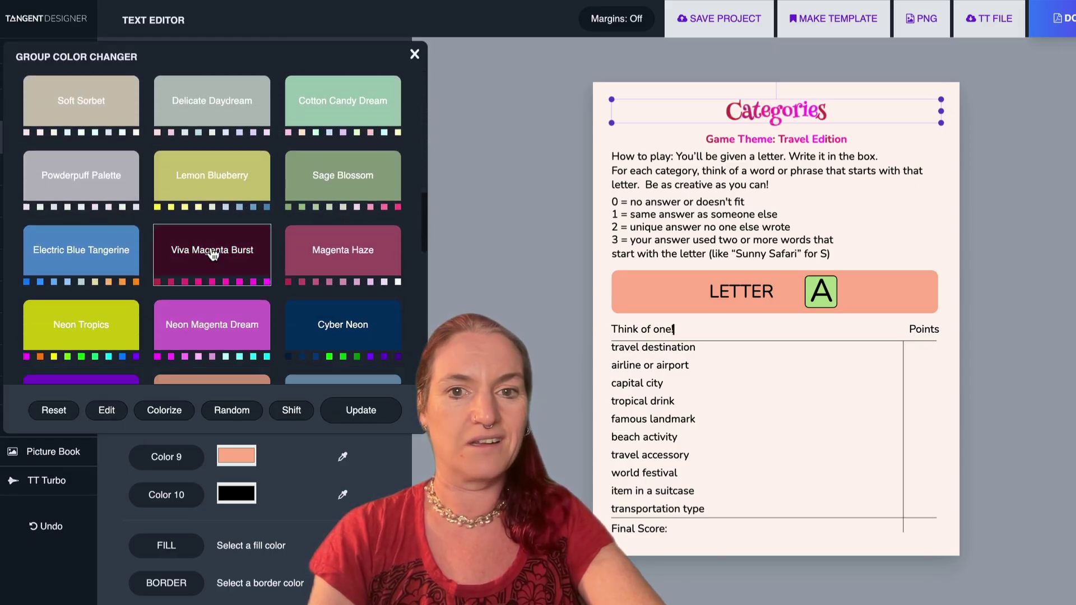
click(666, 129)
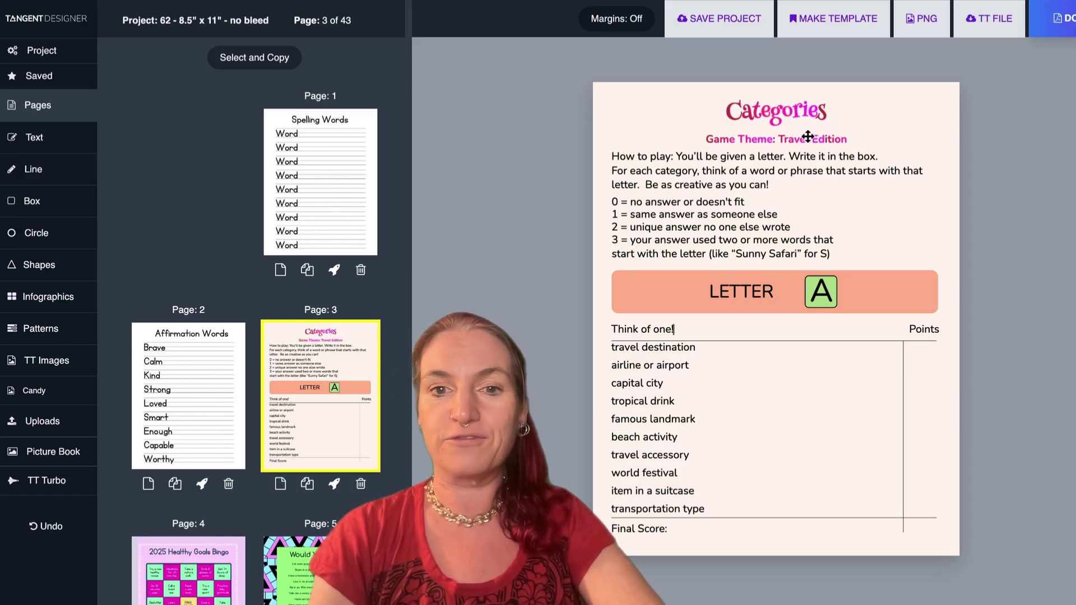
Select the banner box behind "LETTER" and load the Viva Magenta Burst theme into its color palettes
click(651, 108)
click(673, 291)
click(258, 291)
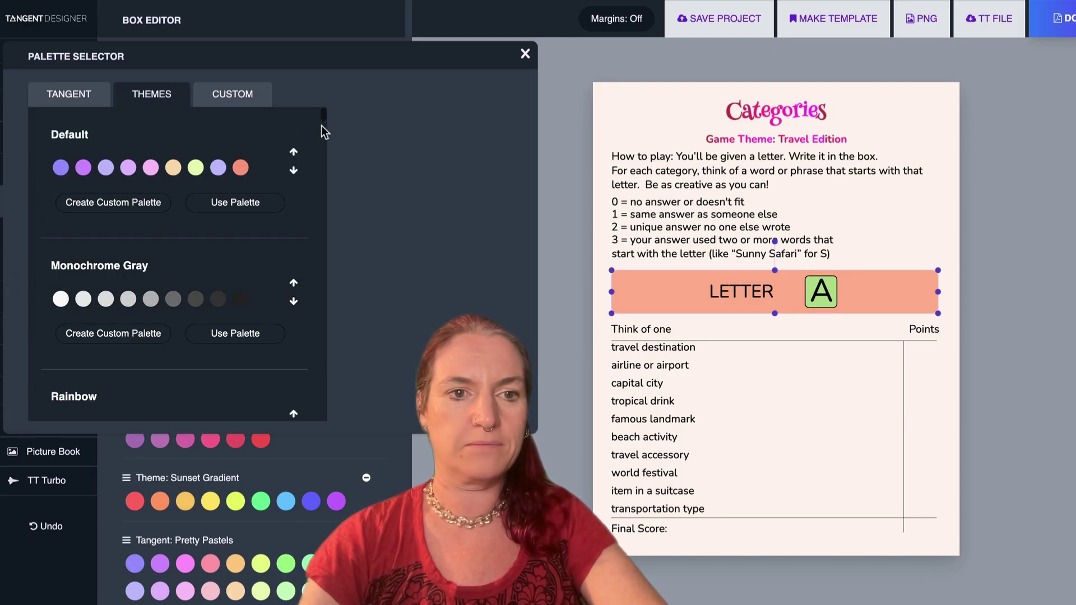
drag(322, 116, 322, 263)
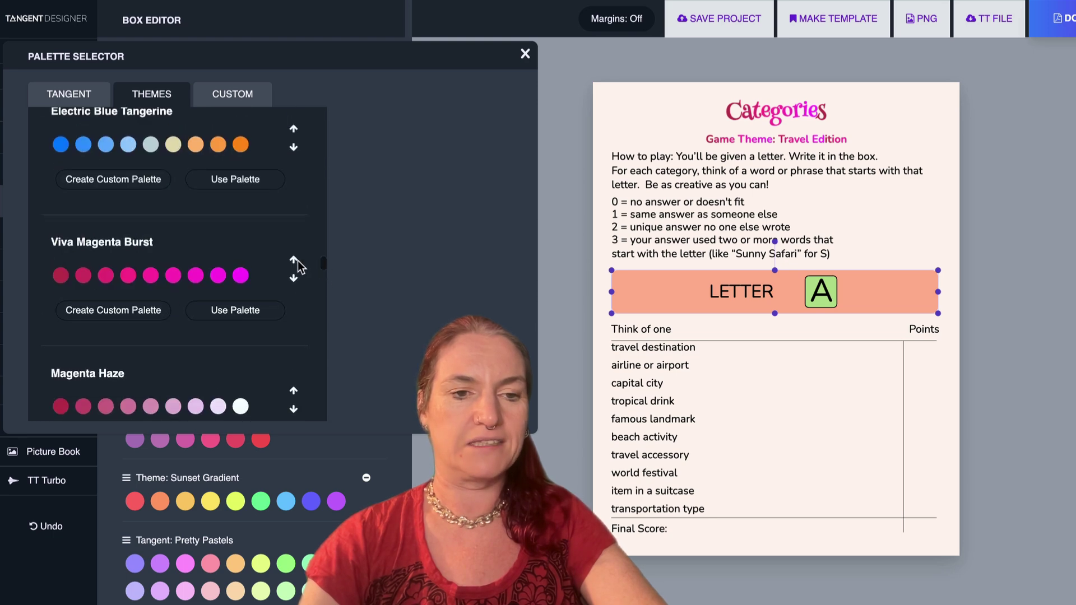
click(220, 308)
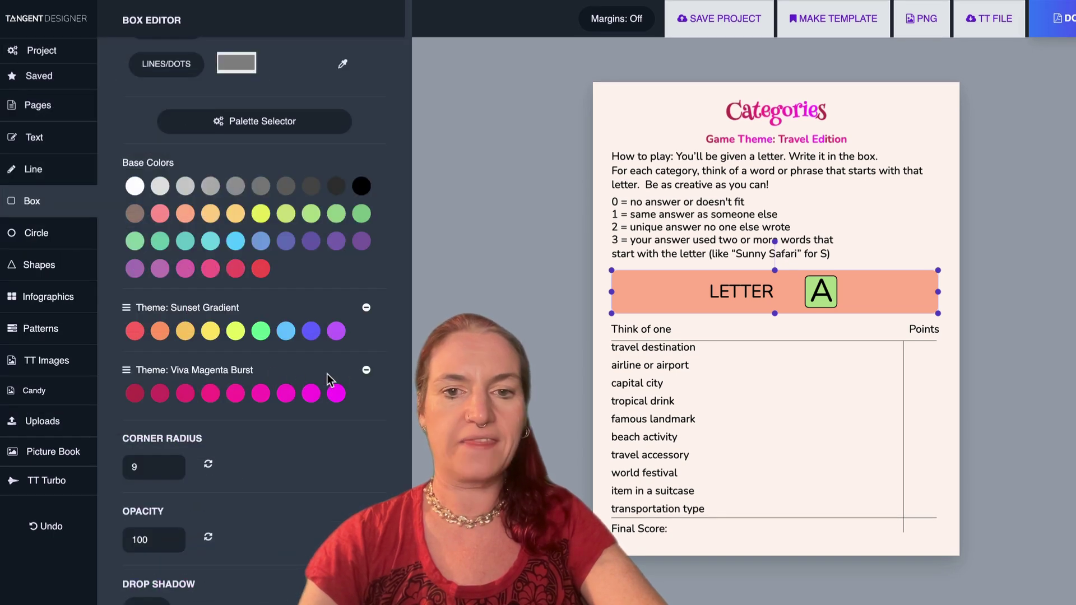
Set the page background to a pale tint of the last Viva Magenta Burst color, about RGB 255, 229, 255
scroll(369, 234, up, 3)
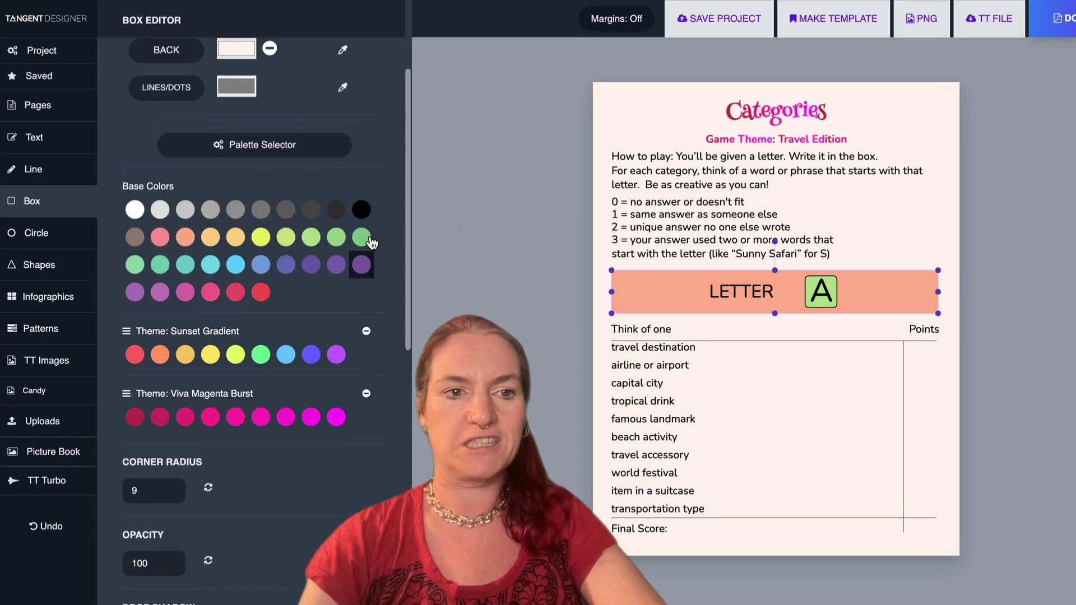
scroll(370, 228, down, 1)
click(166, 176)
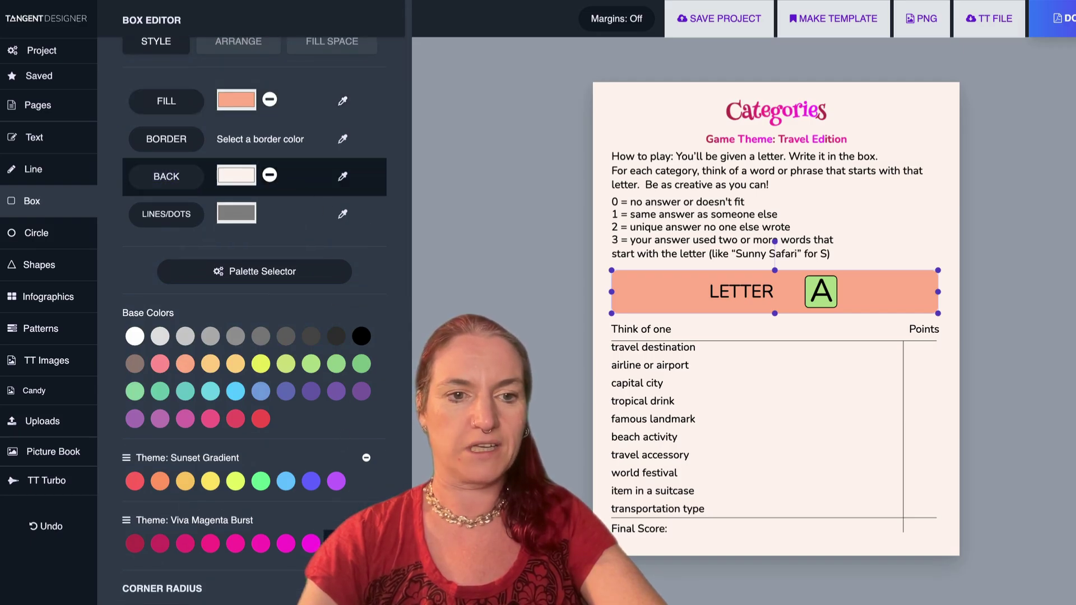
click(326, 541)
click(237, 174)
drag(240, 201, 237, 147)
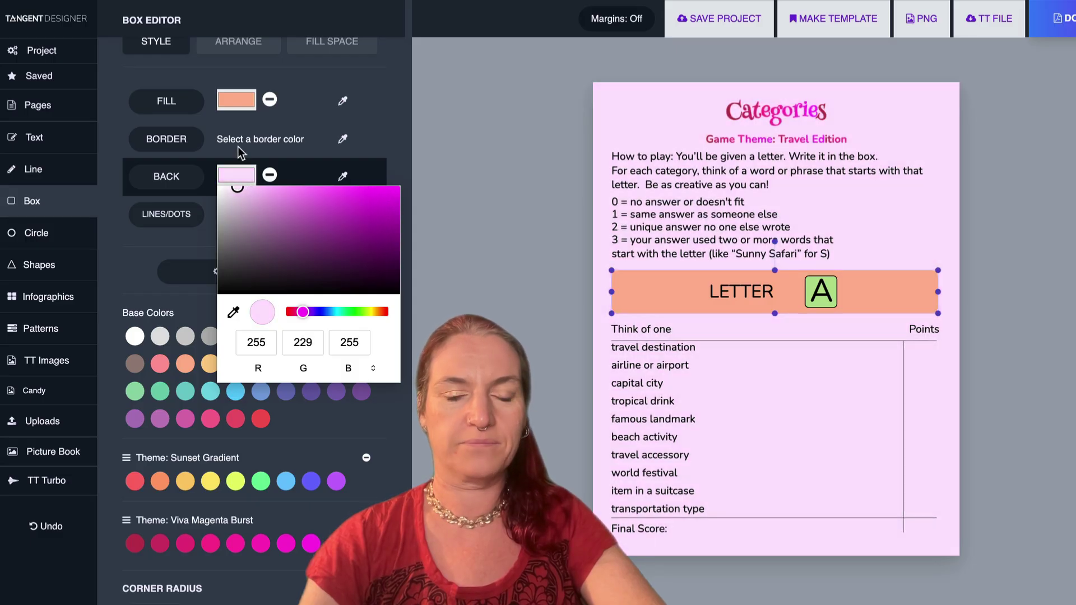
Fill the LETTER banner with light pink, RGB 255, 173, 229, and the tile behind the A with the last Viva Magenta Burst color
click(191, 106)
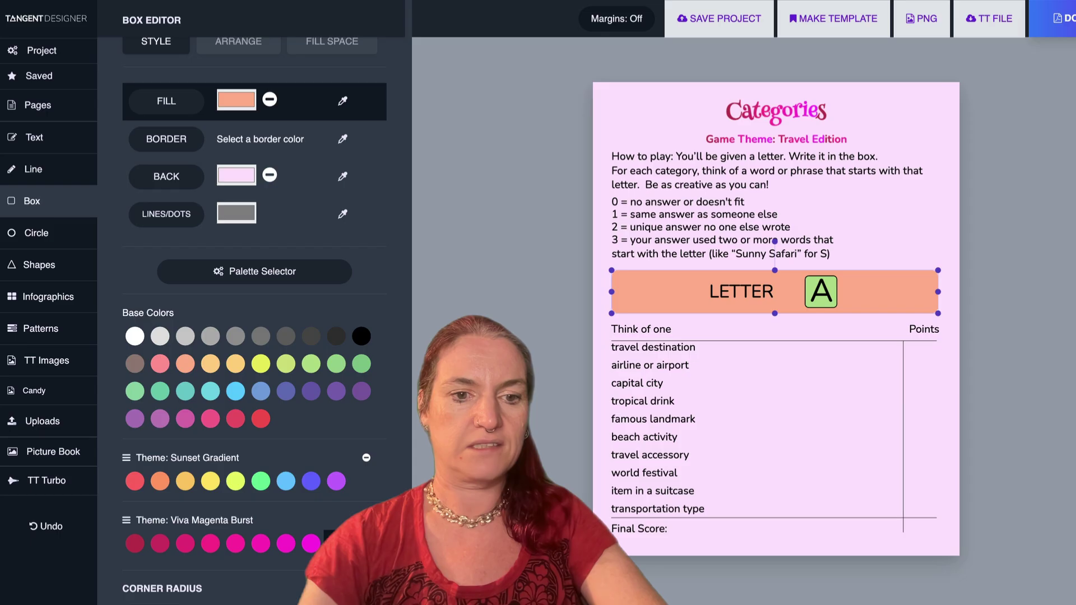
click(334, 544)
click(261, 544)
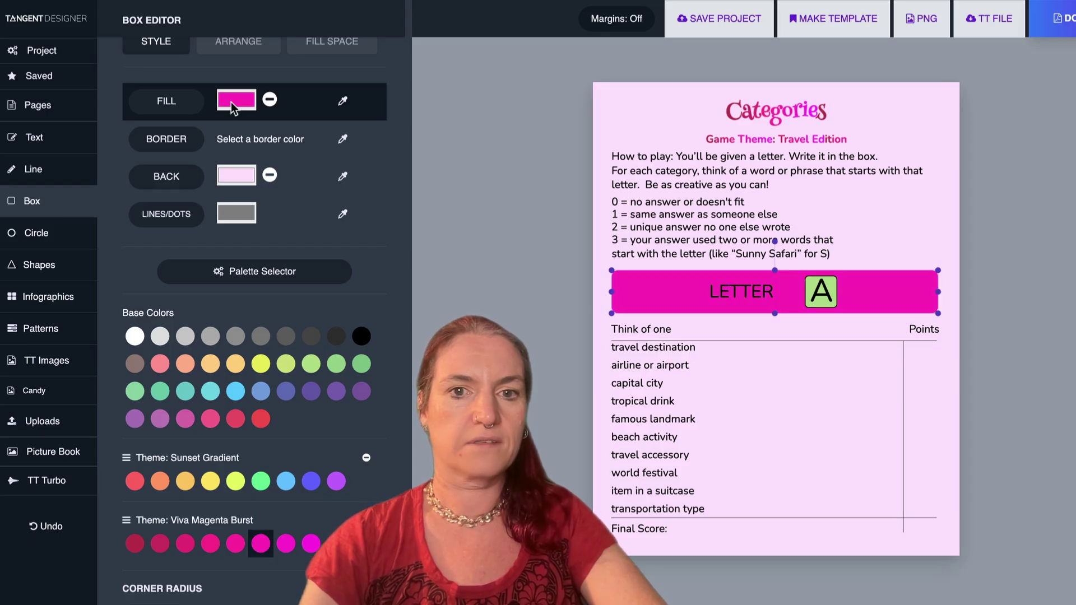
click(233, 106)
drag(258, 119, 276, 101)
click(820, 304)
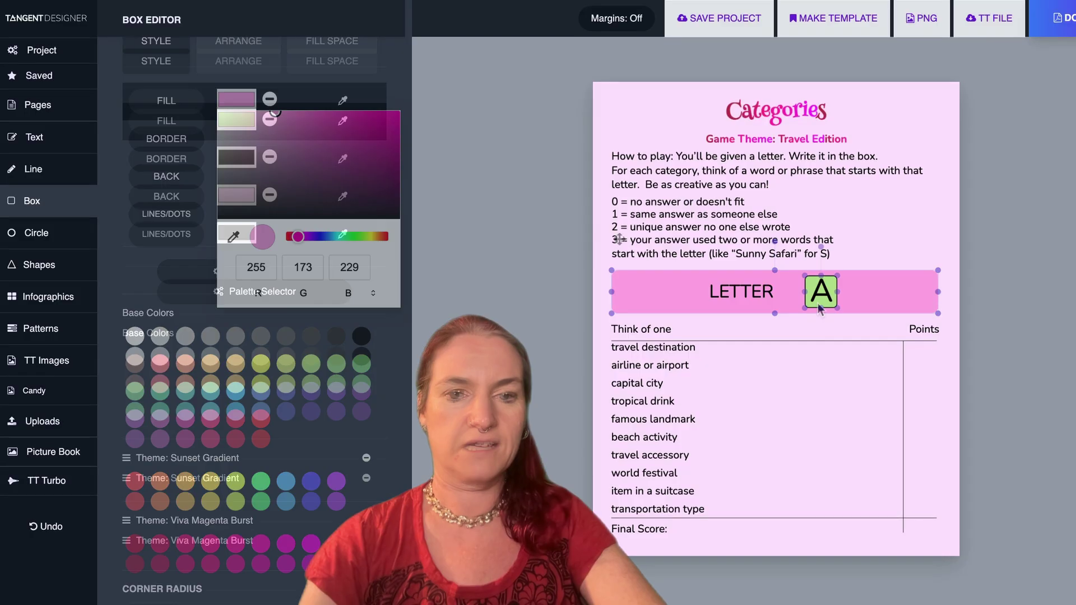
click(337, 563)
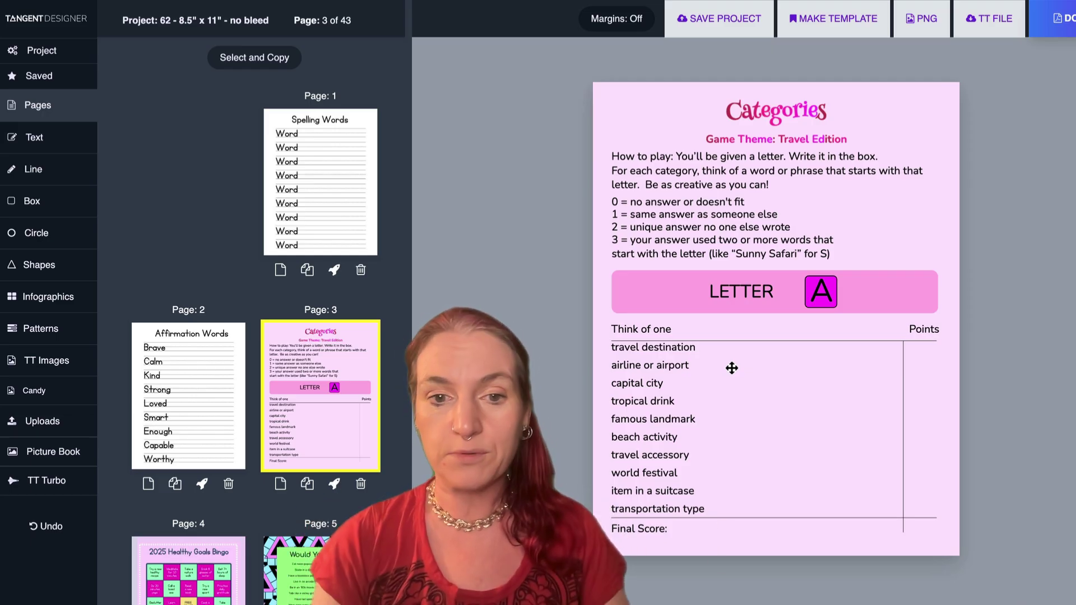
Select everything on the page, generate a Promptify prompt with the template title "Categories Game", and copy the prompt
drag(592, 87, 961, 537)
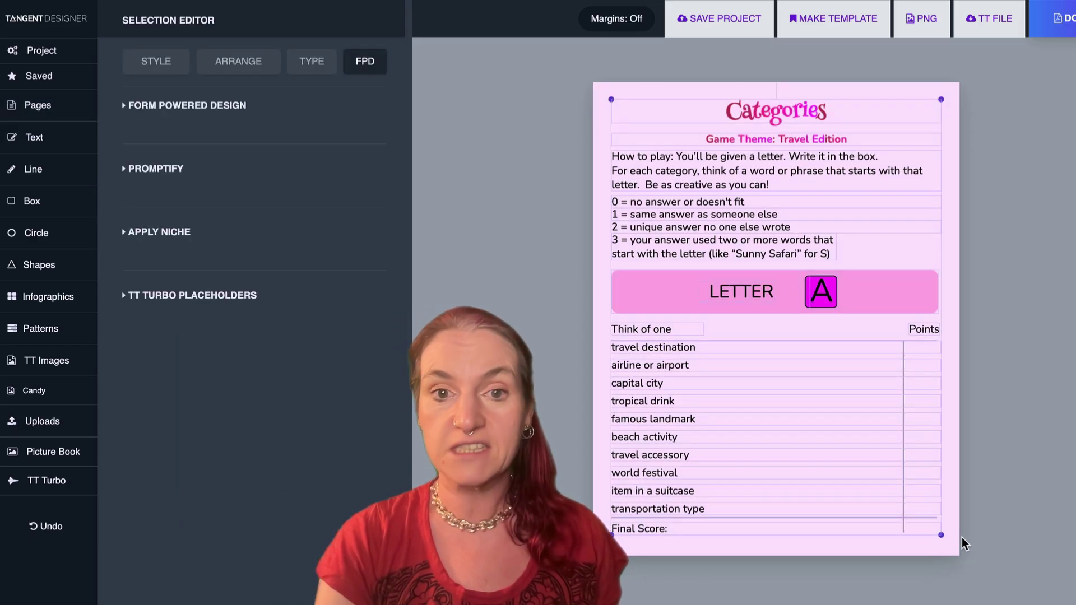
click(157, 170)
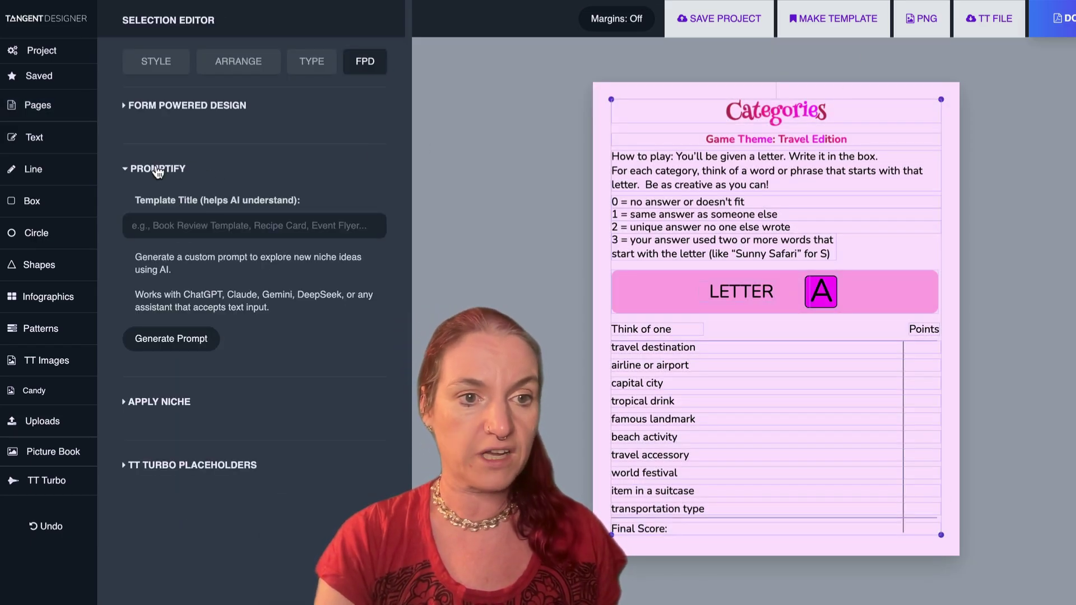
click(229, 216)
text(Categories )
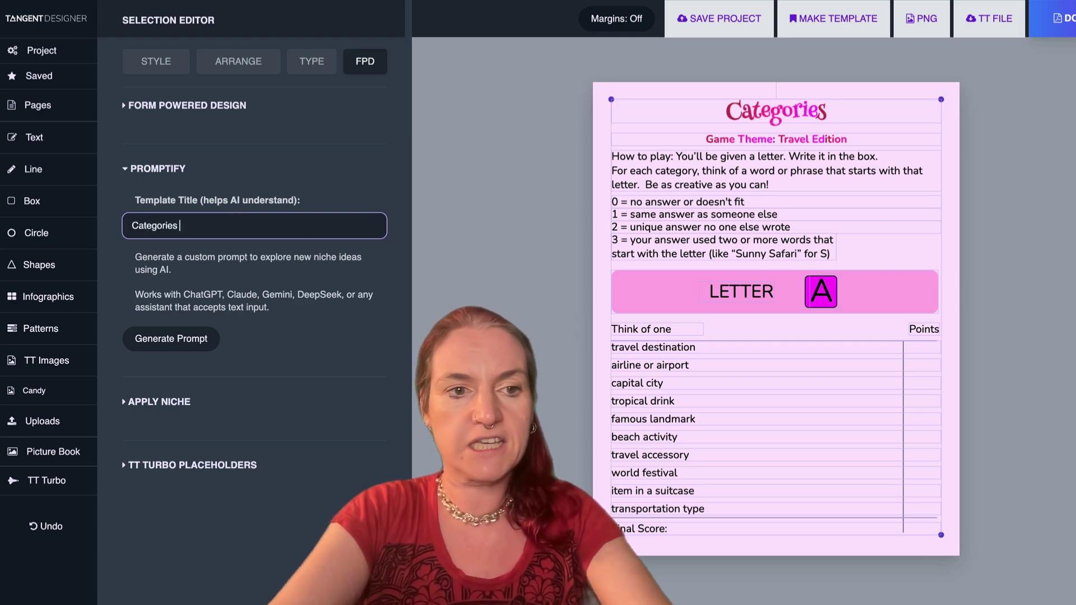
text(Game)
click(173, 343)
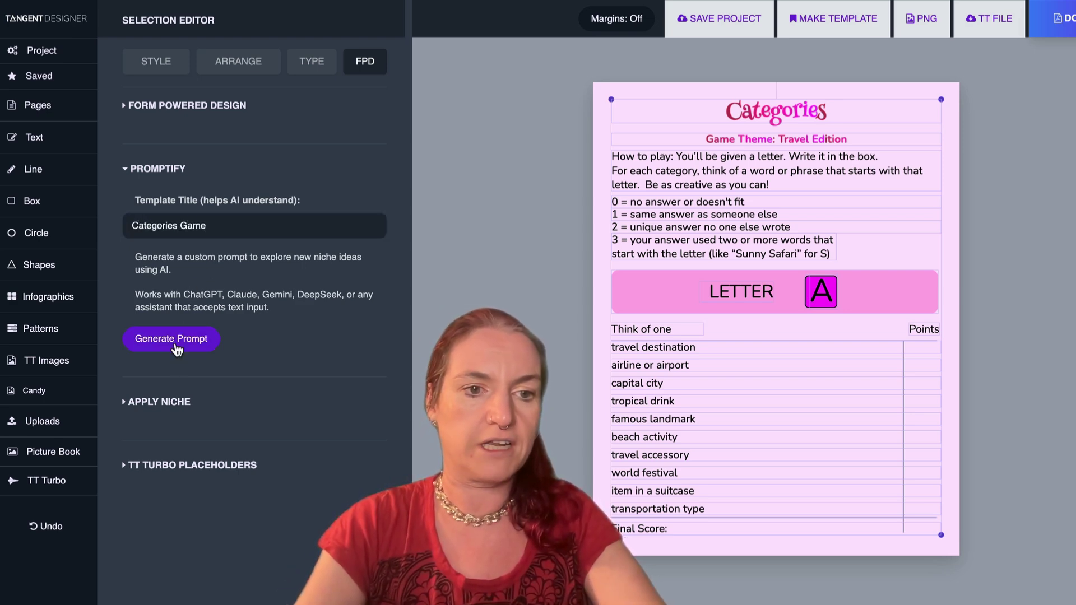
click(172, 525)
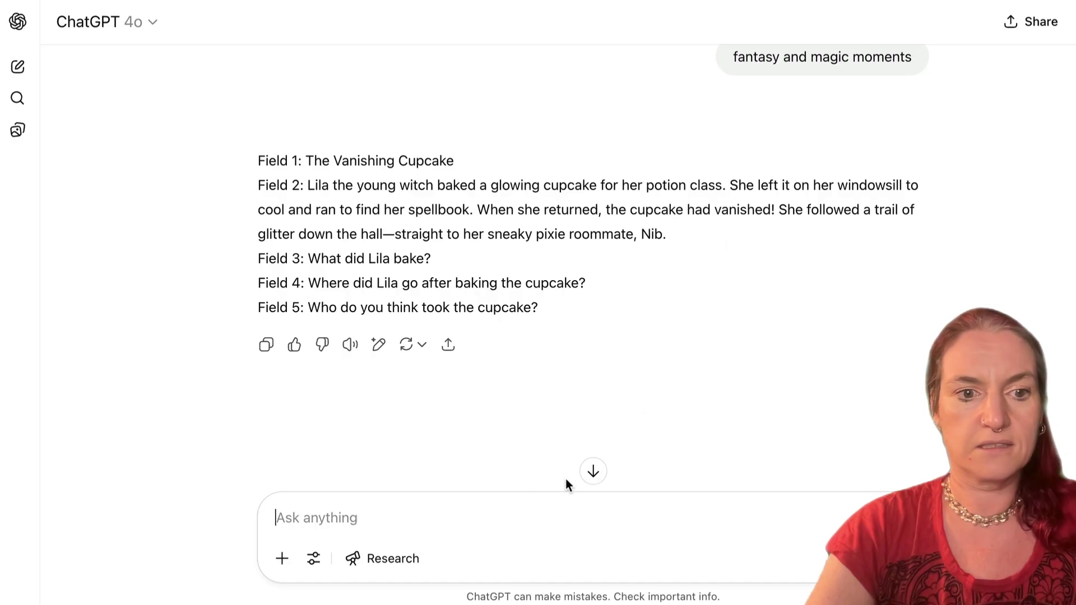
Submit the copied prompt in ChatGPT and request the niche "valentine edition"
key(ctrl+v)
key(Return)
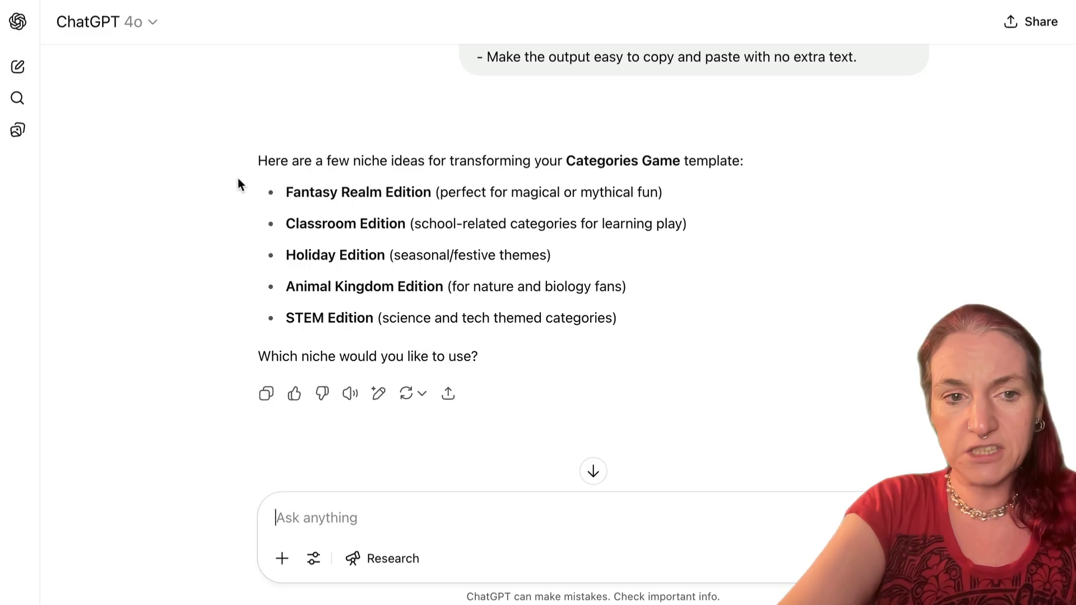
text(valentin)
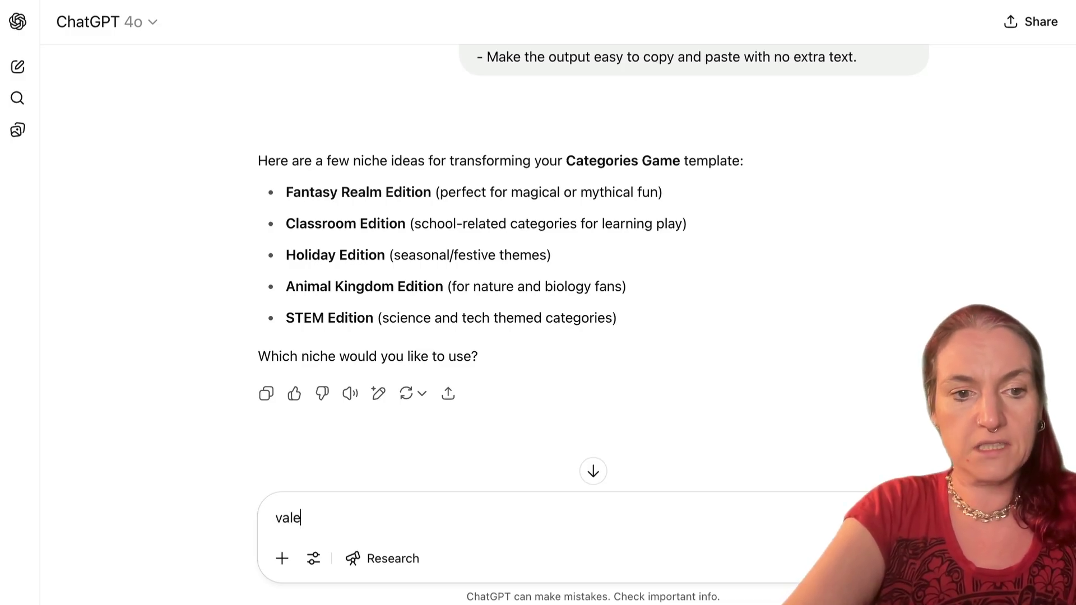
text(e)
text( edition)
key(Return)
Copy the generated Valentine fields and apply them as the new niche to the selected Categories page in Tangent Designer
scroll(236, 143, down, 2)
drag(399, 338, 261, 91)
scroll(320, 180, up, 5)
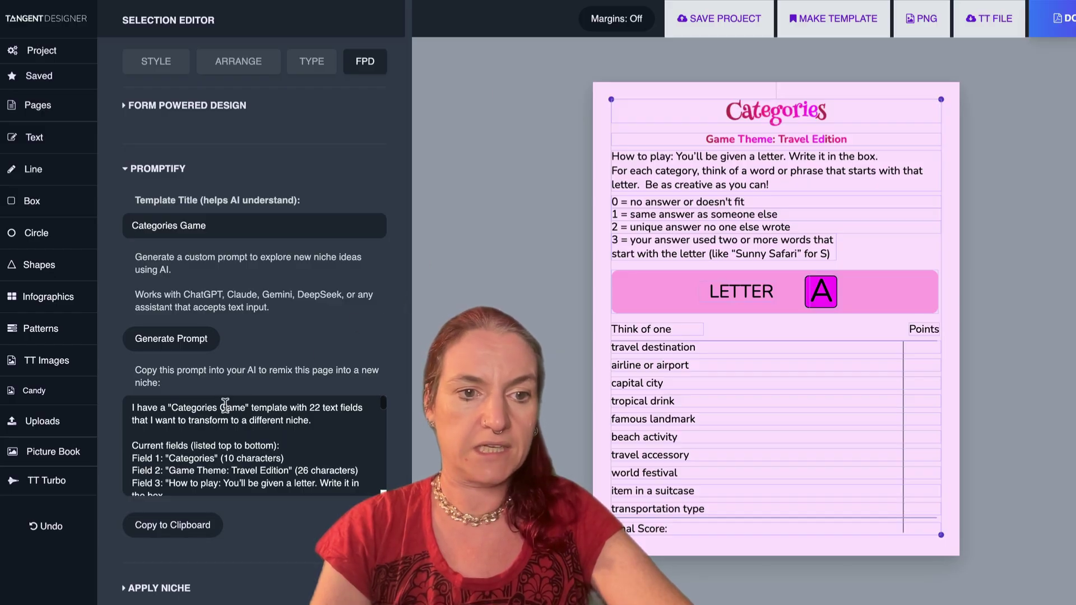
scroll(245, 389, down, 3)
click(189, 505)
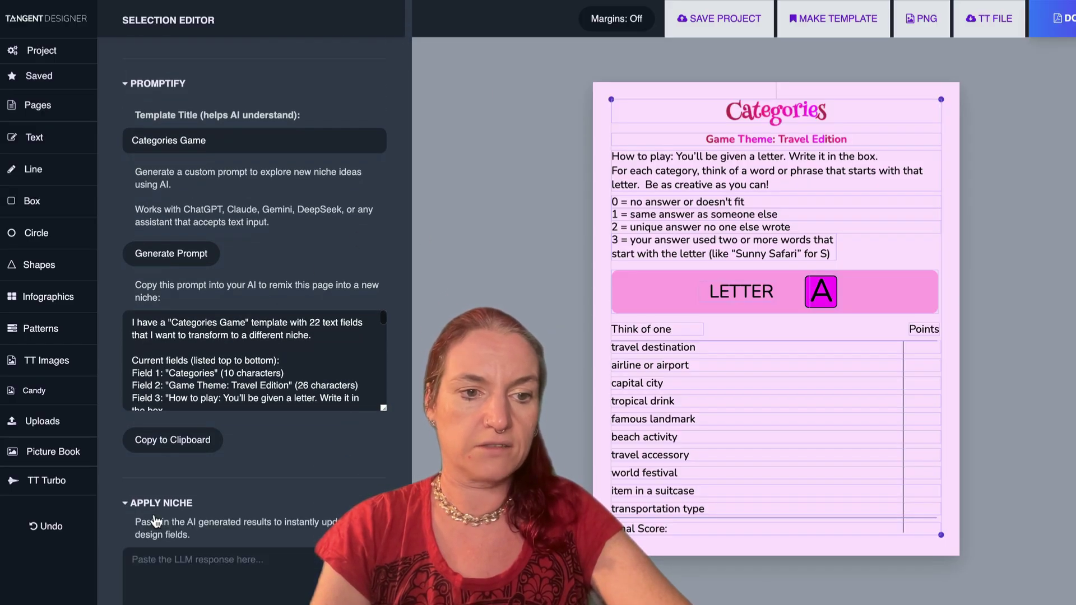
scroll(270, 472, down, 3)
click(242, 453)
key(ctrl+v)
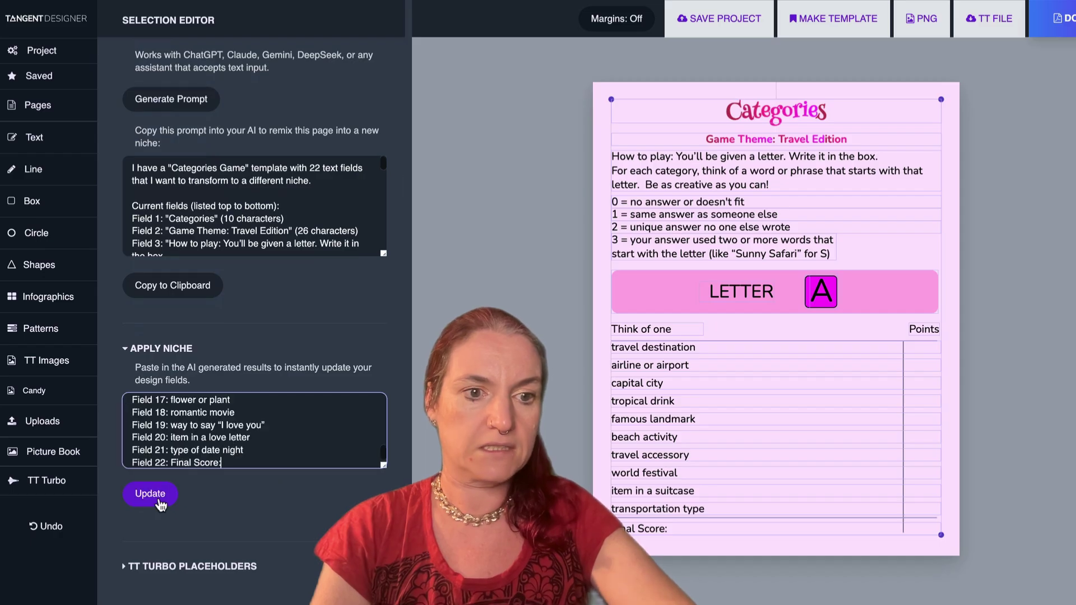
click(156, 504)
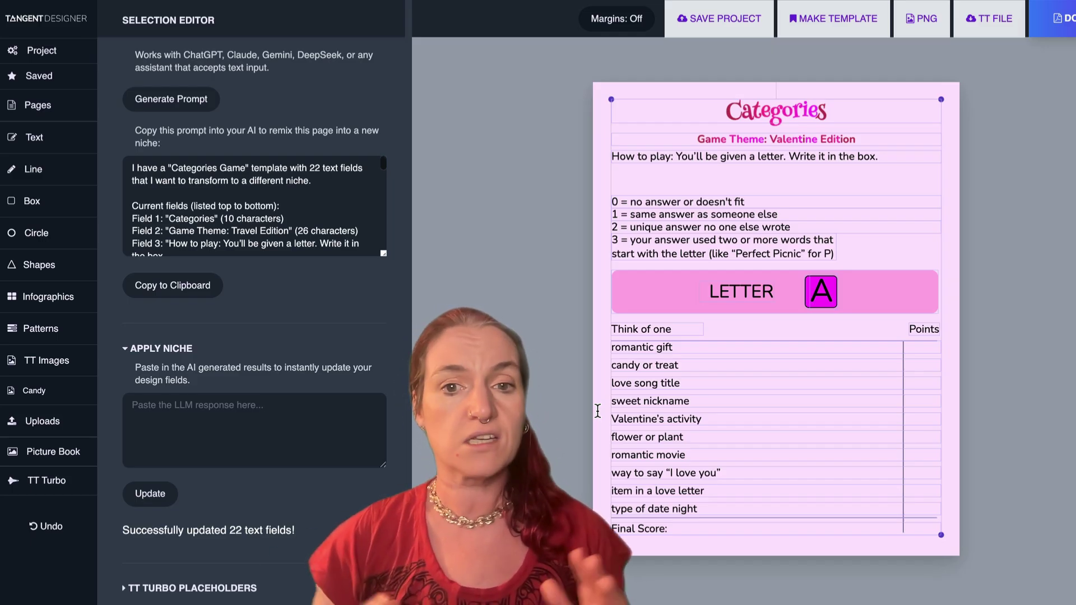
Replace the letter A in the LETTER banner's tile with D
click(598, 411)
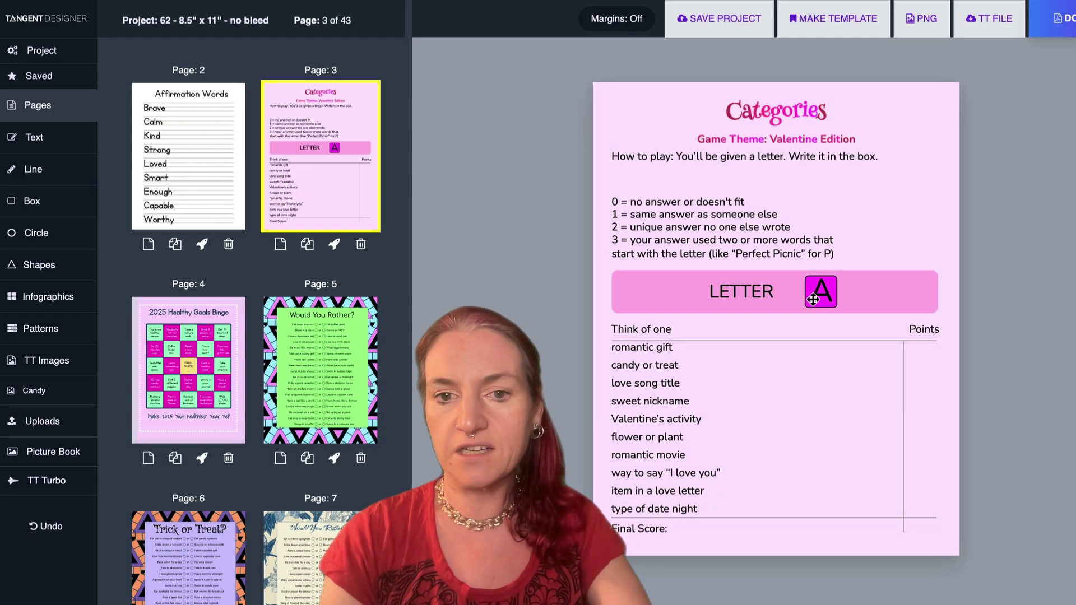
click(824, 294)
click(820, 300)
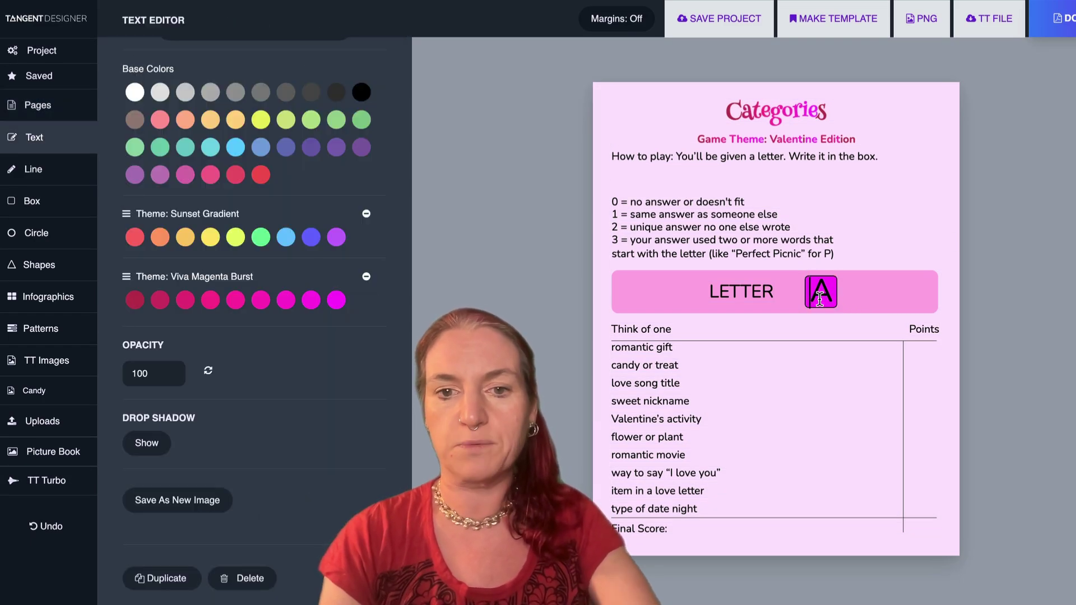
key(ctrl+a)
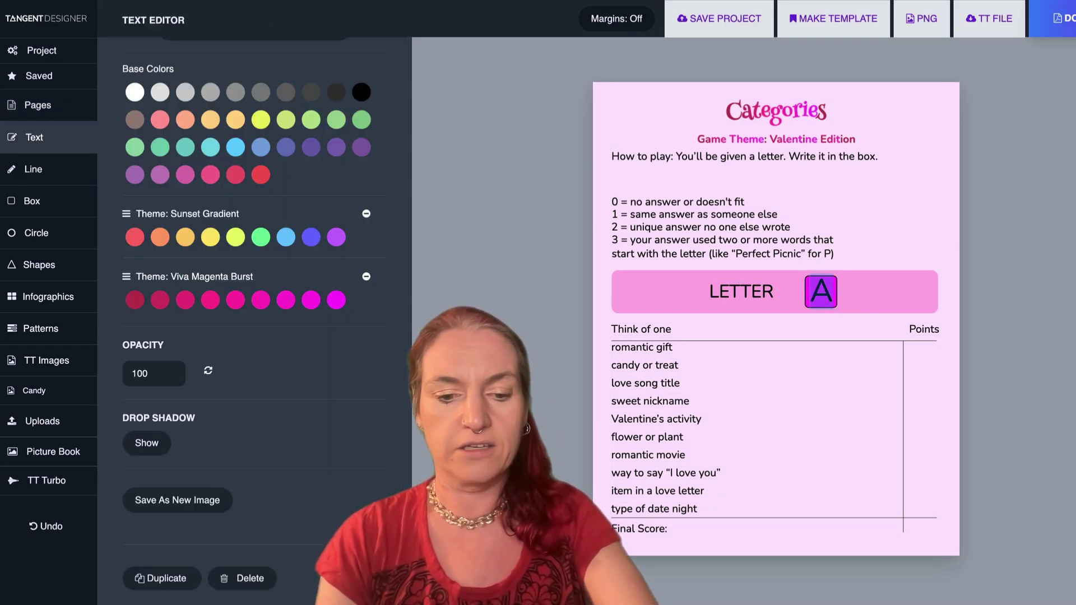
text(D)
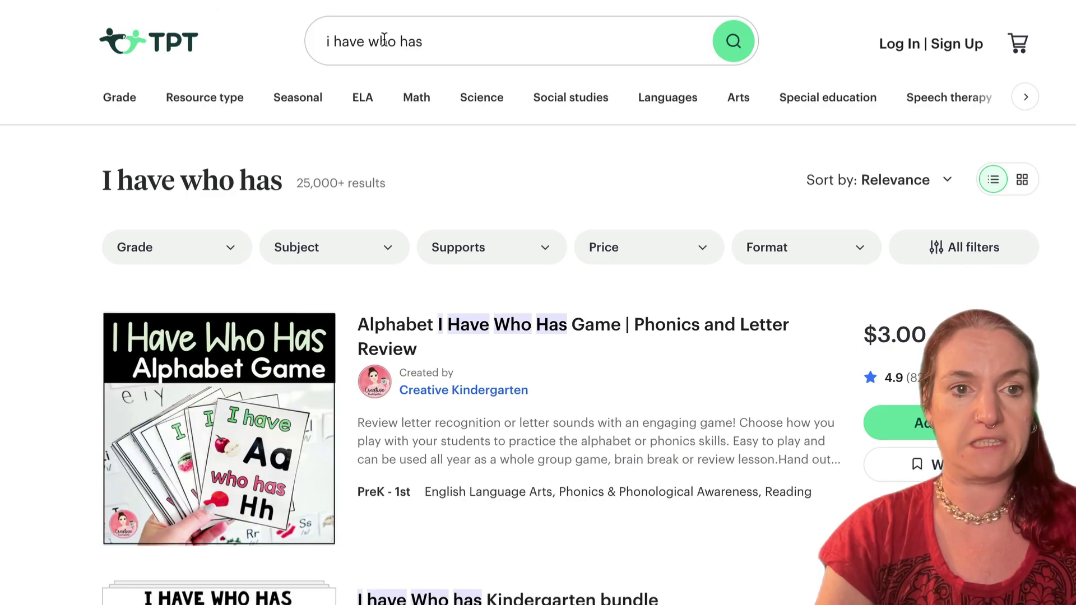
Switch to TPT and look through the seasonal categories and the "i have who has" search results for card game examples
click(293, 100)
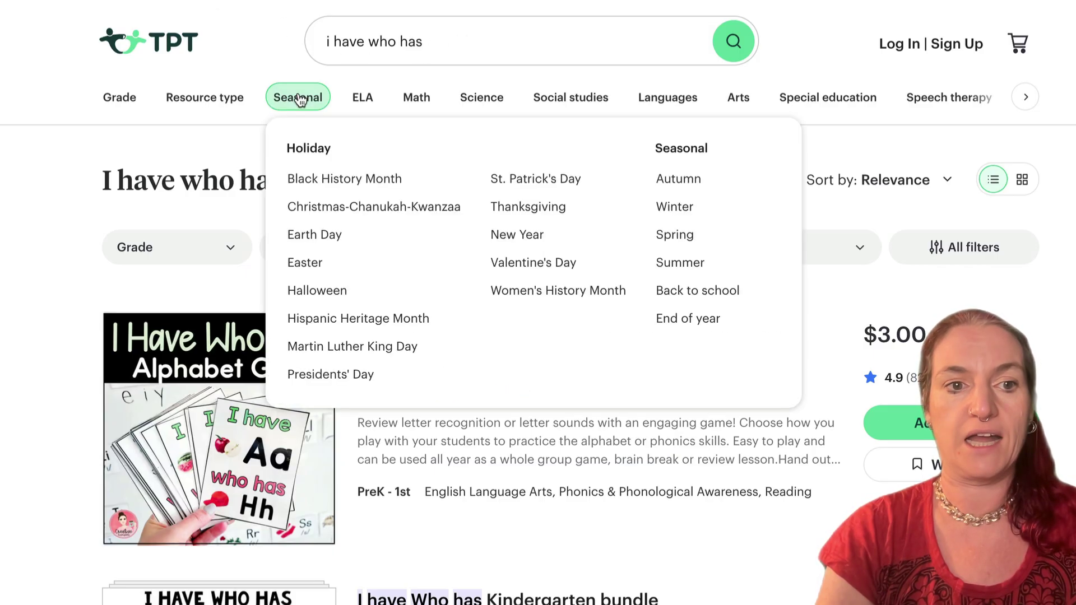
scroll(275, 101, down, 1)
scroll(69, 263, down, 1)
scroll(120, 234, down, 5)
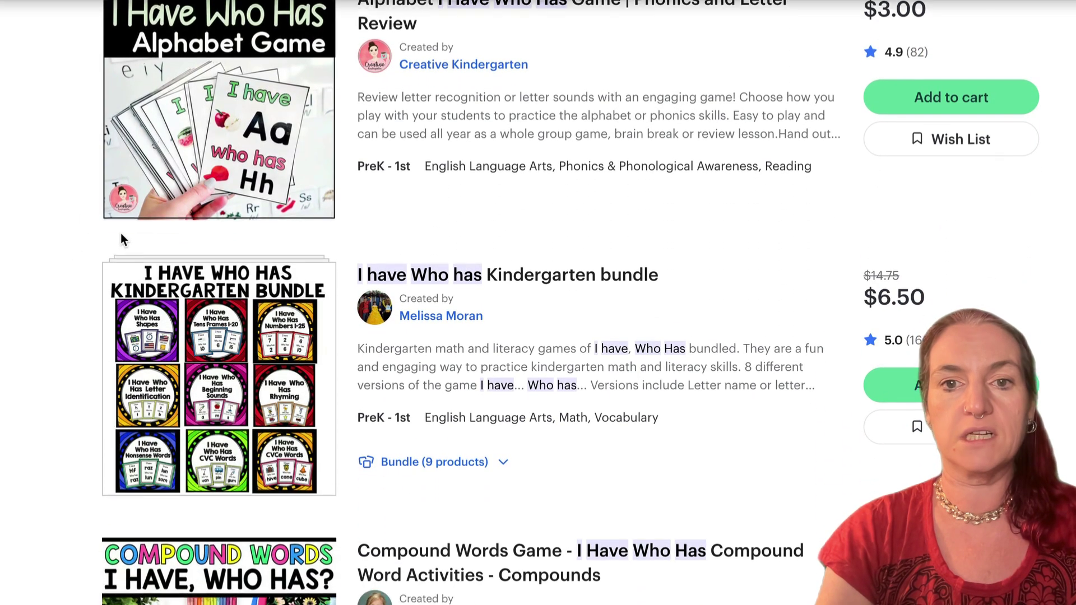
scroll(120, 233, down, 10)
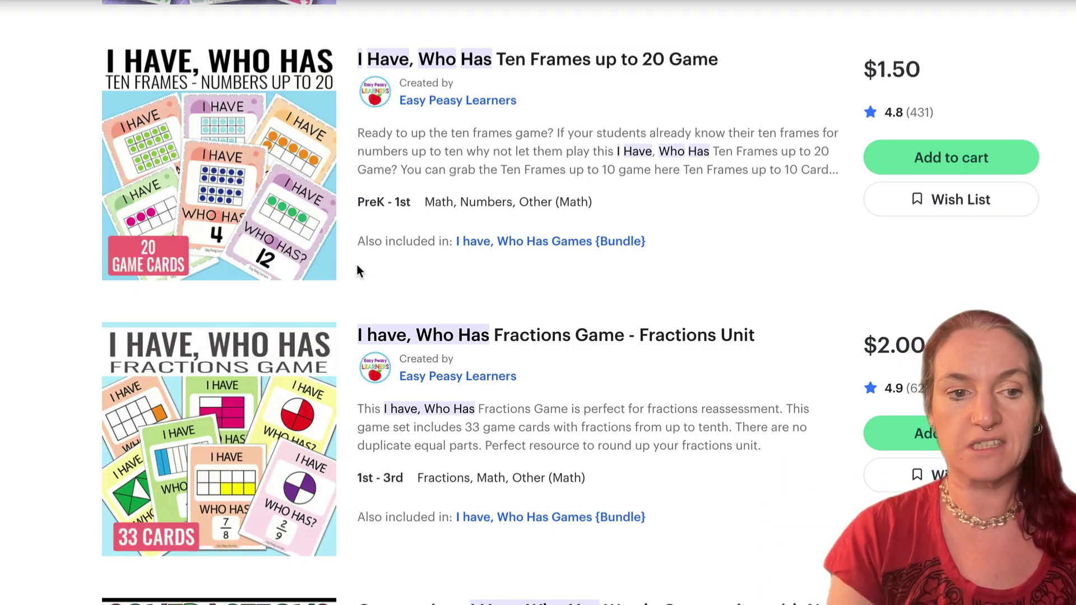
mouse_move(308, 555)
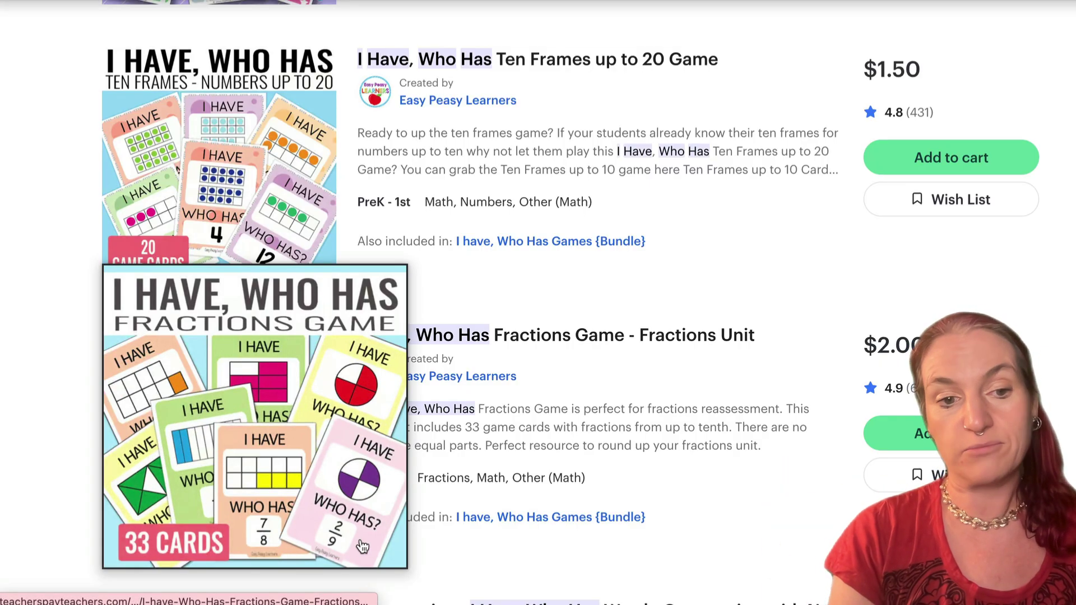
scroll(535, 408, up, 5)
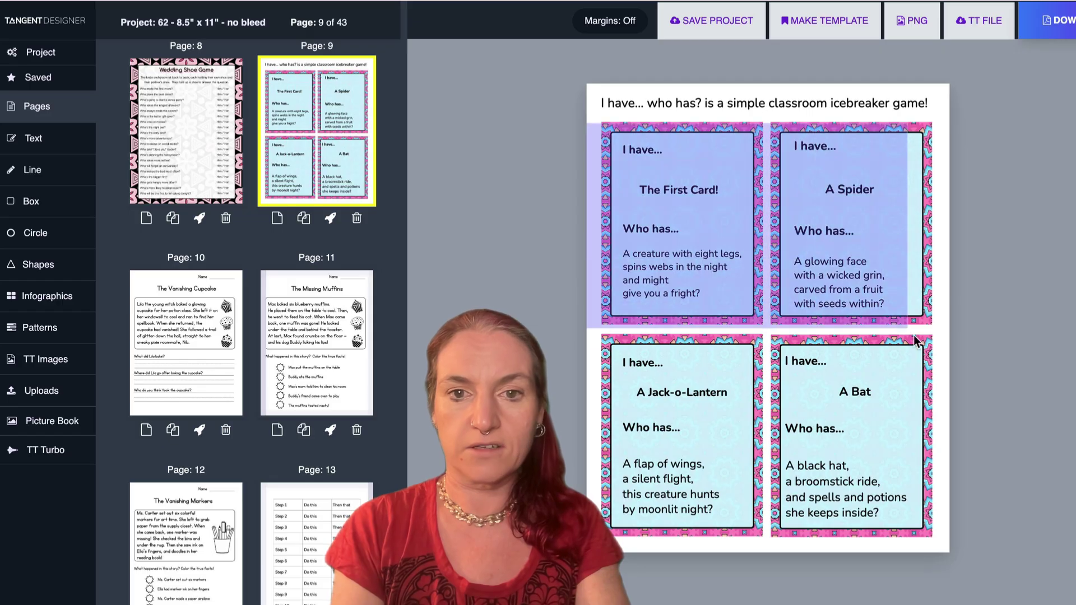
In Tangent Designer, select the four cards, generate a Promptify prompt titled "I have who has card game", and copy the prompt
drag(914, 341, 960, 540)
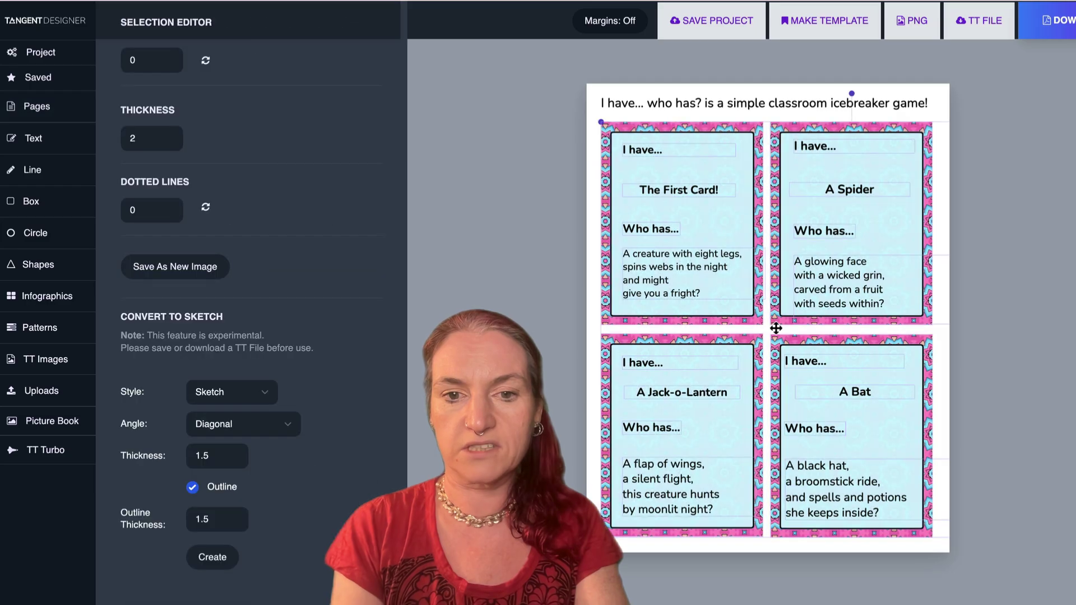
scroll(311, 219, up, 10)
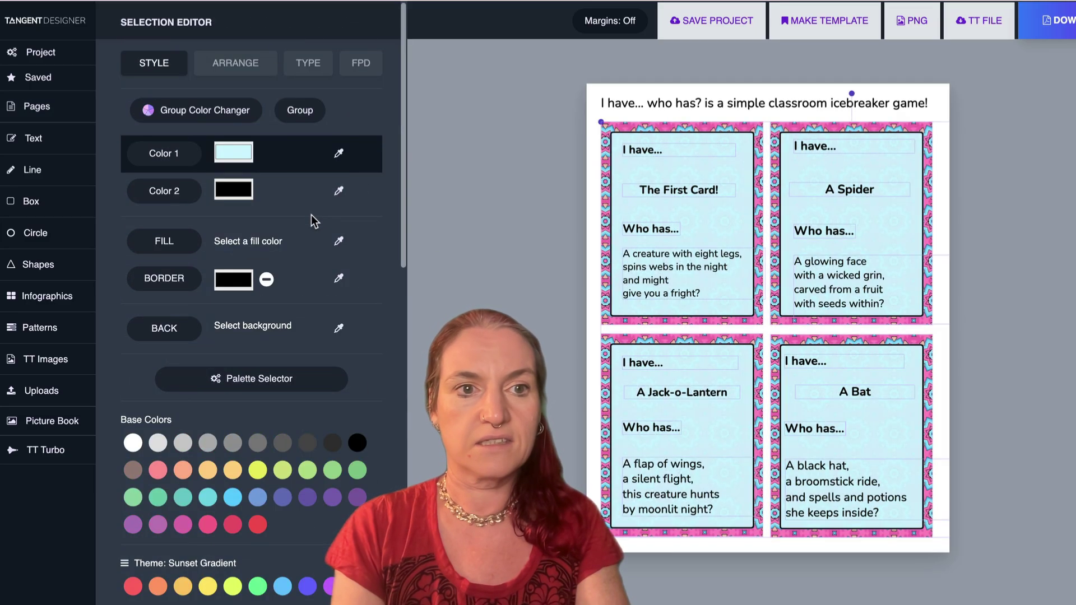
click(360, 66)
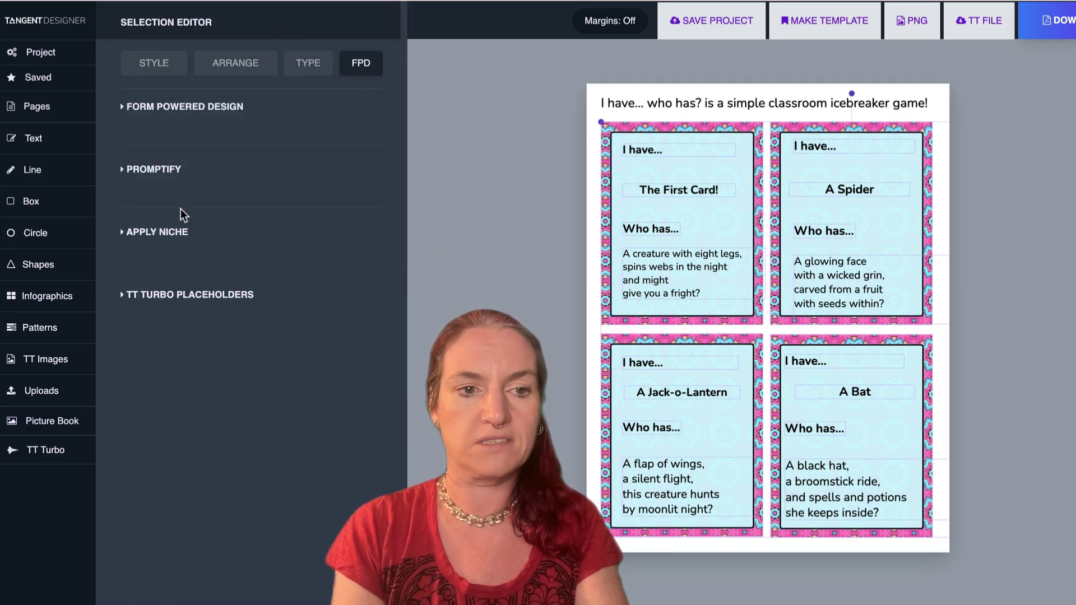
click(167, 174)
click(197, 227)
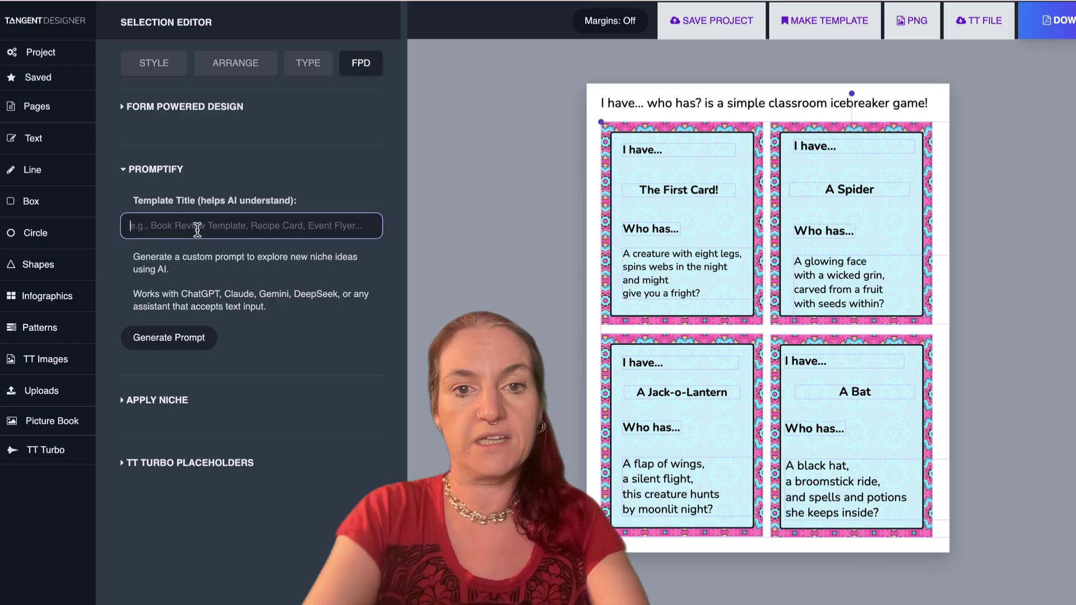
text(I have who has gam)
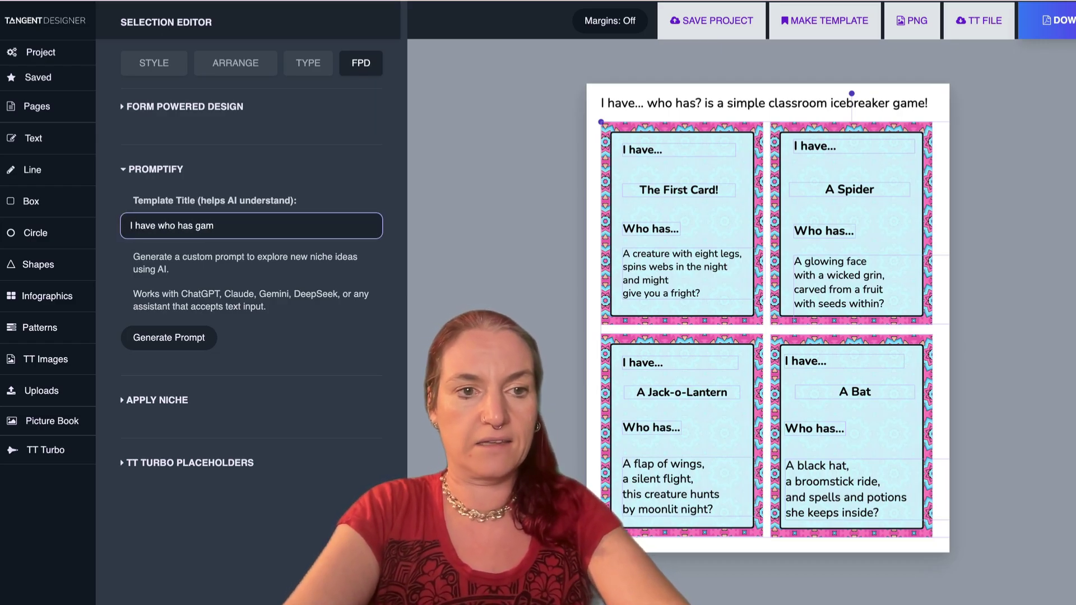
text(card)
click(168, 339)
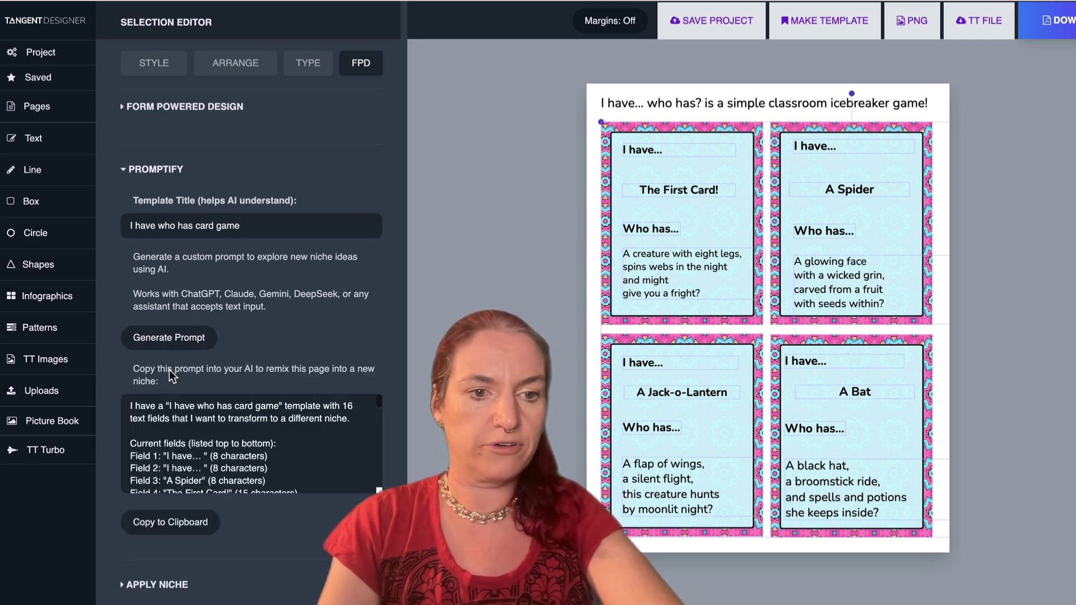
click(171, 522)
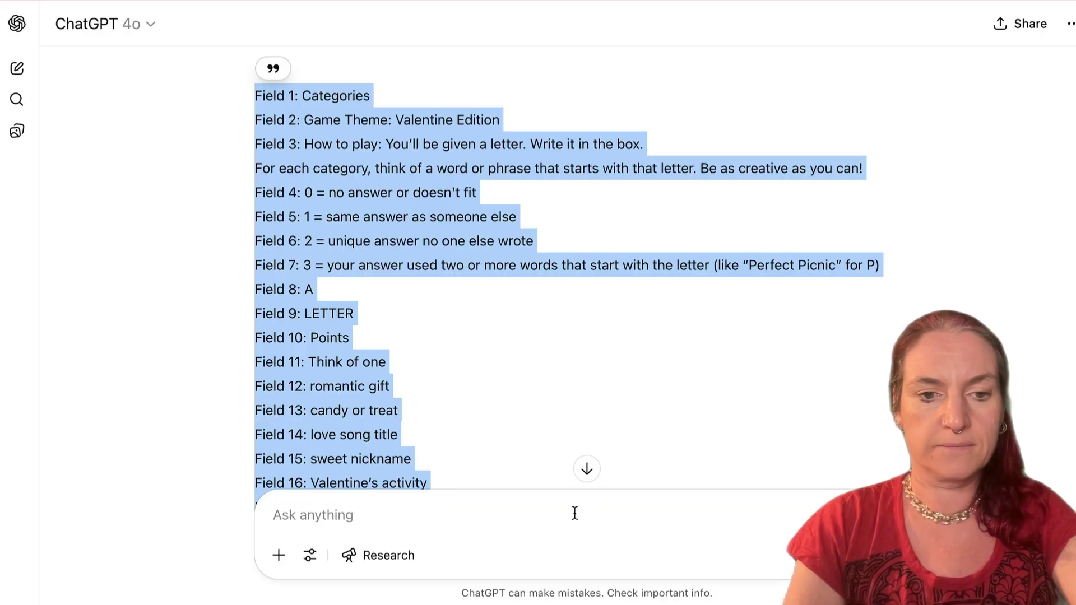
Submit the copied card game prompt in ChatGPT and request the niche "weather"
click(560, 531)
key(super+v)
key(Return)
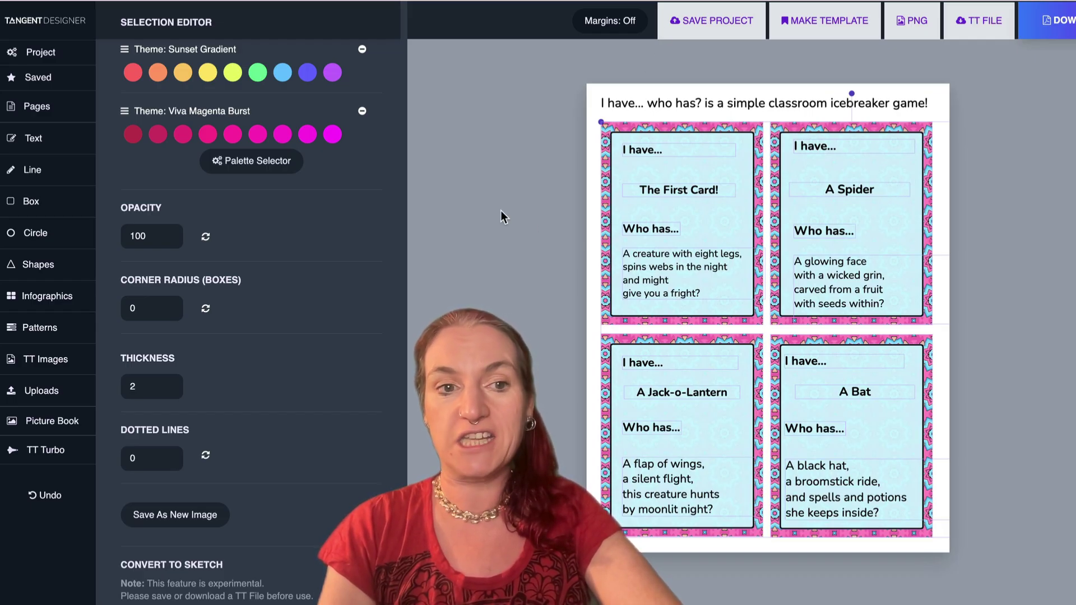
scroll(395, 232, up, 10)
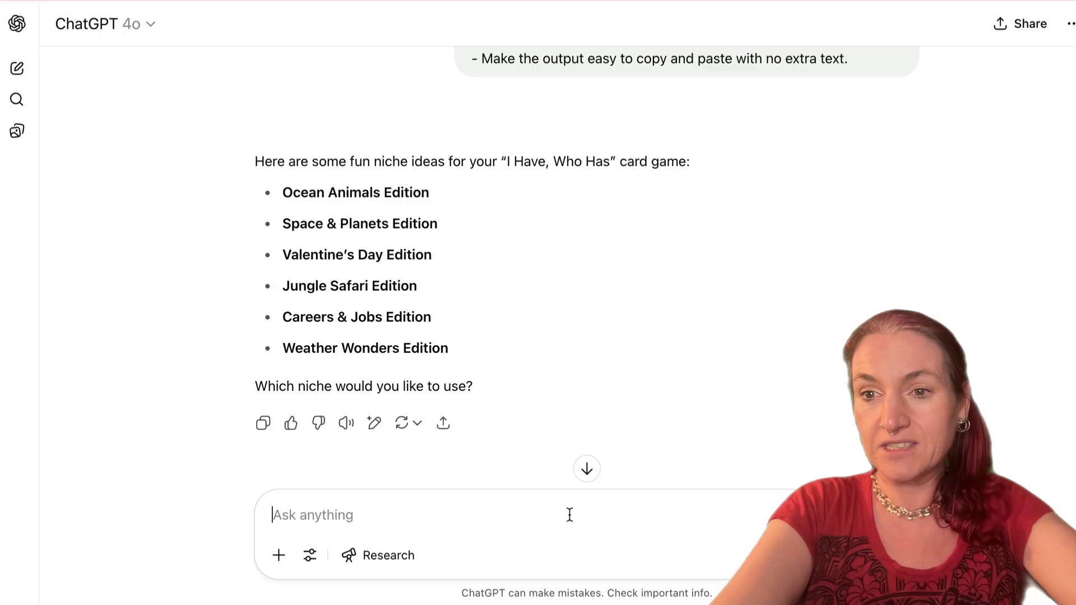
text(weather)
key(Return)
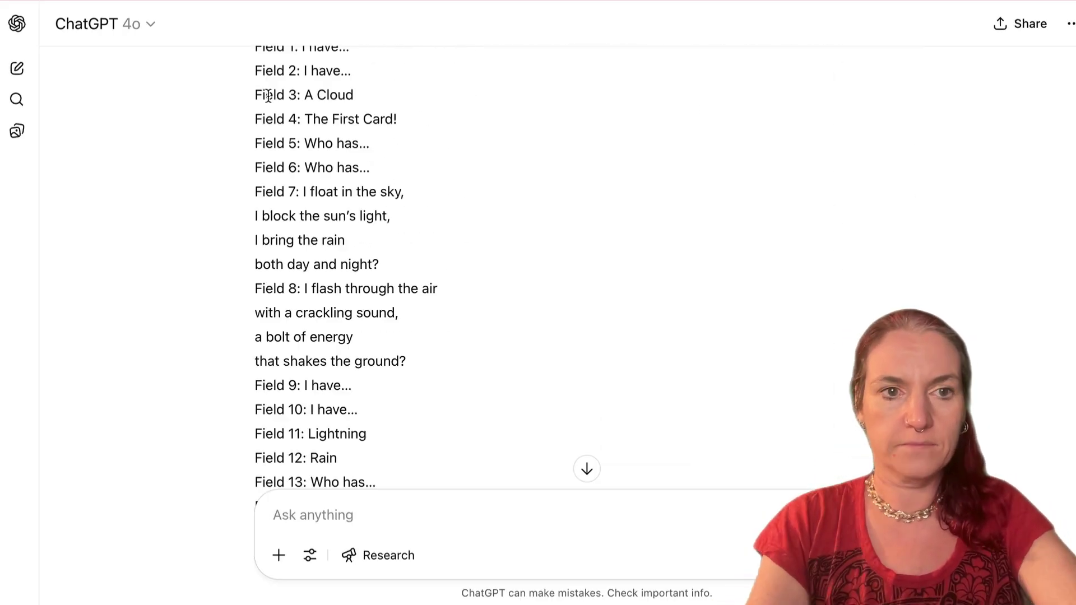
Copy the generated weather fields, Field 1 to Field 16, and apply them as the new niche to the selected cards in Tangent Designer
drag(251, 119, 257, 261)
scroll(260, 259, down, 8)
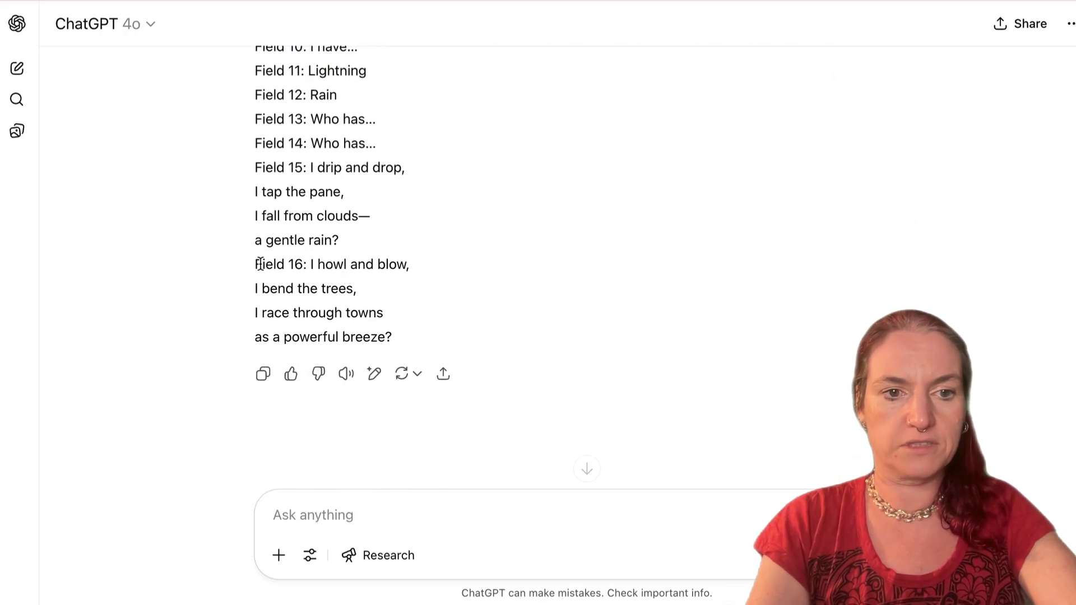
shift+click(398, 329)
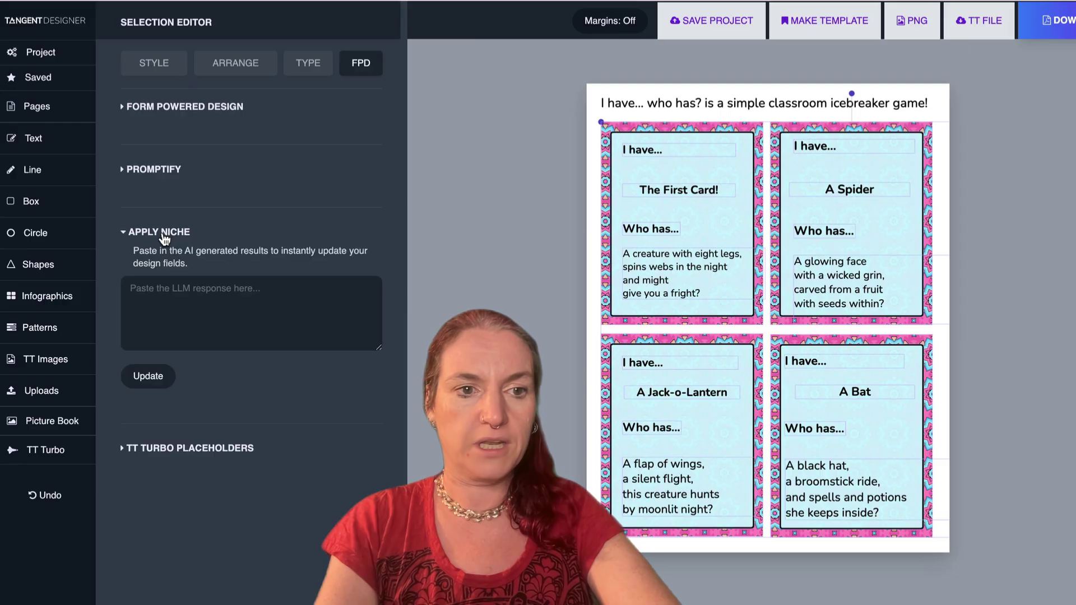
click(144, 285)
key(ctrl+v)
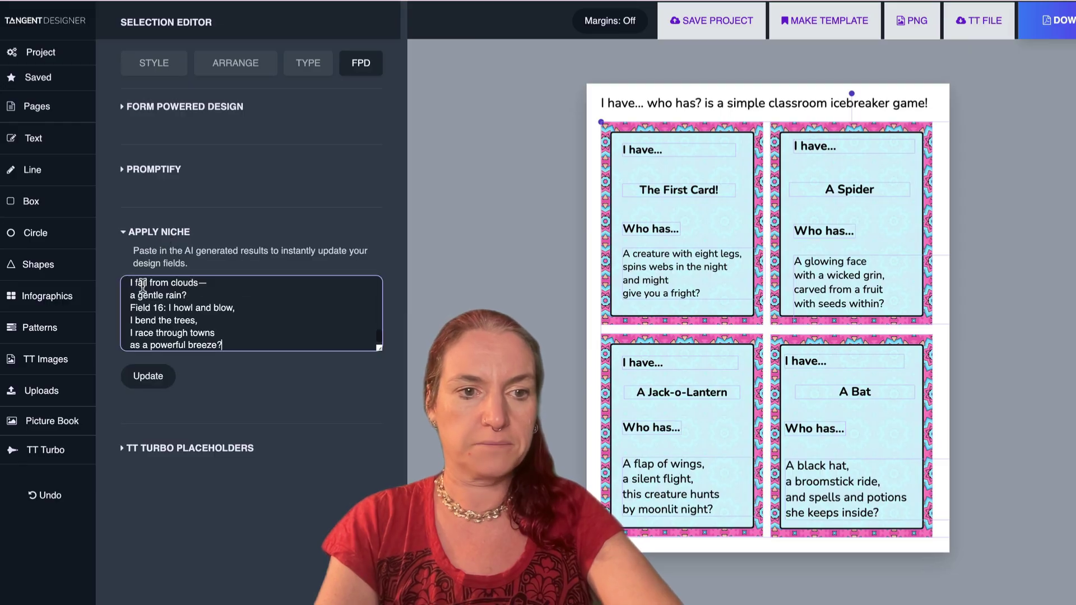
click(152, 378)
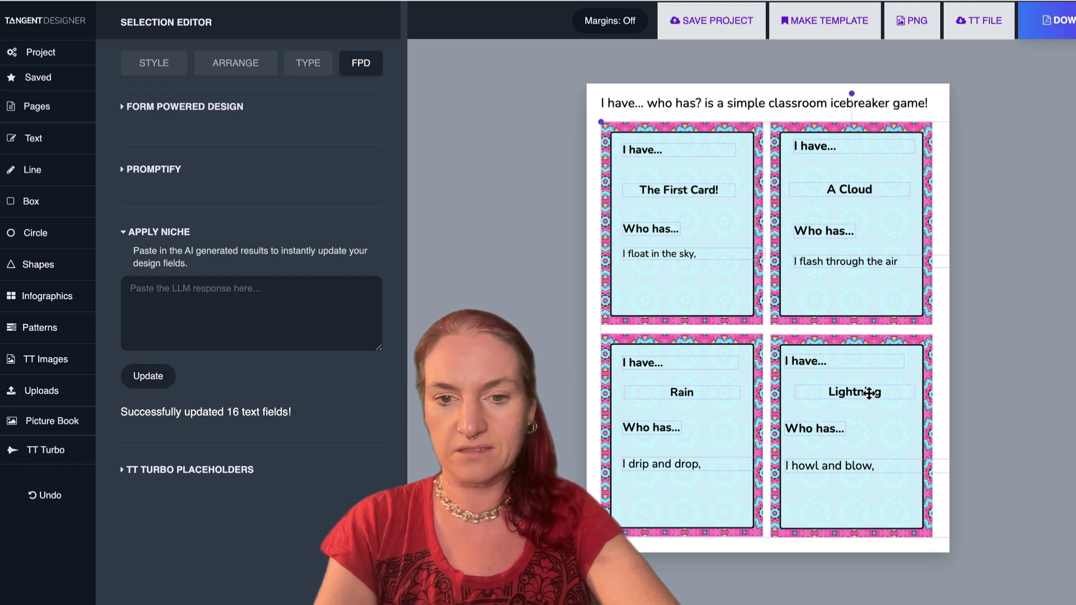
Swap the "I drip and drop," and "I howl and blow," clues between the Rain and Lightning cards
click(594, 405)
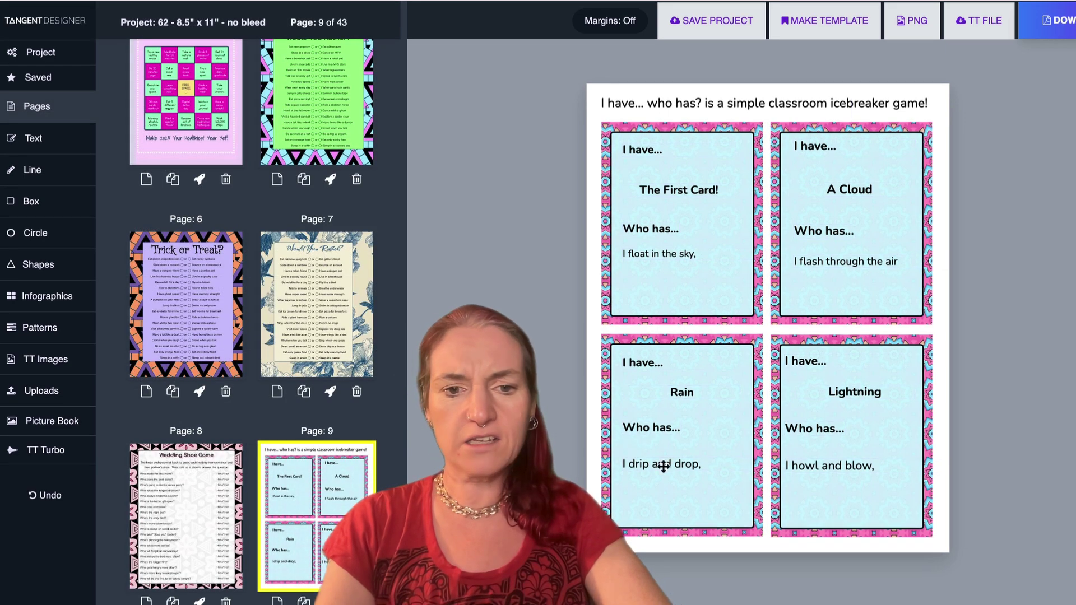
click(645, 466)
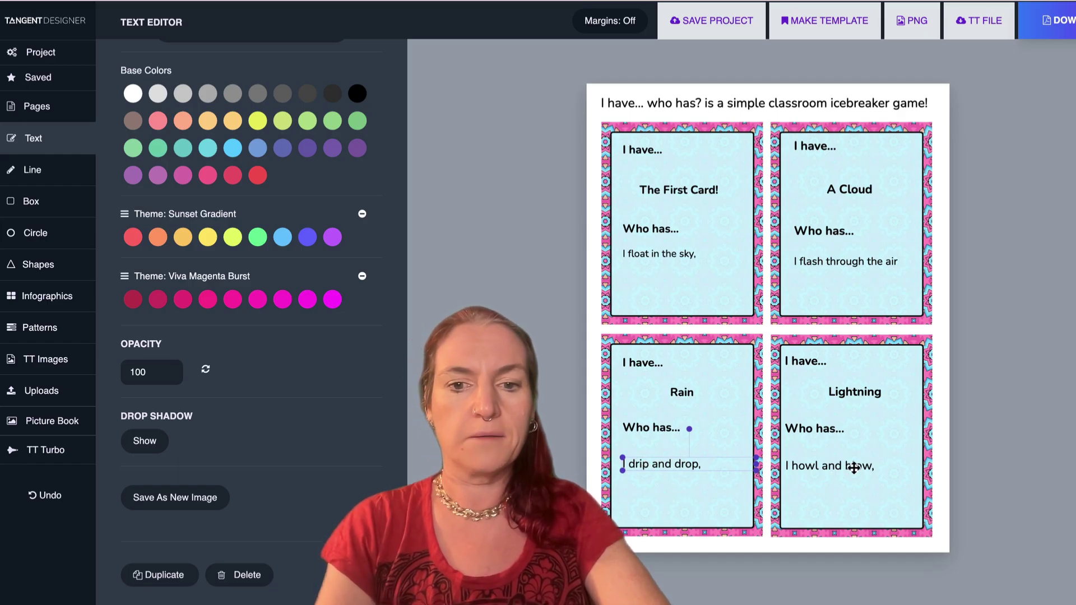
drag(843, 472, 713, 493)
drag(675, 462, 847, 469)
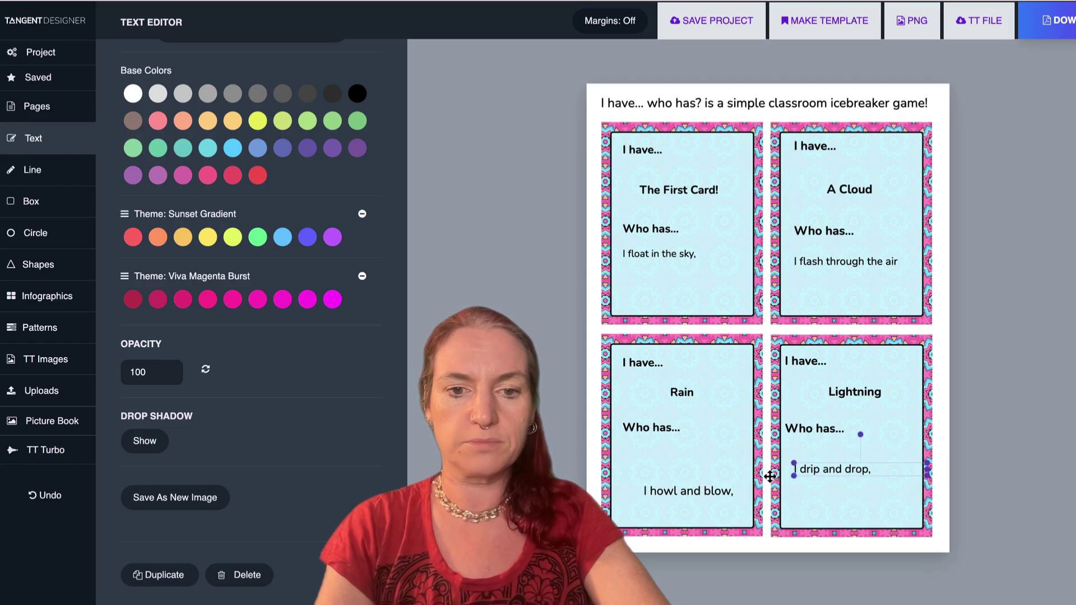
drag(695, 492, 679, 469)
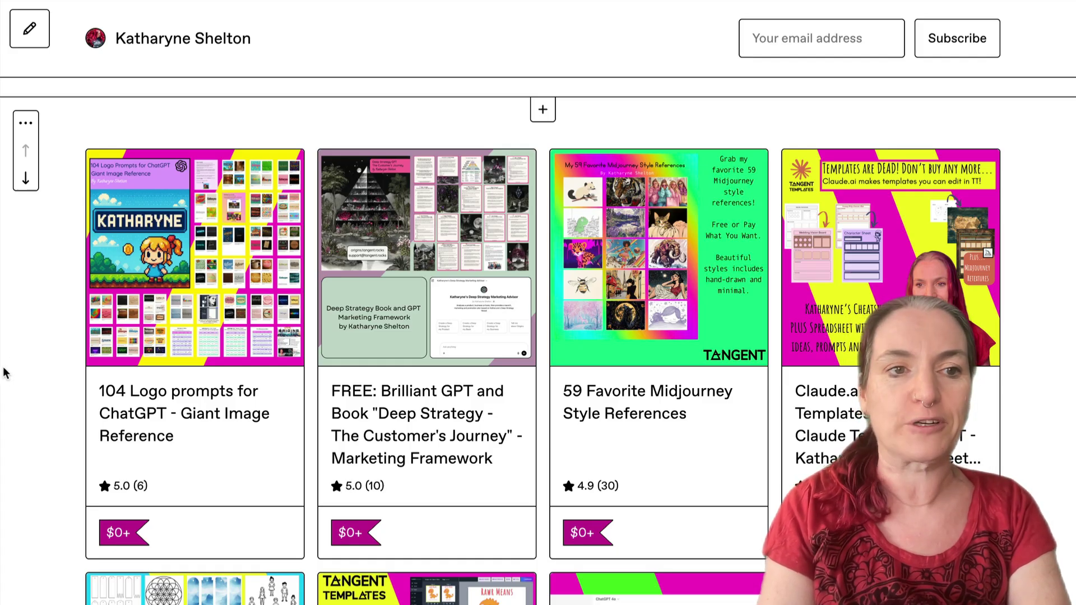
Switch to the Gumroad store page and browse its Tangent Templates TT files, resource packs and free planner templates
scroll(16, 358, down, 2)
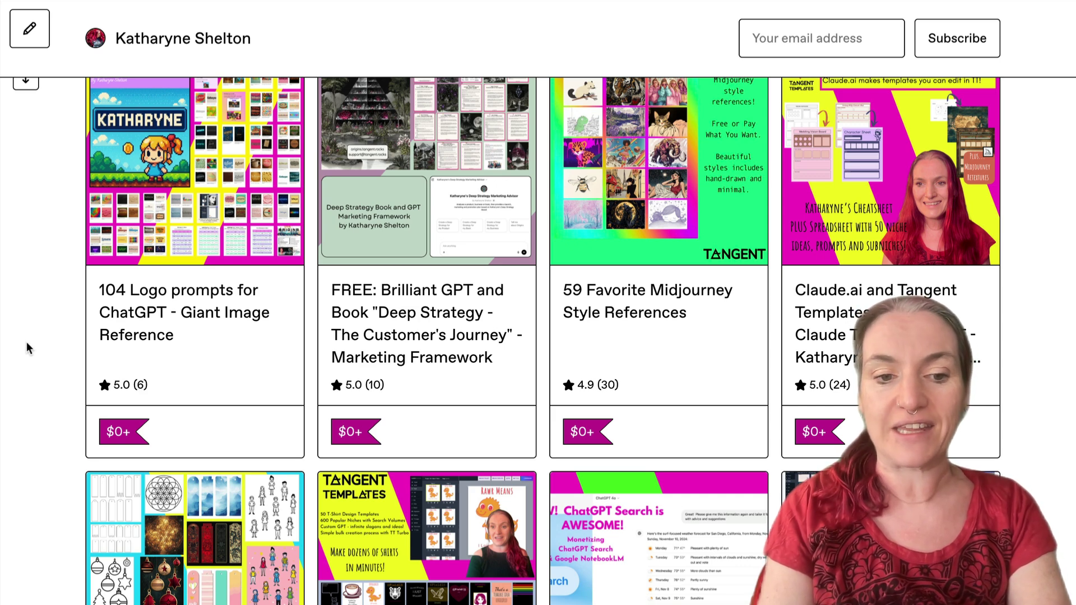
scroll(24, 371, down, 1)
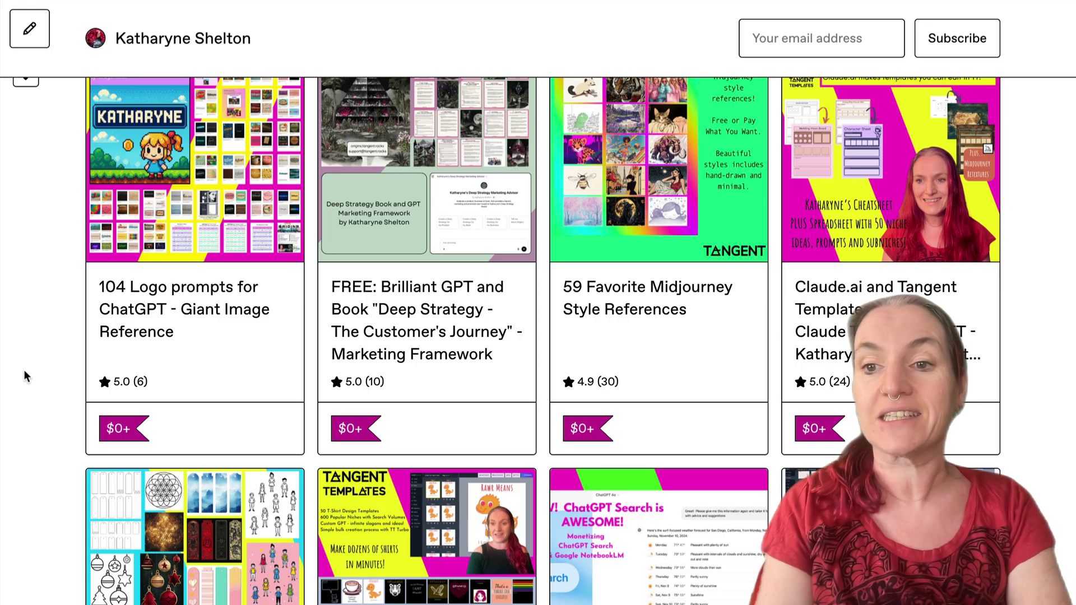
scroll(1005, 297, down, 5)
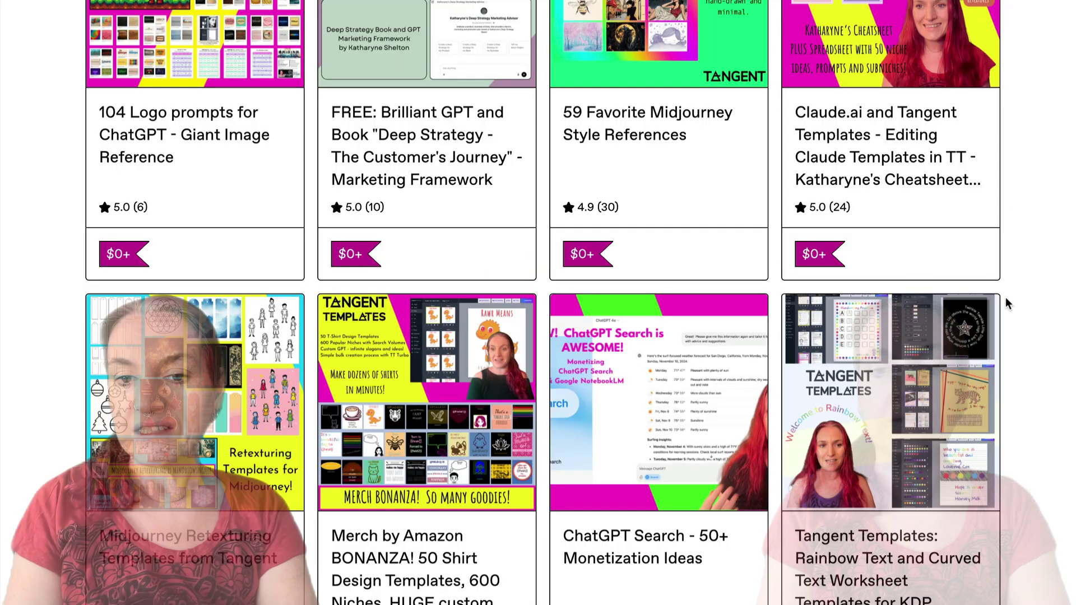
scroll(1005, 300, down, 1)
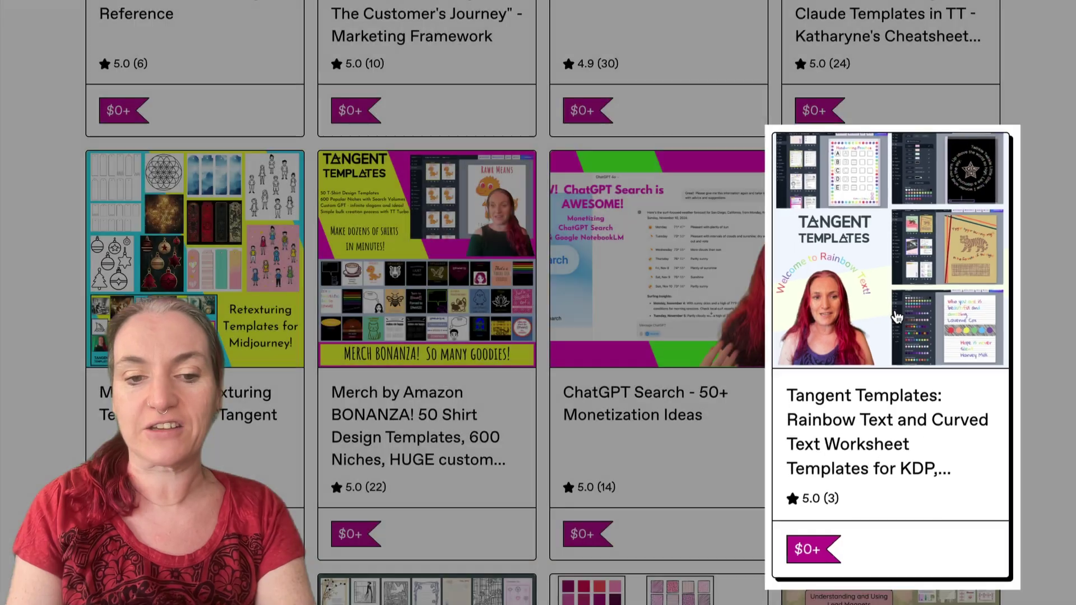
scroll(896, 319, down, 2)
scroll(897, 320, down, 7)
scroll(426, 224, up, 1)
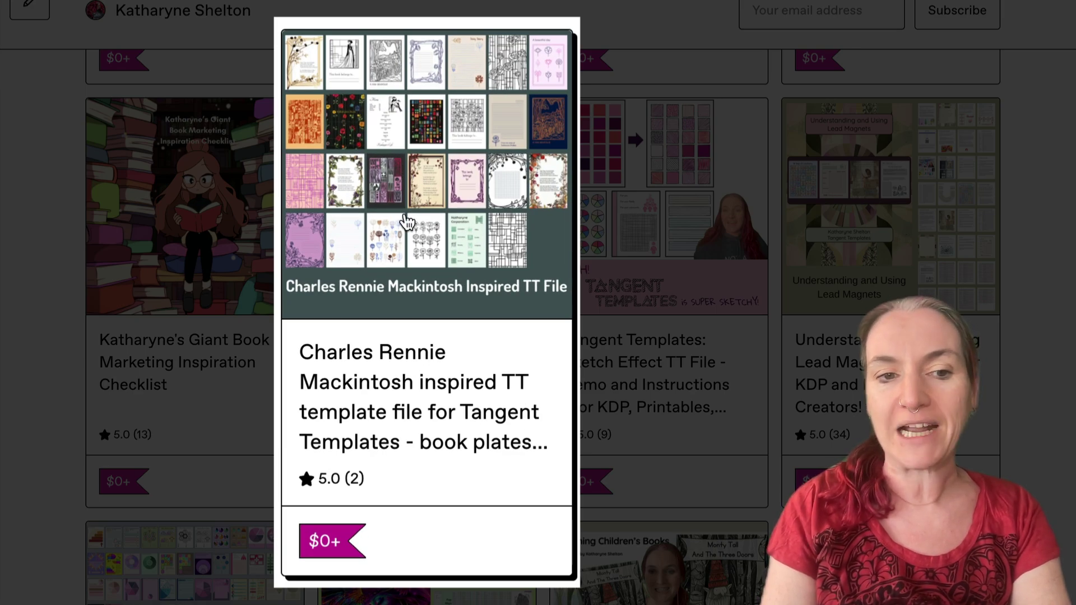
scroll(407, 277, down, 7)
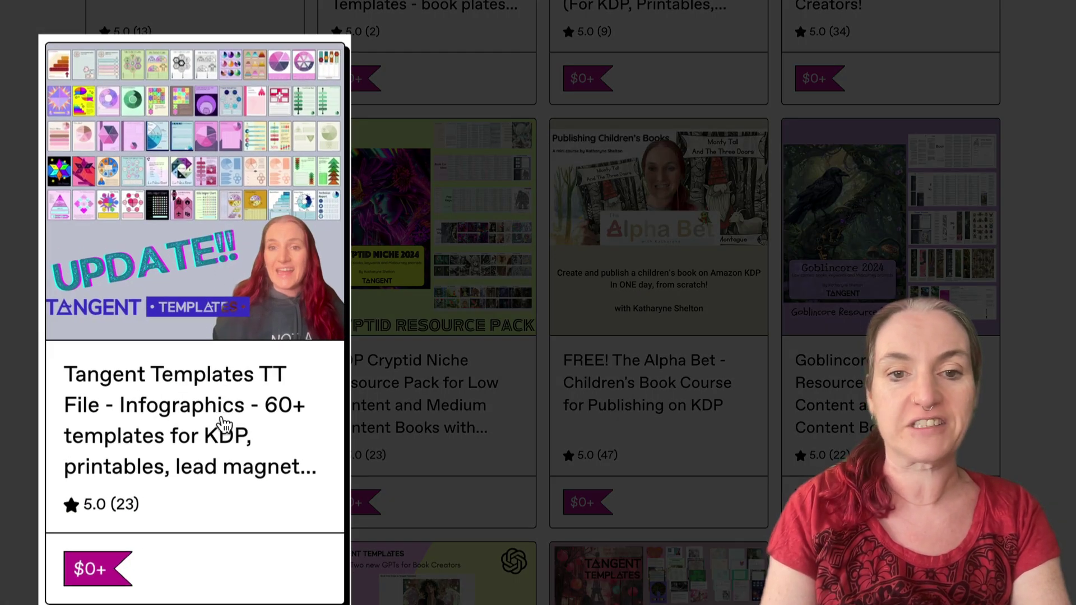
scroll(221, 414, down, 7)
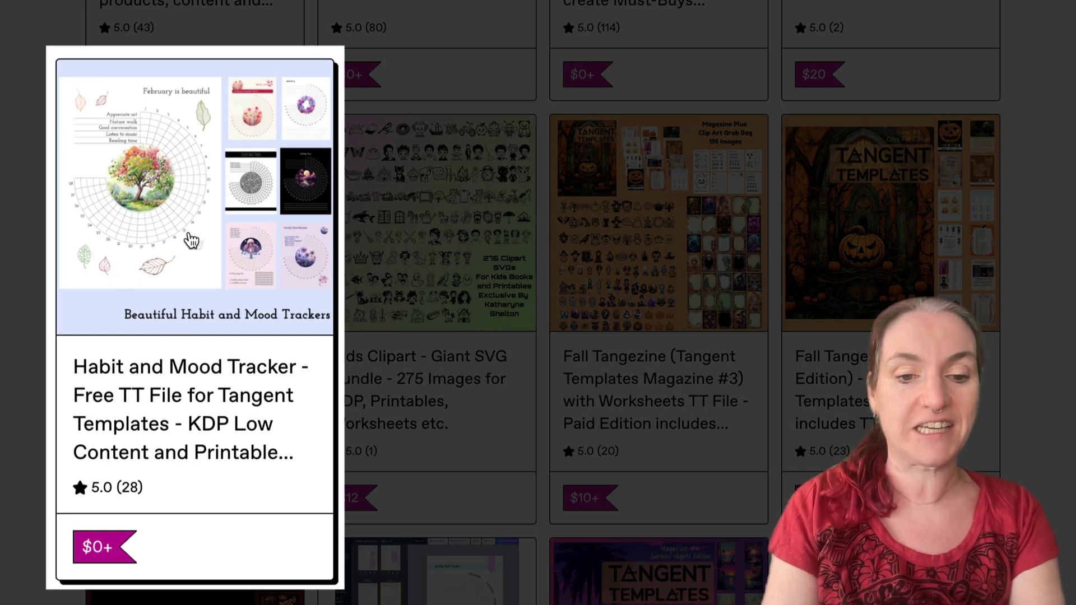
scroll(192, 240, down, 7)
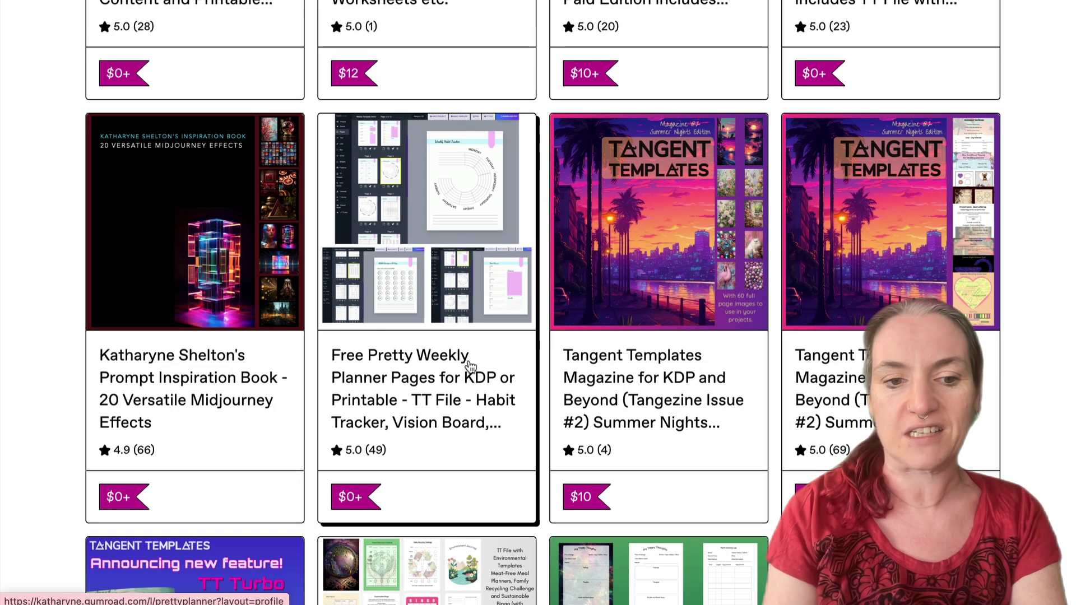
scroll(469, 366, up, 1)
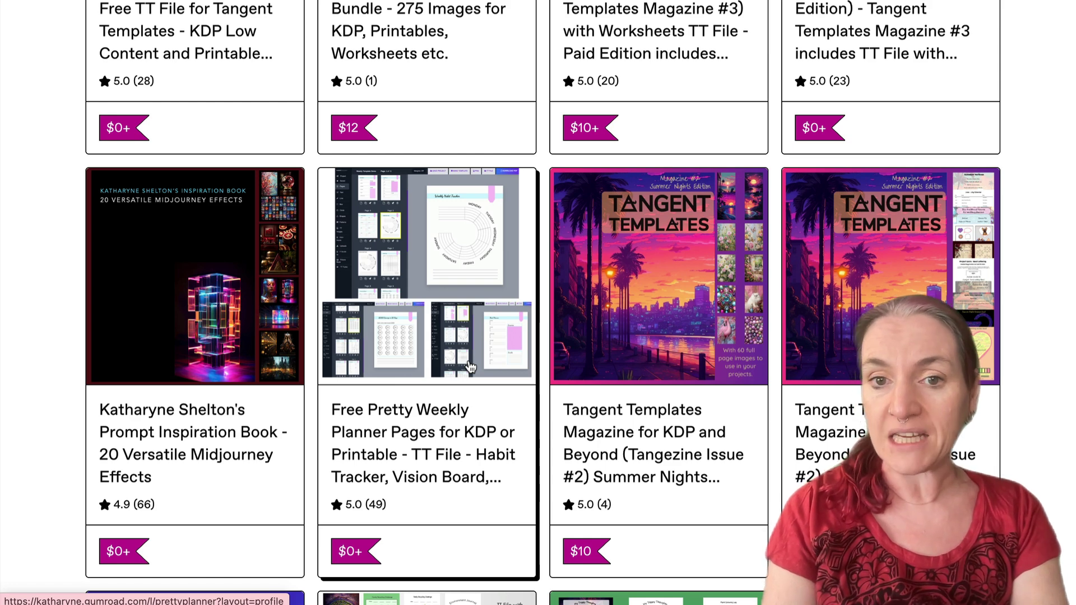
scroll(469, 366, up, 1)
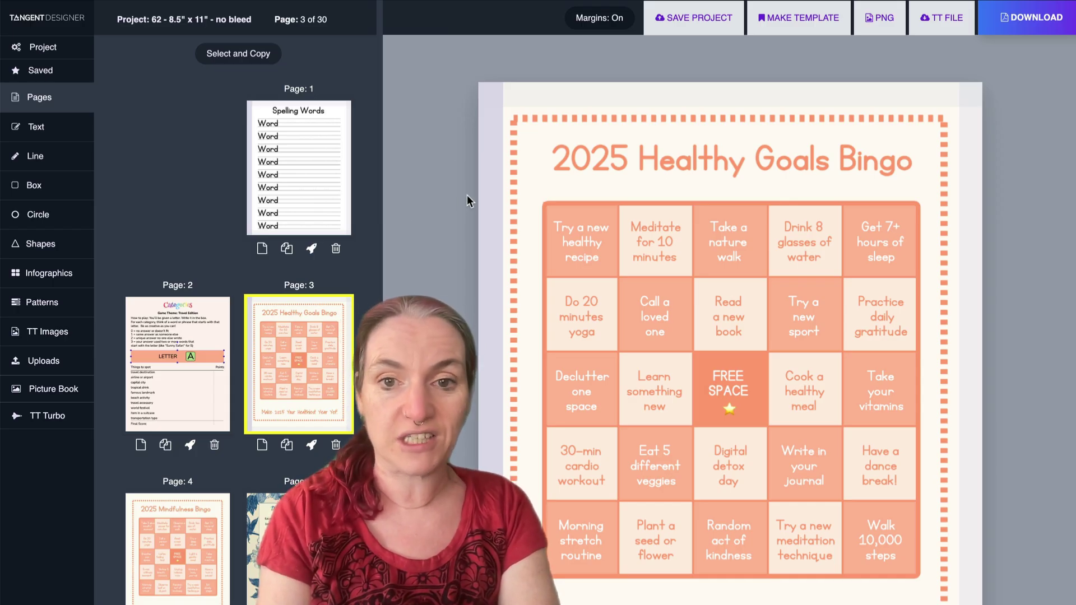
Select everything on the 2025 Healthy Goals Bingo page, generate a Promptify prompt with the template title "Bingo Card" and copy it
click(483, 84)
drag(485, 84, 979, 604)
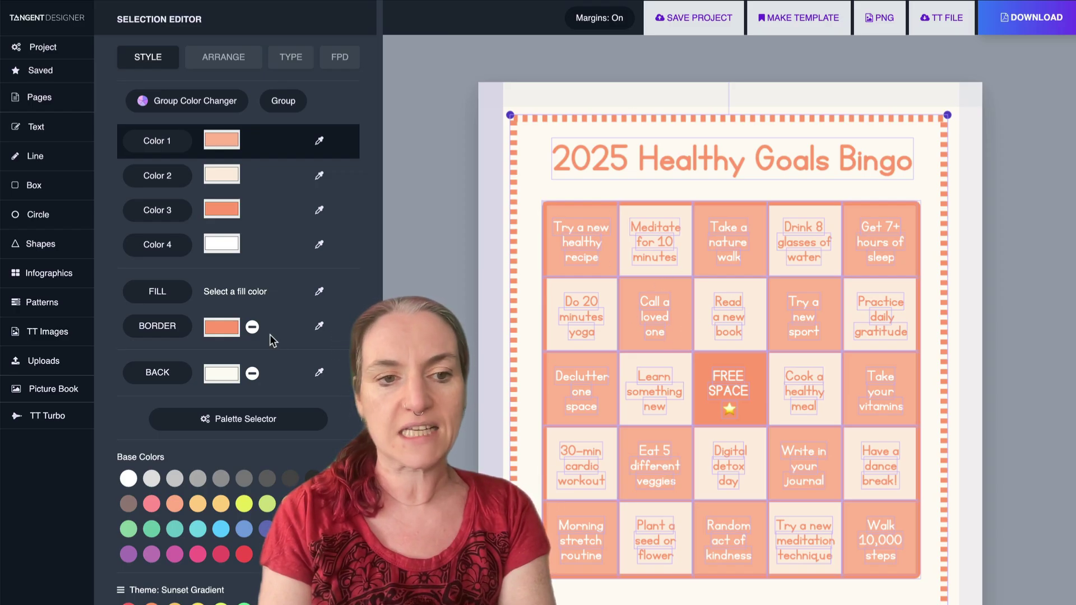
click(339, 58)
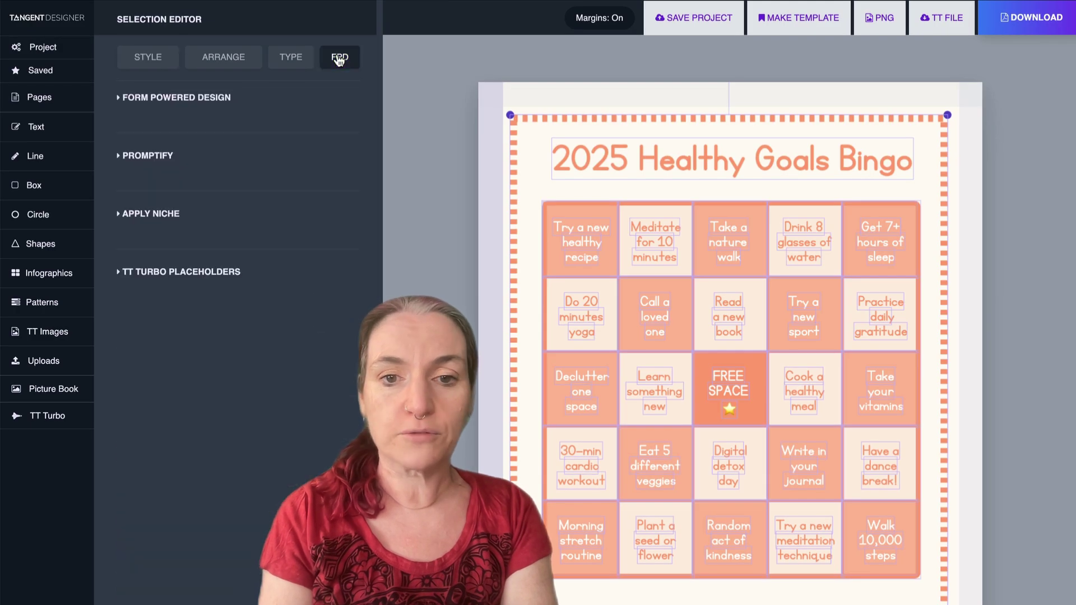
click(153, 157)
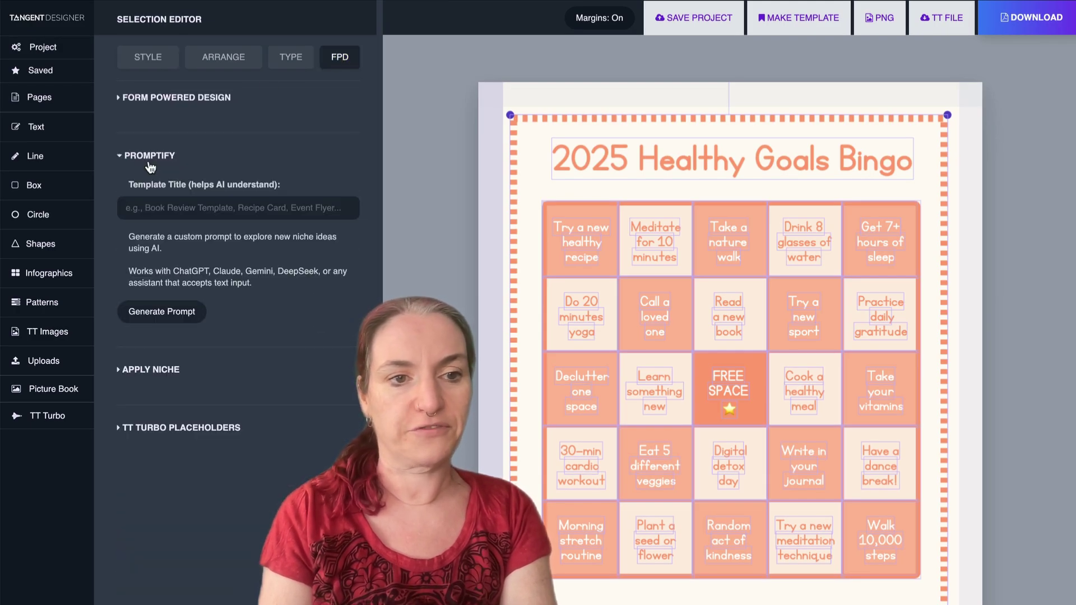
click(205, 201)
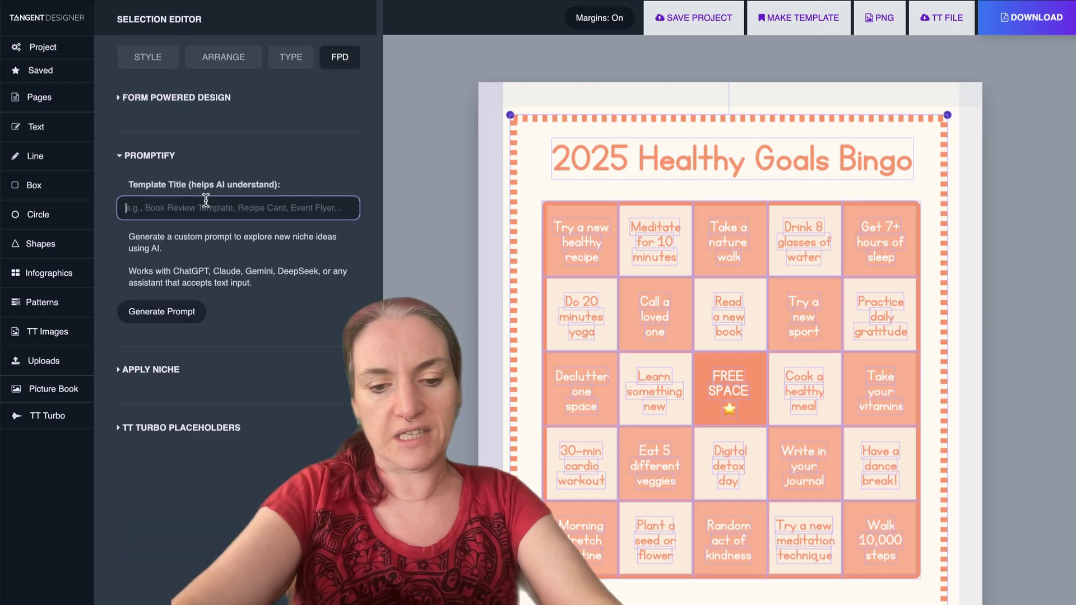
text(Bingo Card)
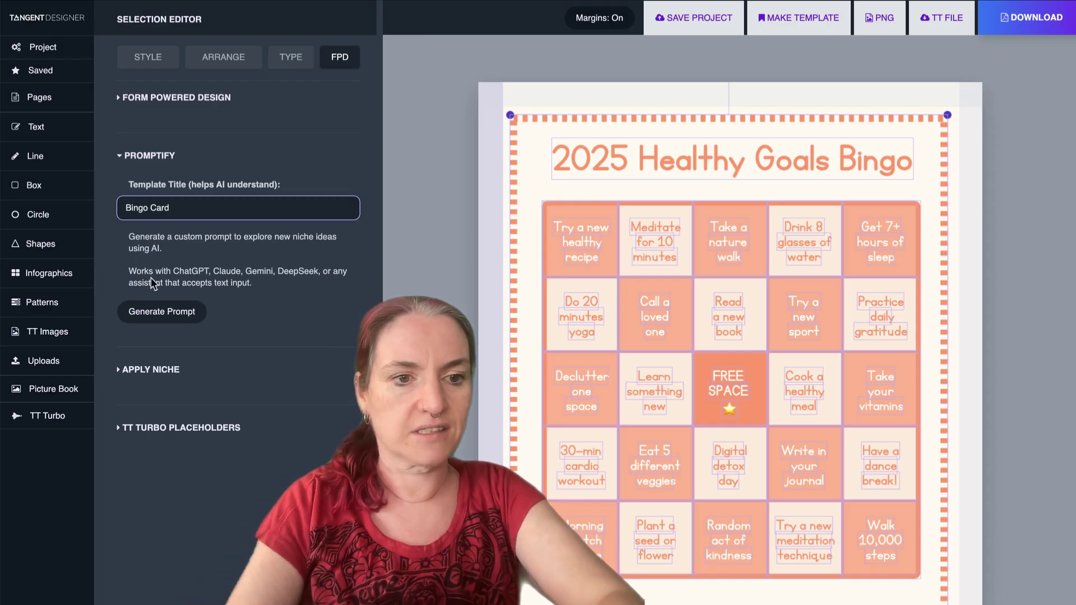
click(156, 316)
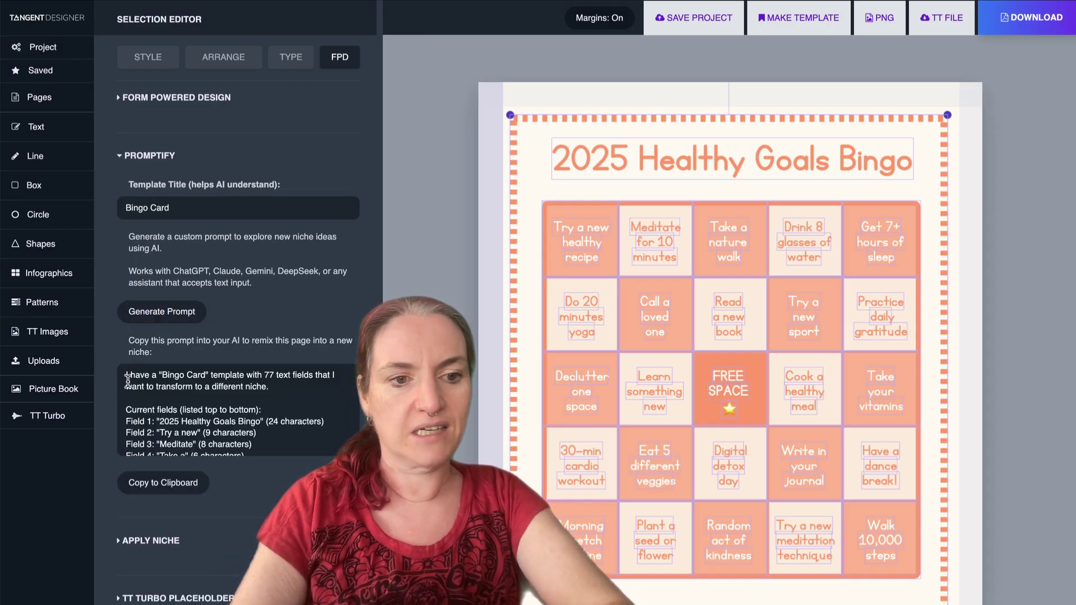
click(148, 483)
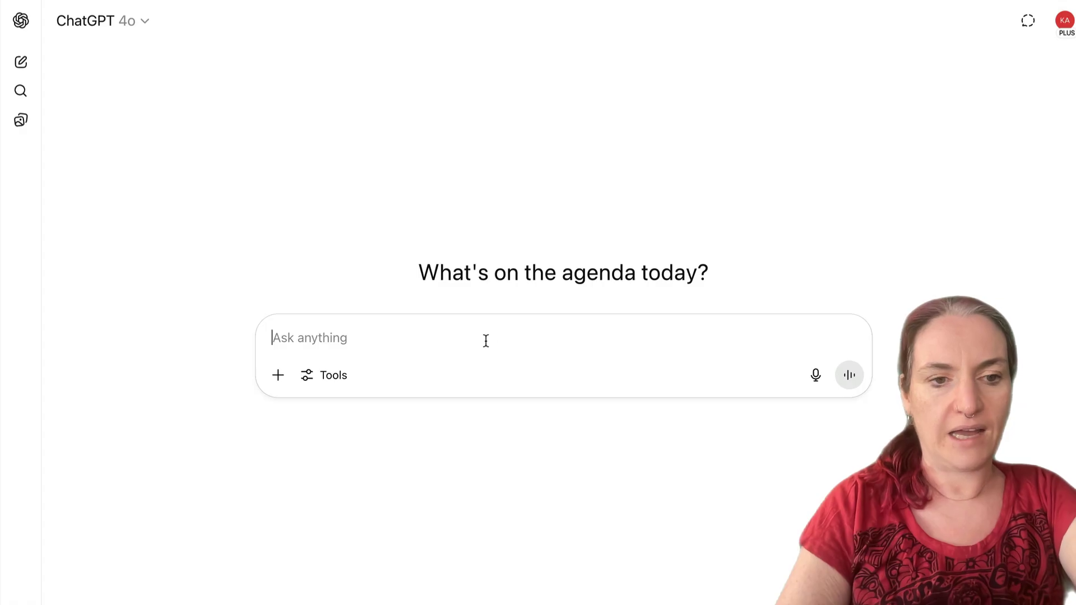
Submit the copied bingo prompt in ChatGPT and request the niche "Puppy bingo for new puppy owners"
key(super+v)
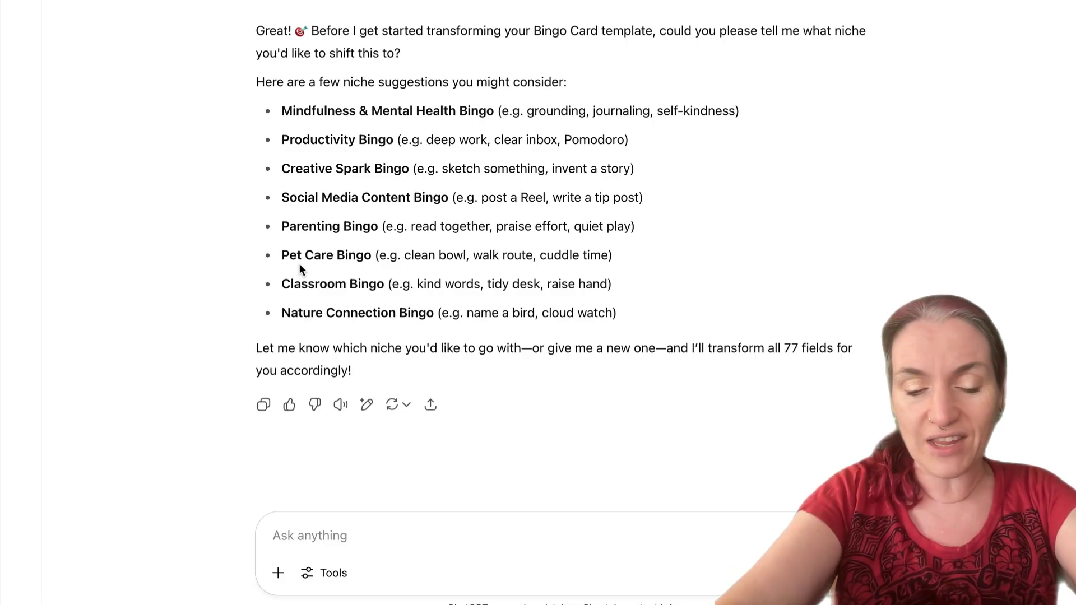
text(Pu)
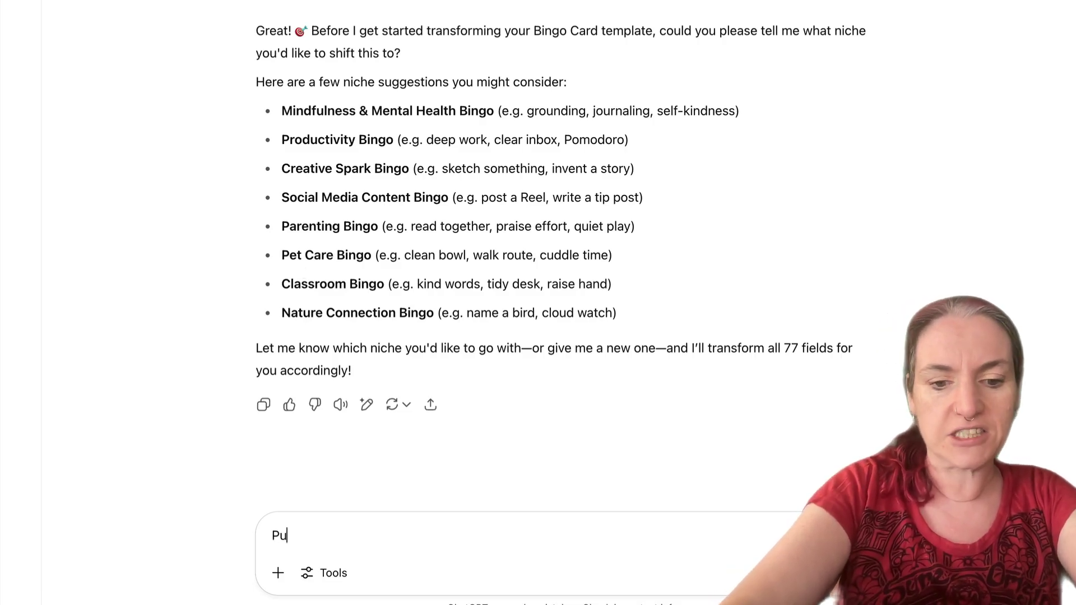
text(ppy bi)
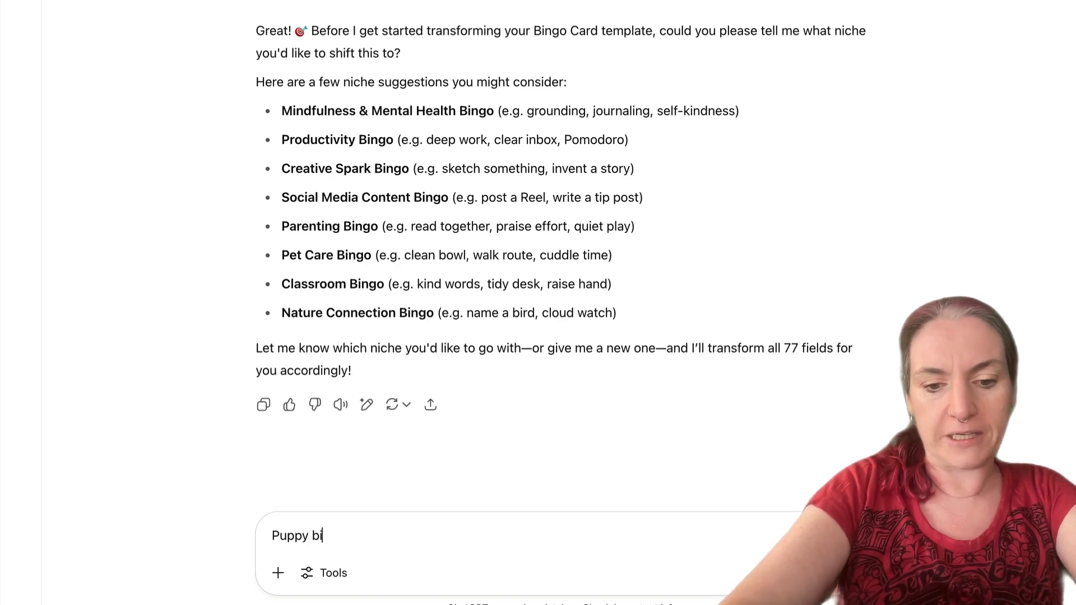
text(ngo for new )
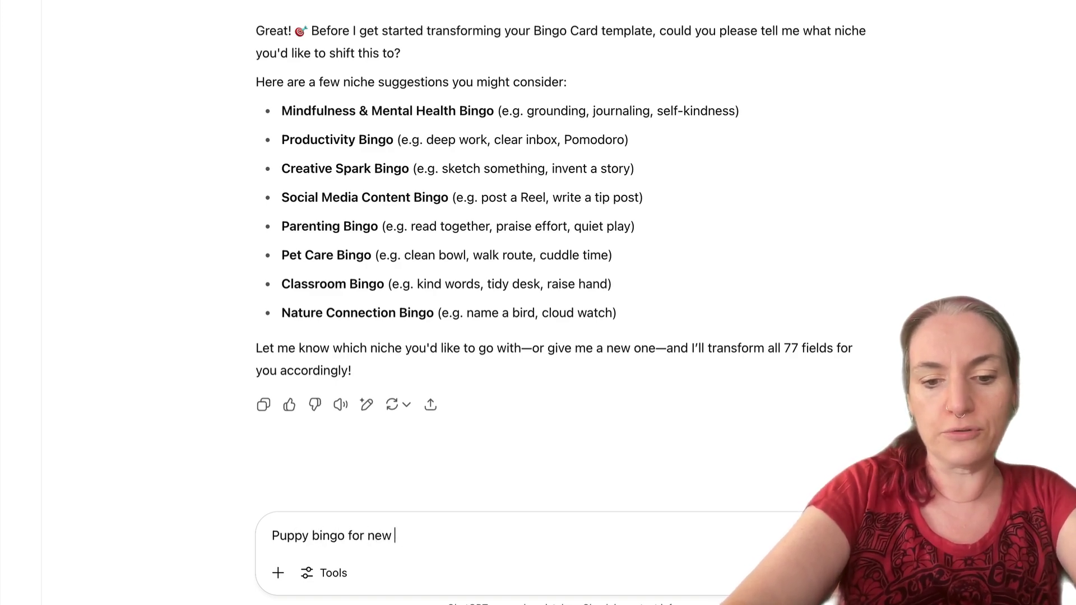
text(puppy owners)
key(Return)
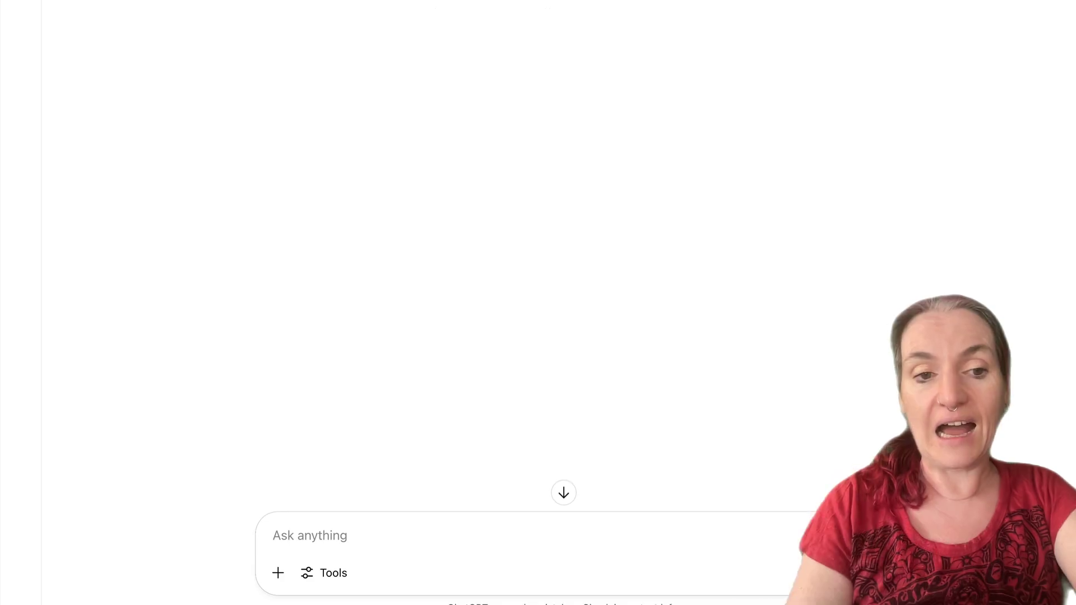
Copy the generated puppy fields, Field 1 to Field 77, and apply them as the new niche to the bingo page in Tangent Designer
scroll(226, 230, down, 3)
drag(245, 187, 266, 319)
scroll(267, 314, down, 12)
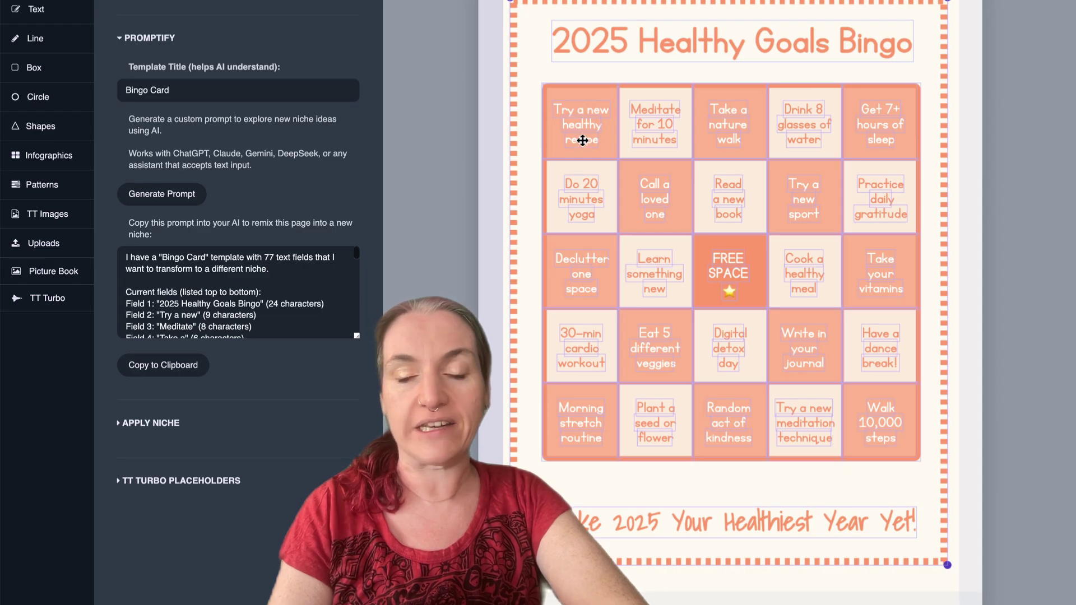
click(144, 426)
click(167, 476)
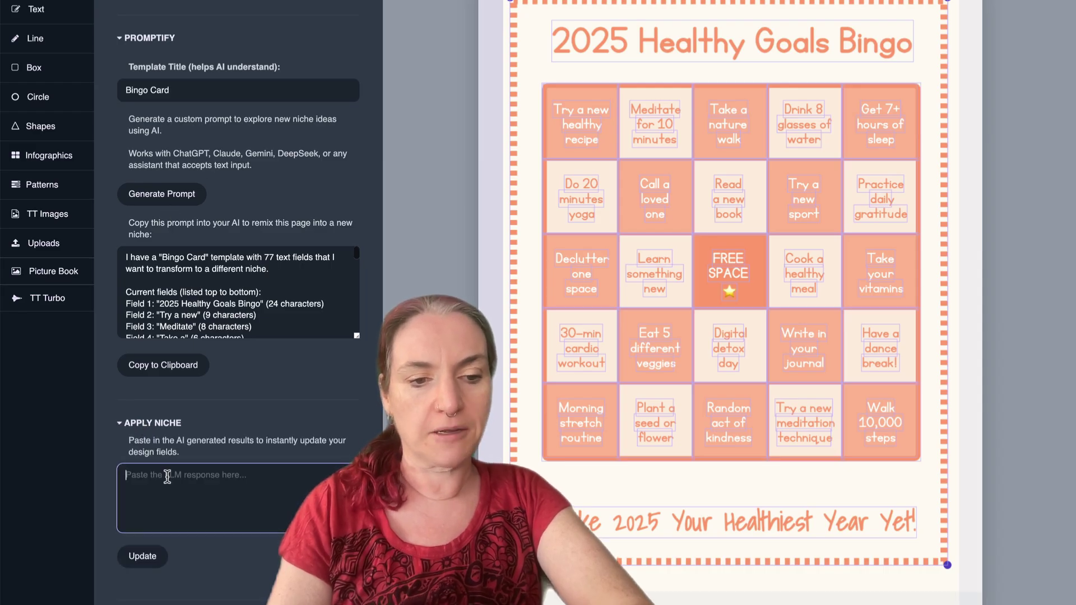
key(ctrl+v)
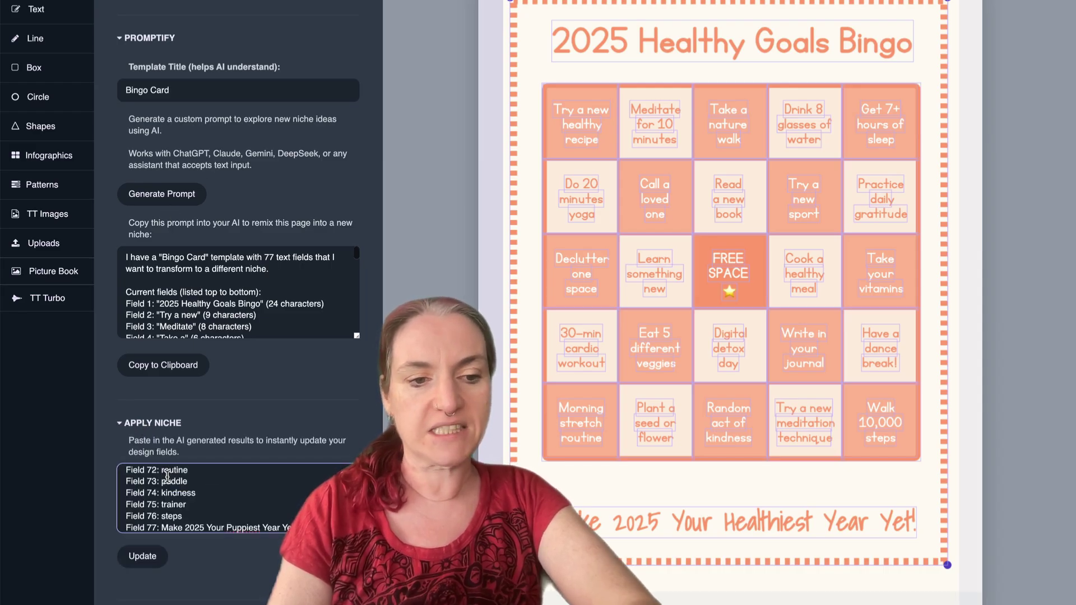
click(143, 559)
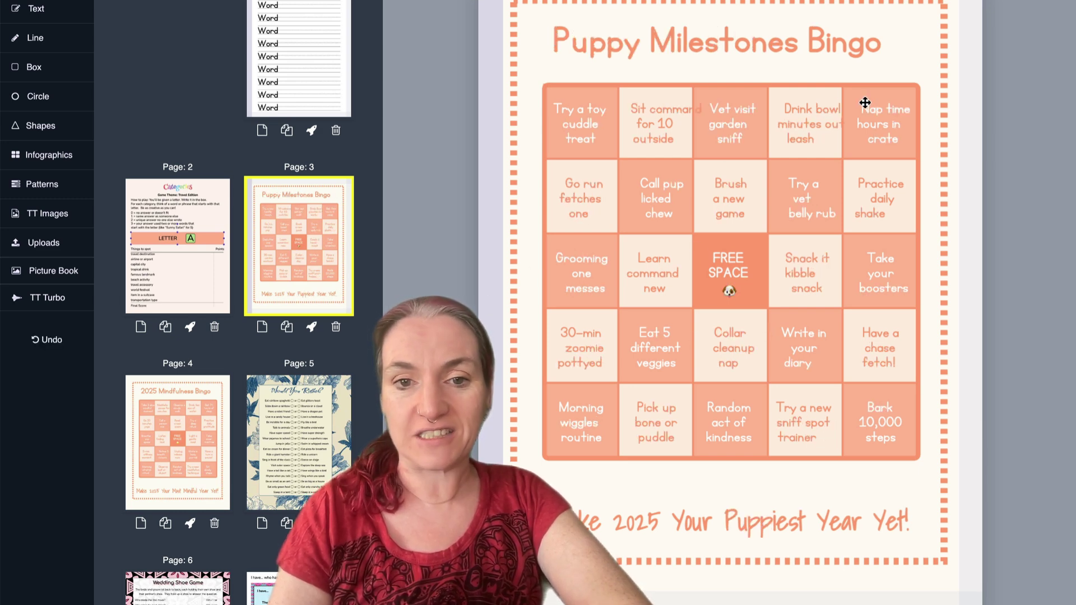
Re-centre the "Puppy Milestones Bingo" title and the footer line, and fit the "Sit command" text inside its square
click(645, 49)
drag(646, 49, 658, 47)
click(713, 521)
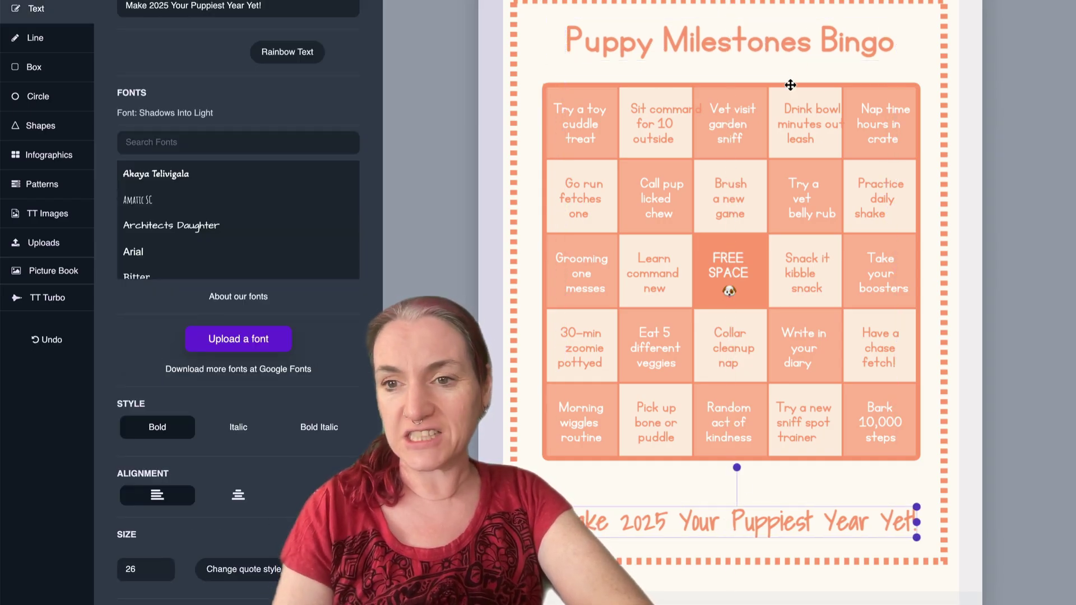
click(661, 111)
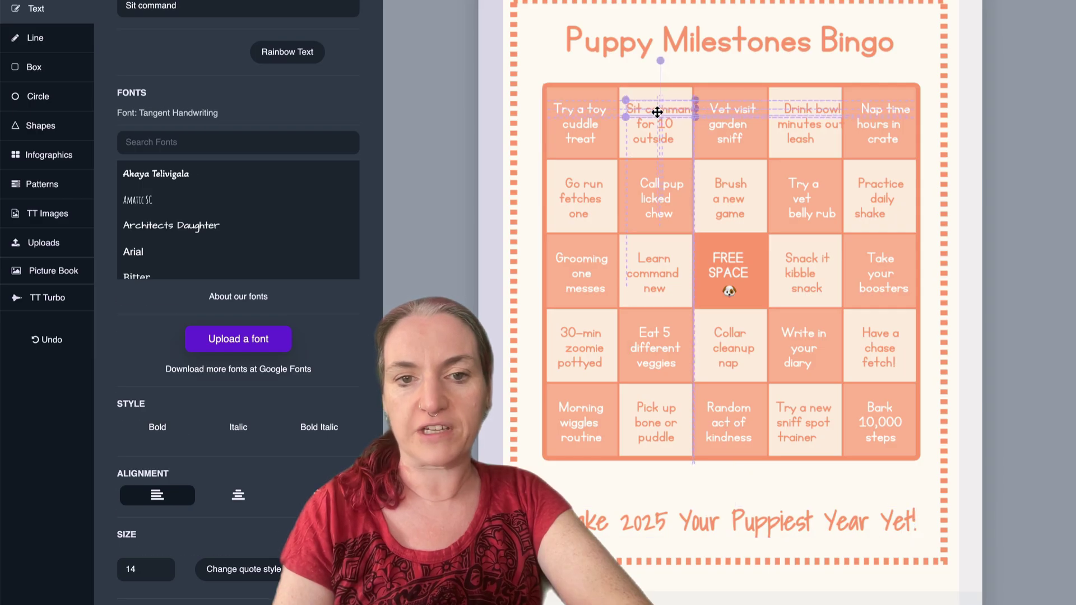
click(523, 242)
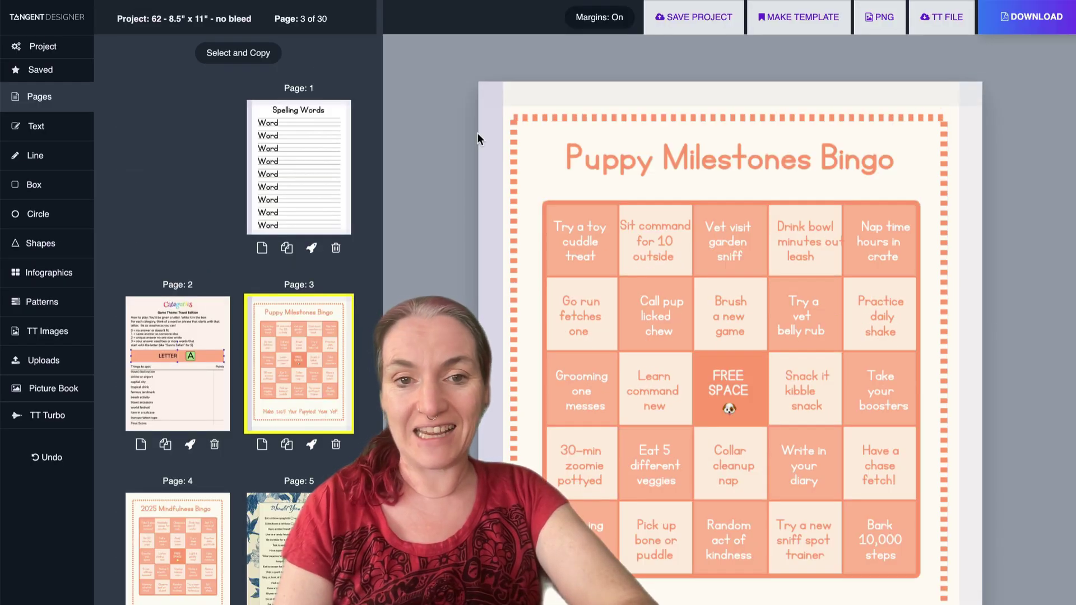
Select the whole puppy bingo card and recolour it with the Pinks theme in the Group Color Changer
drag(485, 102, 982, 602)
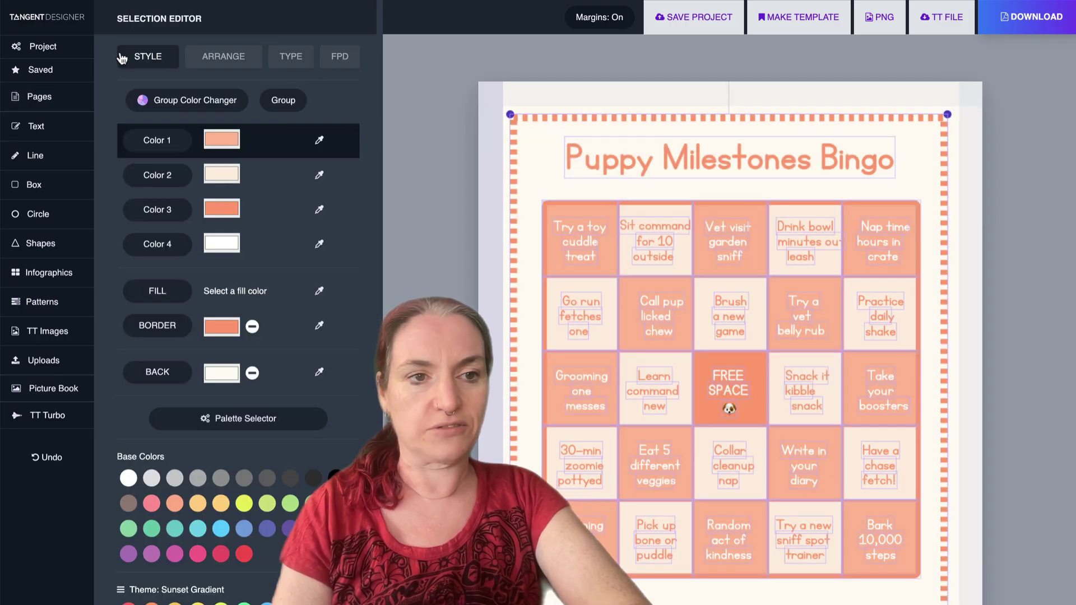
click(211, 101)
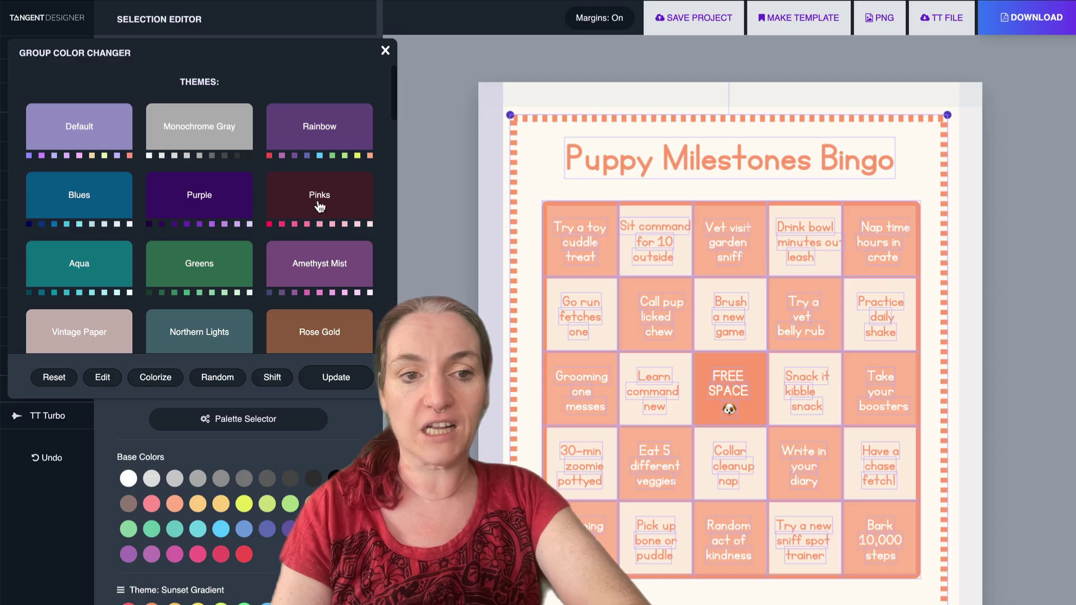
click(319, 207)
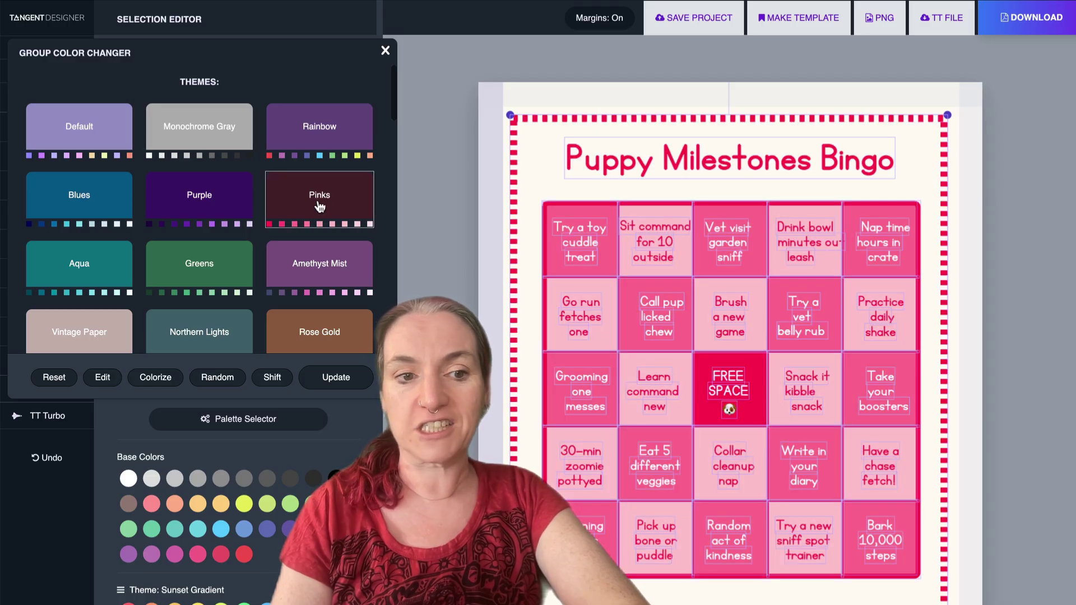
Try the Amethyst Mist, Greens, Northern Lights, Rose Gold, Vintage Paper, Aqua and Blues colour themes on the bingo card
click(311, 273)
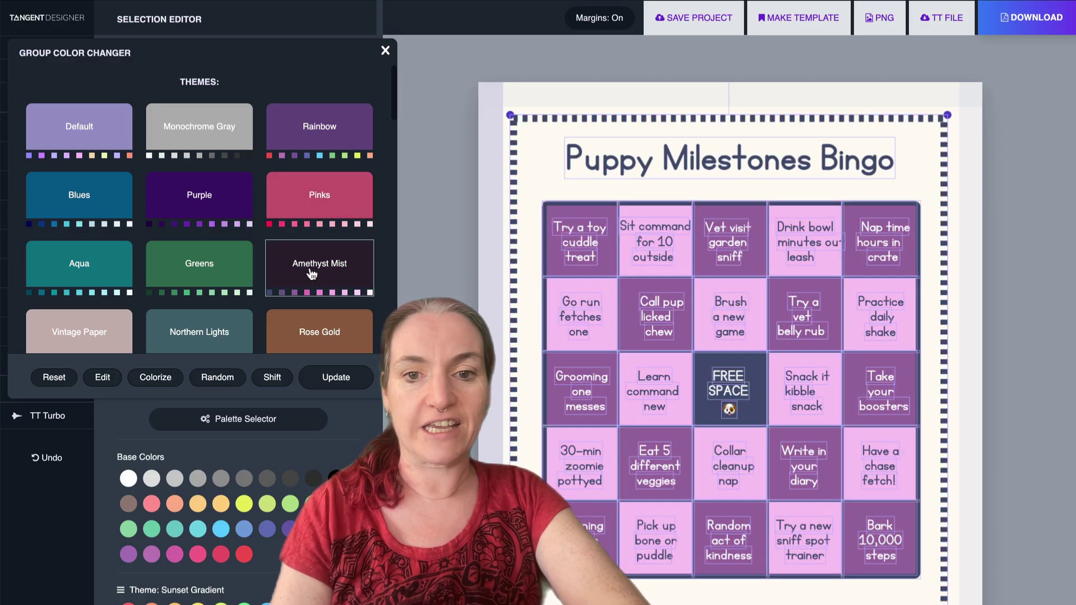
click(226, 275)
click(198, 329)
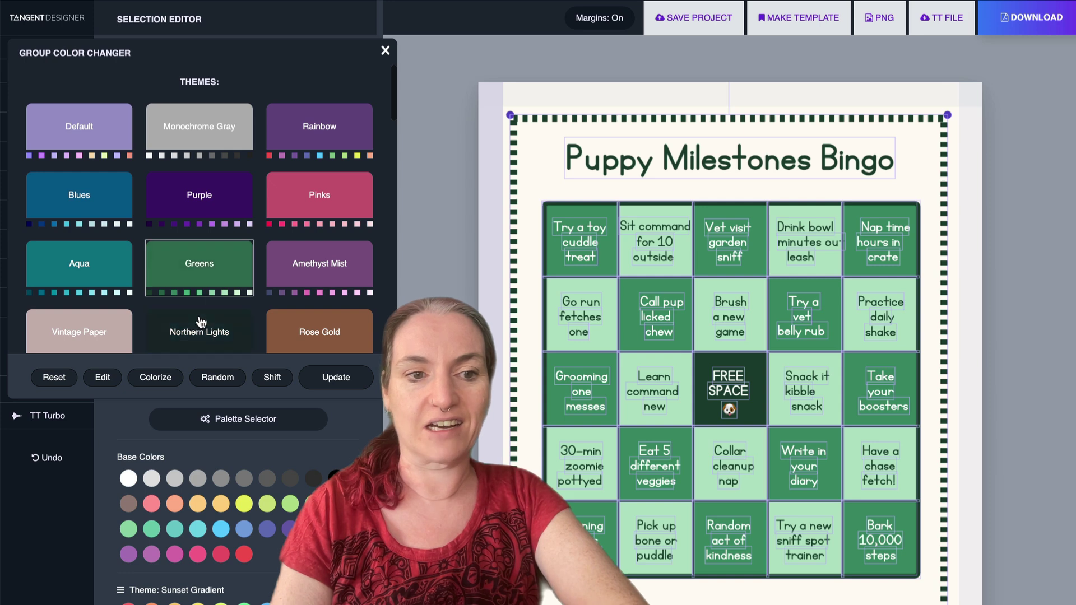
click(275, 331)
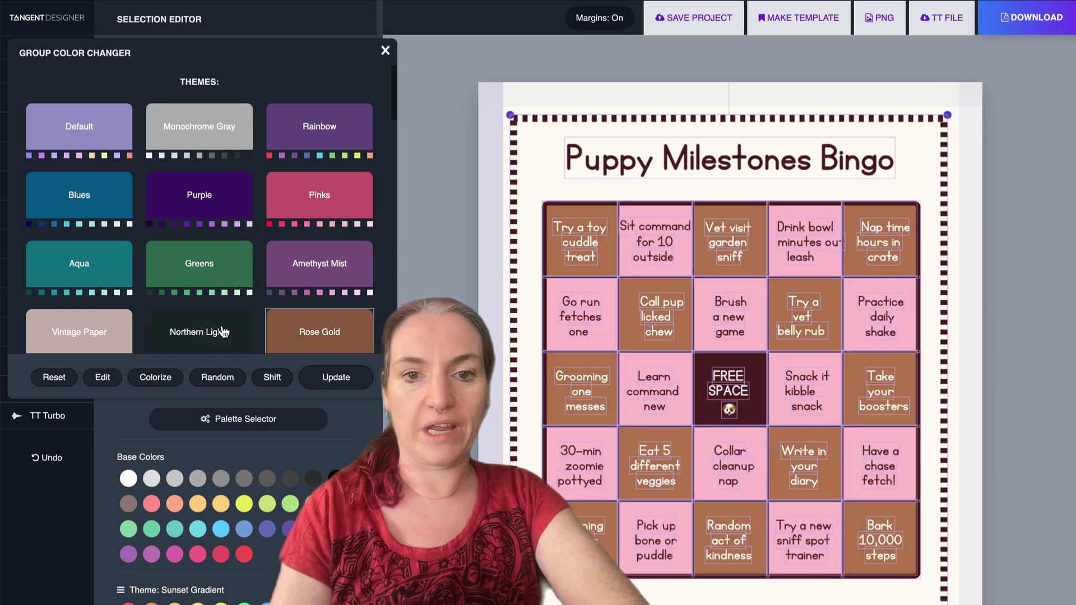
click(115, 326)
click(97, 269)
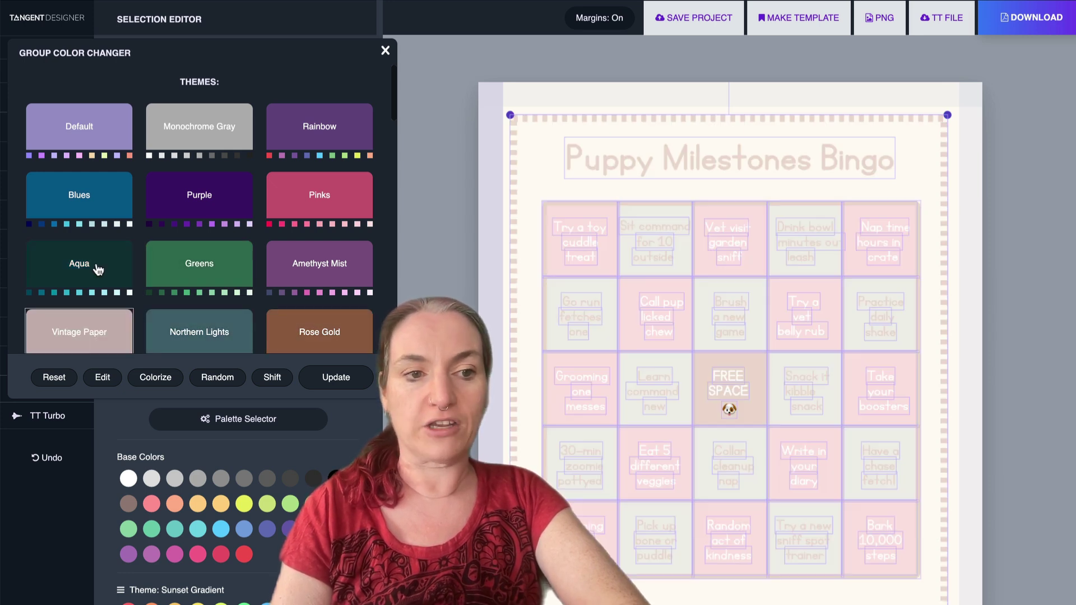
click(92, 199)
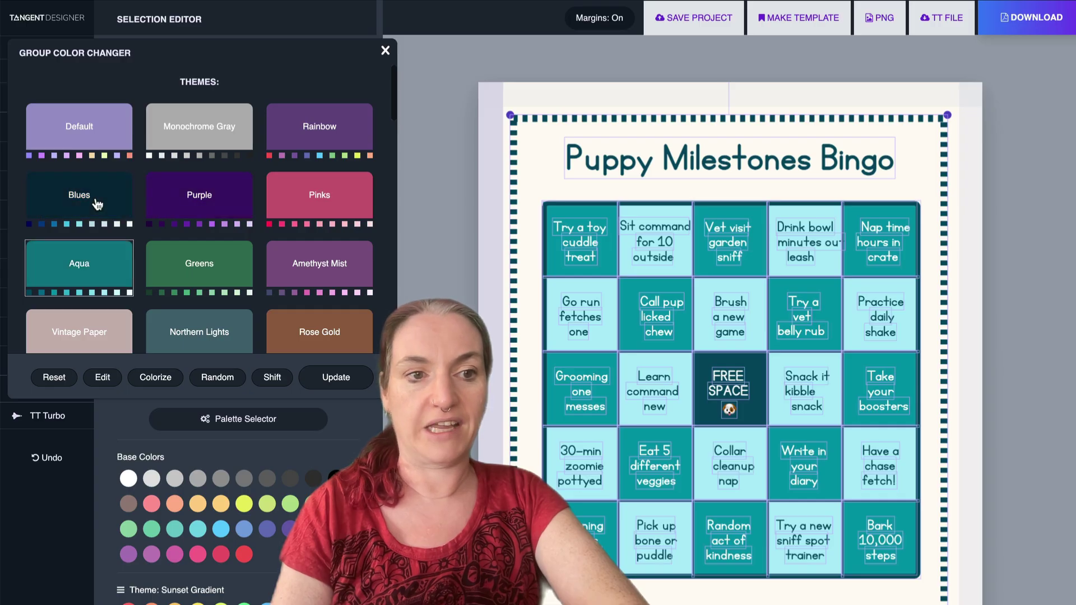
Recolour the bingo card with the Northern Lights theme and shift its colours through several variations
scroll(96, 197, down, 4)
click(199, 104)
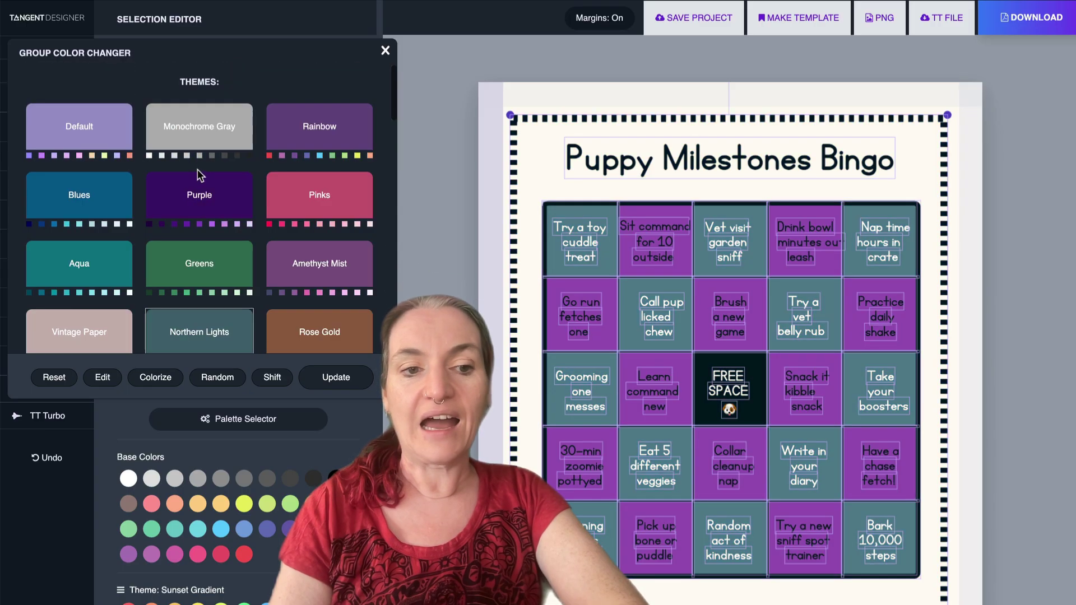
click(282, 376)
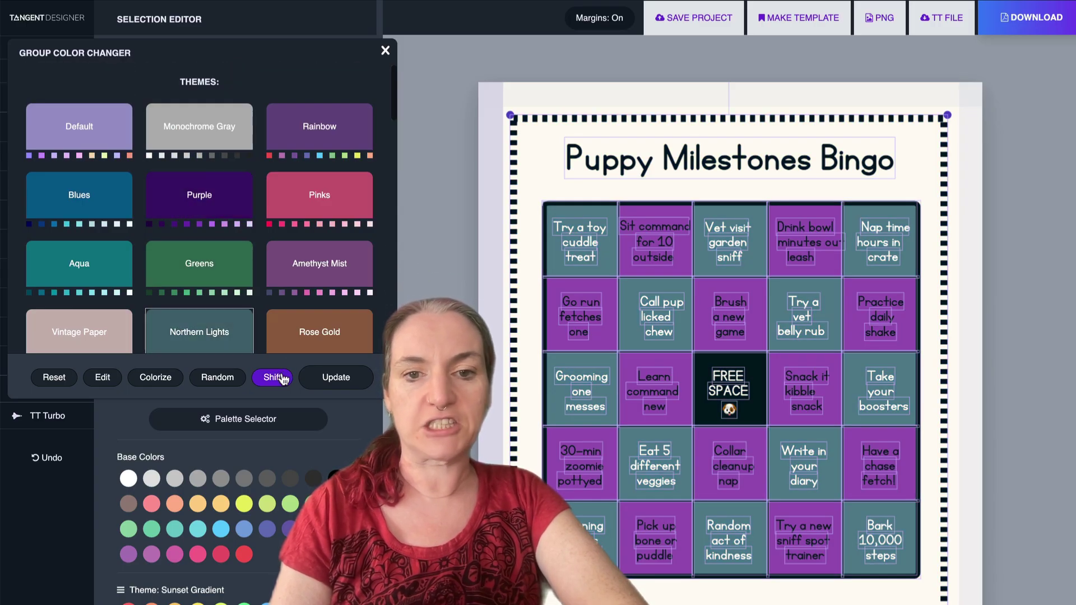
click(282, 377)
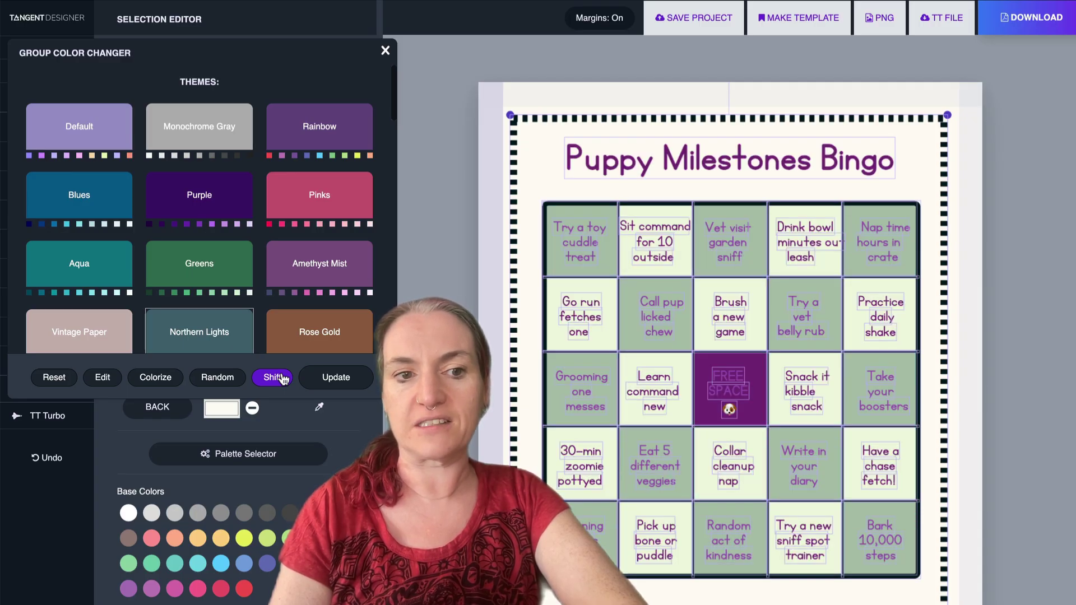
scroll(177, 222, down, 2)
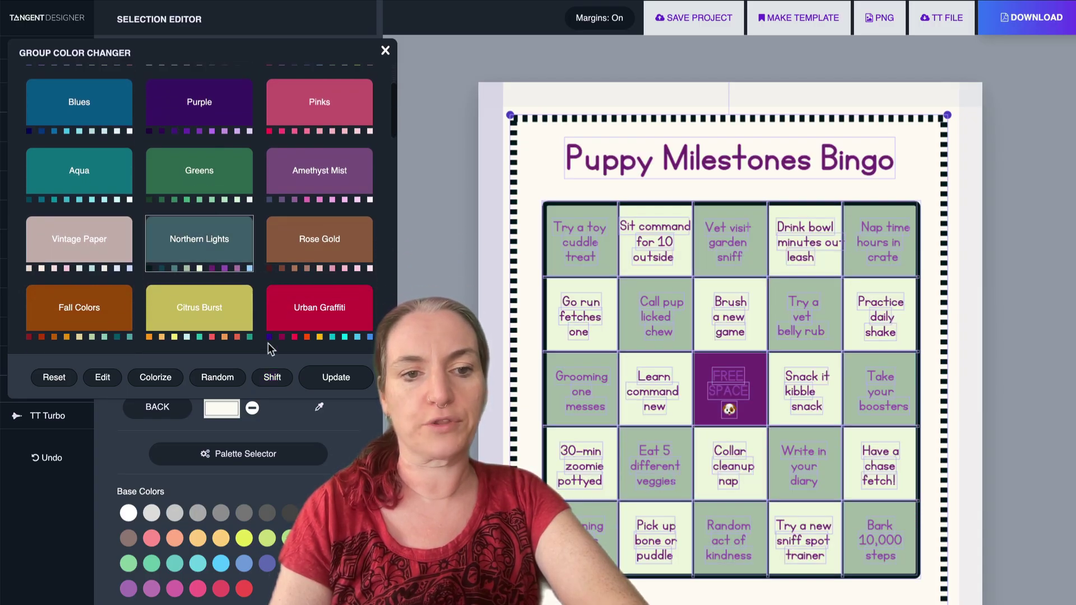
click(273, 377)
click(274, 381)
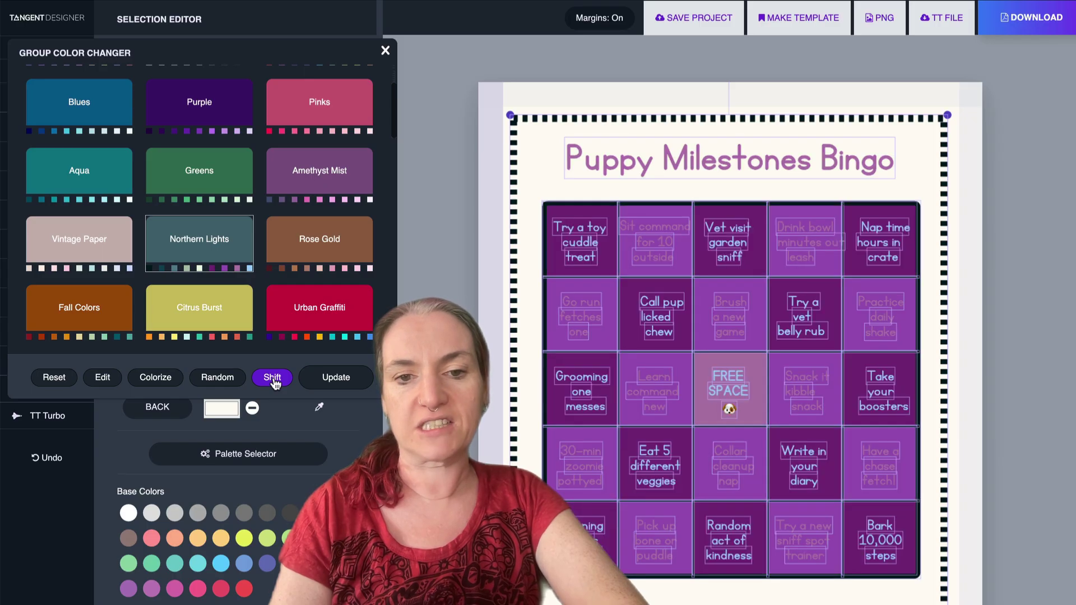
Shift the puppy bingo page's group colors within the Northern Lights palette and pick the Greens palette
click(275, 381)
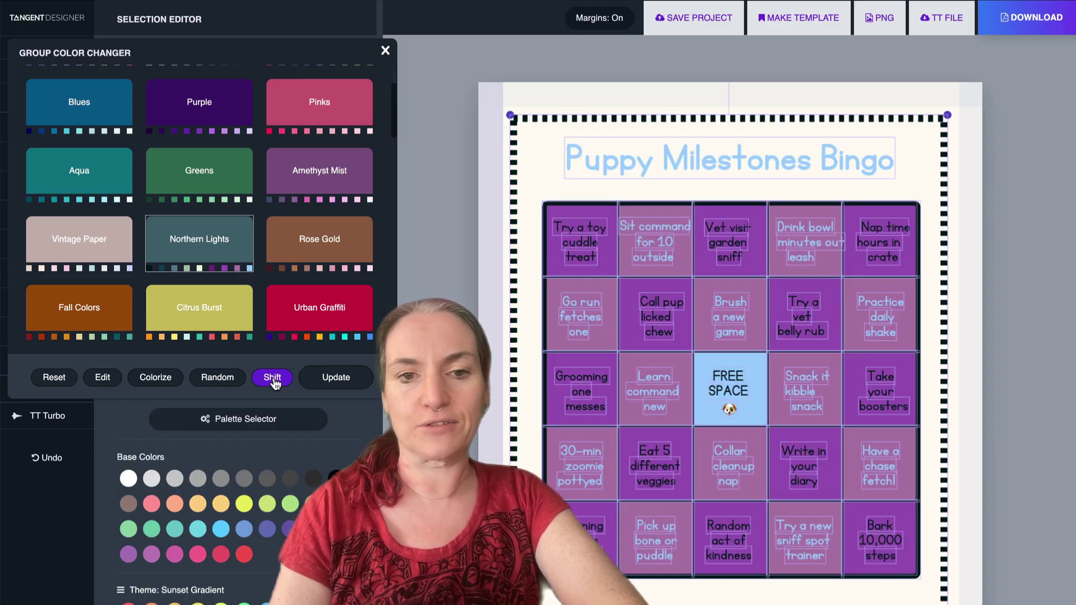
click(199, 170)
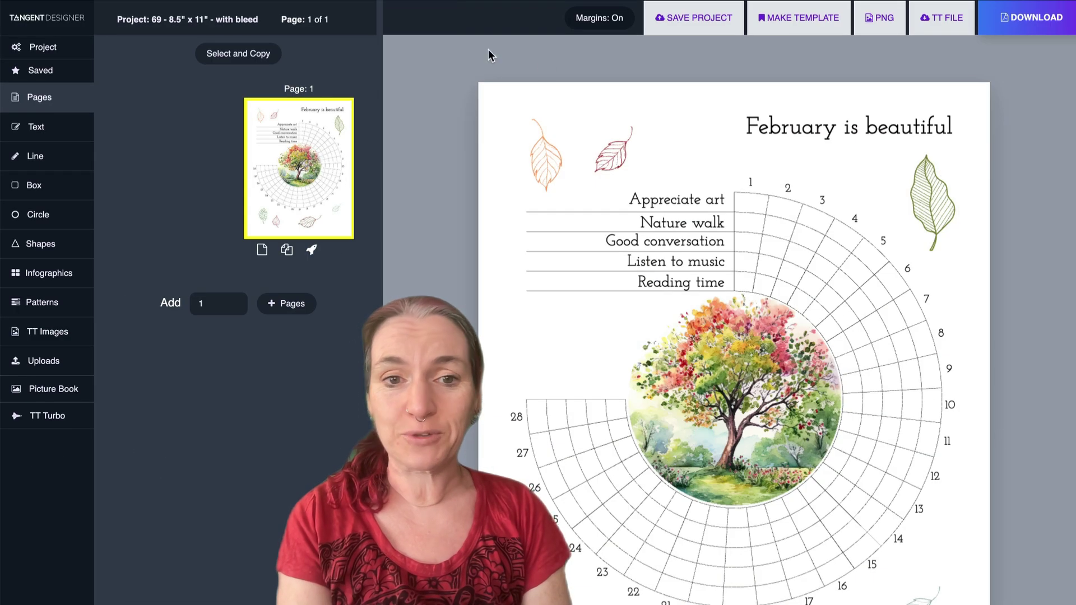
Select the whole February habit page, generate a Promptify prompt with the template title "Habit Tracker", and copy it
drag(457, 78, 980, 603)
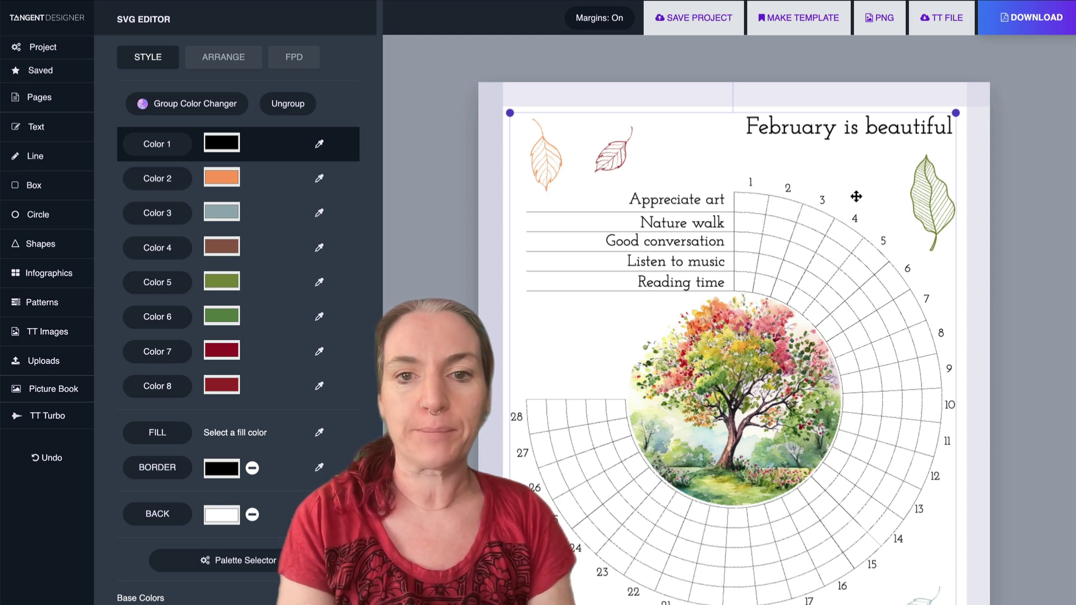
click(294, 56)
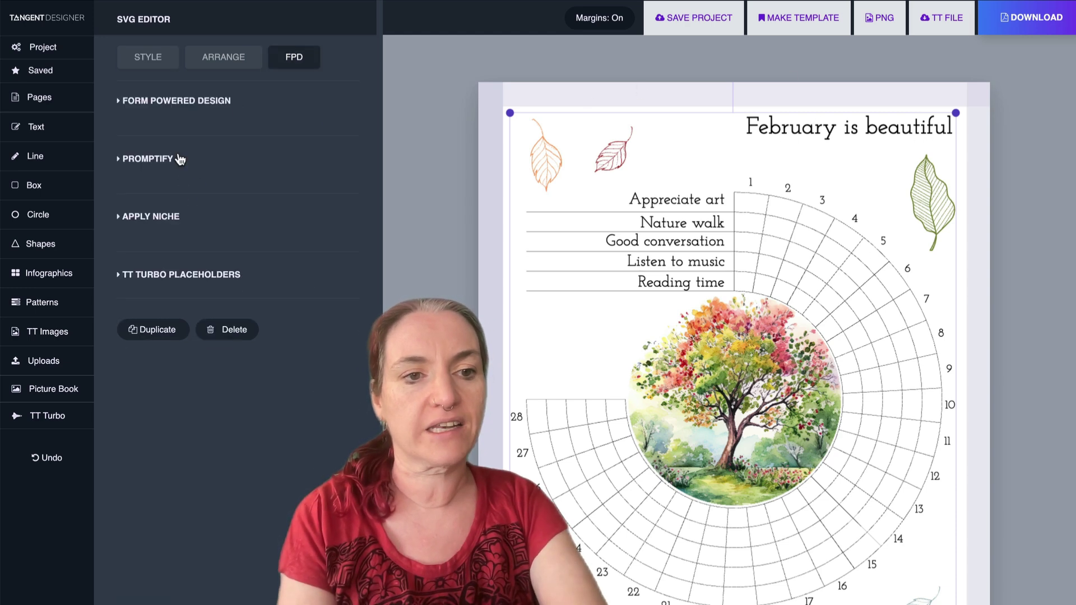
click(160, 159)
click(195, 204)
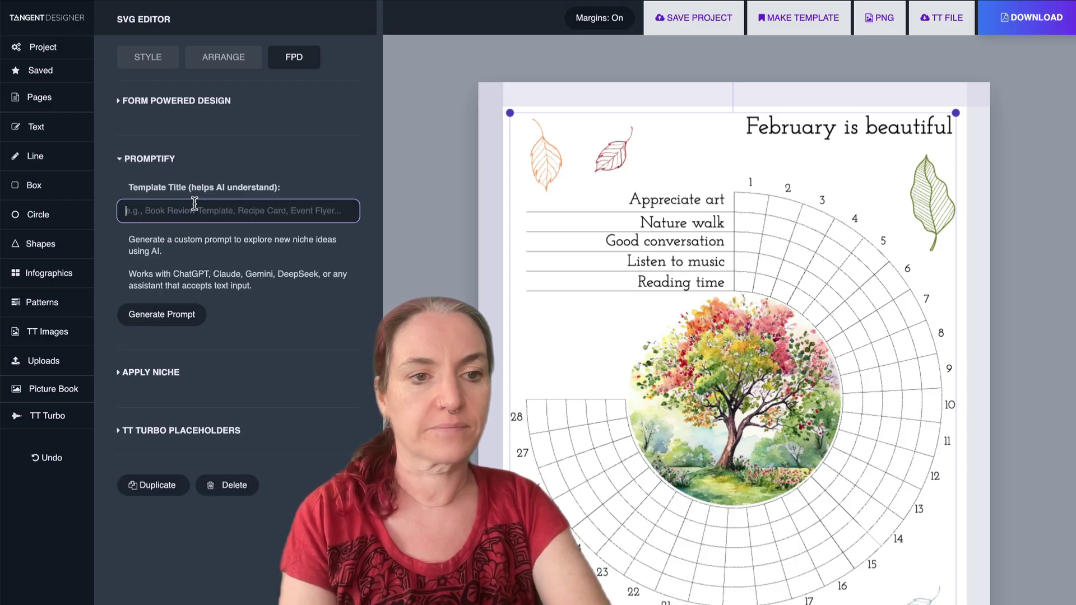
text(Habi)
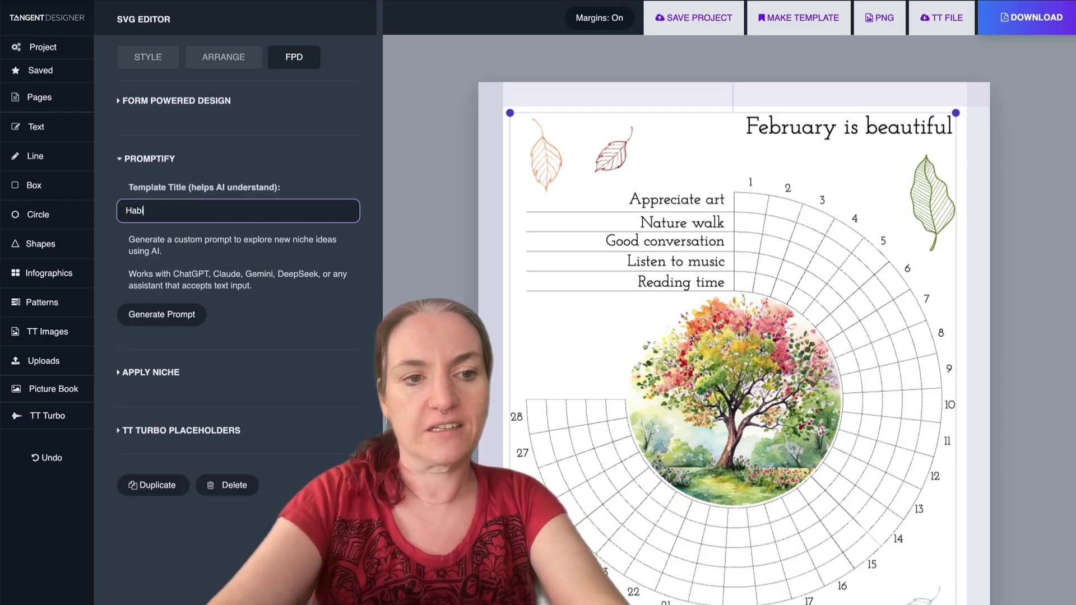
text(t Tracker)
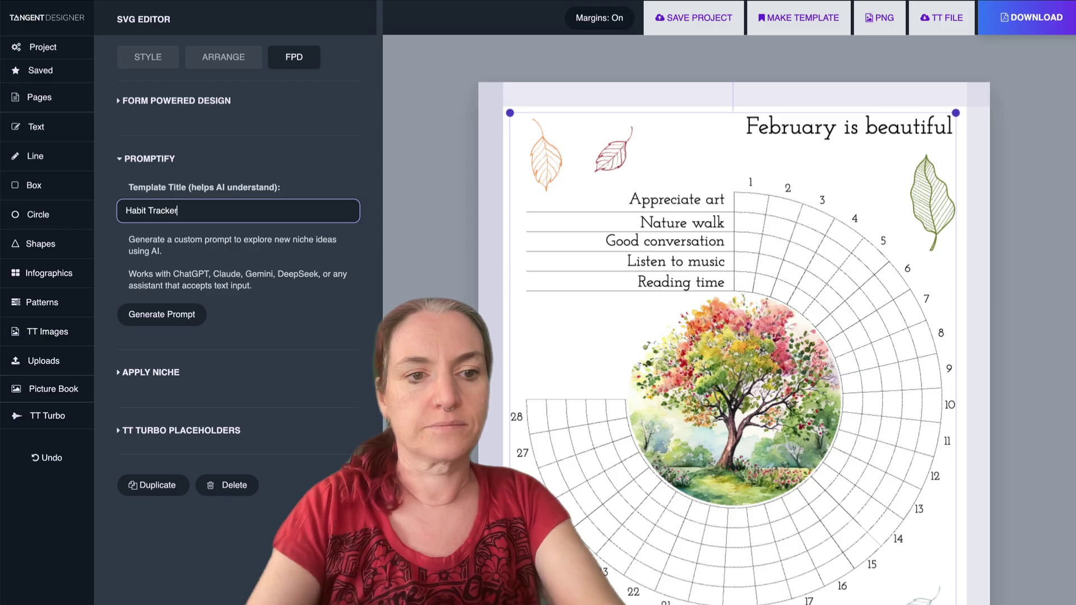
click(187, 308)
click(168, 485)
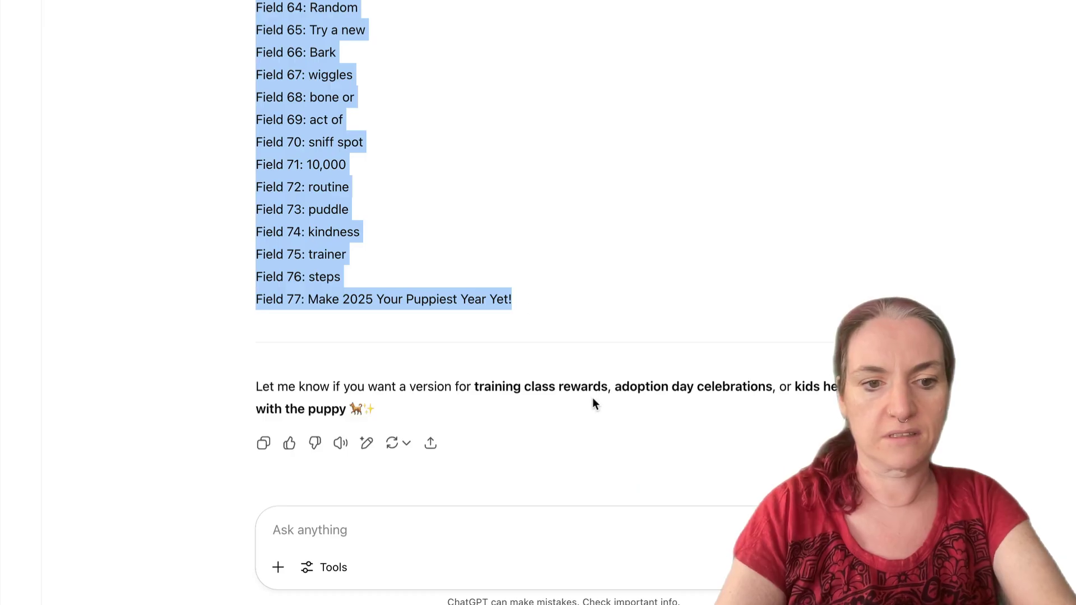
Switch to ChatGPT, submit the copied habit tracker prompt, and answer with "new puppy tracker" as the niche
click(455, 516)
key(ctrl+v)
key(Return)
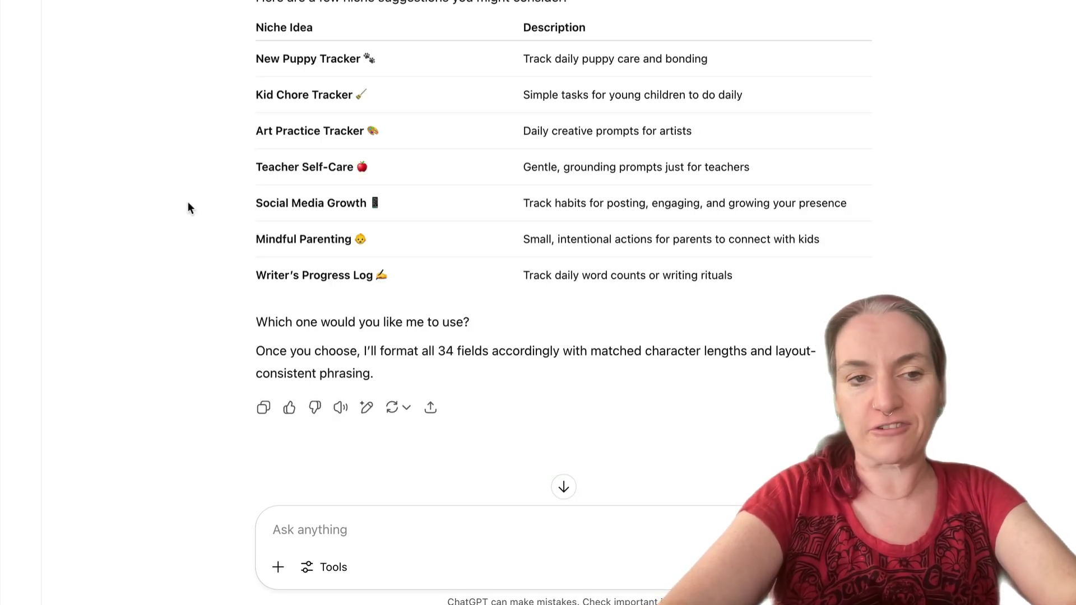
text(new puppy tracker)
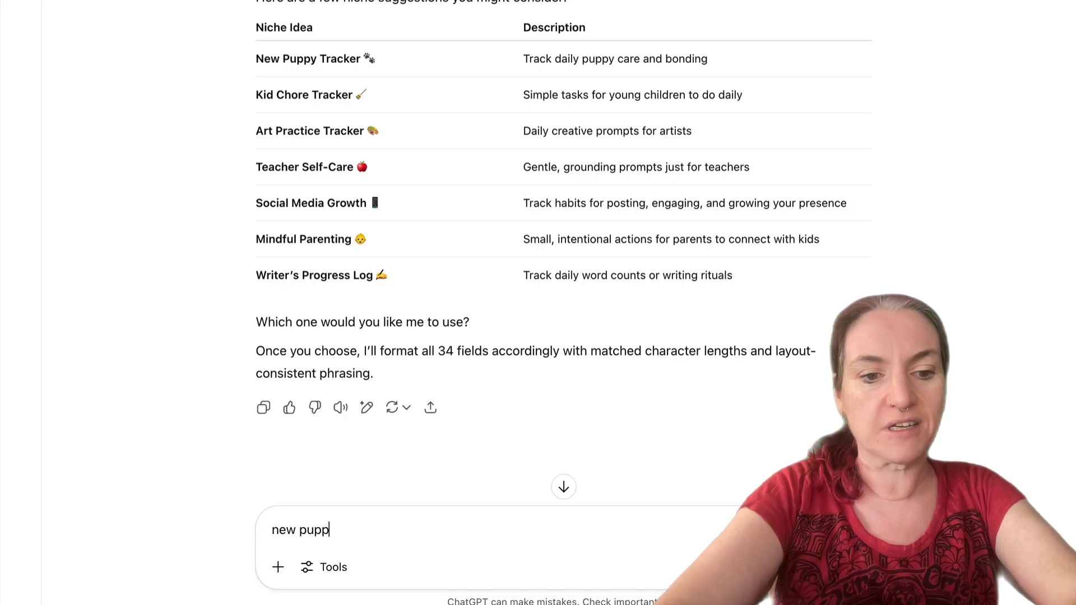
key(Return)
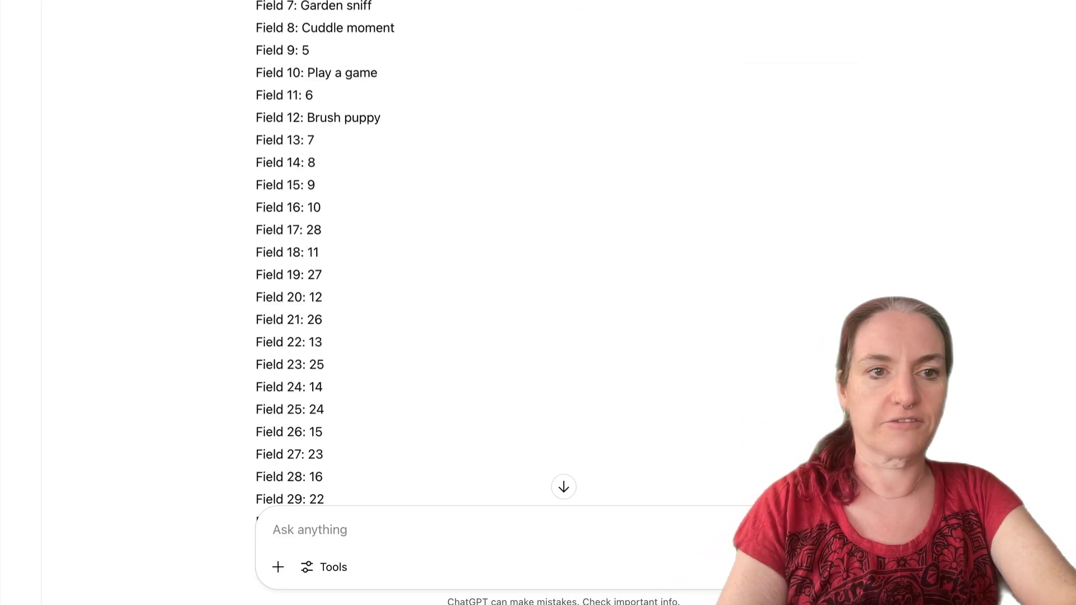
Select and copy the complete list of generated puppy tracker fields from the ChatGPT answer
drag(264, 1, 341, 93)
click(341, 93)
scroll(341, 93, down, 8)
shift+click(343, 155)
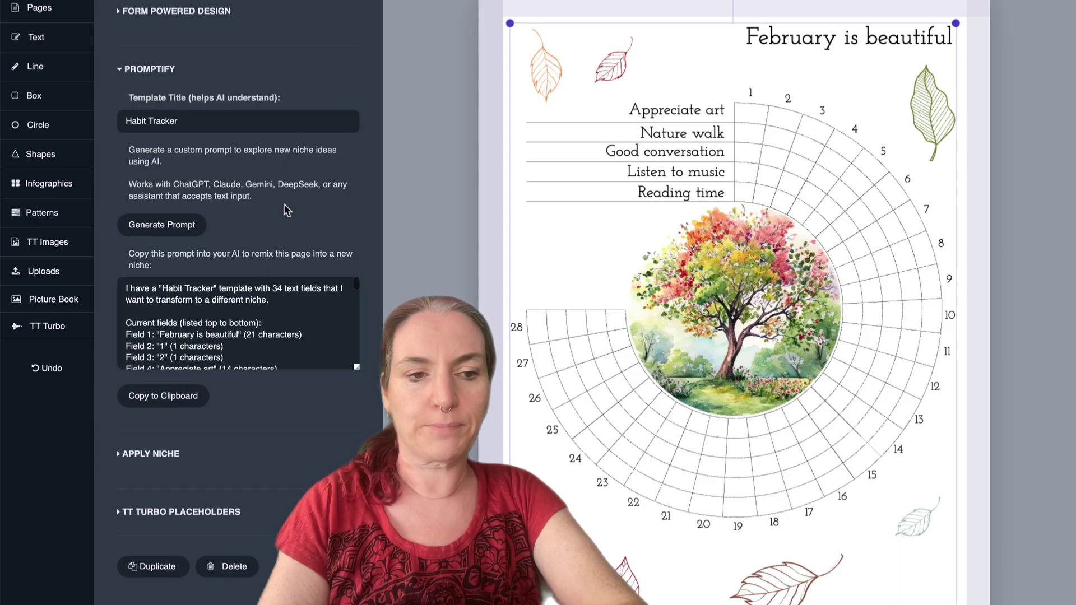
Switch back to Tangent Designer and update the habit page's text through Apply Niche with the copied puppy fields
click(171, 453)
click(165, 504)
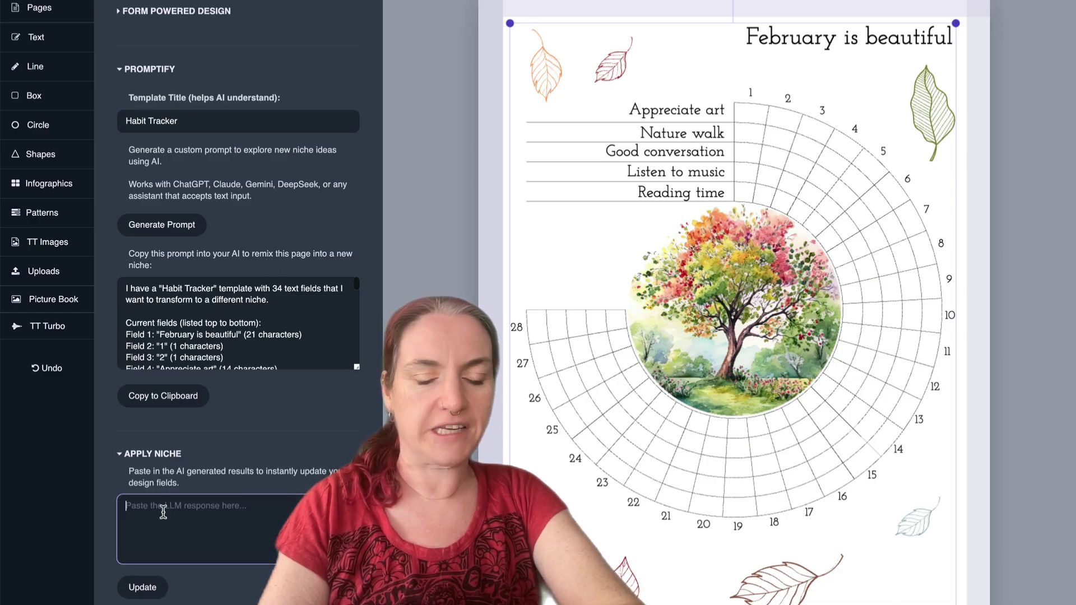
key(ctrl+v)
click(140, 589)
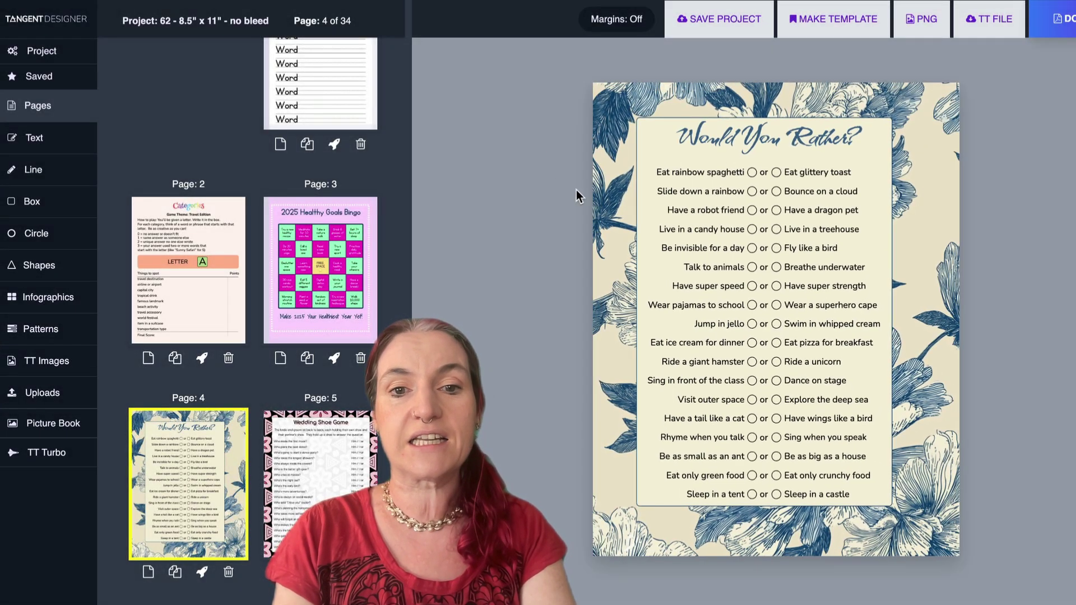
Select everything on the Would You Rather page, generate a Promptify prompt titled "Would you rather game", and copy it
drag(592, 99, 937, 527)
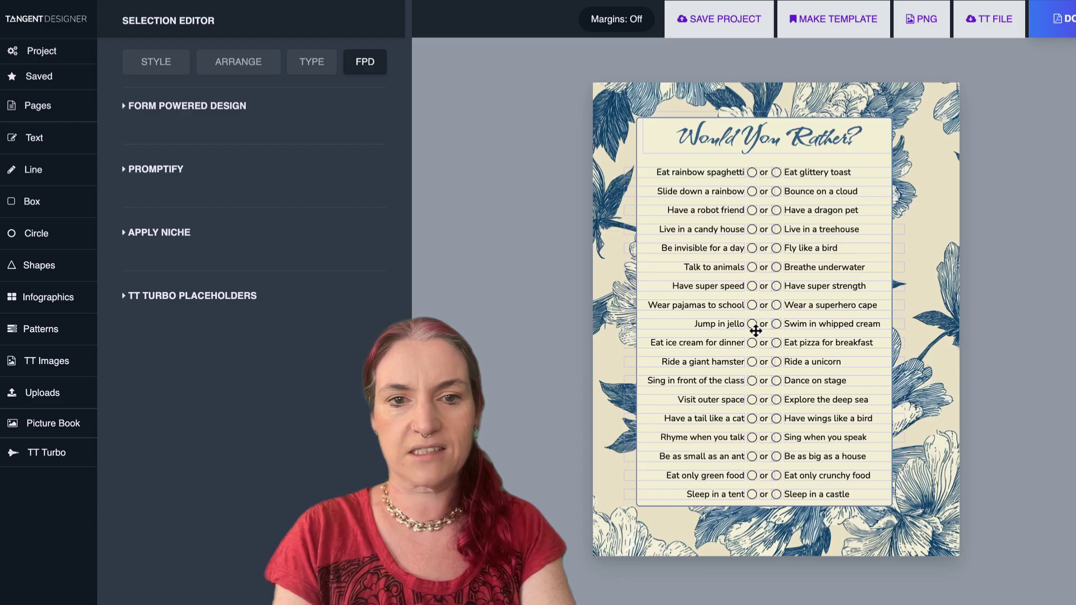
click(155, 171)
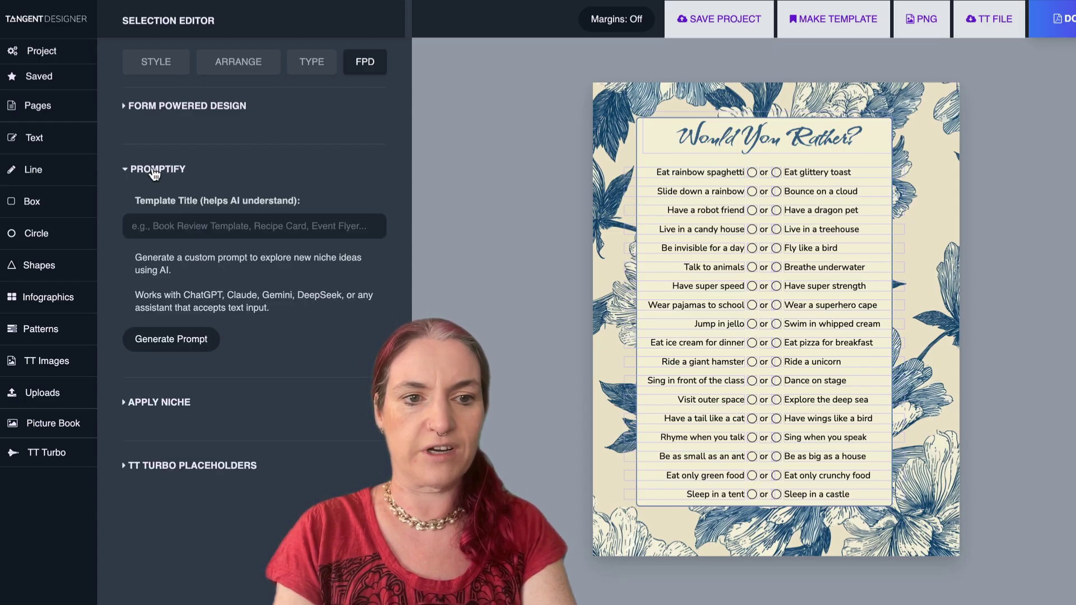
click(213, 226)
text(Would you rather game)
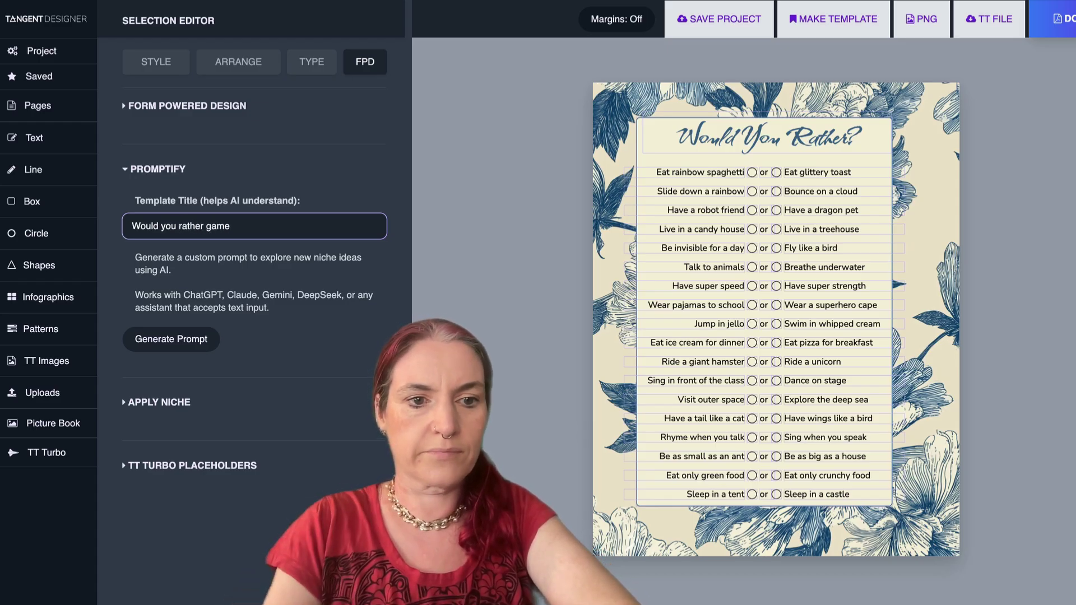
click(179, 339)
click(178, 525)
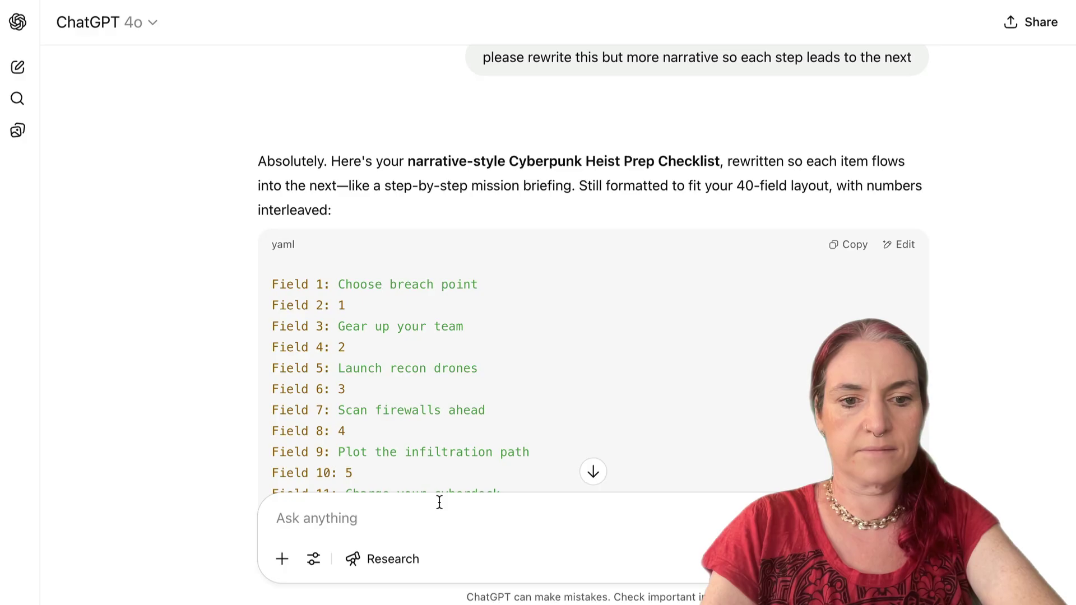
Switch to ChatGPT, submit the copied Would You Rather prompt, and request the "halloween edition" niche
click(439, 503)
key(ctrl+v)
scroll(435, 280, down, 10)
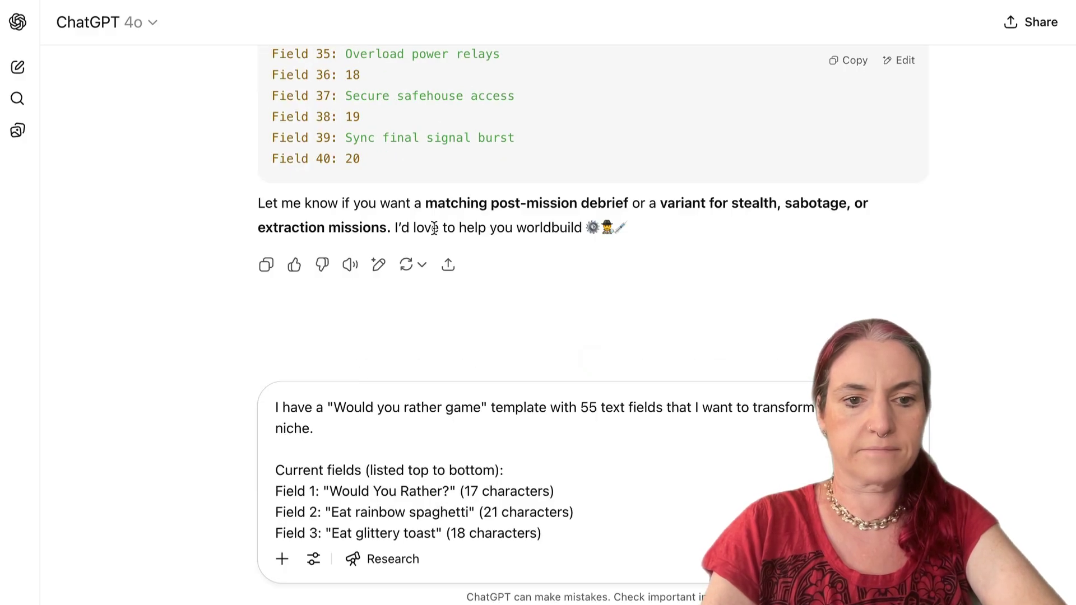
key(Return)
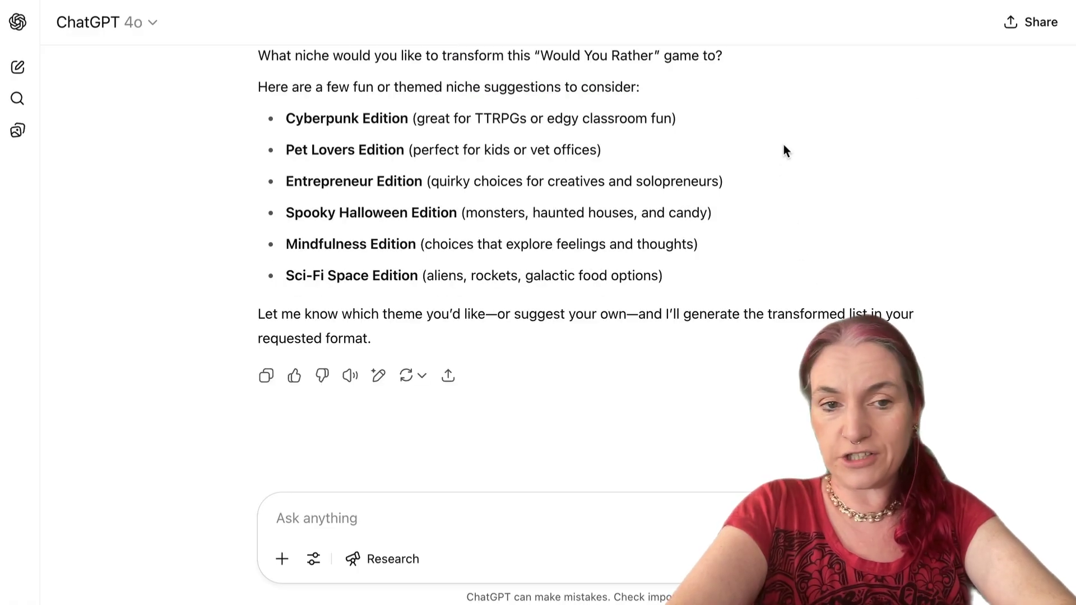
text(halloween edition)
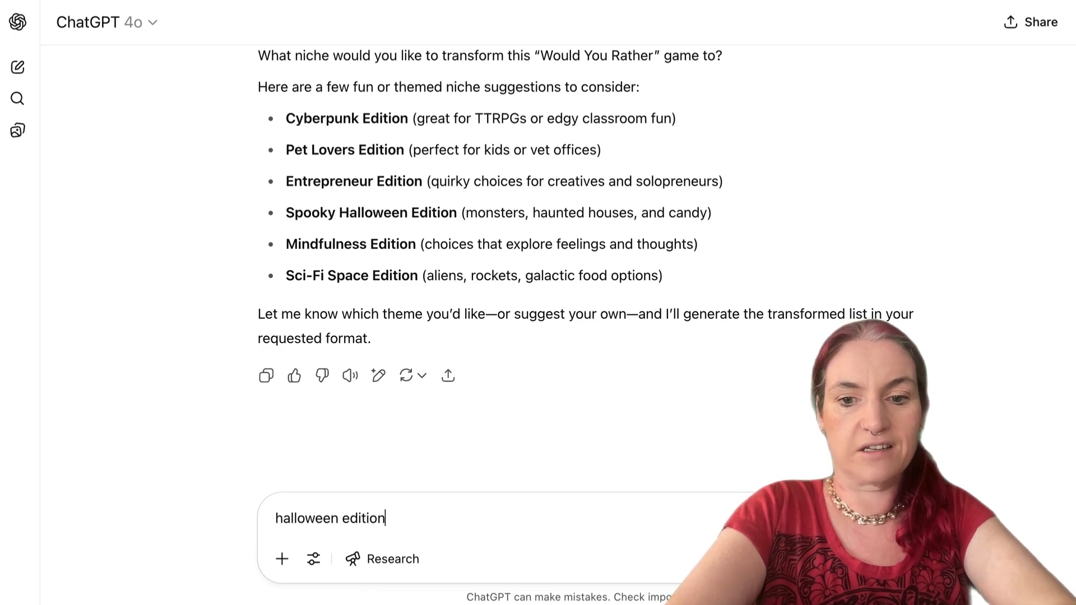
key(Return)
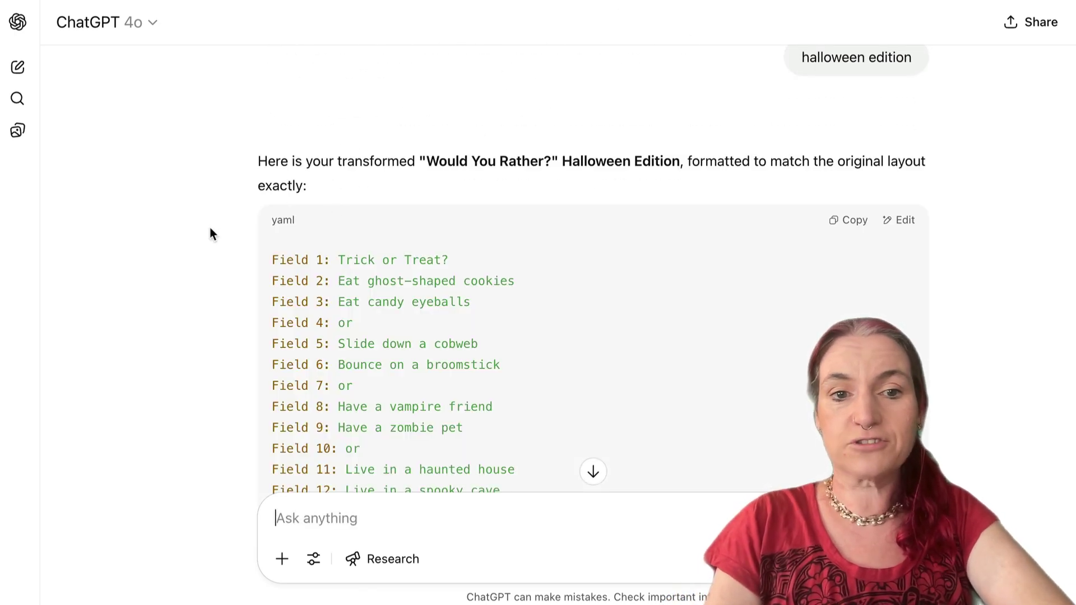
Copy the Halloween fields from ChatGPT, return to Tangent Designer, and update the Would You Rather page with them through Apply Niche
scroll(242, 196, down, 1)
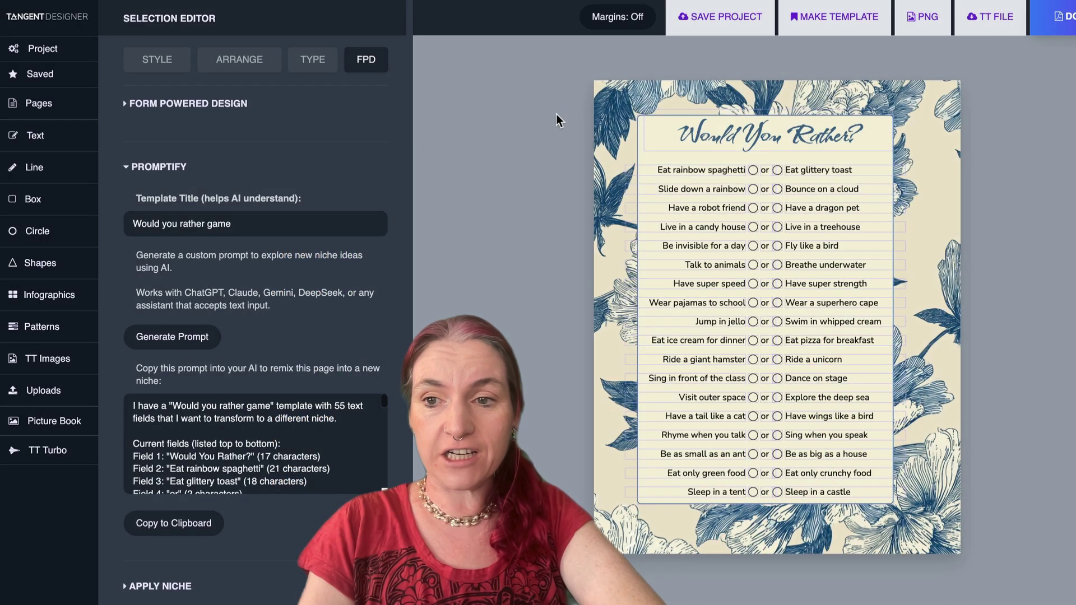
scroll(197, 151, down, 2)
click(163, 501)
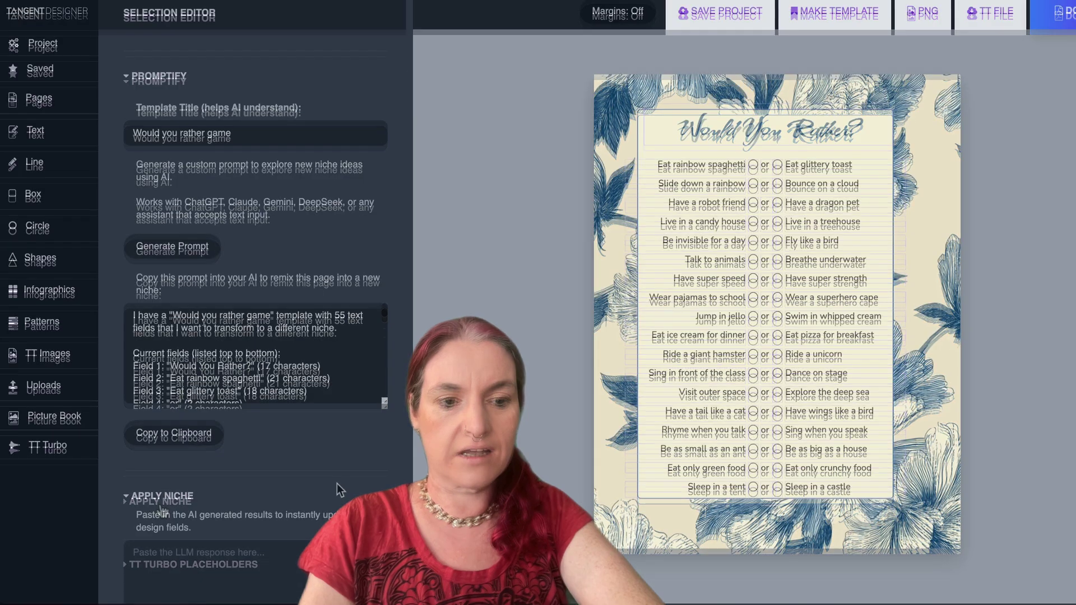
click(190, 573)
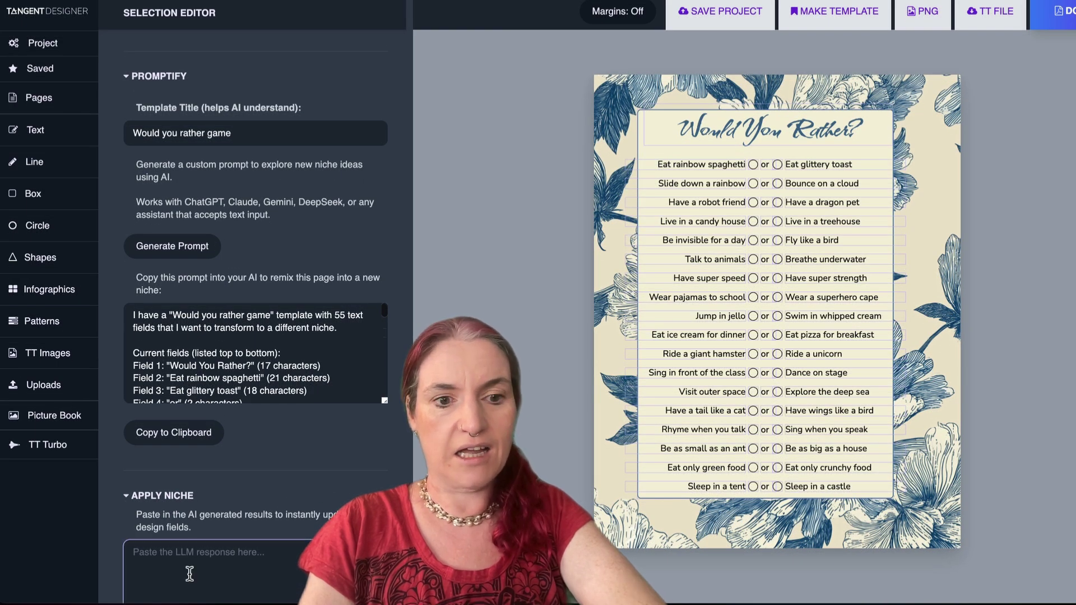
scroll(189, 573, down, 3)
key(ctrl+v)
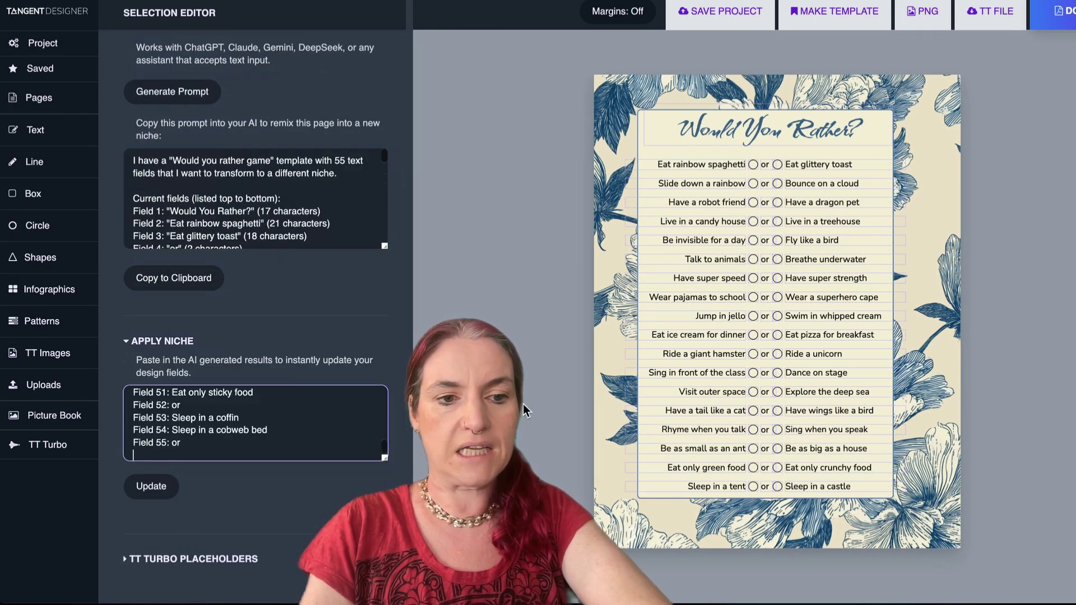
click(157, 494)
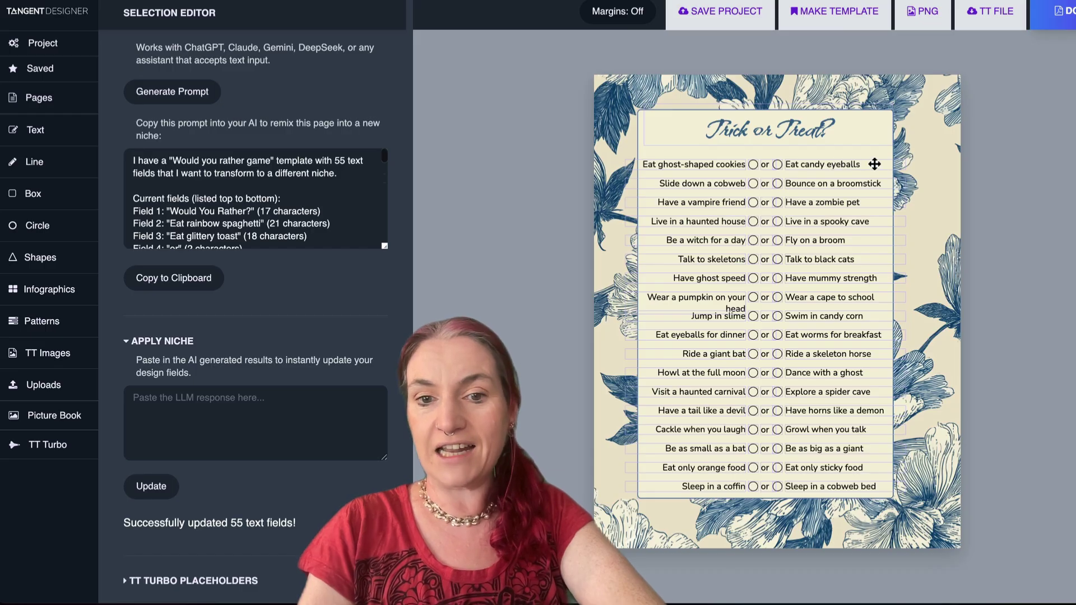
Shorten the overflowing pumpkin option to "A pumpkin on your head" so it fits on one line
click(732, 313)
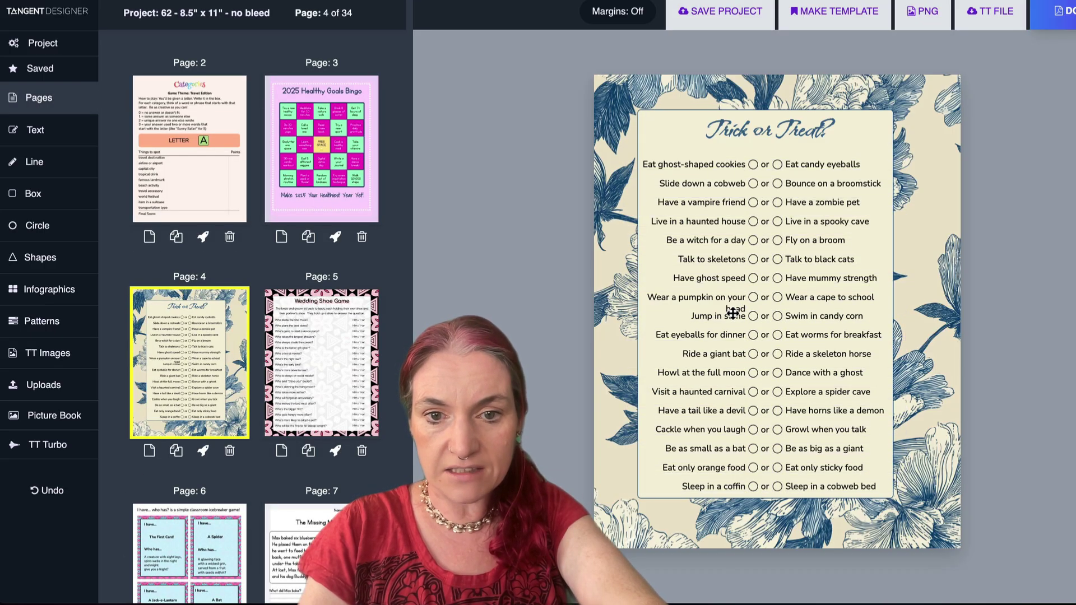
click(733, 313)
click(717, 296)
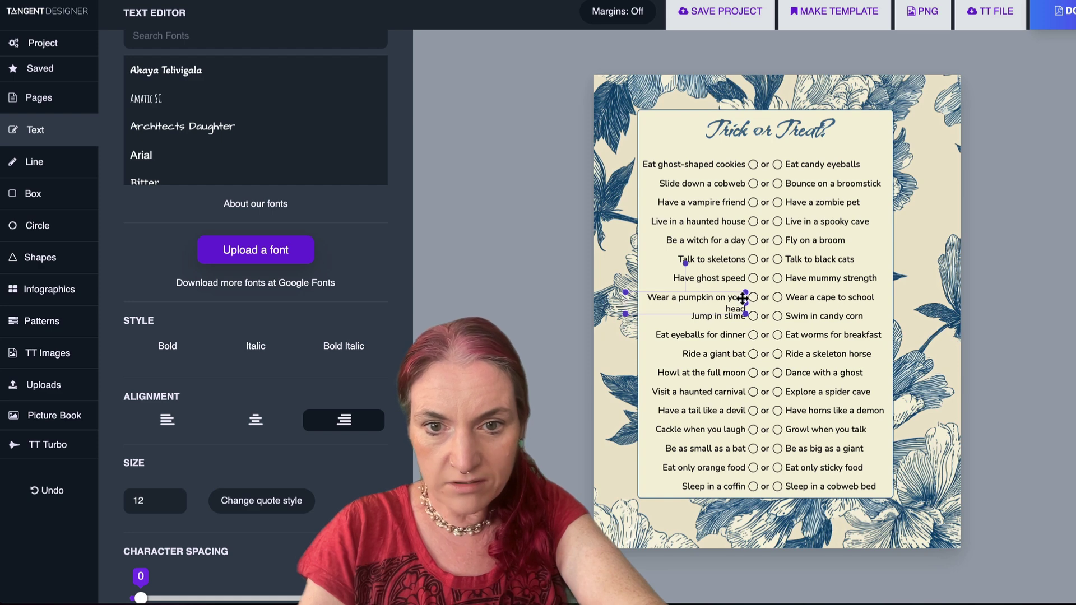
drag(718, 303, 714, 303)
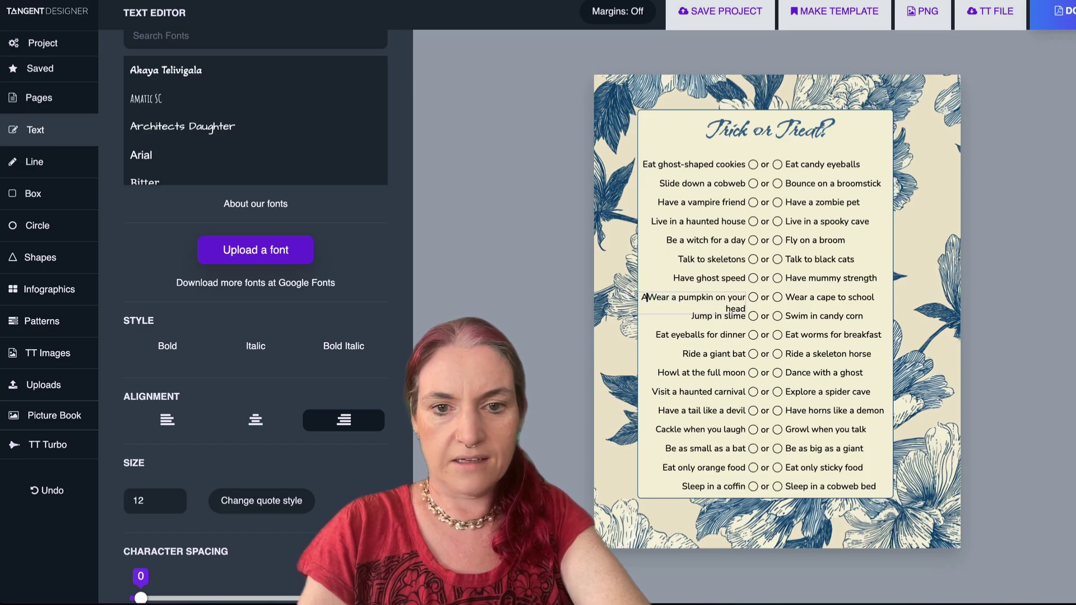
drag(645, 297, 677, 297)
text(A)
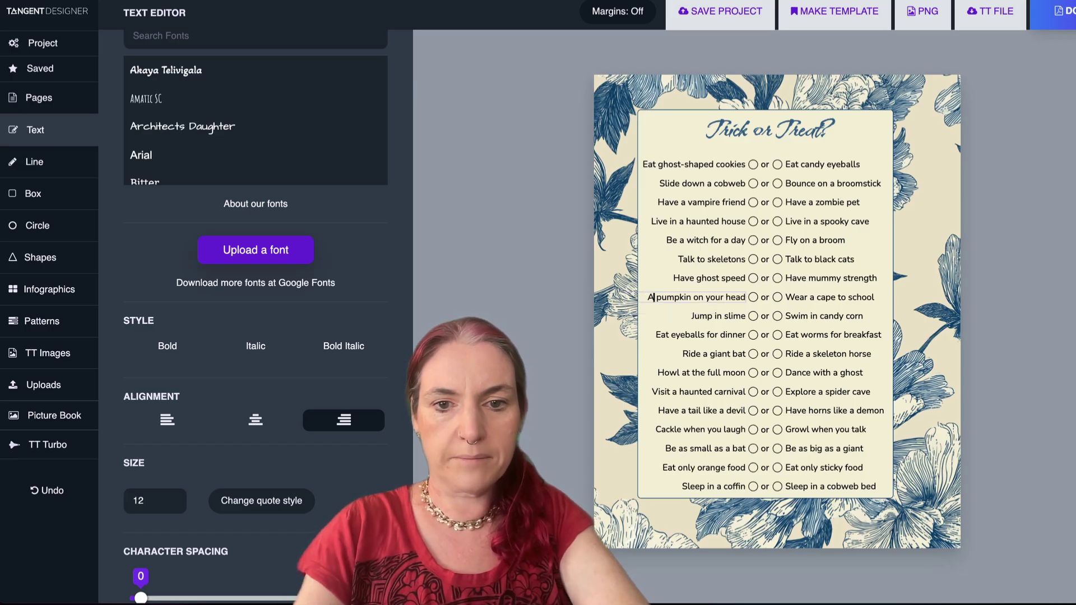
click(630, 348)
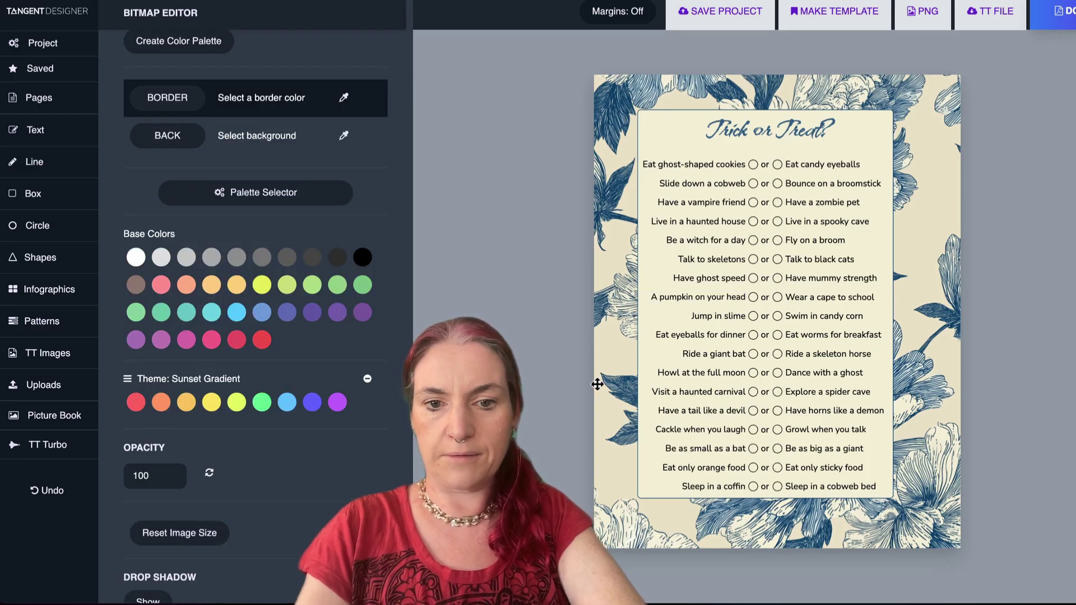
Delete the blue floral background image from the Trick or Treat page
click(820, 197)
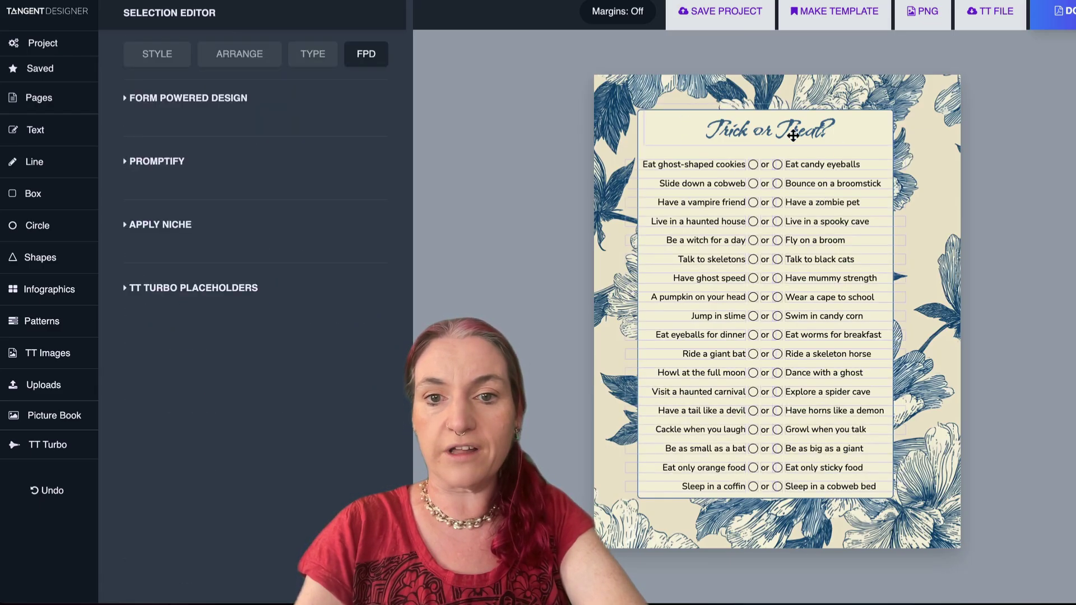
click(653, 485)
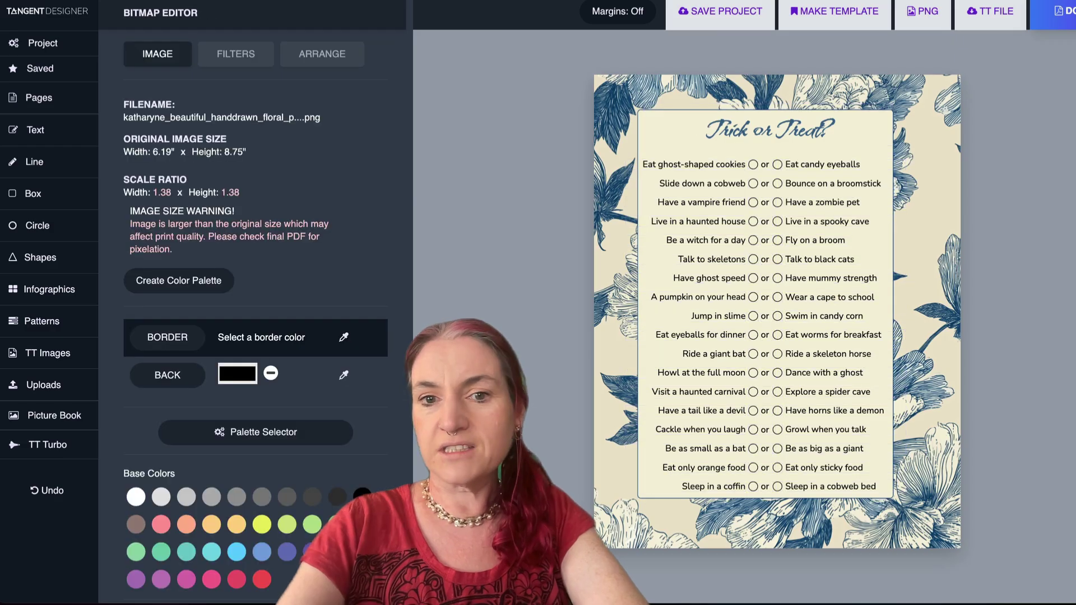
key(Delete)
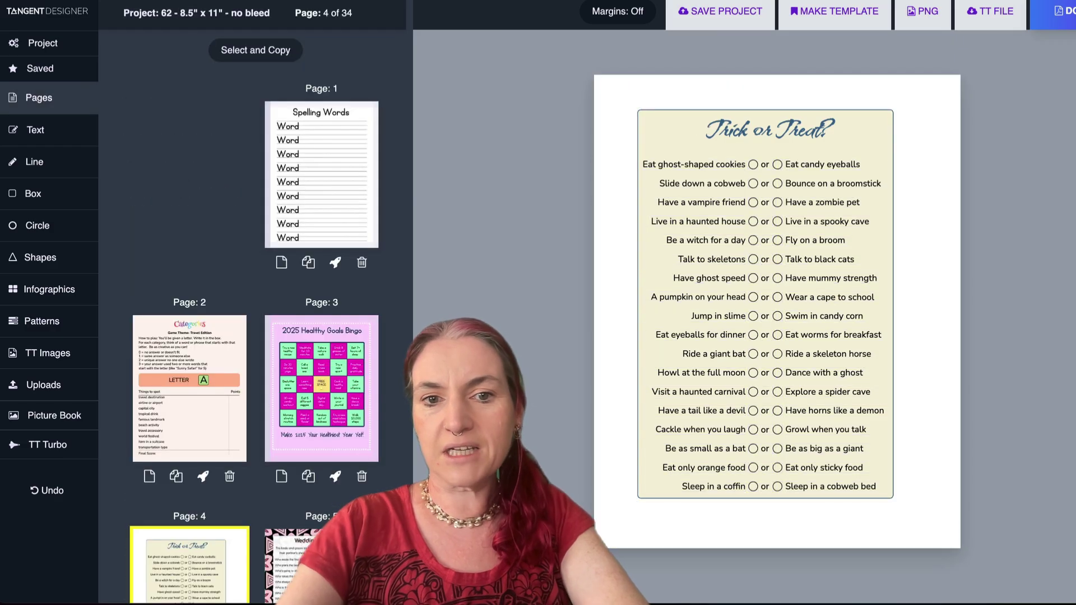
Set the Trick or Treat page's background to orange from the Sunset Gradient theme
click(617, 270)
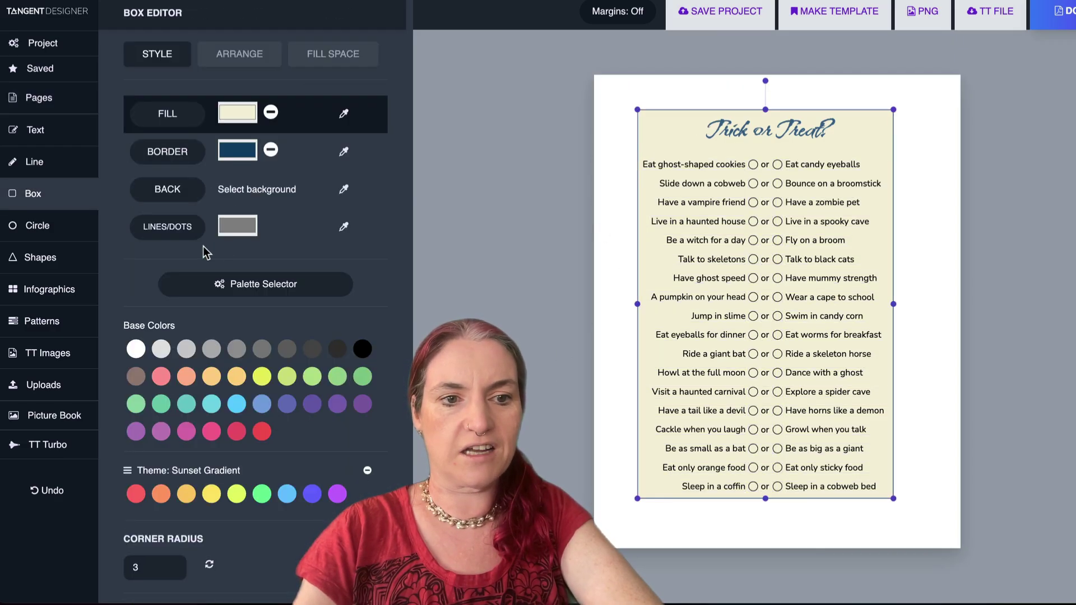
click(168, 189)
click(161, 494)
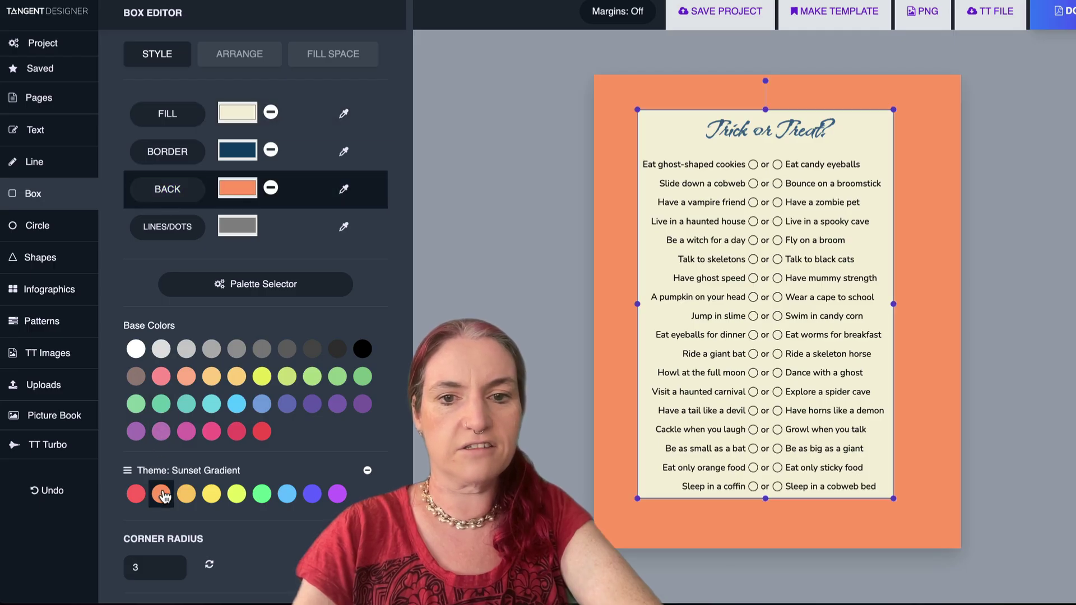
Widen the cream box behind the text toward the page's right edge
click(650, 140)
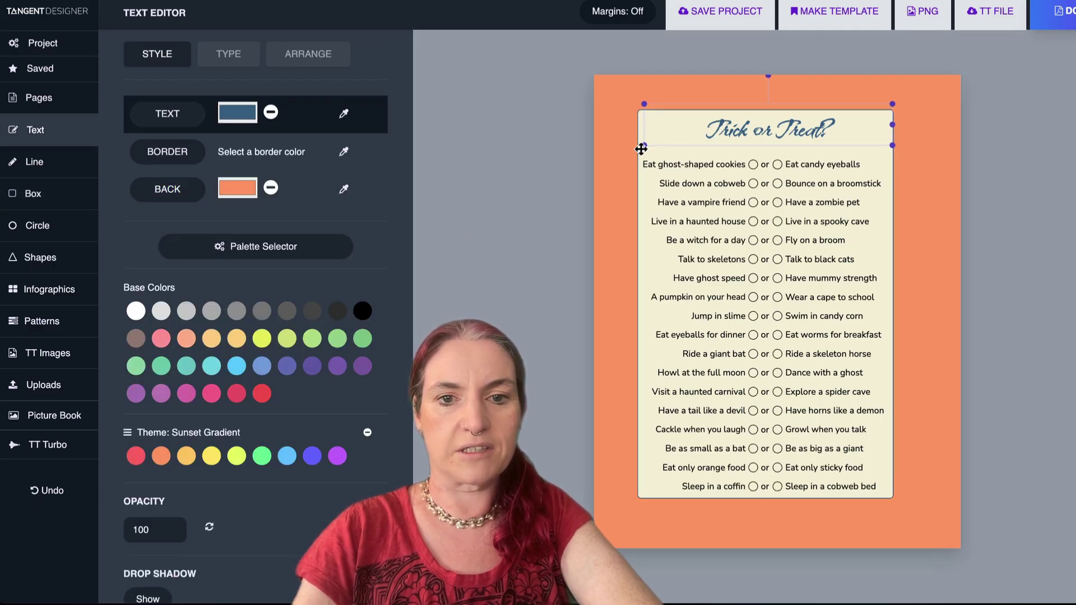
click(641, 149)
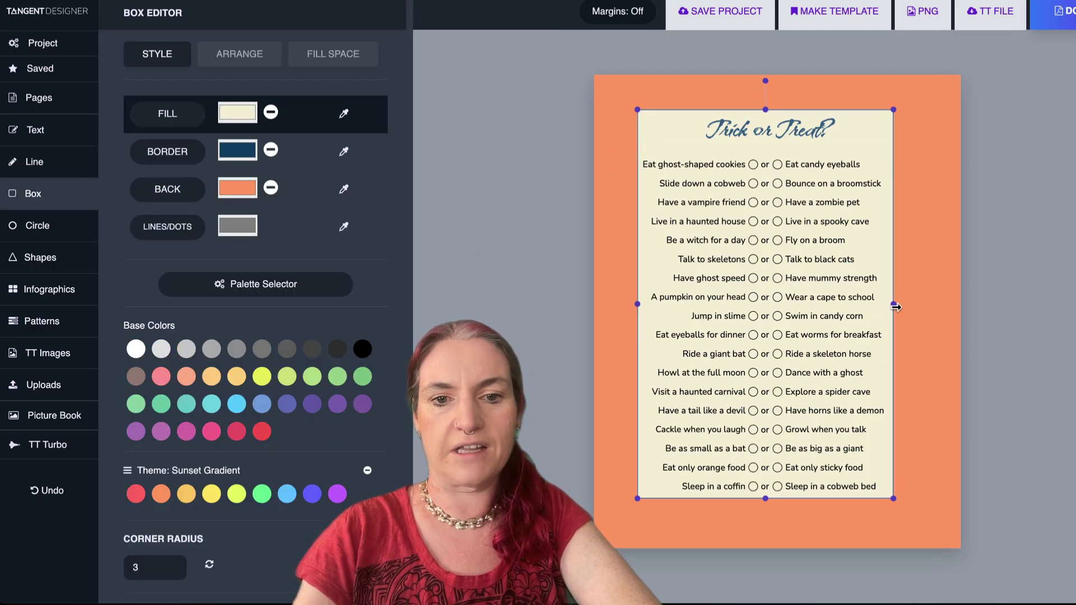
drag(894, 305, 930, 305)
Add the yellow, pink and orange geometric pattern, rotate it a quarter turn, and enlarge it to cover the whole page behind the box
click(42, 321)
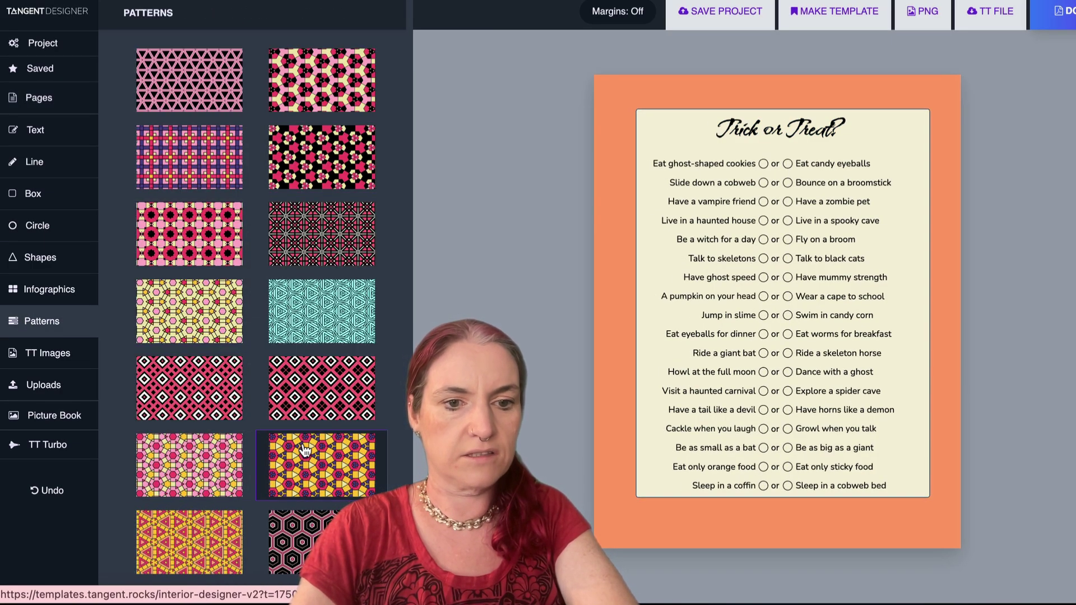
click(204, 538)
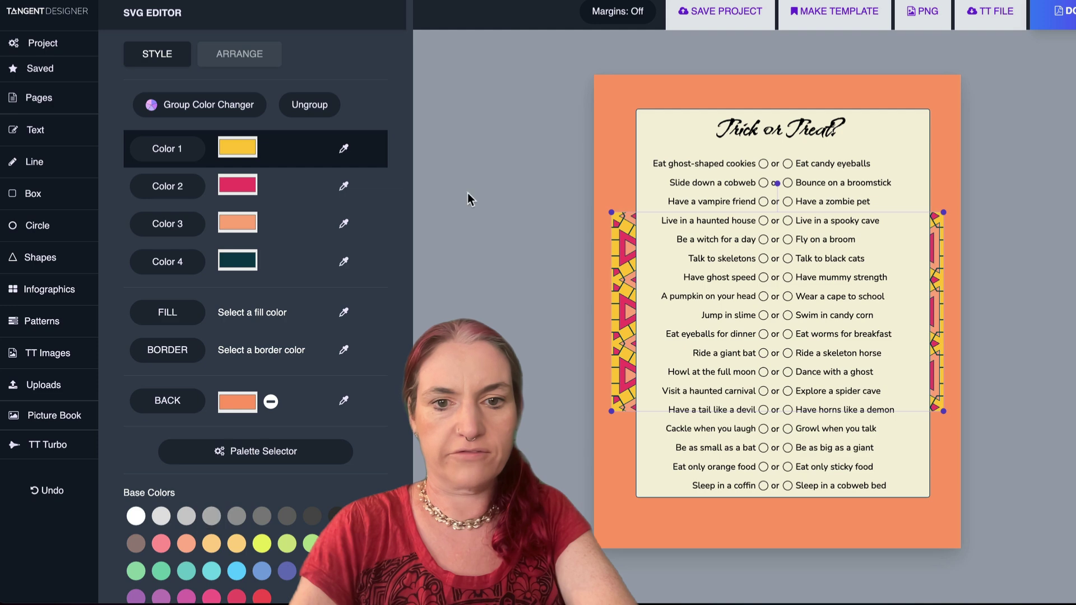
drag(776, 183, 892, 265)
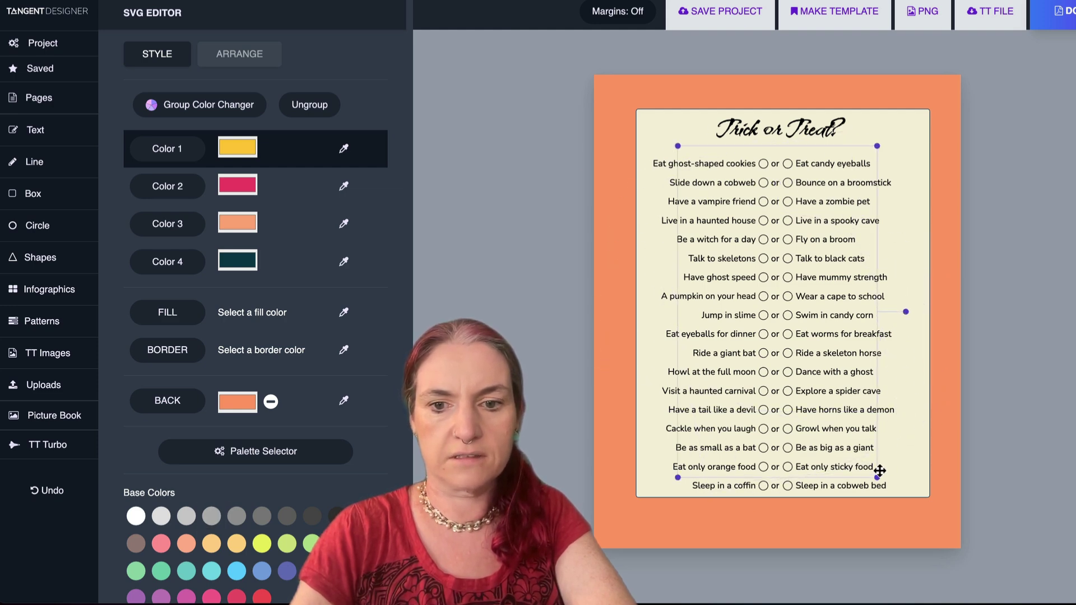
drag(878, 479, 905, 503)
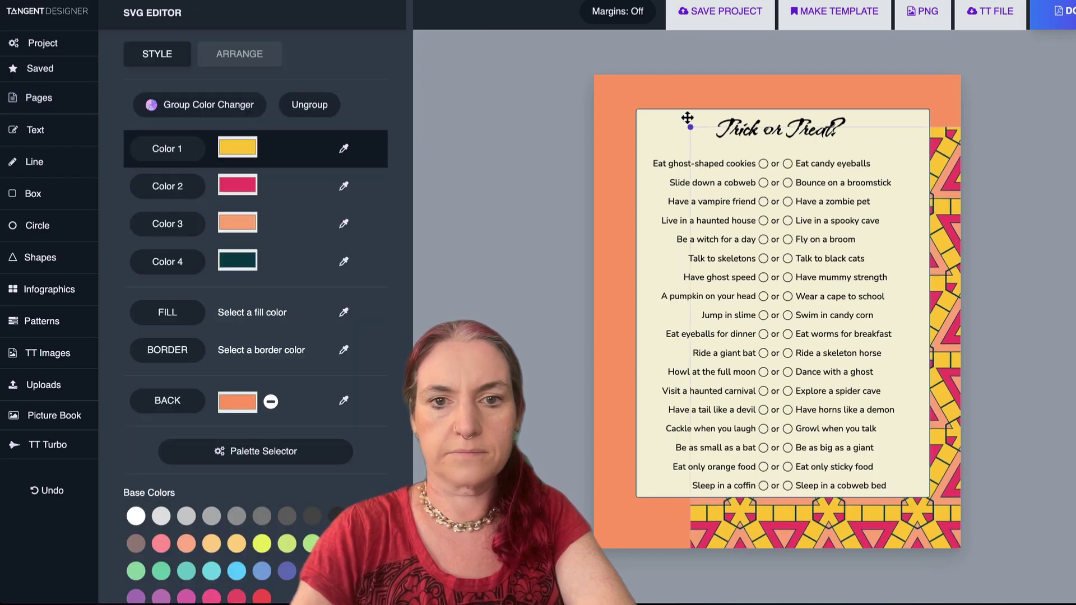
click(443, 69)
click(609, 103)
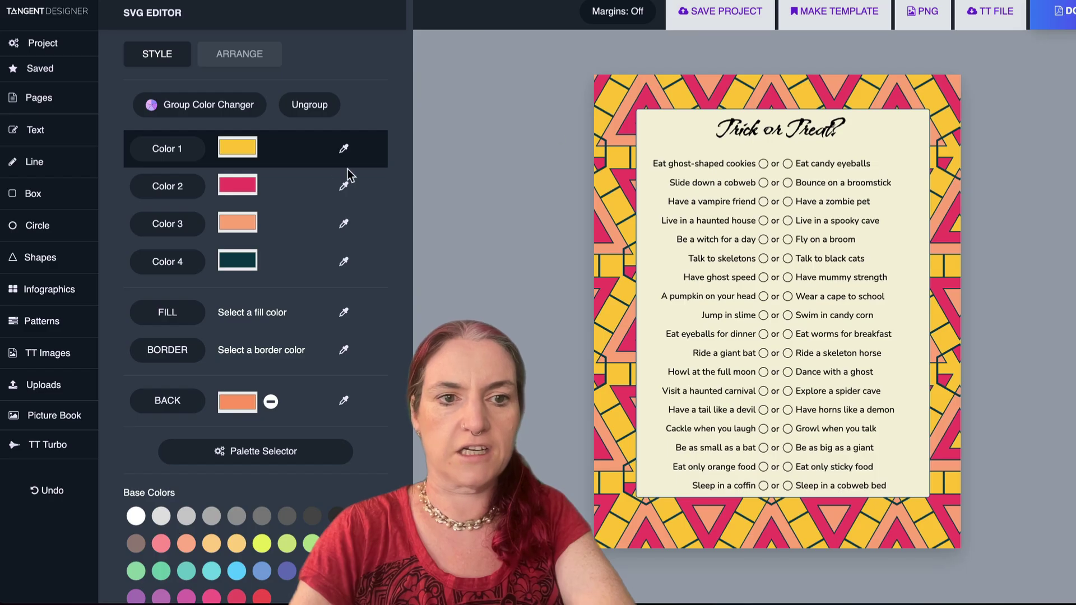
Recolour the pattern with orange for Color 1, black for Color 2 and purple for Color 3
scroll(273, 424, down, 3)
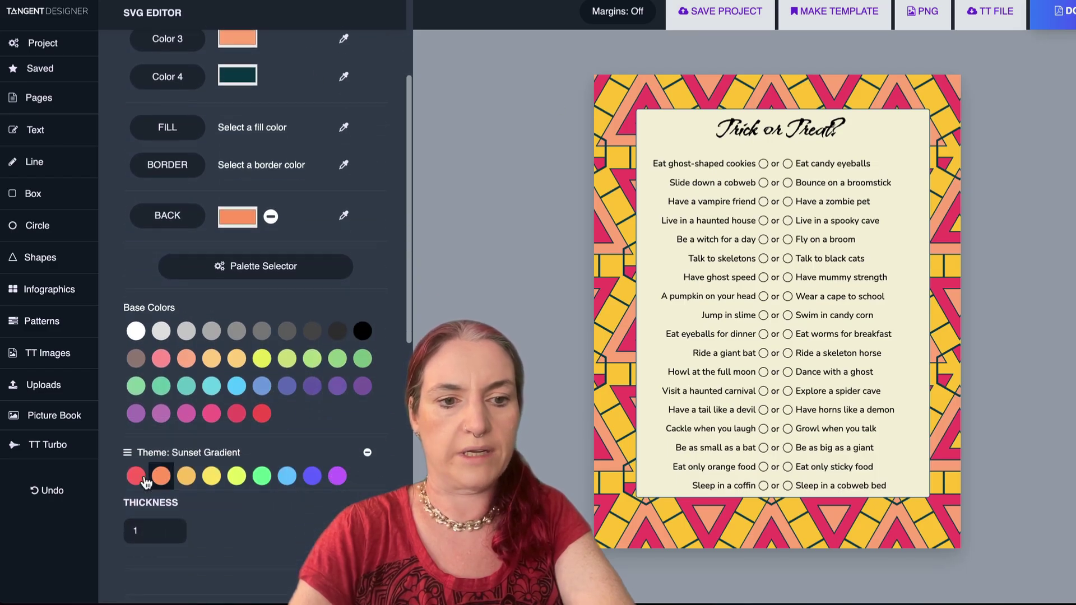
click(161, 477)
scroll(136, 370, up, 2)
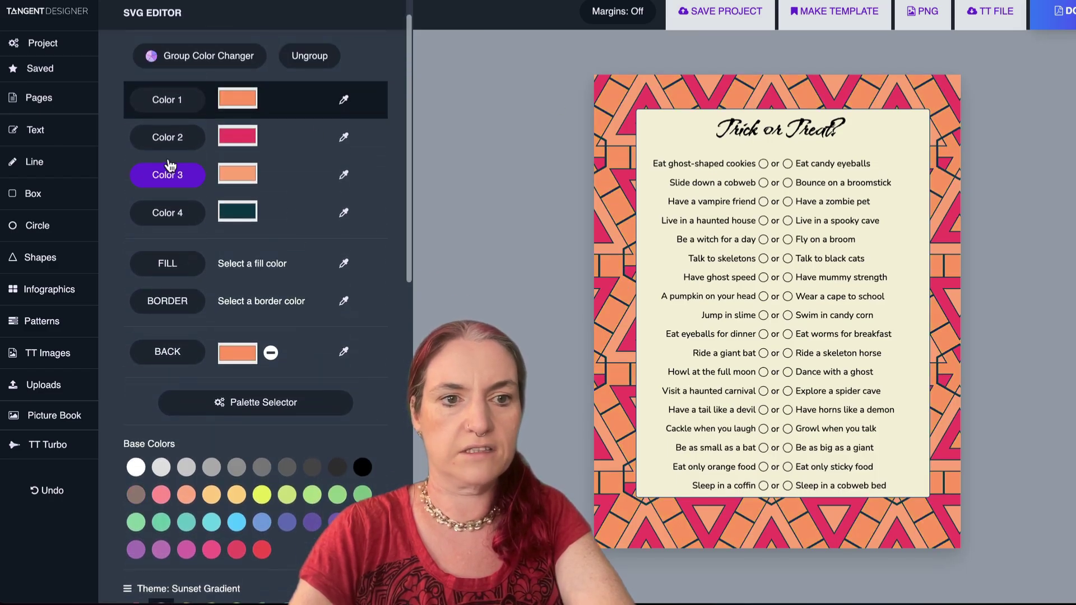
click(167, 137)
click(364, 474)
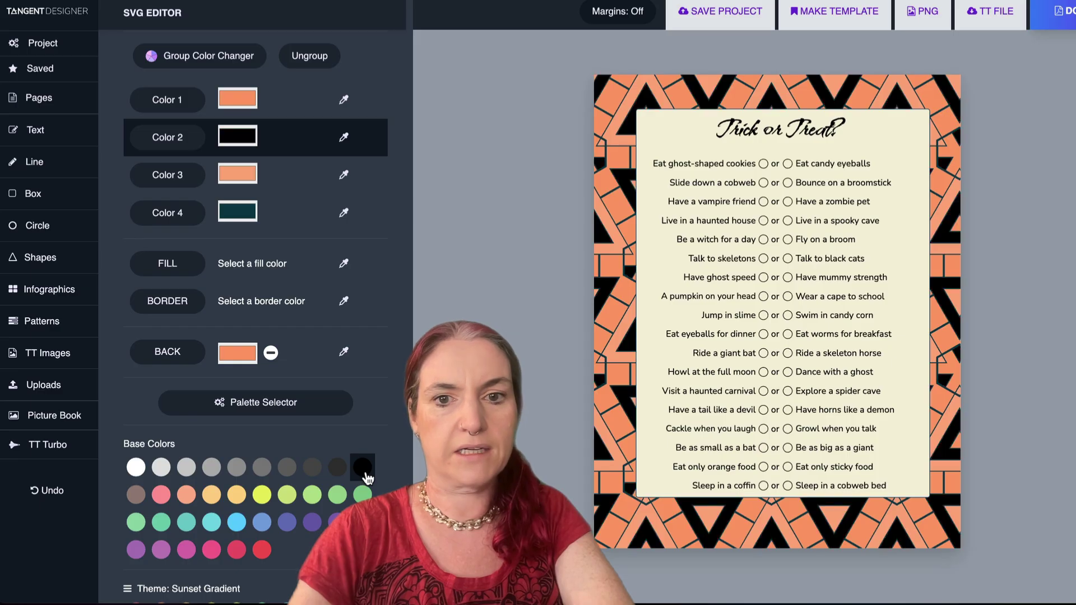
click(169, 175)
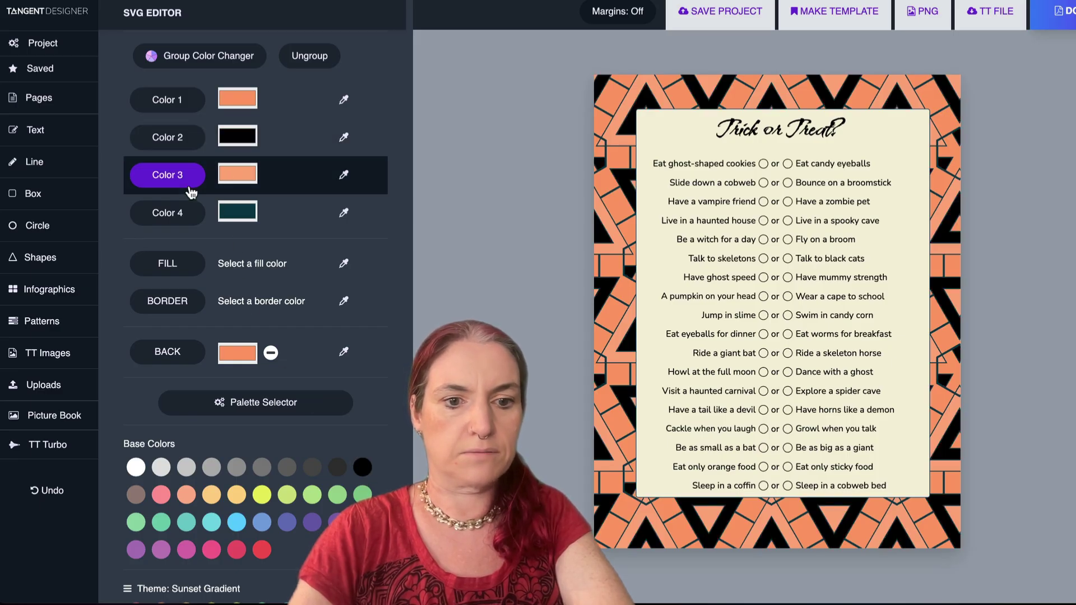
click(336, 521)
Change the "Trick or Treat?" title's font to Griffy
click(855, 131)
click(834, 130)
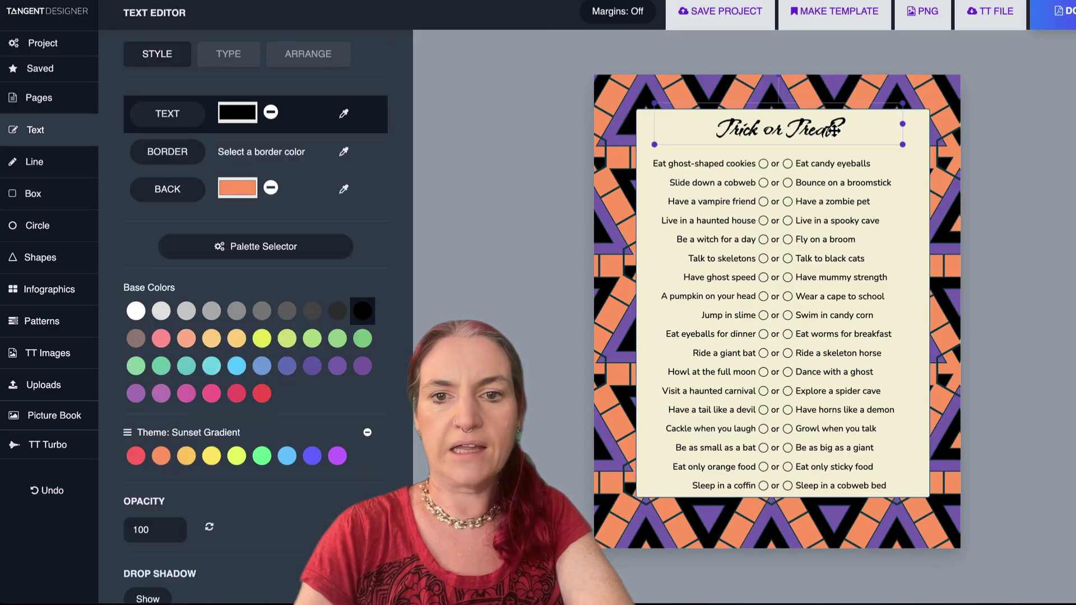
click(233, 52)
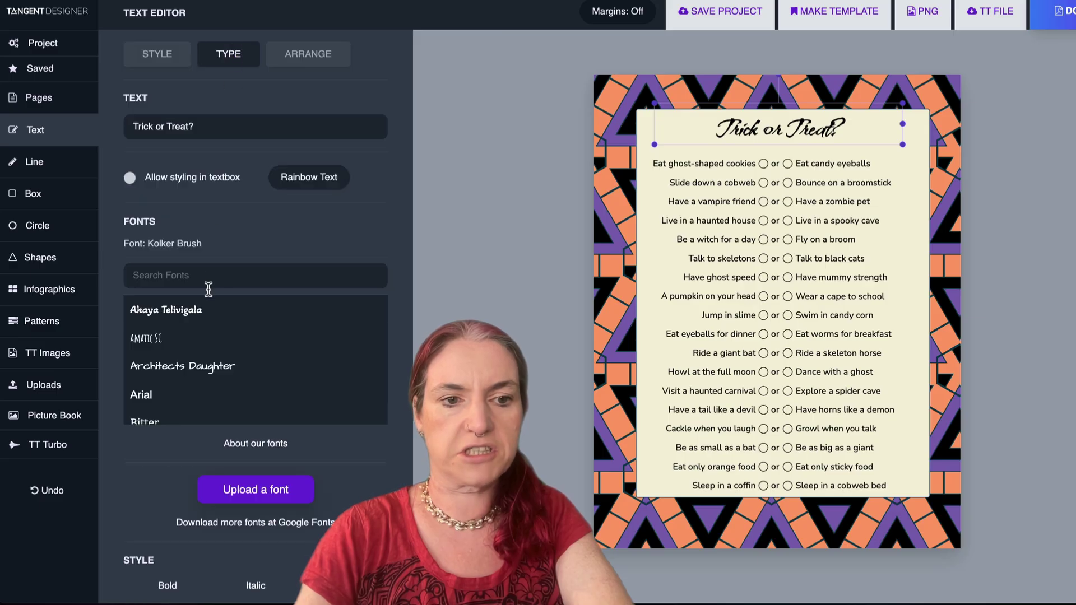
scroll(200, 341, down, 5)
scroll(200, 343, down, 3)
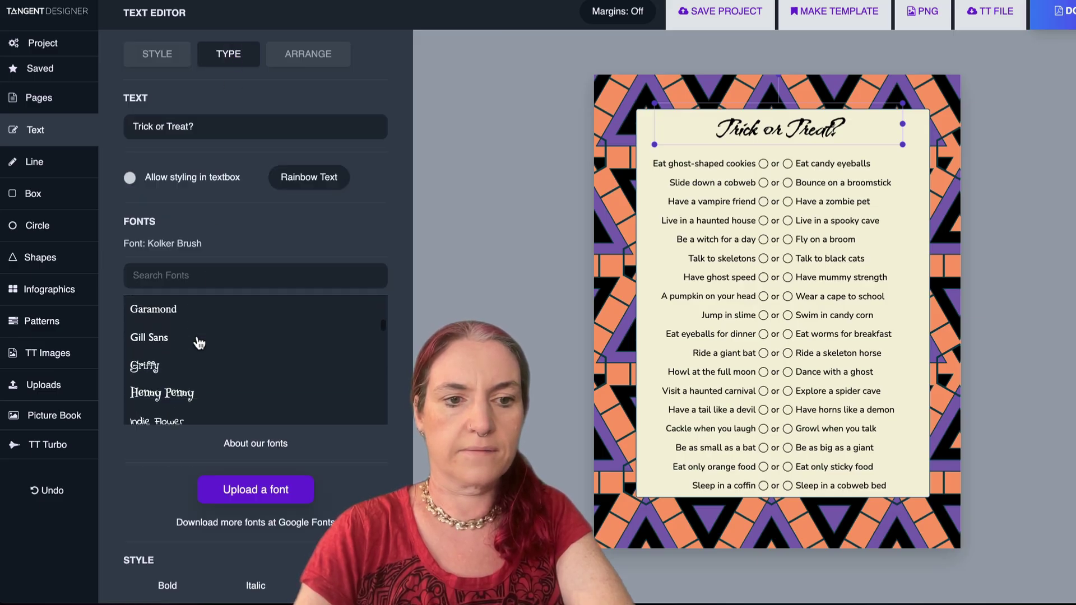
click(152, 356)
Fill the box behind the text with purple and lighten it to a pale lavender
click(637, 321)
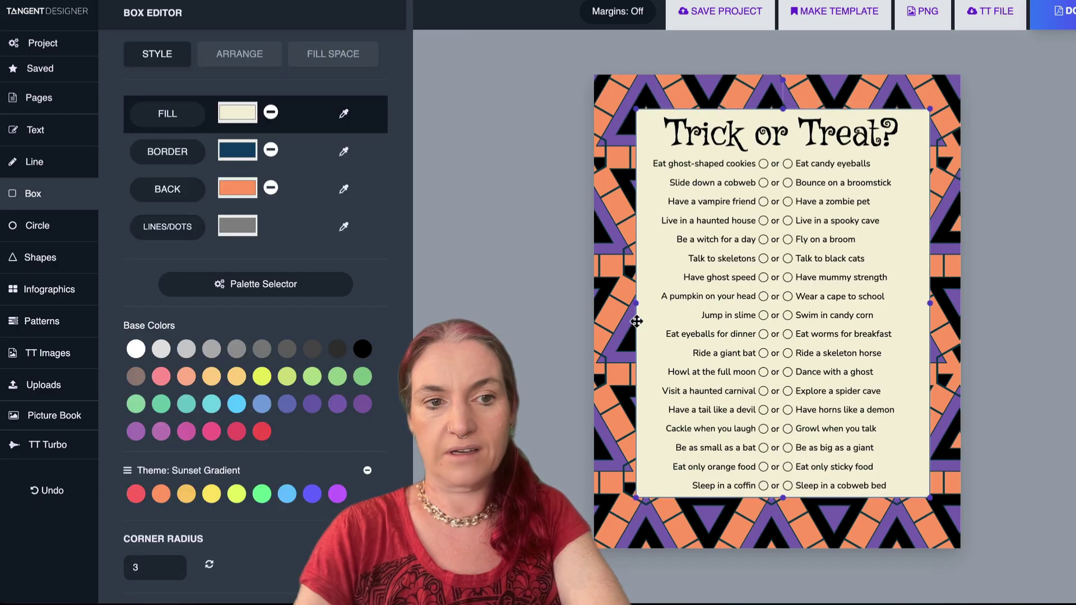
click(311, 405)
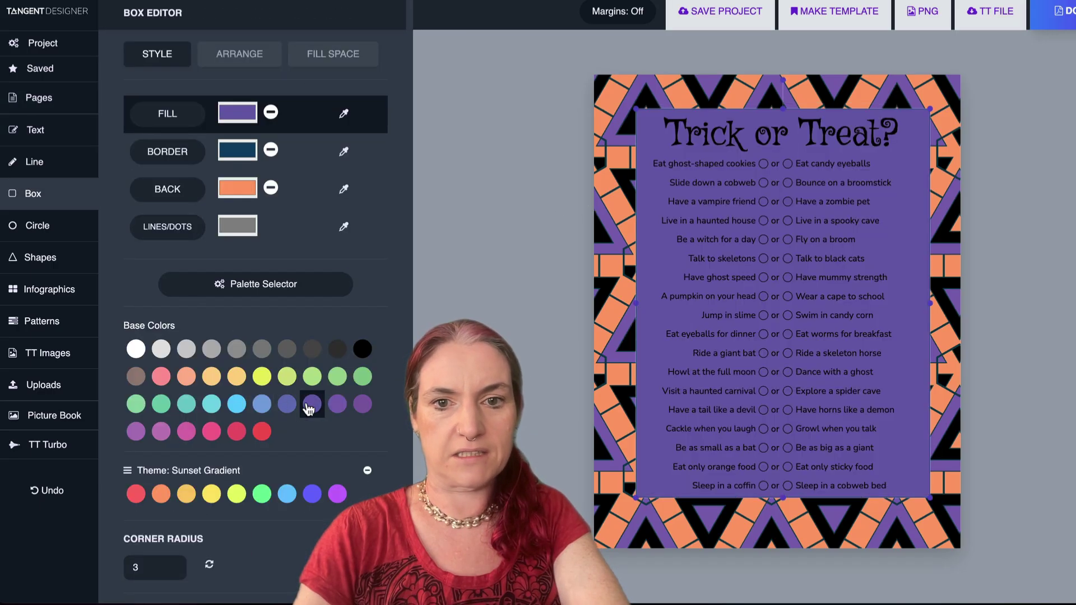
click(236, 125)
drag(297, 159, 265, 130)
click(509, 194)
Switch to ChatGPT and request the "retro 80s" niche
click(508, 193)
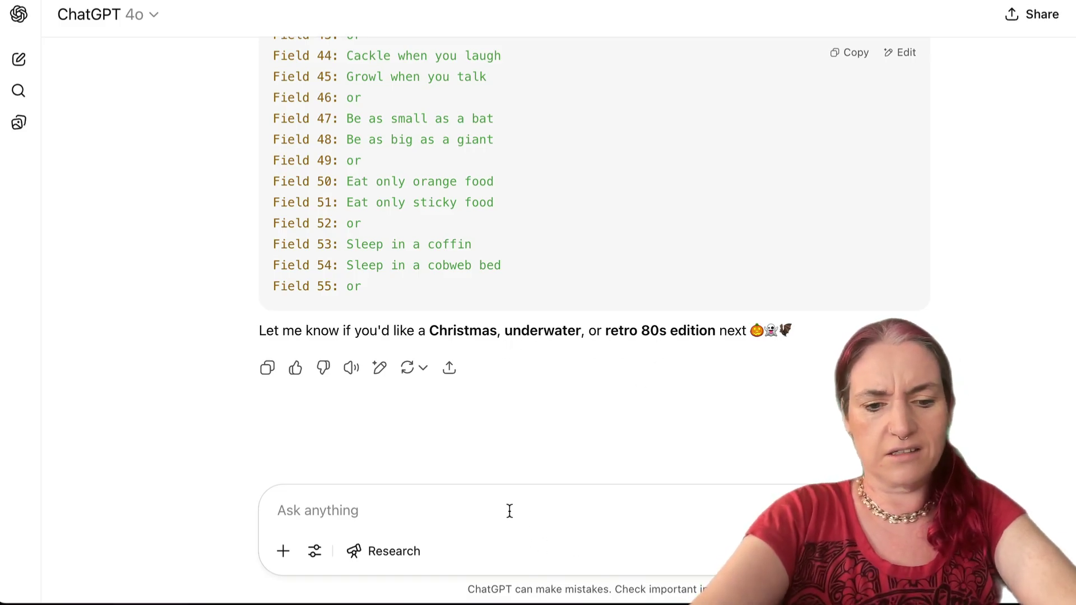
text(retro 80s)
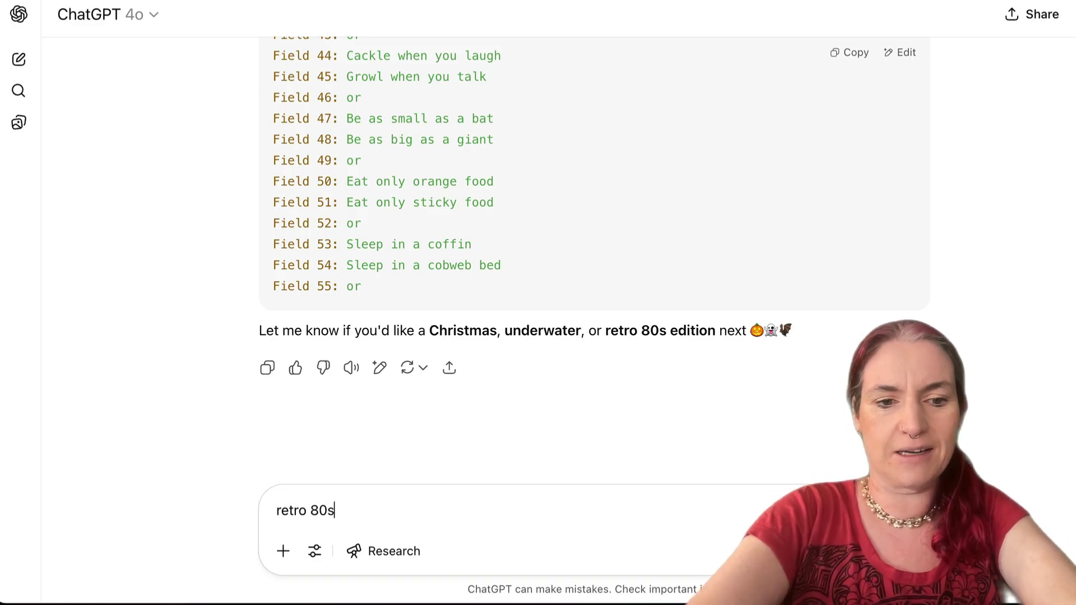
key(Return)
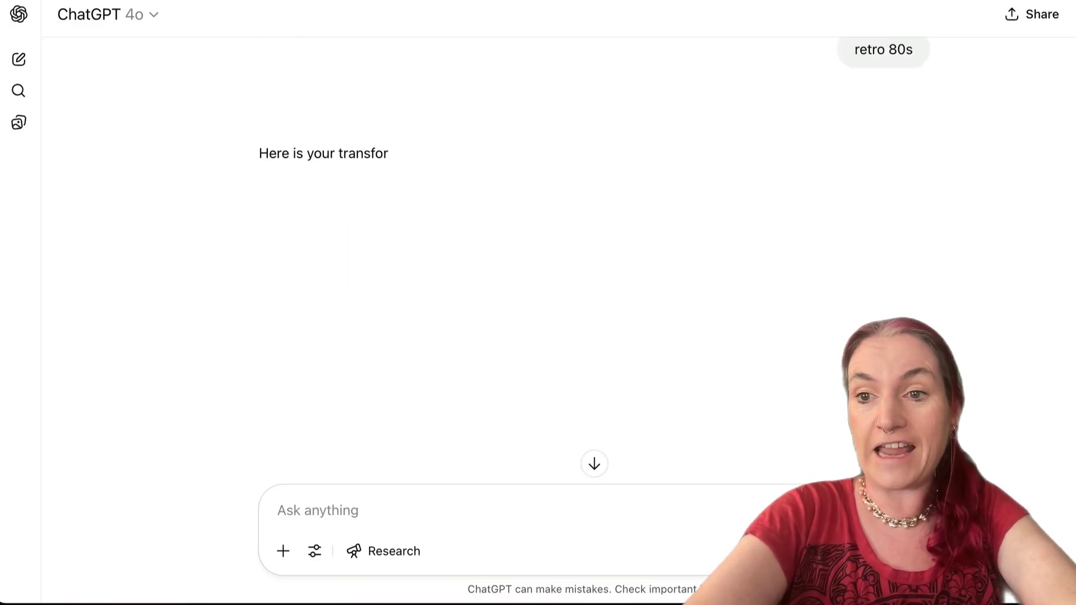
Copy the retro 80s fields, return to Tangent Designer, and update all the Trick or Treat page's text with them through Apply Niche
click(856, 216)
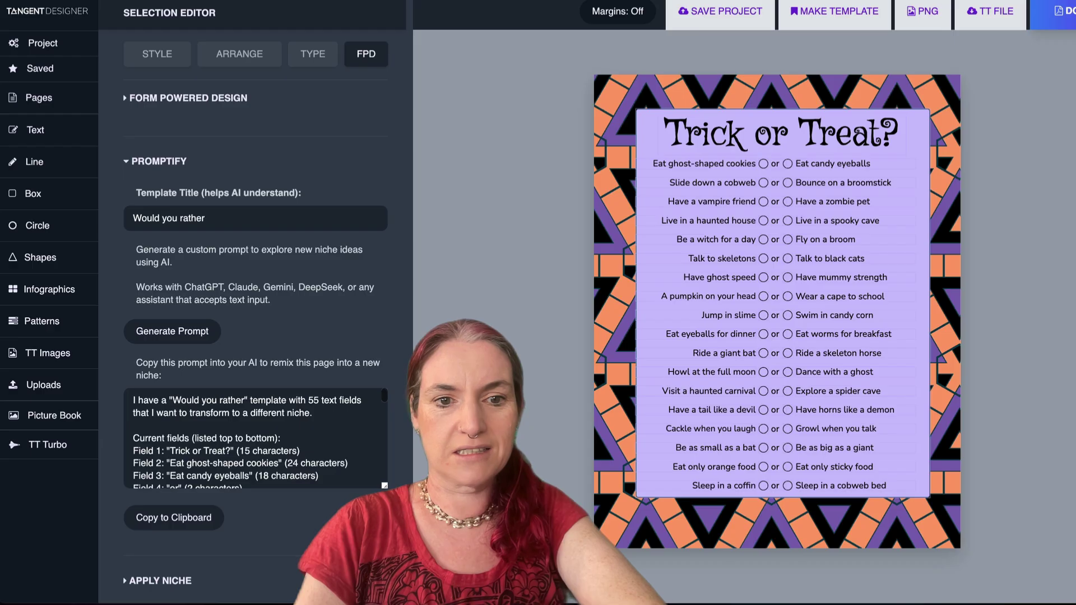
click(1036, 447)
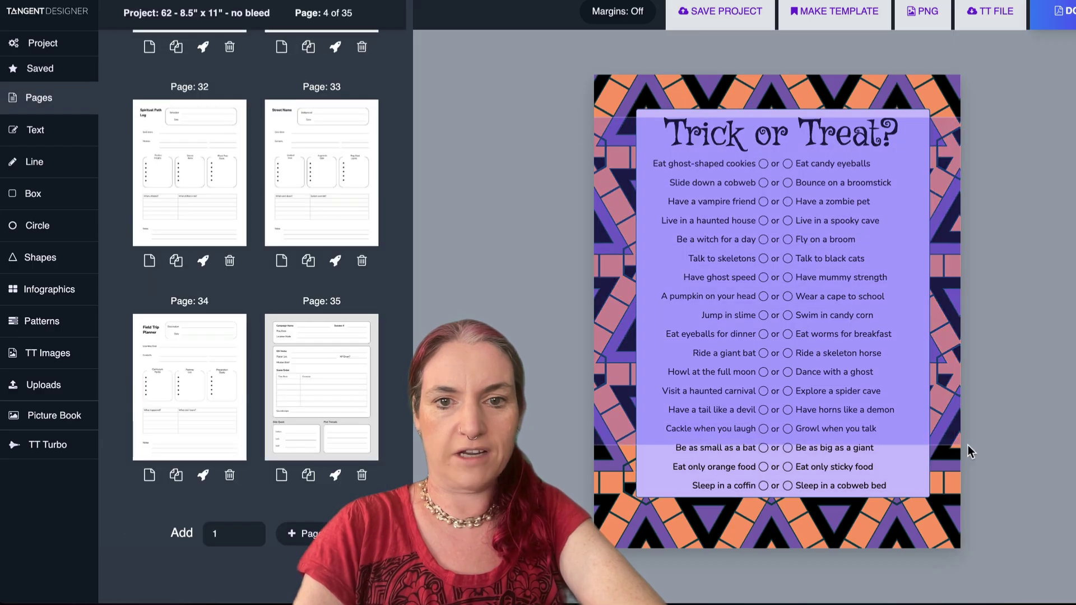
click(609, 391)
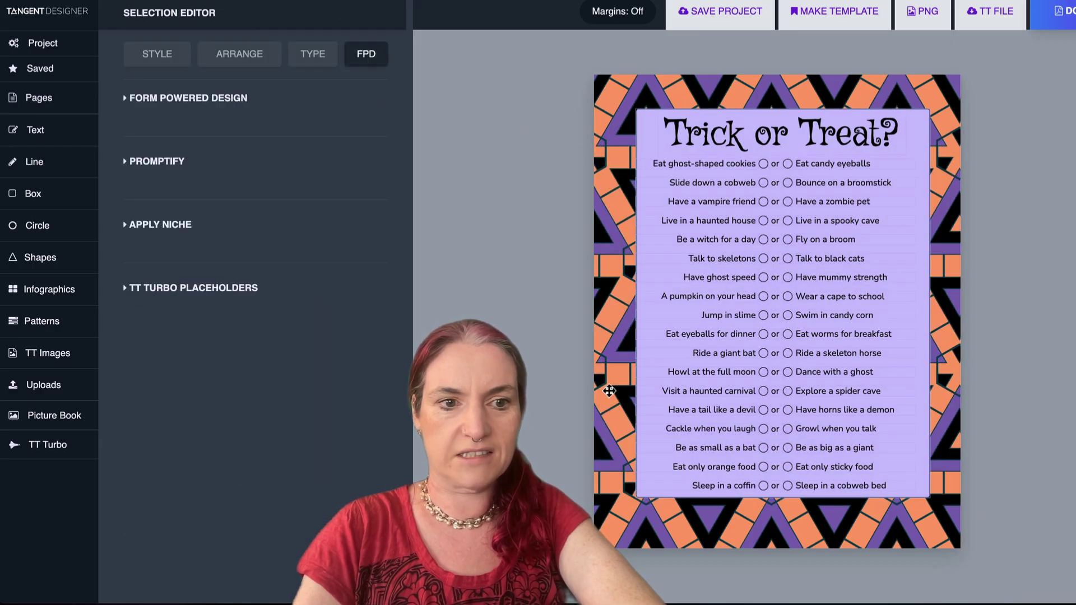
click(172, 235)
click(166, 314)
key(ctrl+v)
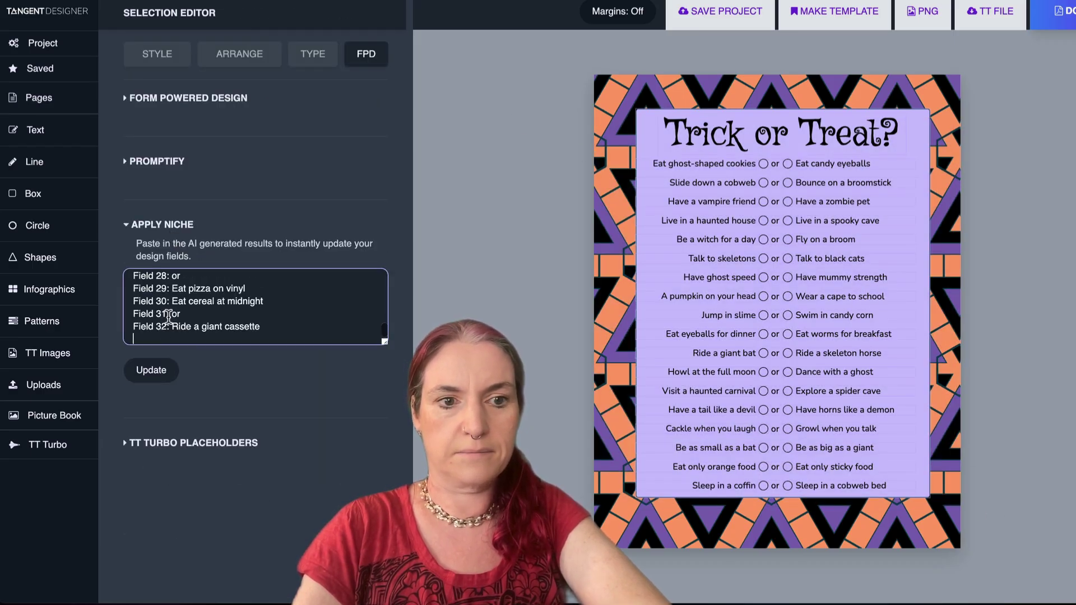
click(152, 371)
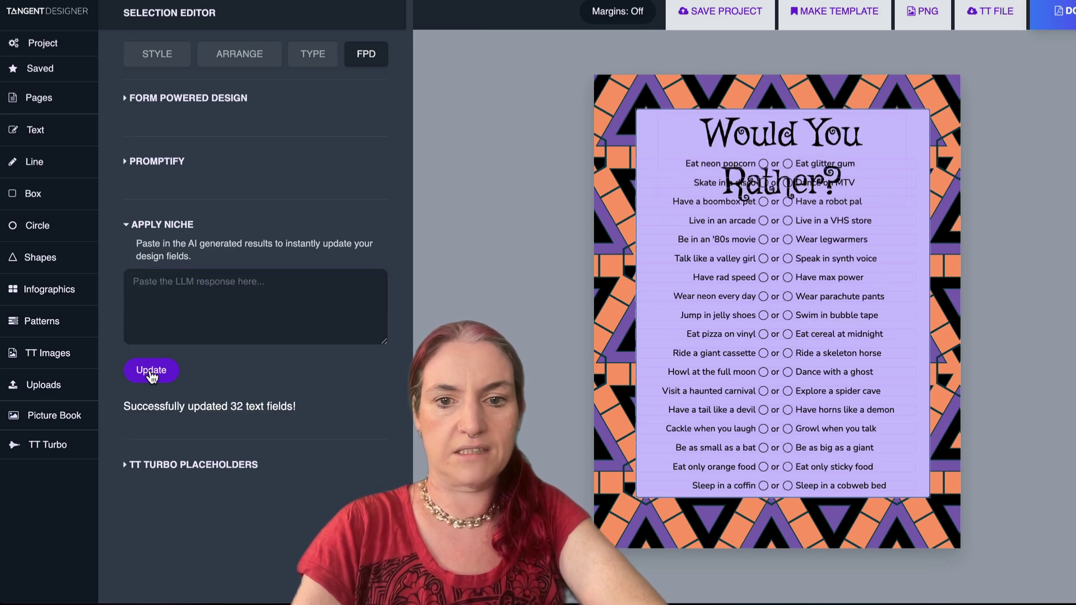
Set the "Would You Rather?" title's font size to 30 so it fits on one line
click(583, 215)
click(740, 139)
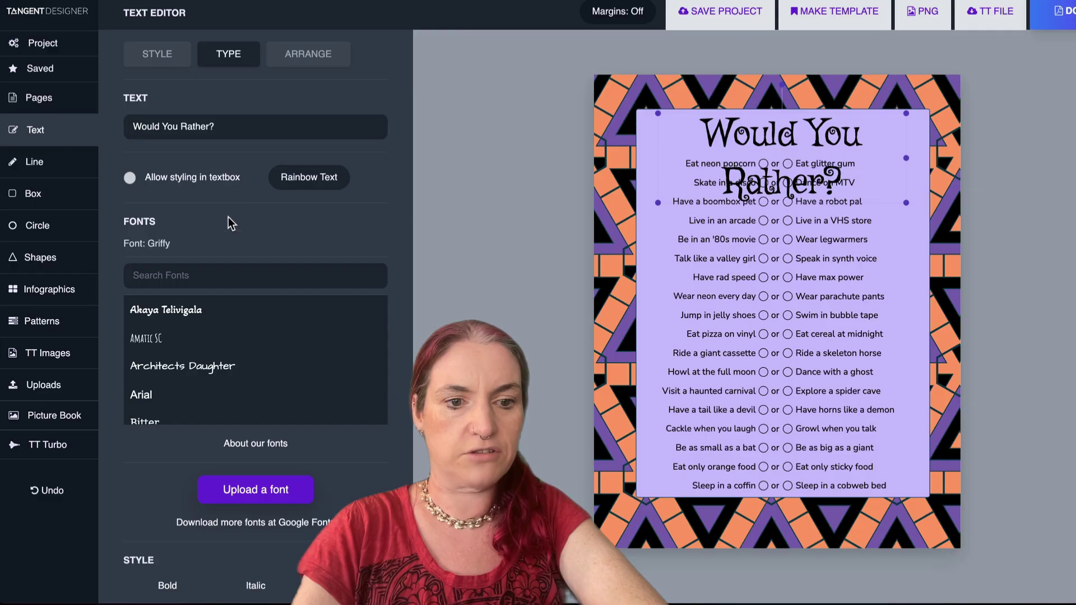
scroll(231, 211, down, 4)
drag(157, 516, 91, 513)
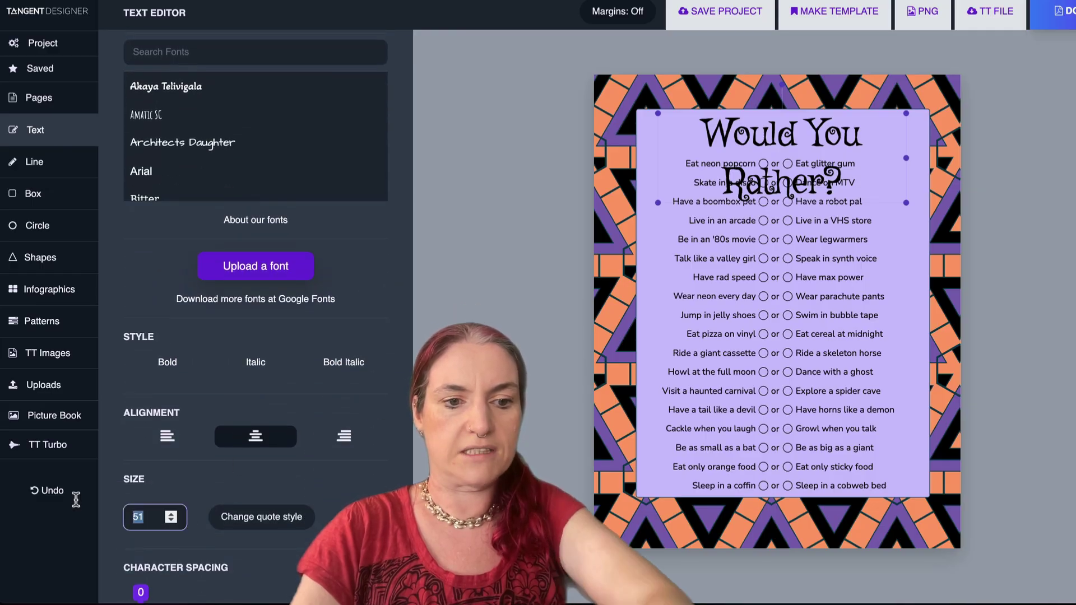
text(30)
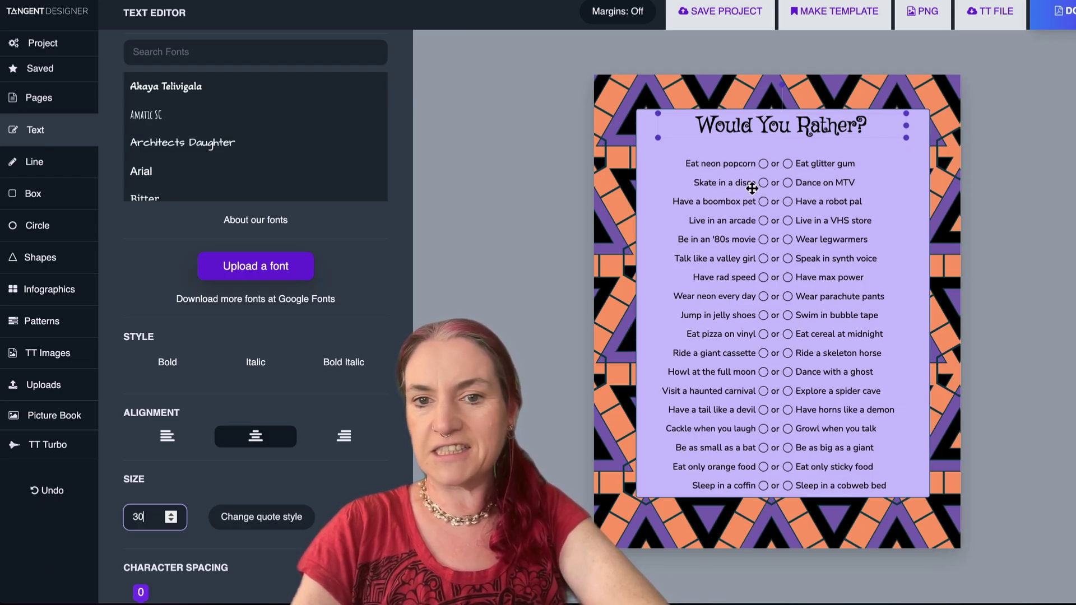
Add the Pretty Pastels palette to the swatches and recolour the background pattern's orange areas light blue from it
click(609, 223)
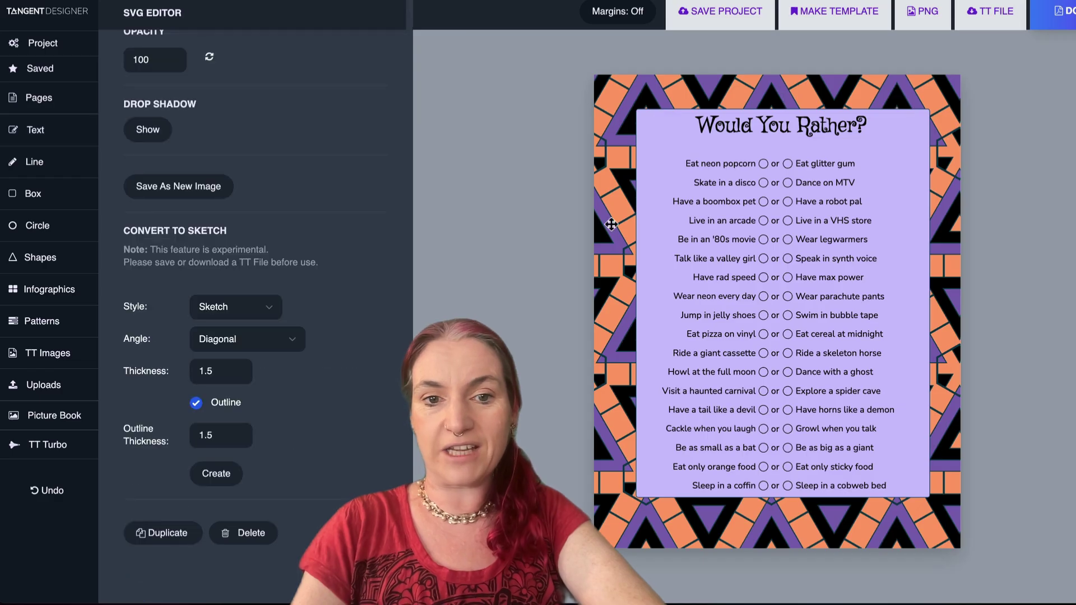
scroll(287, 210, up, 10)
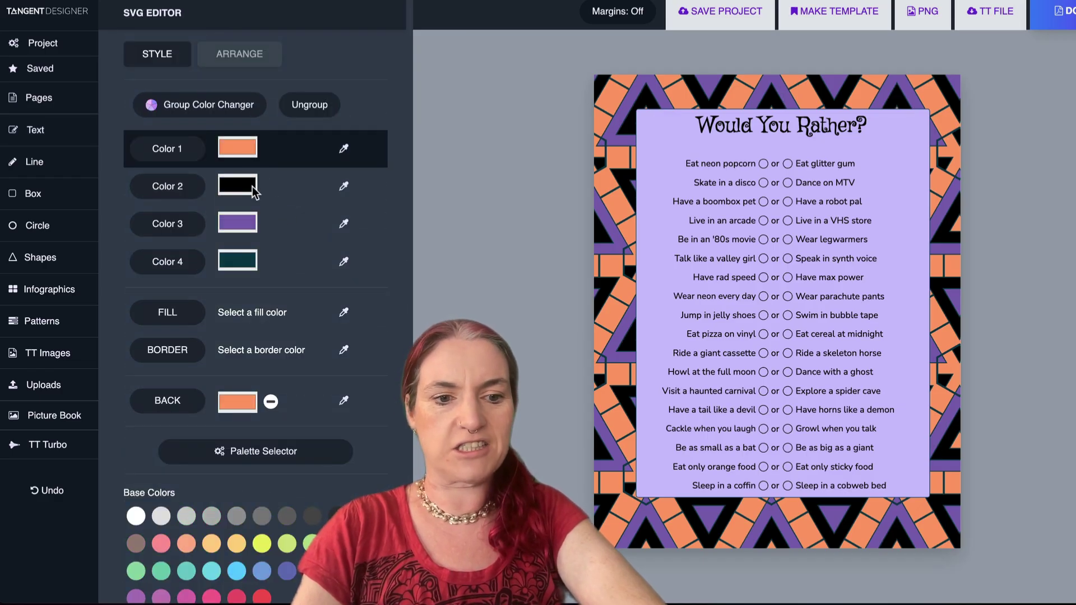
click(259, 453)
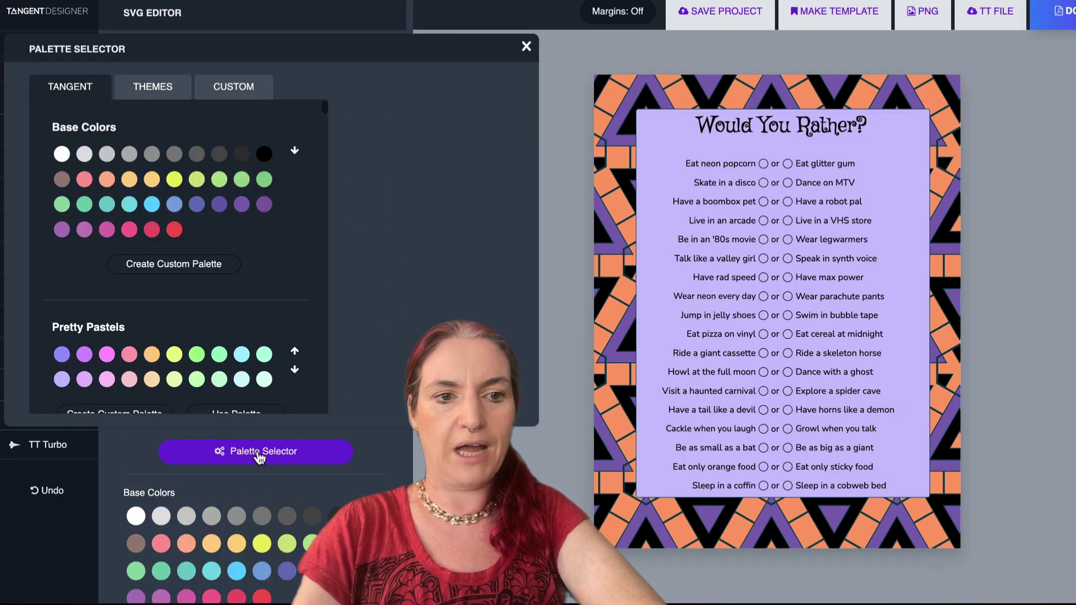
scroll(289, 362, down, 2)
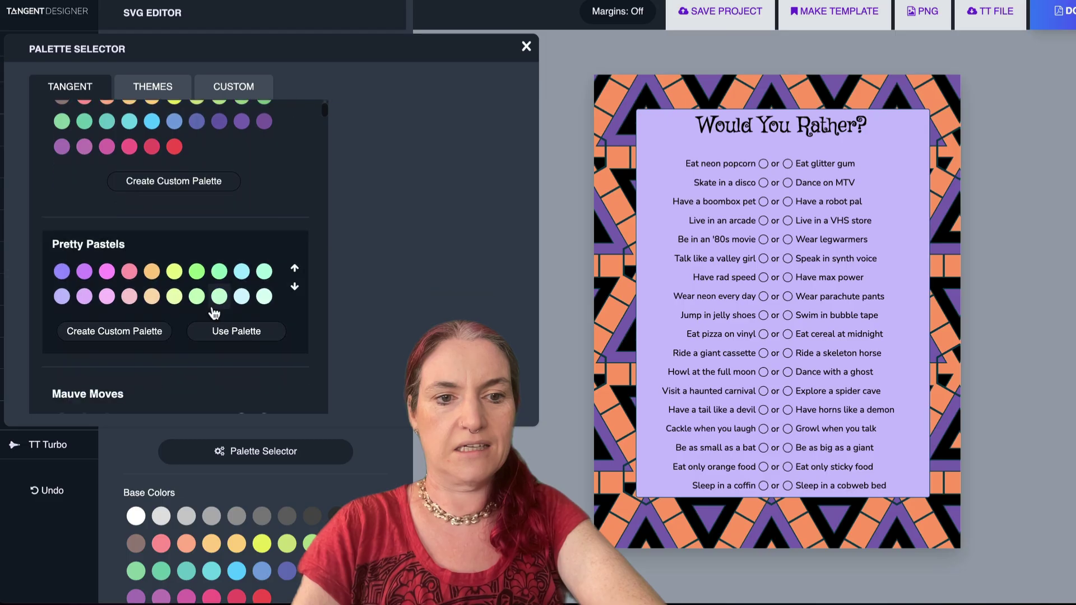
click(241, 332)
scroll(229, 398, down, 6)
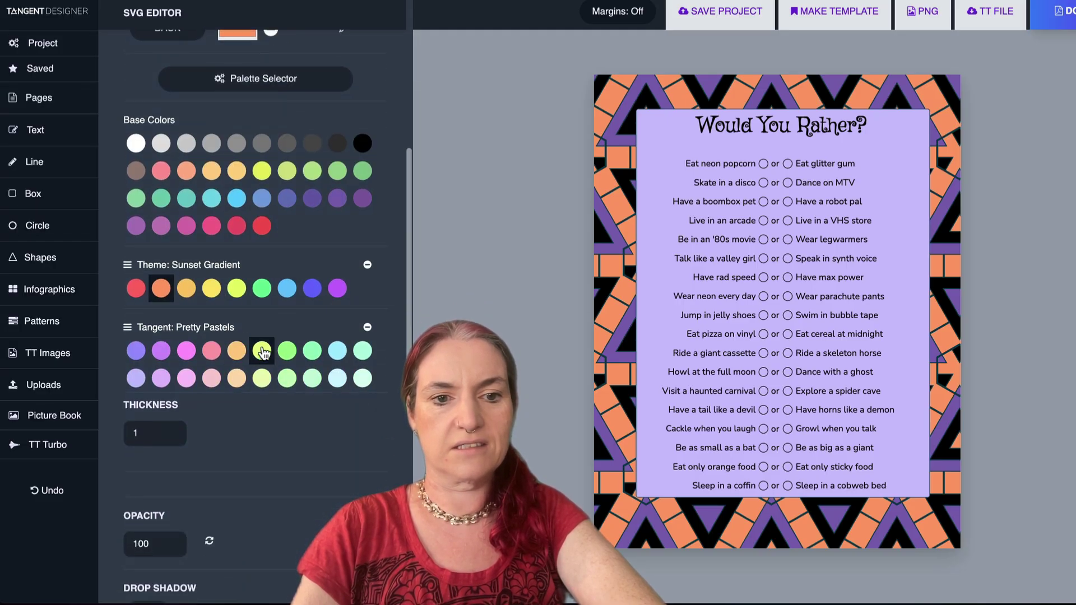
click(336, 351)
Recolour the background pattern's purple areas bright pink from the Pretty Pastels palette
scroll(233, 172, up, 6)
click(163, 185)
scroll(165, 187, down, 1)
scroll(166, 188, down, 6)
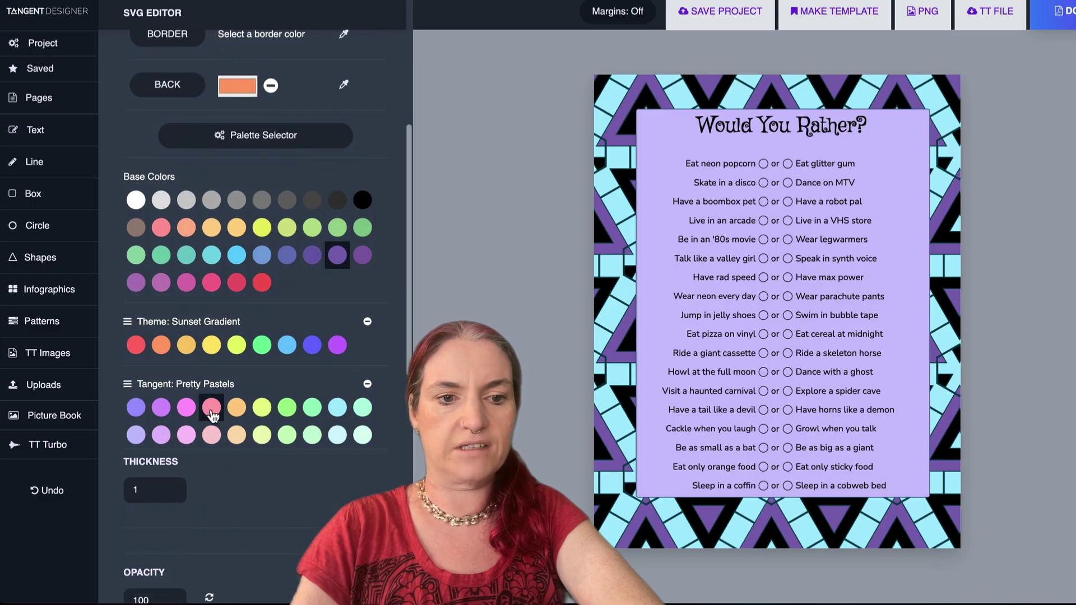
click(185, 409)
scroll(183, 413, up, 5)
scroll(183, 413, up, 2)
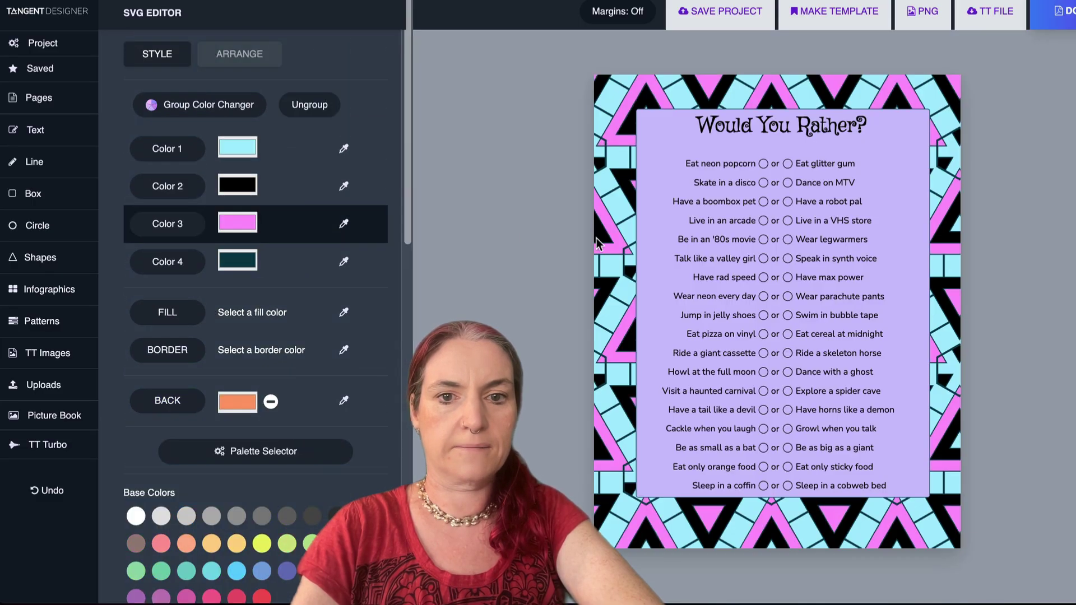
Try light blue and yellow Pretty Pastels fills on the box behind the questions, settling on bright green
click(650, 165)
click(650, 125)
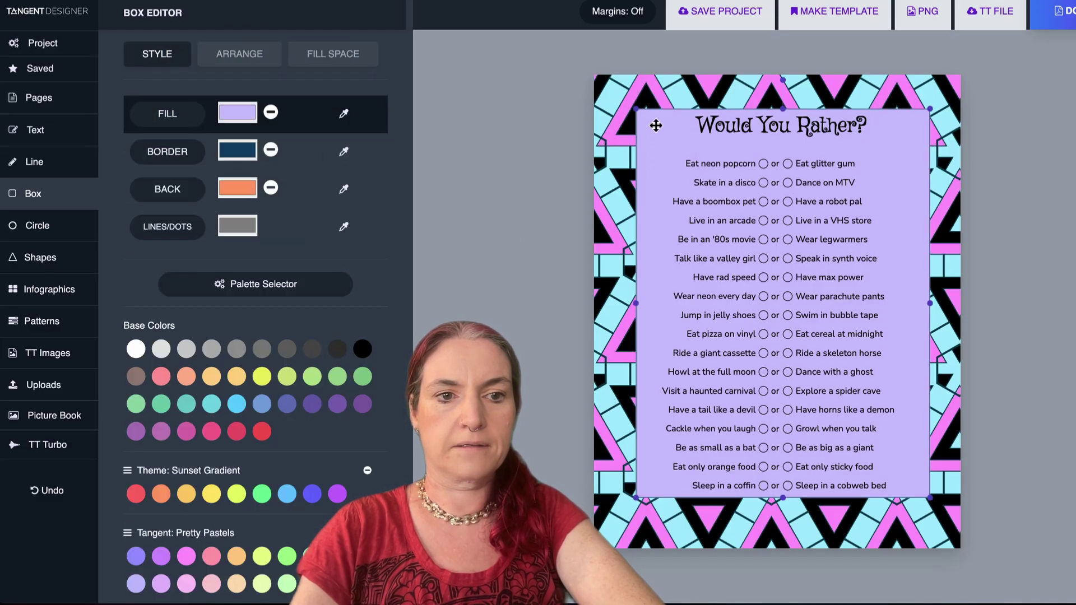
scroll(287, 207, down, 5)
click(339, 306)
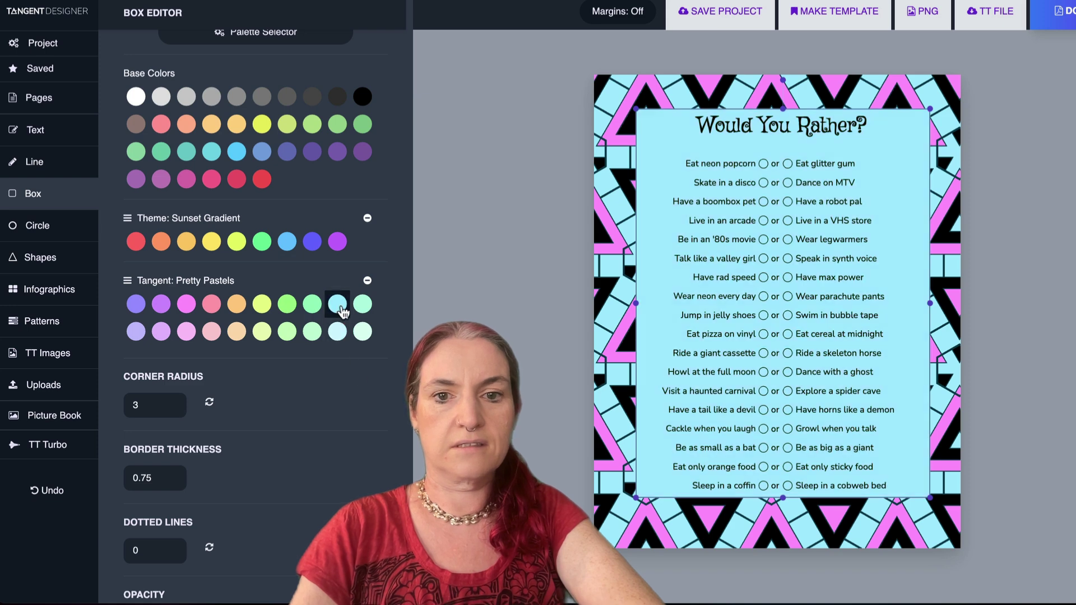
click(263, 305)
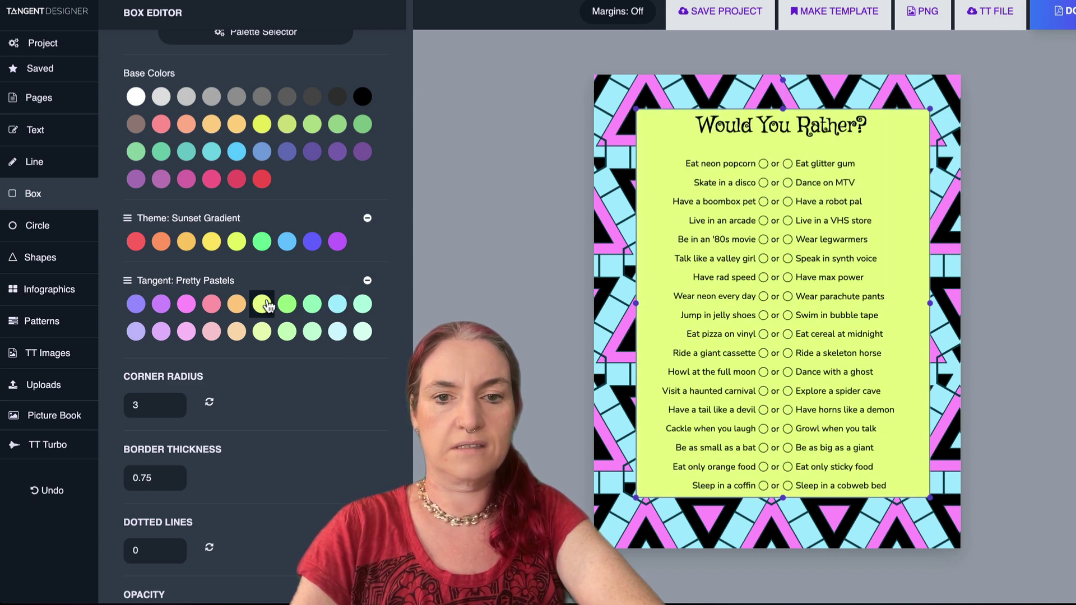
click(286, 304)
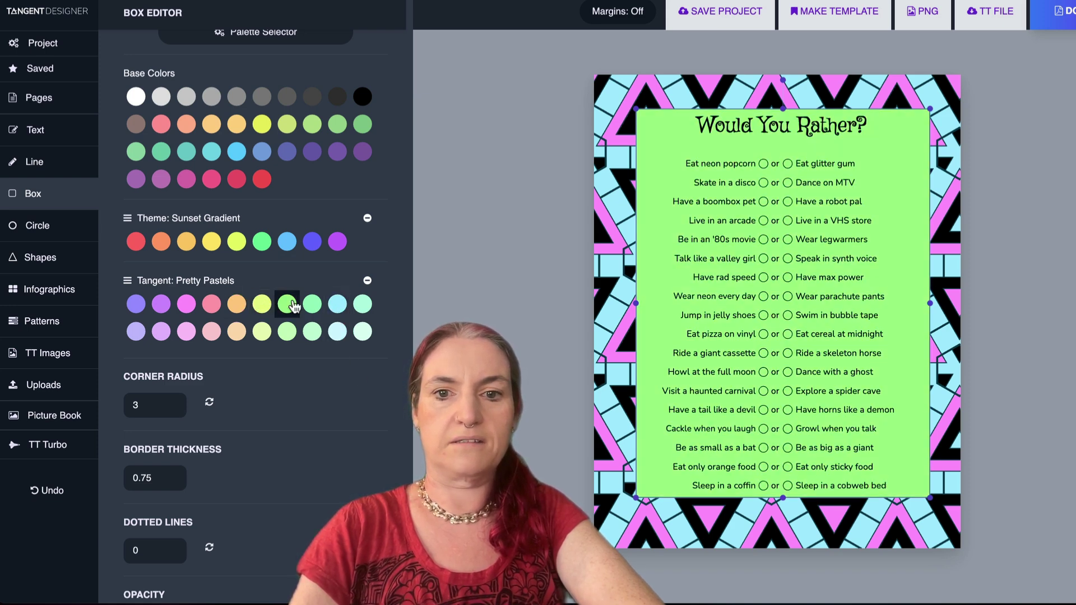
Change the "Would You Rather?" title's font to Comfortaa
click(758, 109)
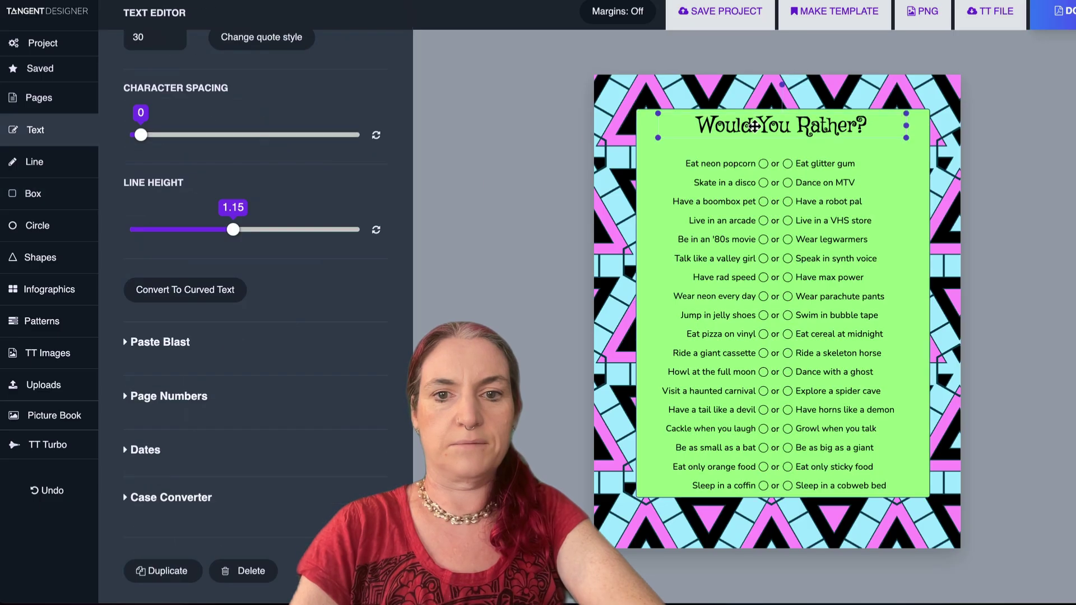
scroll(235, 176, up, 10)
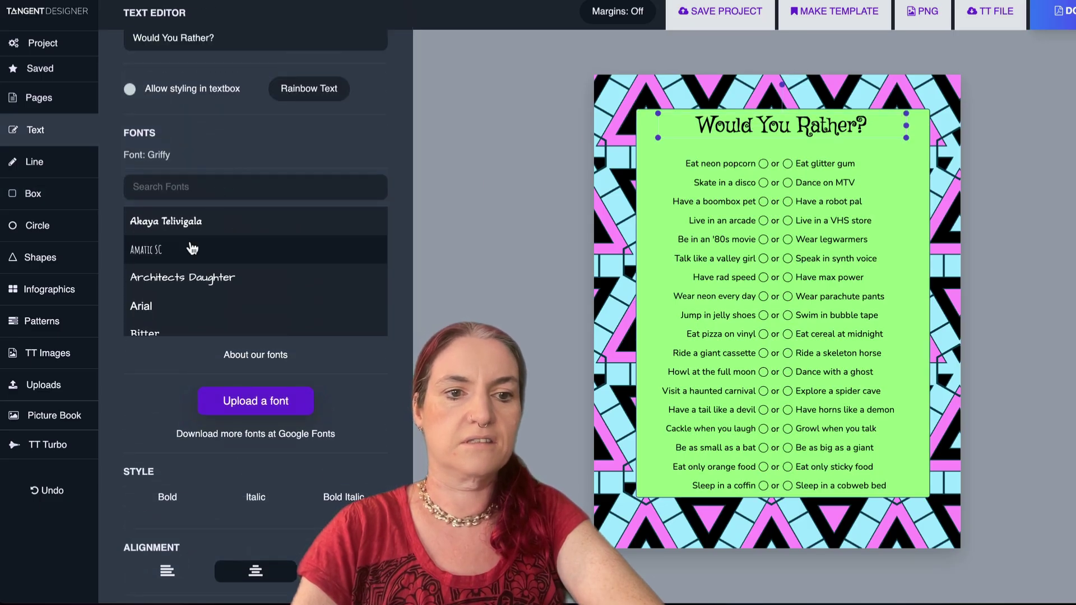
scroll(178, 293, down, 1)
scroll(178, 292, down, 3)
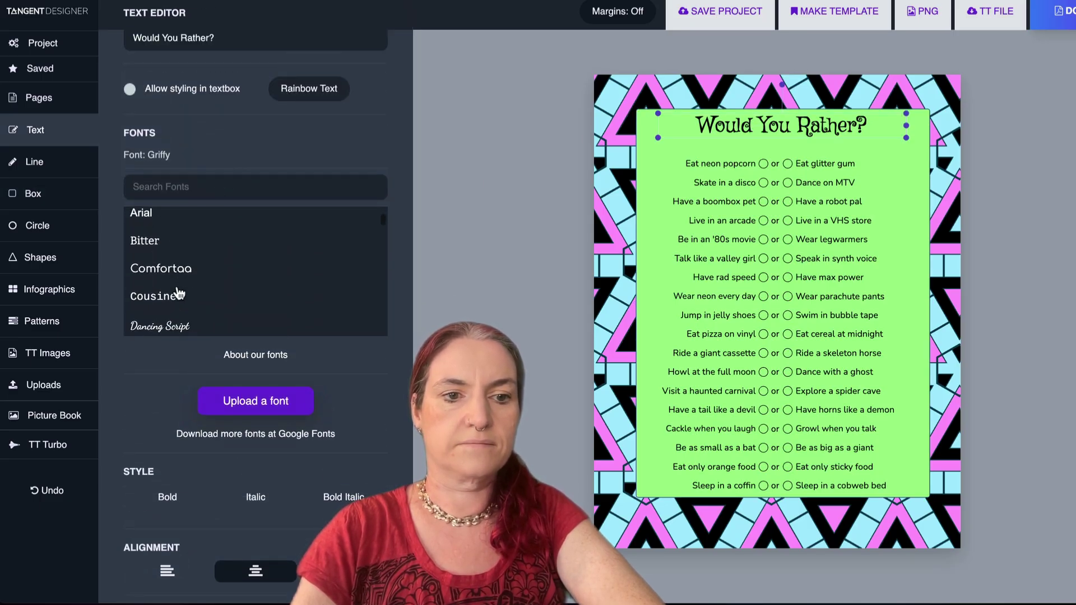
click(179, 279)
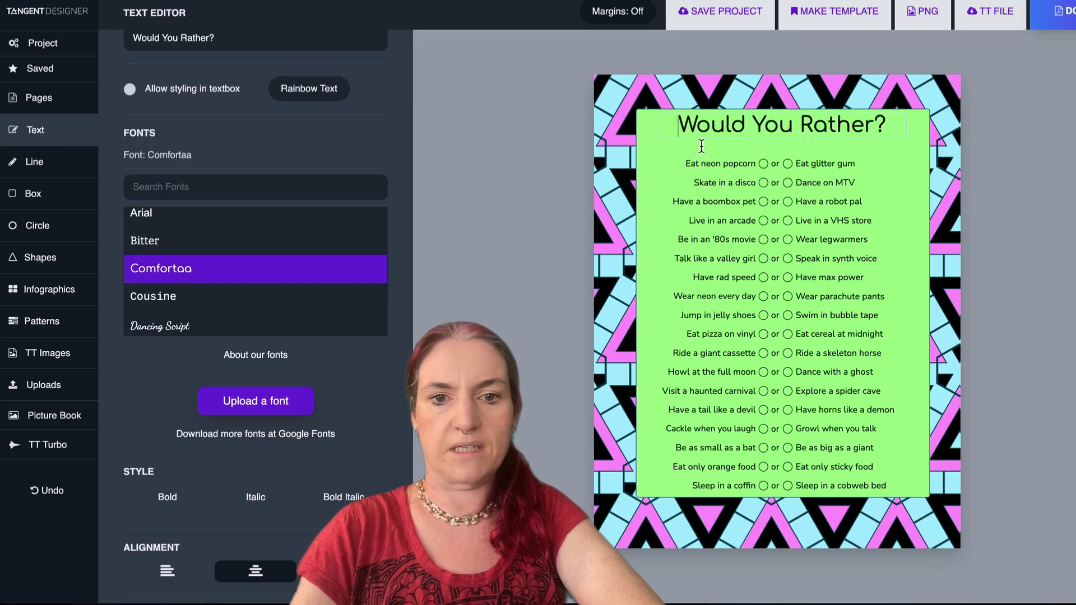
View the other versions of the game on pages 5 and 6 for comparison
scroll(188, 228, down, 3)
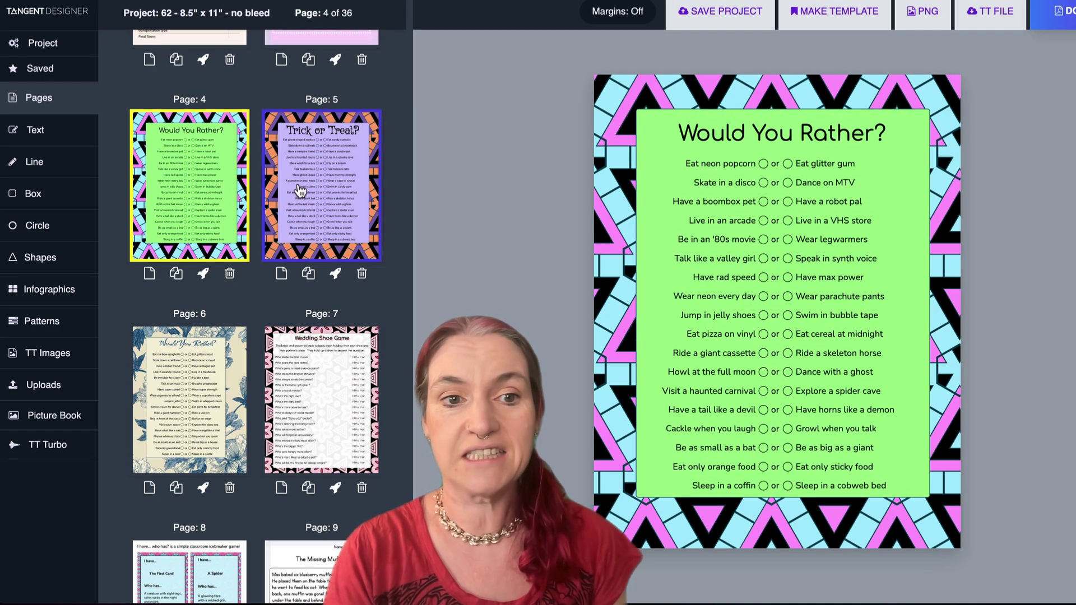
click(338, 178)
click(150, 379)
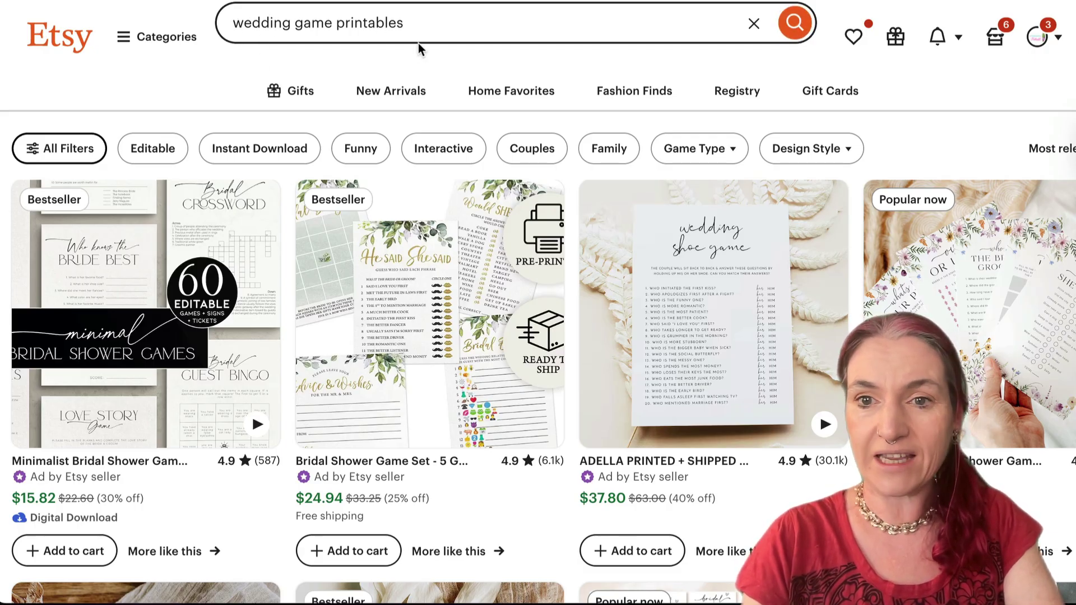
Switch to Etsy and examine the "wedding game printables" listings for their game types, styles and prices
scroll(416, 118, down, 2)
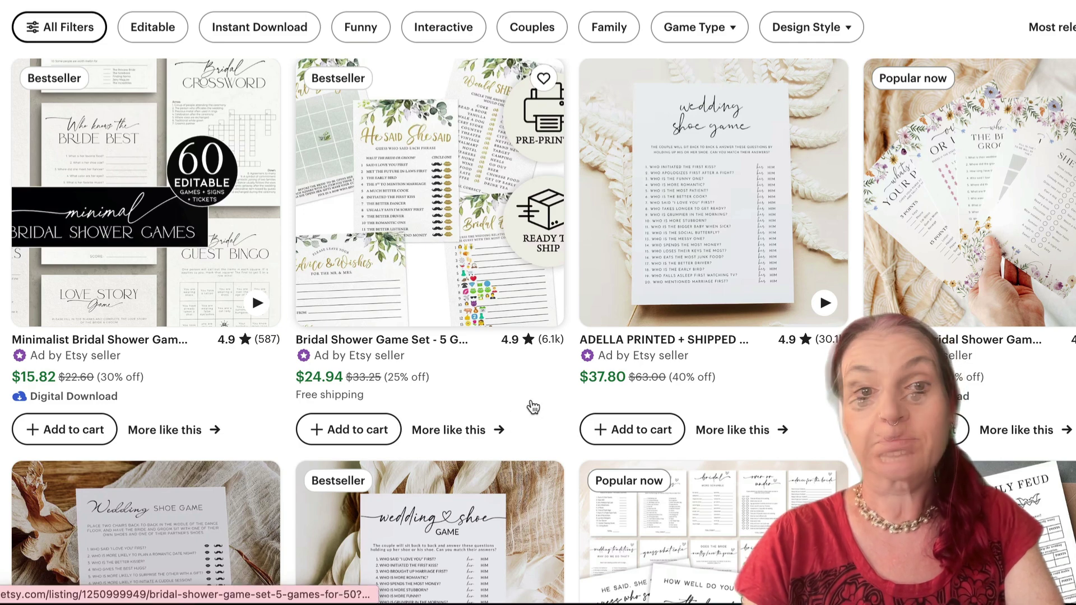
scroll(165, 340, down, 1)
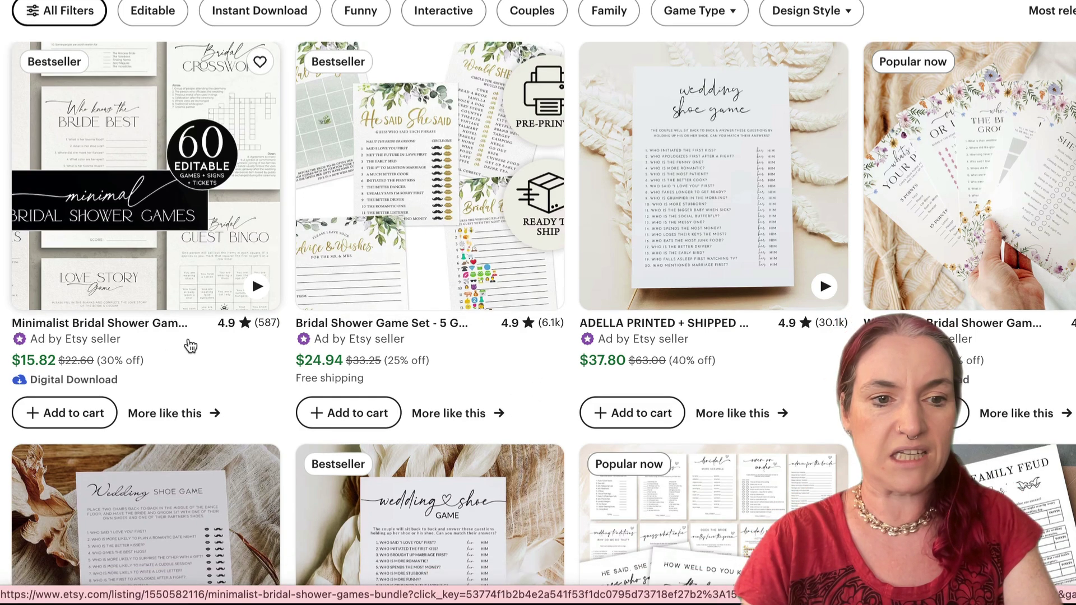
scroll(212, 348, down, 1)
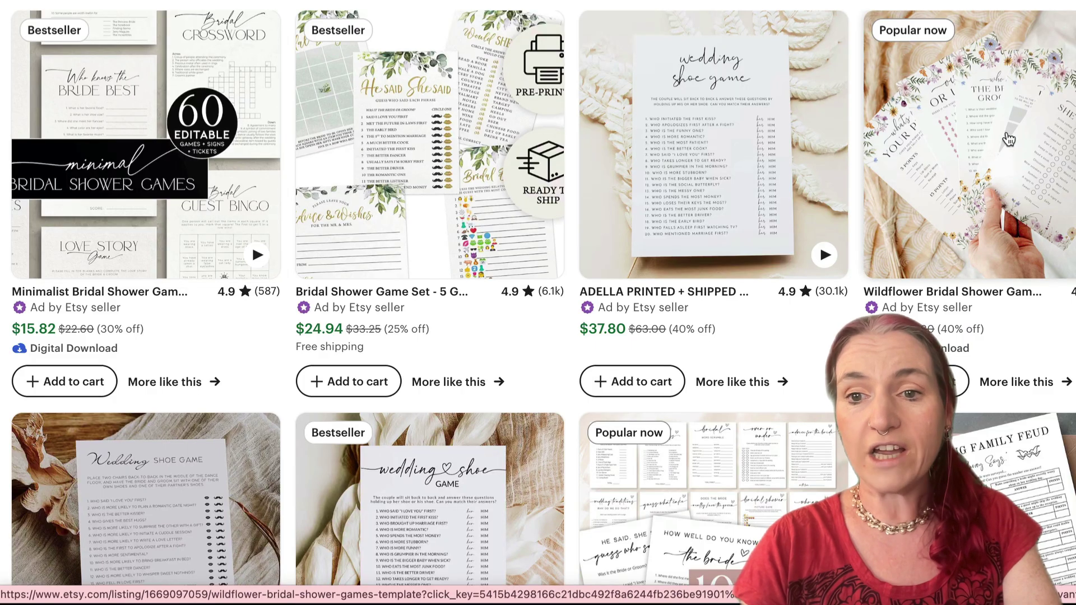
scroll(1002, 317, down, 6)
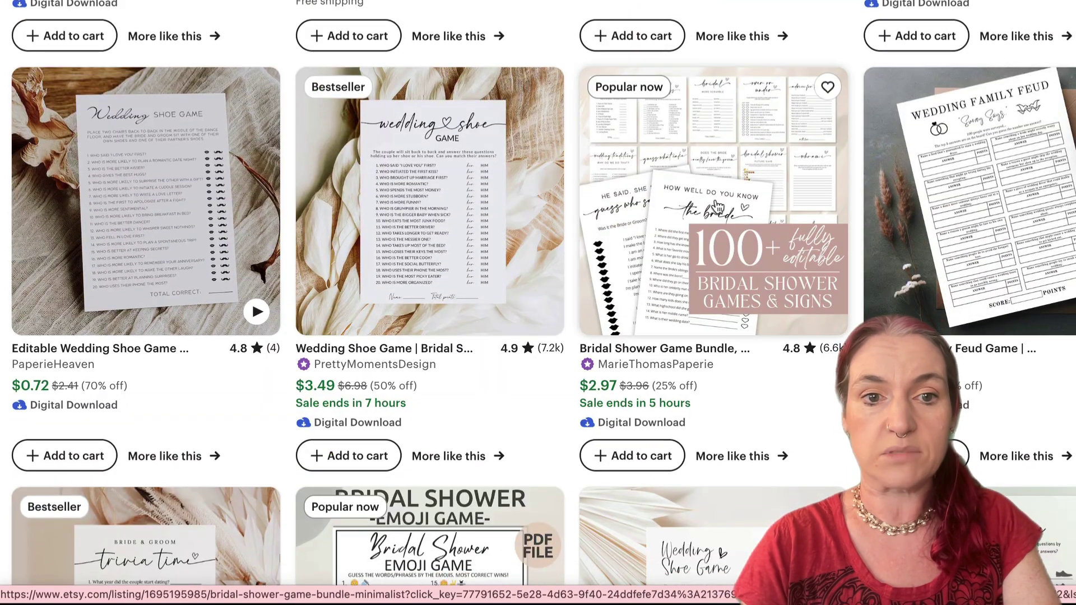
scroll(493, 207, down, 4)
scroll(493, 207, down, 2)
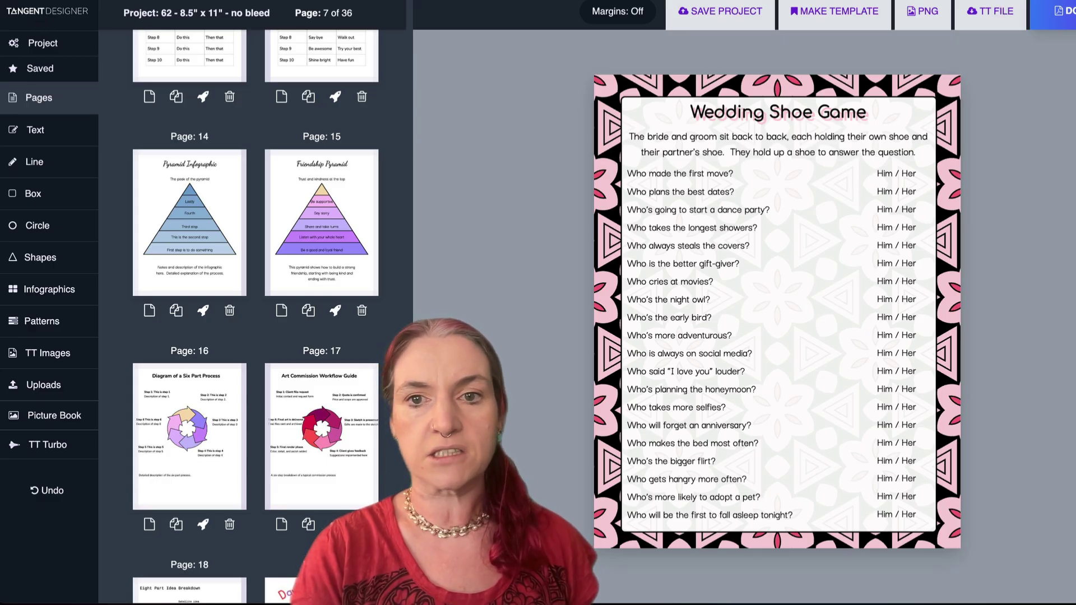
Return to Tangent Designer and check the export and import options for TT project files
click(999, 12)
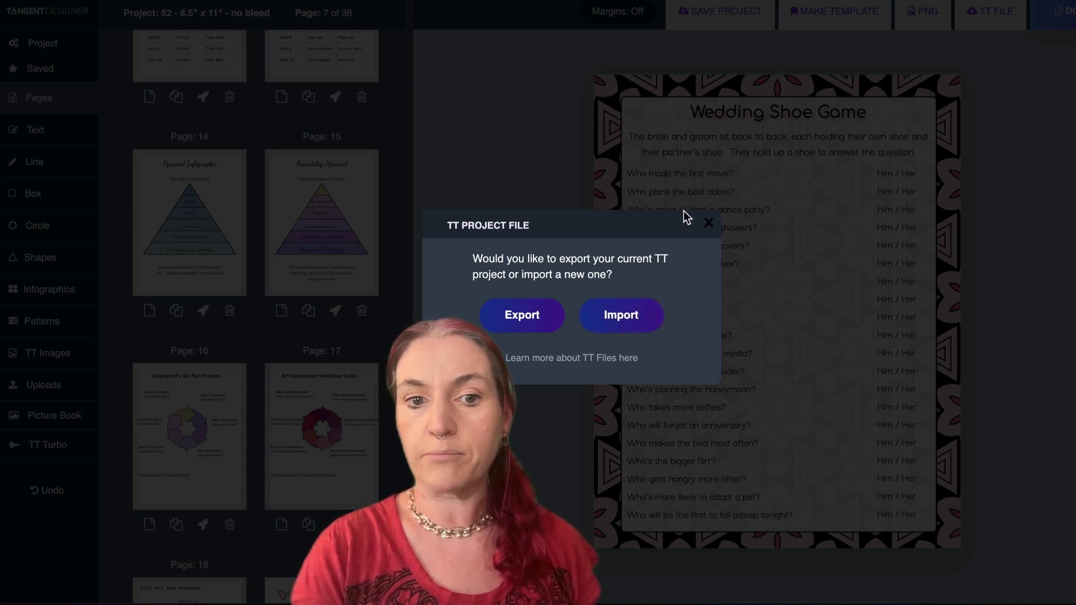
click(708, 225)
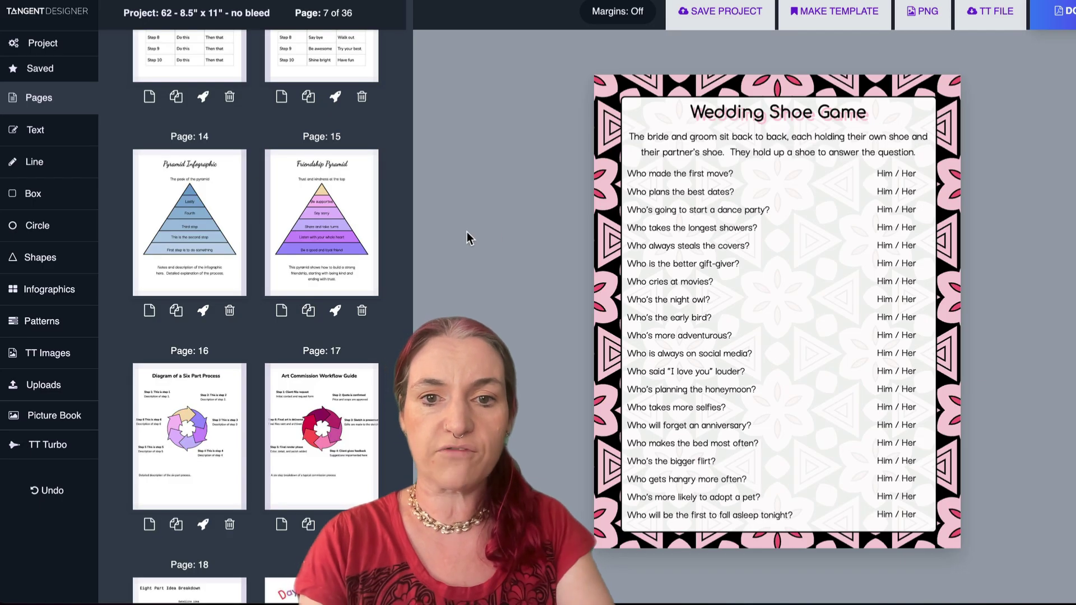
Add one blank page at the end of the project and insert the mint-green flower pattern with the cream background on it
scroll(331, 213, down, 20)
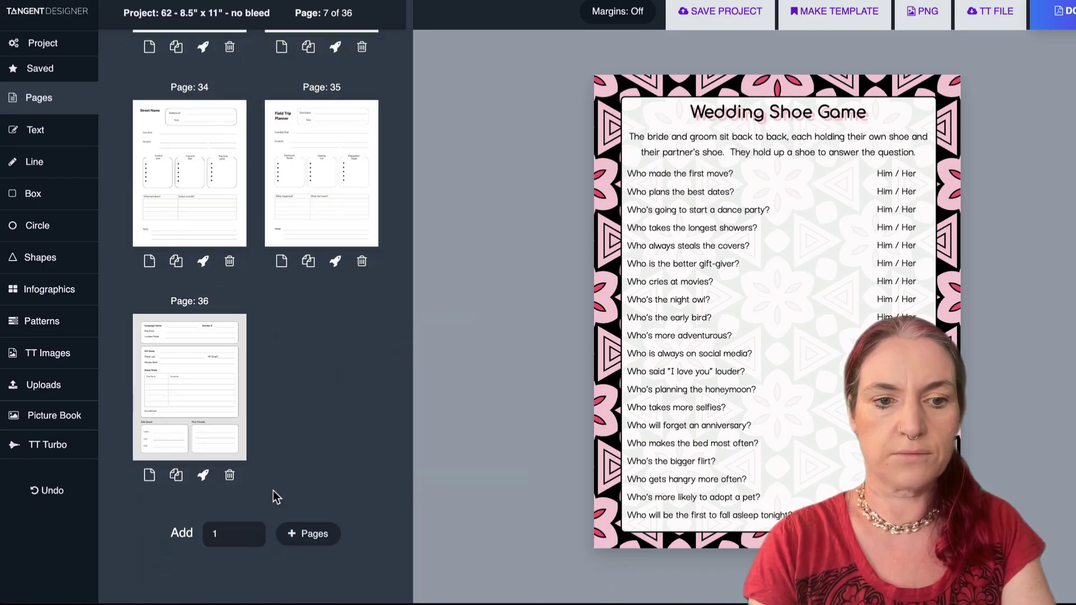
click(305, 534)
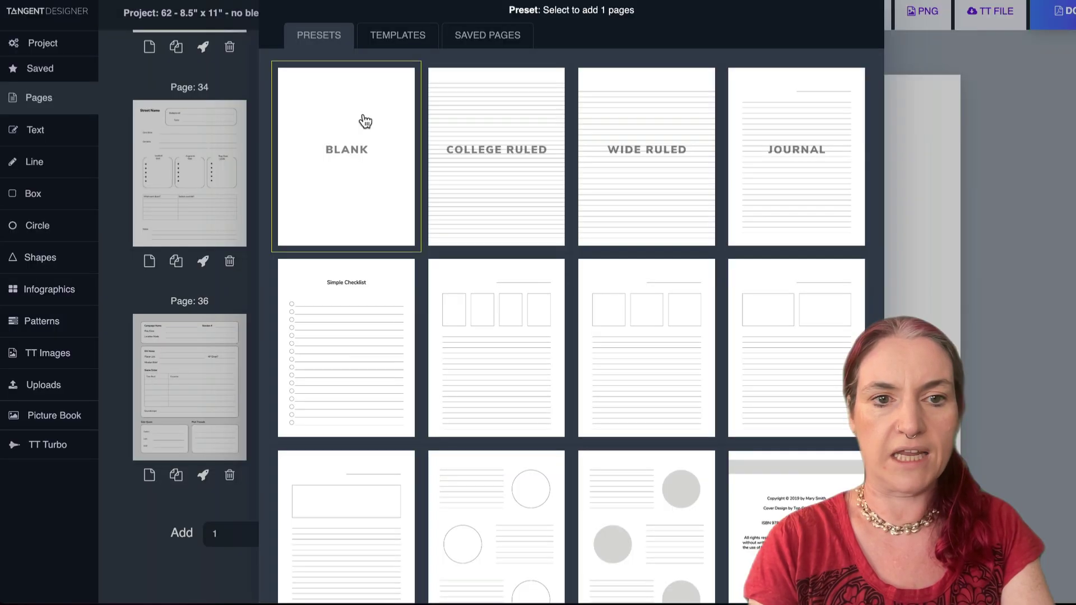
click(365, 121)
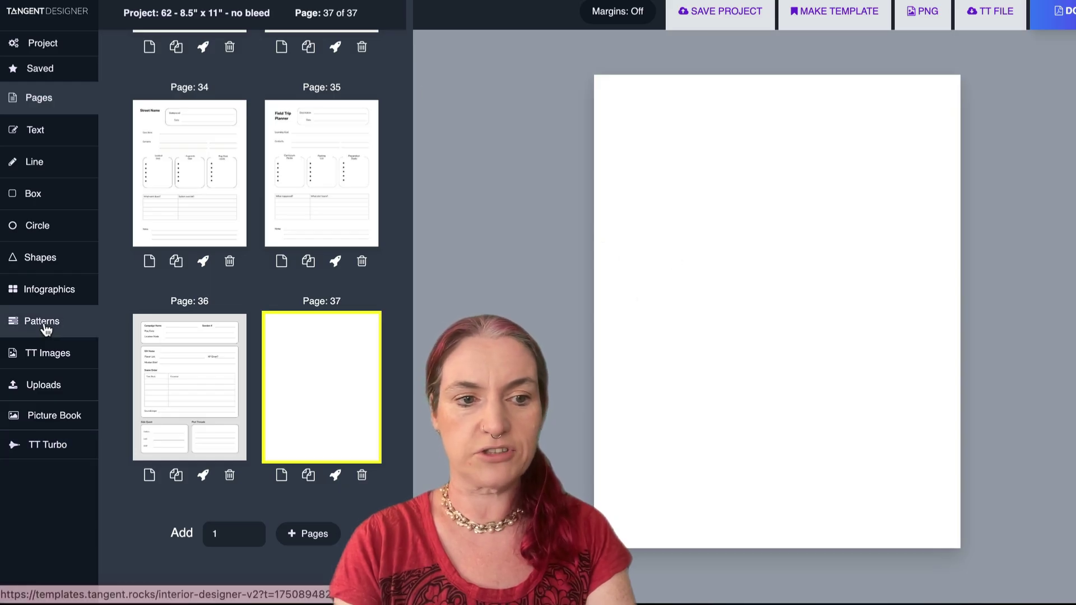
click(79, 328)
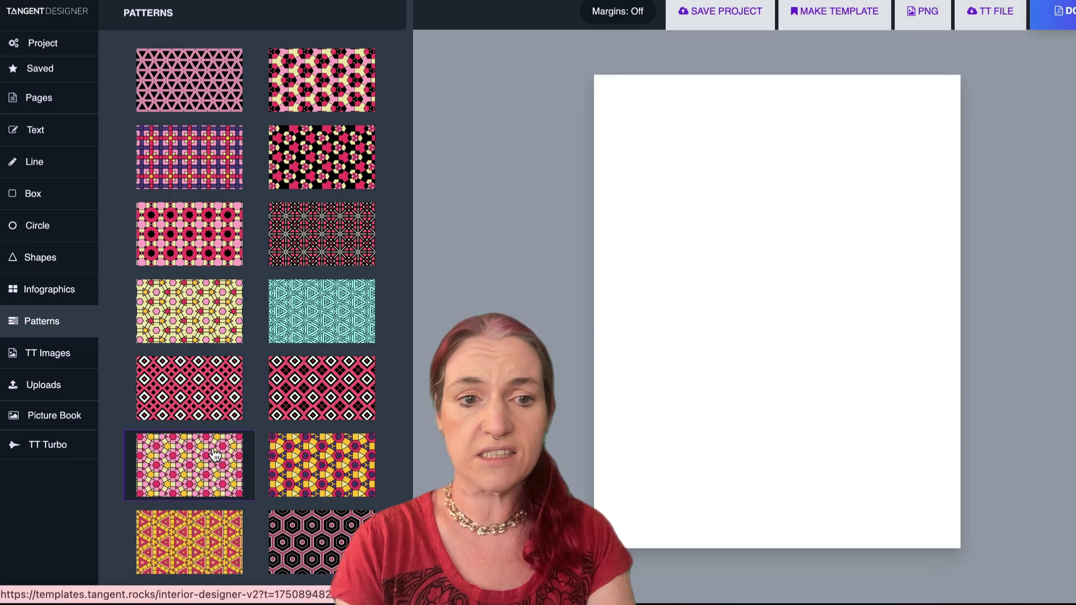
scroll(239, 145, down, 5)
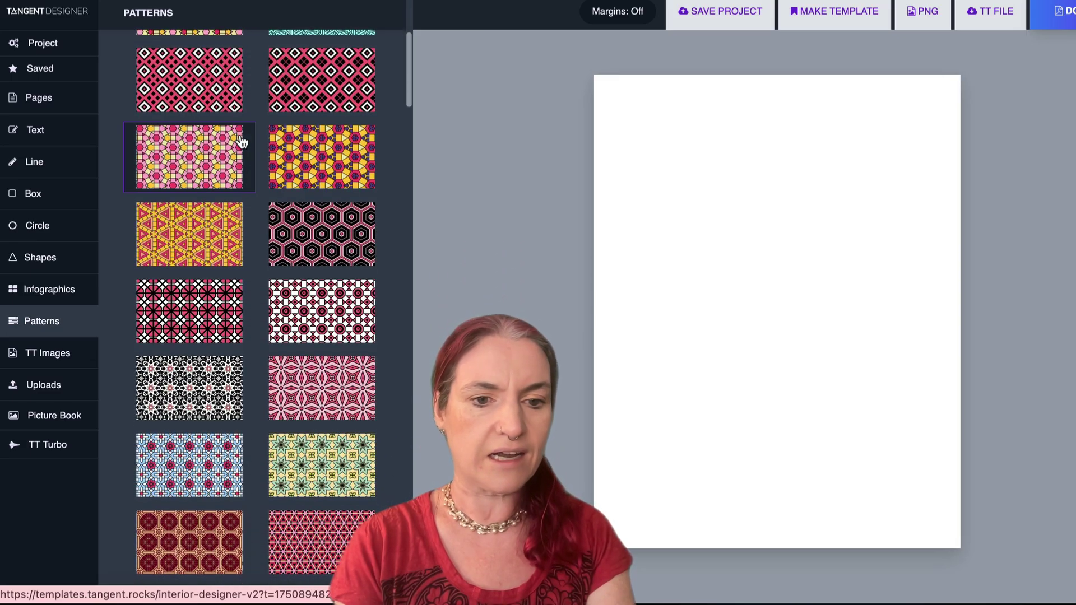
click(309, 440)
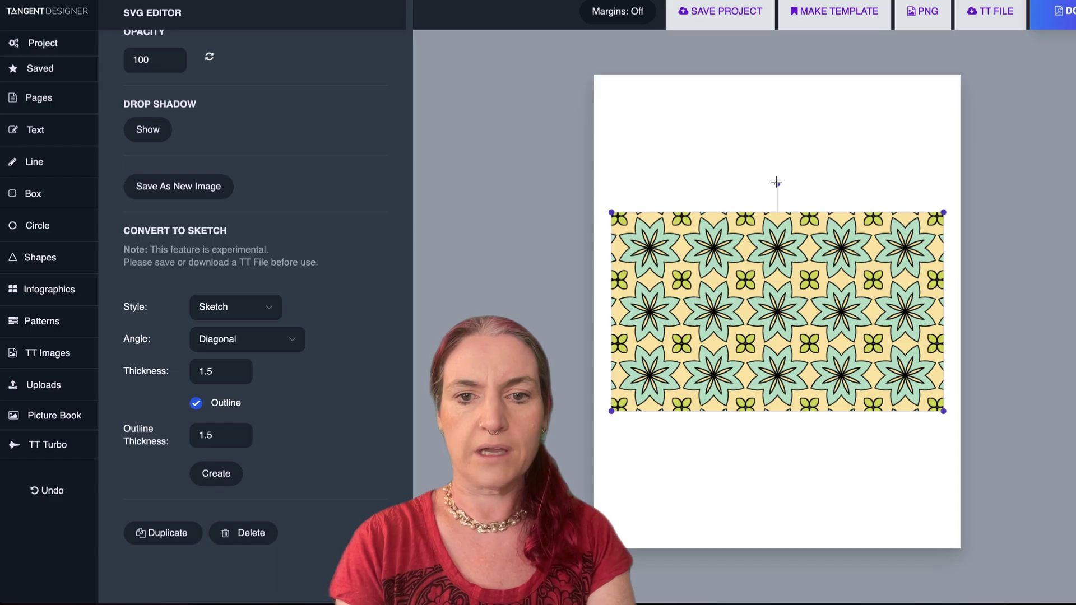
Rotate the flower pattern a quarter turn and enlarge it from the page's upper-left corner to cover the whole page
drag(776, 182, 905, 312)
drag(788, 318, 694, 245)
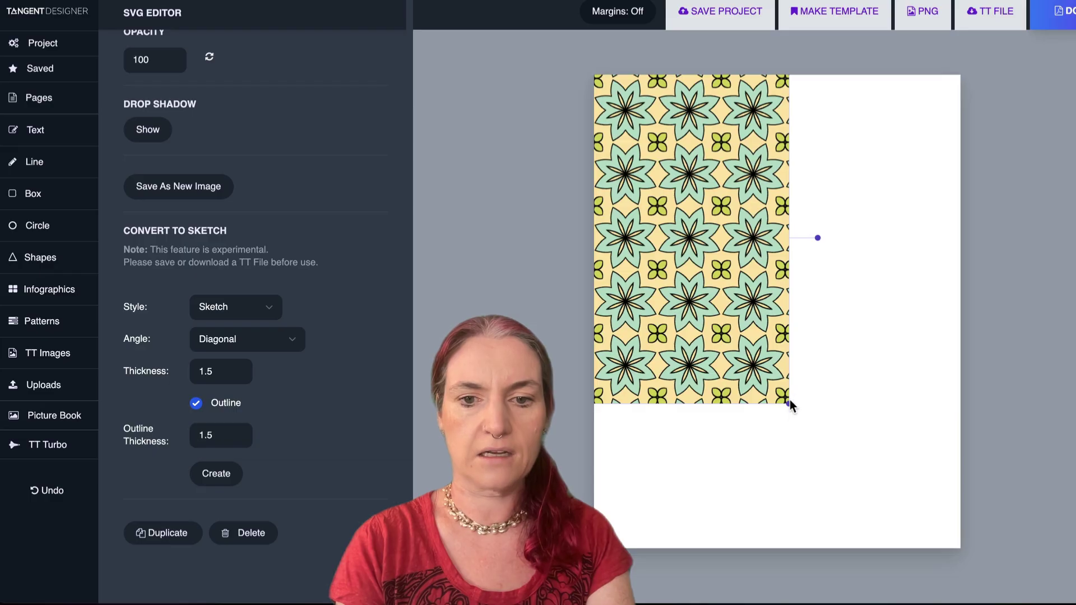
drag(789, 399, 984, 532)
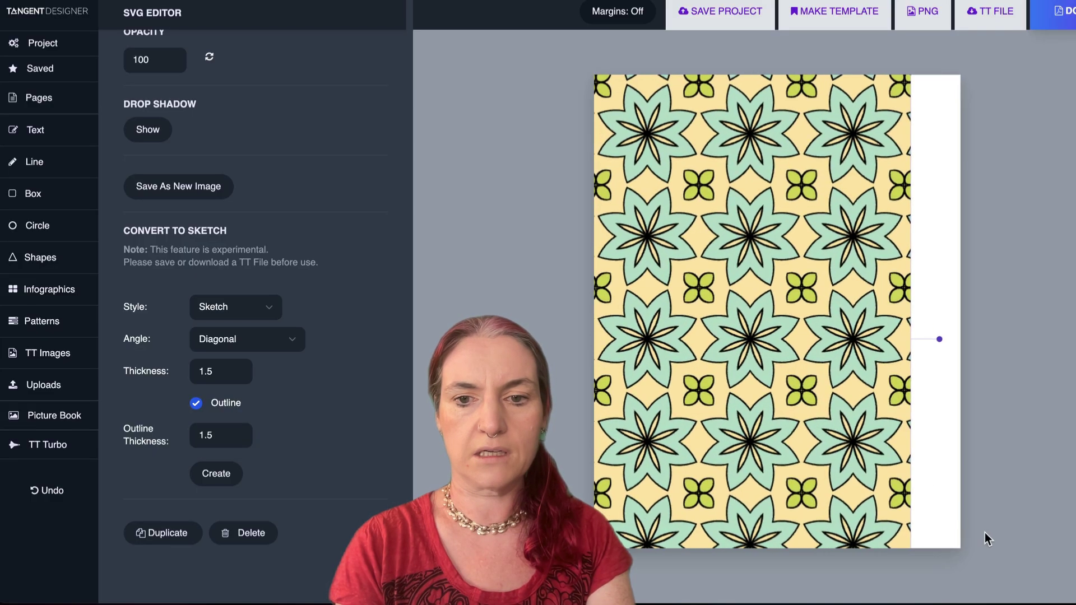
drag(984, 532, 1037, 572)
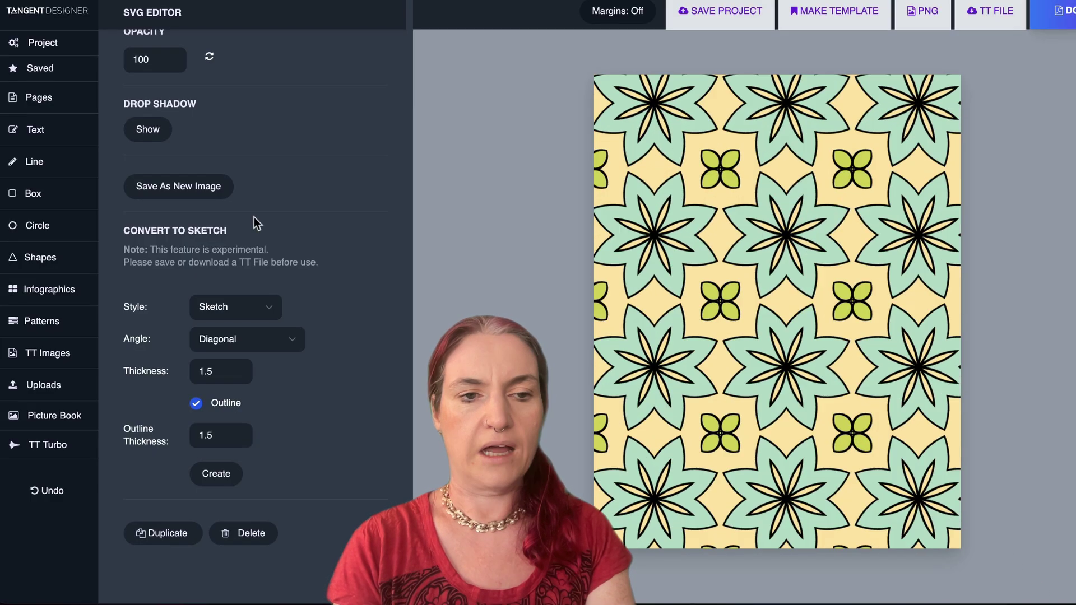
Recolour the pattern's cream background pale blue and its large flowers pale pink from the Pretty Pastels palette
scroll(254, 217, up, 10)
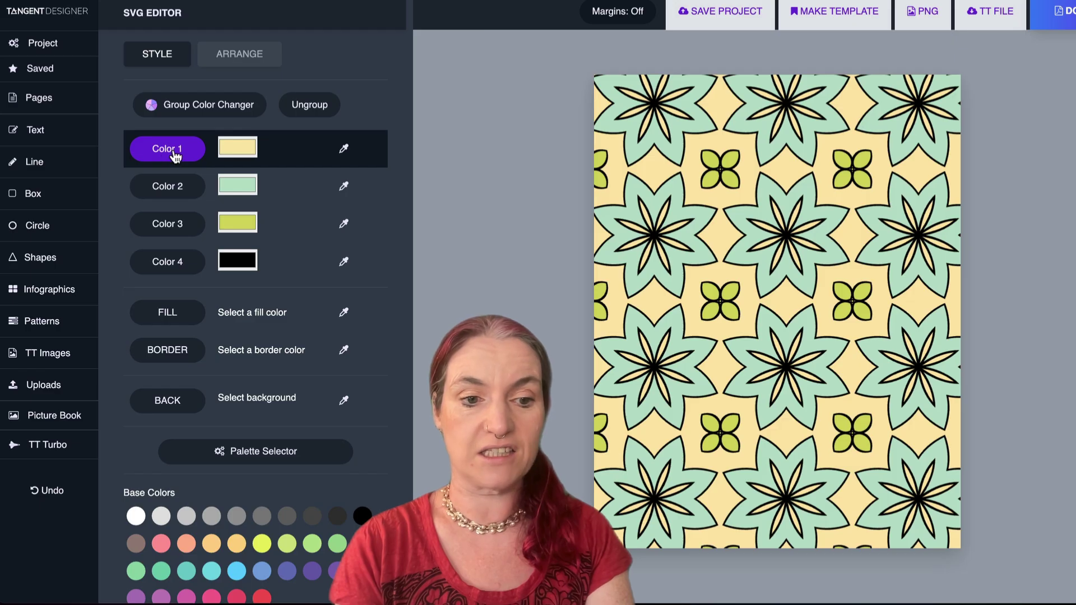
scroll(174, 154, down, 3)
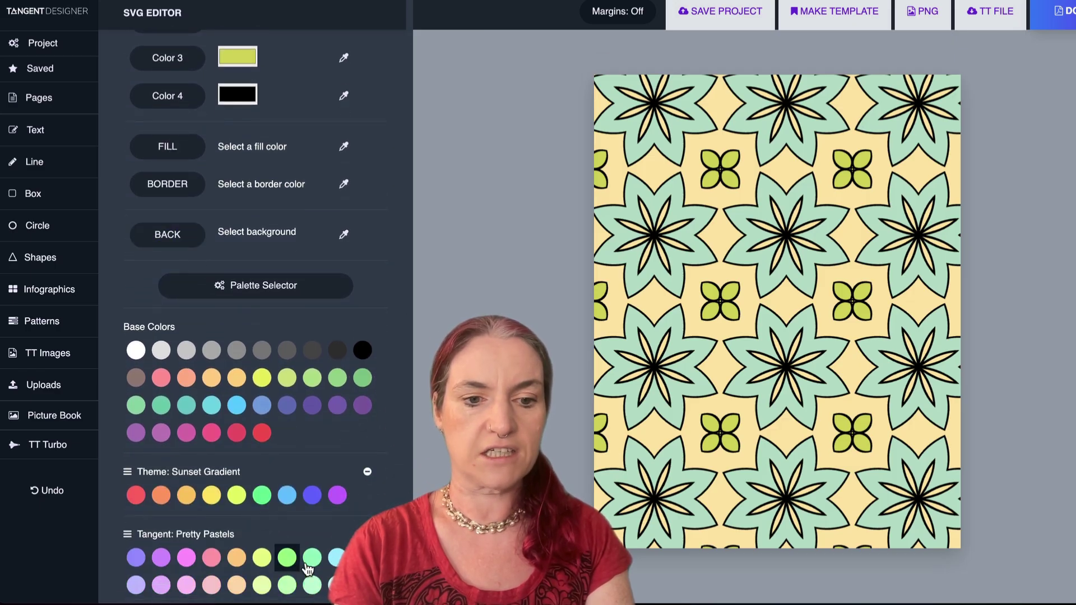
click(336, 557)
scroll(259, 281, up, 3)
click(199, 190)
scroll(174, 196, down, 7)
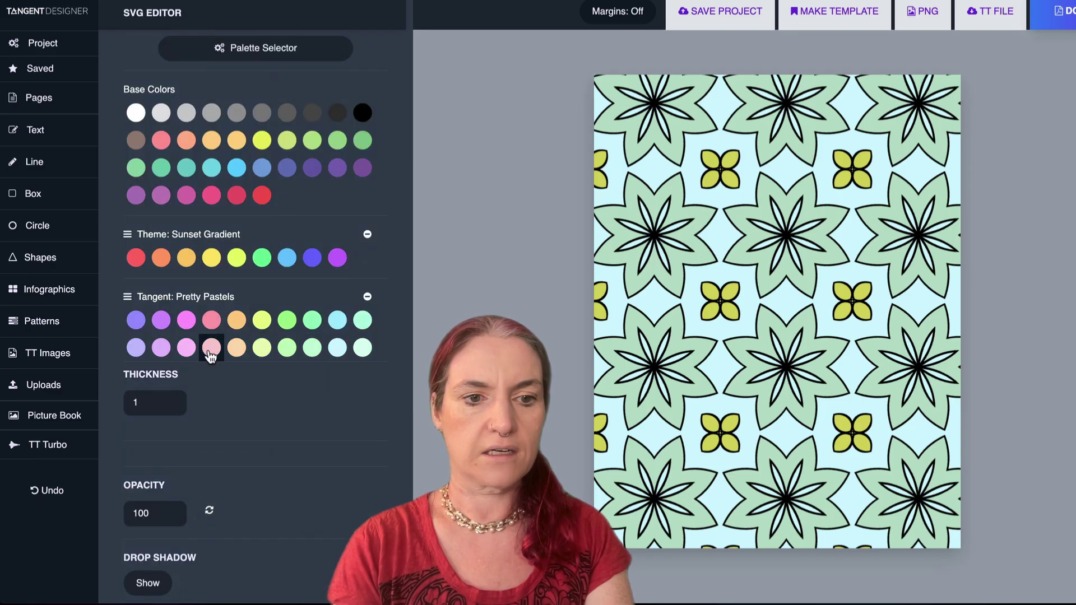
click(211, 348)
Recolour the pattern's small four-petal flowers bright yellow from the Pretty Pastels palette
scroll(206, 339, up, 5)
click(164, 150)
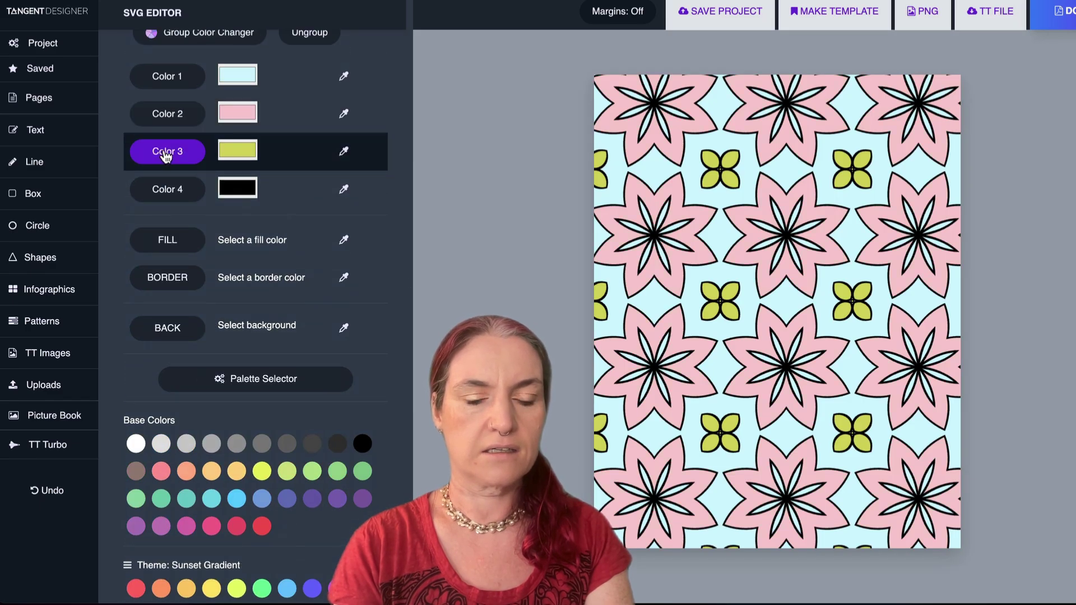
scroll(166, 155, down, 4)
scroll(166, 155, down, 2)
click(261, 269)
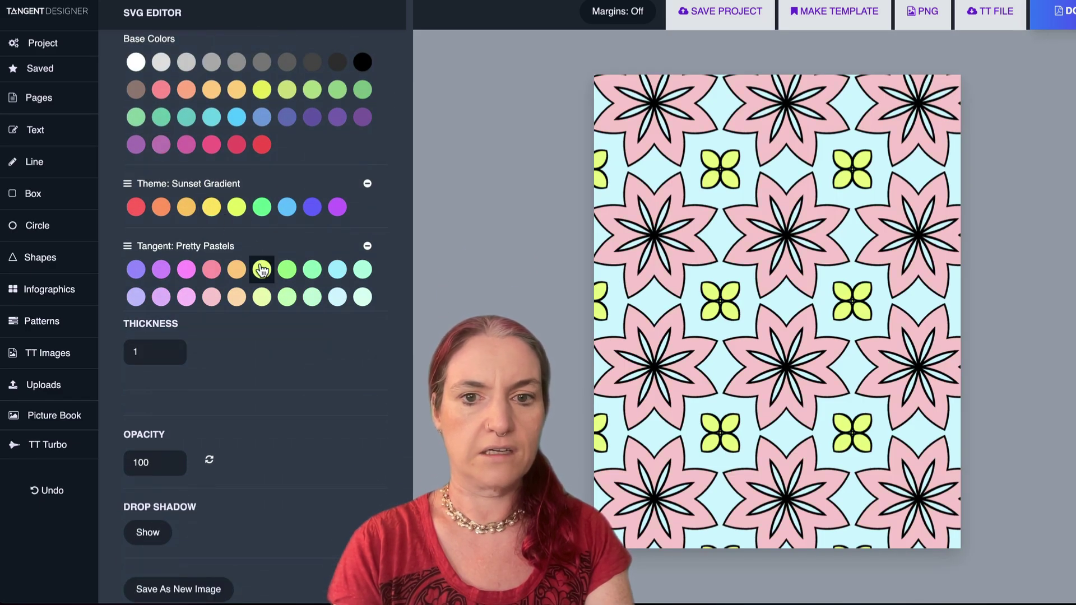
Recolour the flower pattern's black outlines dark purple from the base colours
scroll(259, 258, up, 6)
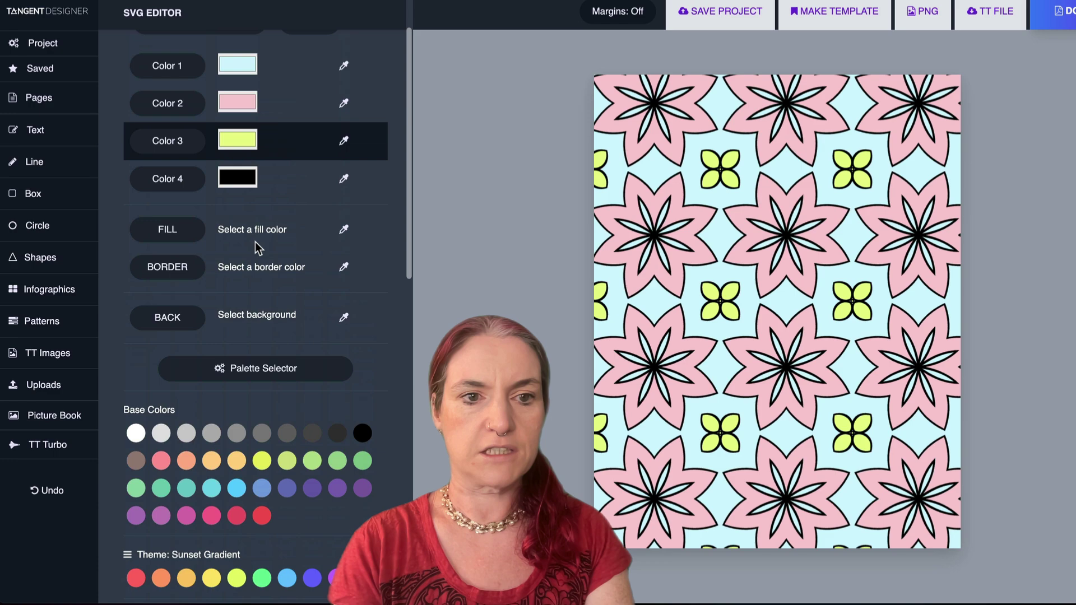
click(199, 179)
scroll(235, 239, down, 7)
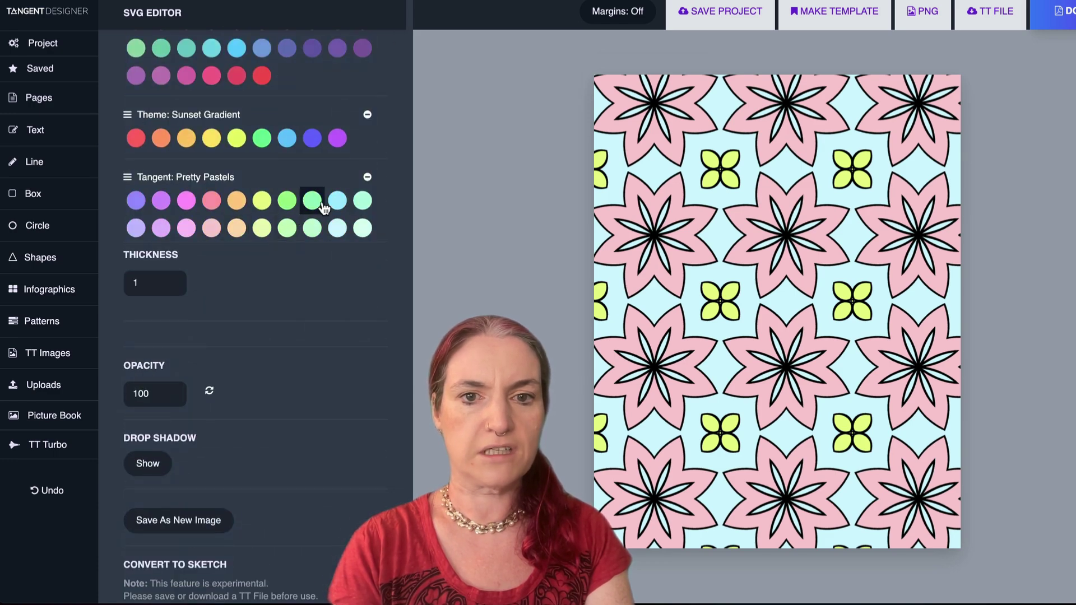
click(136, 201)
click(312, 49)
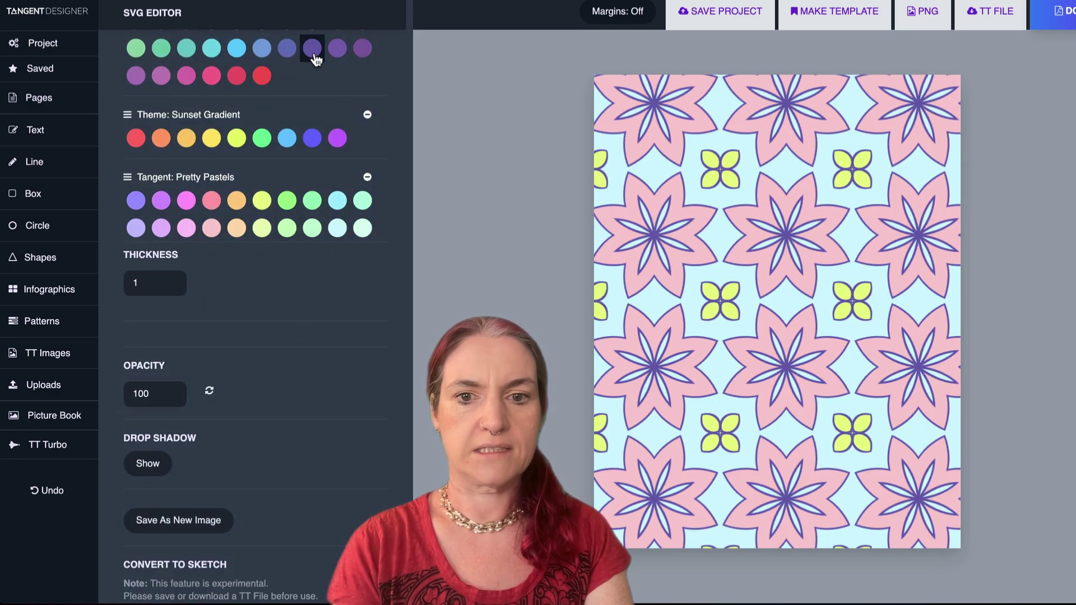
Recolour the pattern's background light pinkish lilac, trying pastel mint and lavender from the Pretty Pastels palette on the way
scroll(337, 449, up, 5)
click(362, 533)
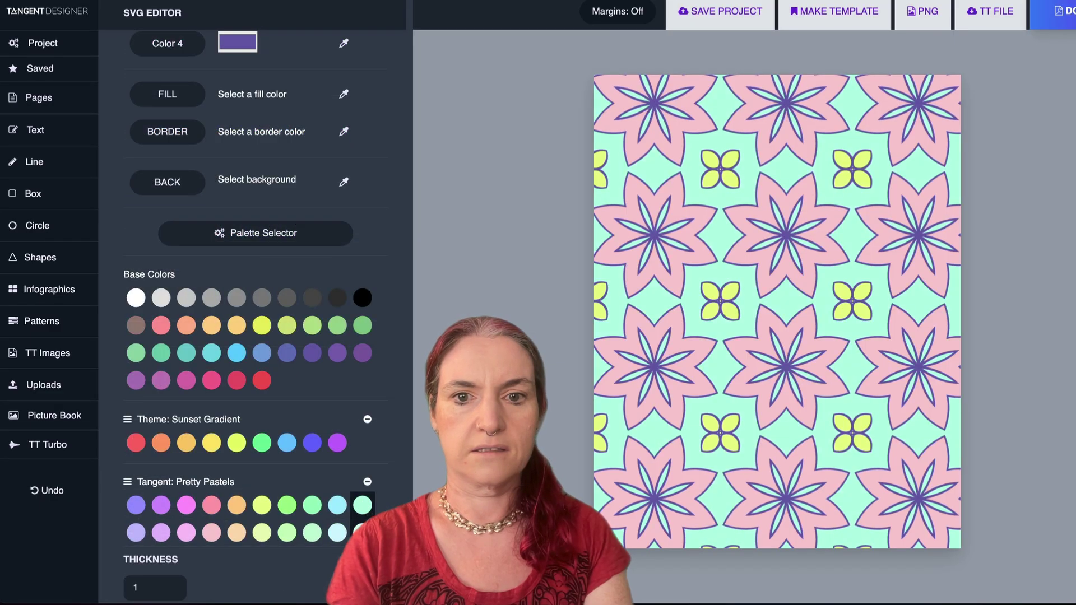
click(135, 532)
click(161, 532)
Recolour the large flowers pale green and the small four-petal flowers light blue from the Pretty Pastels palette
scroll(179, 252, up, 4)
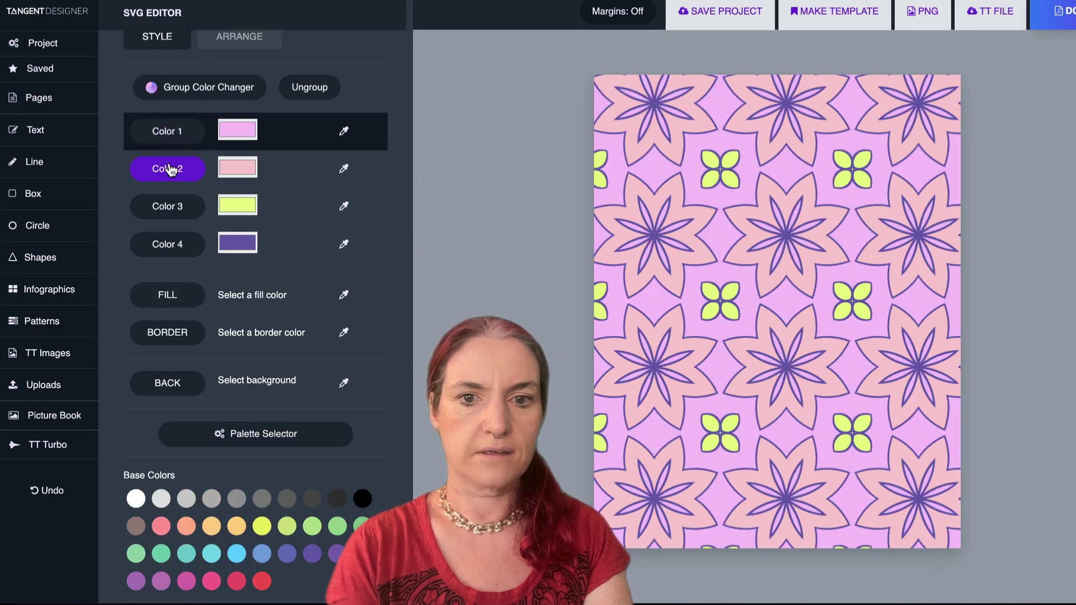
scroll(184, 218, down, 5)
click(312, 450)
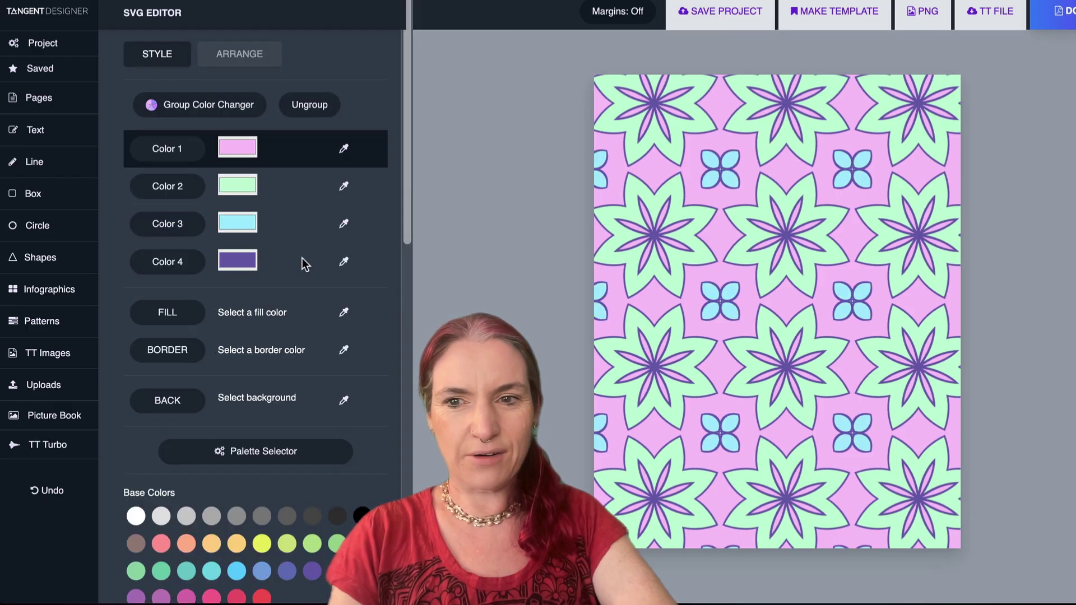
Mix custom colours for the pattern: a very pale lilac background and soft yellow large flowers with RGB 249, 235, 195
click(243, 145)
click(237, 167)
drag(237, 167, 230, 159)
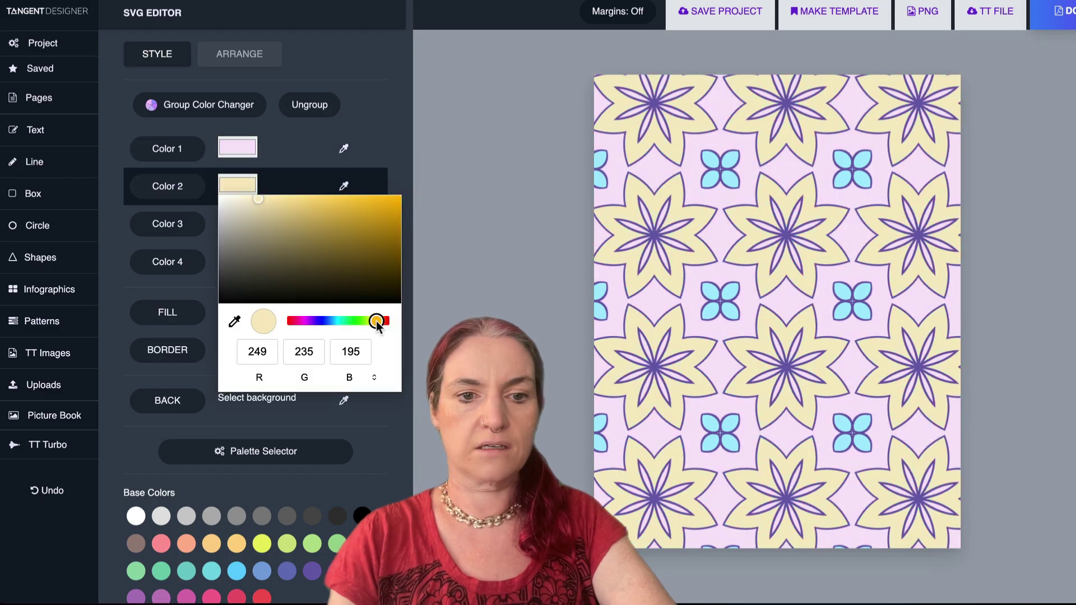
Lighten the small four-petal flowers to very pale blue and the pattern's outlines to soft lavender
click(192, 230)
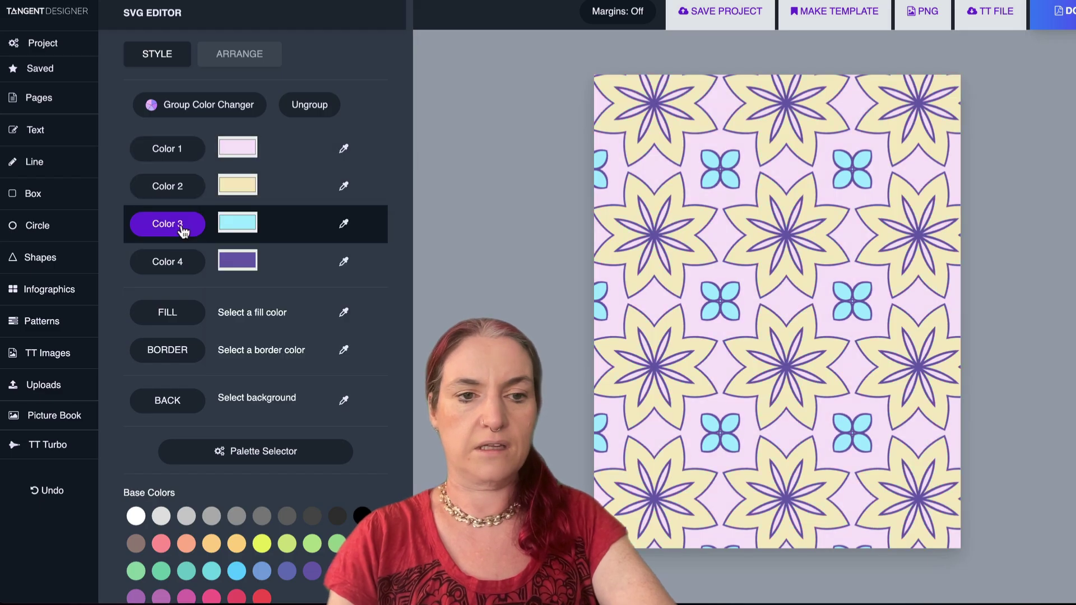
click(238, 223)
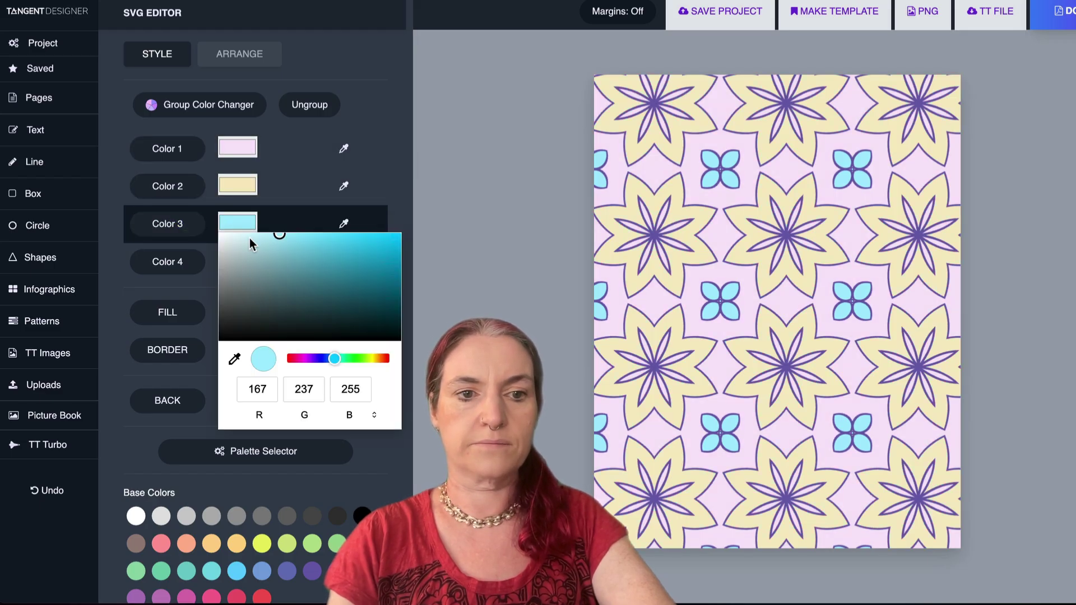
click(248, 234)
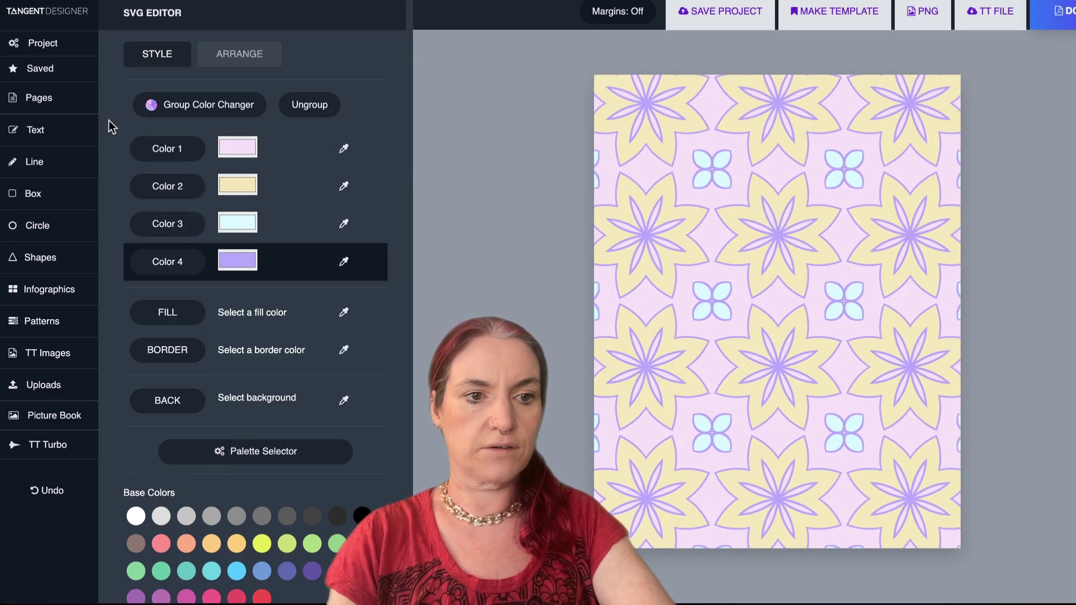
Add a box over the pattern and stretch it to nearly the full page, leaving a patterned border all round
click(35, 193)
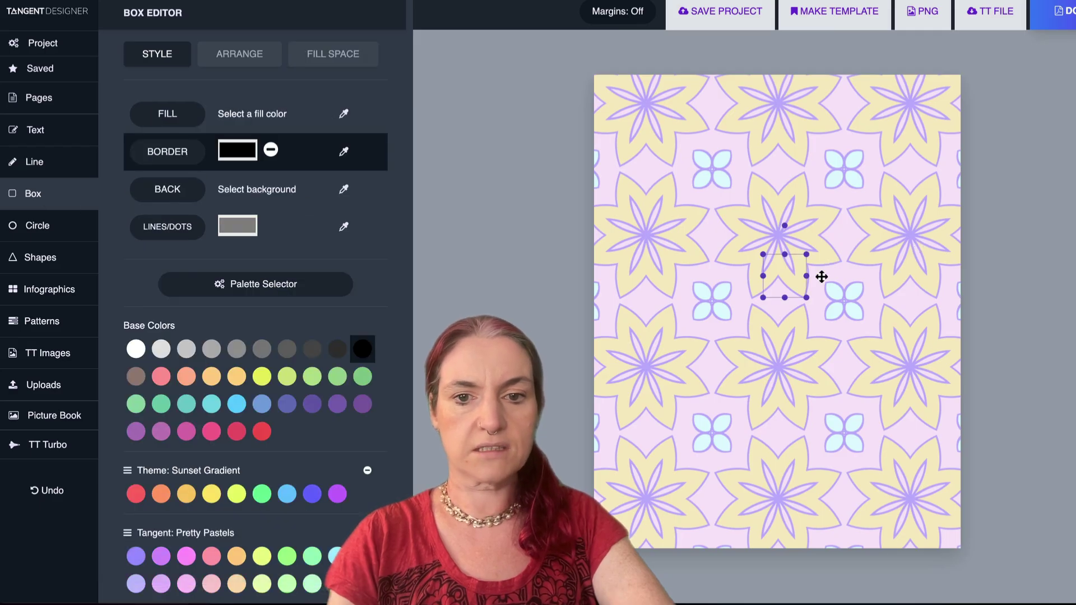
drag(781, 270, 972, 397)
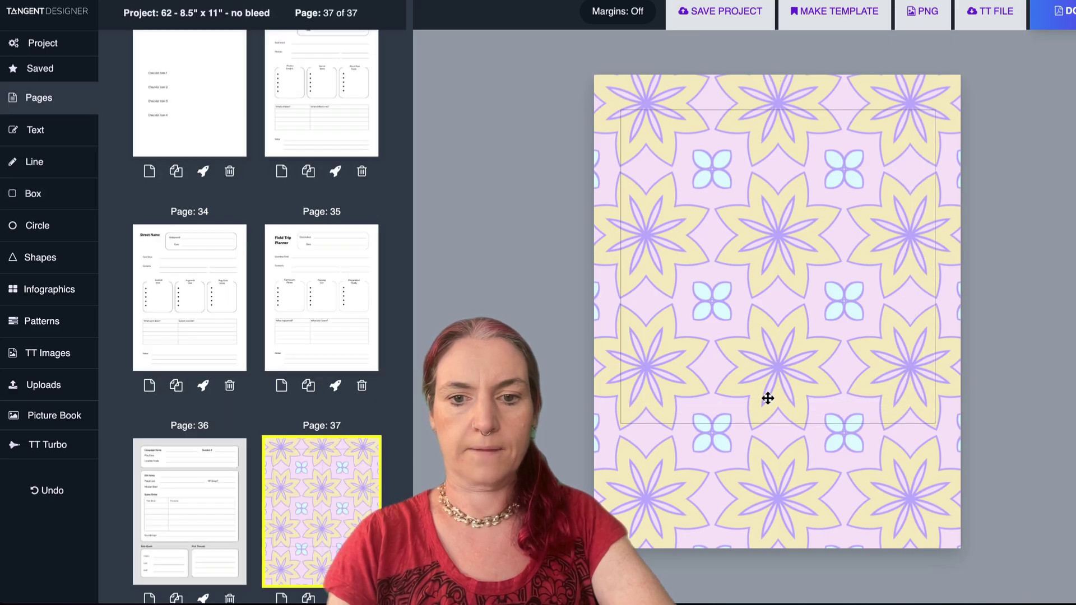
drag(779, 426, 780, 509)
scroll(257, 247, up, 15)
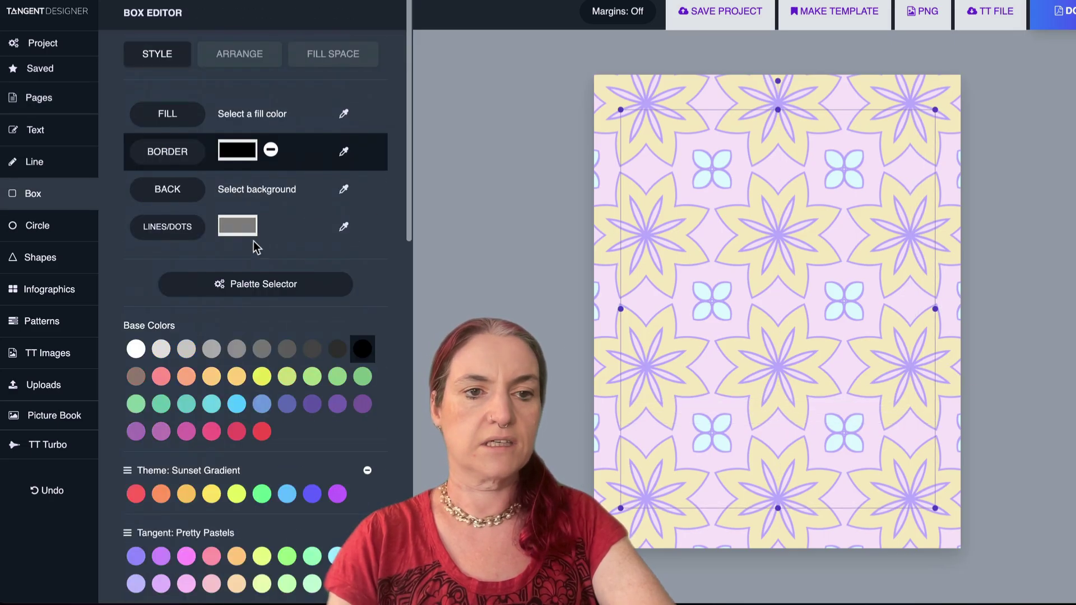
Fill the box with a custom off-white cream, starting from a pale mint palette colour
click(177, 117)
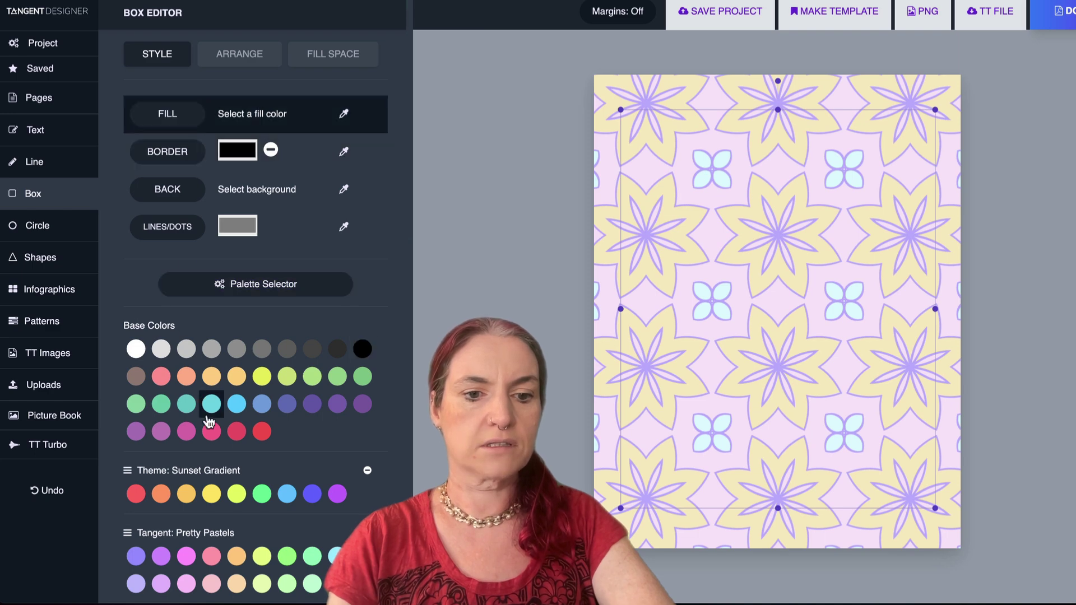
click(312, 601)
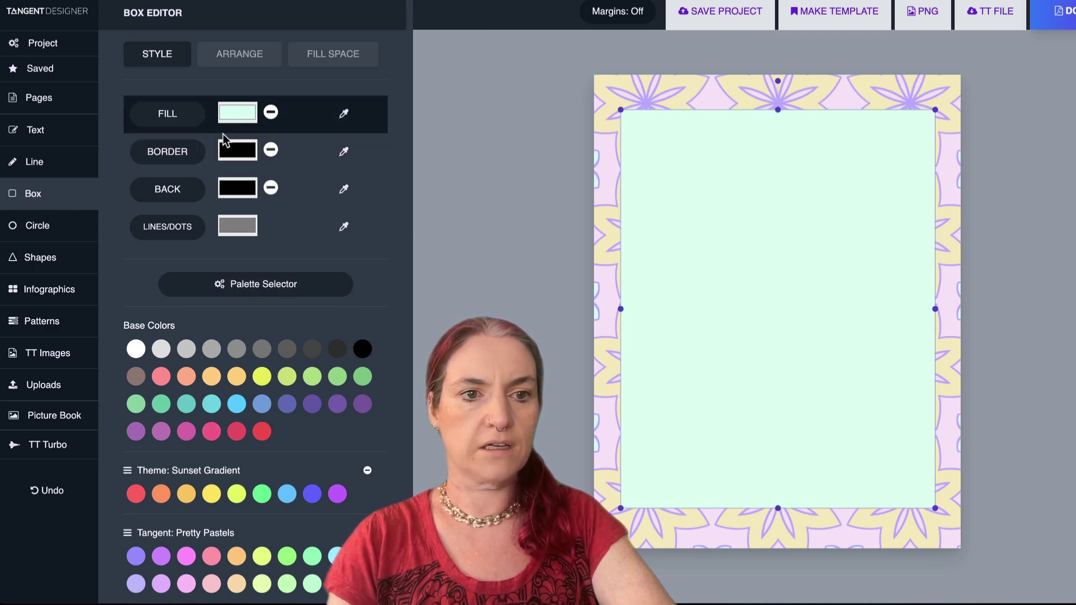
click(237, 120)
drag(235, 124, 227, 113)
drag(347, 248, 375, 247)
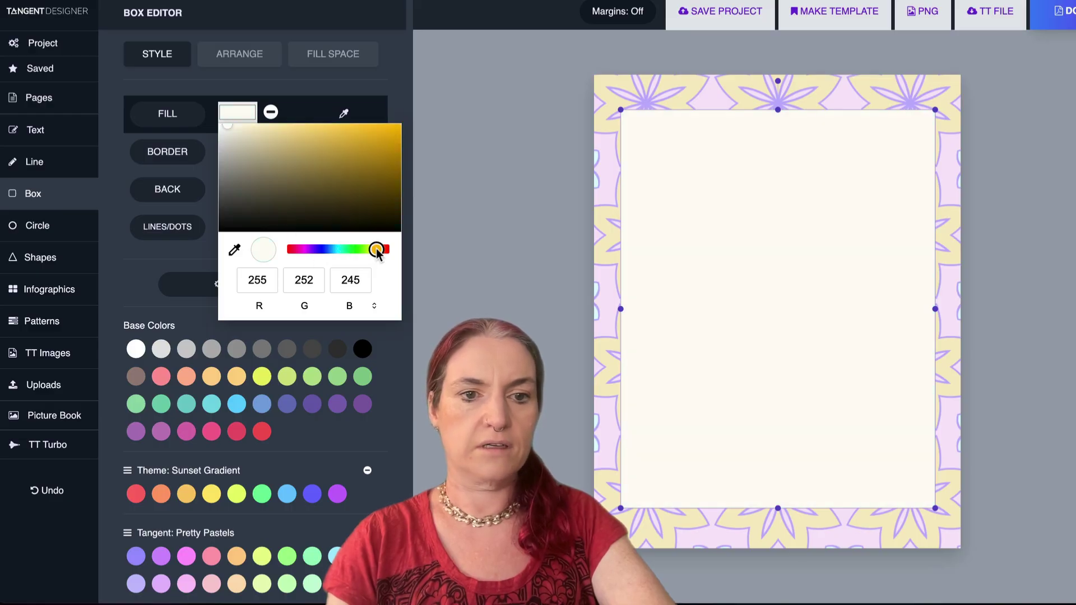
click(697, 262)
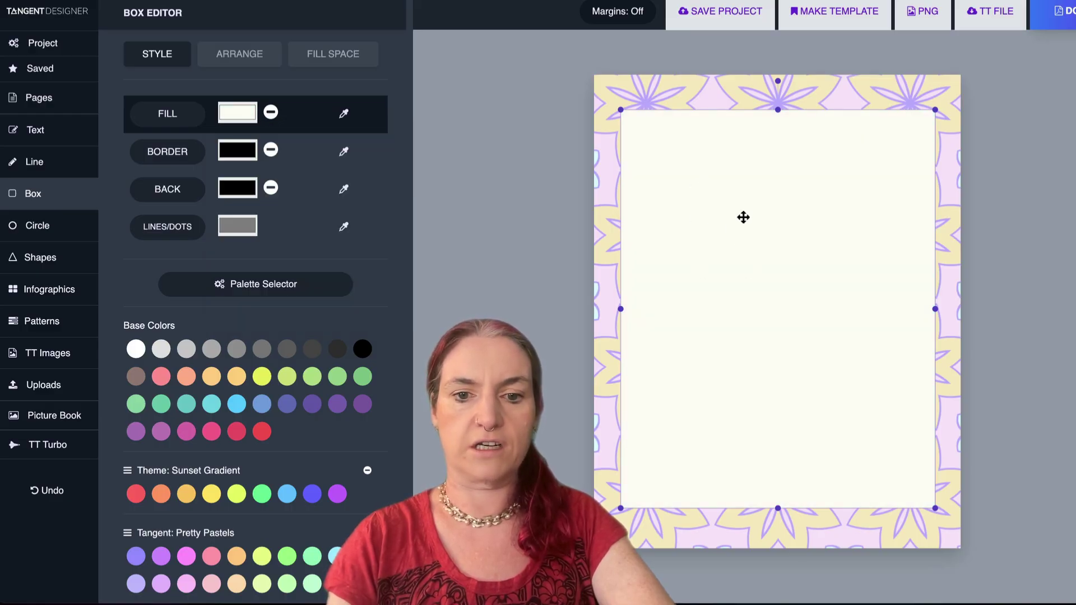
Set the box's border thickness to 1.75
scroll(200, 385, down, 10)
scroll(201, 385, down, 1)
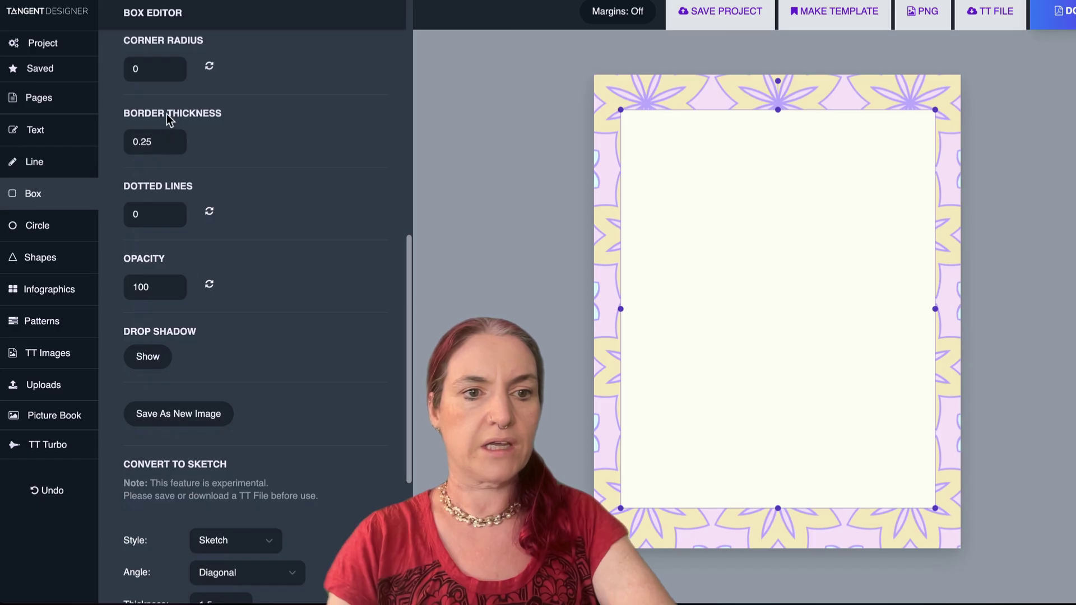
click(170, 139)
click(171, 139)
click(171, 139)
click(171, 139)
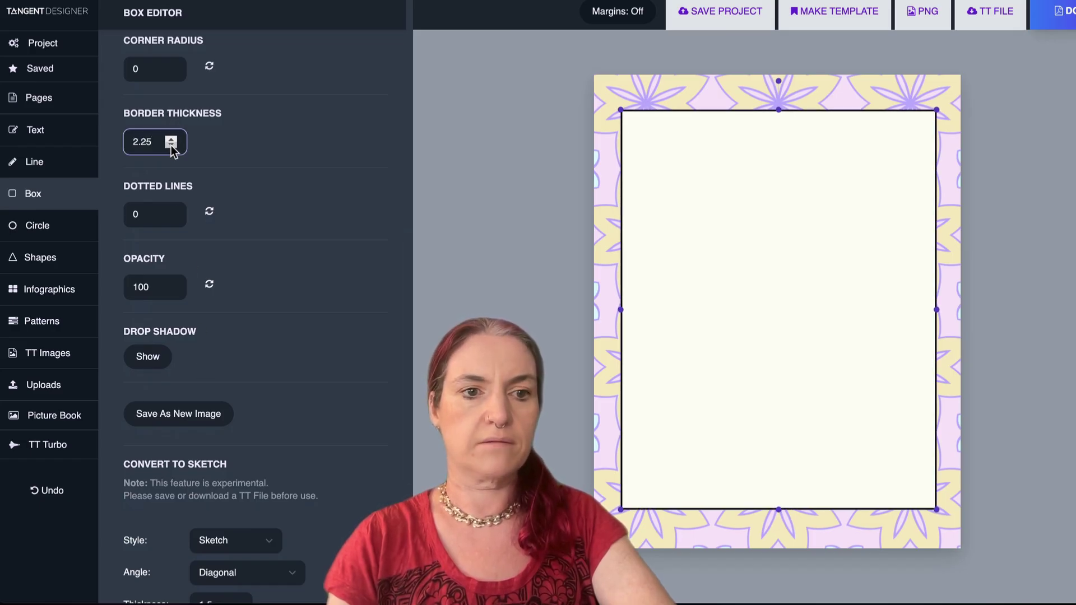
click(171, 145)
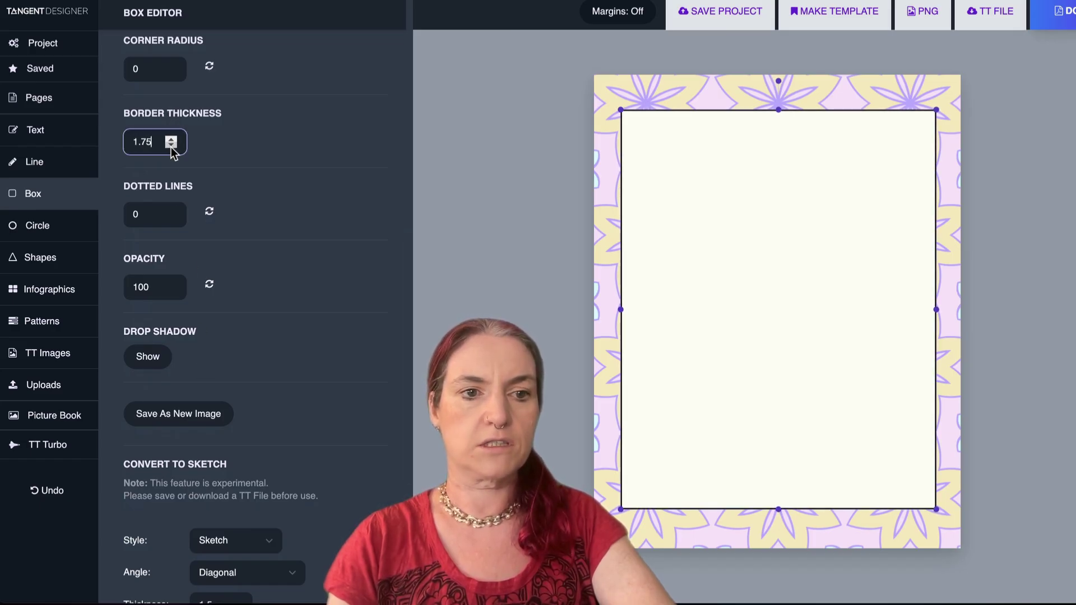
Set the box's corner radius to 5 and centre the box on the page
click(170, 66)
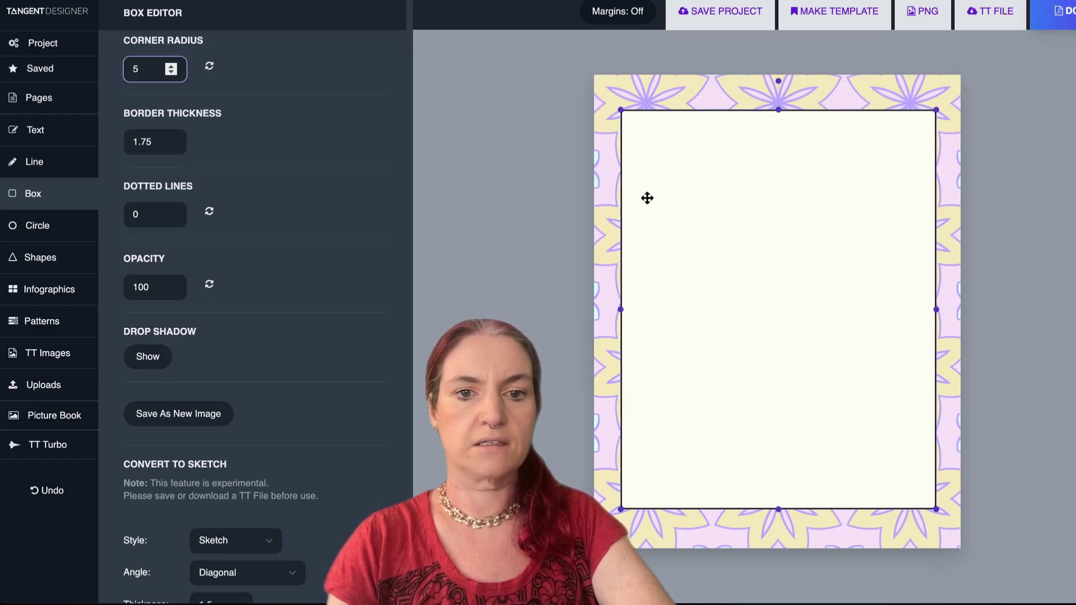
click(597, 245)
click(708, 224)
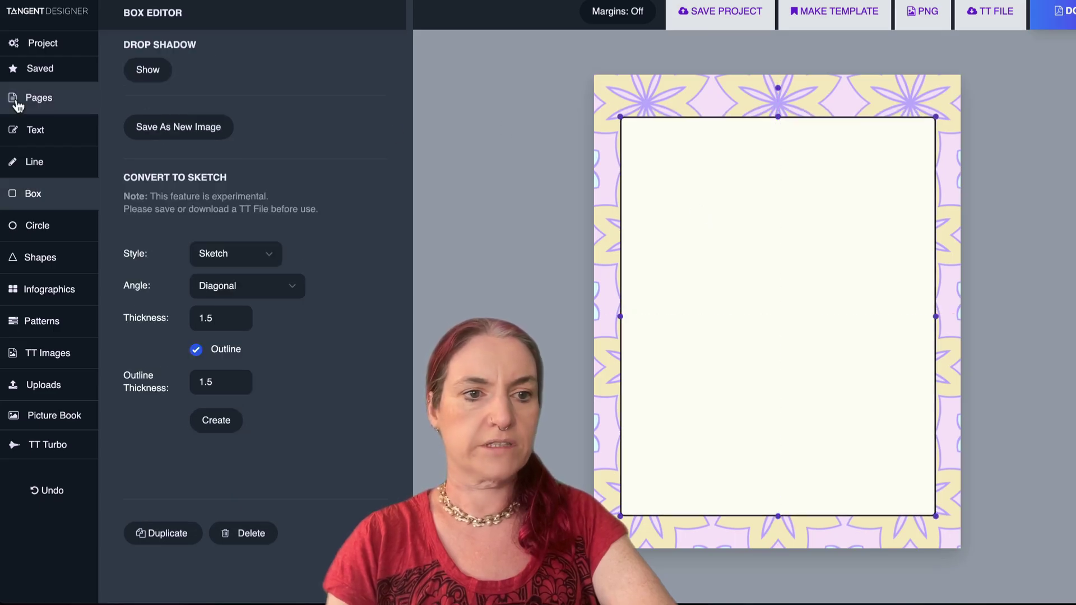
Add the title text "Wedding Shoe Game" and set its font to Dancing Script
click(22, 129)
text(Wedding Shoe Game)
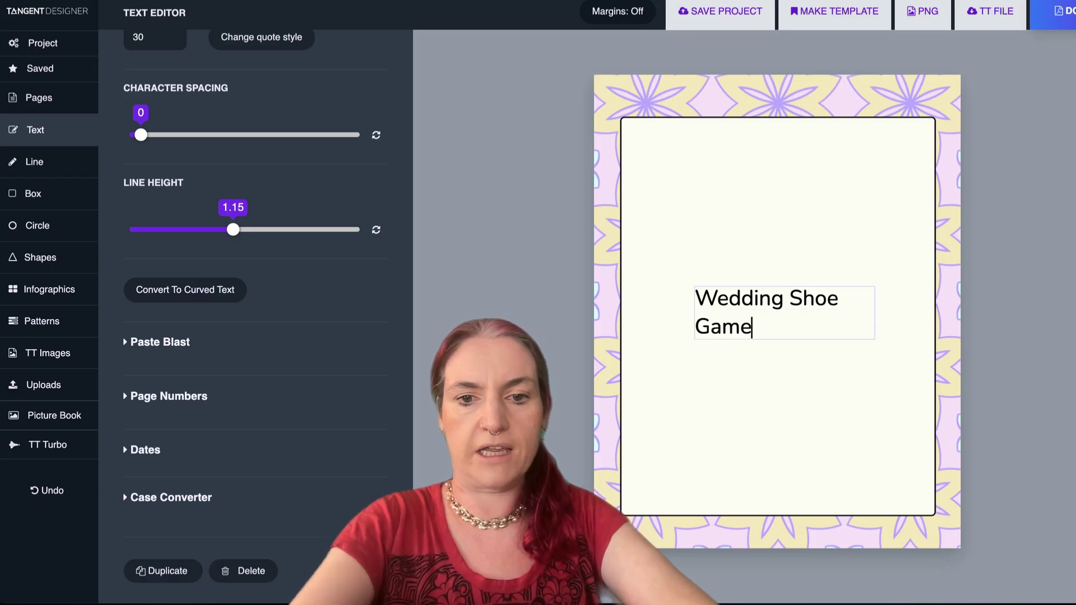
scroll(226, 288, up, 10)
click(234, 271)
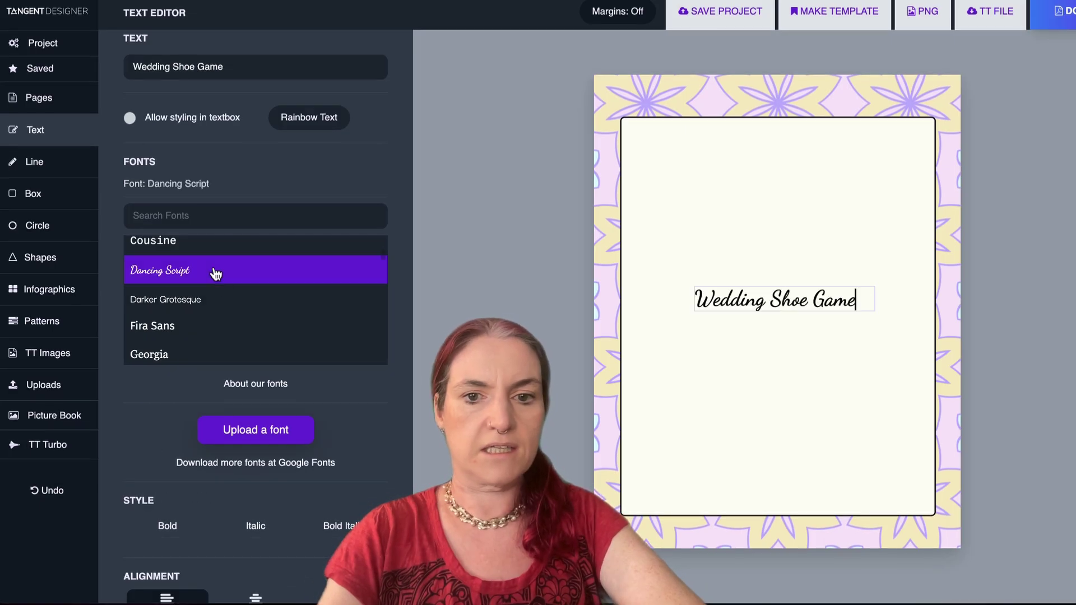
Move the title to the top of the box, centre-align its text, enlarge it to size 47 and adjust its position
click(796, 283)
drag(789, 300, 745, 143)
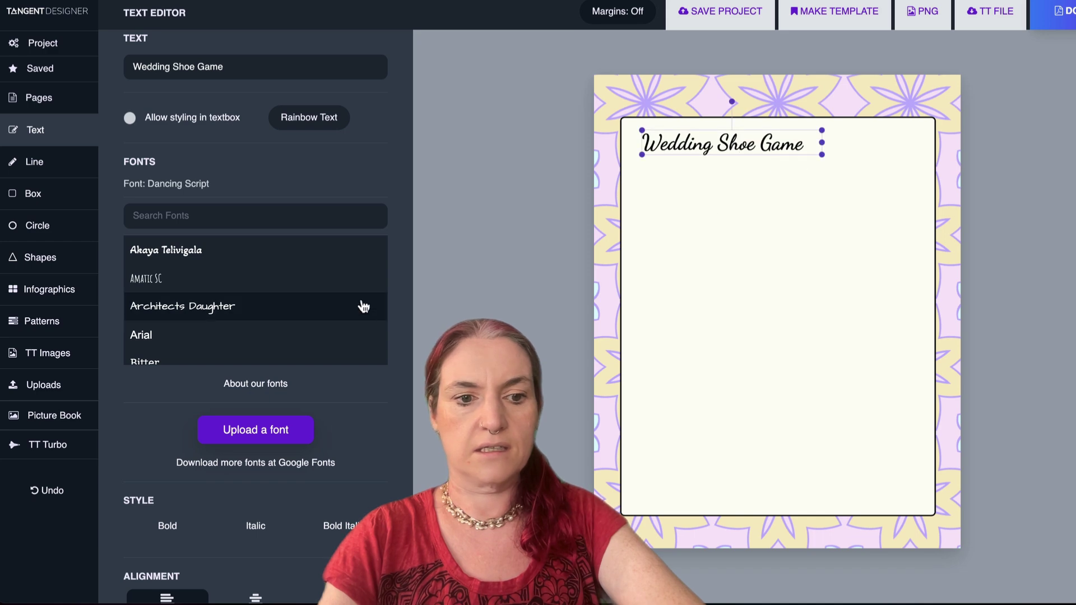
scroll(287, 451, down, 3)
click(274, 474)
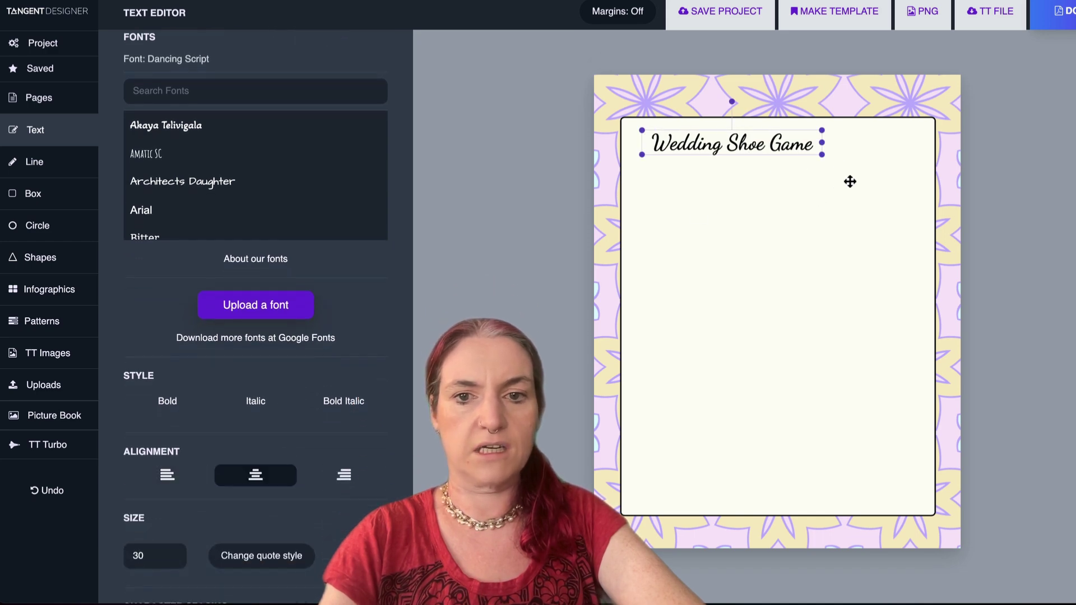
drag(825, 155, 901, 194)
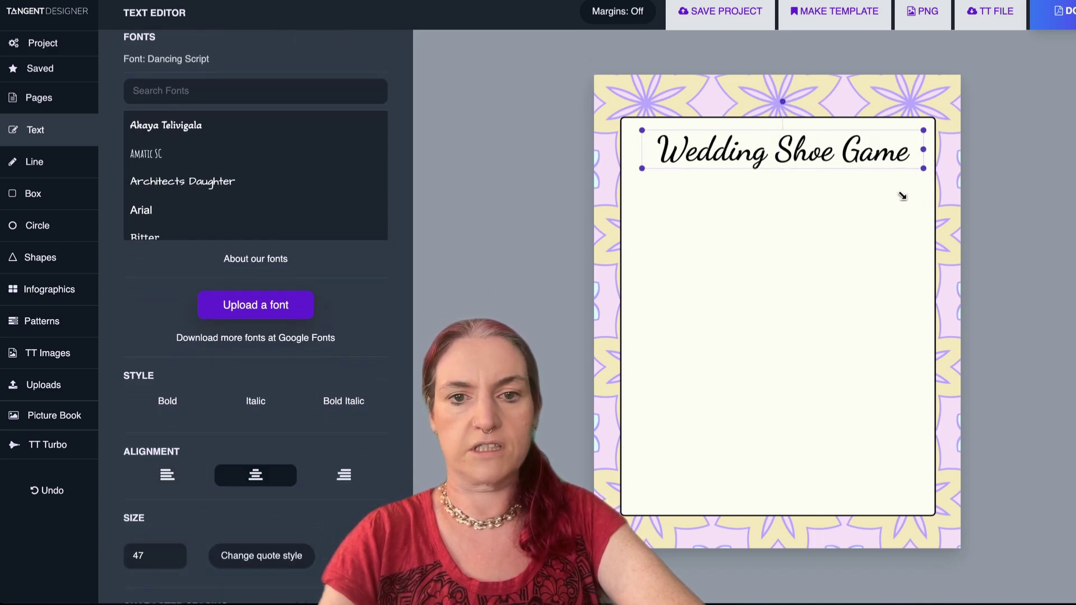
drag(824, 152, 811, 148)
click(521, 150)
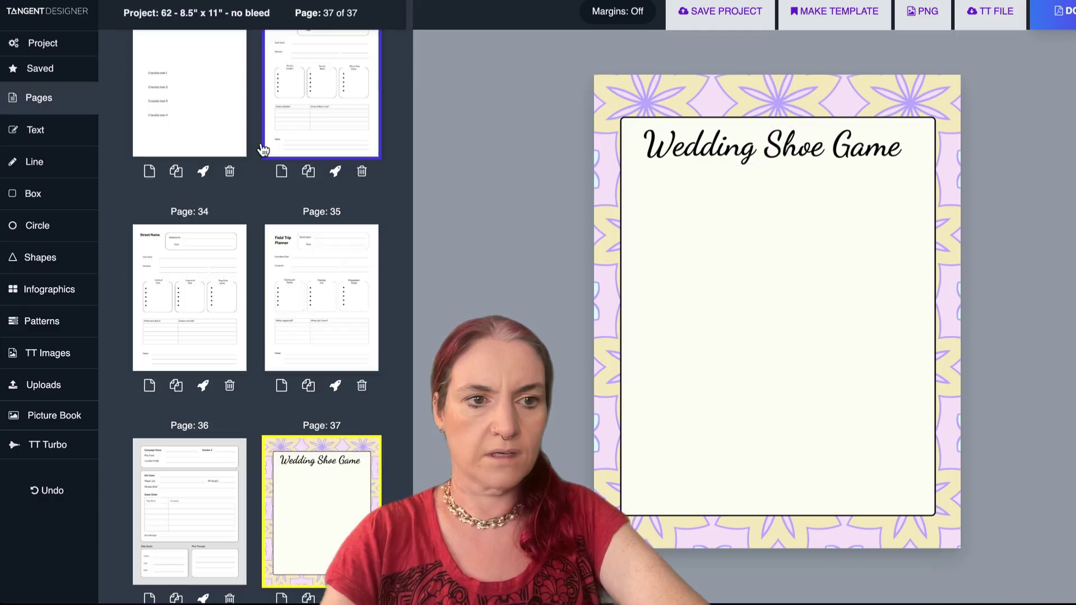
Add a new placeholder text to the page and set its font to Comfortaa
click(29, 142)
scroll(168, 320, up, 10)
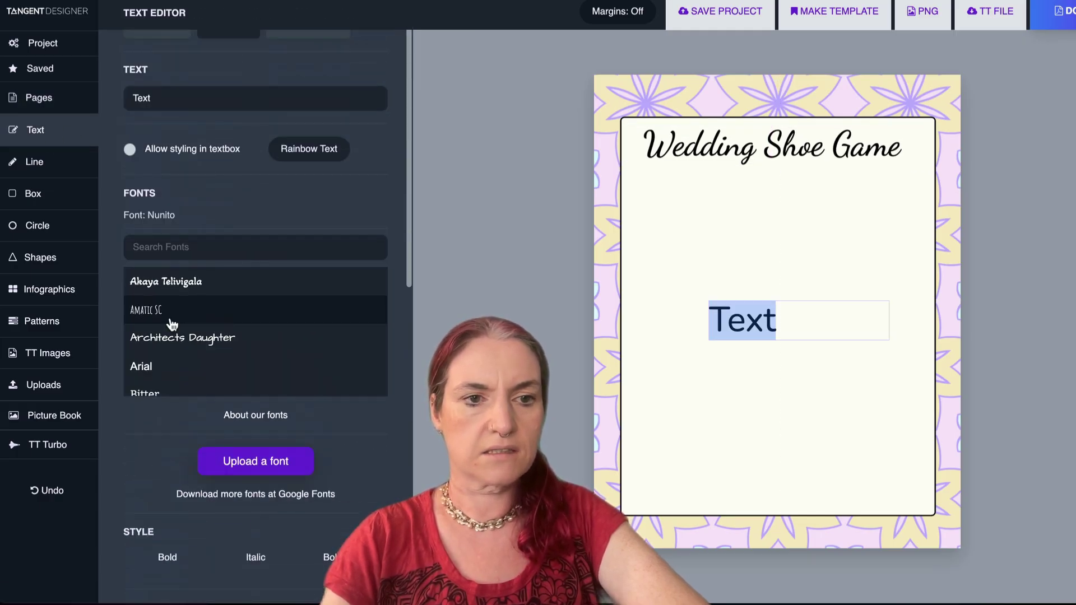
scroll(164, 327, down, 3)
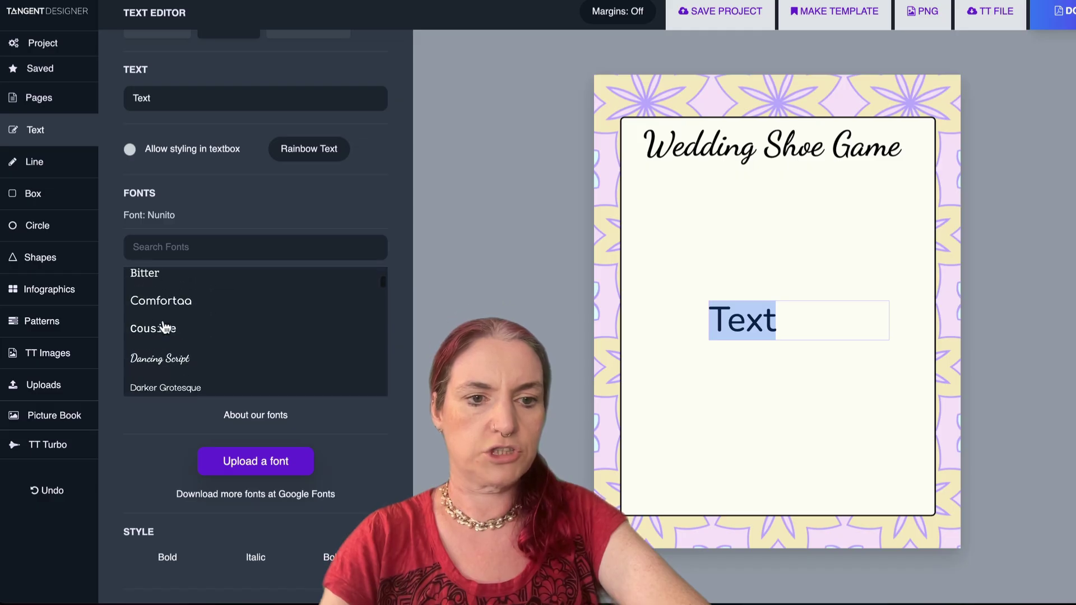
click(166, 313)
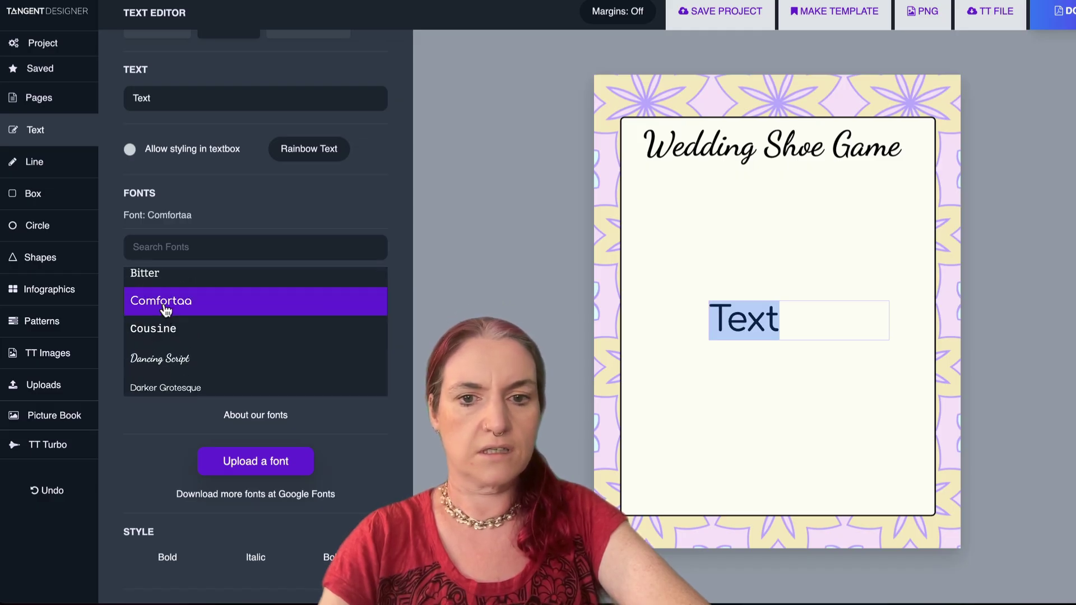
Set the placeholder text's size to 20 and place it just below the title, near the box's left edge
scroll(146, 440, down, 4)
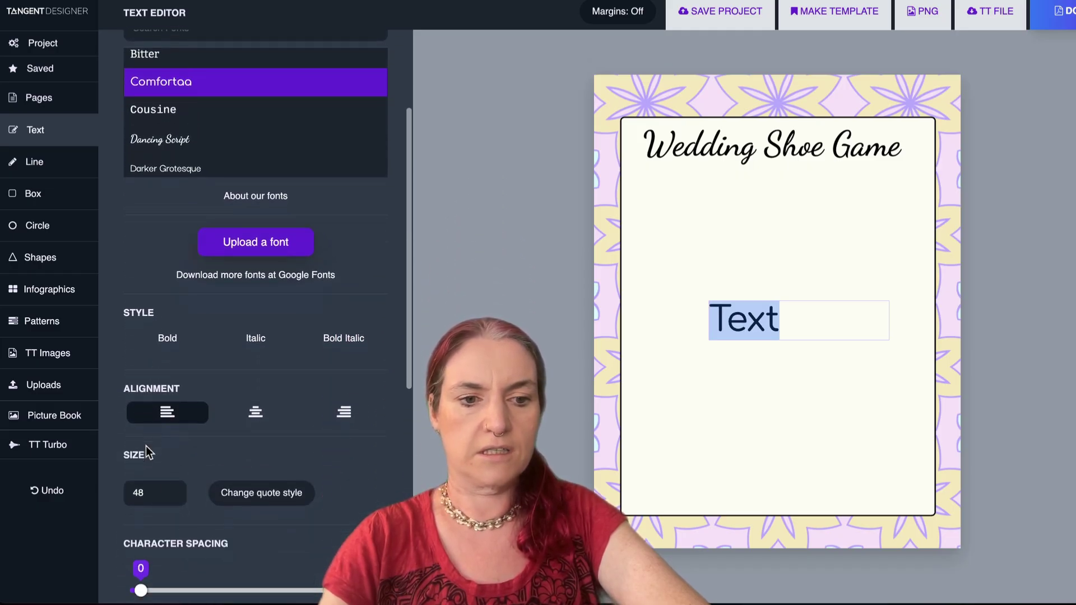
click(170, 499)
click(171, 498)
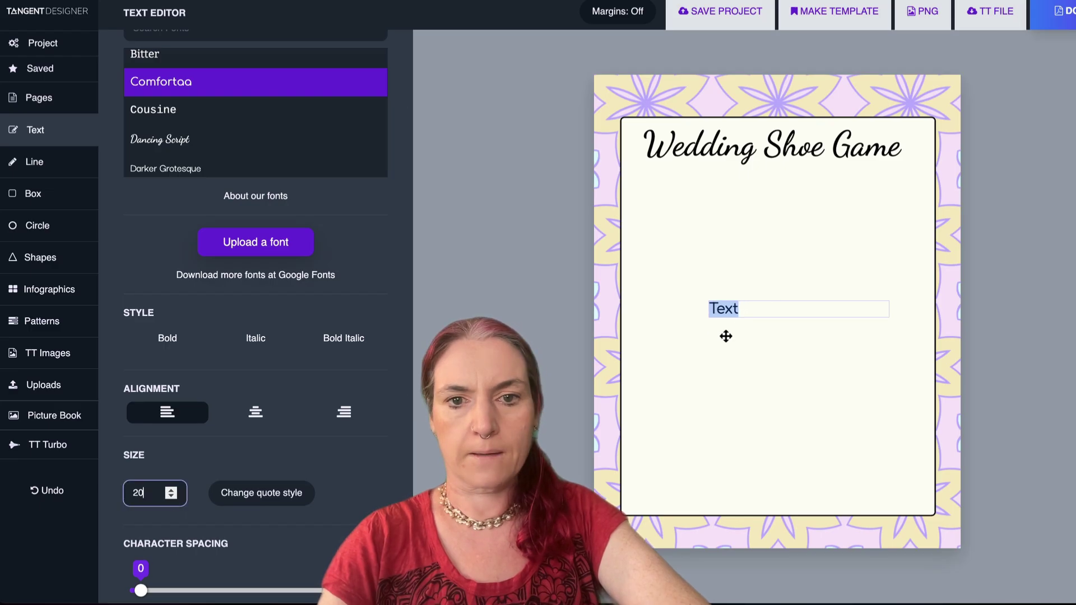
click(725, 336)
drag(728, 306, 680, 218)
drag(680, 218, 665, 185)
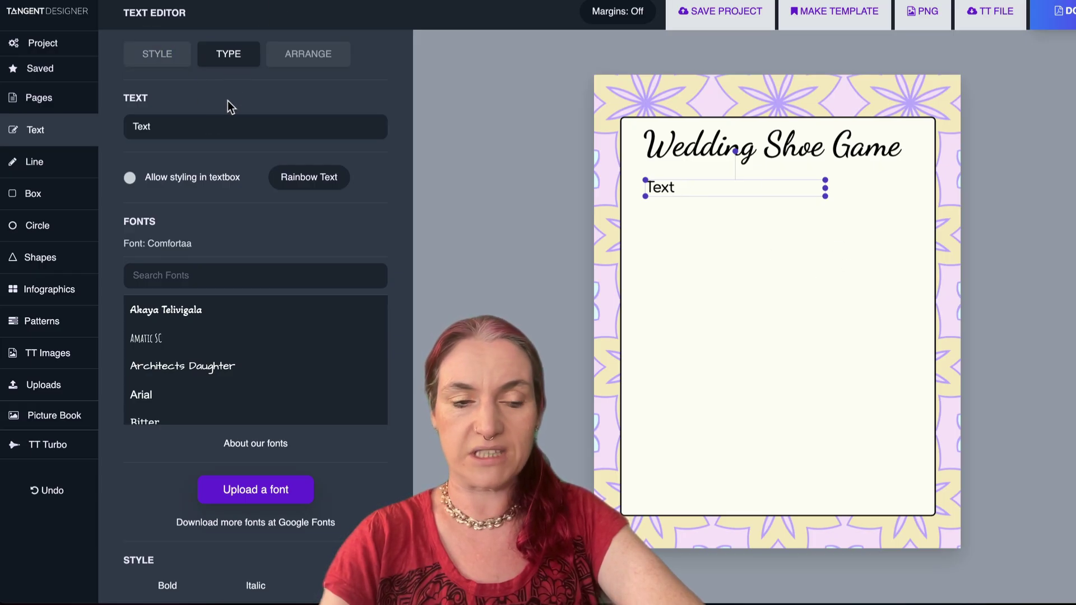
Start a Paste Blast list with the lines "Who is the better cook?", "Who has the best taste in music?" and "Who is the tidiest?"
scroll(227, 100, down, 10)
scroll(227, 101, down, 1)
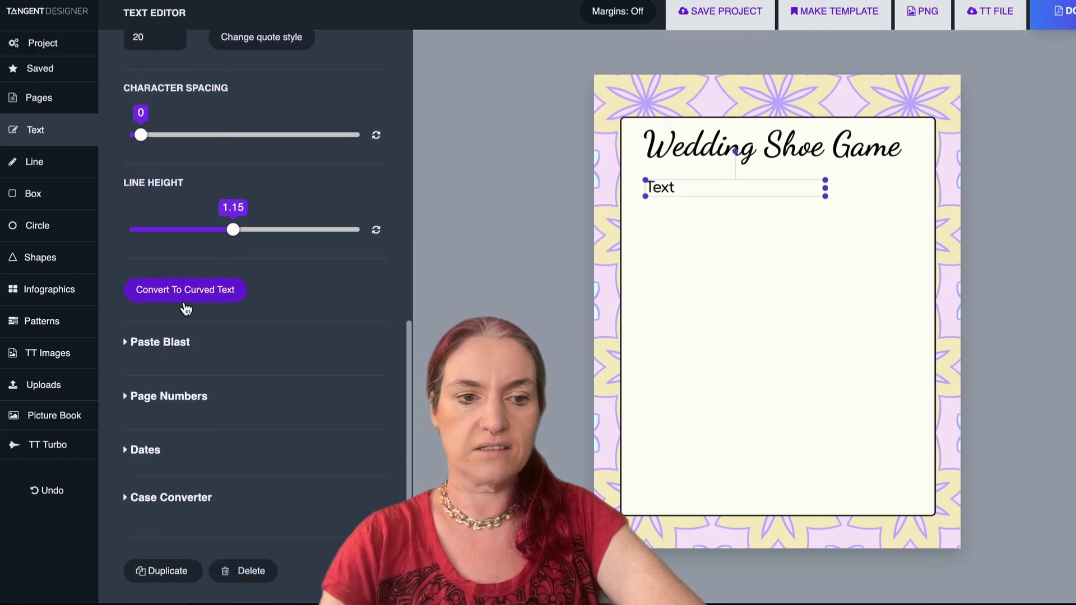
click(142, 344)
click(179, 397)
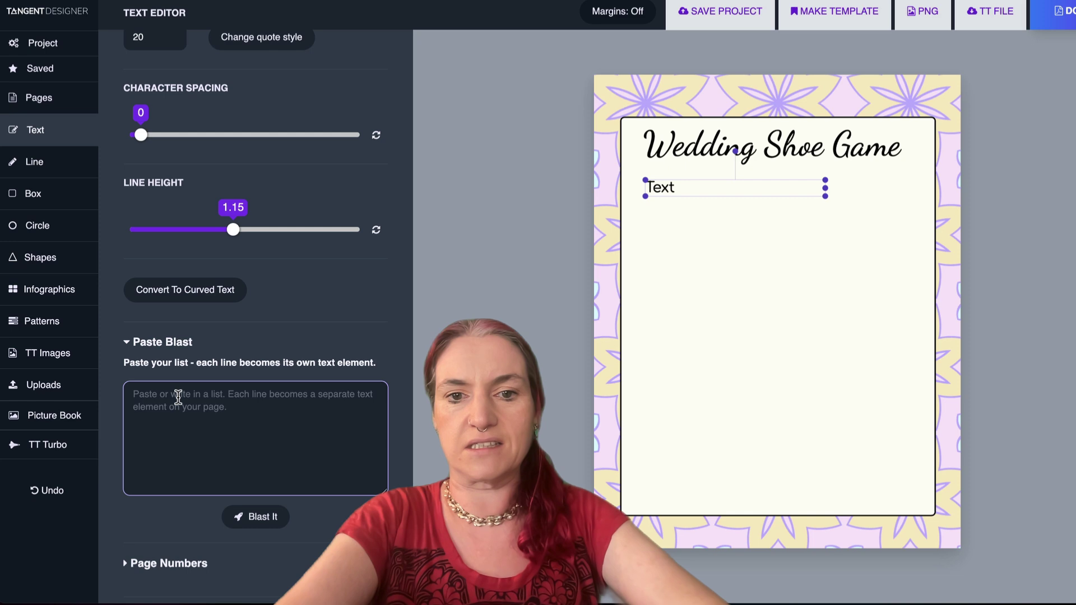
text(W)
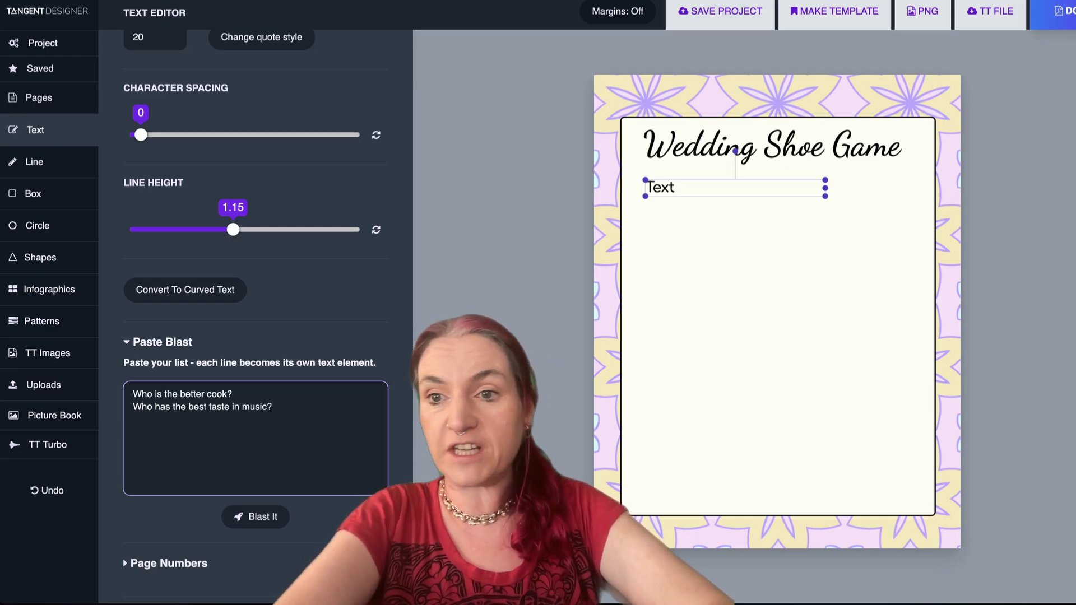
key(Return)
text(W)
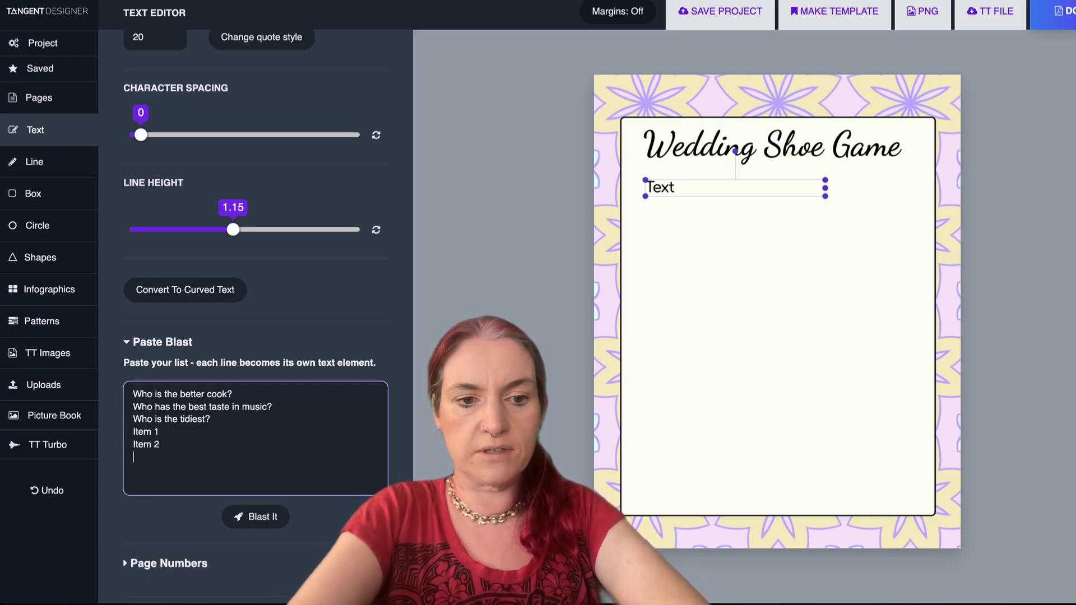
Extend the list to fifteen lines with repeated "Item 1" and "Item 2" placeholders and place every line on the page as separate text
key(shift+Up)
key(shift+Up)
key(Down)
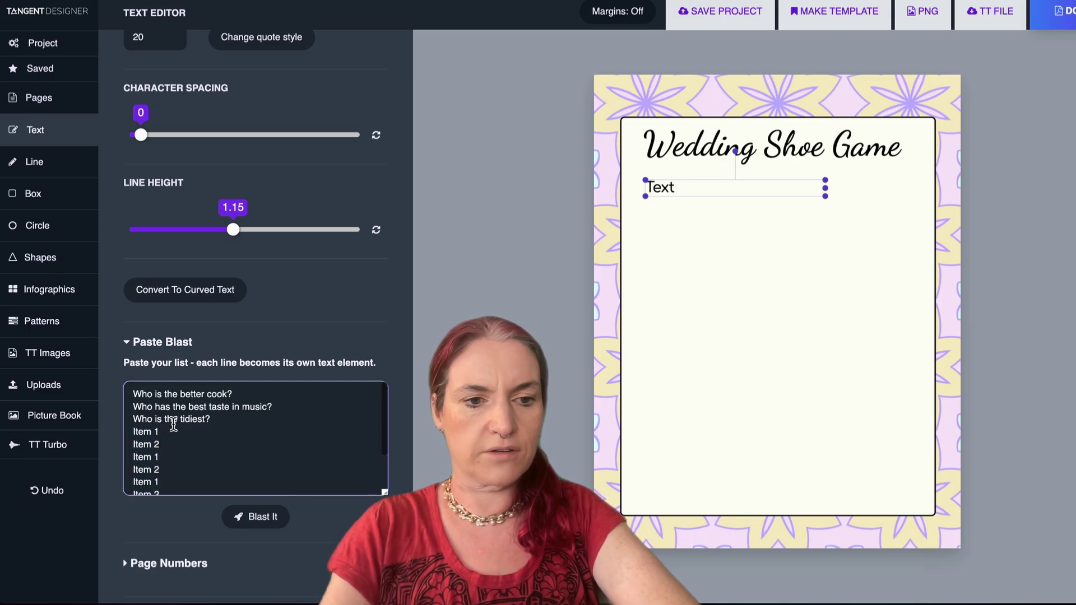
scroll(175, 400, down, 2)
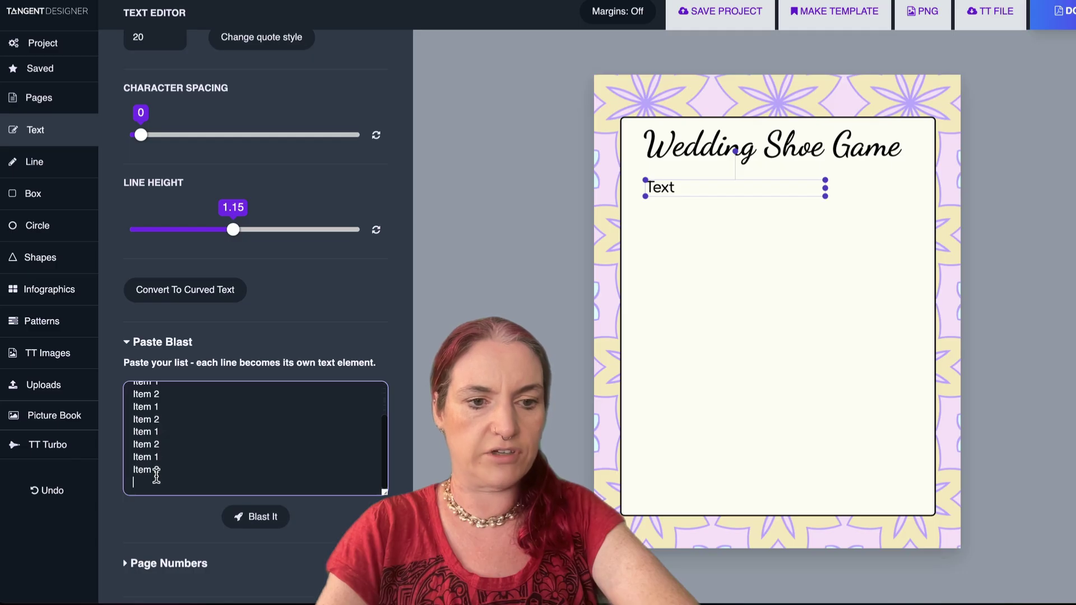
key(shift+Up)
key(shift+Up)
key(shift+Up)
key(shift+Up)
key(super+c)
key(Down)
key(super+v)
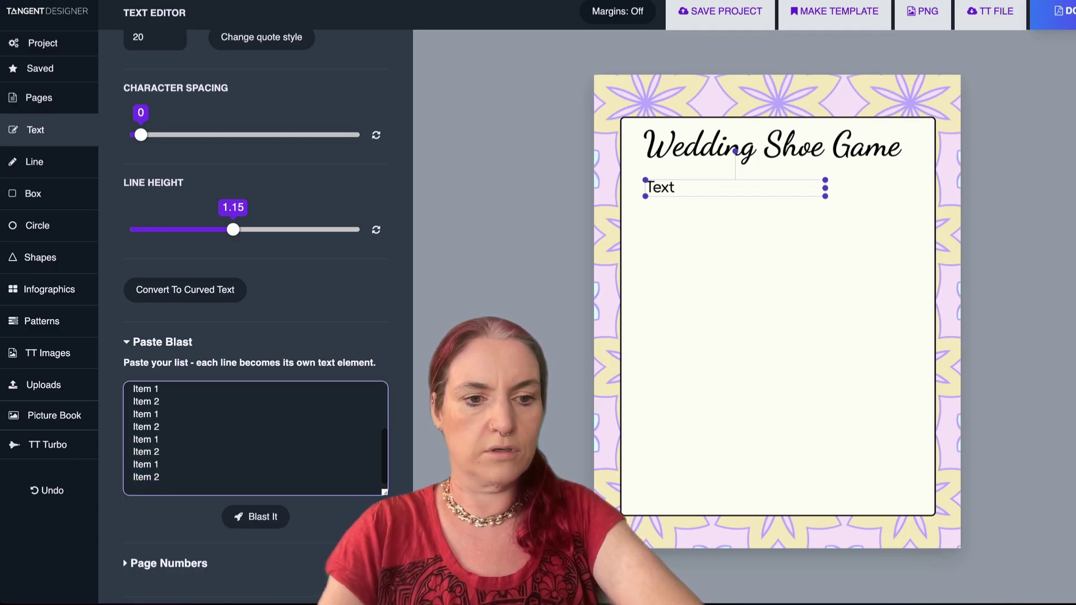
click(258, 518)
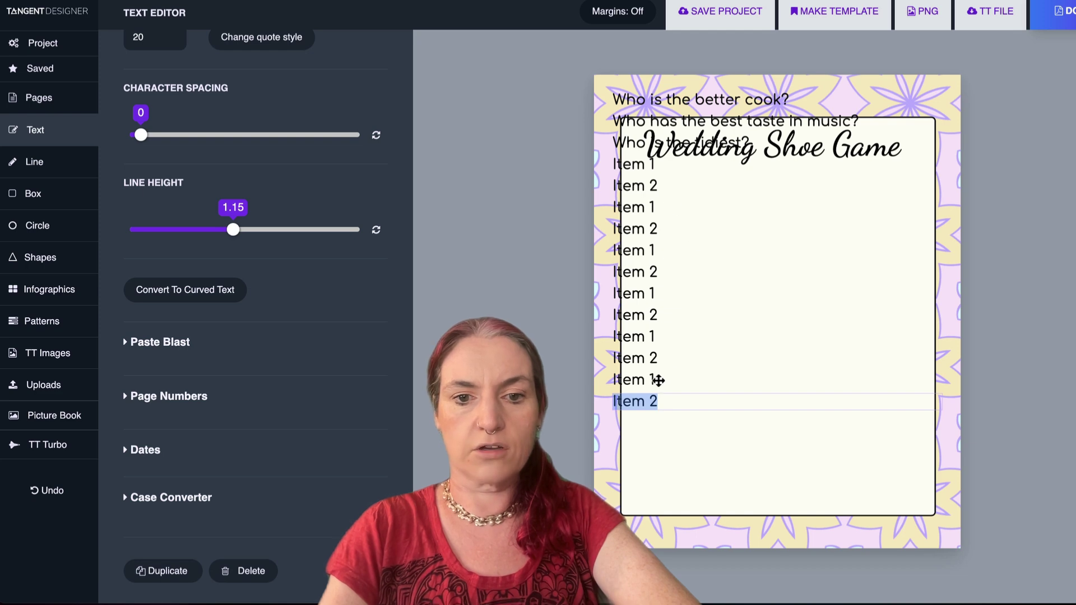
Move all the list texts together into the box below the title and set their text size to 14
drag(564, 59, 620, 420)
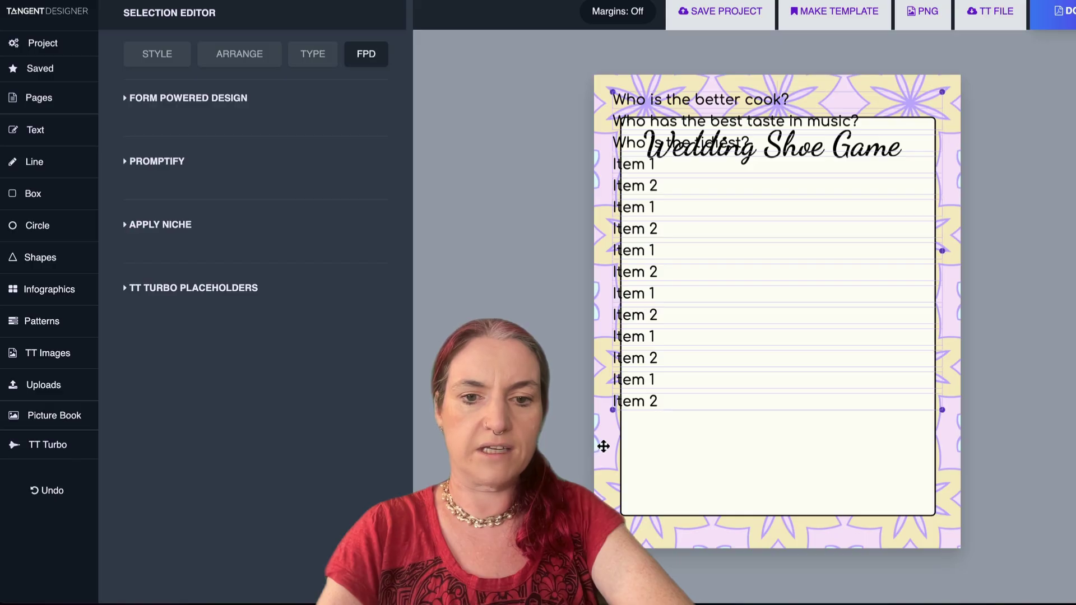
drag(649, 400, 668, 491)
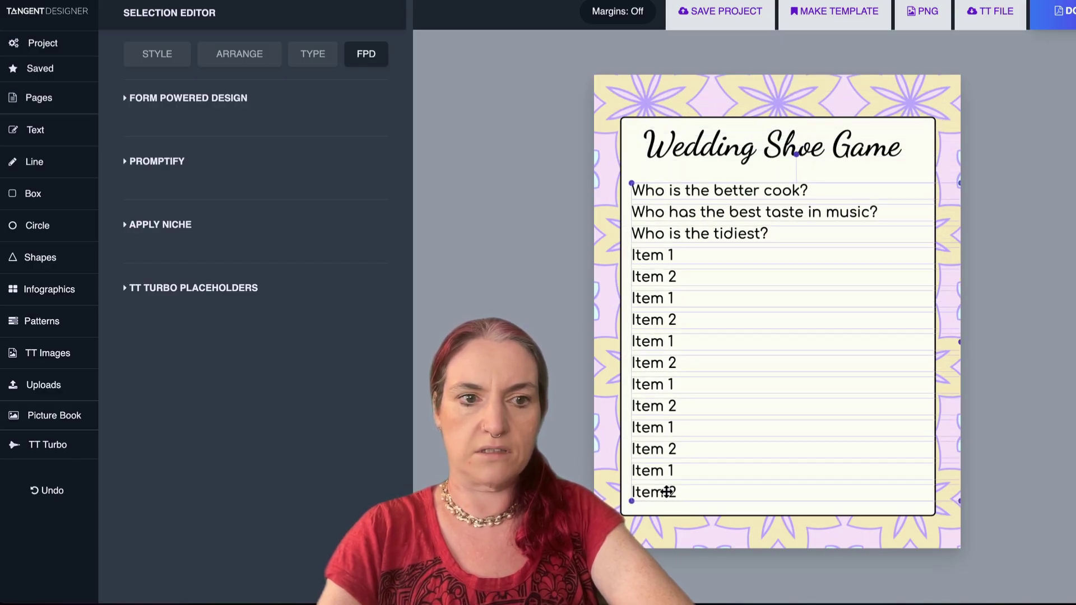
click(315, 53)
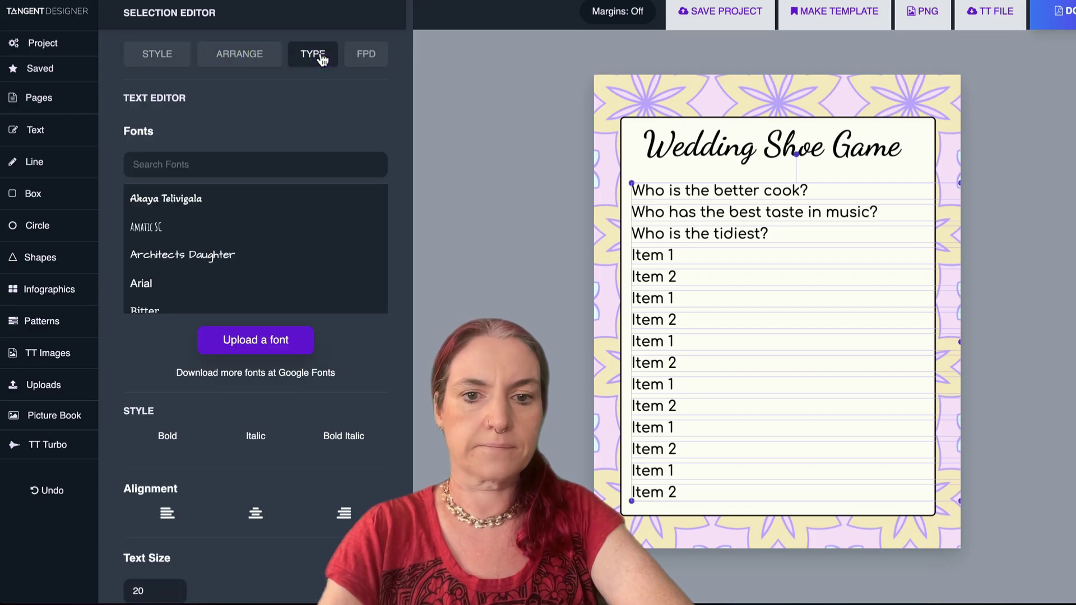
click(171, 594)
click(171, 594)
click(171, 593)
click(171, 594)
click(171, 594)
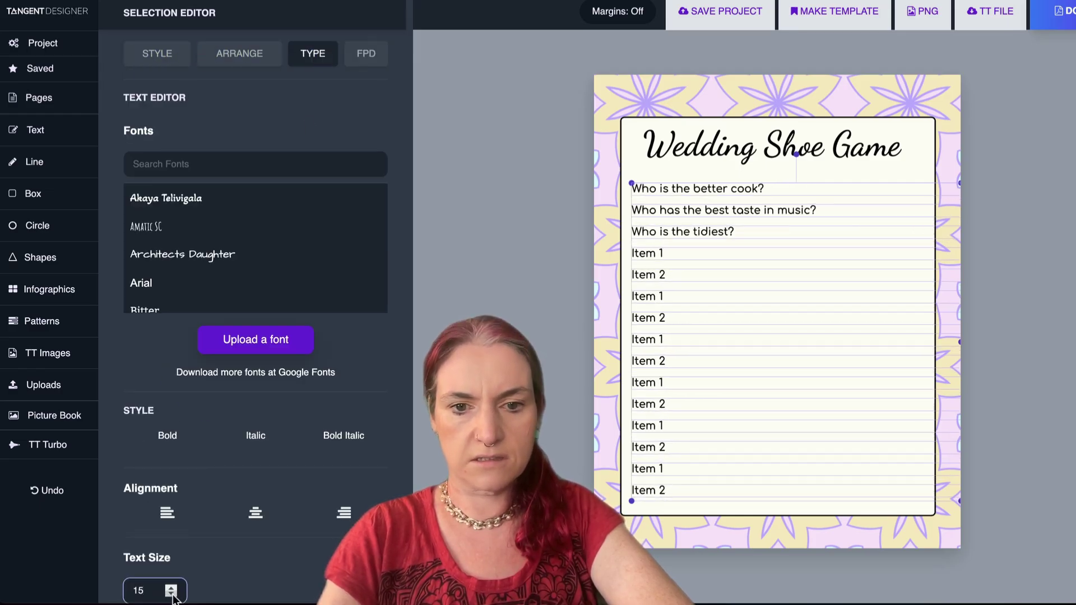
click(172, 595)
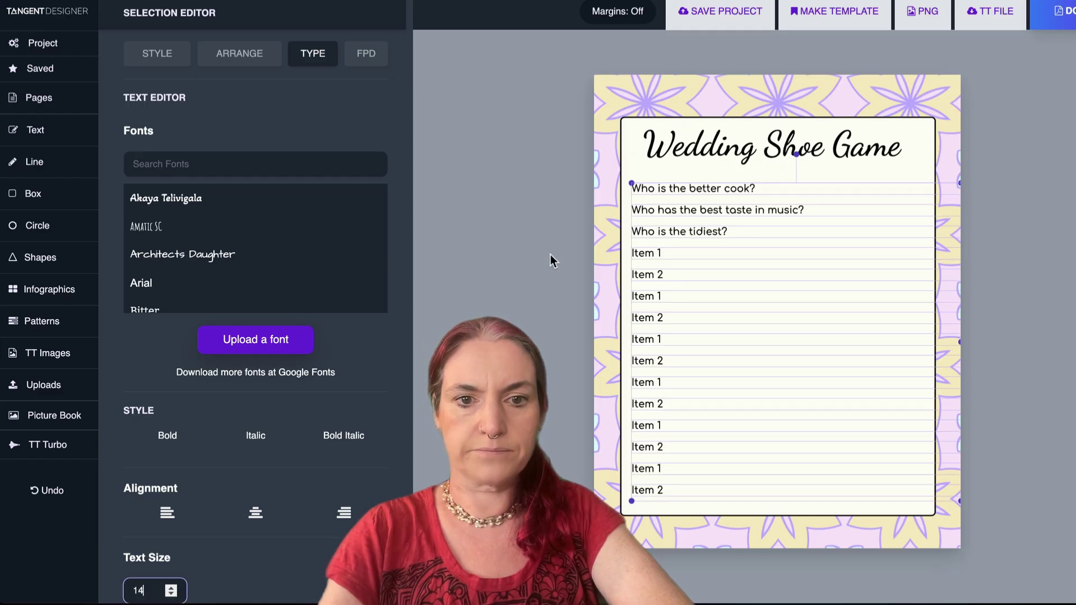
Narrow all the list texts so their frames end just past the longest question
drag(960, 344, 834, 349)
drag(813, 349, 804, 347)
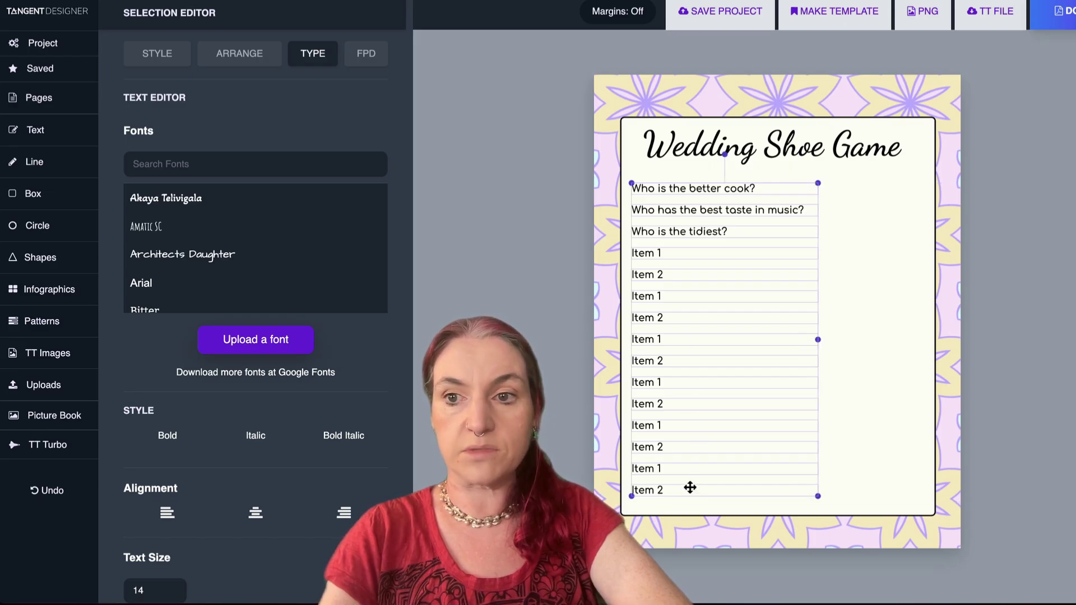
click(566, 261)
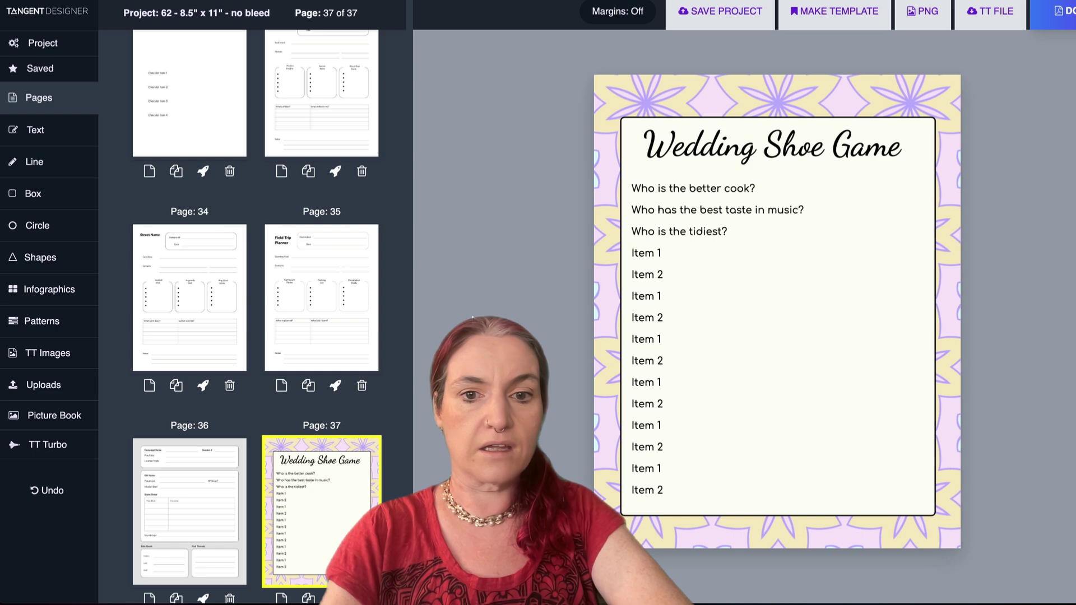
Duplicate the first "Item 1" text, change the copy to "Him / Her", narrow it and place it at the box's right edge beside the first question
click(645, 253)
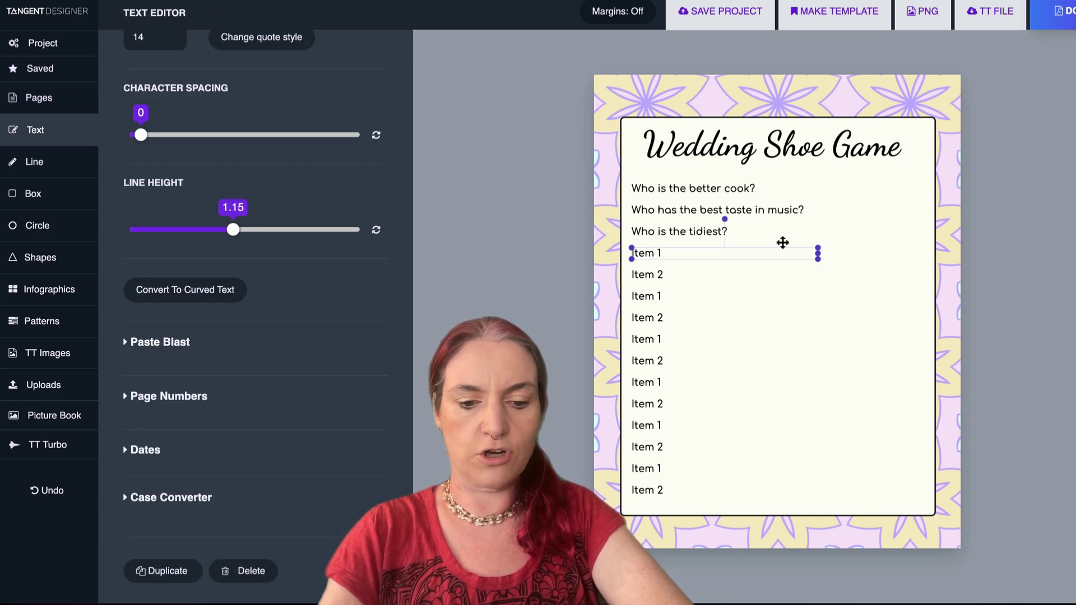
drag(771, 255, 747, 271)
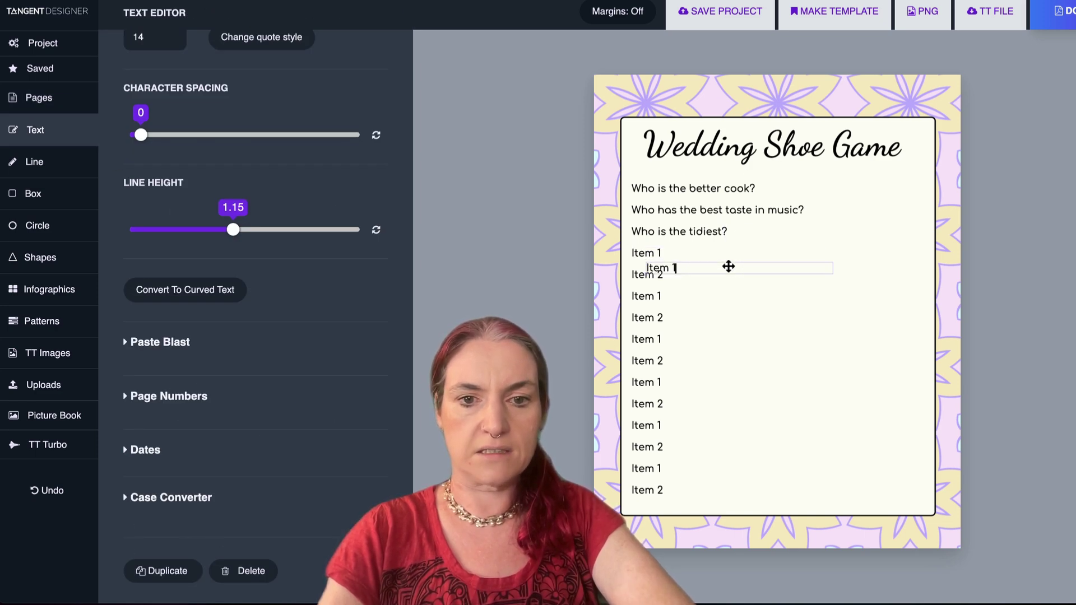
key(ctrl+a)
text(His / )
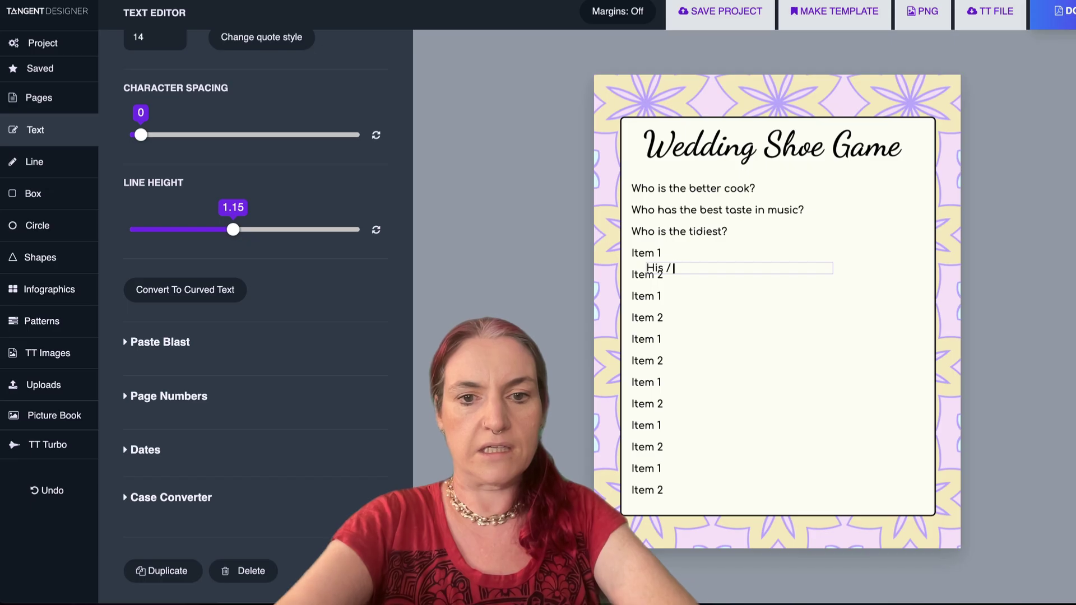
text(Her)
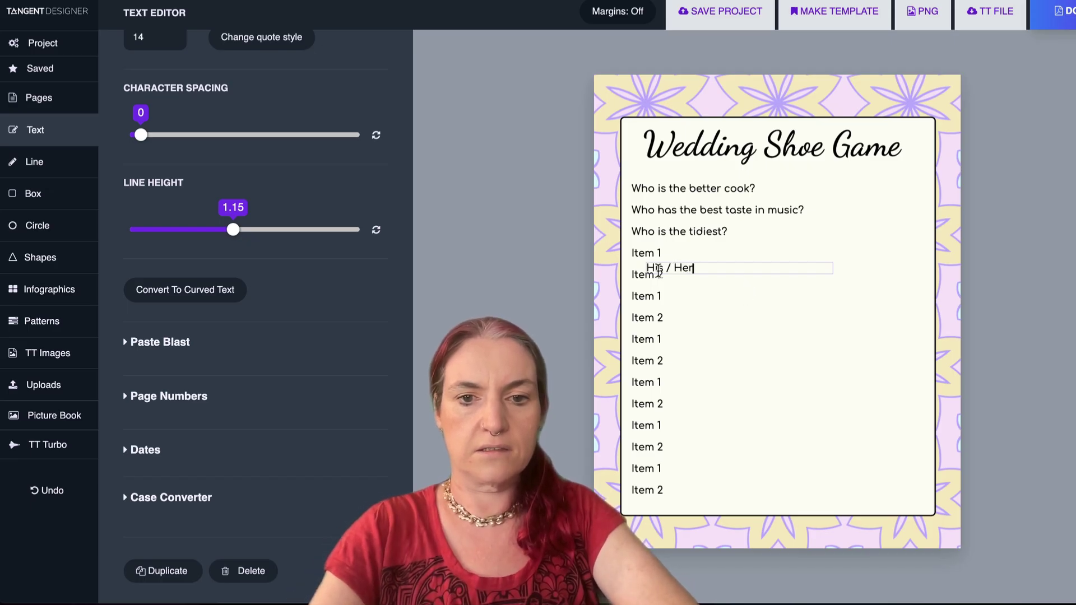
key(BackSpace)
text(m)
click(706, 278)
click(702, 268)
drag(834, 268, 889, 188)
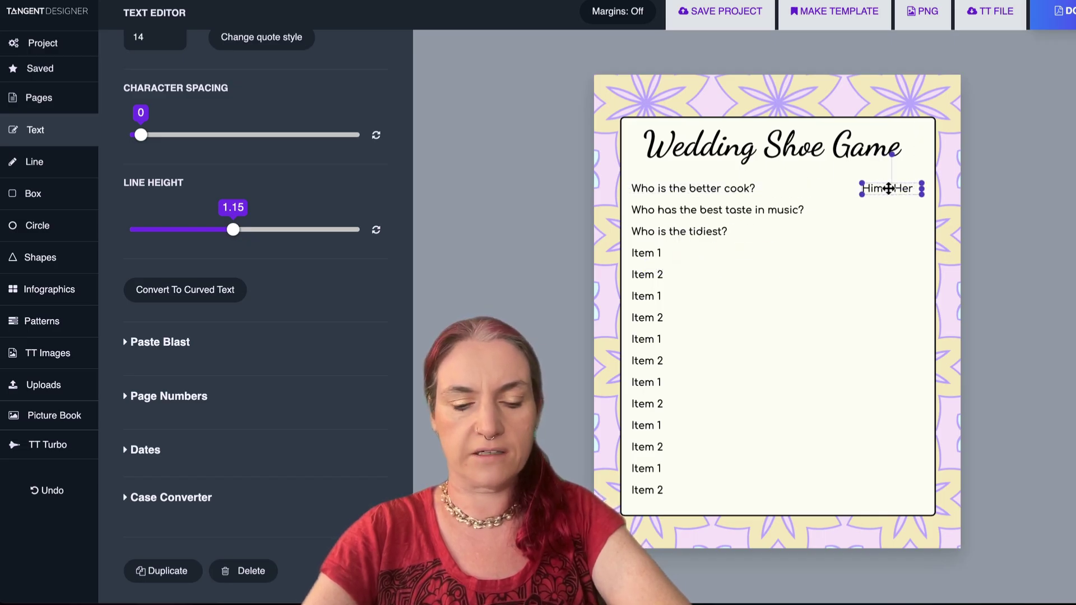
Duplicate the "Him / Her" text until there is one for each of the fifteen list lines, placing the copies roughly down the box
key(ctrl+d)
key(ctrl+d)
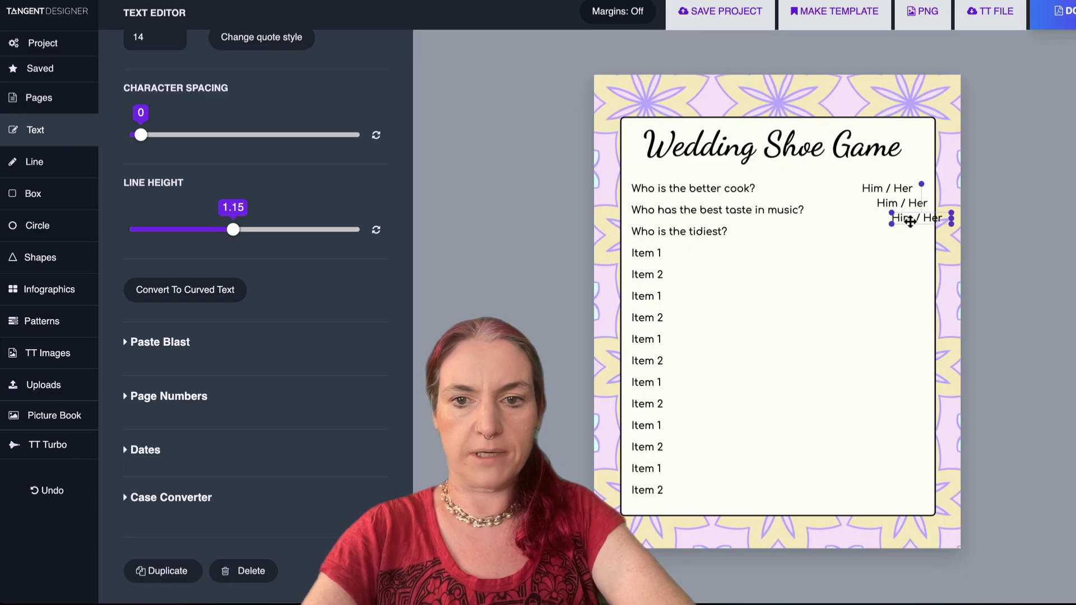
drag(915, 216, 784, 303)
key(ctrl+d)
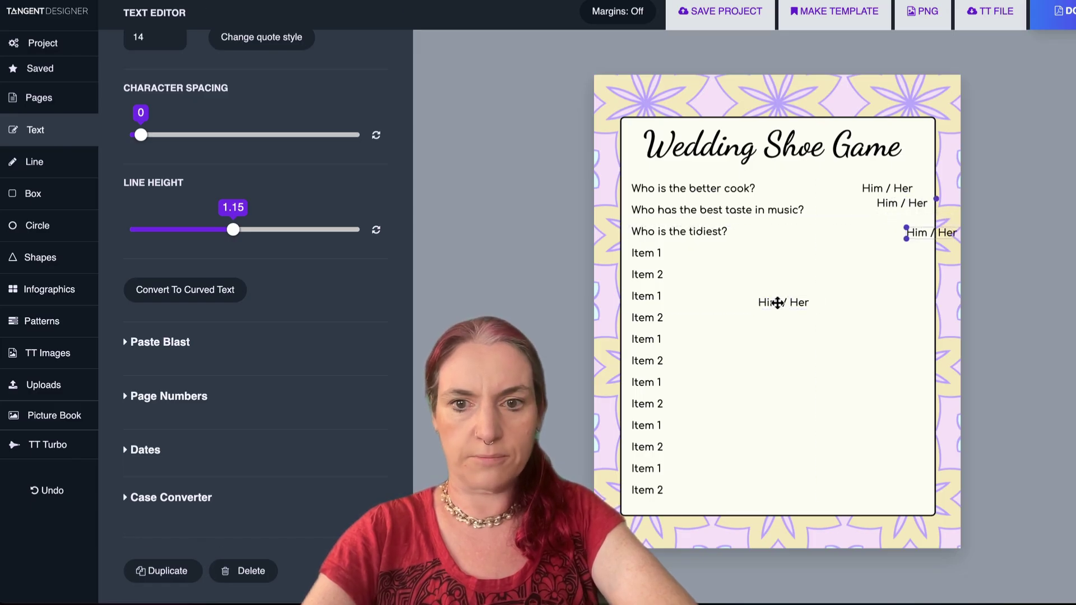
drag(913, 235, 760, 279)
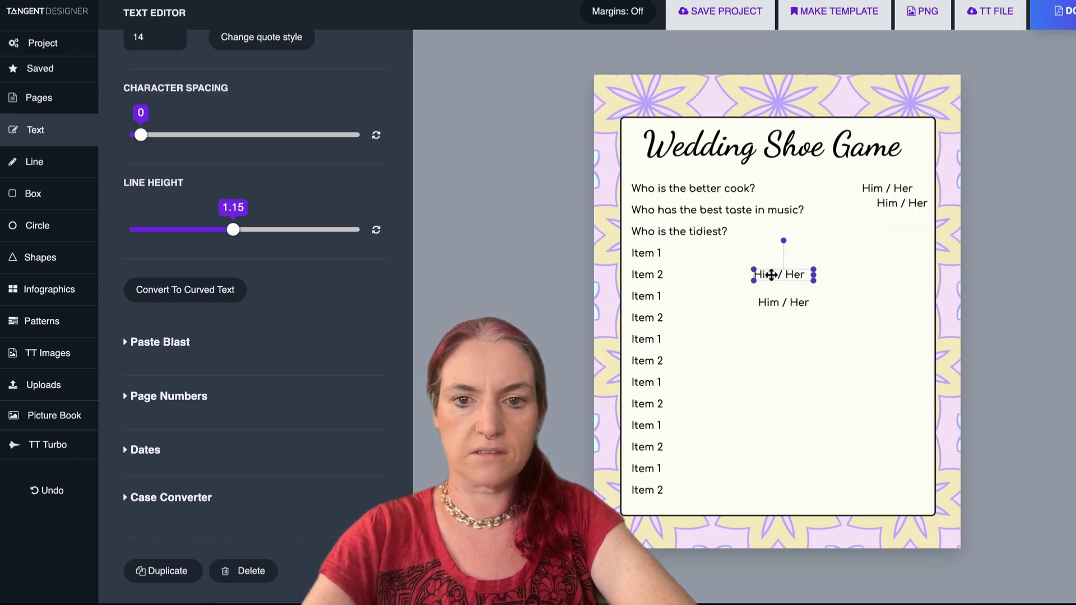
key(ctrl+d)
key(ctrl+d)
key(ctrl+d)
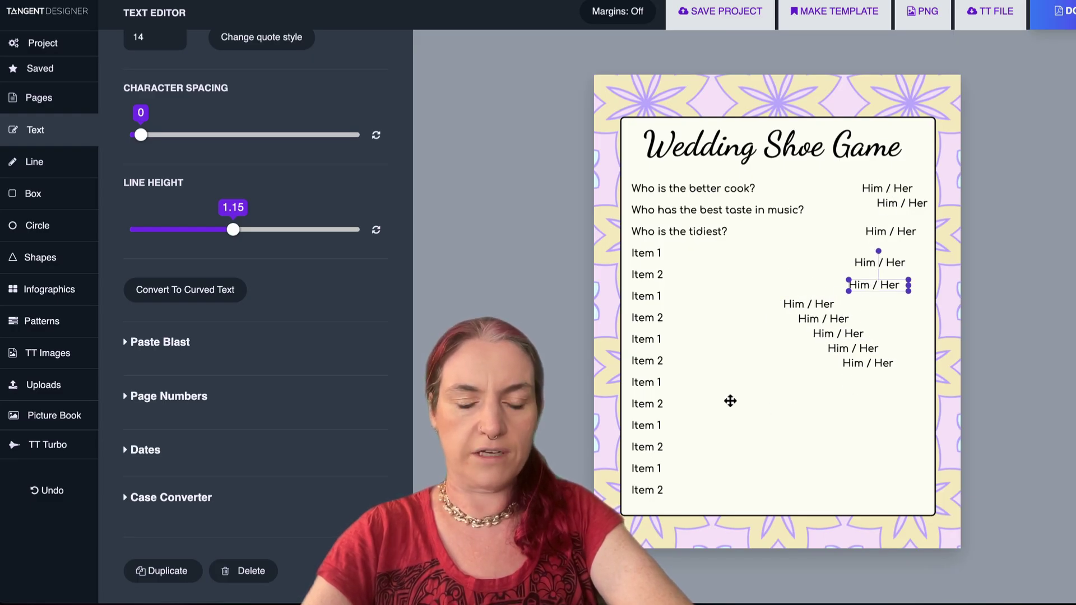
key(ctrl+d)
key(ctrl+d)
key(ctrl+d)
key(ctrl+d)
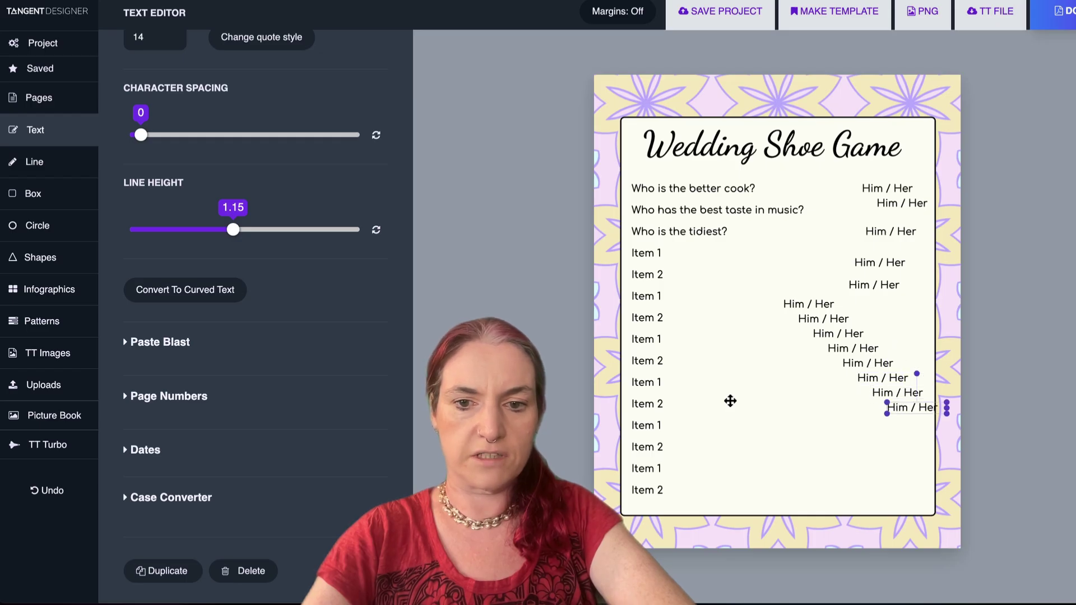
key(ctrl+d)
Left-align all the "Him / Her" texts, distribute them evenly vertically and move the column to the box's right edge
drag(984, 458, 824, 181)
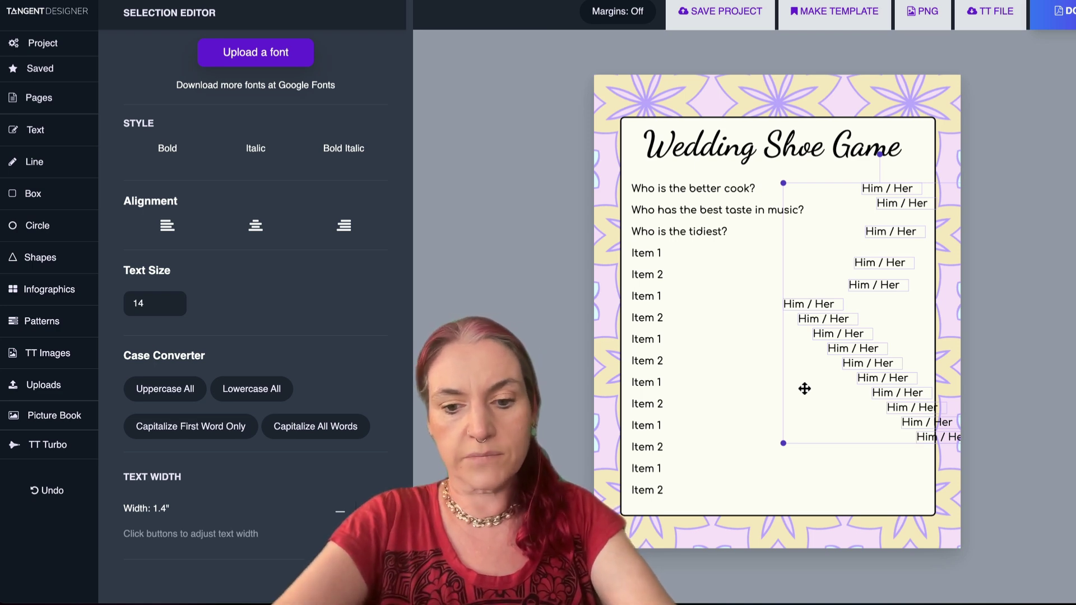
key(l)
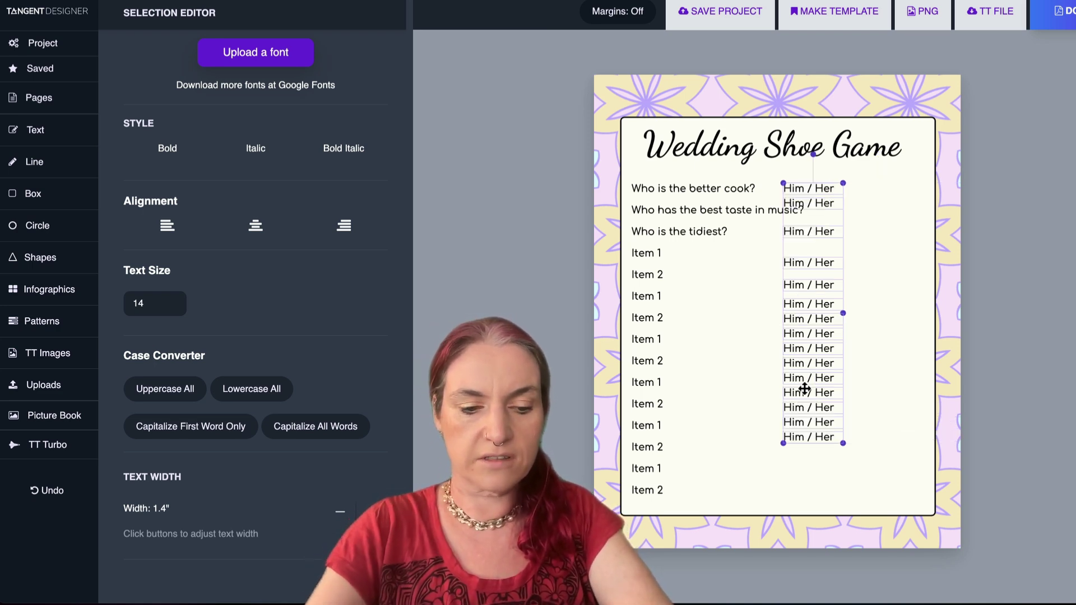
key(v)
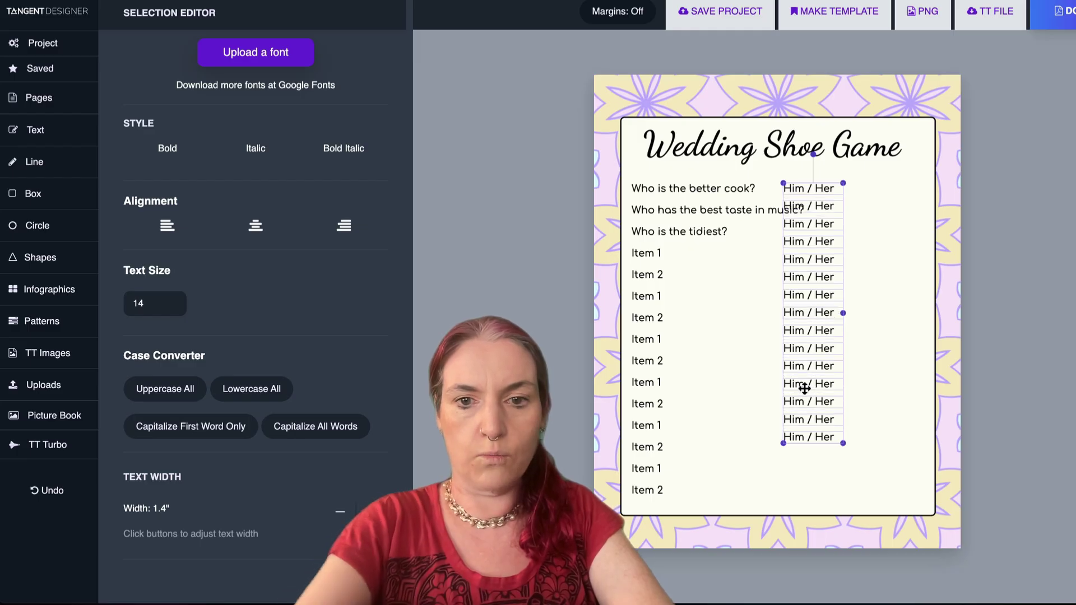
drag(816, 362, 892, 362)
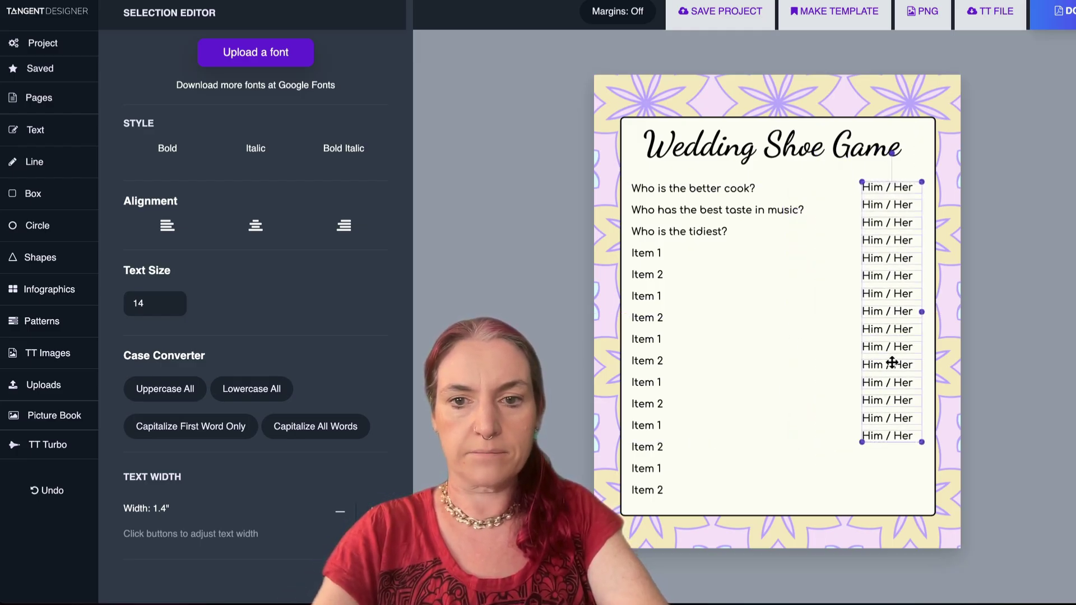
Lower the last "Him / Her" text to the final list line and redistribute the column vertically to match the list rows
click(881, 483)
drag(888, 437, 890, 494)
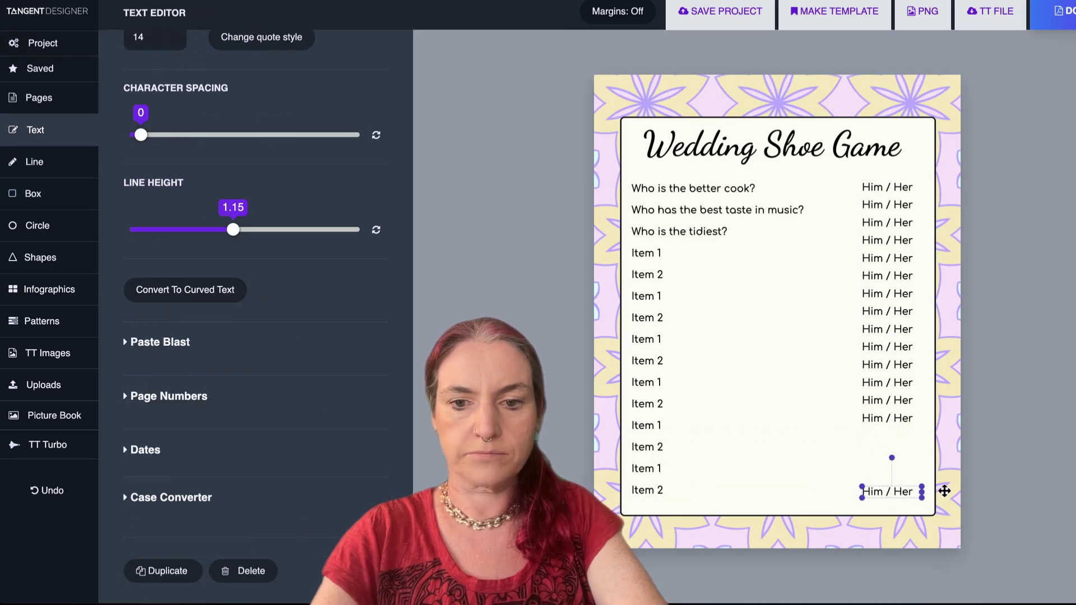
drag(958, 518, 847, 175)
key(v)
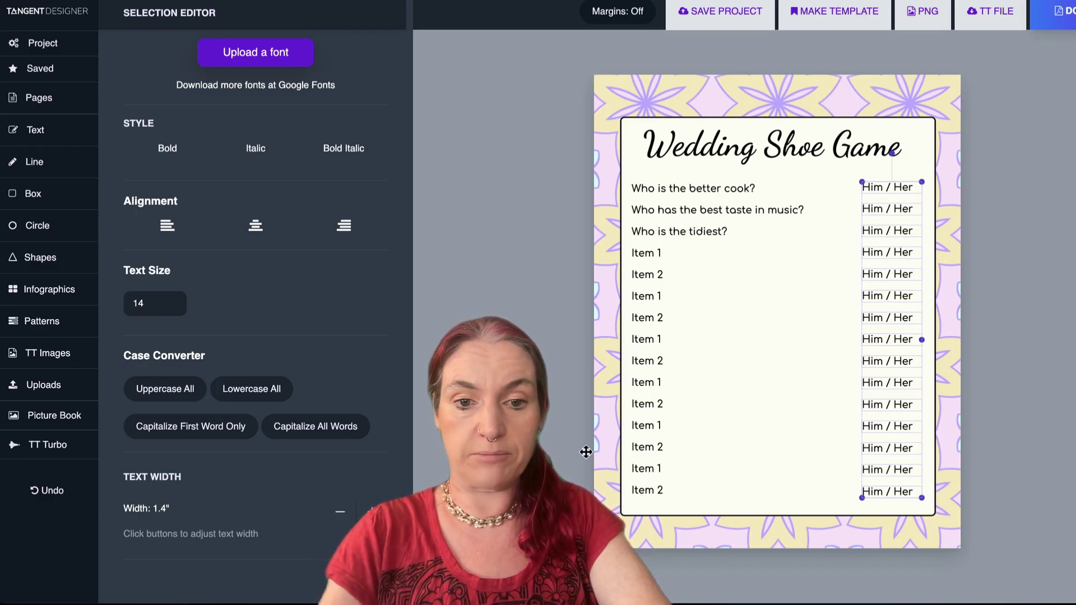
click(532, 334)
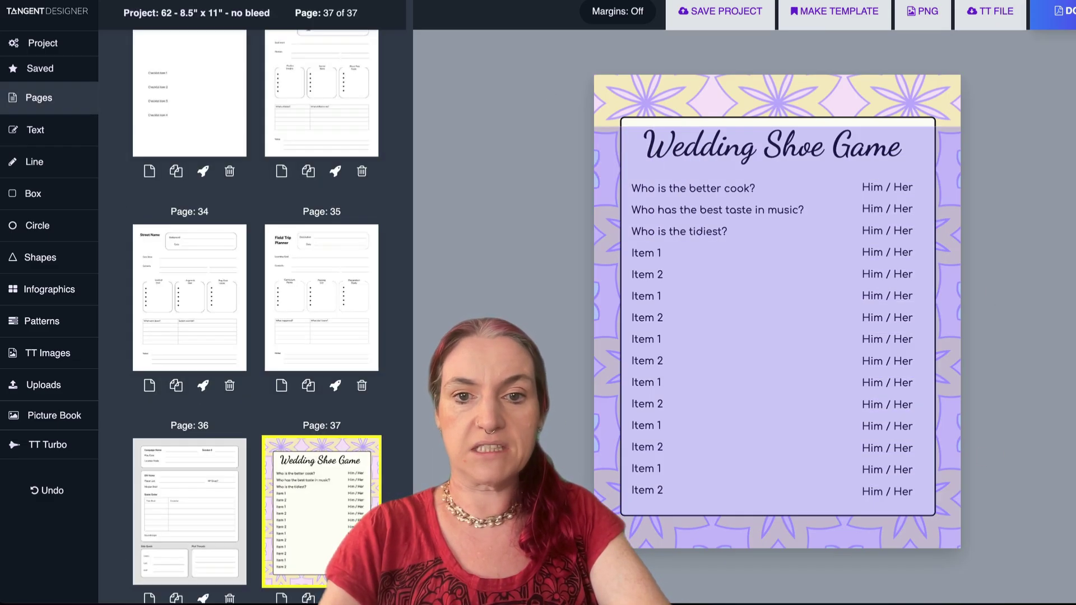
Select all the page's text fields, generate a Promptify prompt with the template title "Wedding Shoe Game" and copy it to the clipboard
drag(1011, 528, 948, 508)
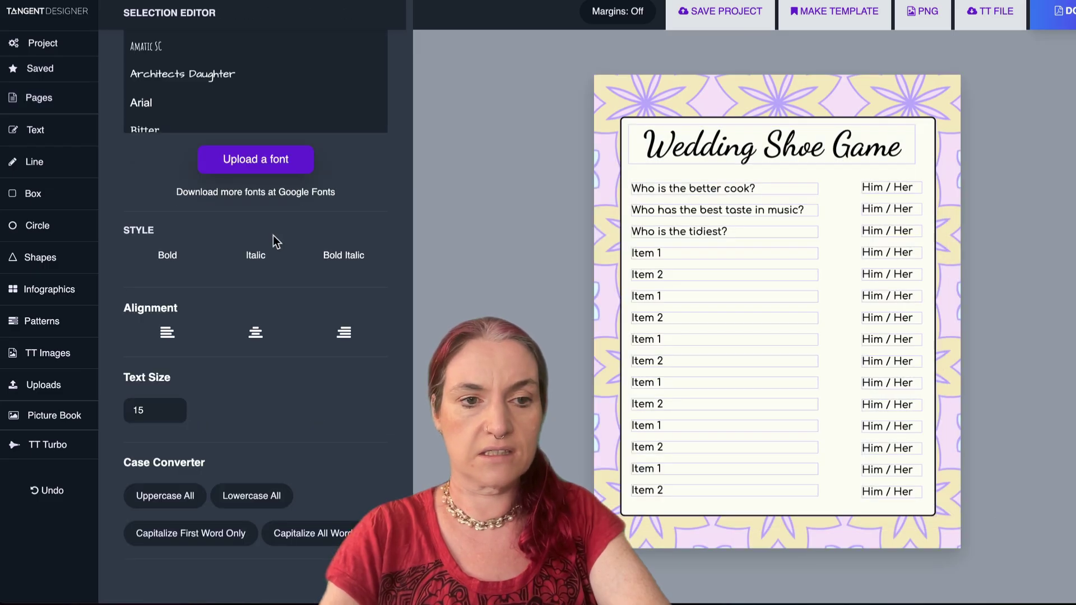
scroll(273, 235, up, 3)
click(367, 53)
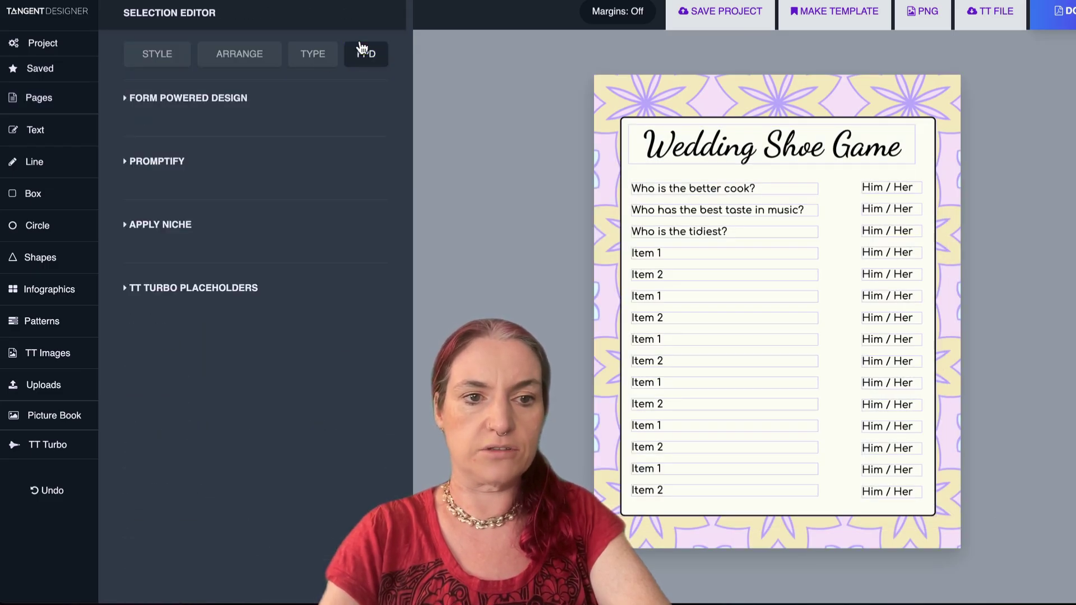
click(173, 163)
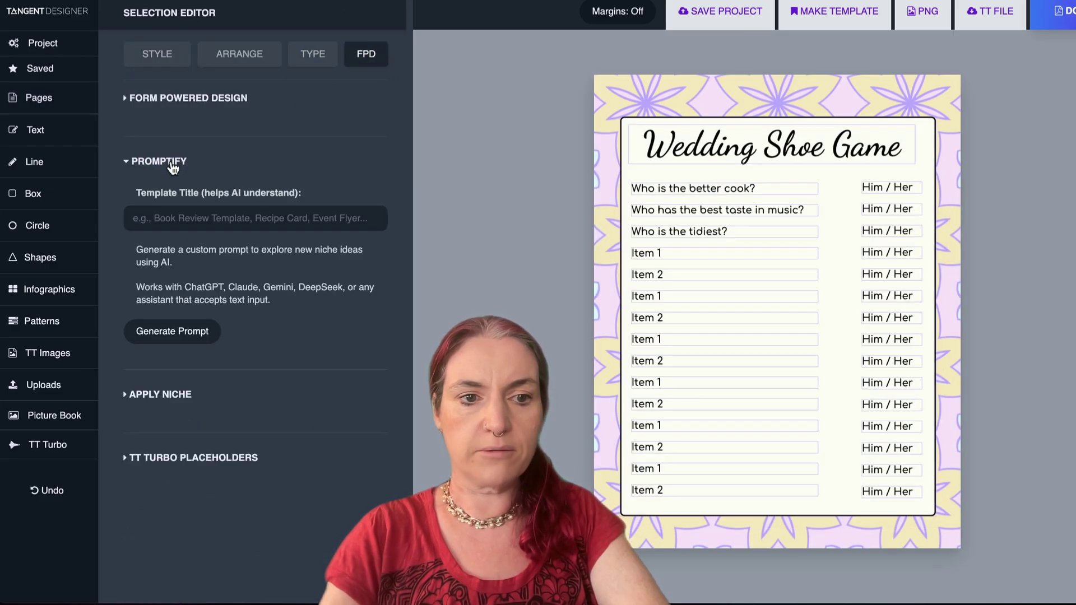
click(168, 219)
text(Wedding Shoe Game)
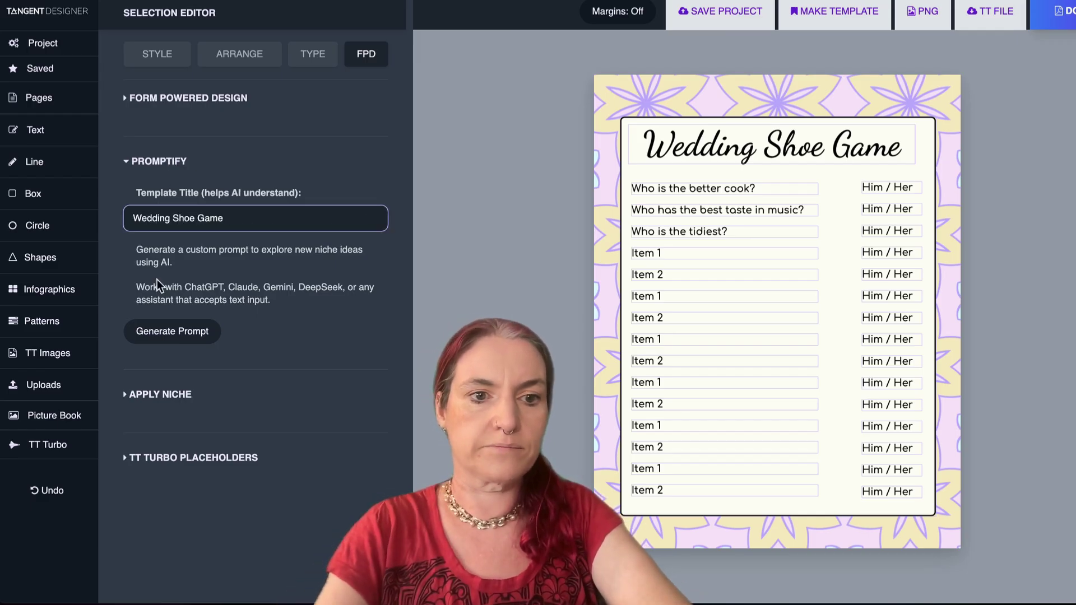
click(168, 332)
click(168, 518)
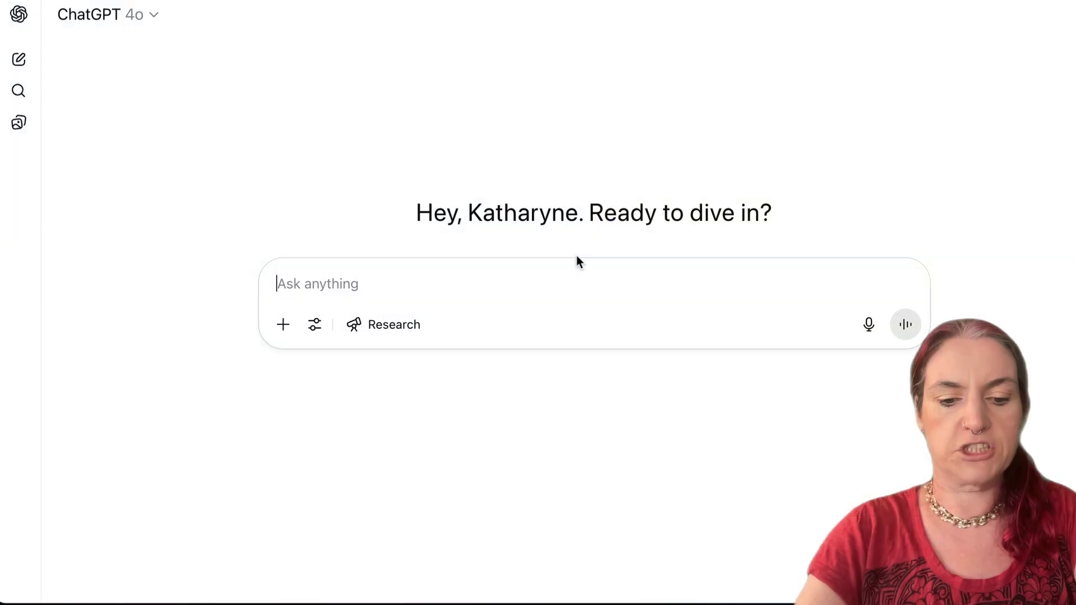
In ChatGPT, submit the copied prompt and answer the niche question with "wedding shoe game. Please make every question unique"
key(super+v)
key(Return)
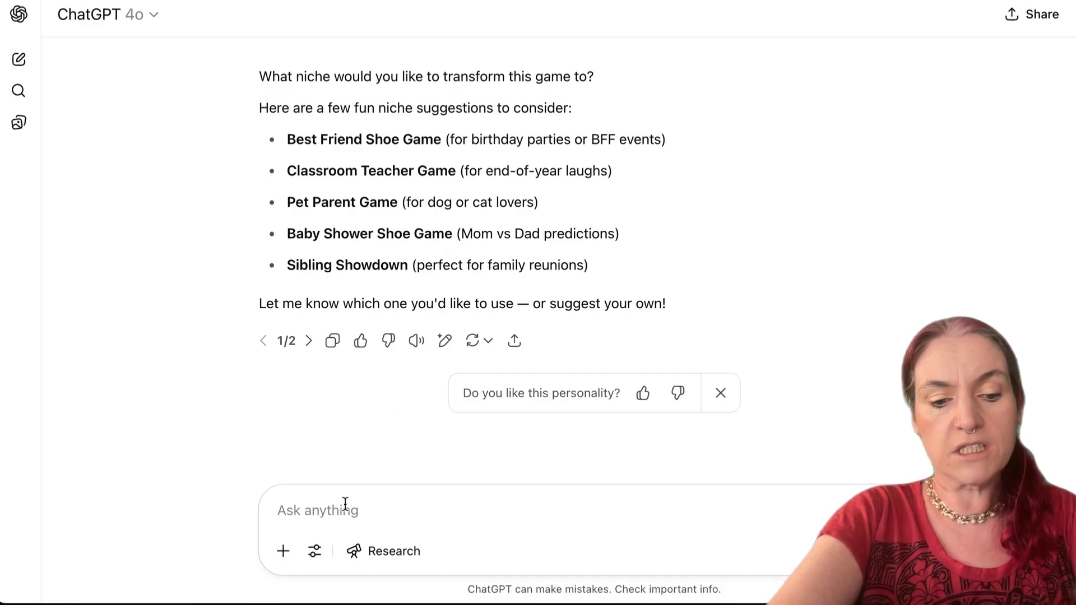
text(wedding shoe ga)
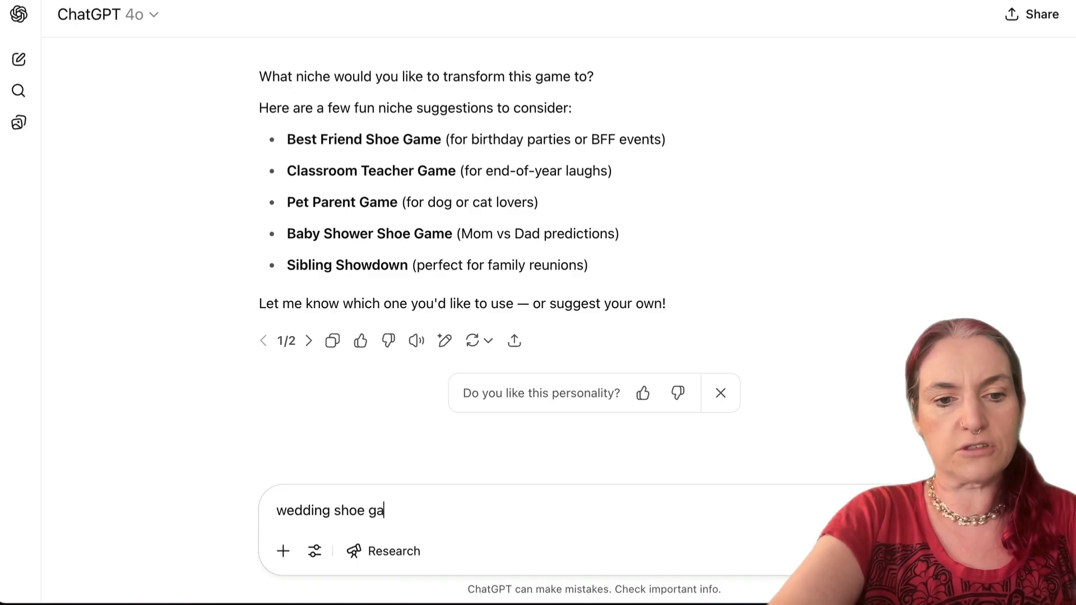
text(me. Please make every question u)
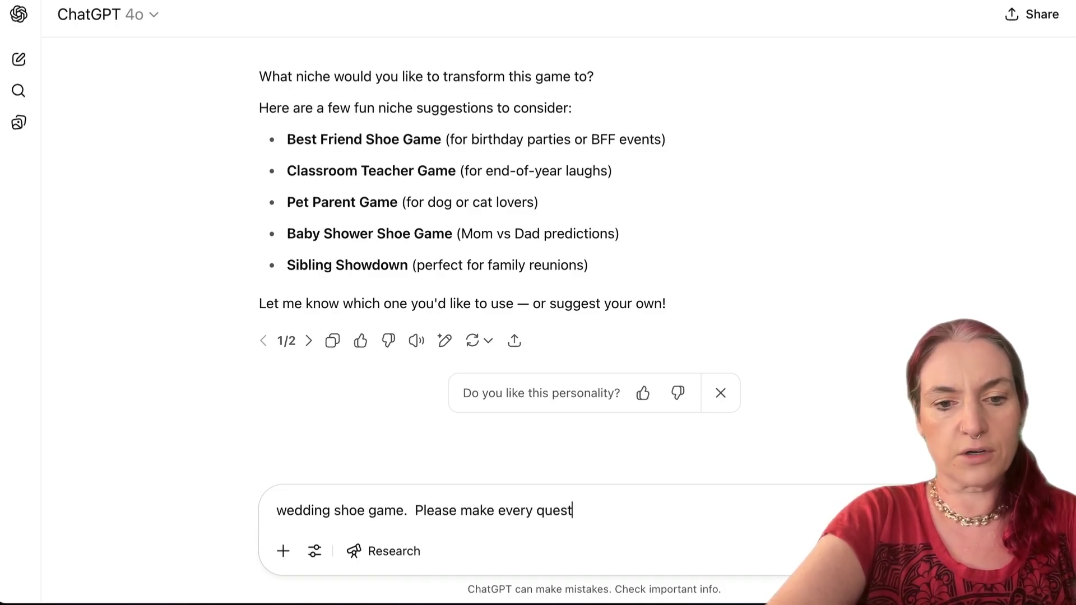
text(niu)
key(BackSpace)
text(que)
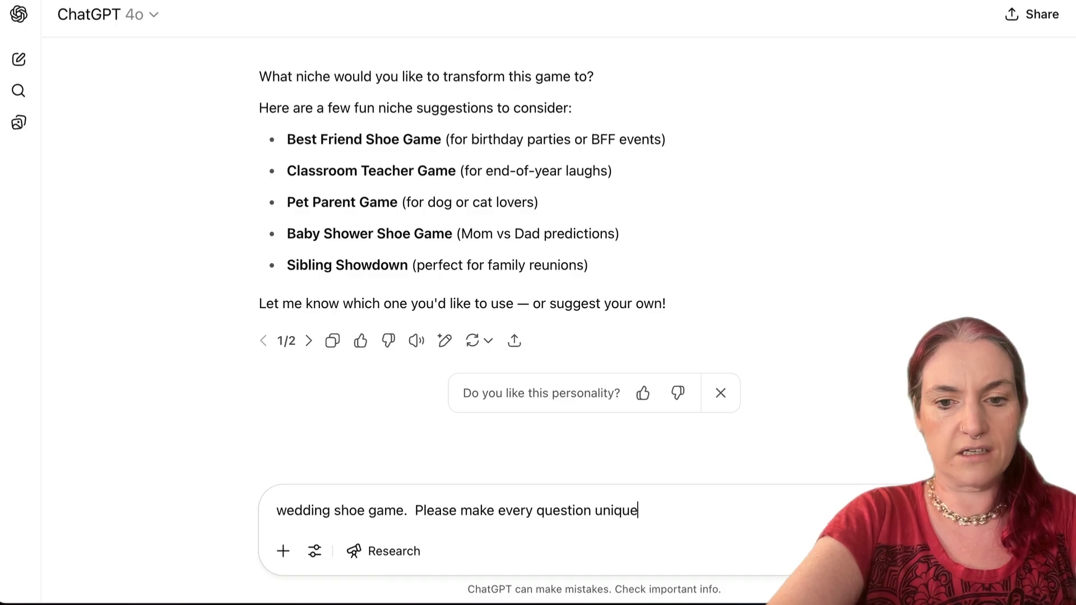
key(Return)
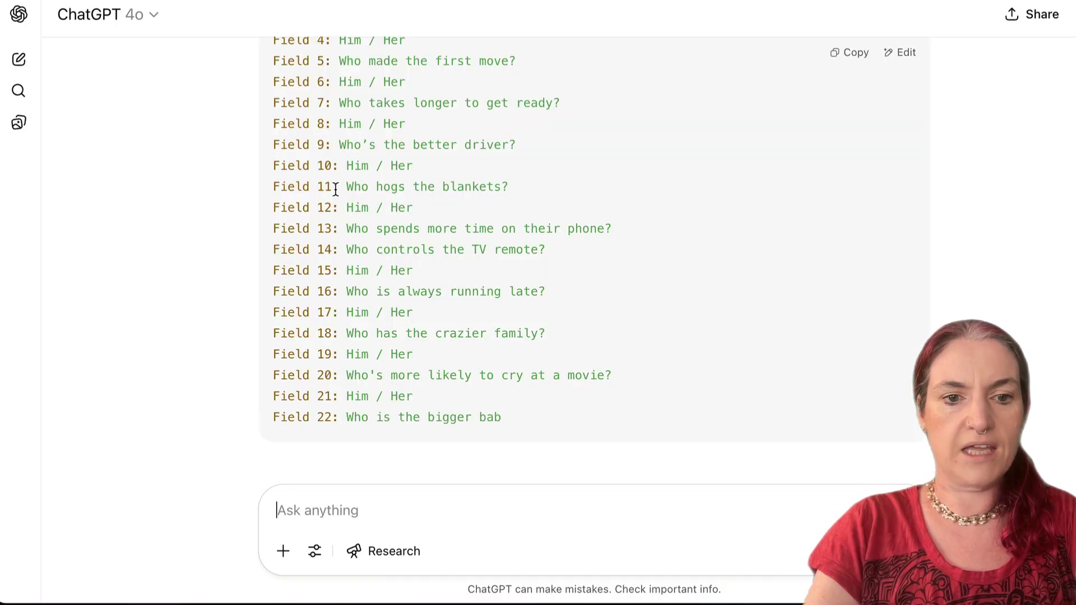
Copy ChatGPT's generated field list and, back in Tangent Designer, apply it as the niche to update the selected text fields
scroll(334, 188, up, 5)
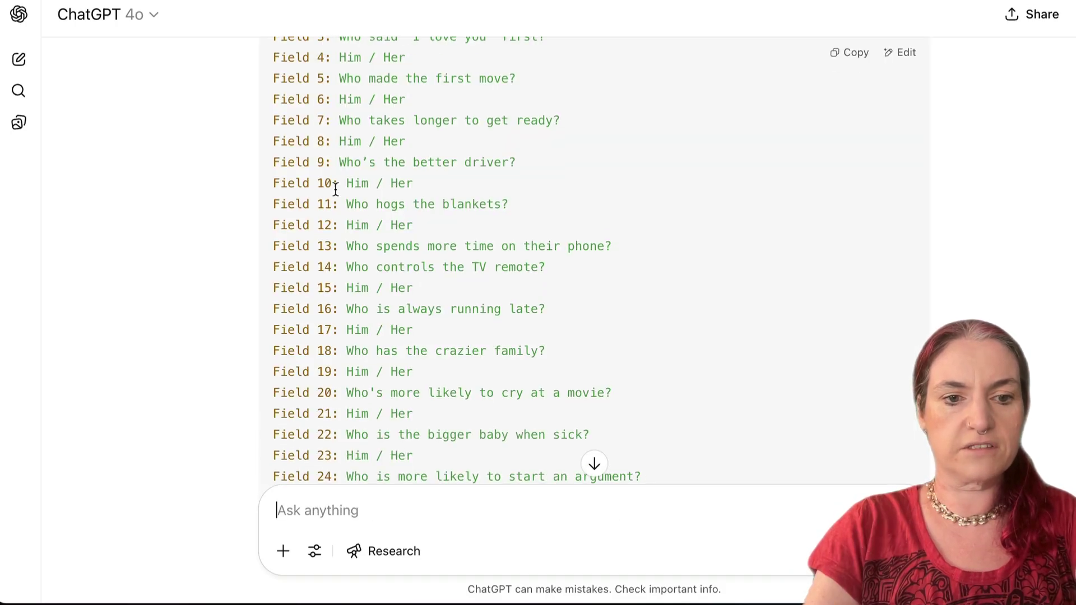
click(846, 119)
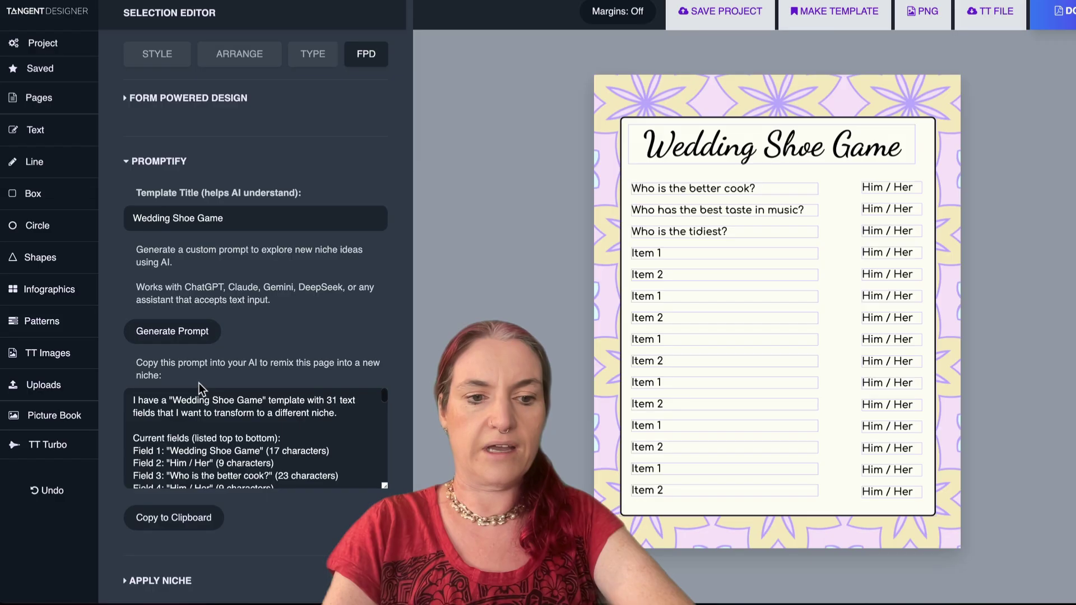
scroll(176, 499, down, 2)
click(168, 496)
click(163, 549)
key(ctrl+v)
scroll(145, 417, down, 3)
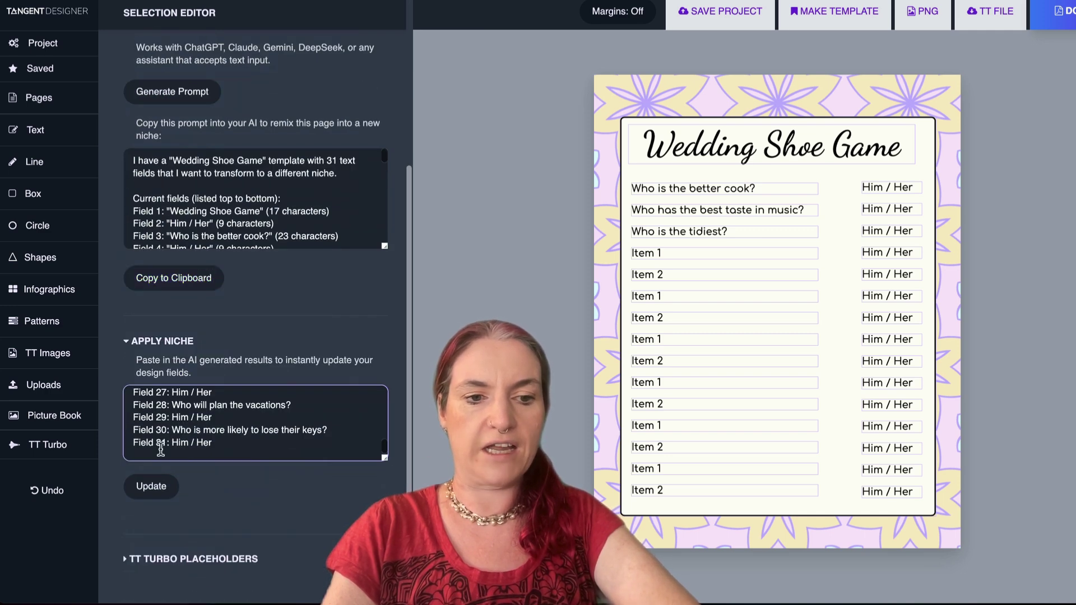
click(152, 486)
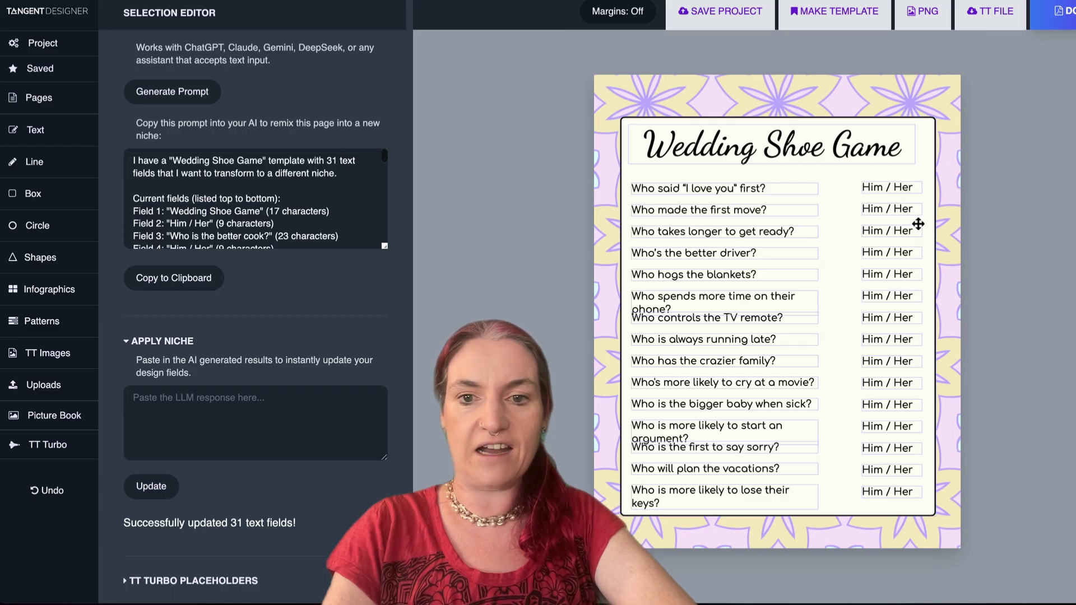
click(948, 209)
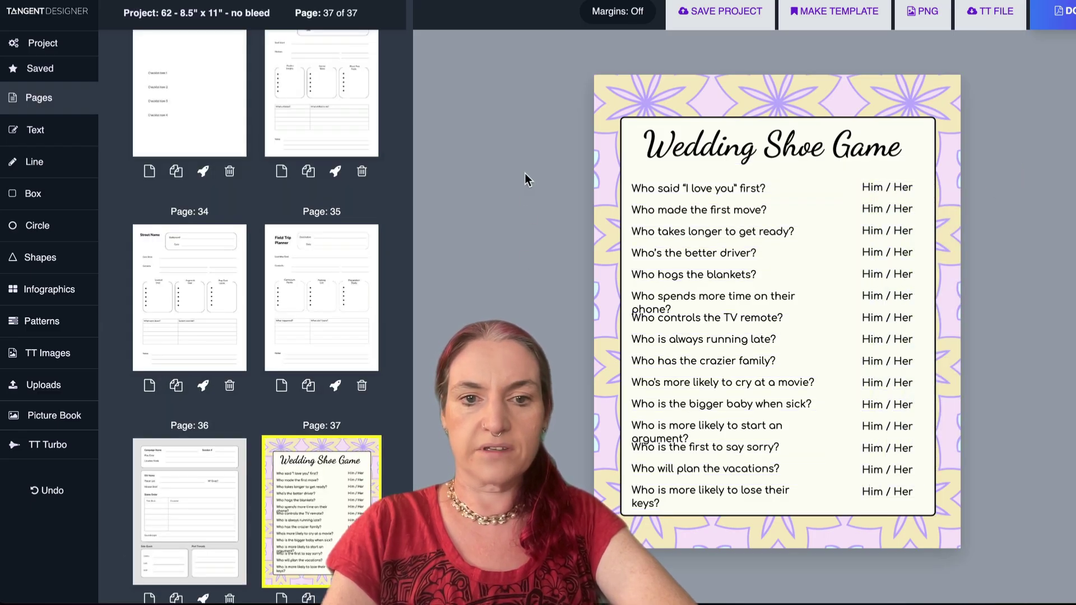
Select only the question texts and widen them up to the "Him / Her" column so each question fits on one line
drag(592, 174, 731, 507)
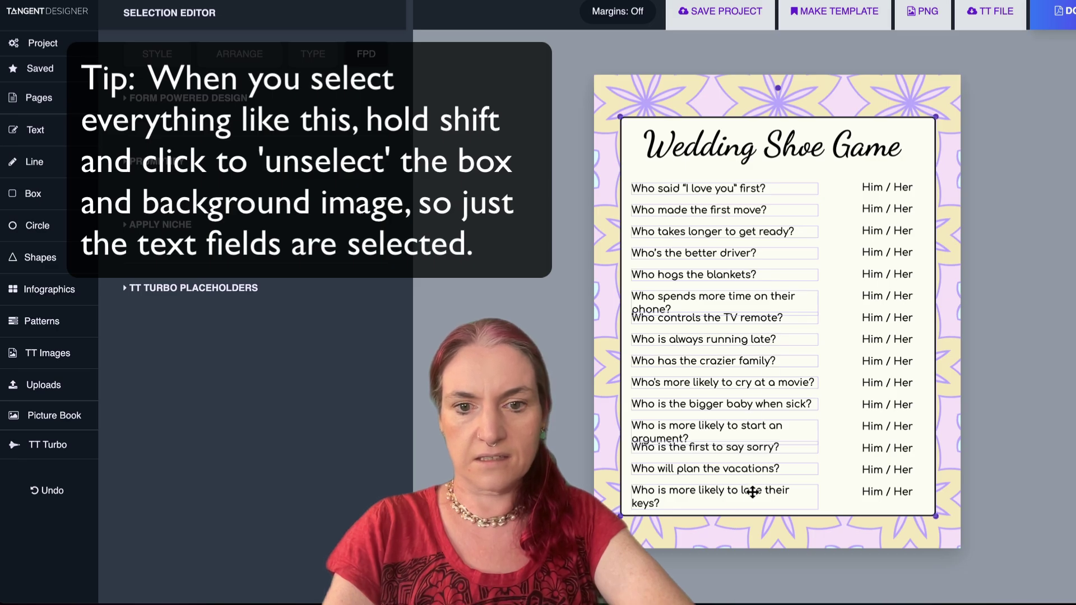
shift+click(834, 506)
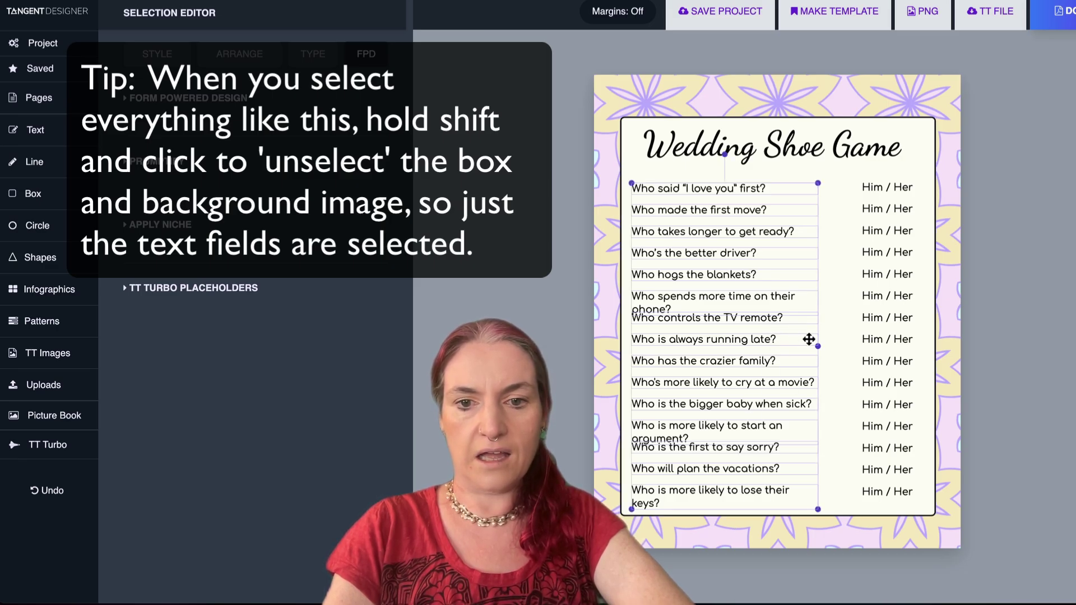
drag(817, 347, 859, 350)
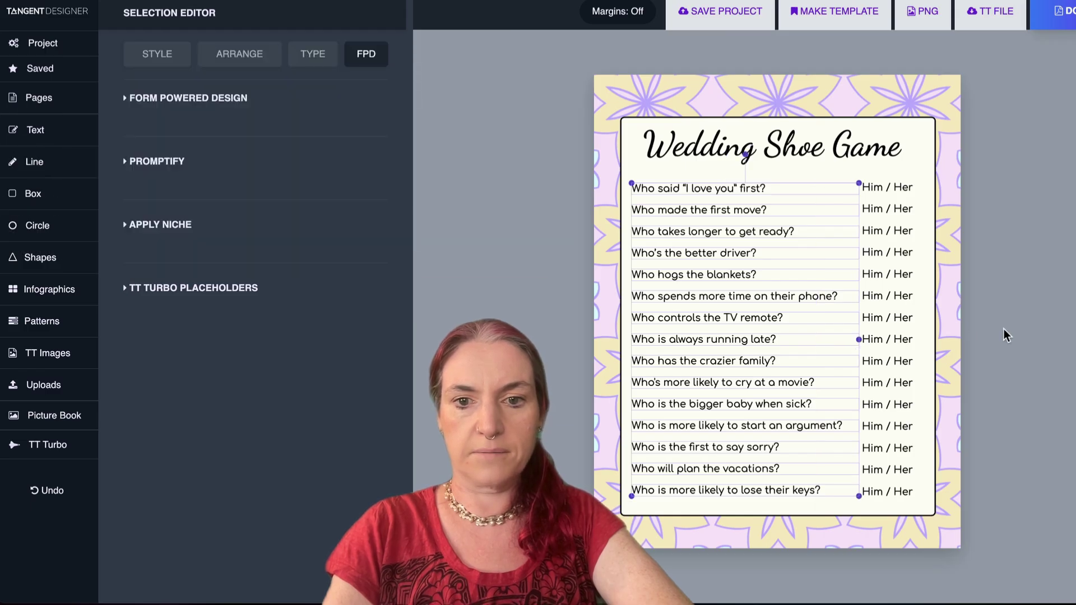
click(1024, 346)
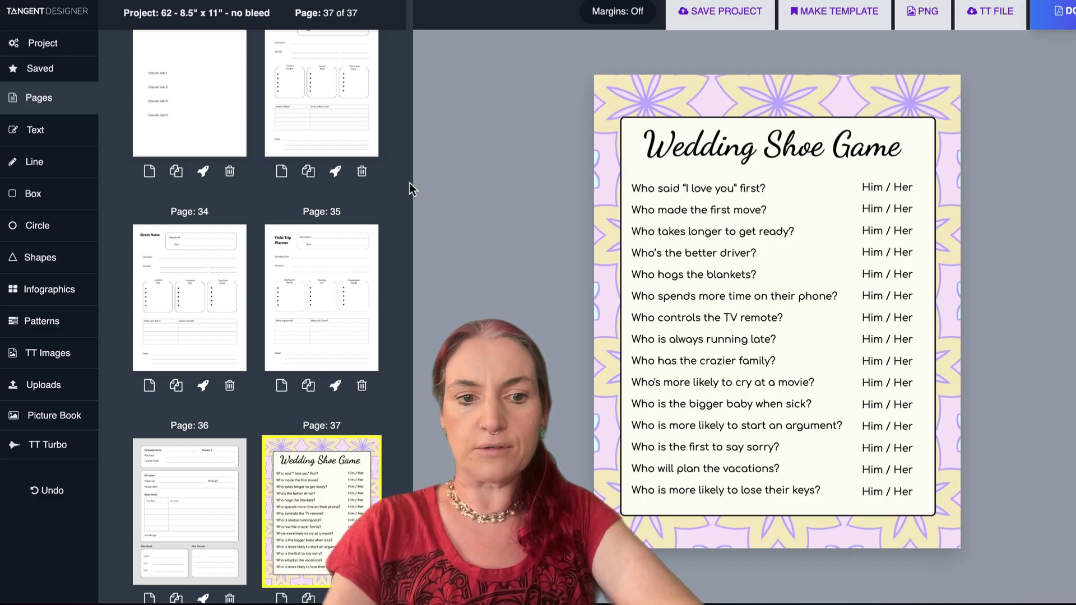
Duplicate the Wedding Shoe Game page 37 once
scroll(319, 166, down, 3)
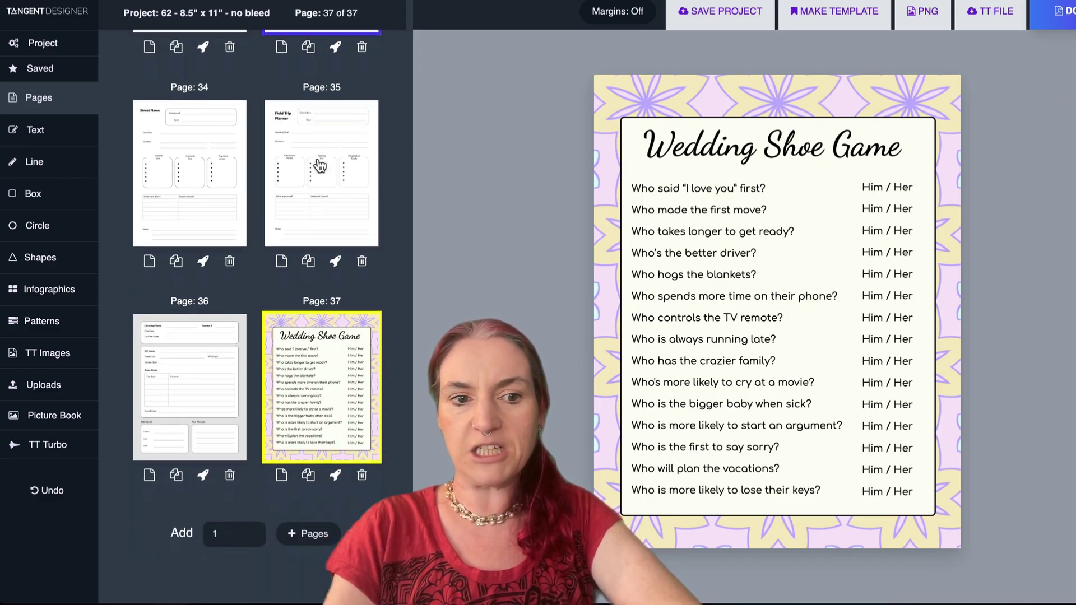
click(307, 475)
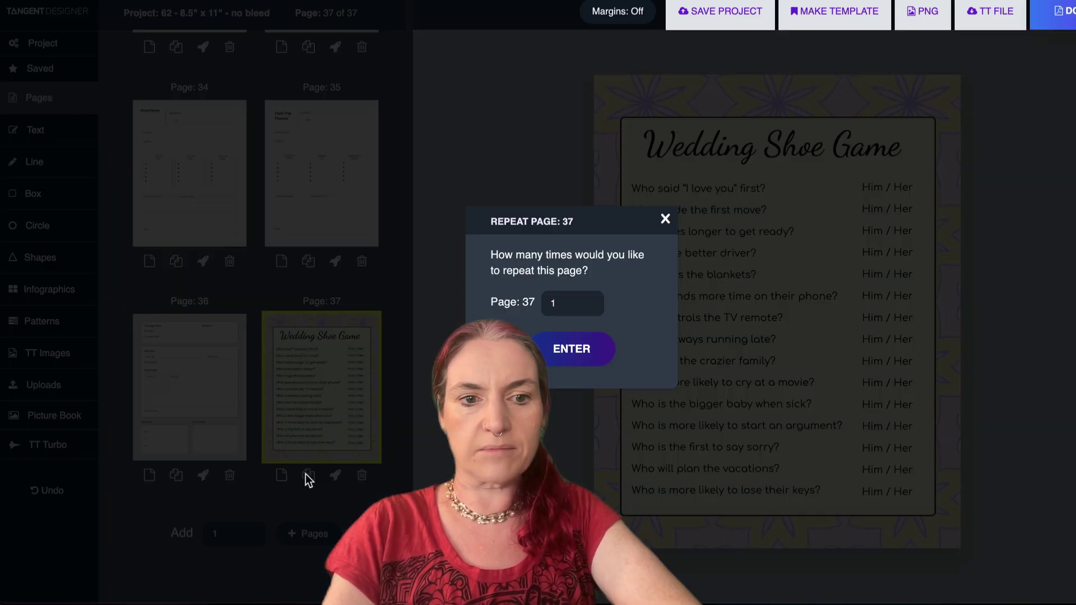
click(548, 360)
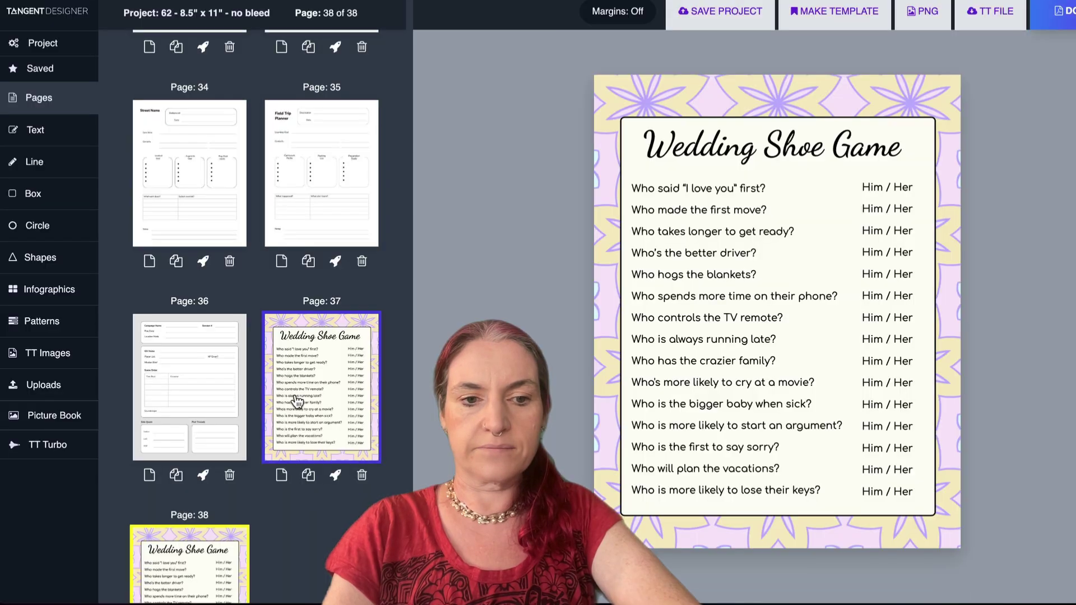
scroll(311, 494, down, 5)
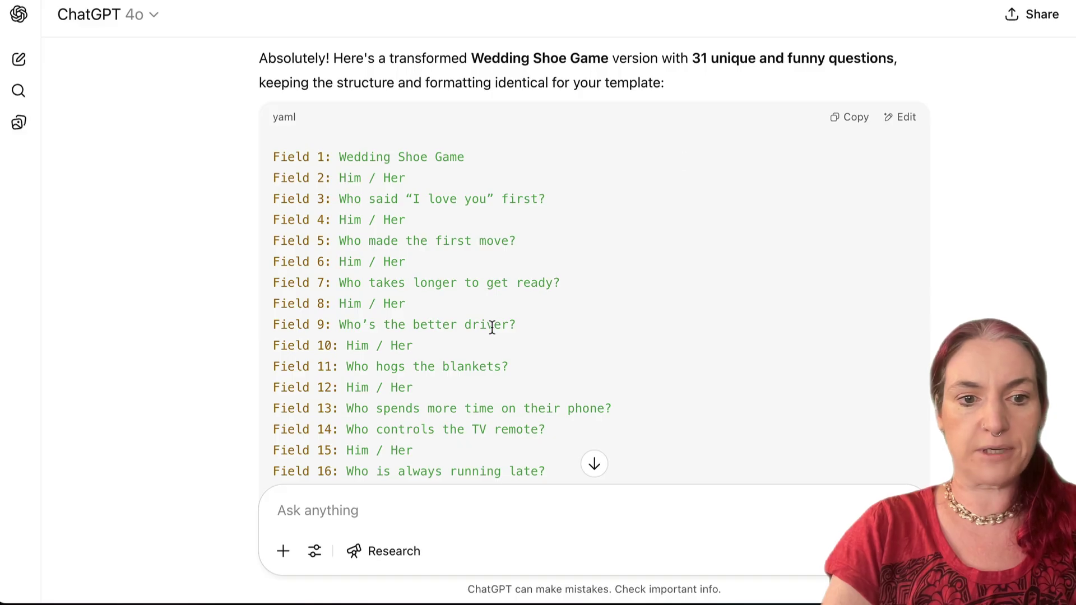
In the same ChatGPT conversation, send the request "now give me the baby shower version pls"
scroll(492, 327, down, 10)
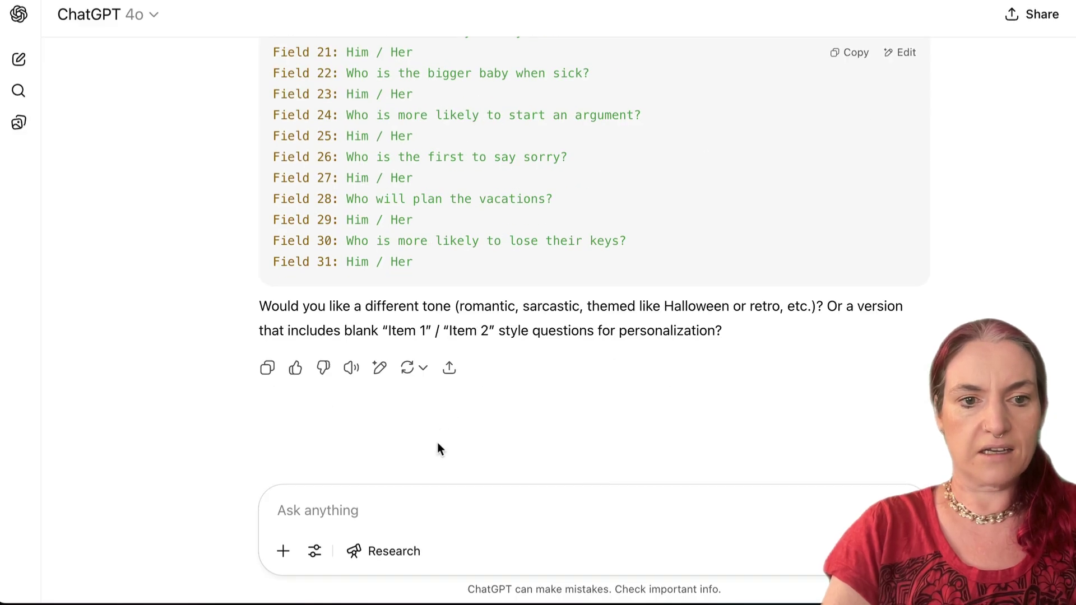
click(395, 515)
text(now )
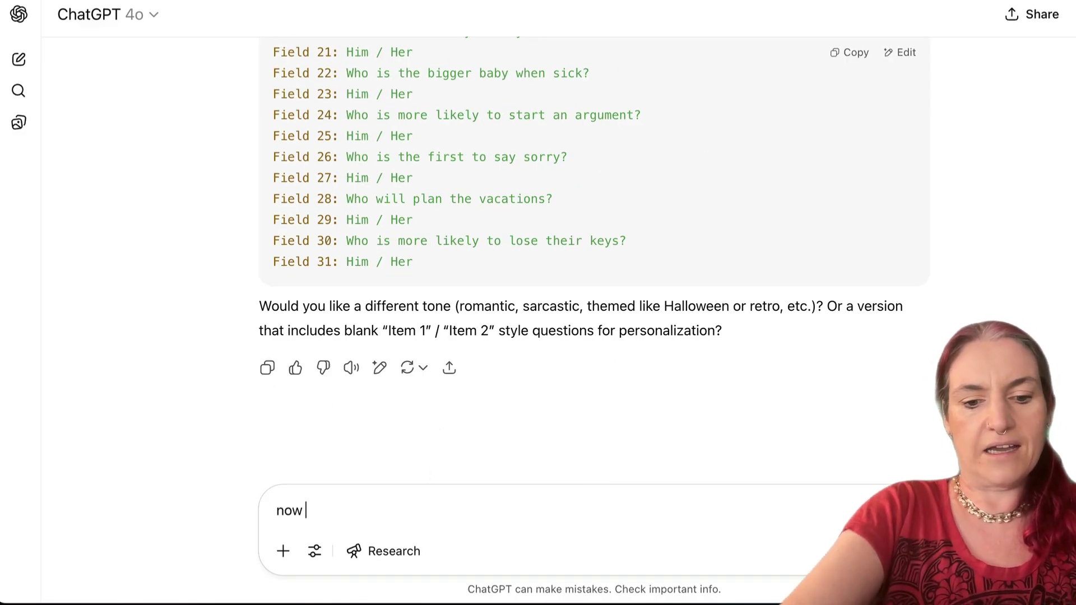
text(give me the baby)
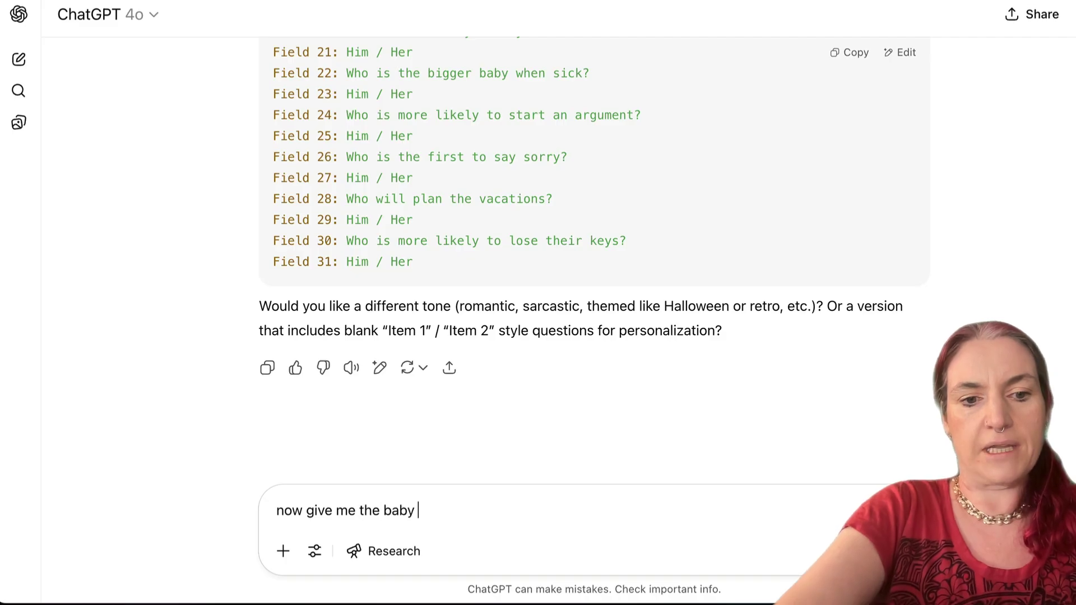
text( shower version pl)
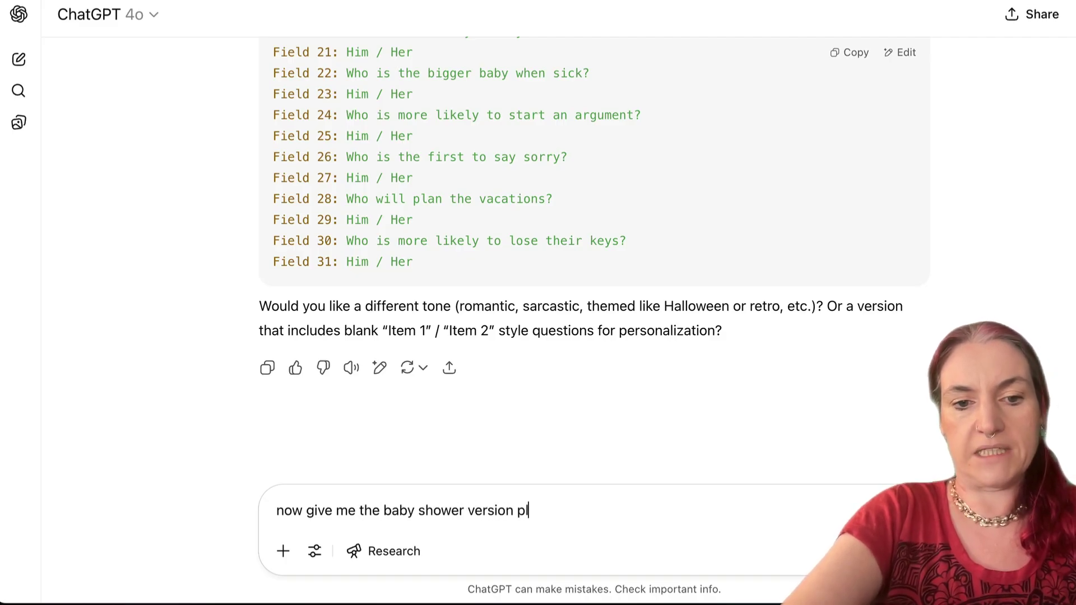
text(s)
key(Return)
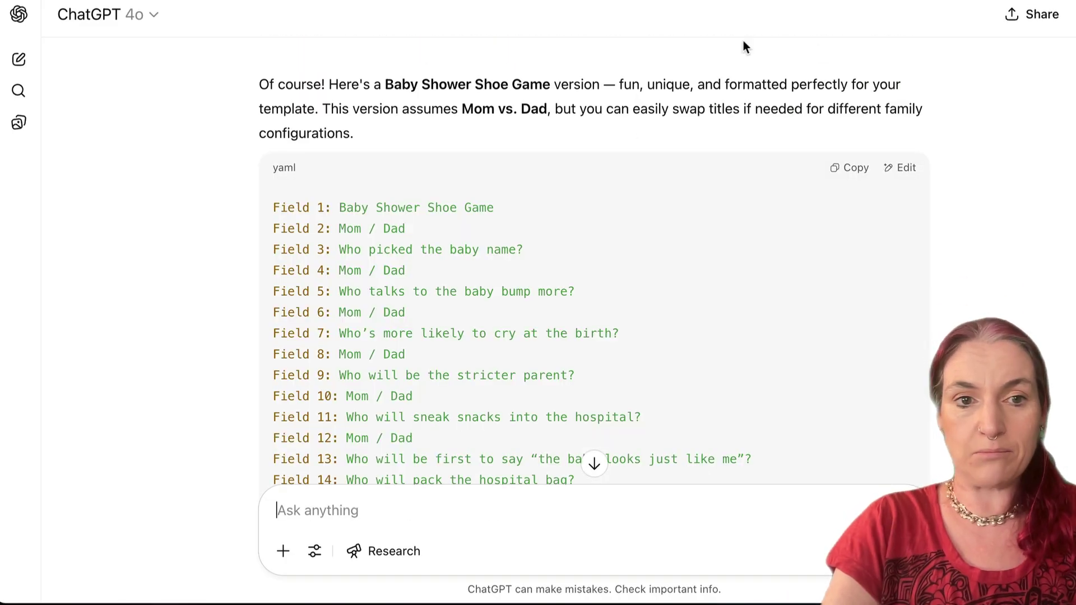
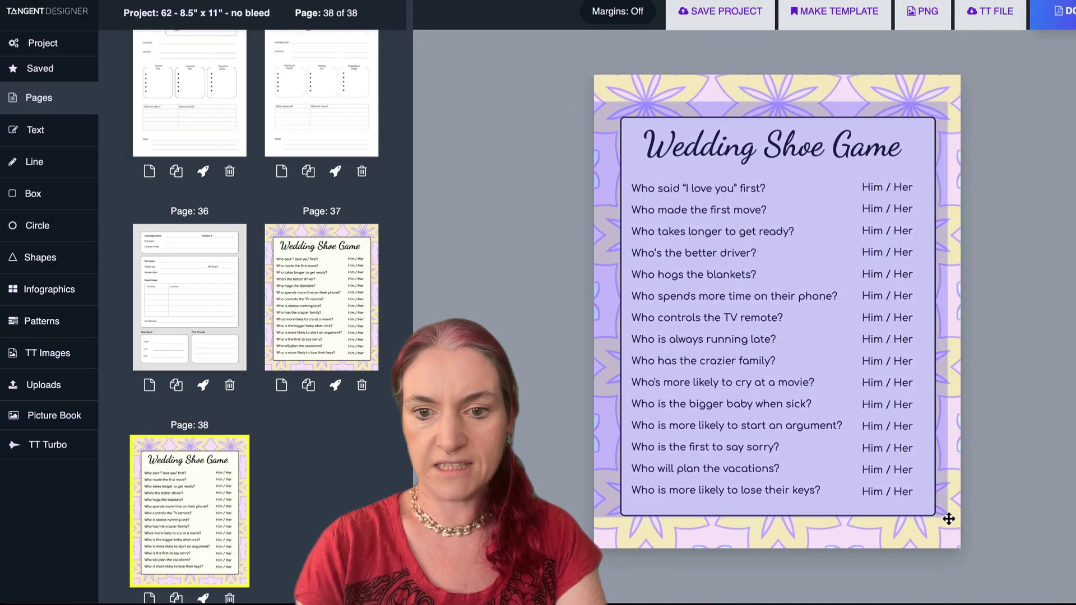
In Tangent Designer, select all text fields on page 38 and apply the copied baby shower field list as the niche
click(953, 516)
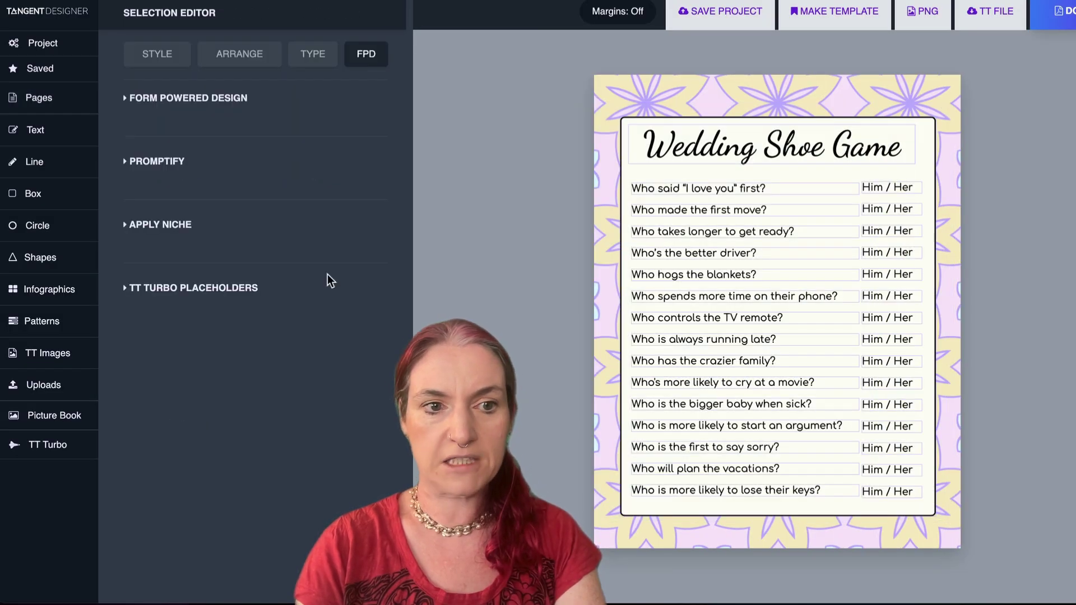
click(182, 227)
click(184, 308)
key(ctrl+v)
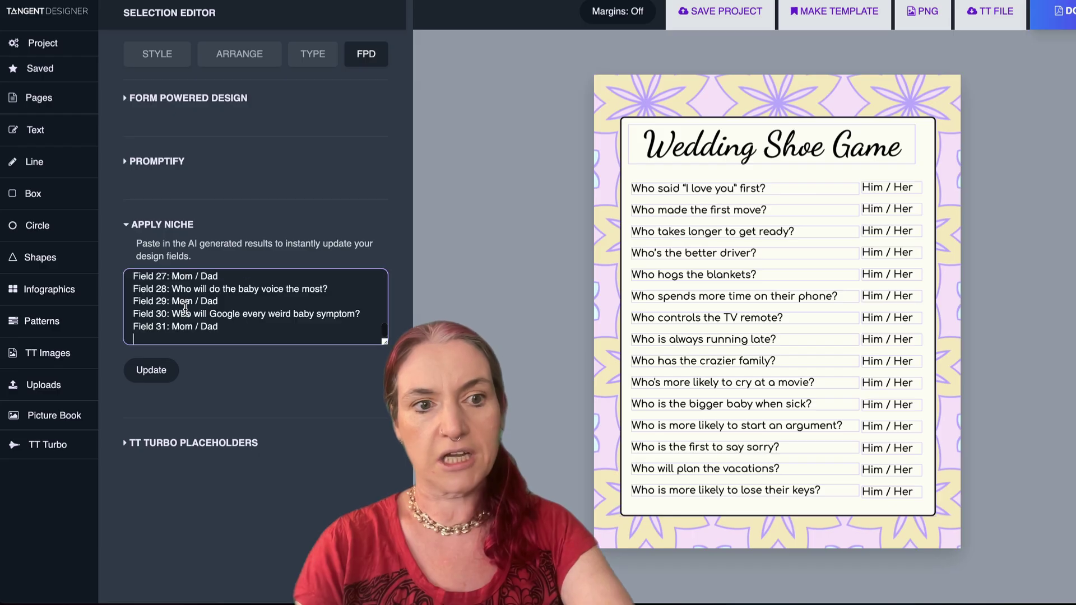
click(140, 371)
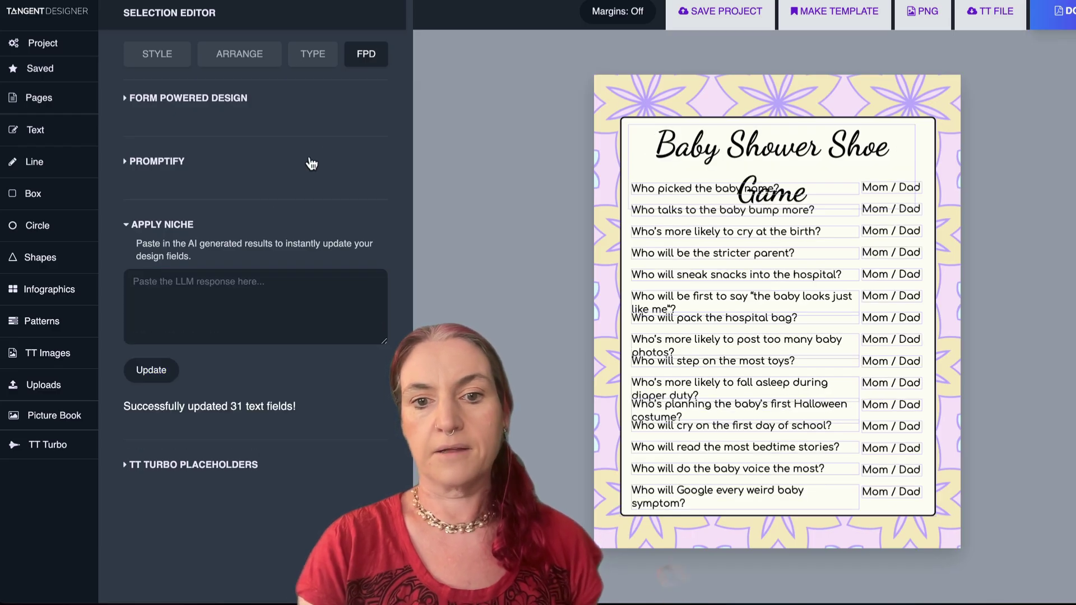
click(575, 171)
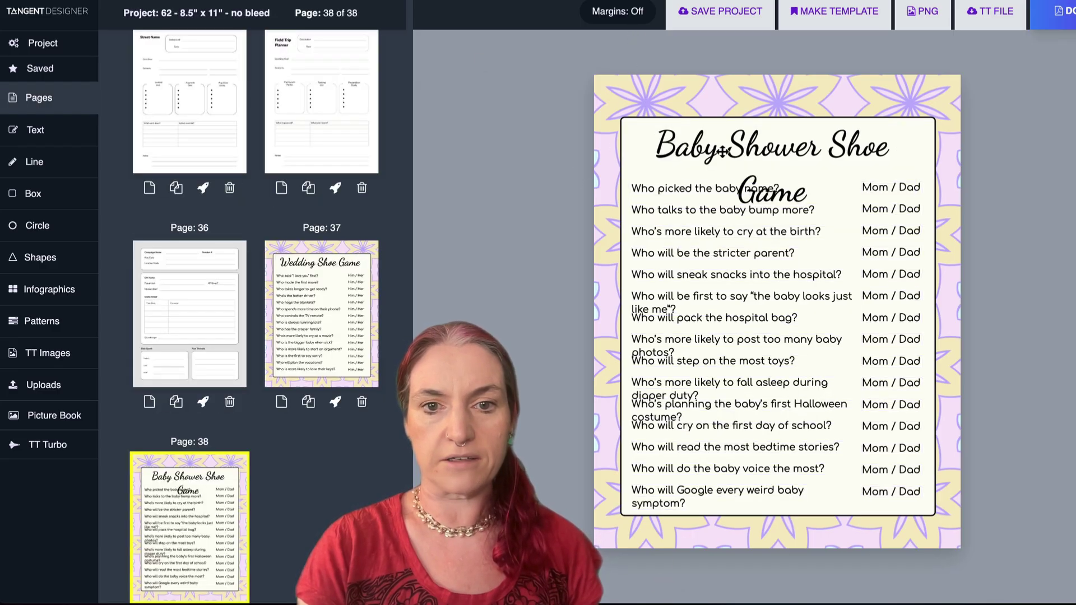
Reduce the "Baby Shower Shoe Game" title's text size to 40 so it fits on one line
click(721, 151)
scroll(283, 249, up, 2)
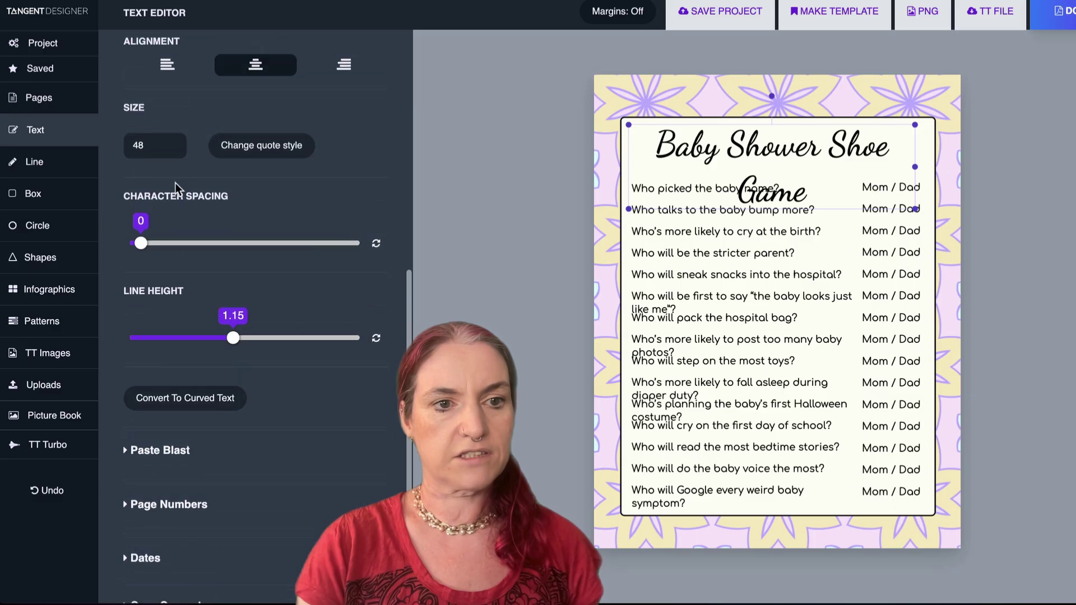
click(171, 149)
click(171, 149)
click(171, 149)
click(170, 149)
click(171, 149)
click(171, 149)
click(171, 149)
click(171, 149)
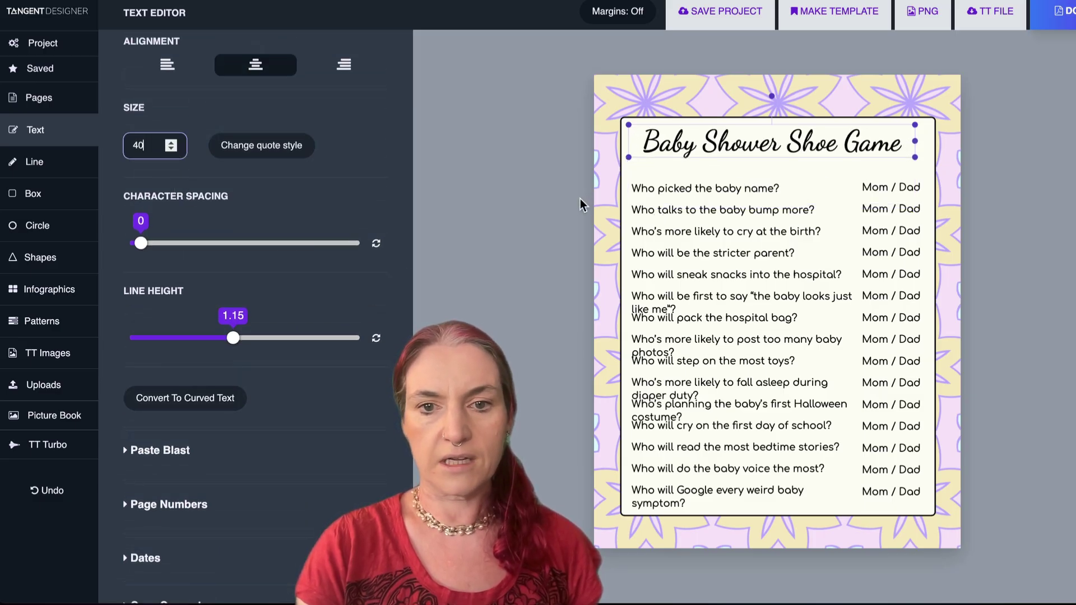
Widen all the baby shower question fields so each fits on one line, and set their text size to 12
drag(610, 313, 724, 508)
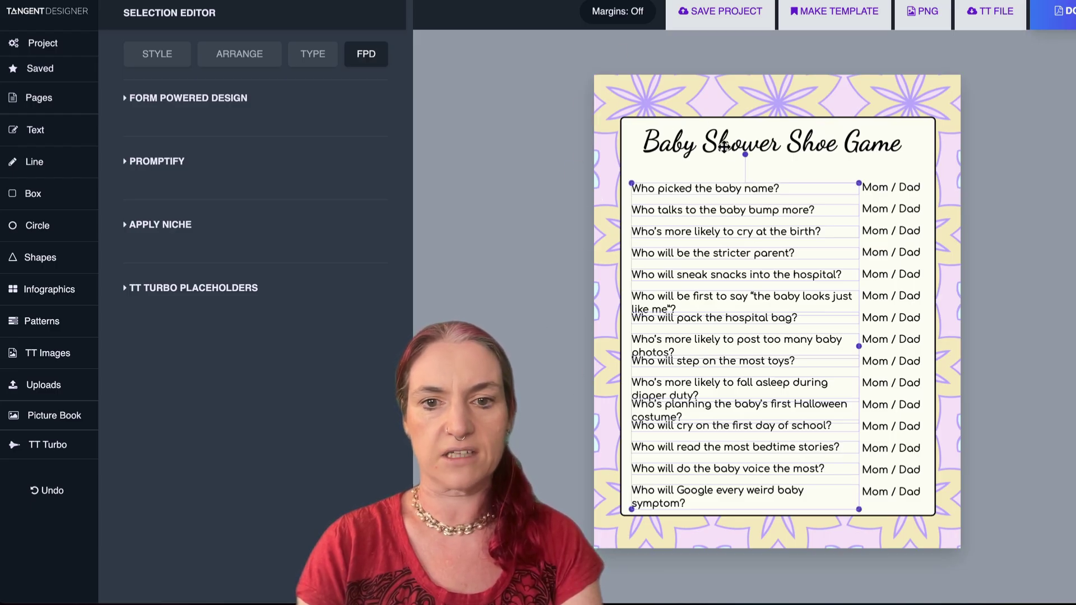
drag(861, 348, 909, 352)
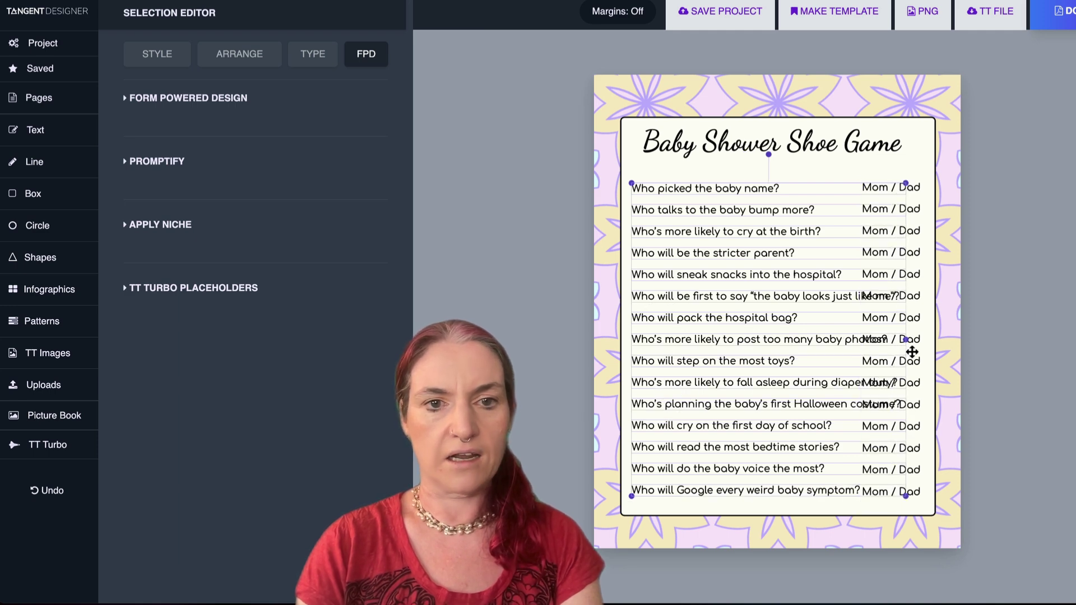
click(318, 53)
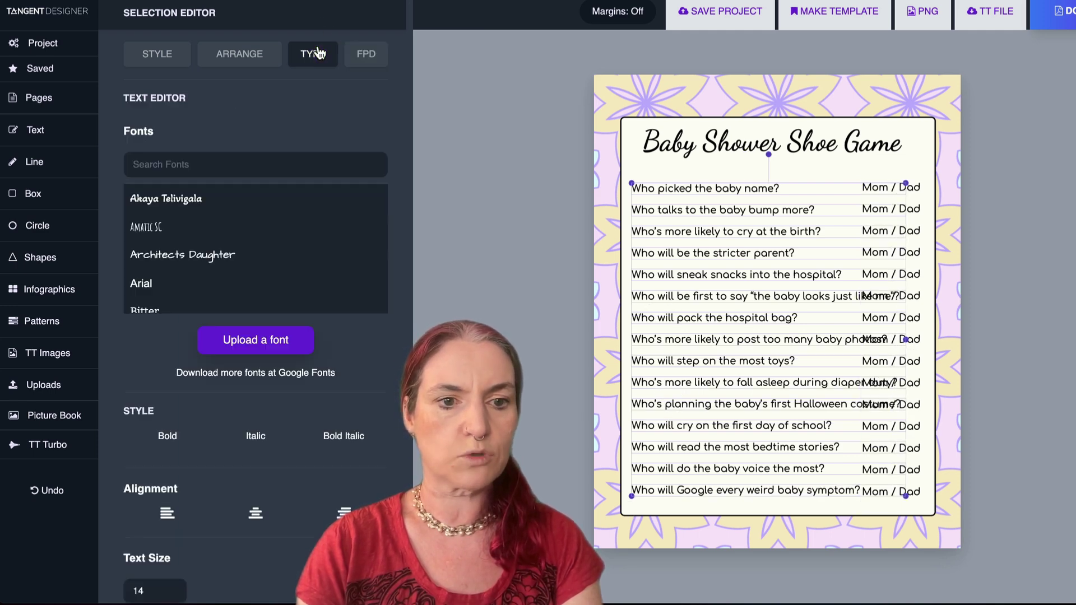
click(171, 595)
click(171, 595)
click(171, 595)
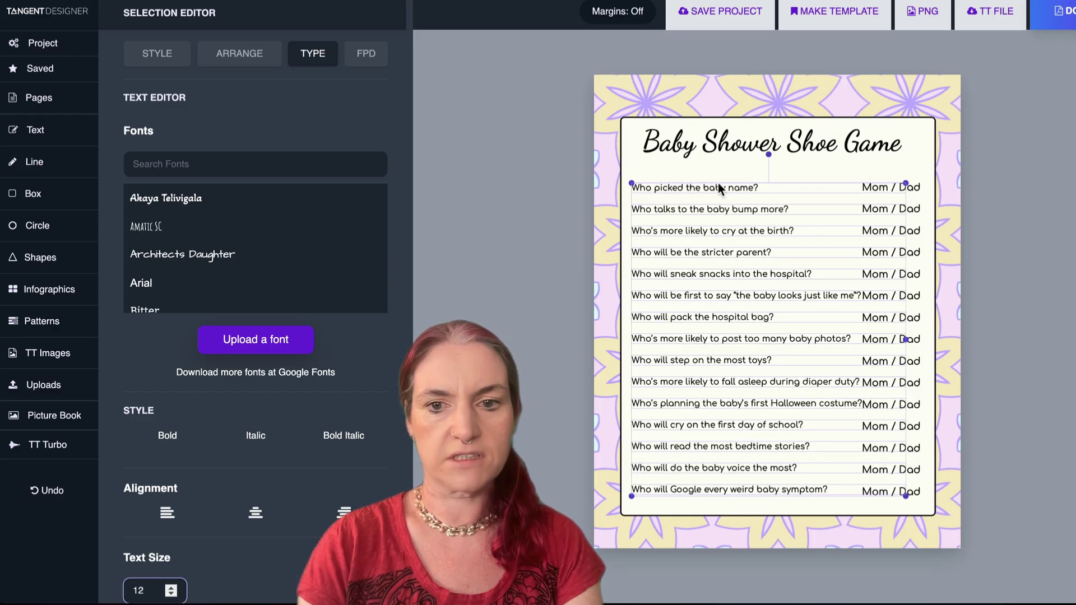
Set the whole "Mom / Dad" column to text size 12 and shift it slightly right, clear of the questions
click(1010, 484)
drag(1004, 509, 912, 180)
shift+click(953, 191)
shift+click(928, 169)
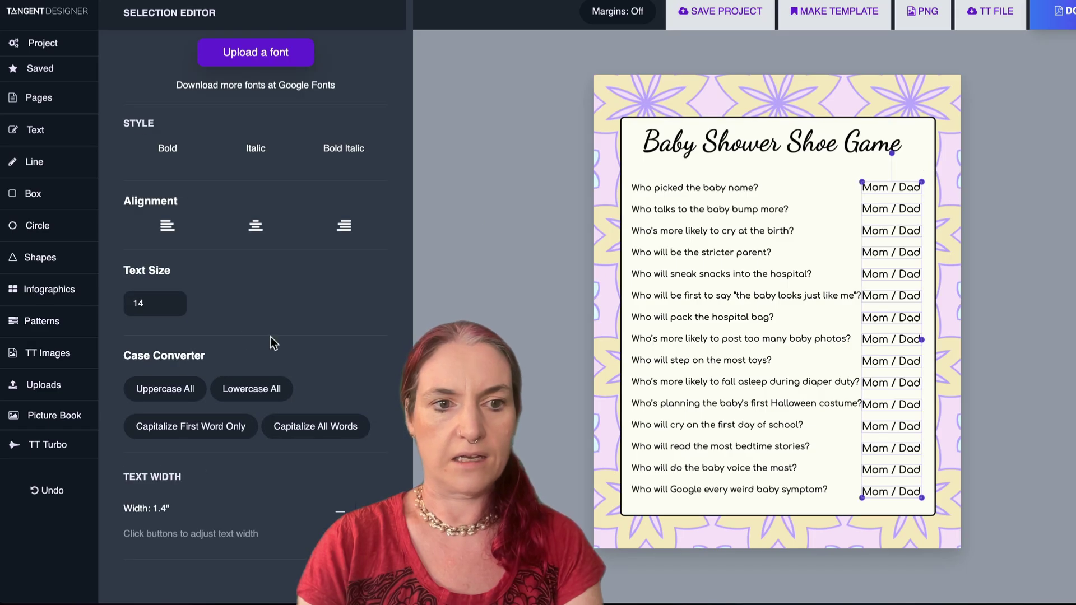
click(171, 307)
click(171, 308)
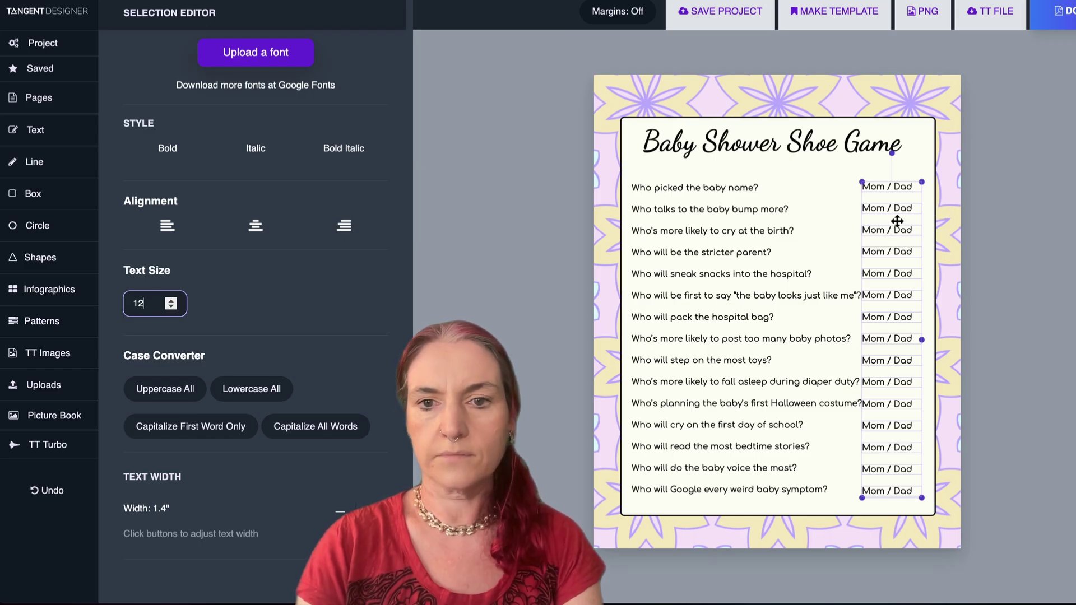
drag(901, 189, 913, 188)
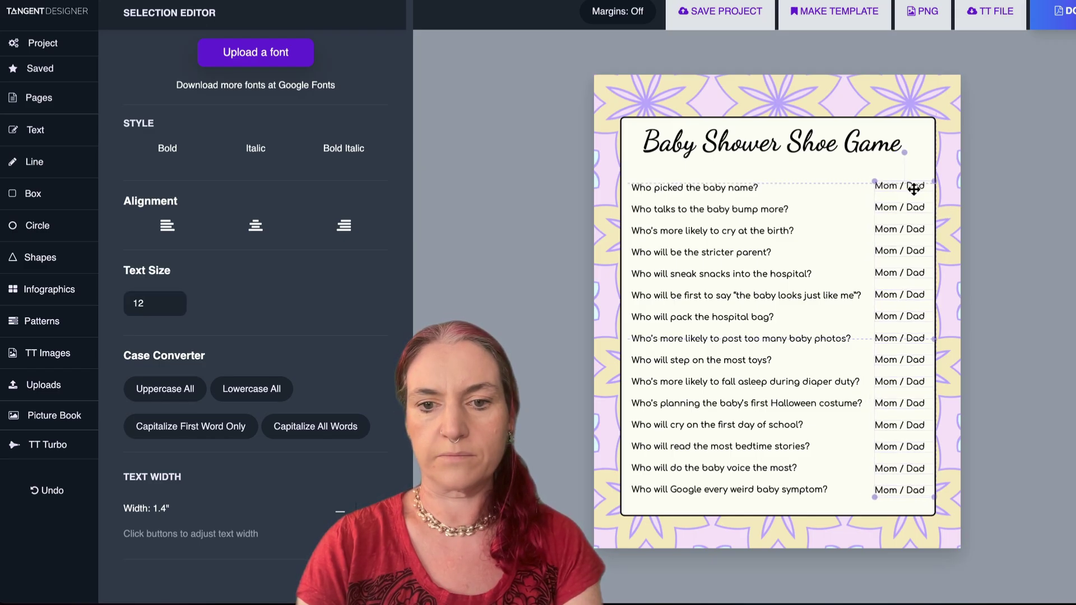
click(550, 288)
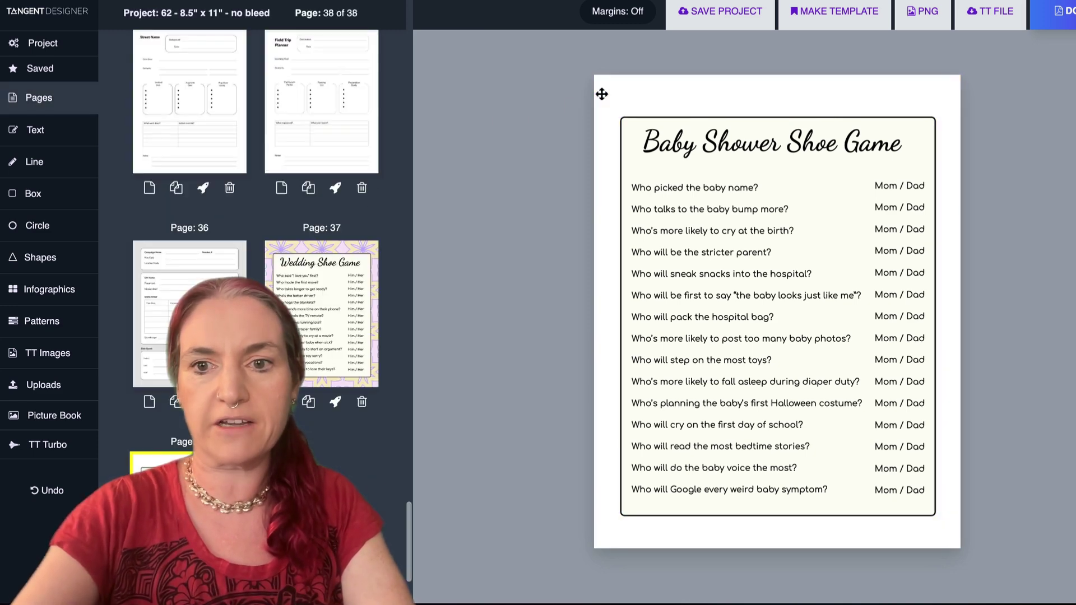
Delete the purple and yellow background pattern, then switch to Midjourney and download the upscaled pink and blue clouds image
key(Delete)
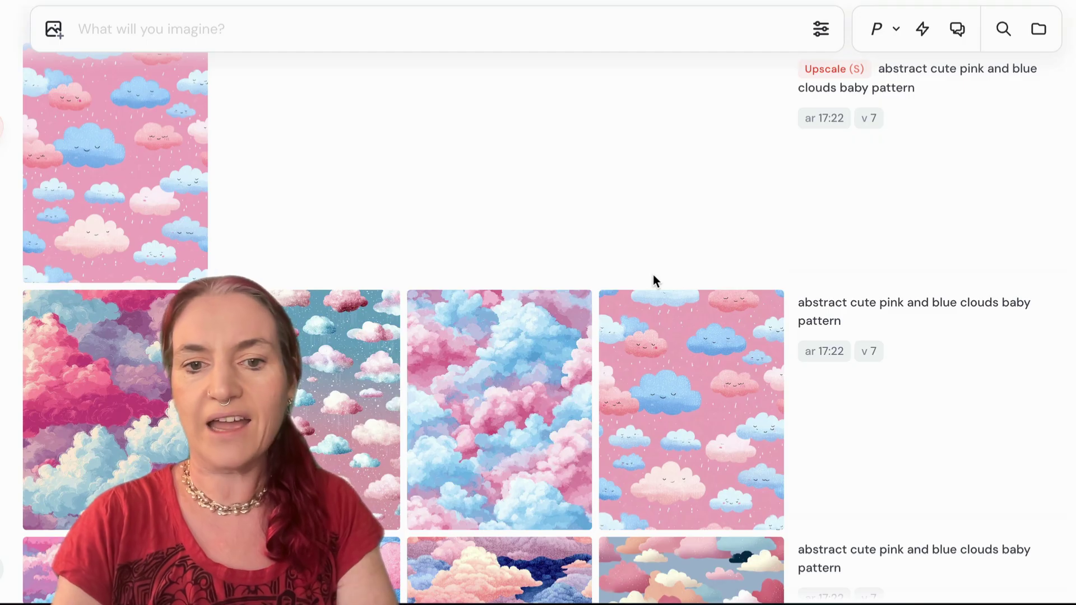
mouse_move(679, 359)
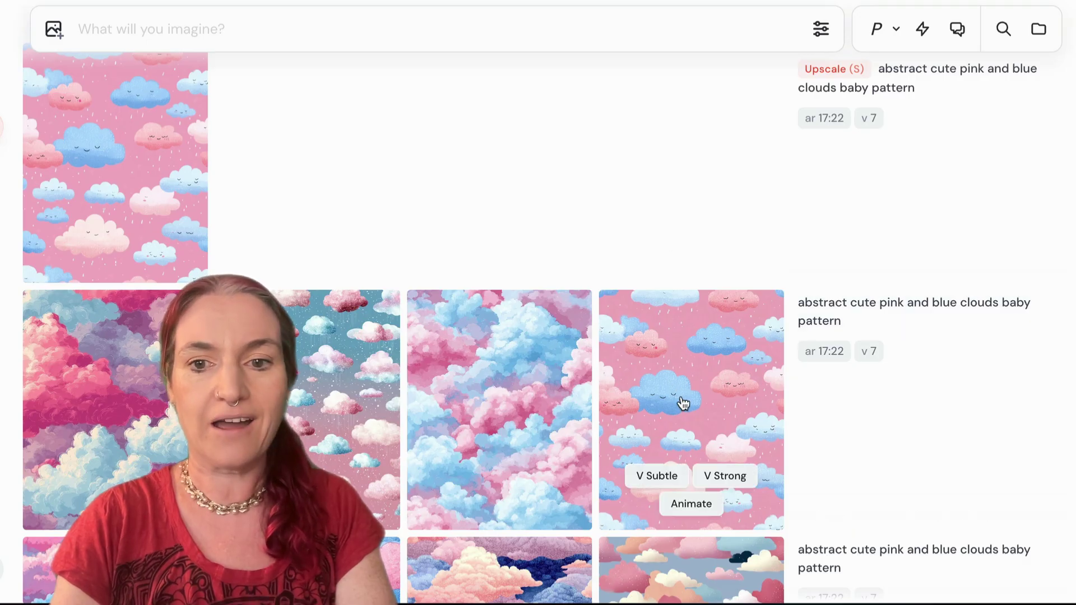
click(137, 134)
click(943, 88)
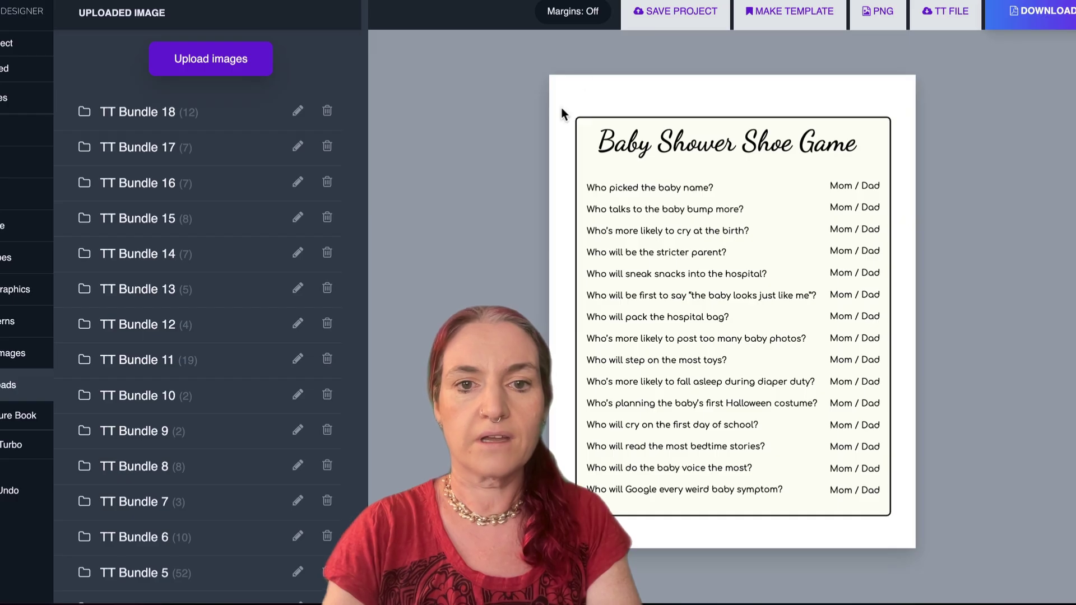
Upload the clouds image to the Baby Shower page in Tangent Designer, make it full width, centre it on the canvas and send it to the back
click(205, 61)
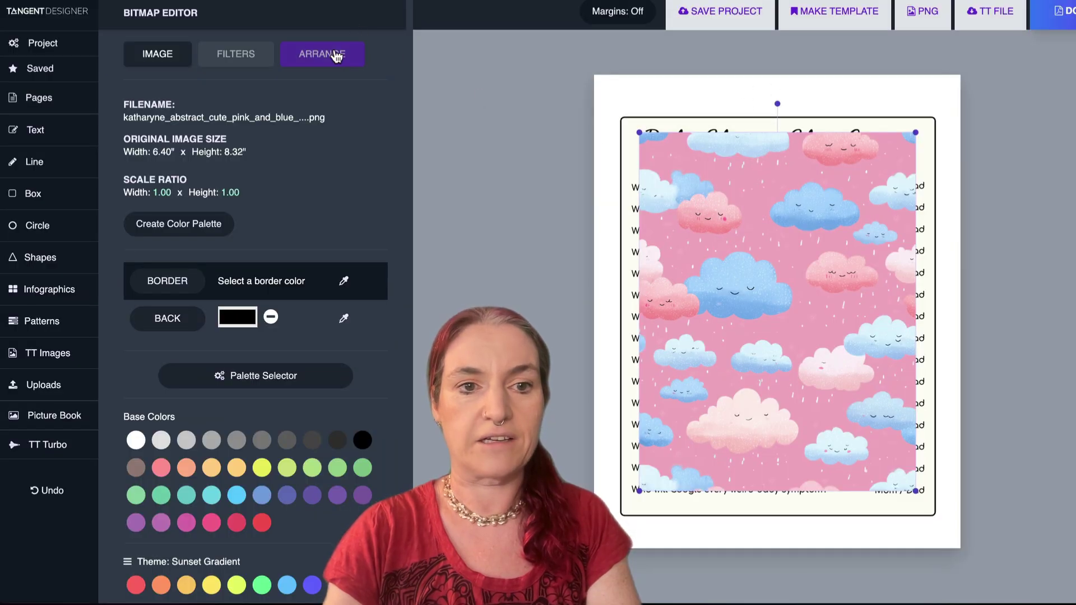
click(335, 55)
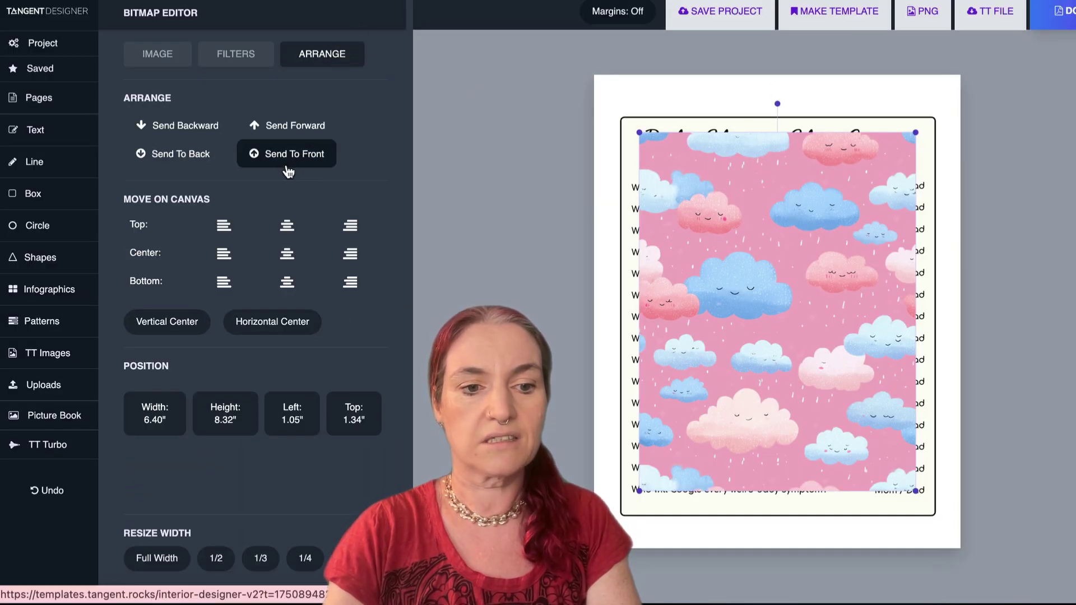
click(175, 553)
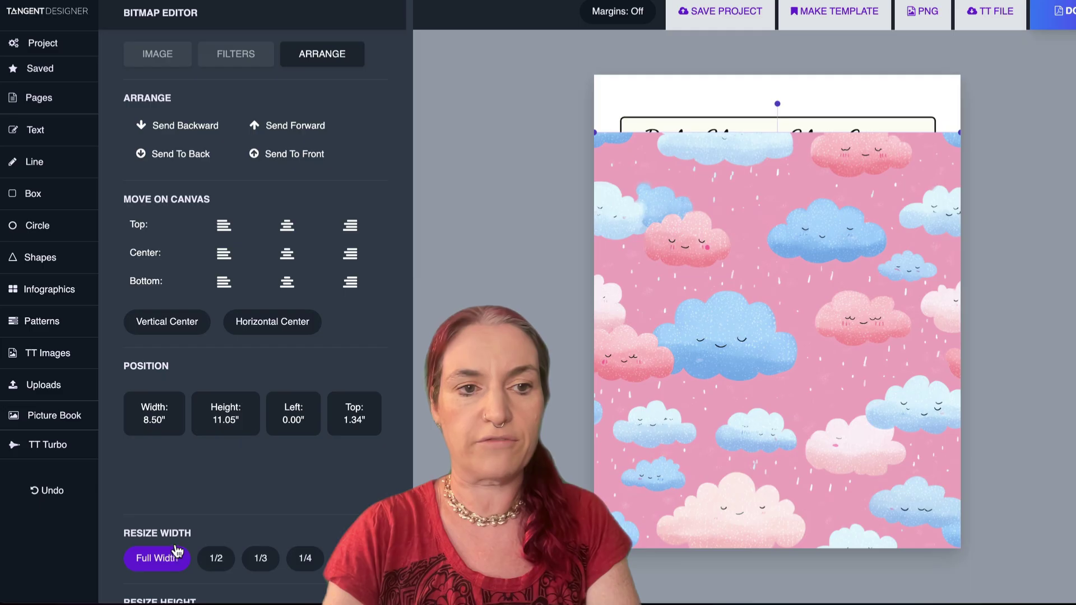
click(289, 254)
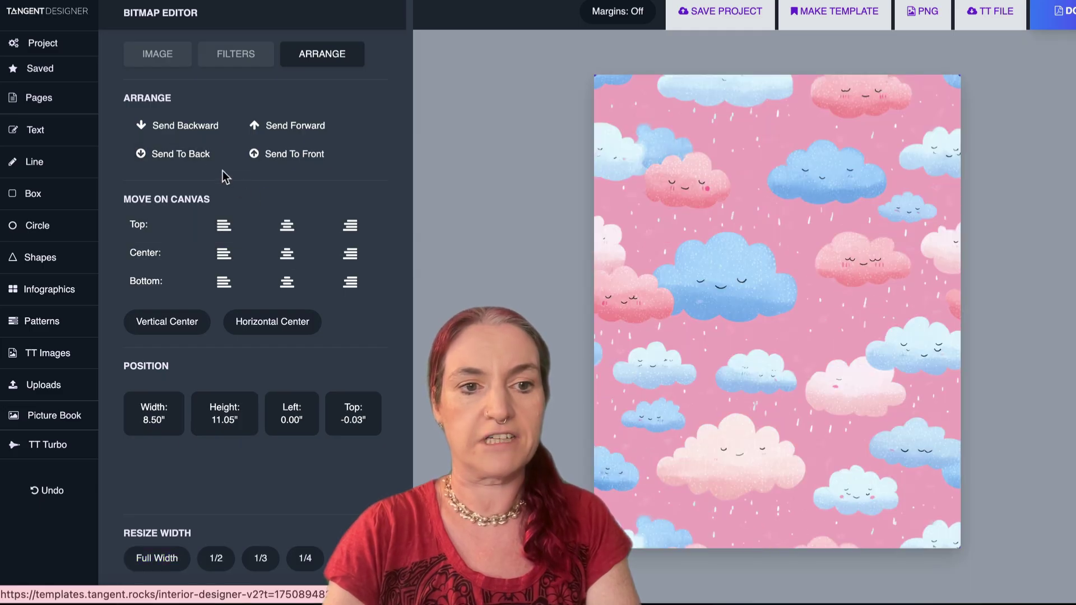
click(205, 164)
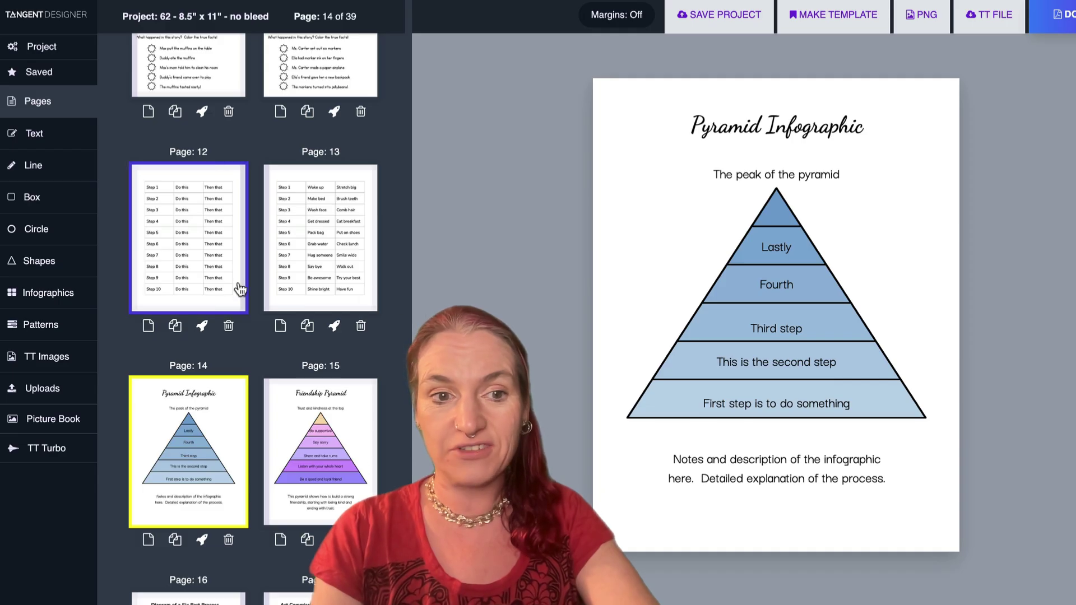
Add one blank page at the end of the project
scroll(235, 288, down, 20)
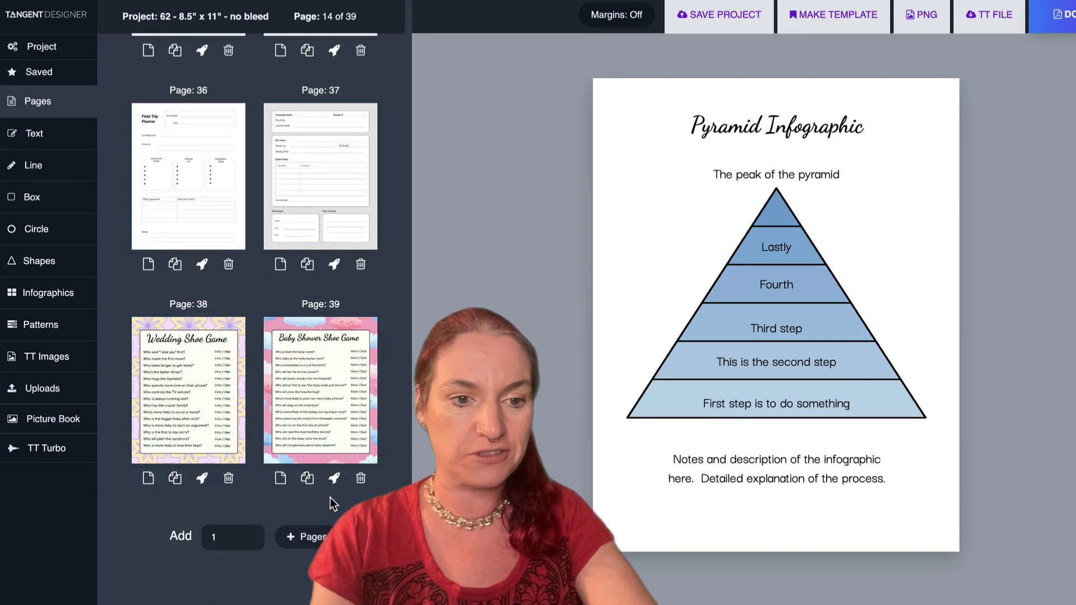
click(300, 539)
click(364, 143)
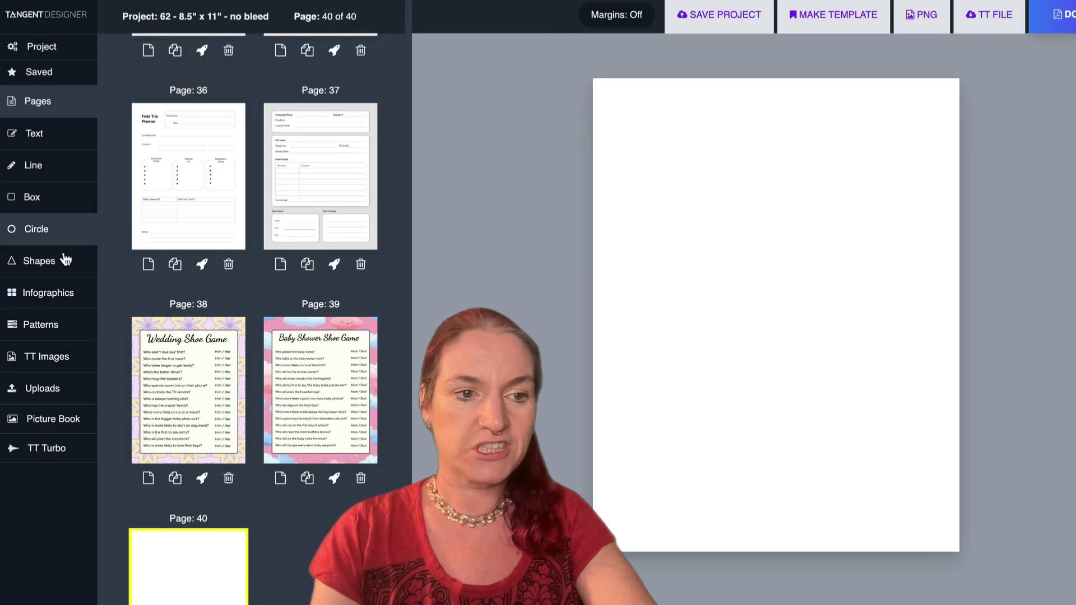
Insert the seven-hexagon honeycomb infographic on blank page 40 and enlarge it to nearly the full page width
click(56, 303)
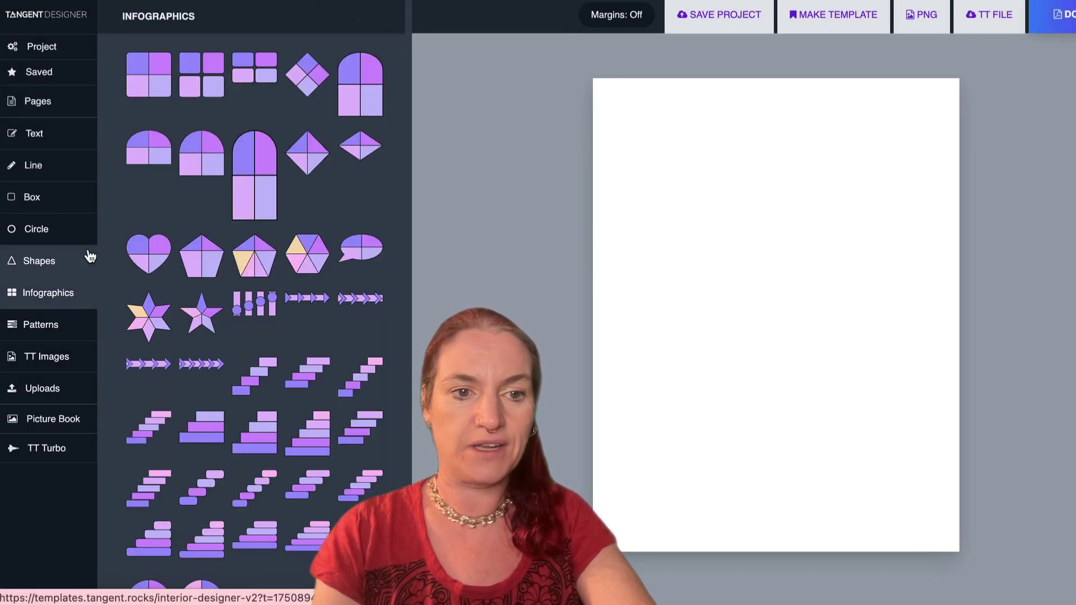
scroll(251, 153, down, 15)
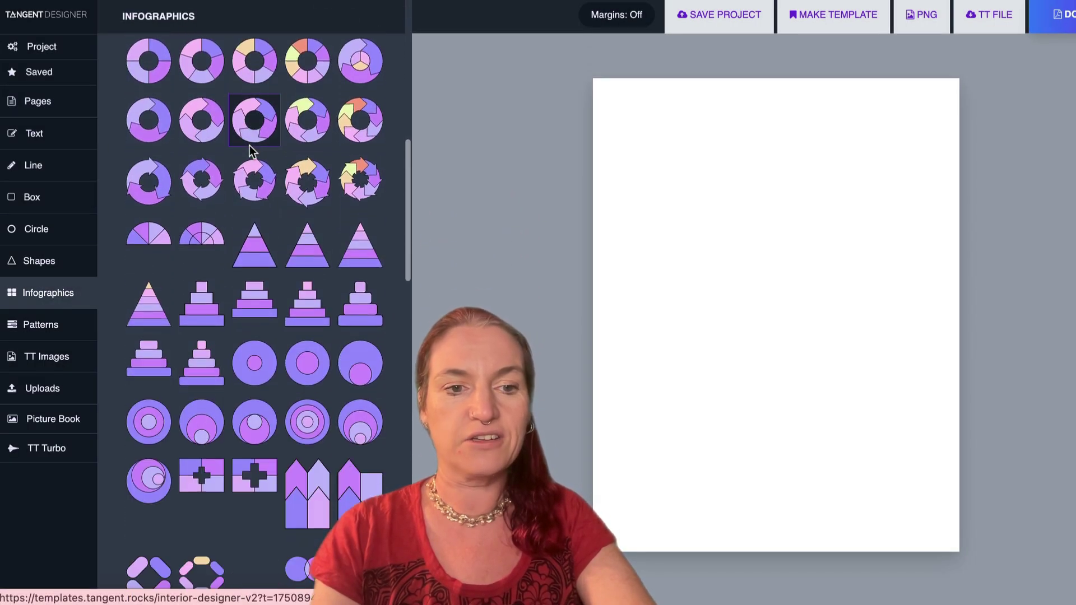
scroll(251, 151, down, 9)
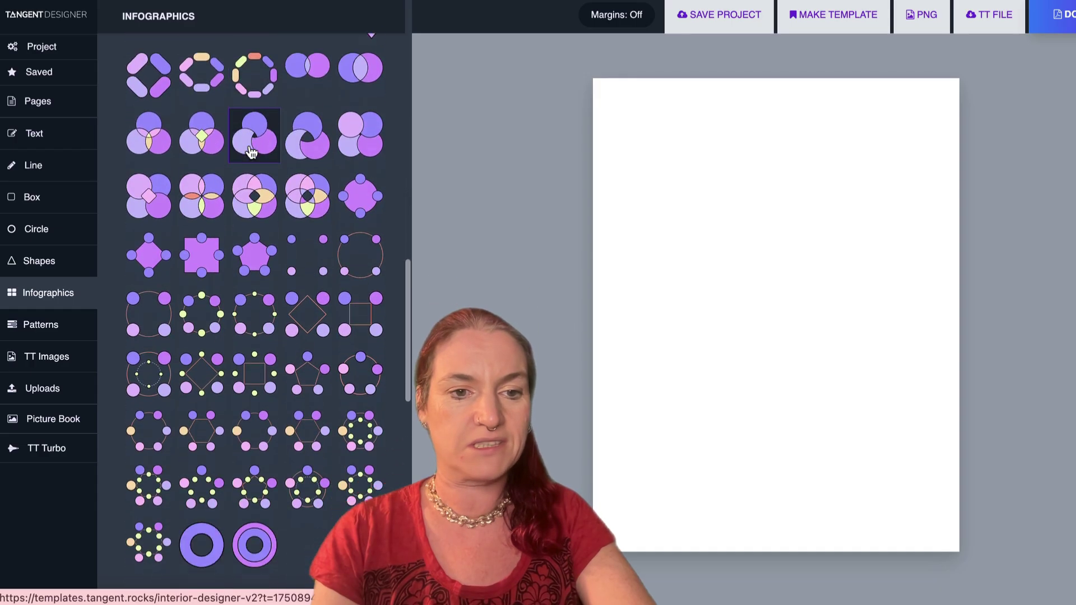
scroll(251, 152, down, 8)
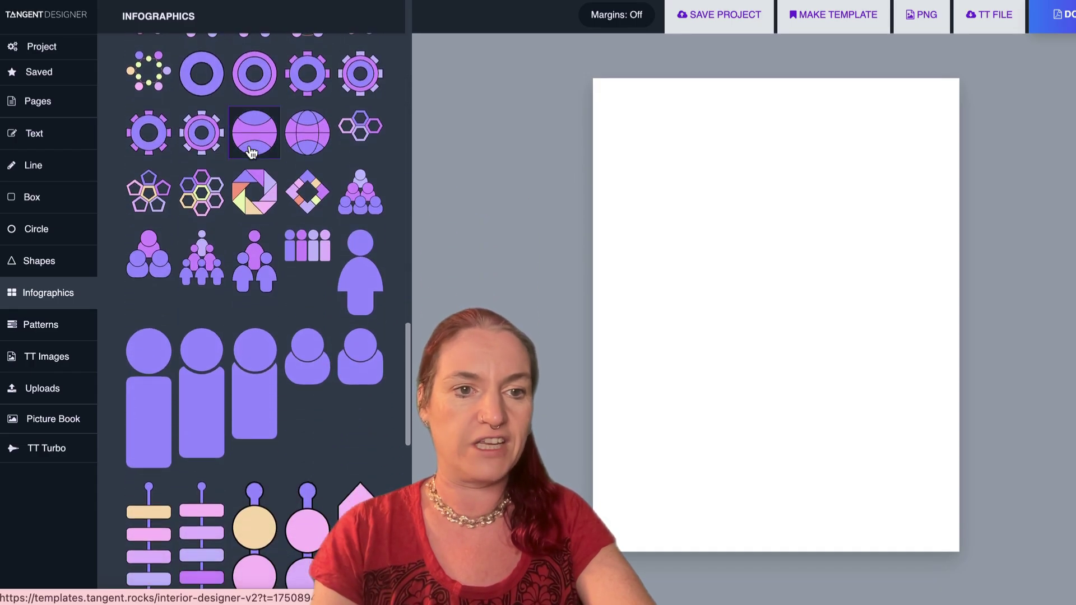
click(203, 209)
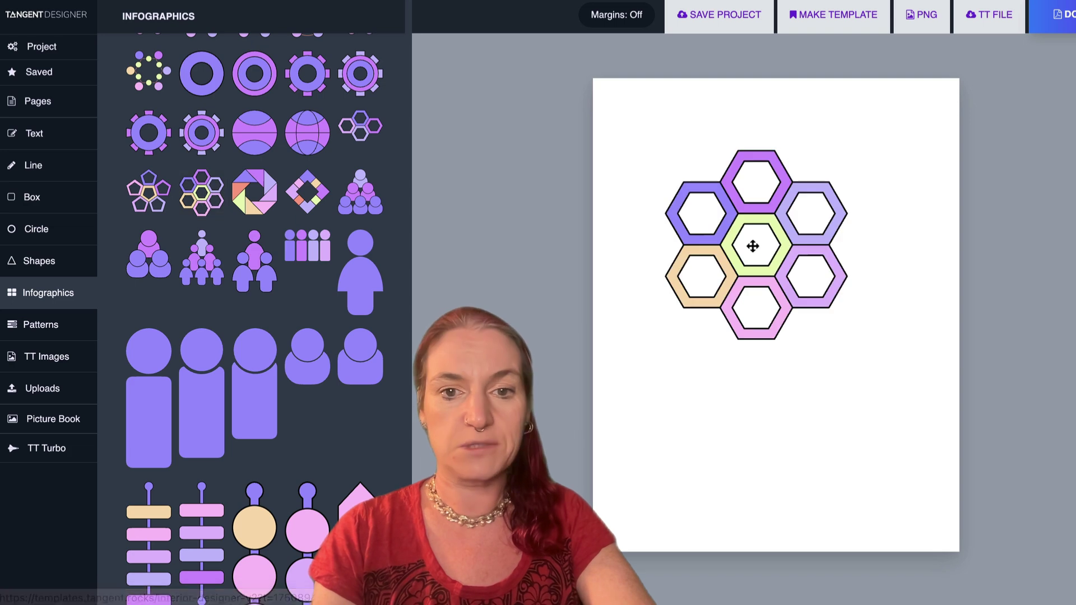
click(753, 246)
drag(848, 340, 910, 472)
drag(661, 147, 605, 88)
Preview the Pinks and Rainbow themes on the hexagon infographic, then recolour it with the Rose Gold theme
click(246, 114)
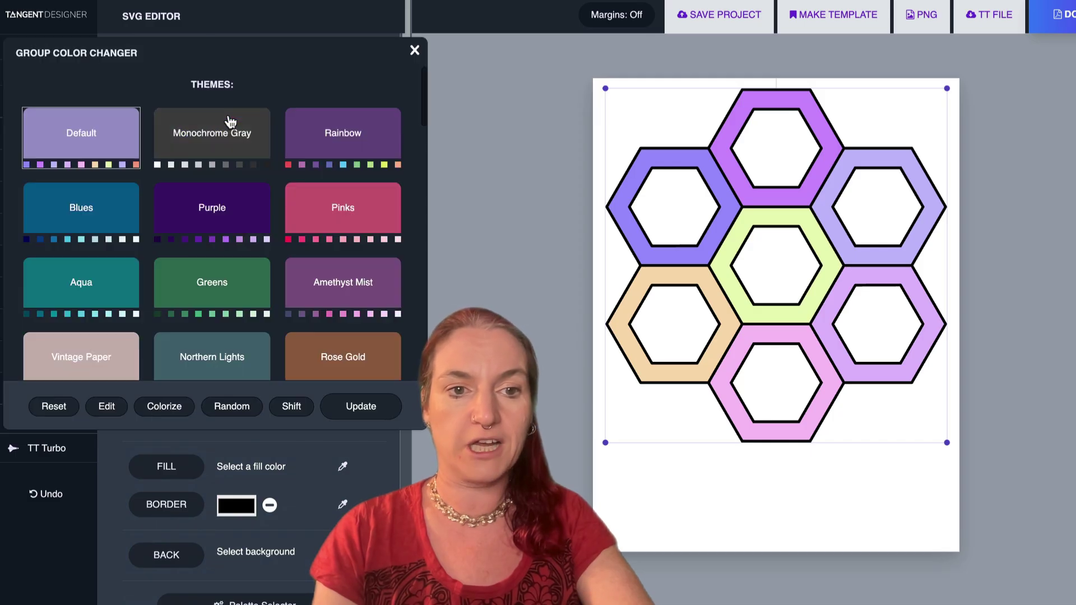
click(354, 221)
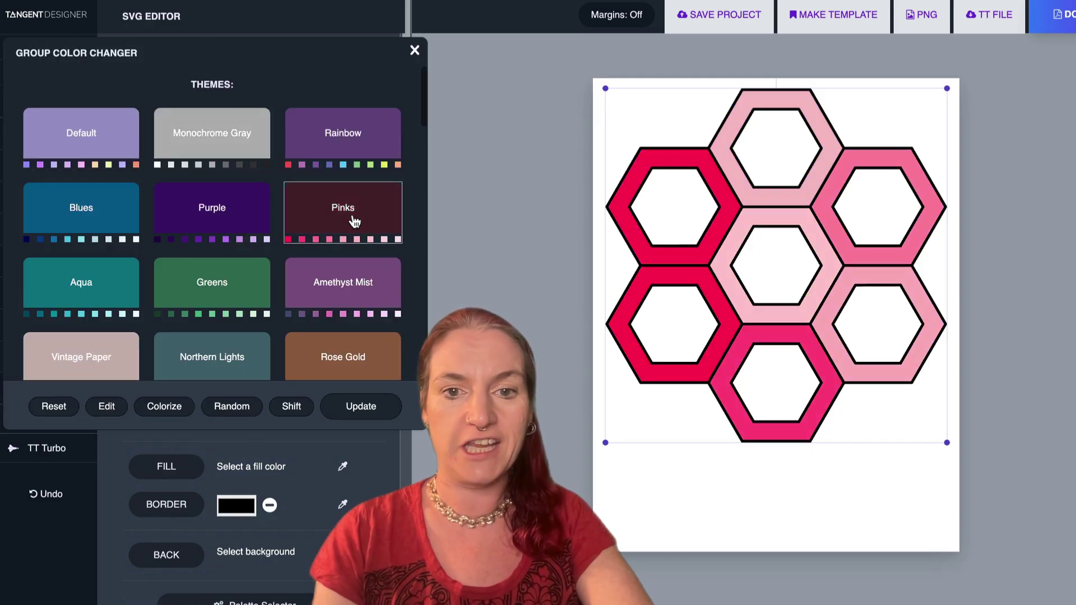
click(348, 149)
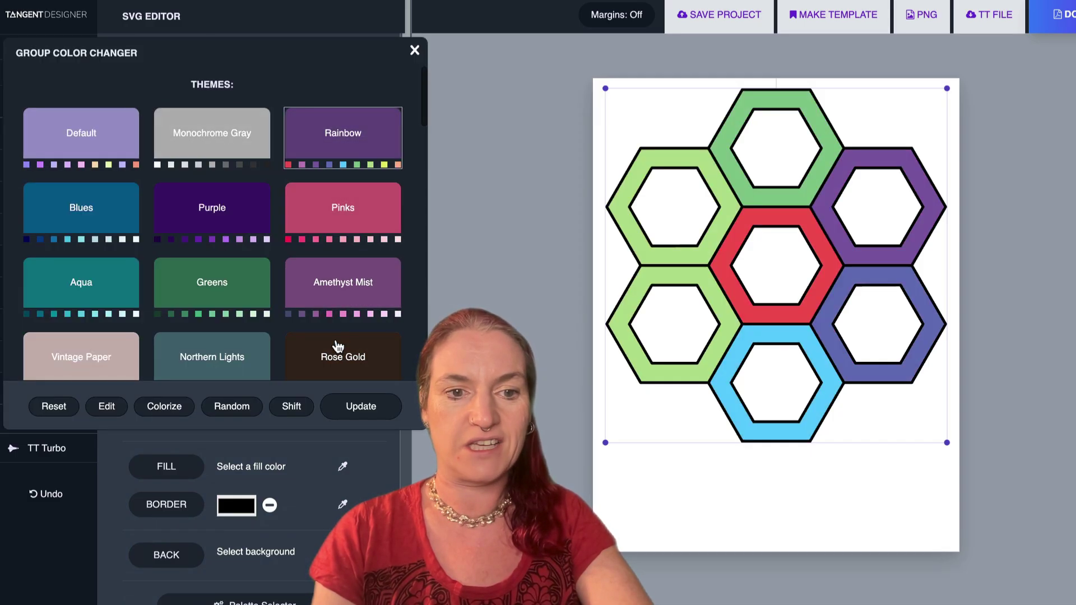
click(358, 352)
click(166, 408)
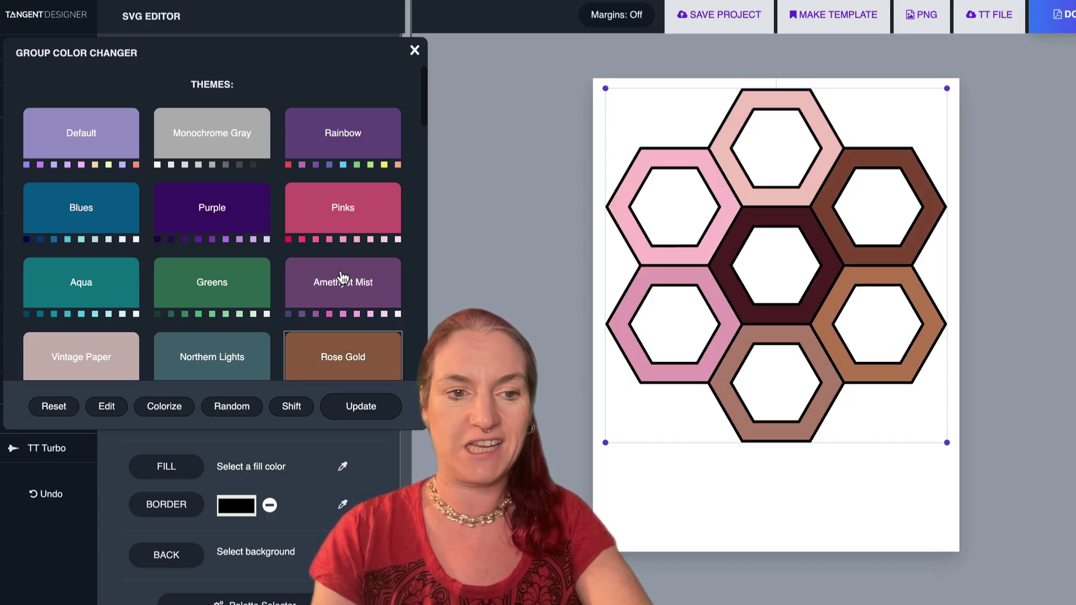
scroll(72, 257, down, 3)
click(794, 579)
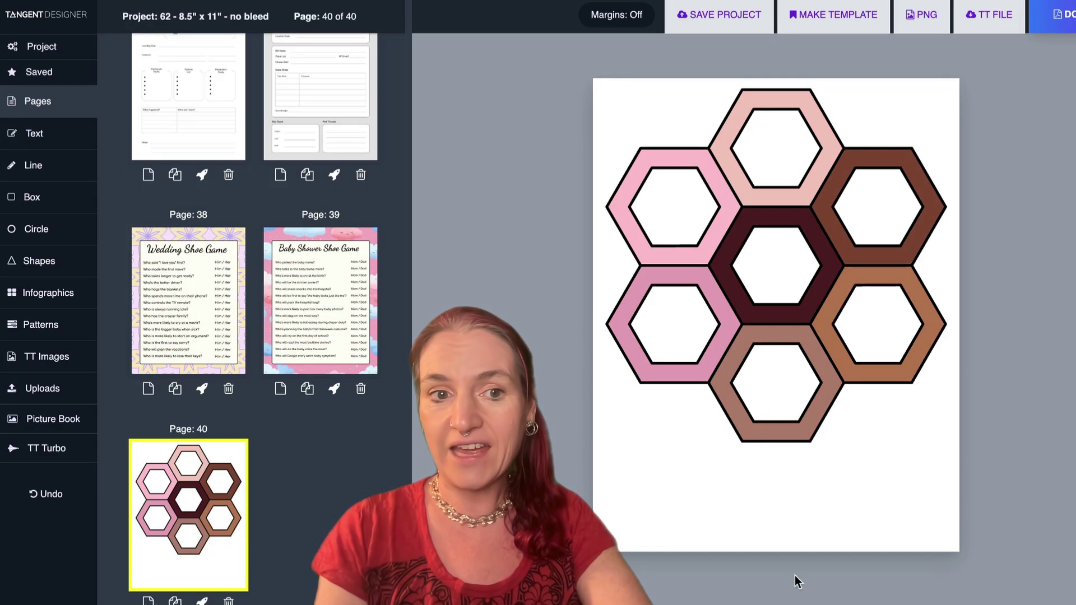
Use Paste Blast to add seven "Text" lines and one "Notes" line to page 40 as separate text elements
click(27, 135)
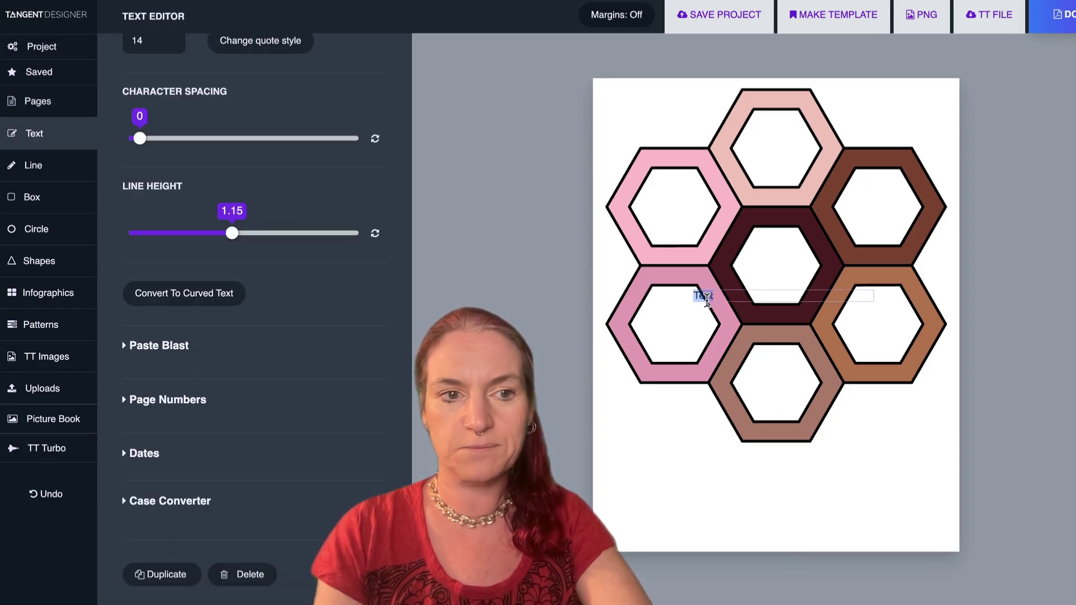
click(147, 350)
click(203, 246)
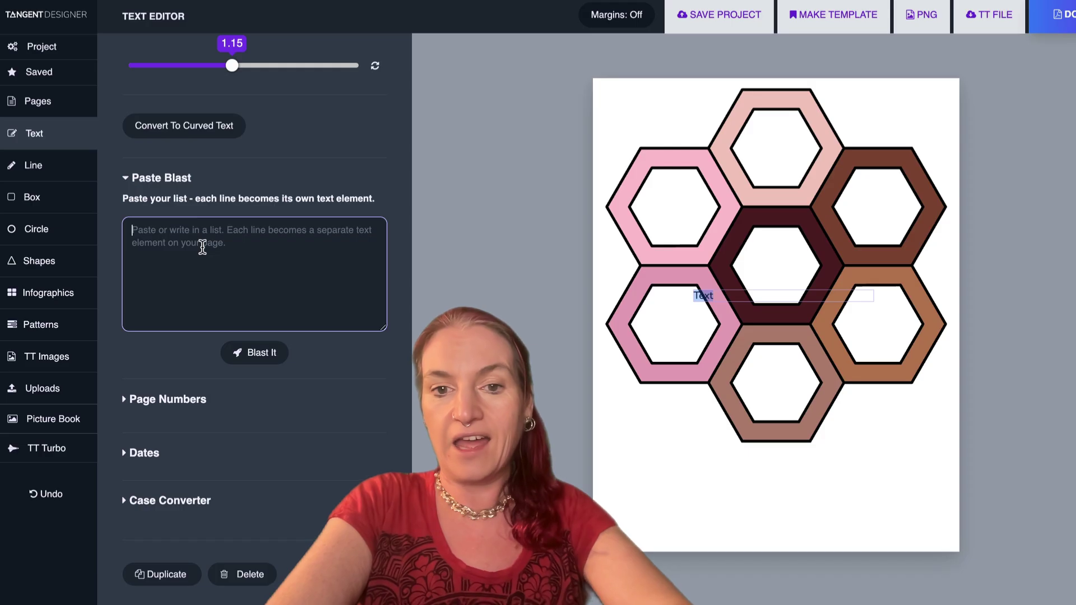
text(Text)
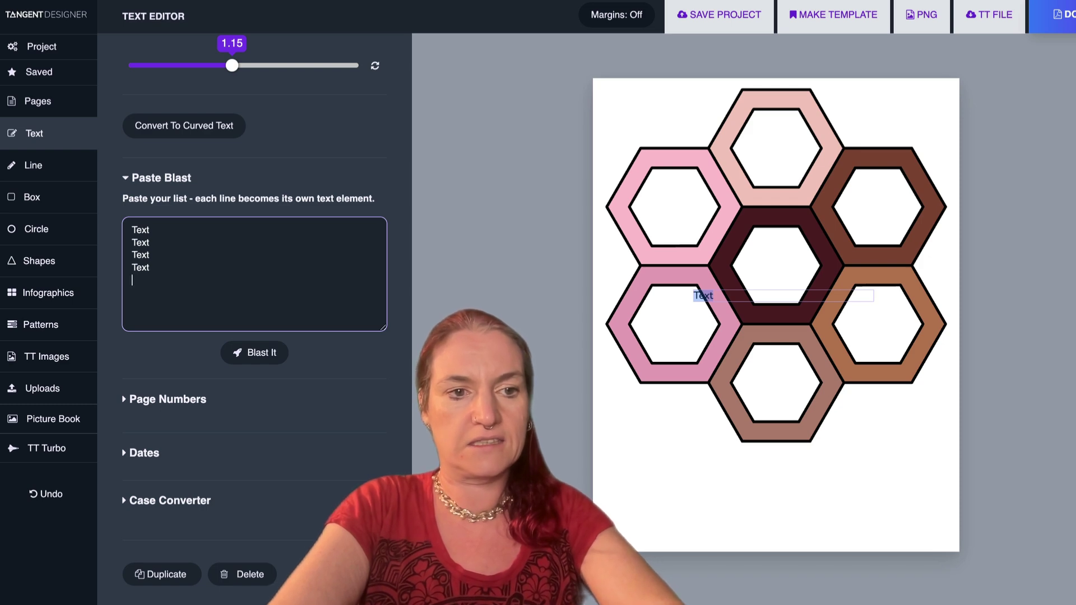
key(shift+Up)
key(shift+Up)
key(shift+Up)
key(ctrl+c)
key(Down)
key(ctrl+v)
text(Notes)
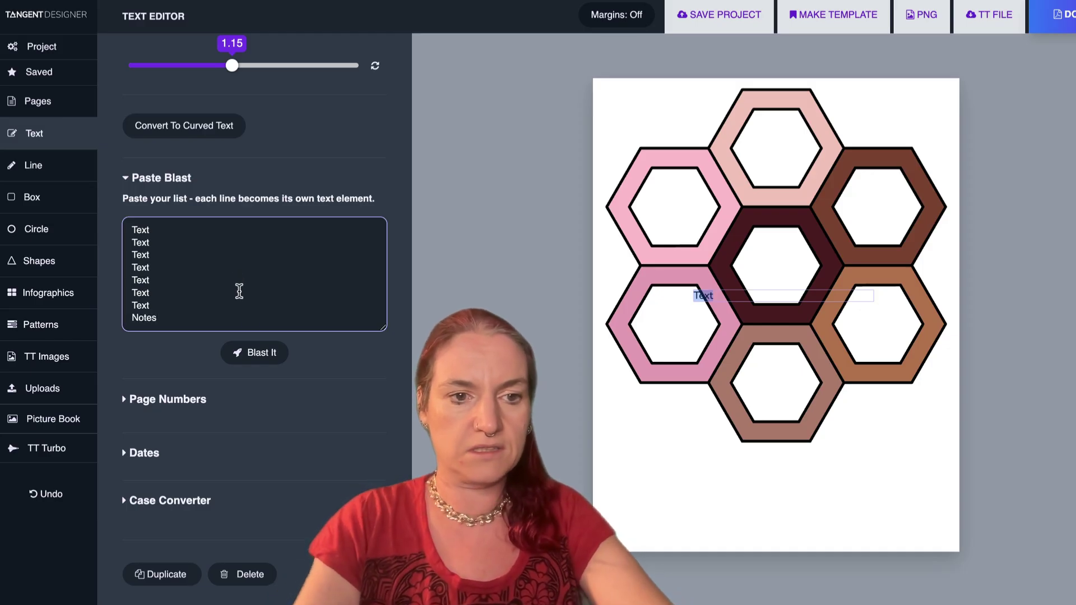
click(255, 353)
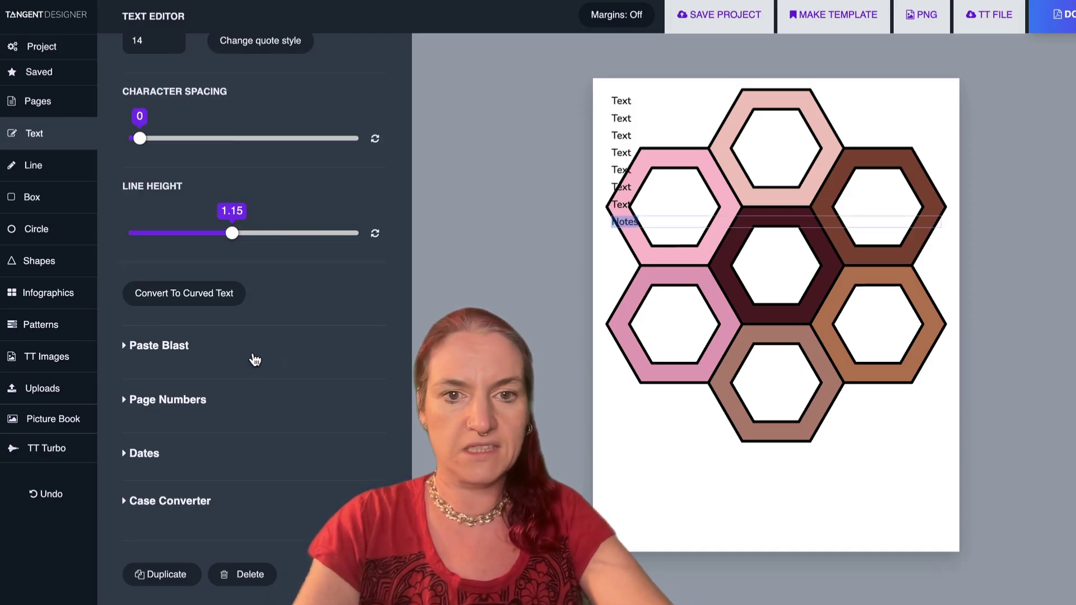
Move the "Notes" text into the empty space below the hexagon infographic
click(616, 246)
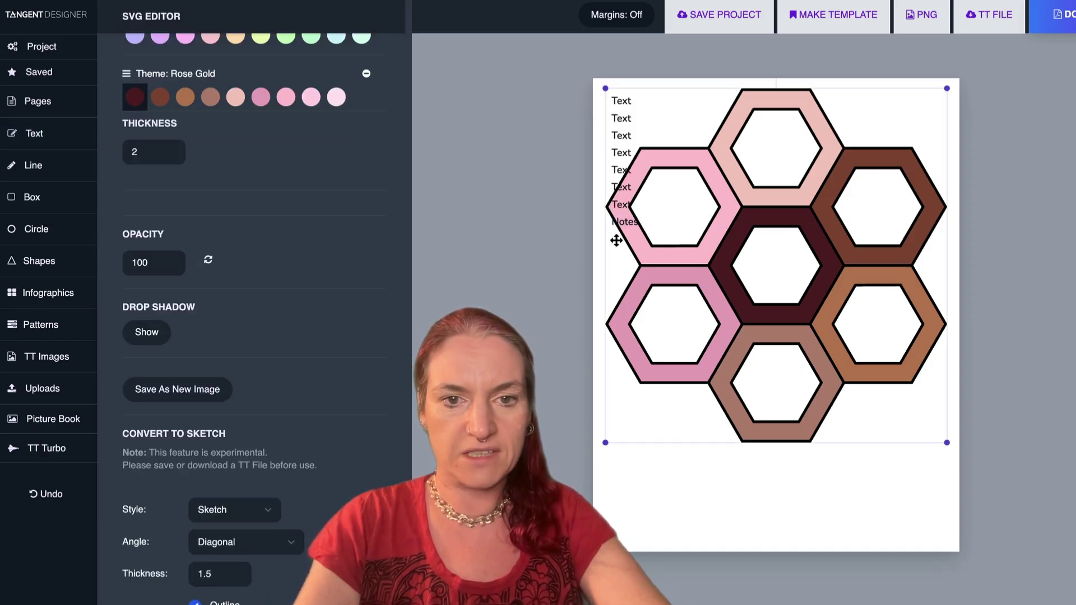
click(634, 222)
drag(634, 221, 630, 473)
Position the seven "Text" labels so that each hexagon of the infographic holds one label in its white centre
click(595, 100)
drag(595, 100, 626, 213)
shift+click(637, 243)
drag(941, 155, 633, 142)
click(595, 122)
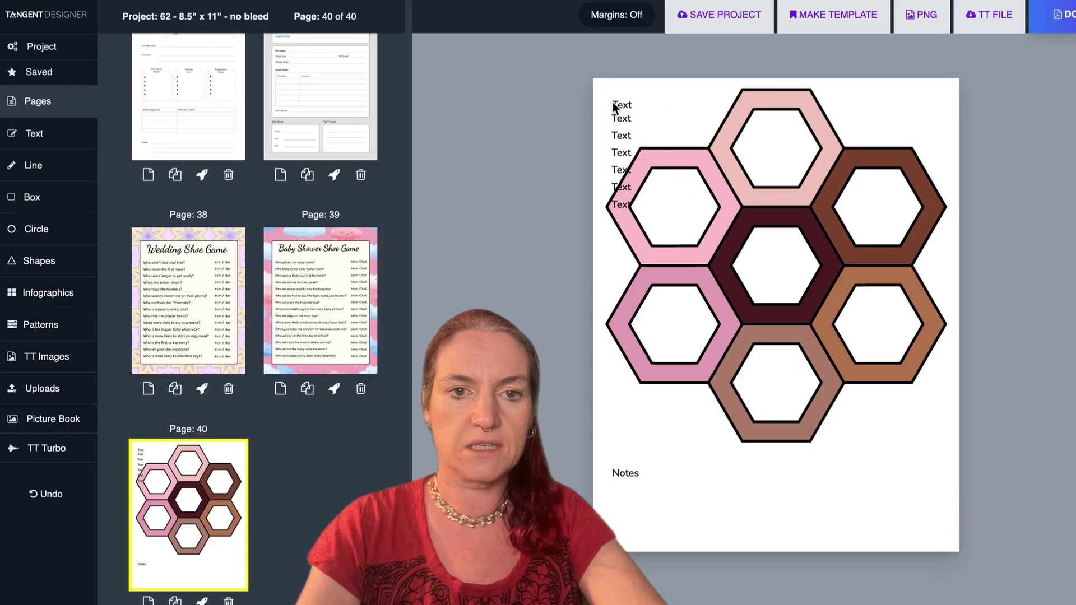
drag(623, 105, 766, 149)
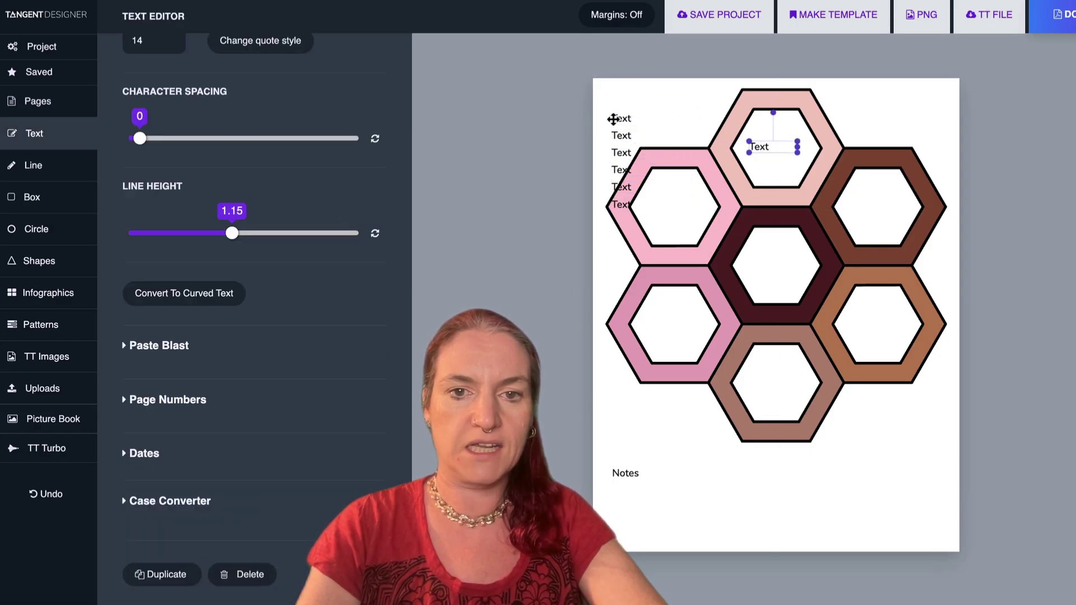
drag(611, 119, 656, 205)
drag(624, 137, 758, 256)
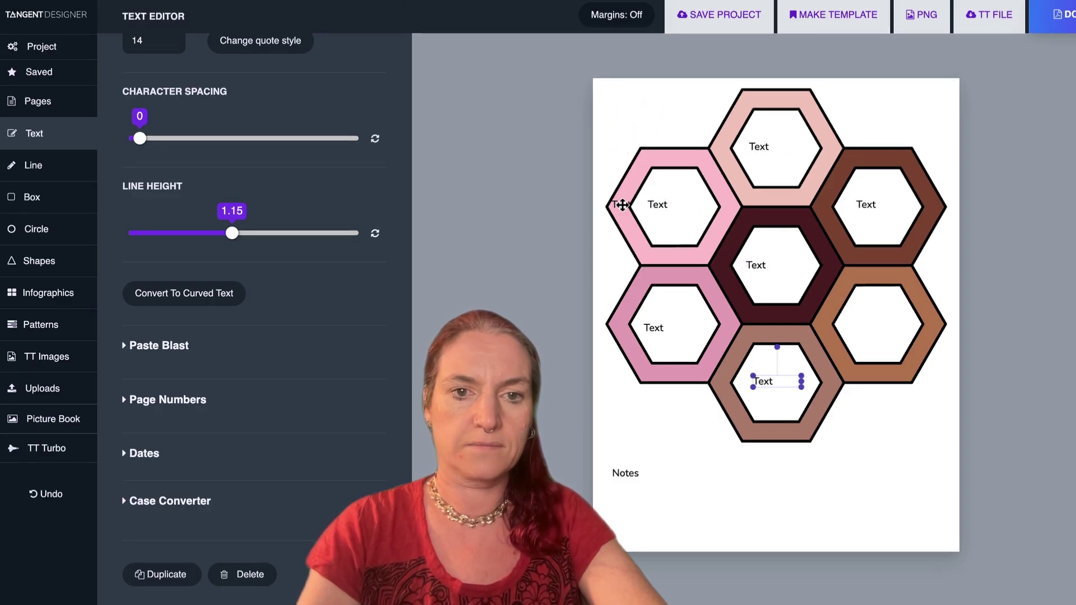
drag(622, 205, 861, 328)
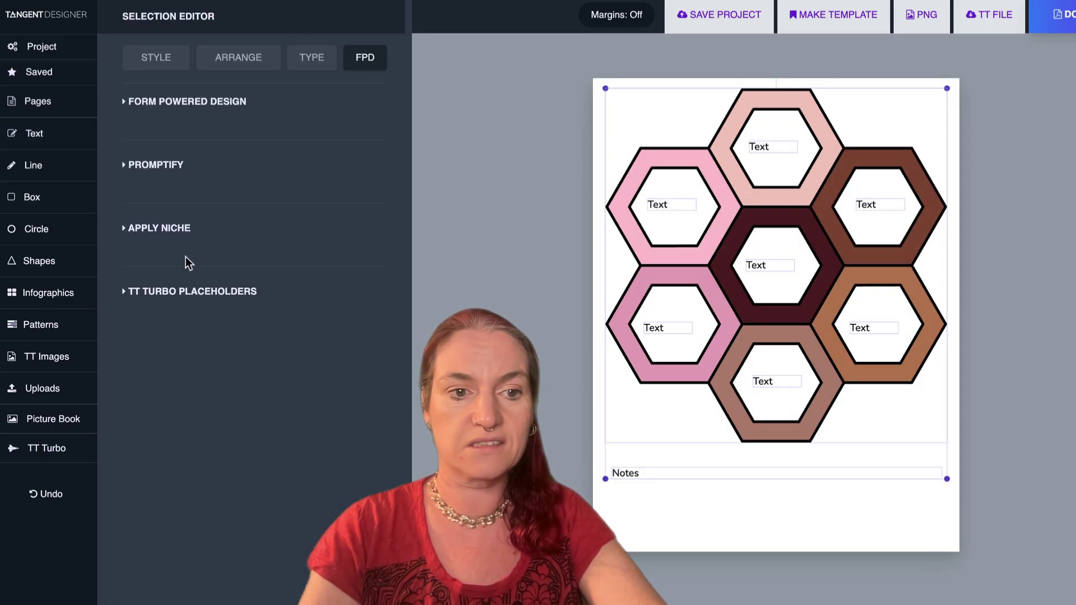
Generate a Promptify prompt for the whole hexagon page with the template title "Hexagon grid" and copy it
click(137, 169)
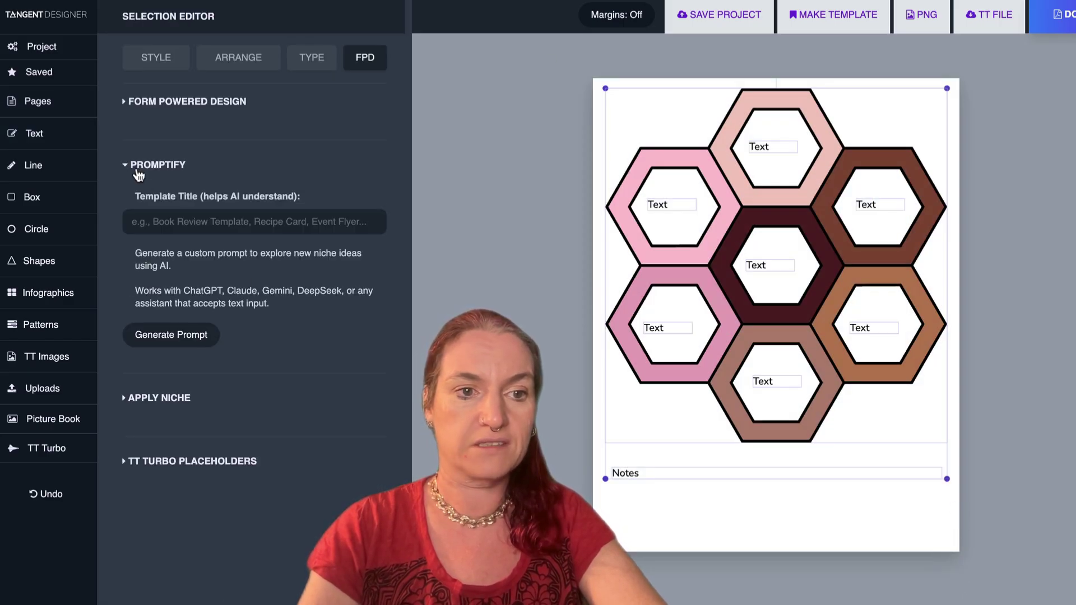
click(195, 225)
text(Hexa)
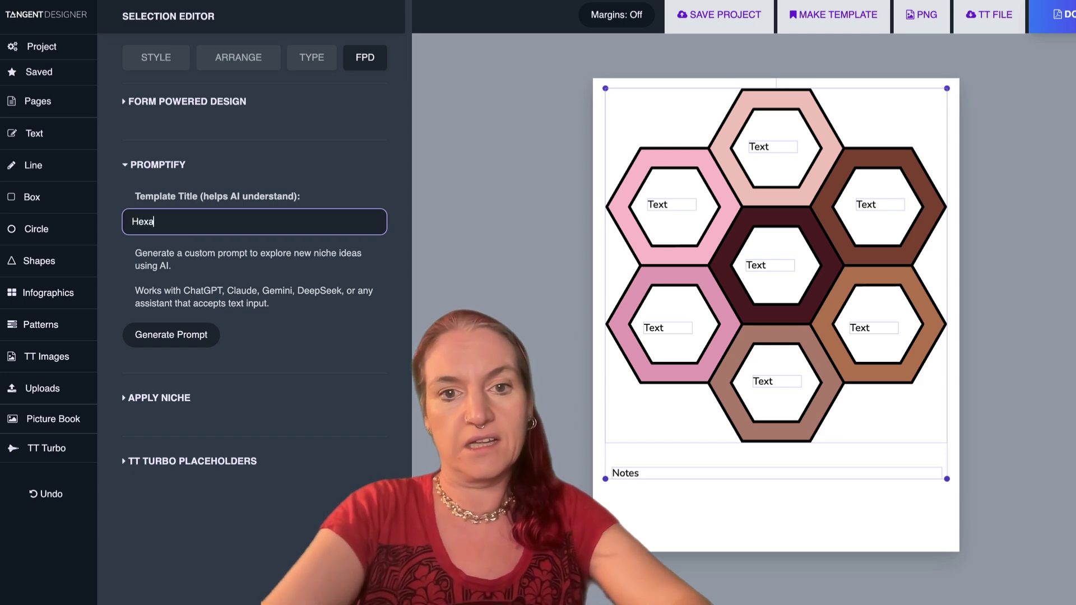
text(gon grid)
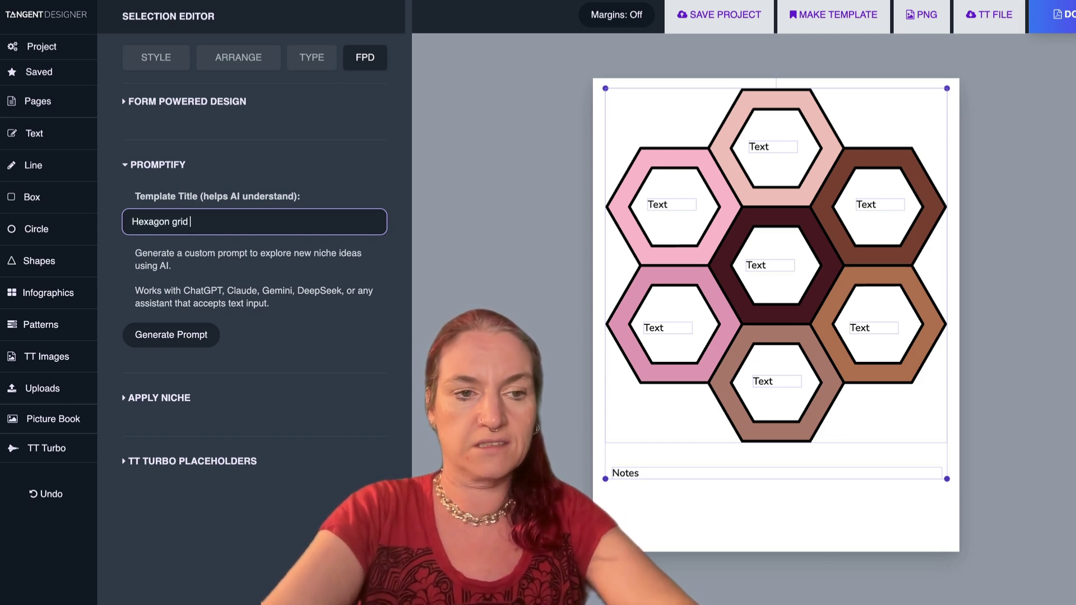
click(162, 335)
click(197, 524)
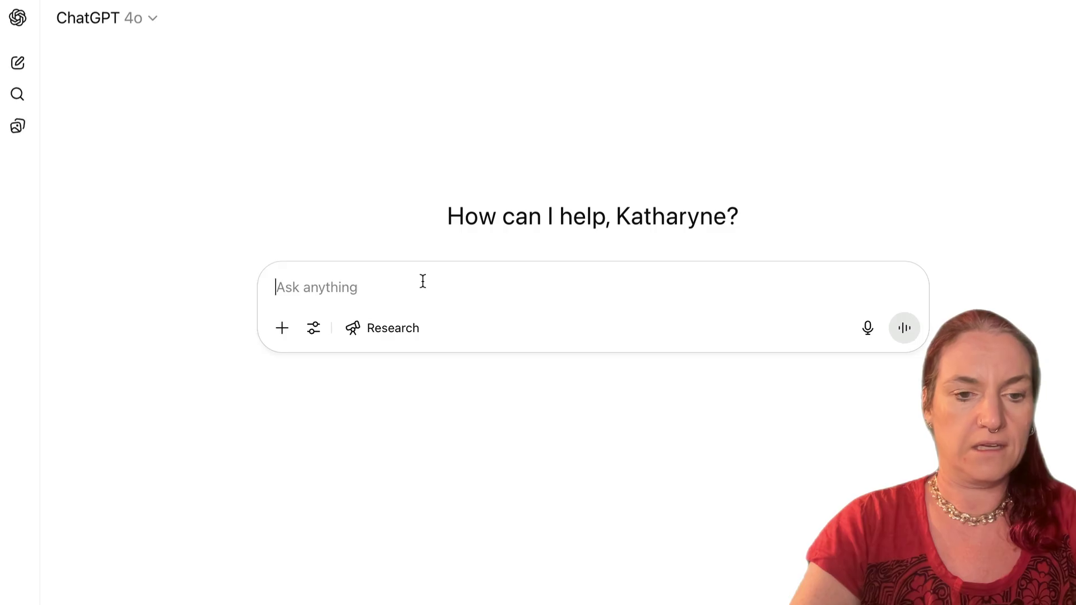
Switch to ChatGPT, submit the copied prompt and reply with the niche "Story element builder"
key(ctrl+v)
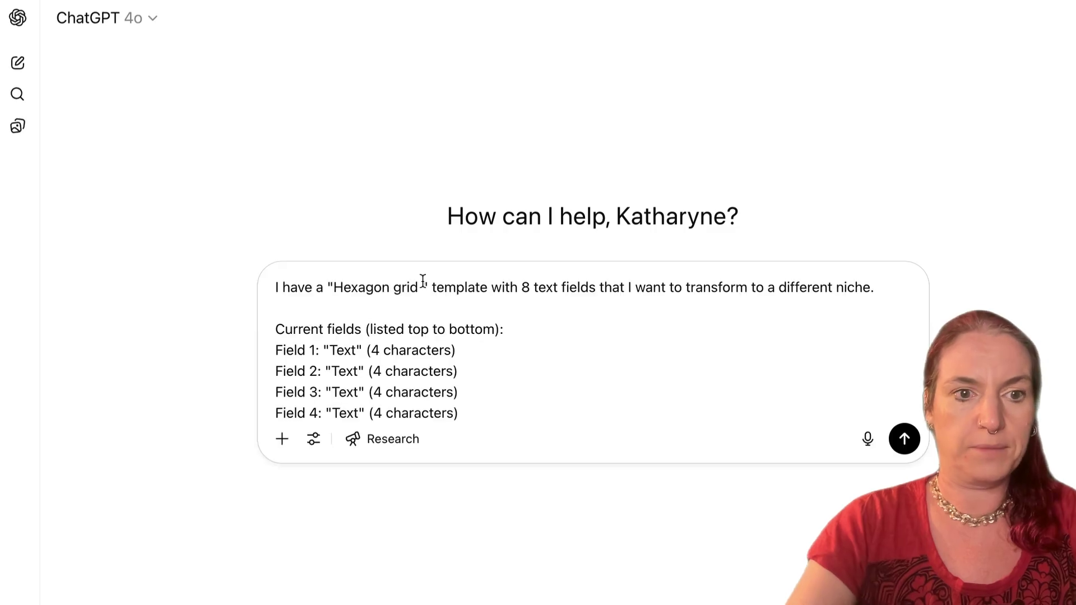
key(Return)
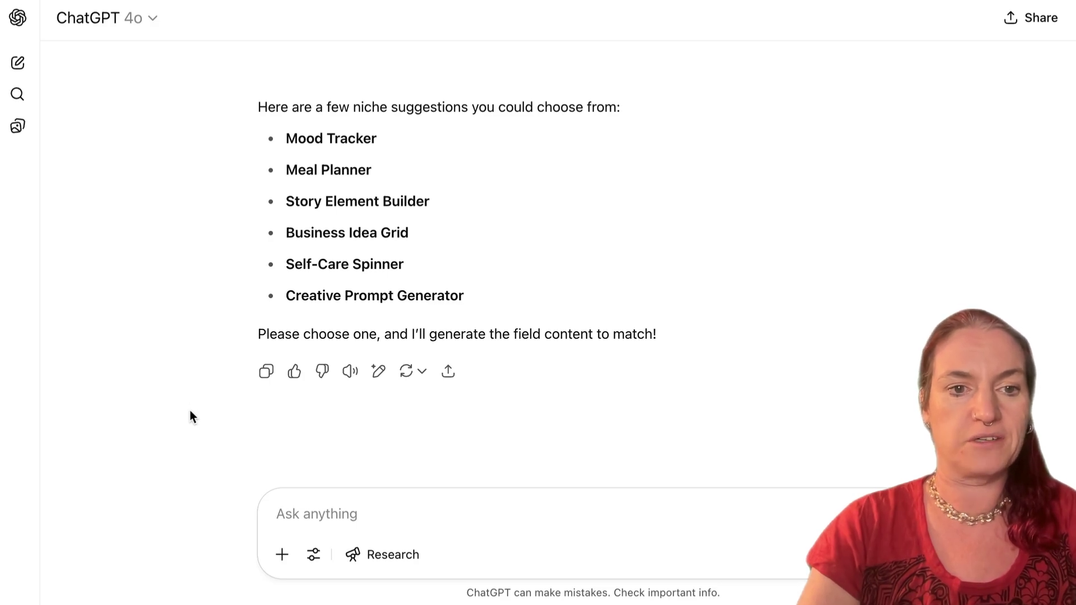
text(Story element builder)
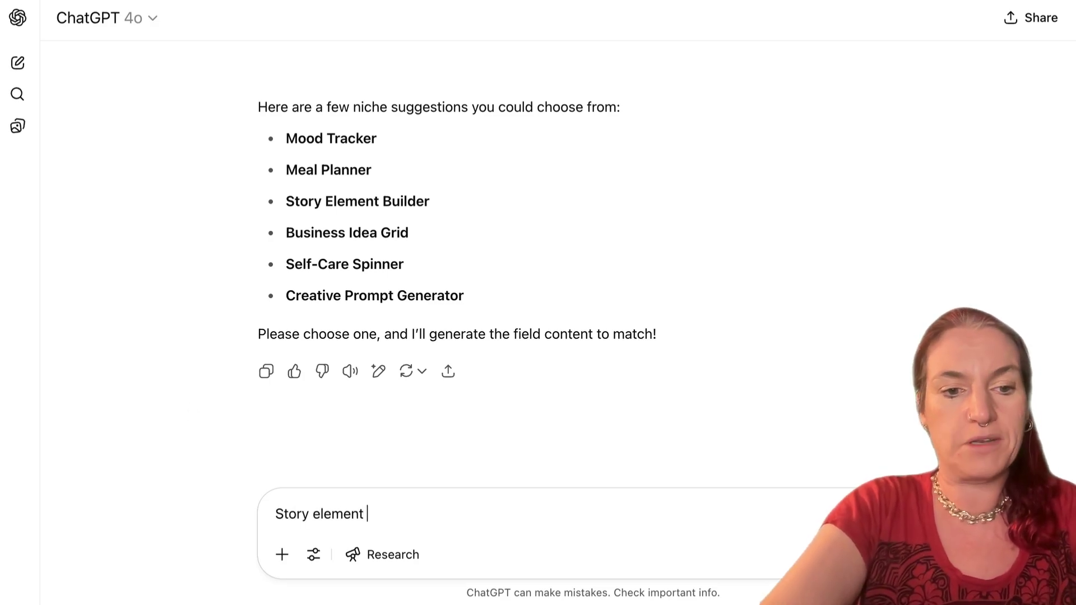
key(Return)
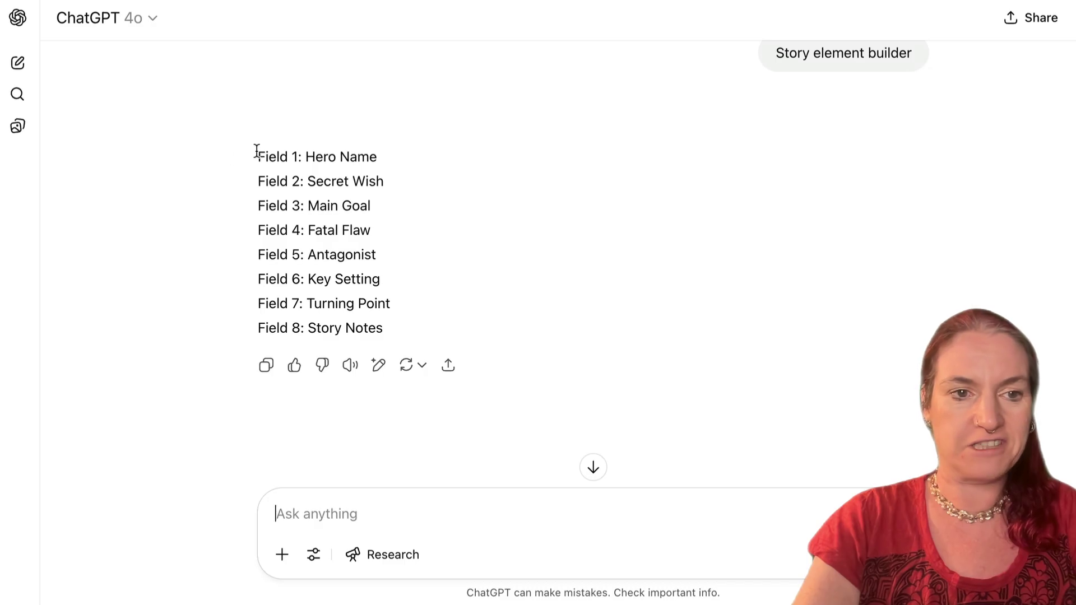
Copy the eight generated story fields and apply them as the niche to the hexagon page in Tangent Designer
drag(258, 152, 400, 325)
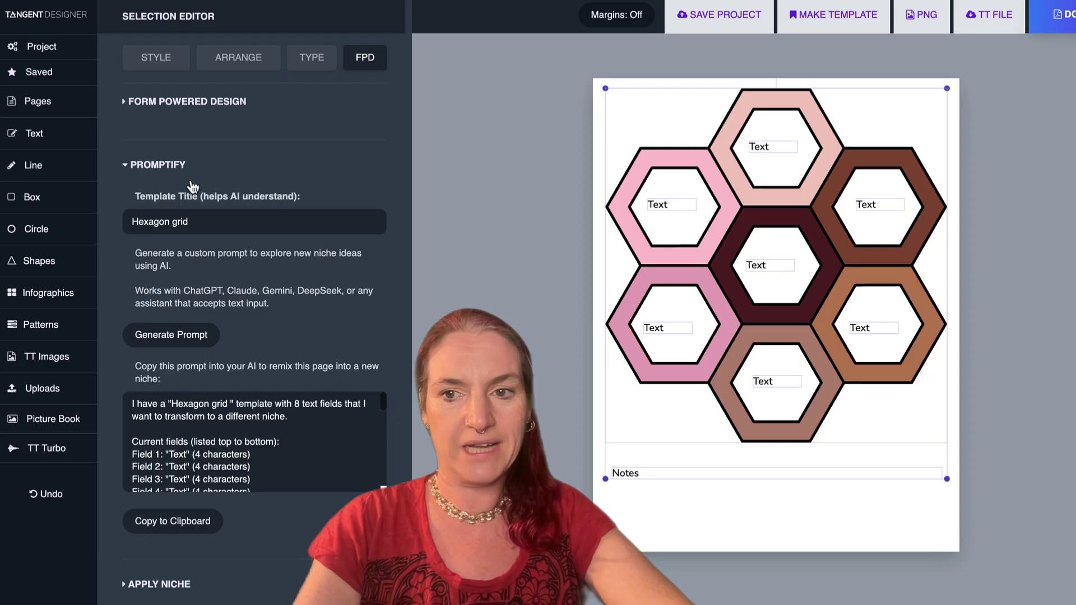
scroll(174, 195, down, 2)
click(179, 500)
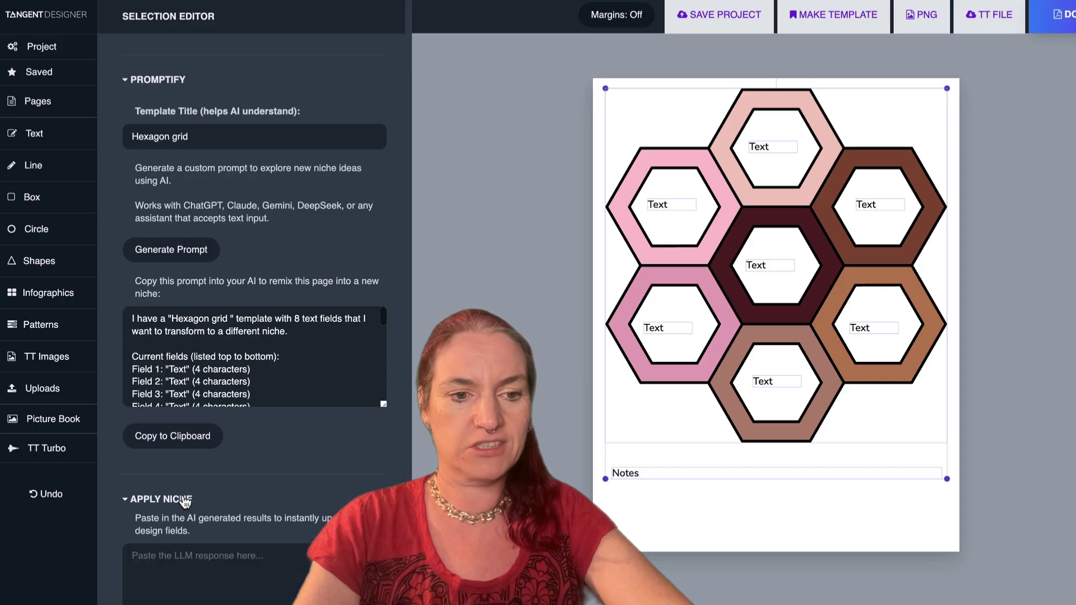
scroll(252, 364, down, 5)
scroll(168, 487, down, 3)
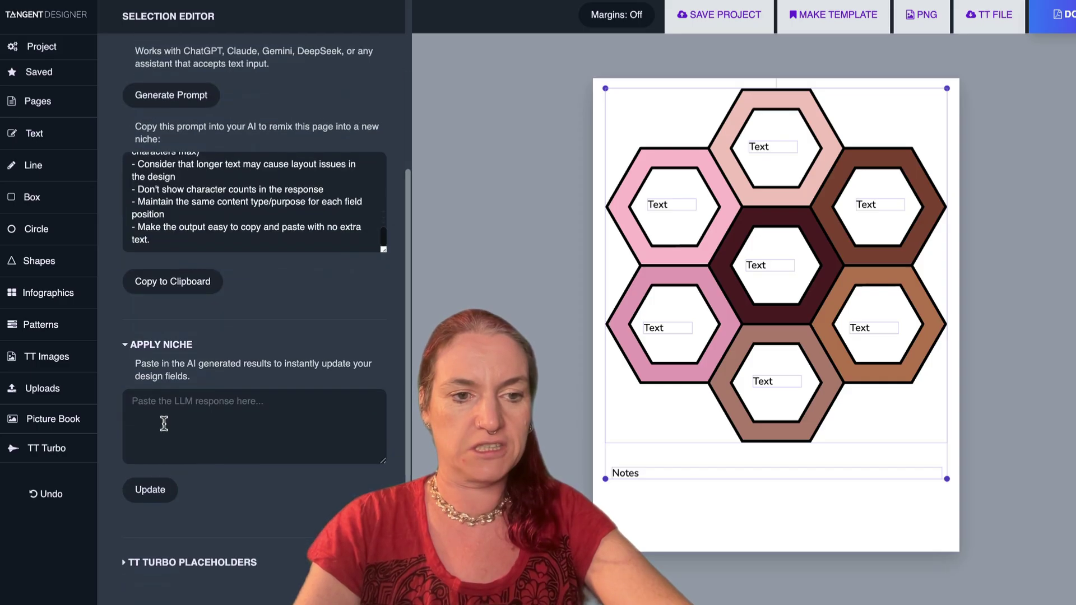
click(163, 423)
key(ctrl+v)
click(151, 491)
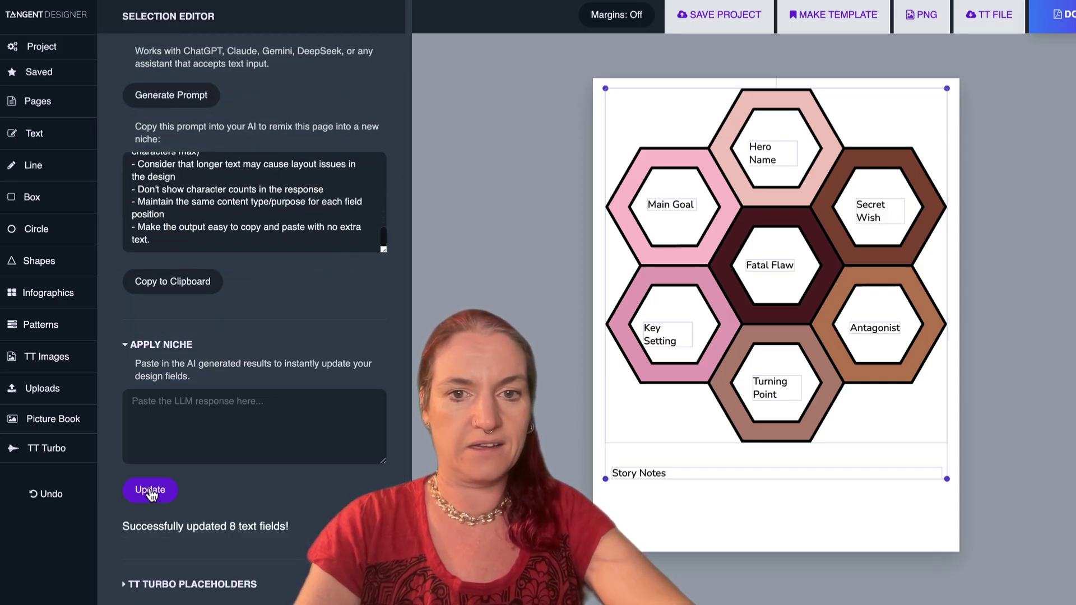
Swap the "Hero Name" and "Fatal Flaw" labels between the top and centre hexagons
click(833, 481)
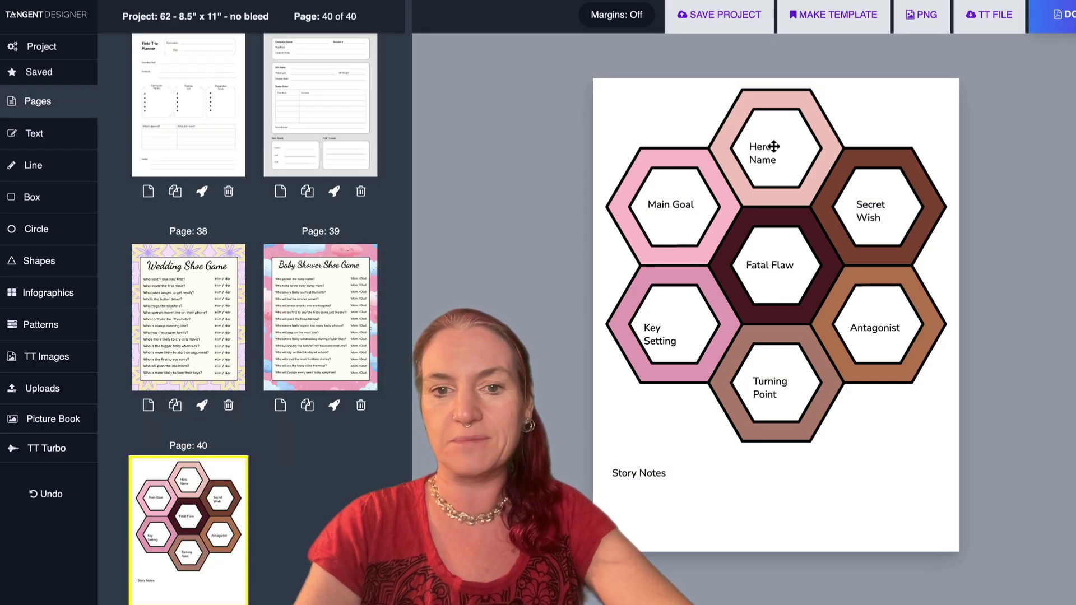
drag(770, 146, 772, 275)
drag(767, 262, 767, 144)
drag(778, 281, 780, 256)
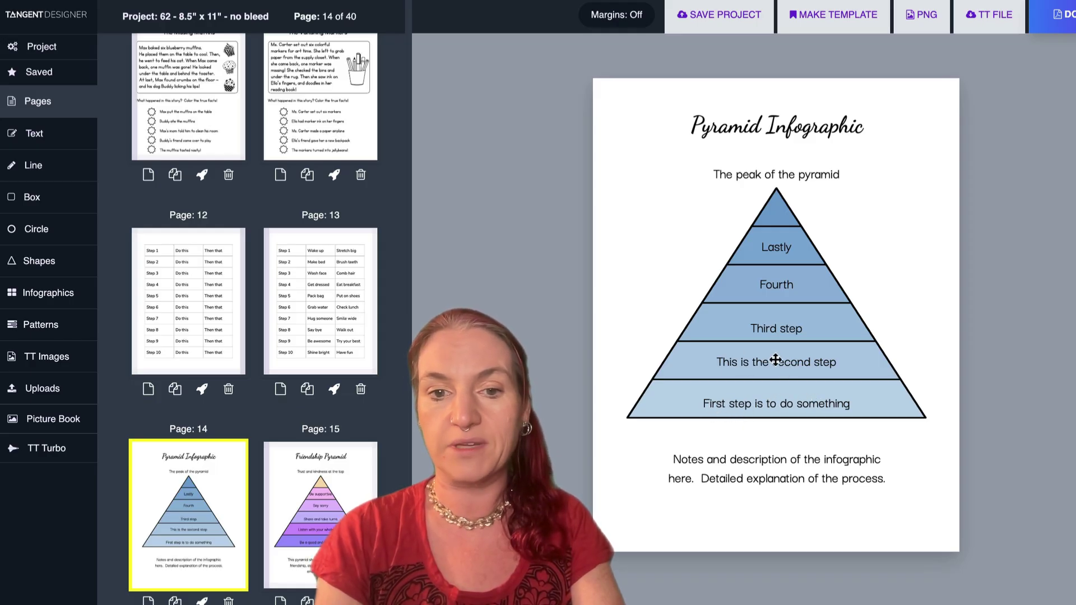
Select everything on the Pyramid Infographic page, generate a Promptify prompt titled "Pyramid infographic" and copy it
drag(907, 520, 666, 98)
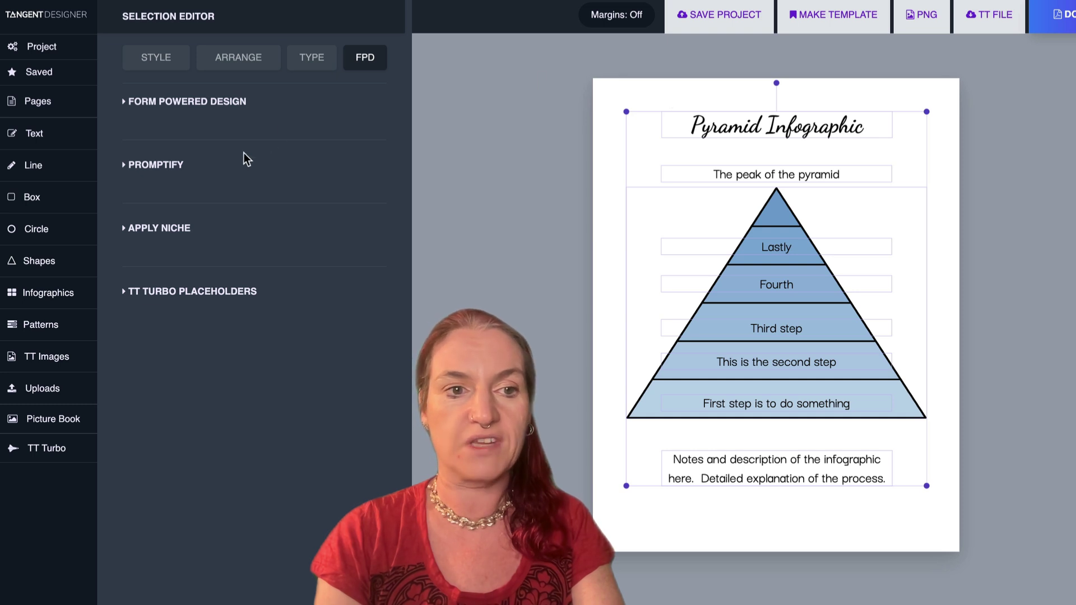
click(175, 170)
click(190, 221)
text(Pyramid infographic)
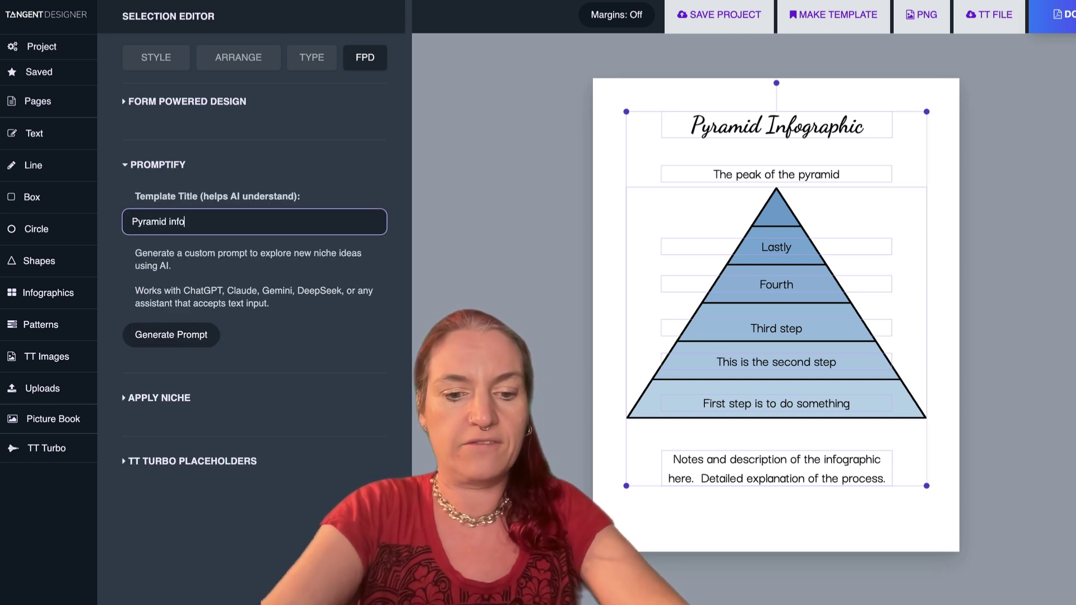
click(151, 333)
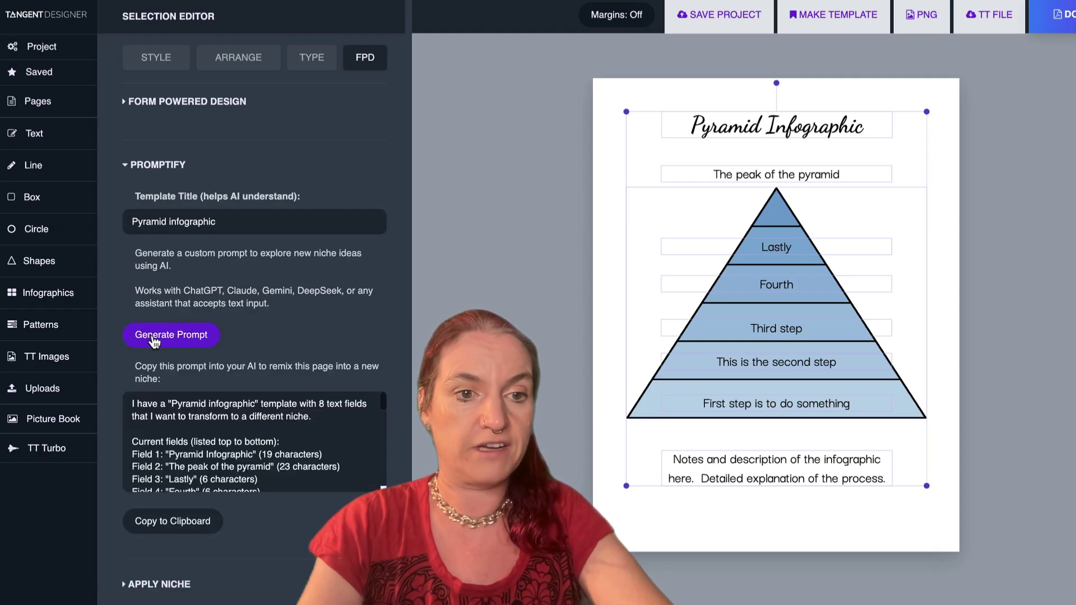
click(204, 521)
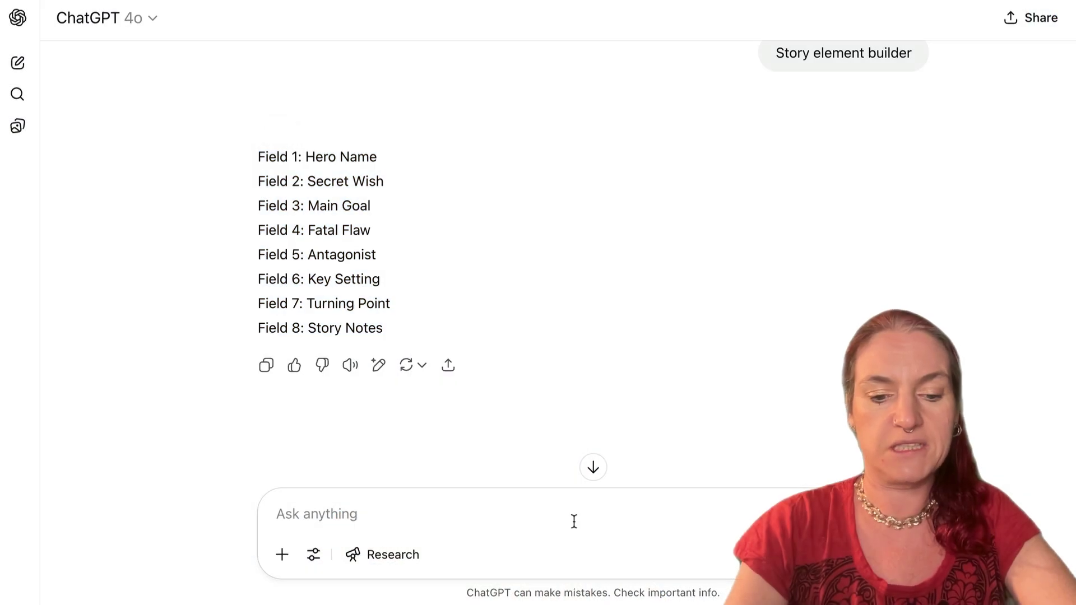
Switch to ChatGPT, submit the pyramid prompt and reply with the suggested niche "Habit Formation Pyramid"
key(ctrl+v)
key(Return)
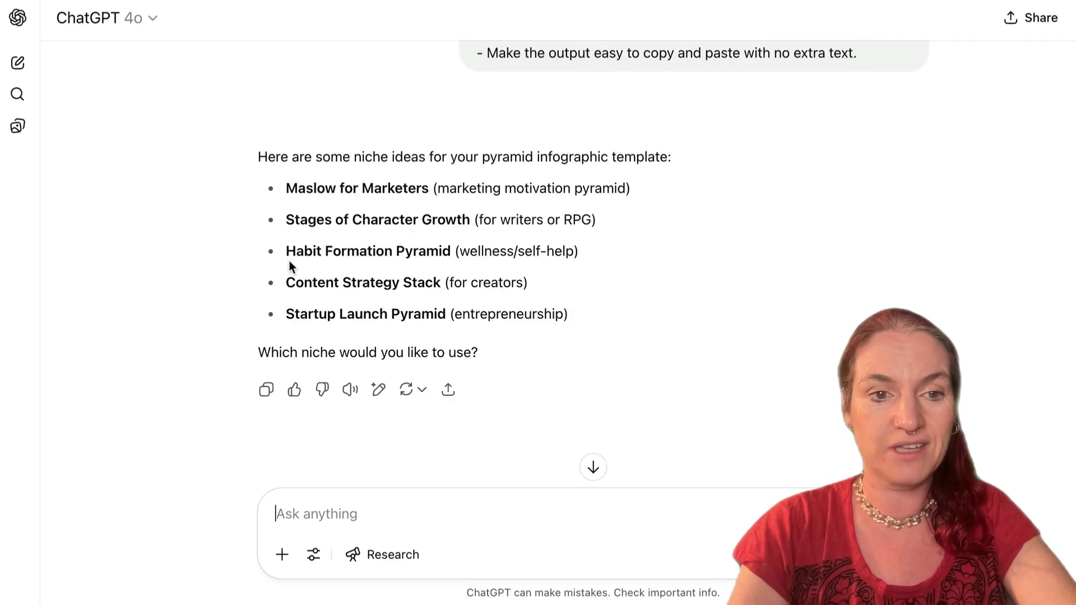
drag(453, 251, 280, 253)
key(ctrl+c)
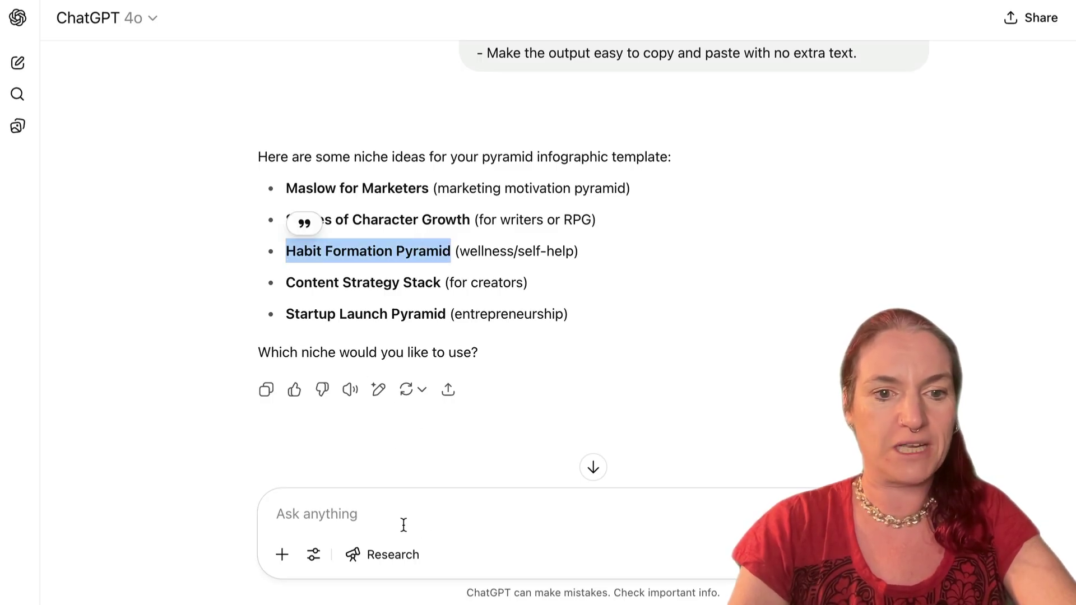
click(392, 514)
key(ctrl+v)
key(Return)
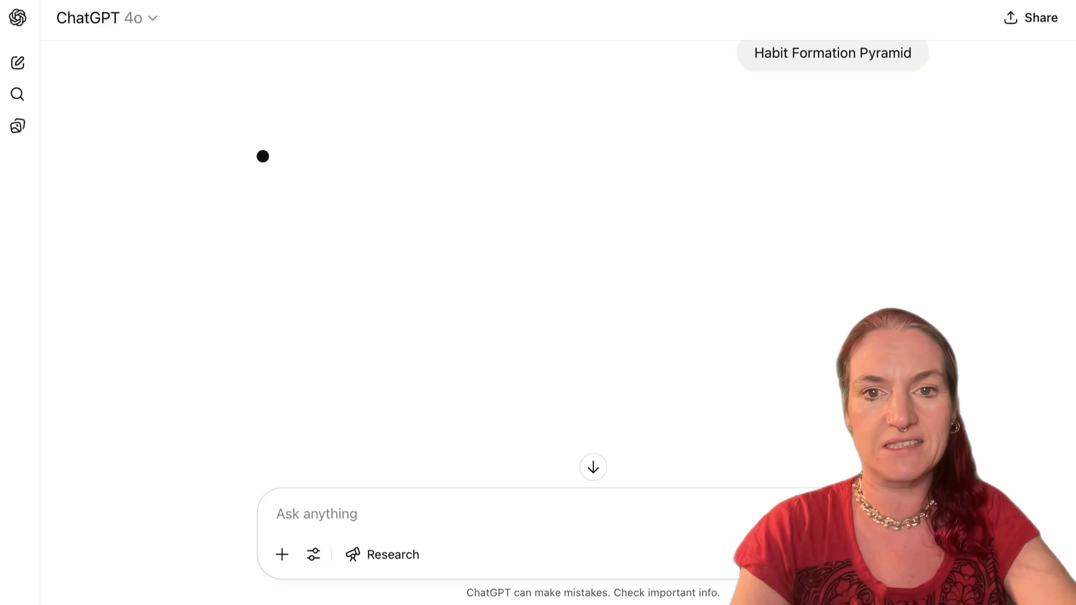
Copy the generated habit formation fields and apply them as the niche to the pyramid page in Tangent Designer
drag(247, 150, 381, 348)
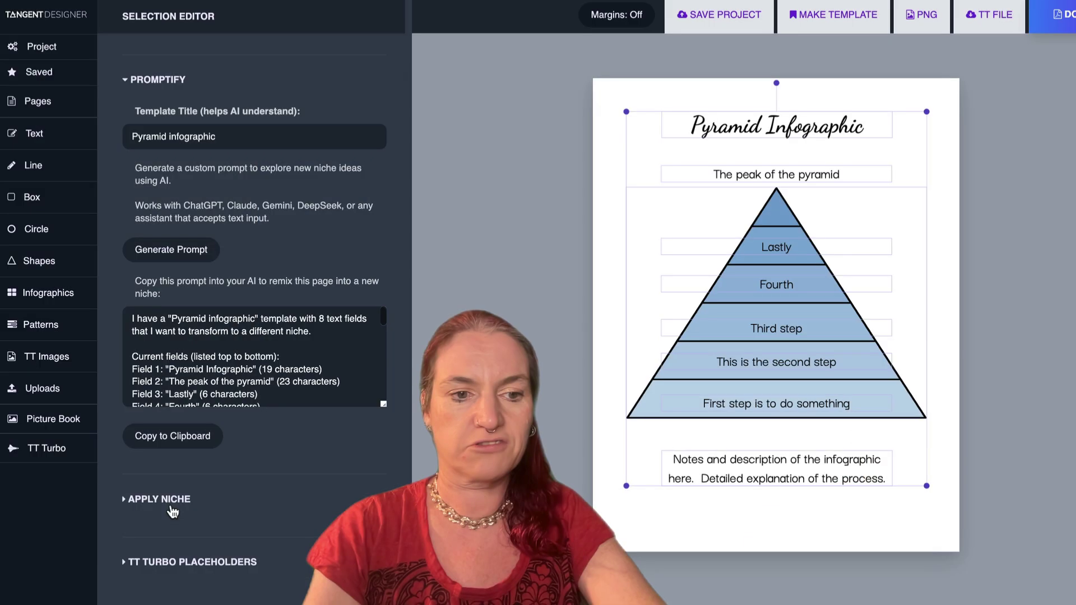
click(154, 498)
click(162, 561)
key(ctrl+v)
scroll(163, 337, down, 3)
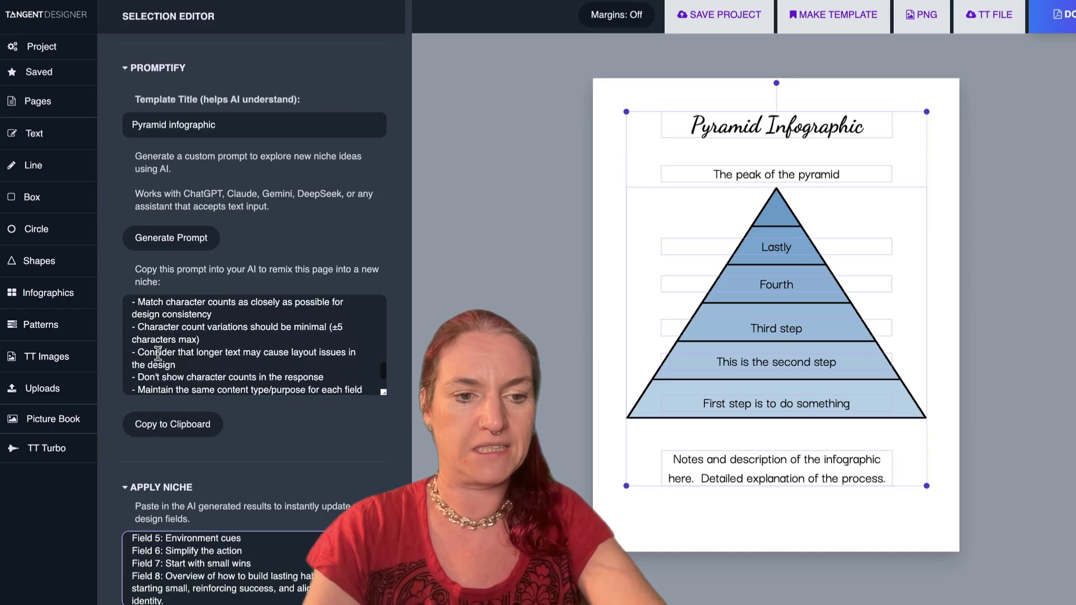
scroll(126, 460, down, 3)
click(151, 491)
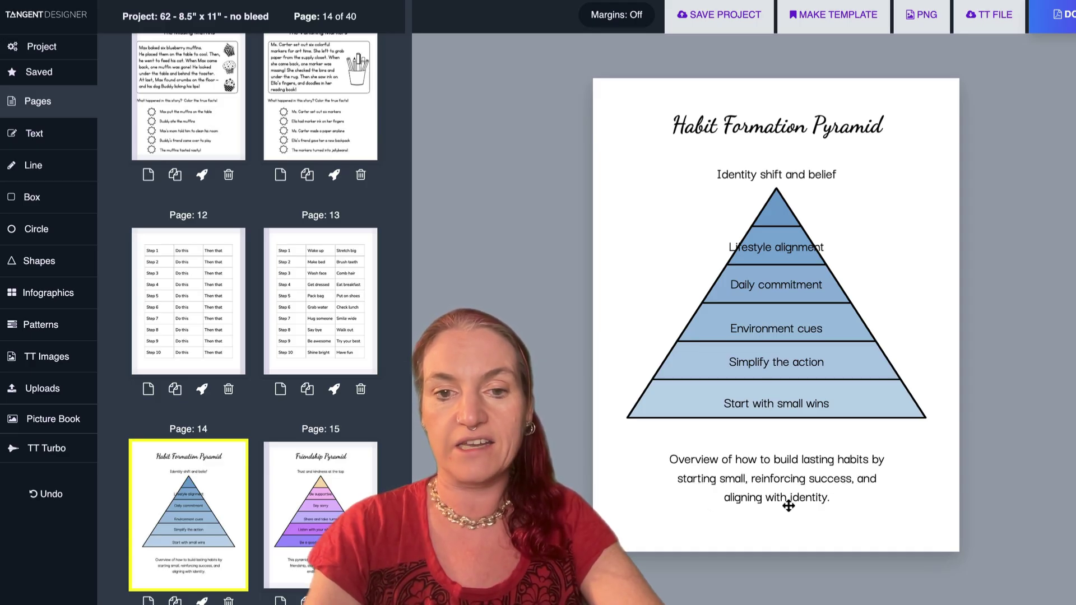
Left-align the "Lifestyle alignment" label, then move it and the "Daily commitment" label outside the pyramid's left edge
click(752, 247)
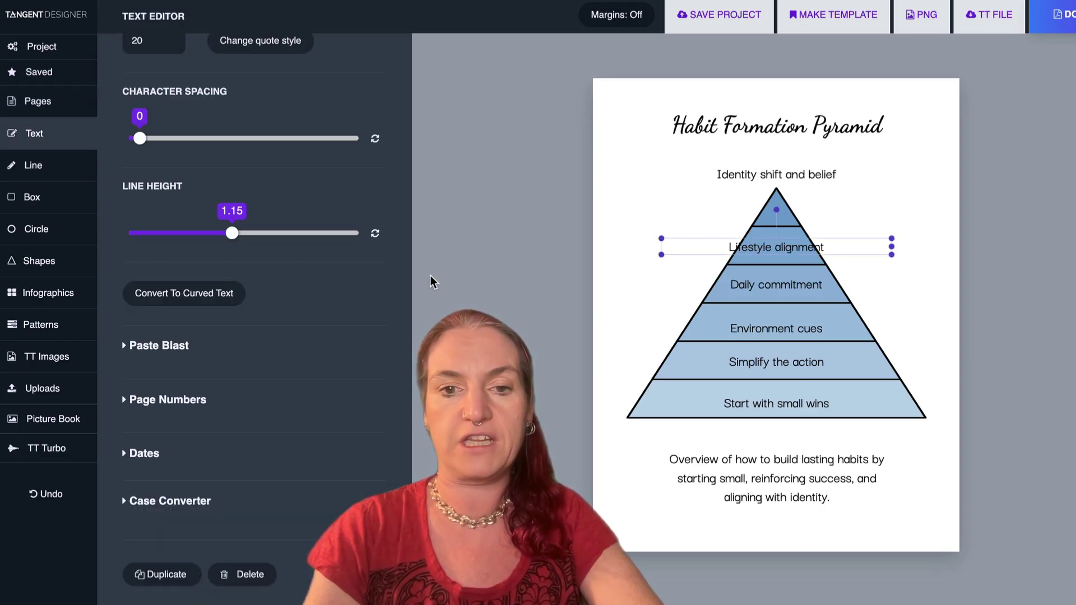
scroll(308, 337, up, 10)
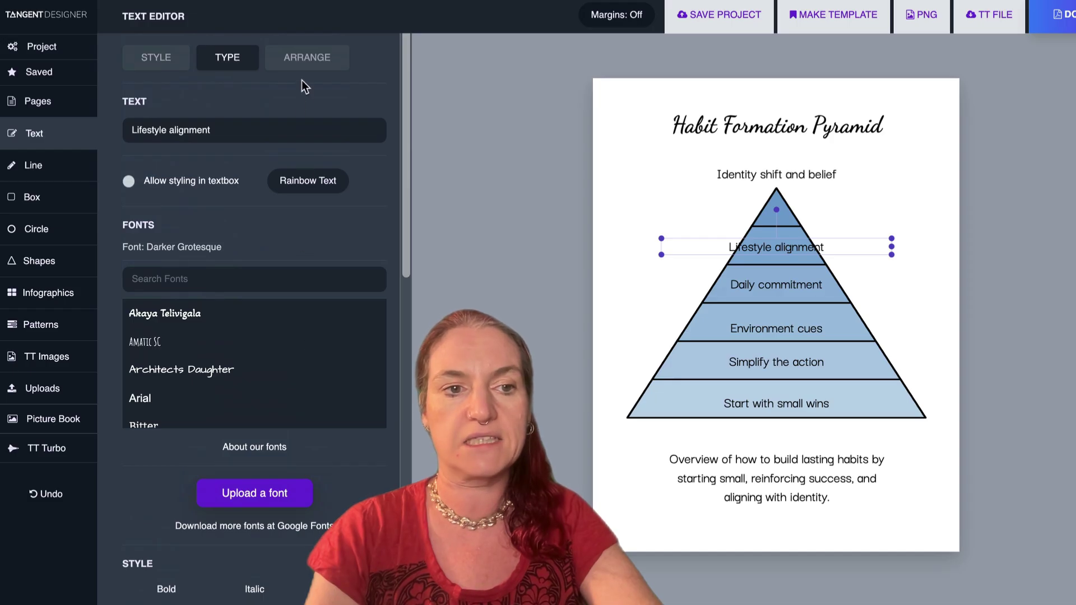
scroll(284, 150, down, 3)
scroll(284, 150, down, 2)
click(175, 447)
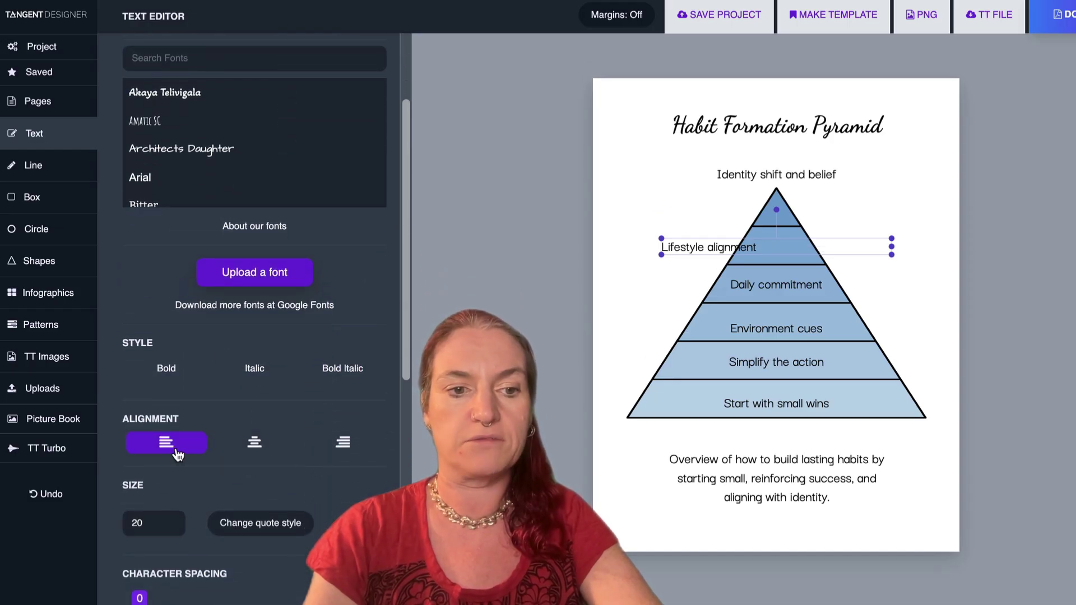
drag(719, 252, 682, 252)
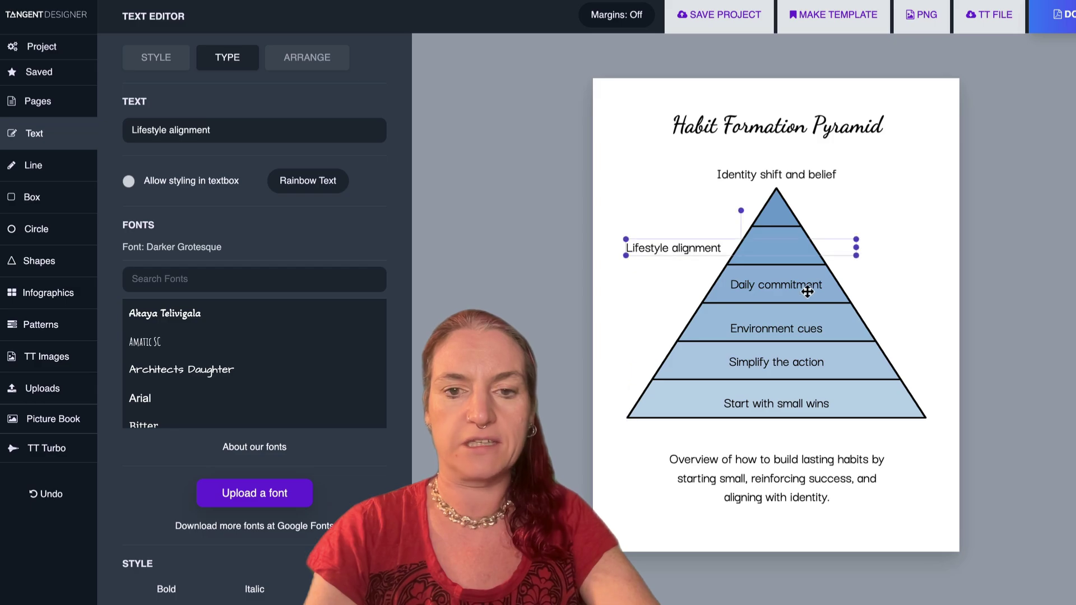
drag(807, 290, 681, 289)
Unlock skew for the pyramid graphic so its width and height can be stretched independently
click(724, 315)
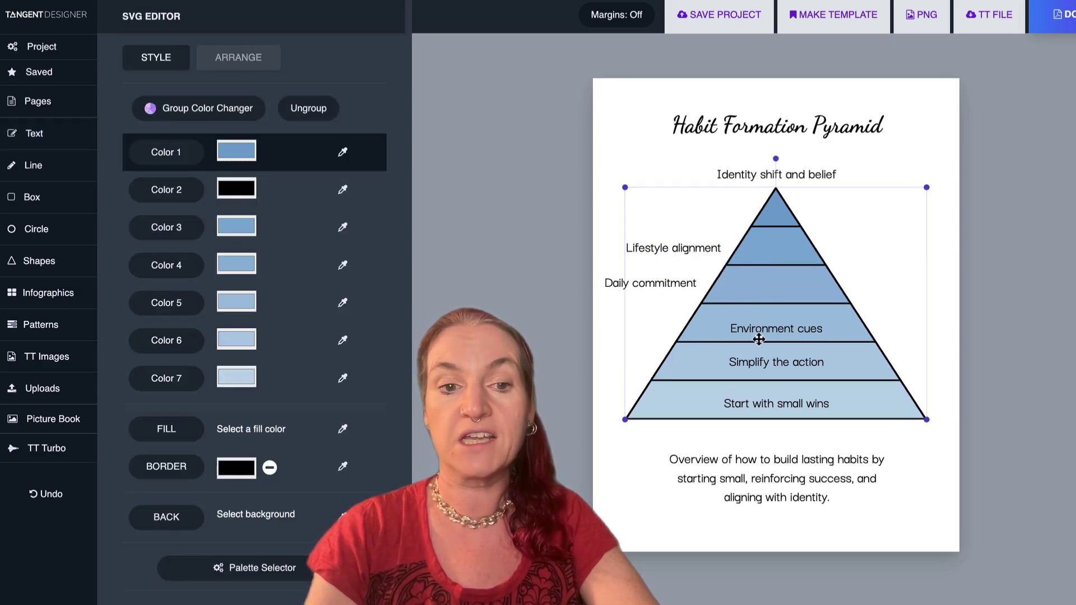
click(241, 59)
scroll(168, 183, down, 8)
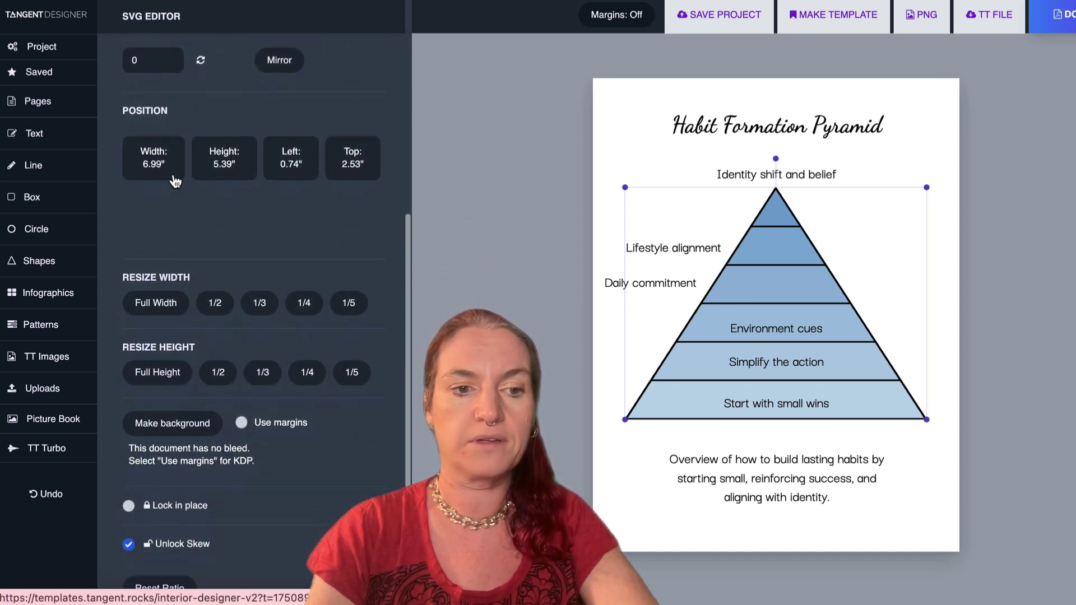
click(129, 510)
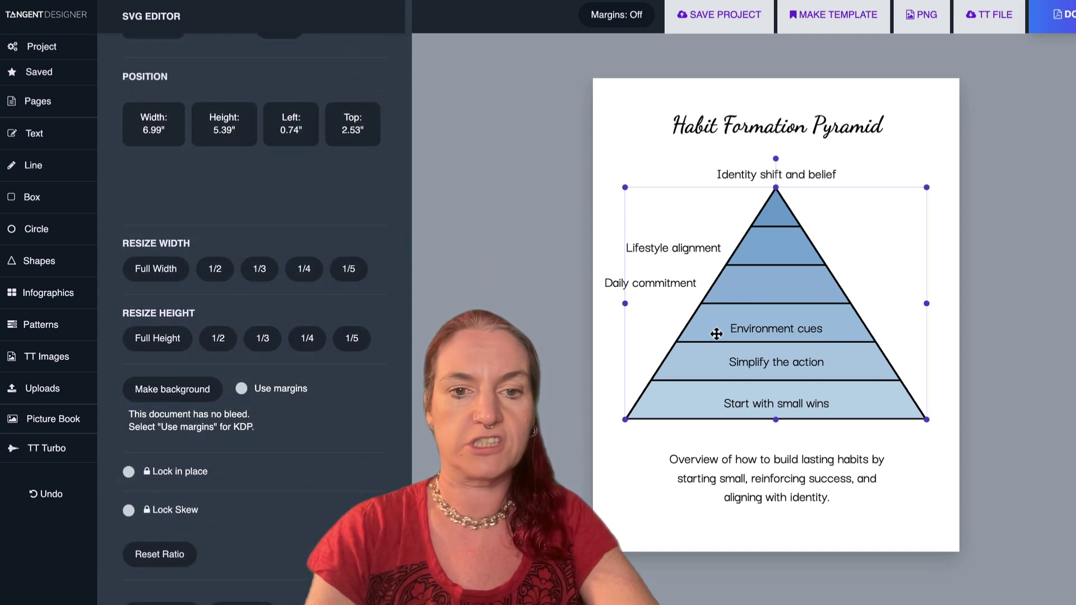
Narrow the pyramid from its left side to 5.25" wide and left-align the "Environment cues", "Simplify the action" and "Start with small wins" labels beside it
drag(625, 305, 700, 311)
drag(785, 327, 690, 320)
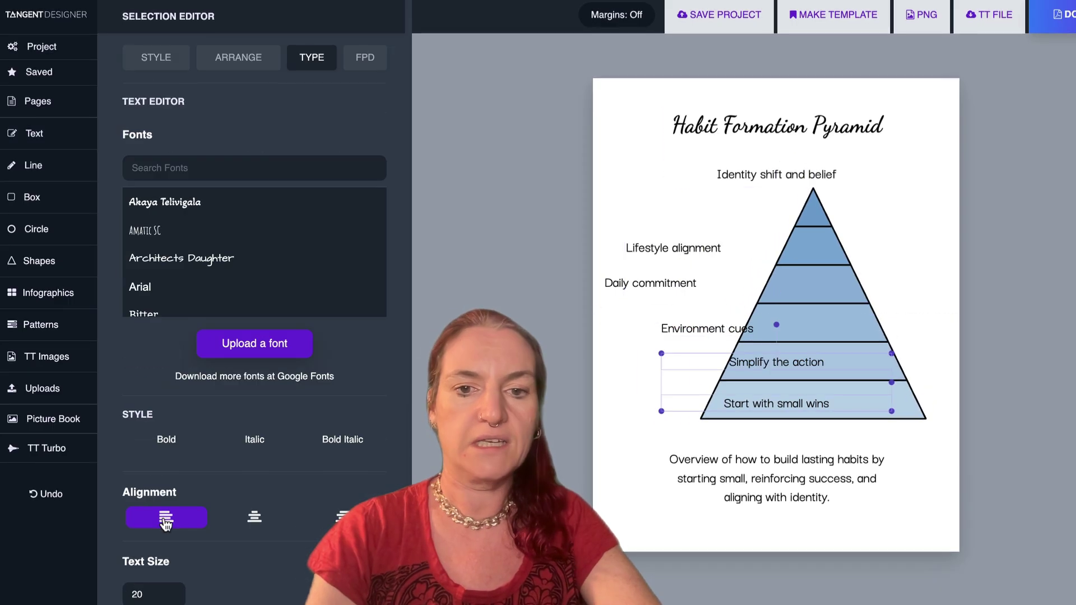
click(166, 519)
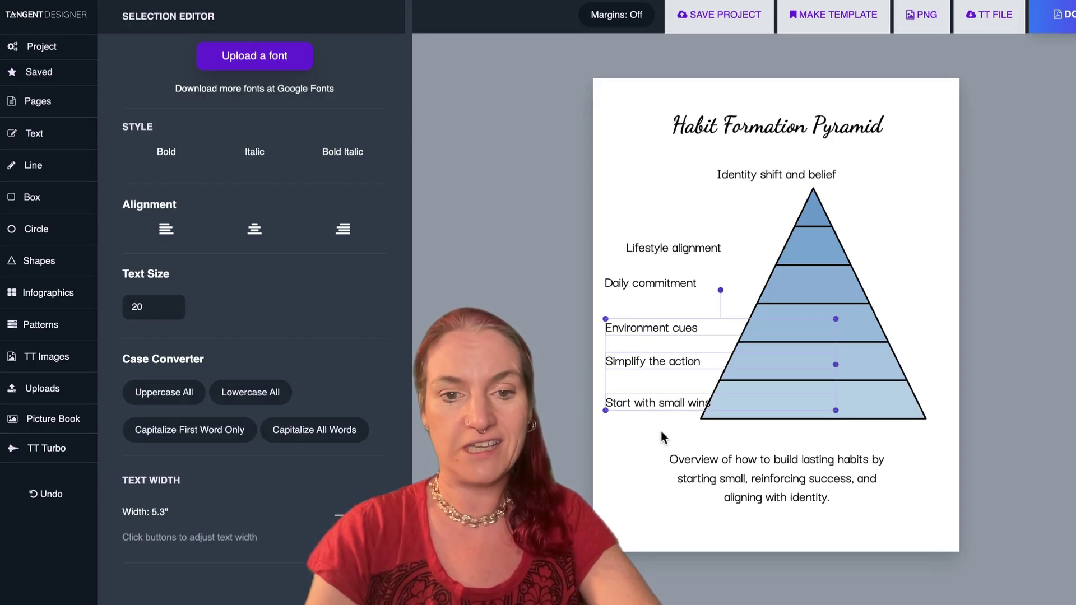
Left-align the upper three labels in the same column as the lower ones and move the pyramid right, clear of the text
drag(661, 431, 627, 221)
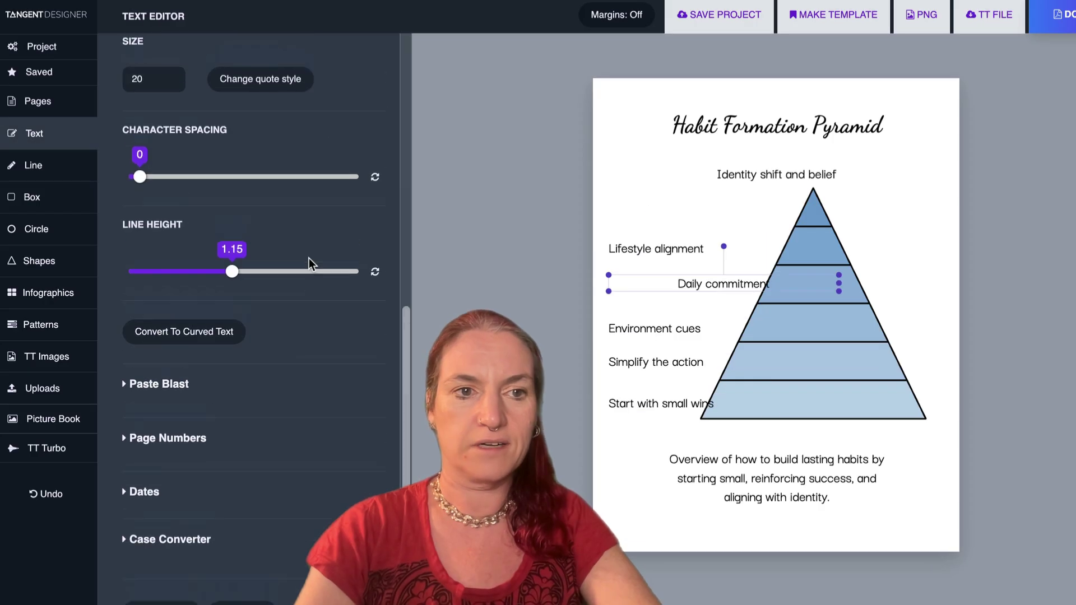
scroll(308, 264, up, 5)
click(165, 243)
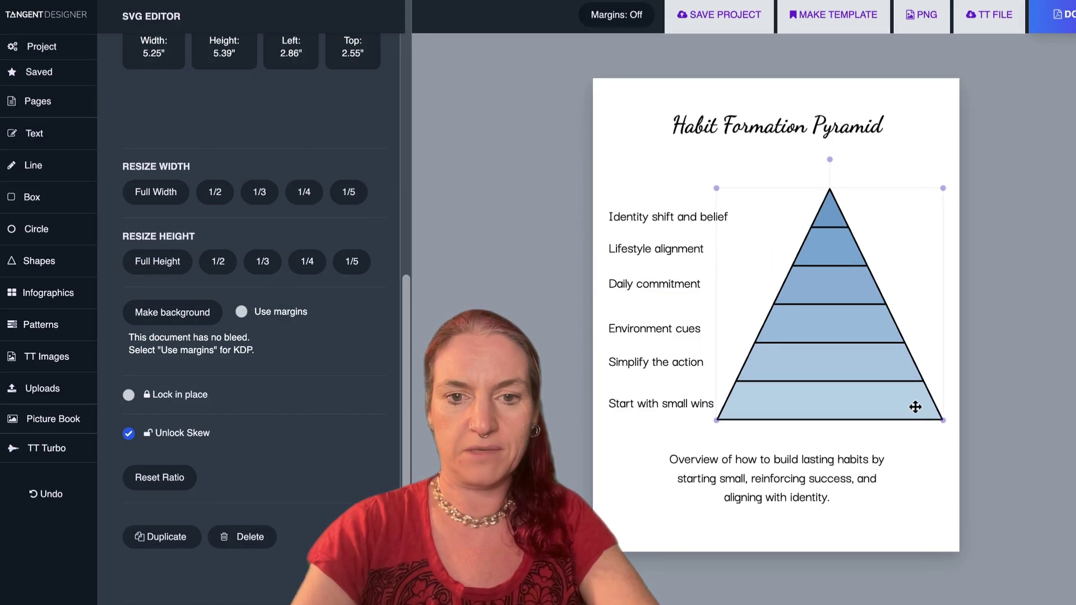
drag(913, 406, 920, 407)
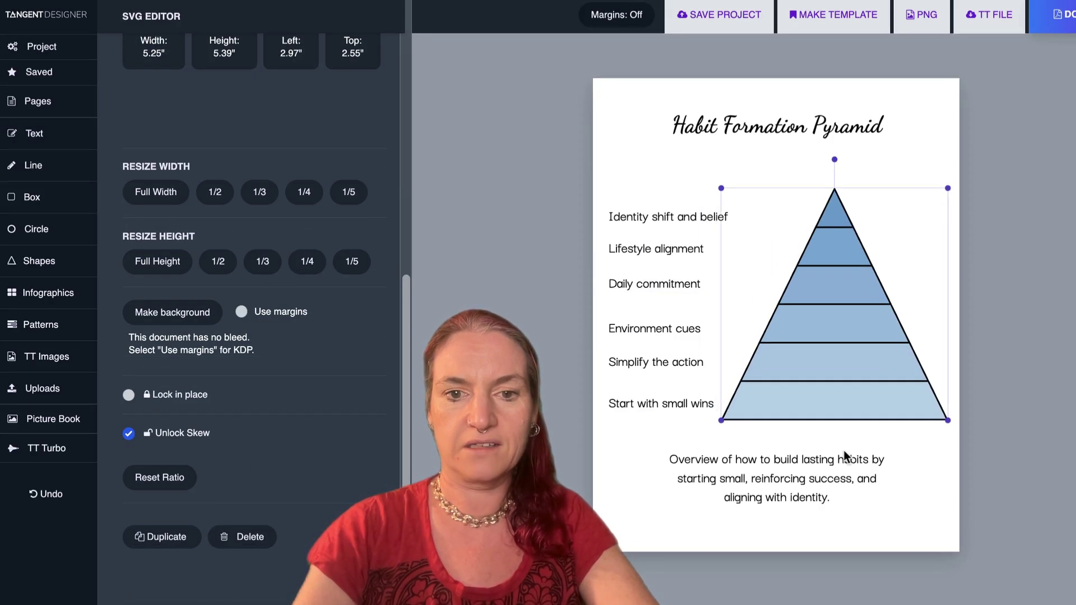
click(783, 498)
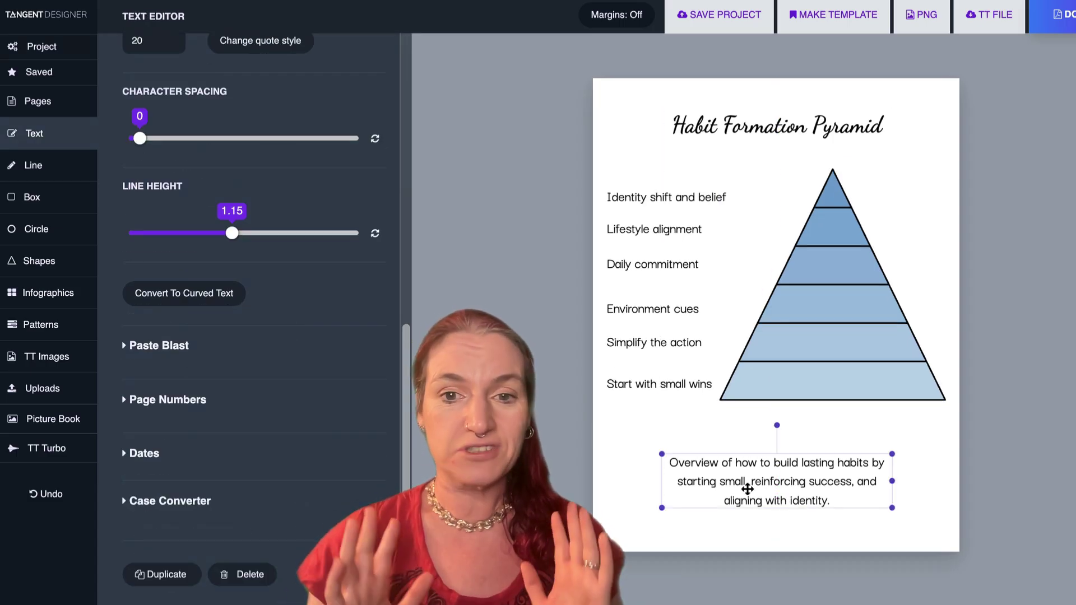
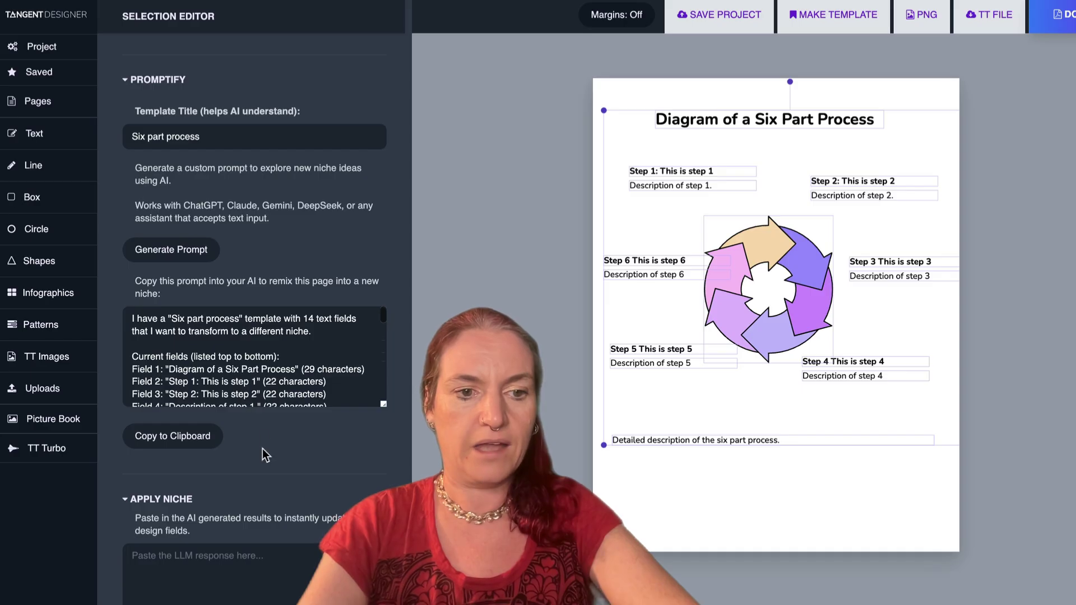
Apply the generated "Six Steps to Launch a Product" fields as the new niche for the six part process page
scroll(262, 448, down, 3)
click(274, 433)
key(ctrl+v)
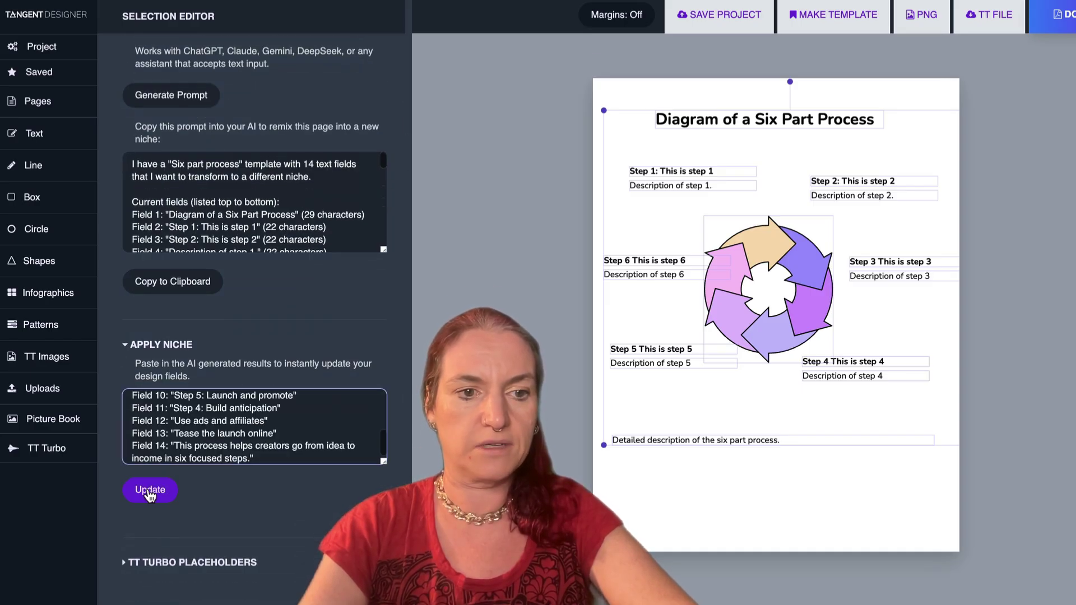
click(159, 490)
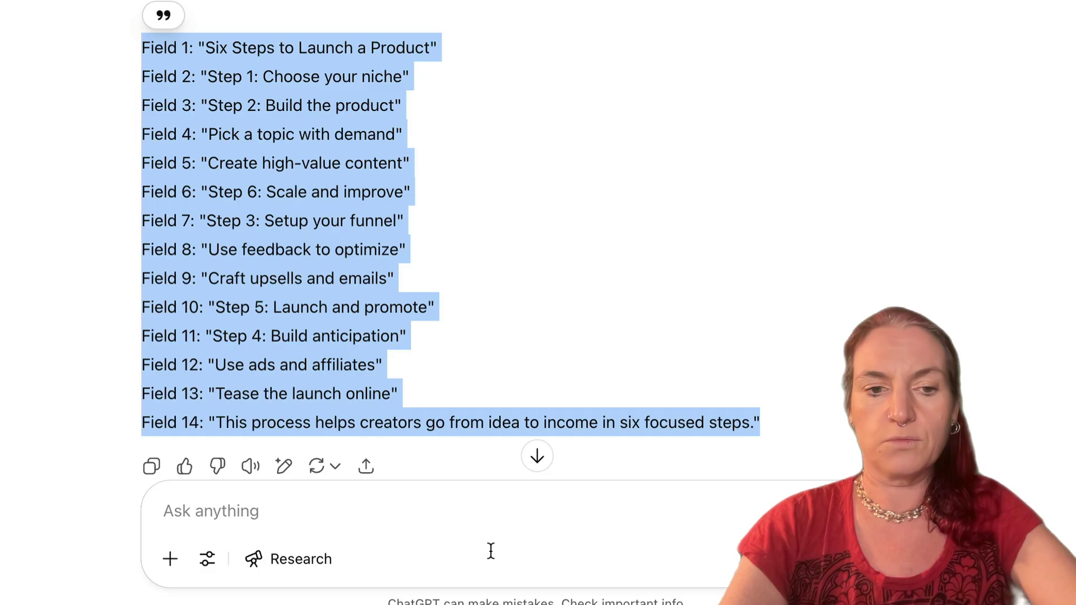
In ChatGPT, ask to expand on field 14 with four sentences explaining the process, and select the expanded text without its quotation marks
click(435, 524)
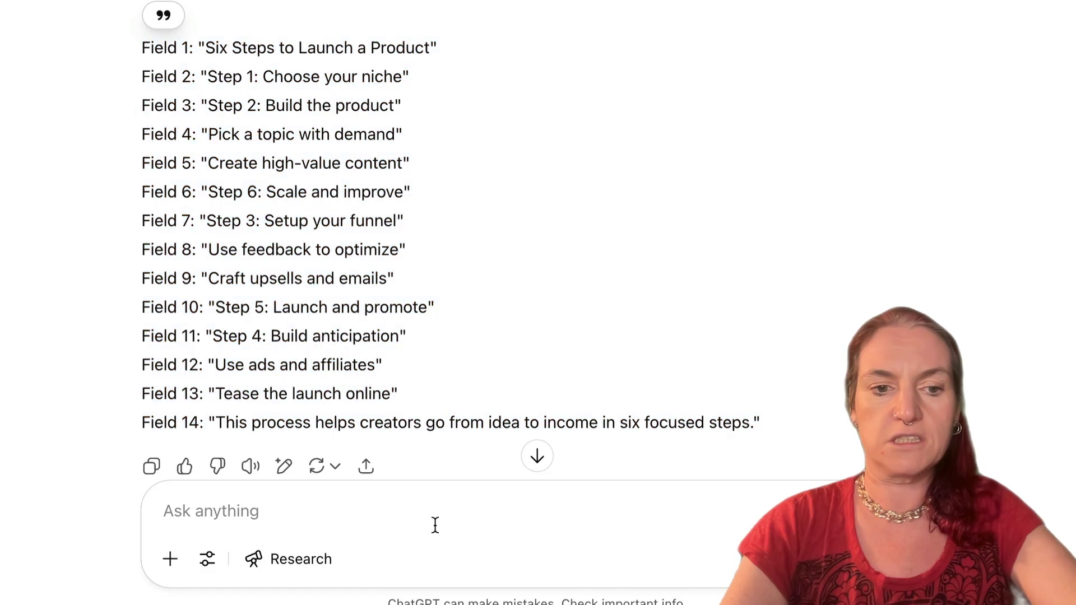
text(Expand on fie)
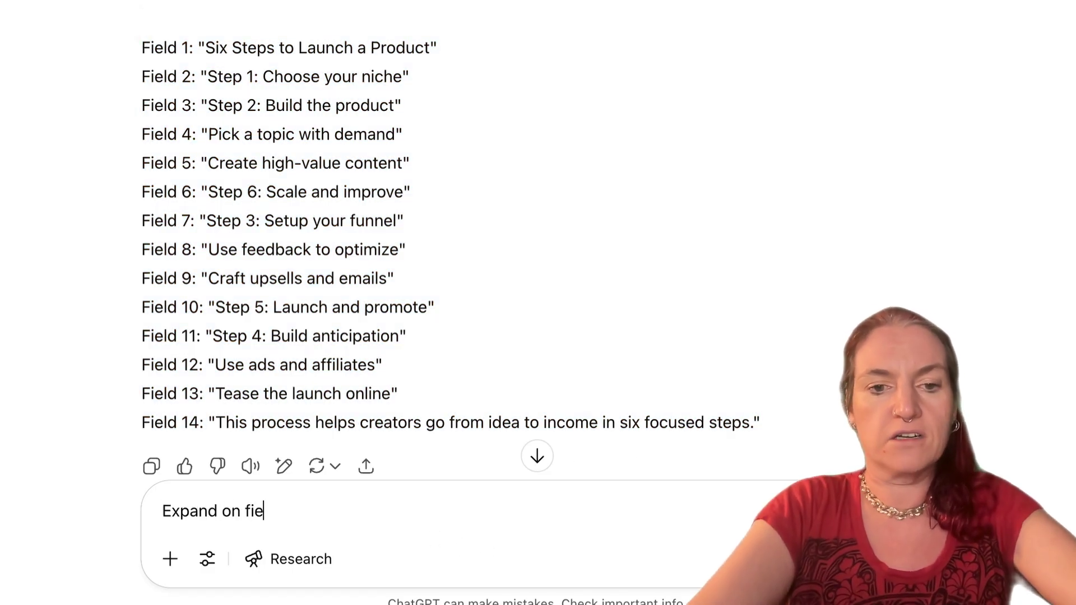
text(ld 14.  Crea)
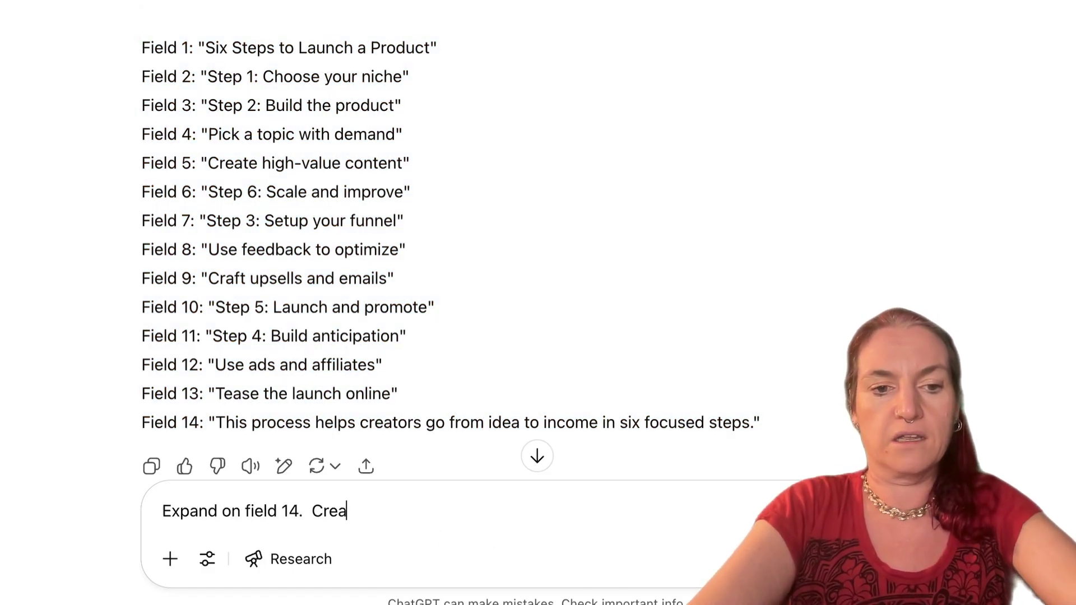
text(te four senten)
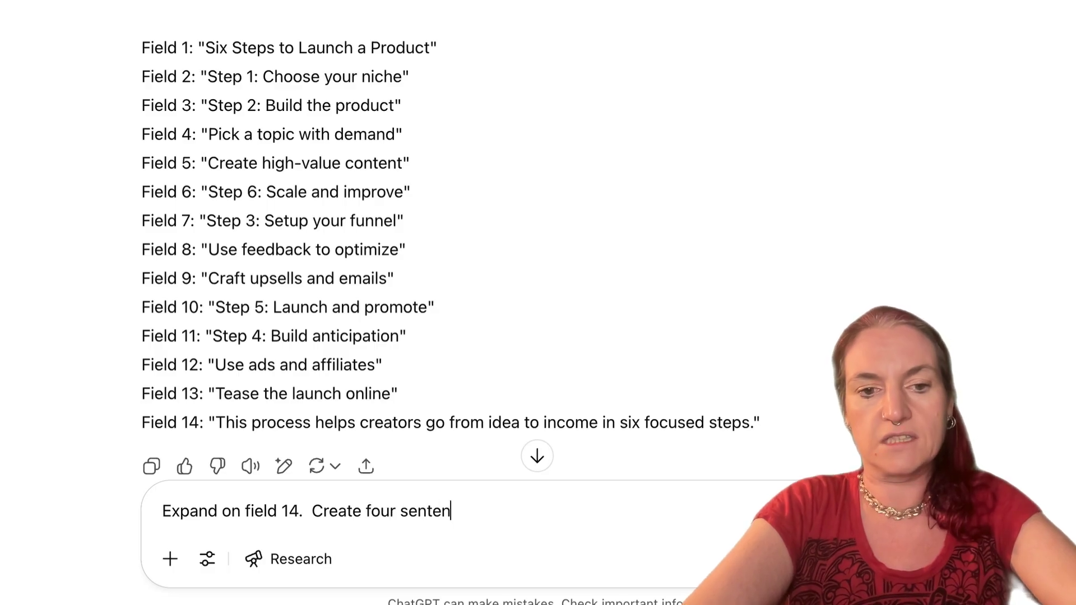
text(ces explaining the proce)
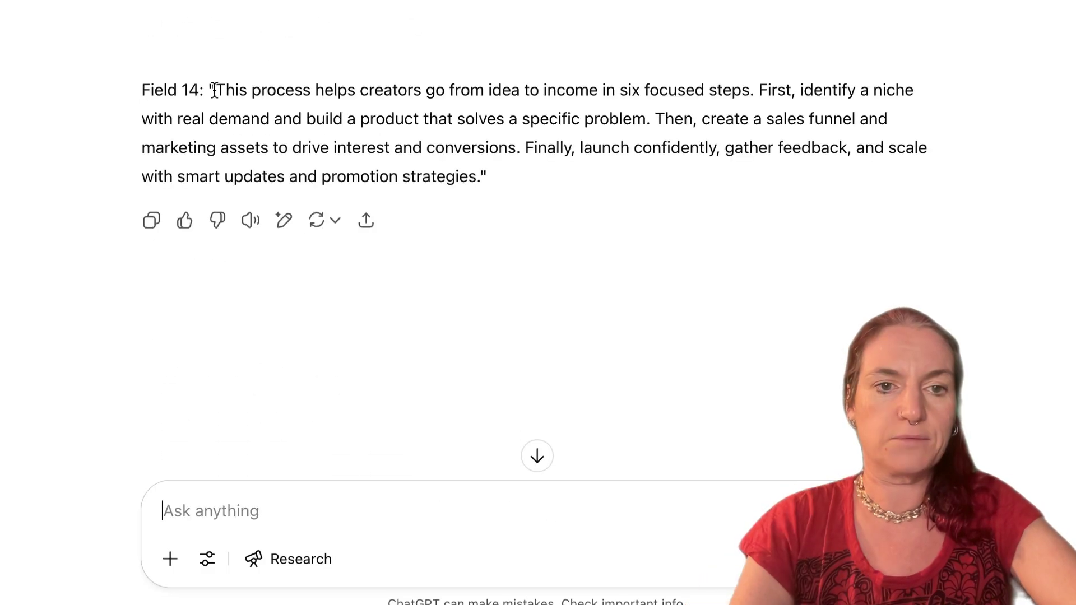
drag(216, 88, 479, 180)
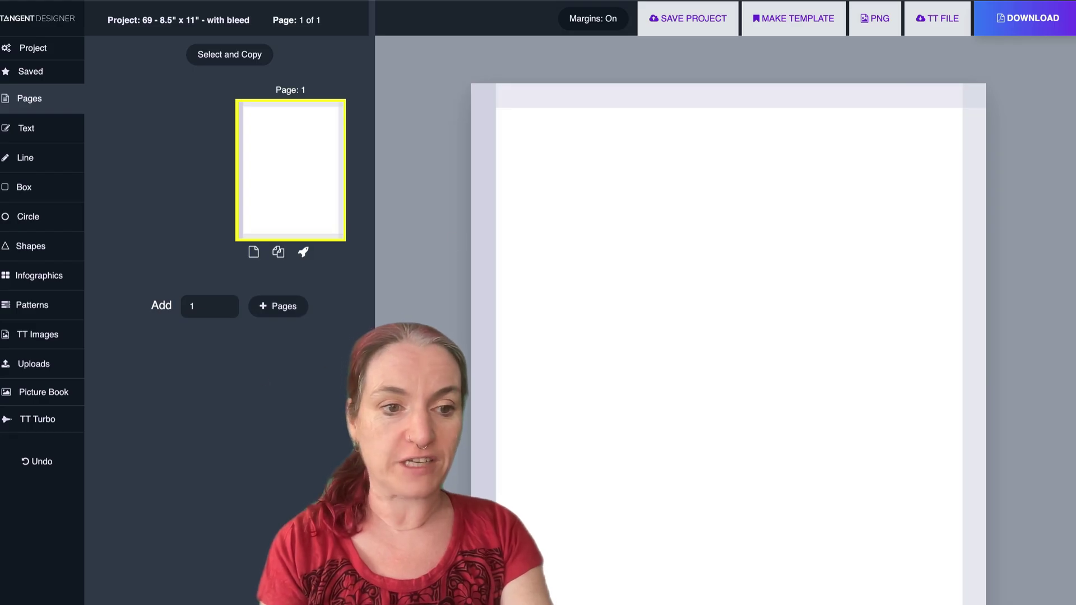
Add a text element in Tangent Designer and enter Scenario Name, Backstory, Location Details, Characters Present and Security Information as a Paste Blast list
click(25, 133)
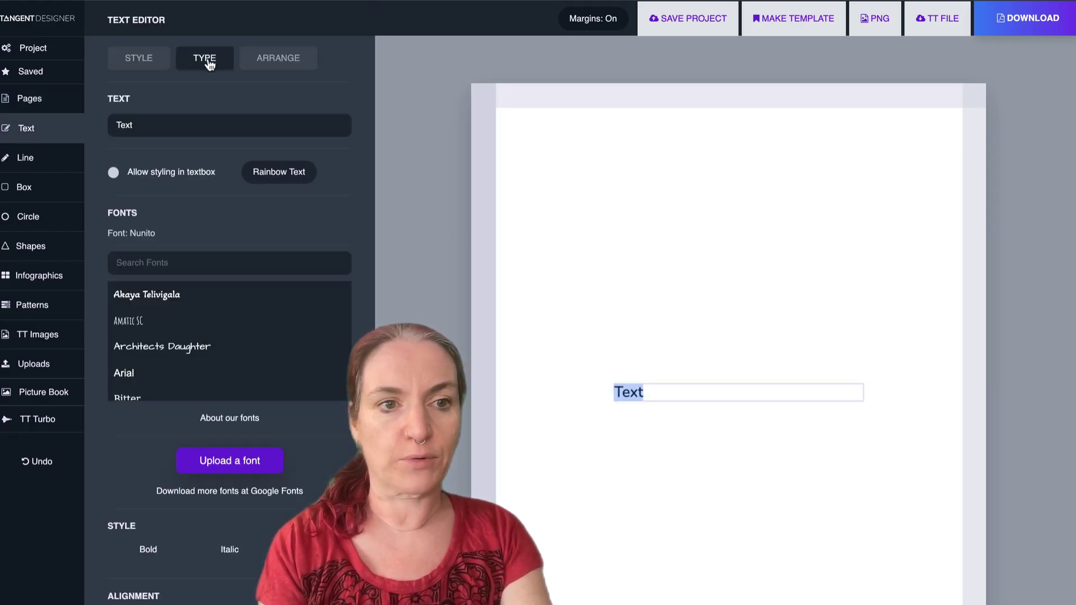
scroll(210, 107, down, 7)
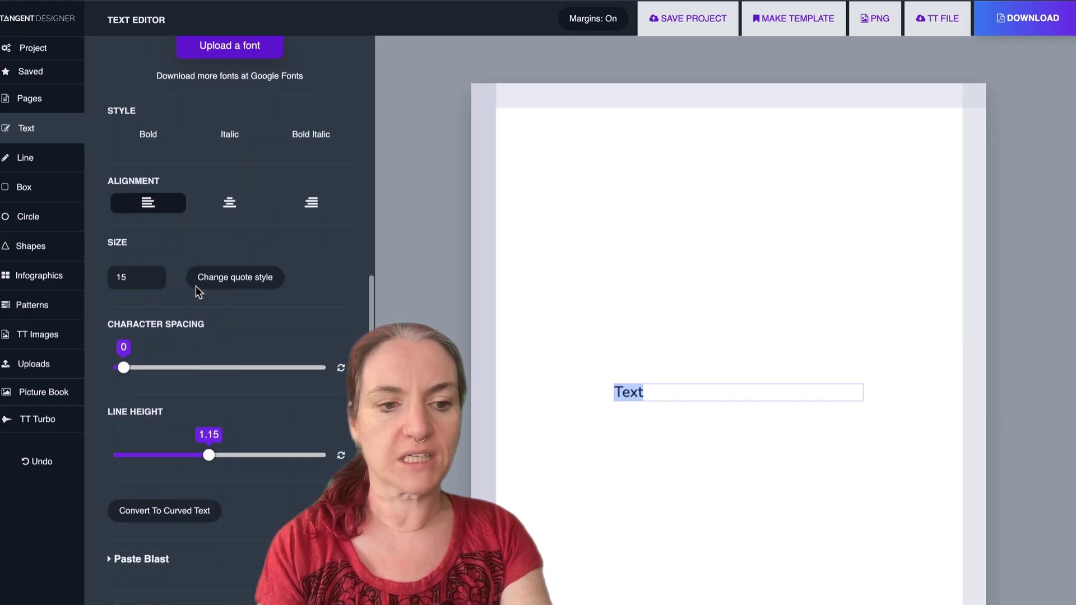
click(150, 561)
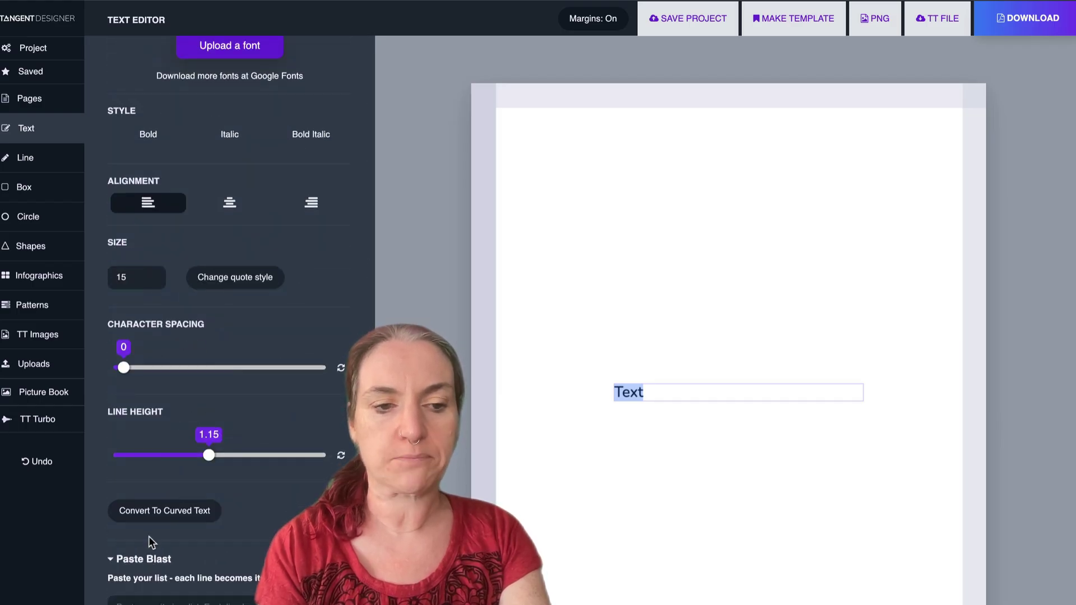
scroll(149, 541, down, 3)
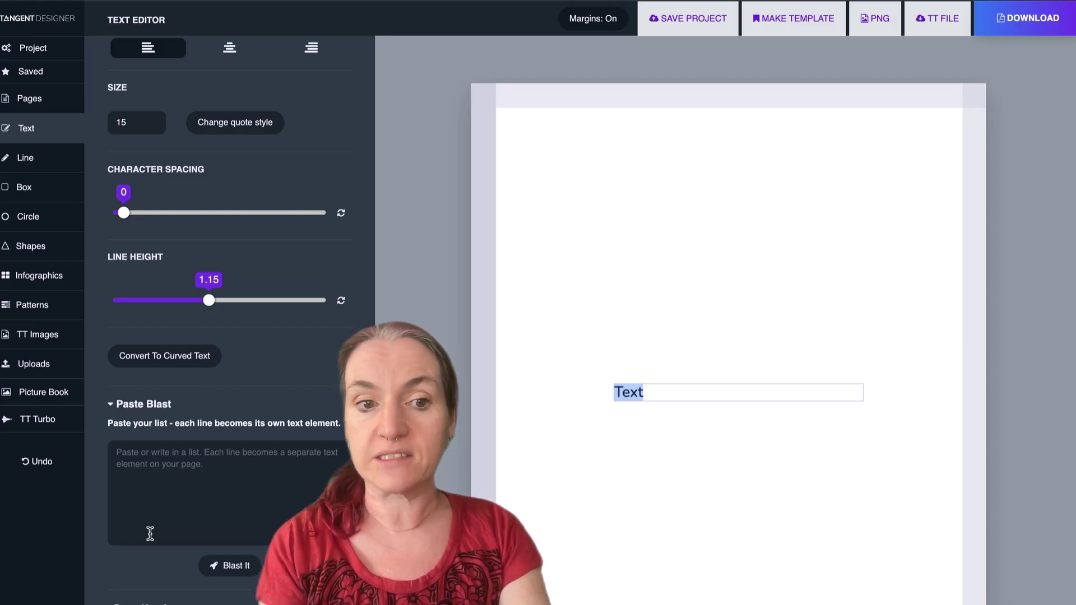
click(154, 444)
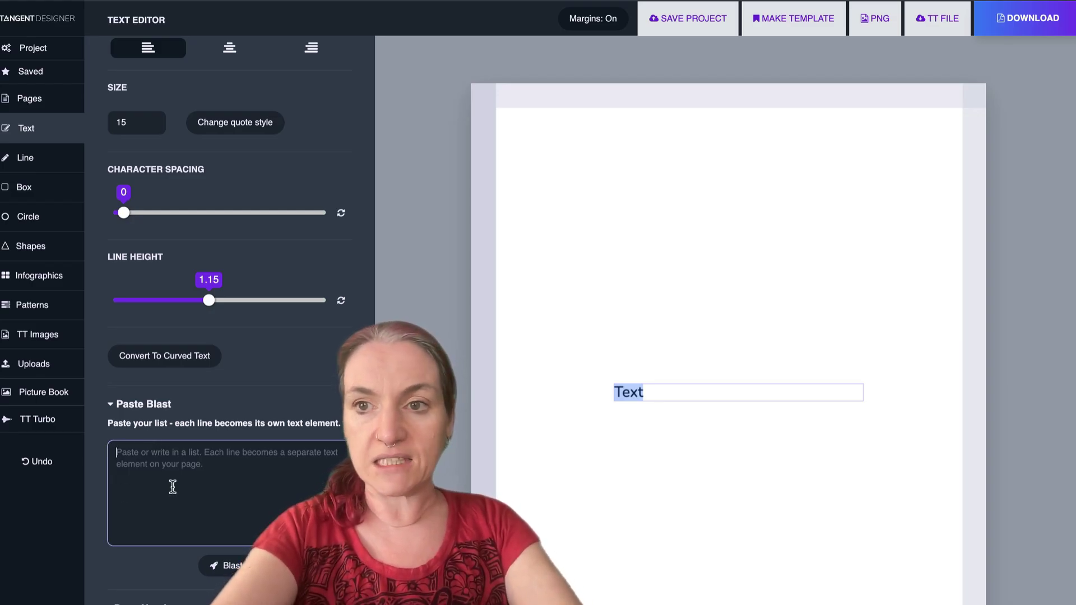
text(Security)
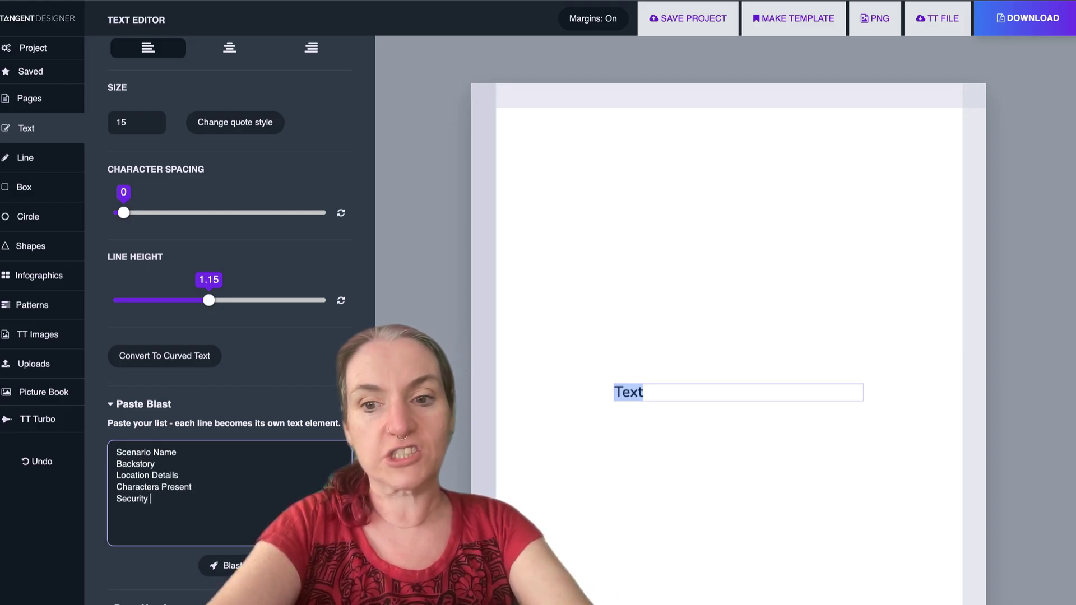
text(nformation)
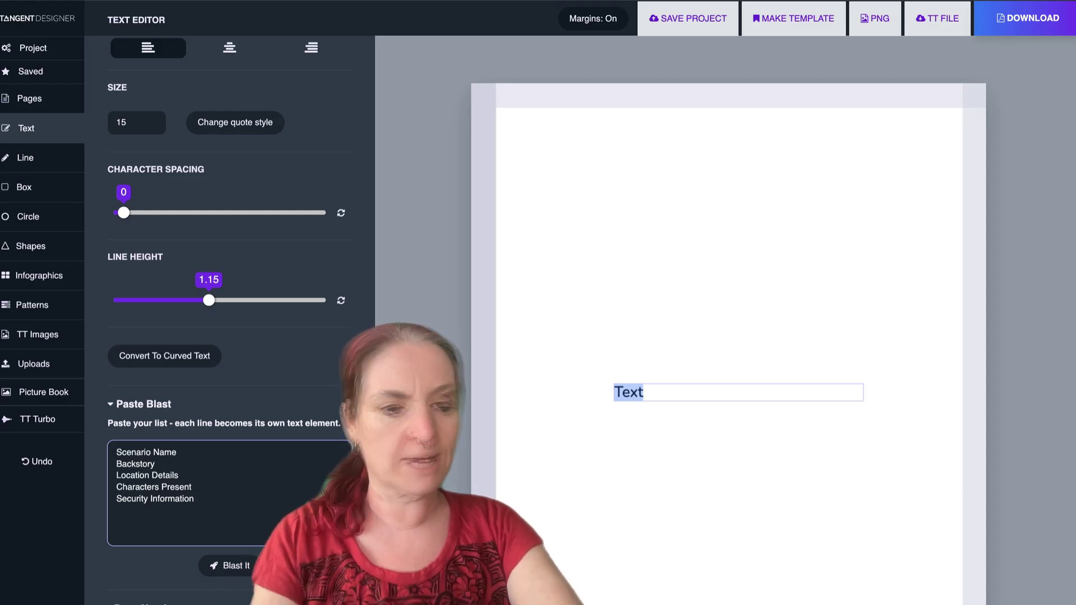
Check the list line by line and blast it onto the page as separate text elements
click(155, 464)
click(176, 452)
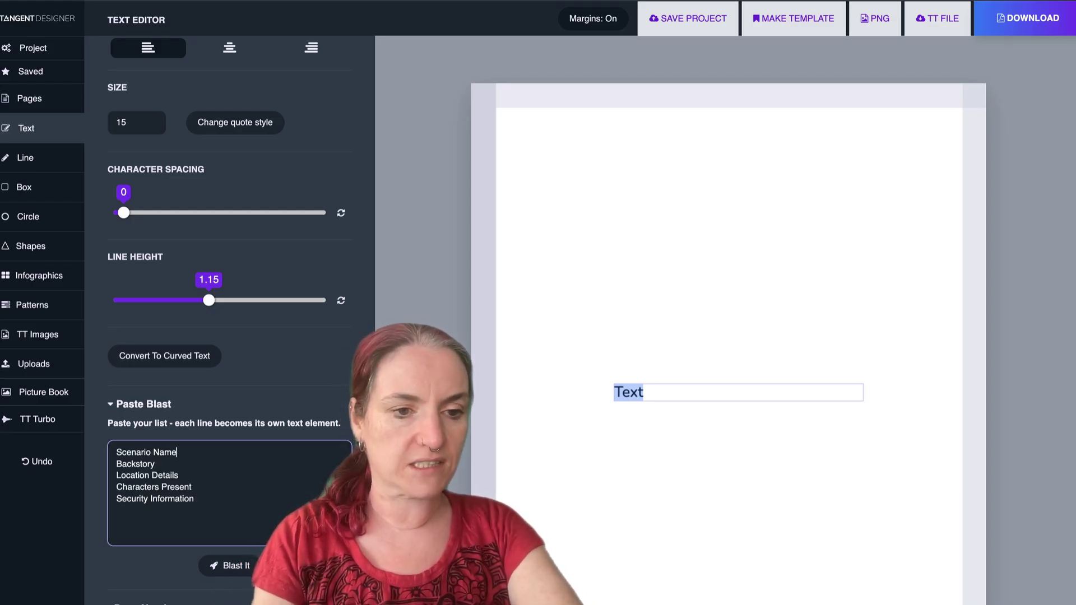
click(155, 464)
click(179, 475)
click(192, 487)
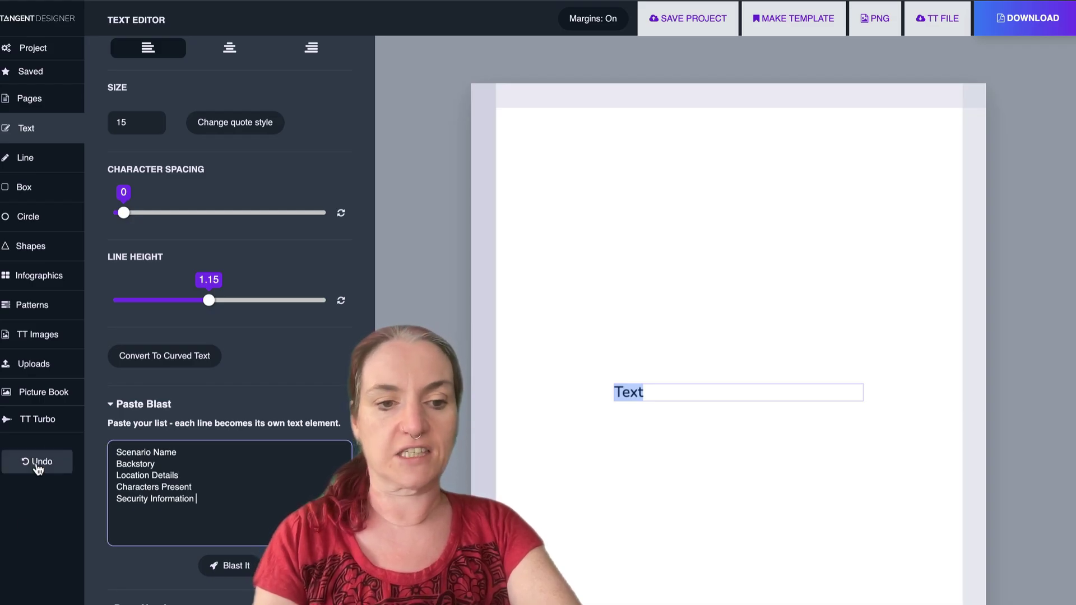
click(230, 566)
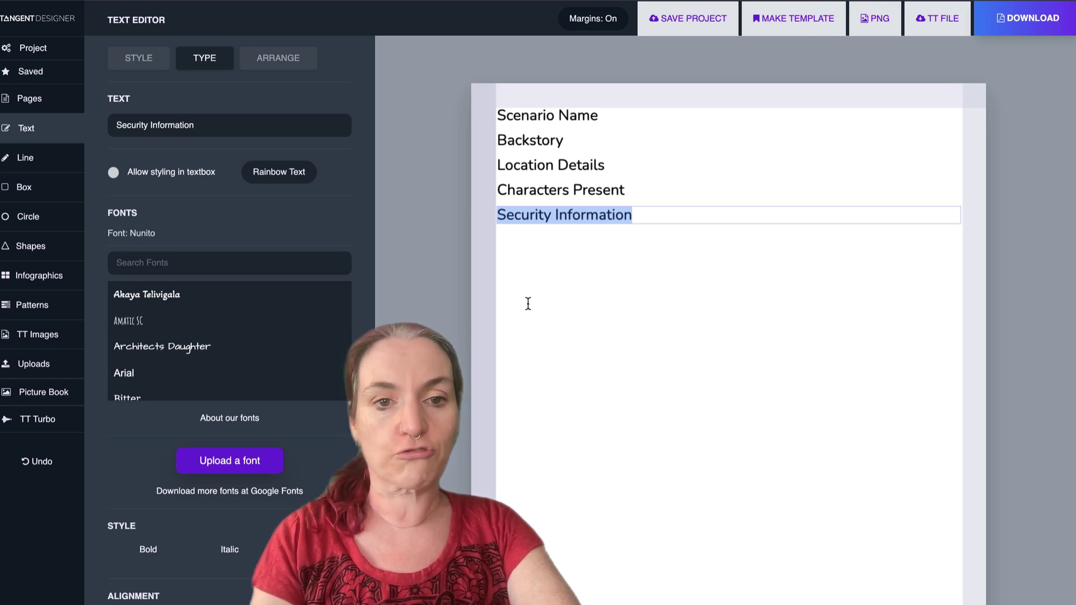
Center the "Scenario Name" text, then move the other four lines down together and center them as well
click(527, 110)
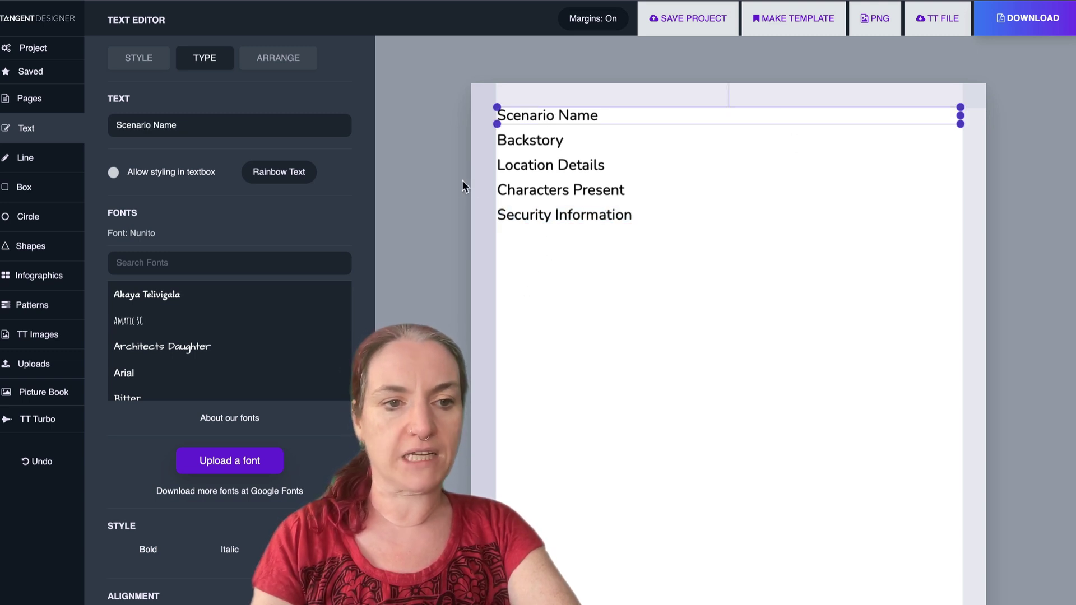
click(229, 604)
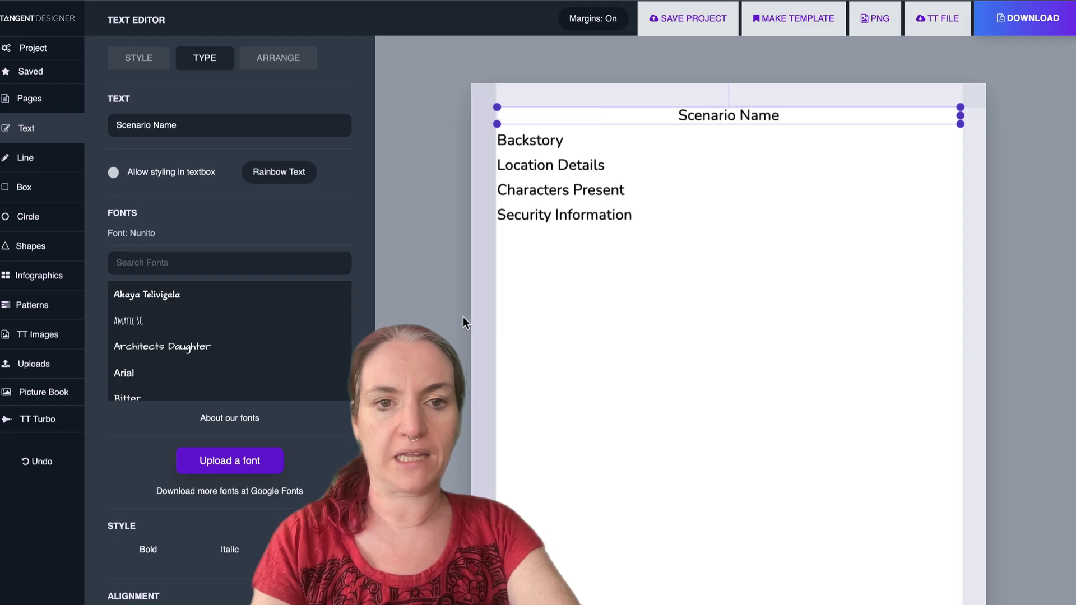
drag(558, 304, 532, 215)
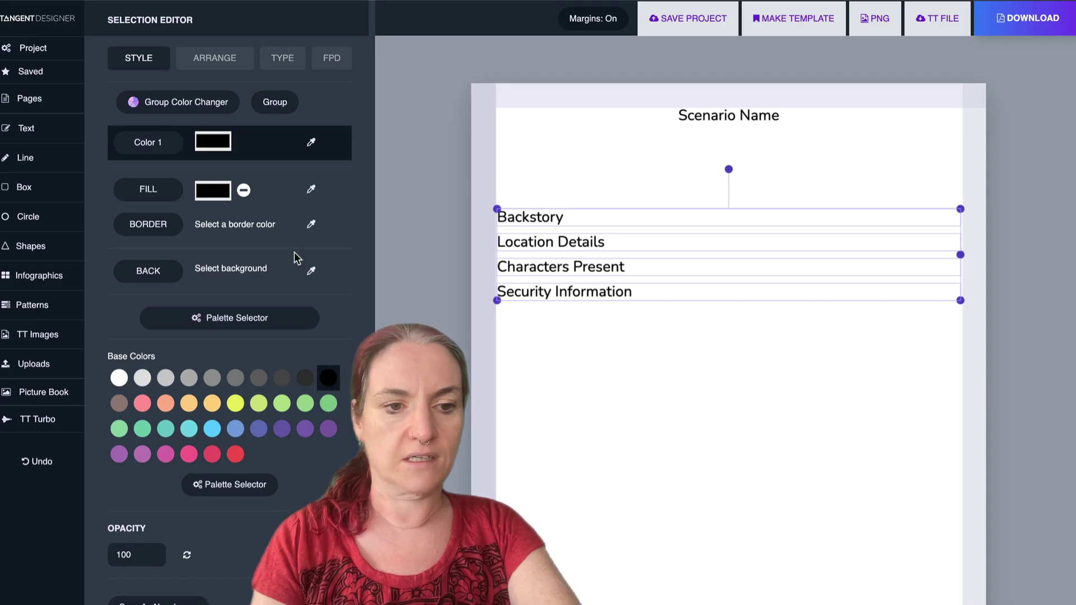
click(283, 59)
click(231, 483)
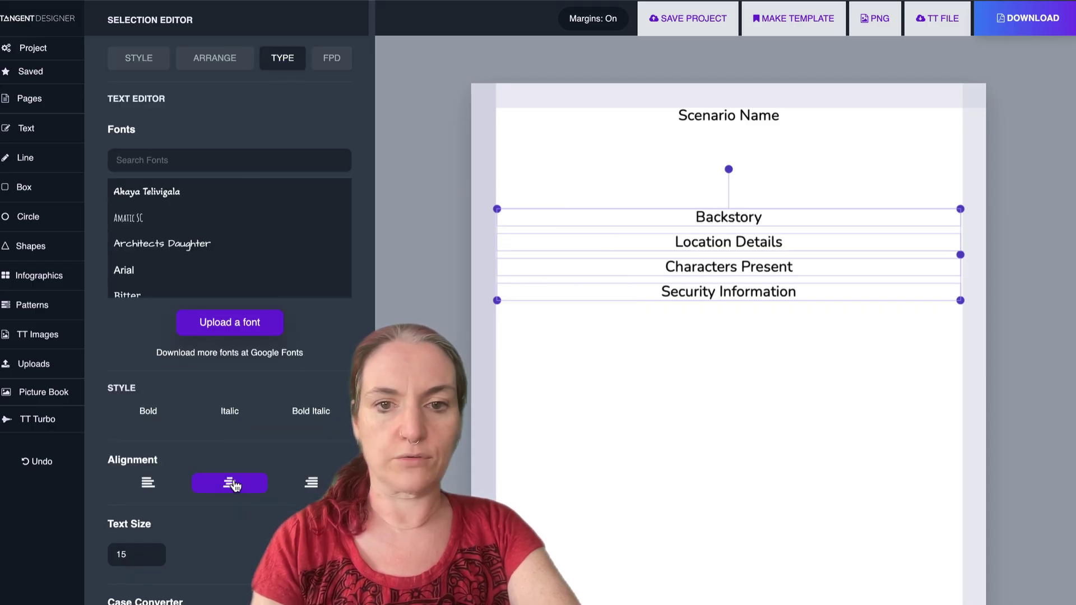
Change the font of all five text lines to Cousine
drag(775, 366, 687, 85)
click(176, 159)
text(c)
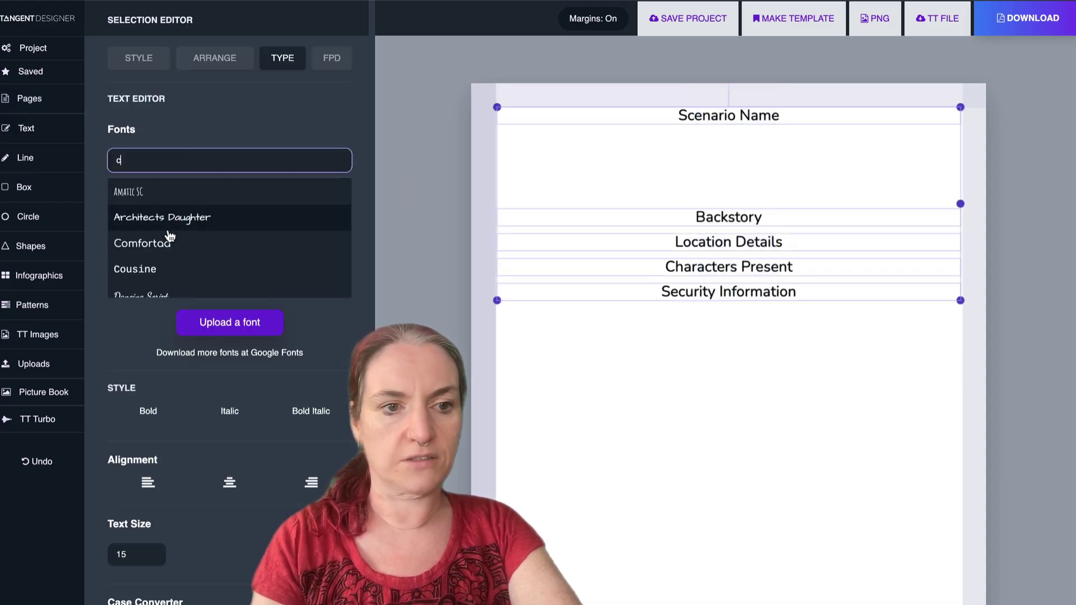
click(162, 267)
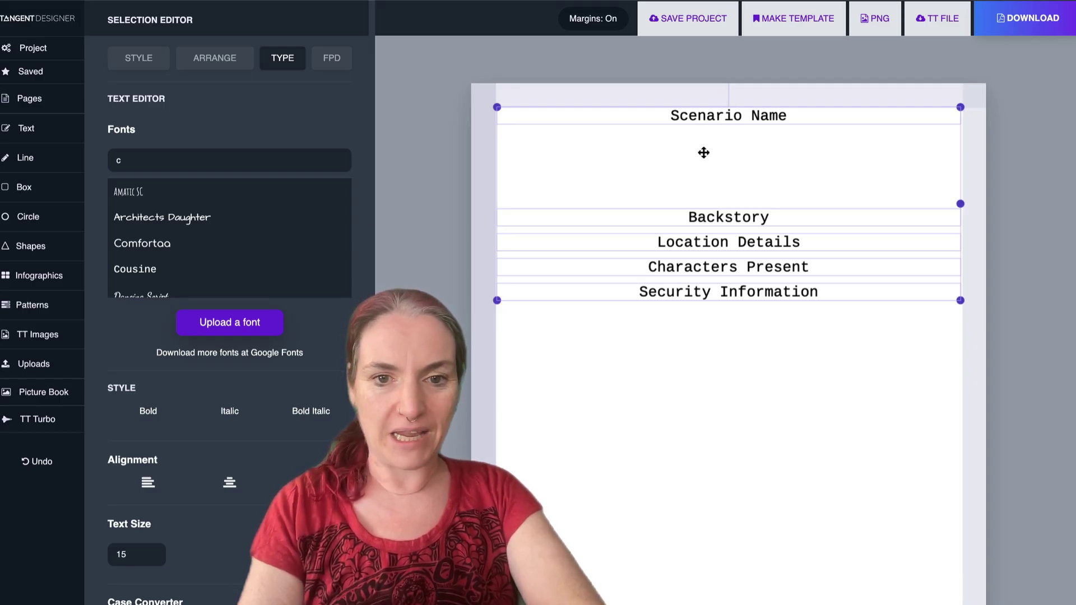
click(703, 341)
Enlarge the "Scenario Name" heading and space the section headings below "Backstory" down the page to leave writing room
click(723, 115)
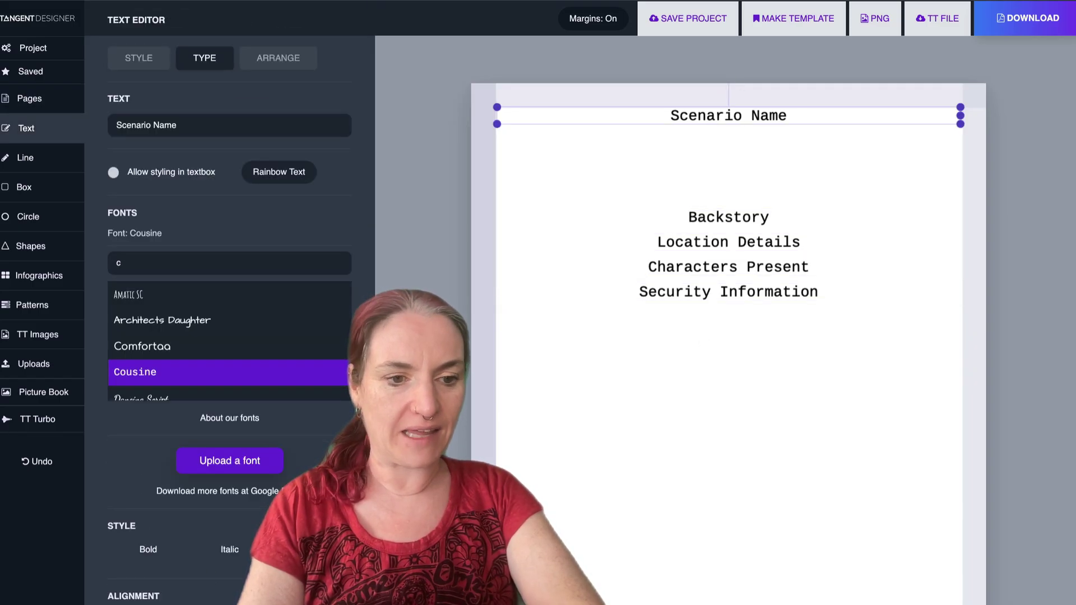
click(704, 248)
drag(704, 249, 684, 448)
click(699, 407)
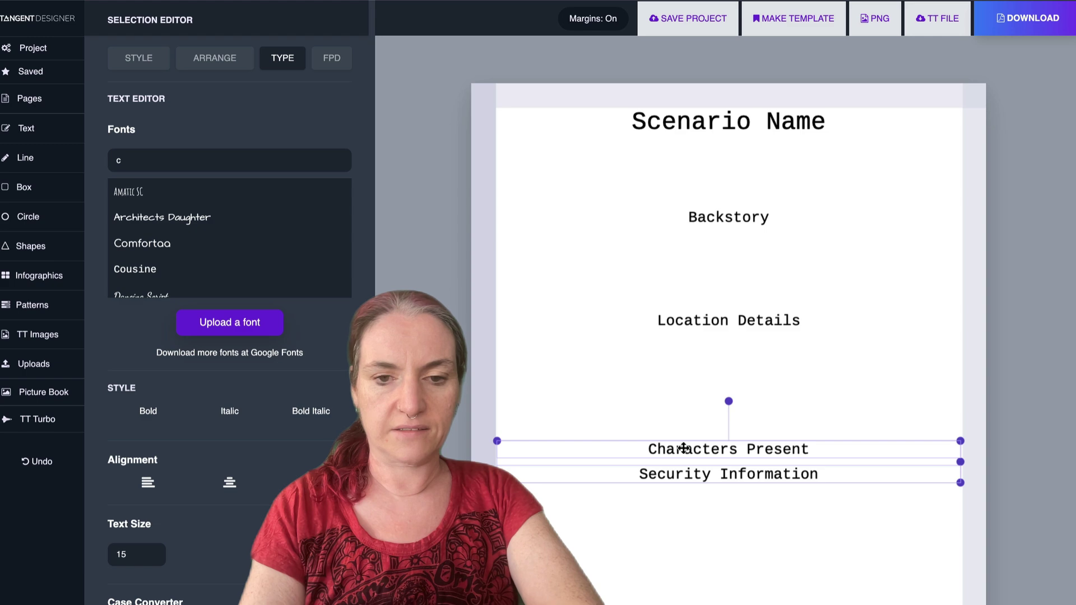
click(686, 557)
drag(685, 493, 681, 600)
click(549, 322)
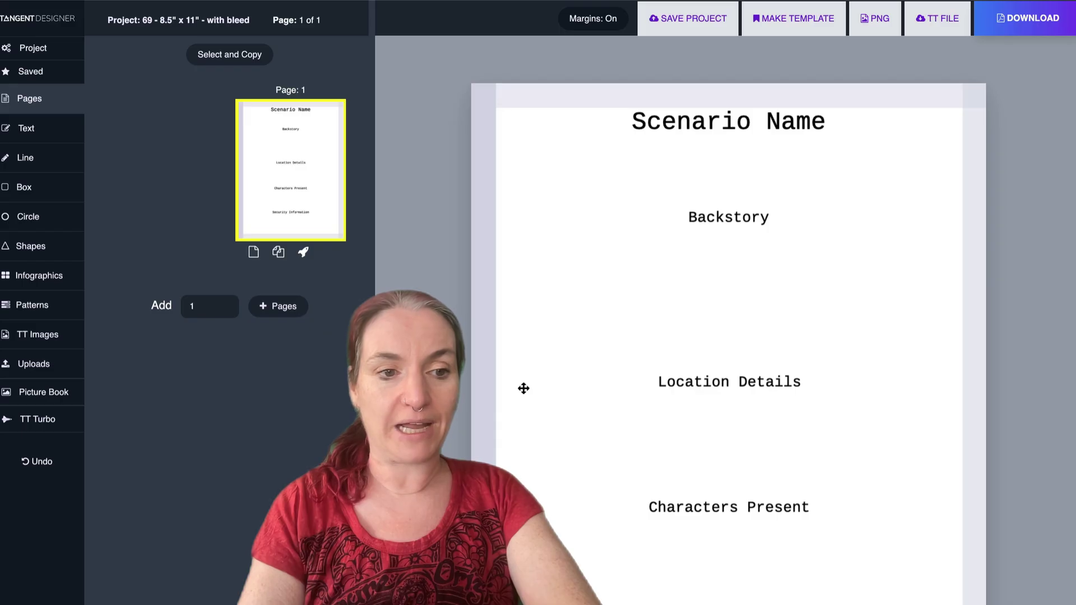
Place the green and purple glowing neon image from the uploaded TT General folder on the page
click(78, 364)
scroll(129, 493, down, 3)
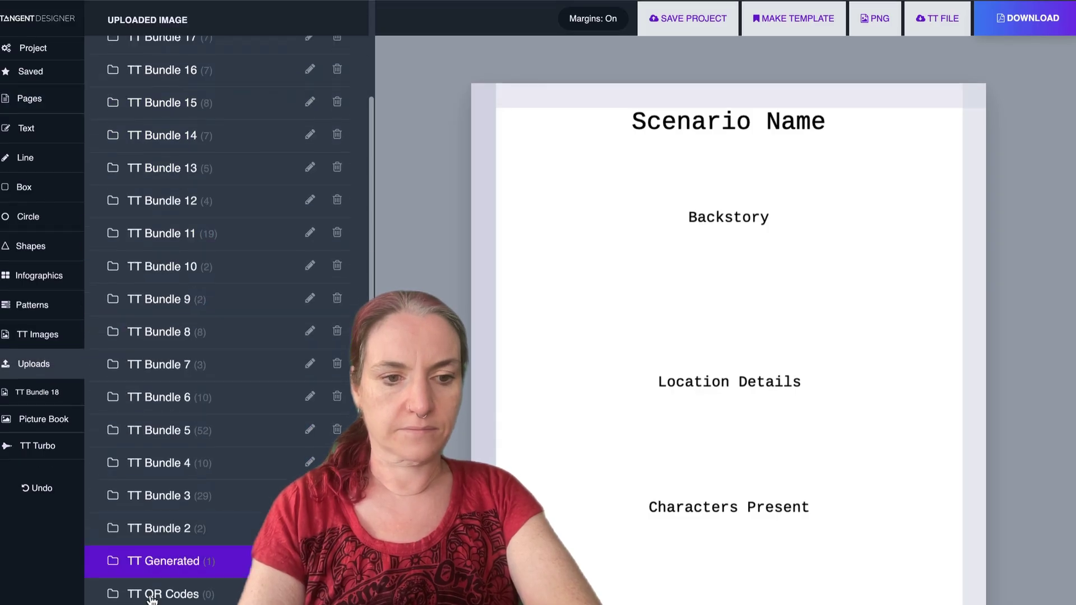
click(134, 515)
click(154, 207)
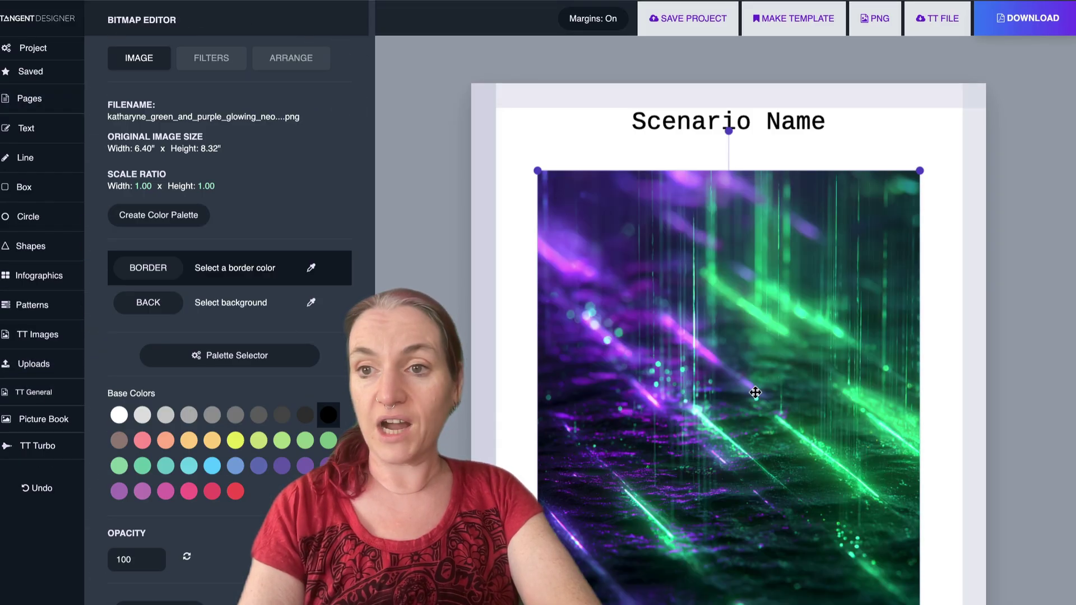
Make the neon image full width, fit it over the whole page at about 8.67" x 11.27", and send it to the back
click(305, 58)
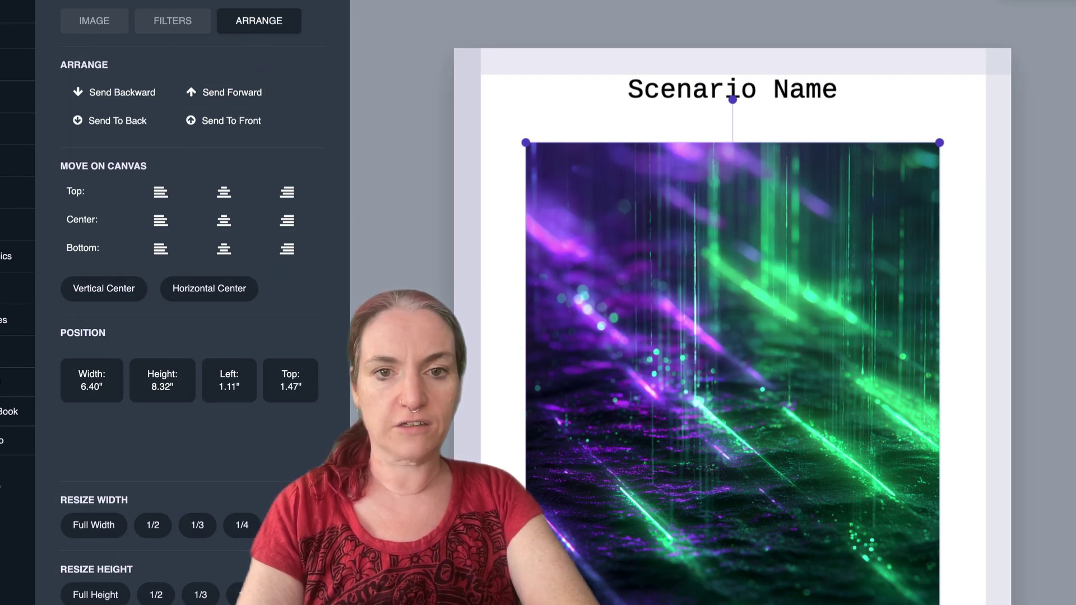
click(91, 531)
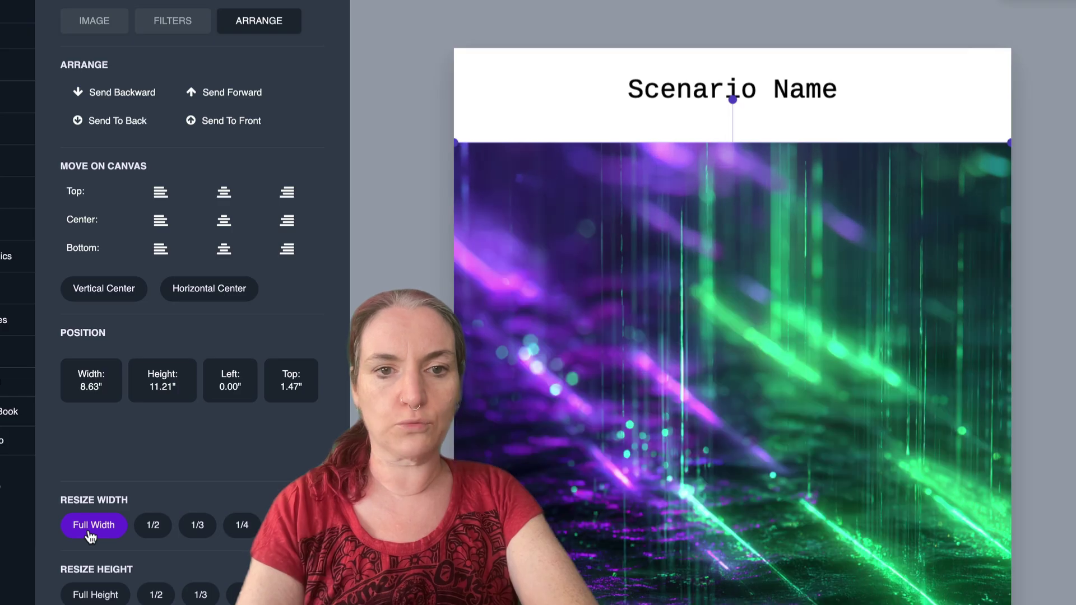
click(224, 223)
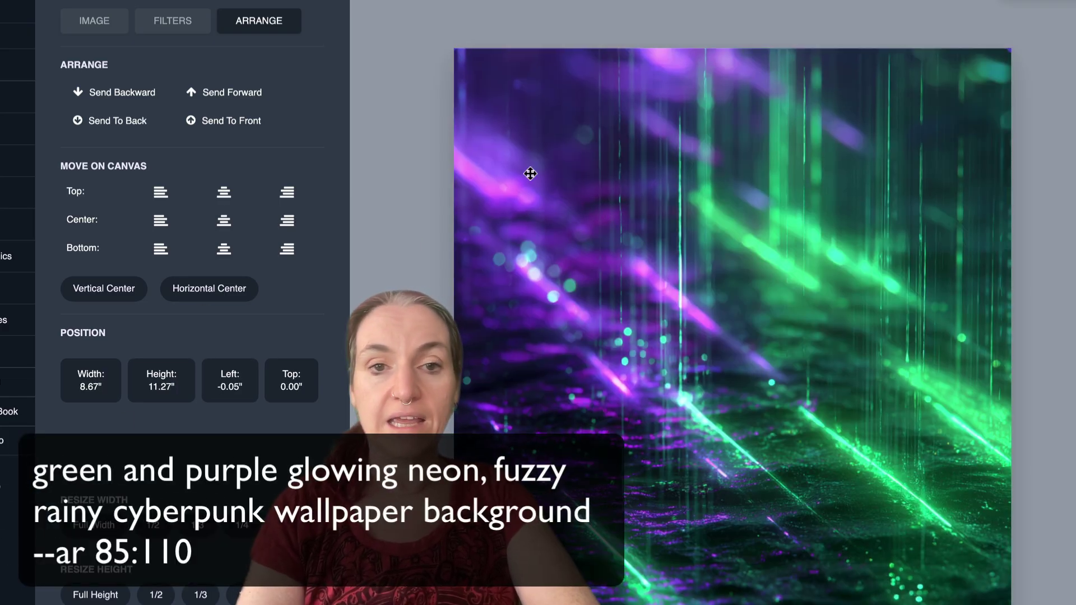
click(132, 119)
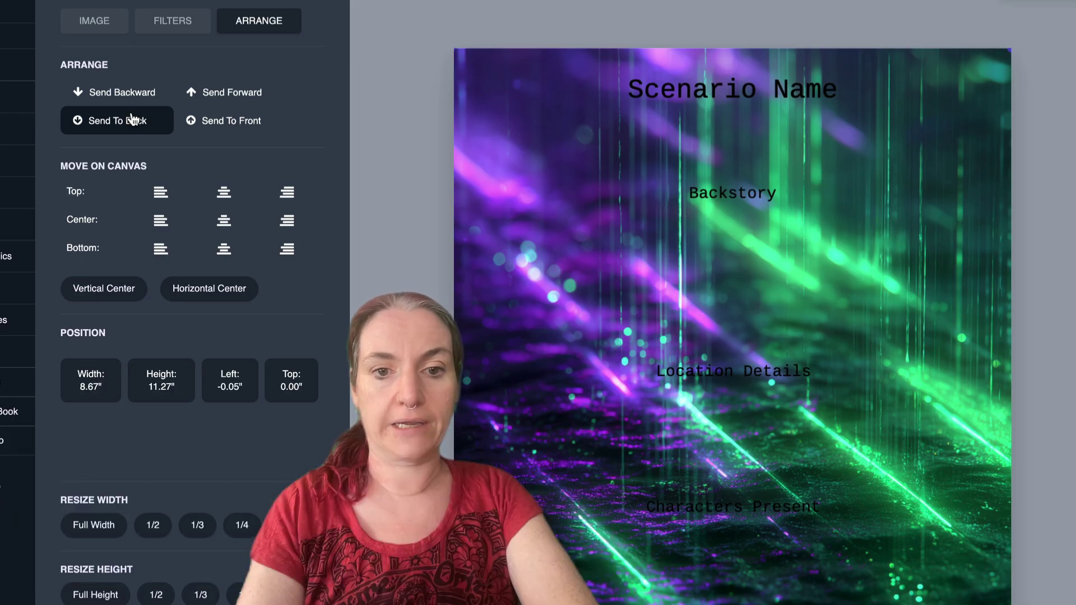
Select all the text on the page, change its fill color to white and deselect it
click(763, 106)
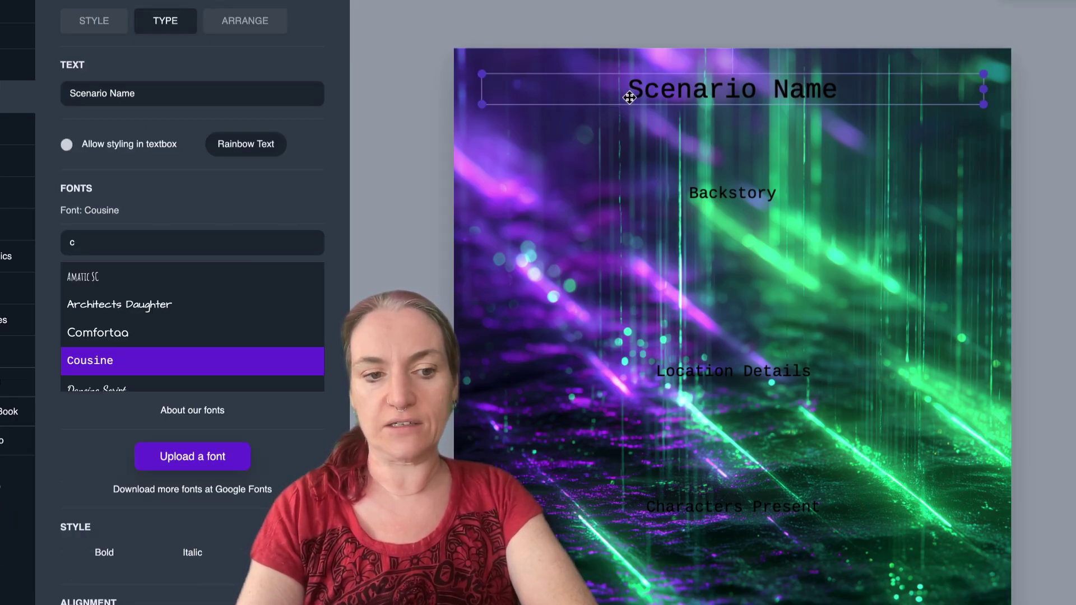
click(253, 22)
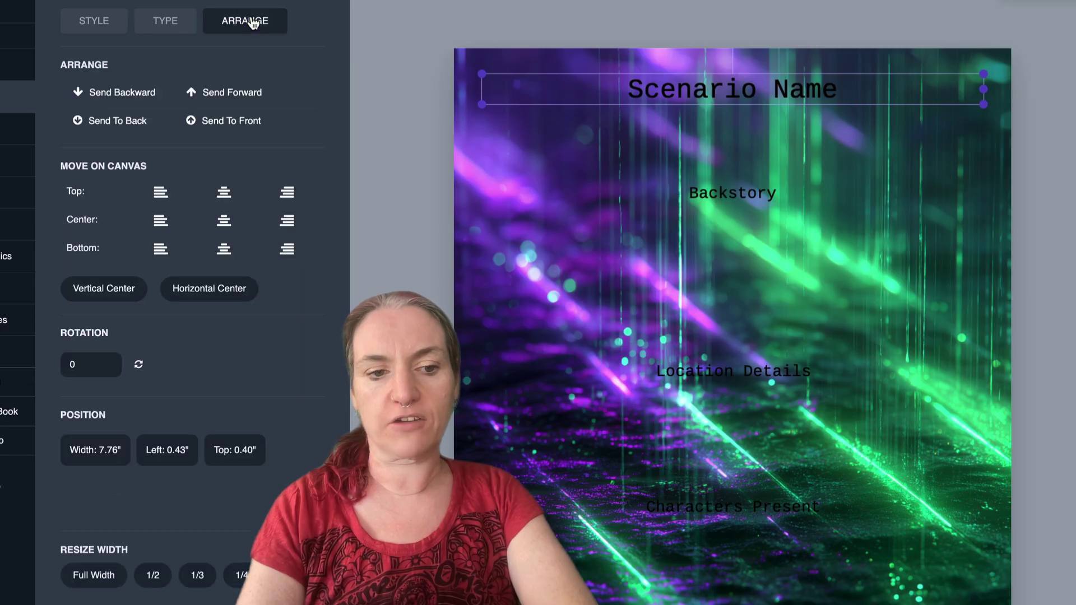
scroll(89, 539, down, 4)
click(90, 541)
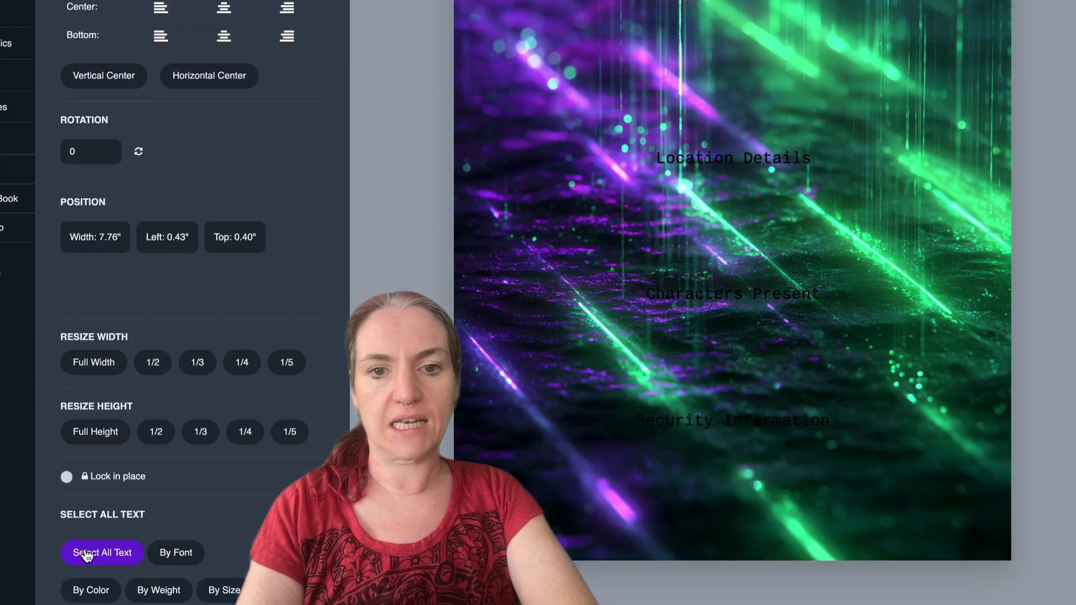
scroll(793, 133, up, 4)
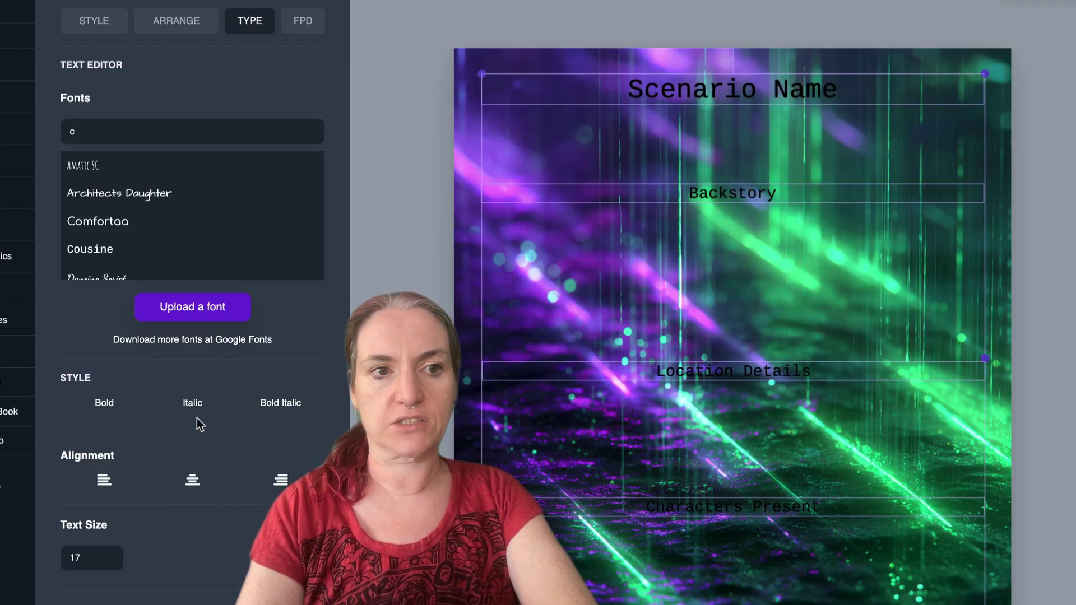
click(112, 19)
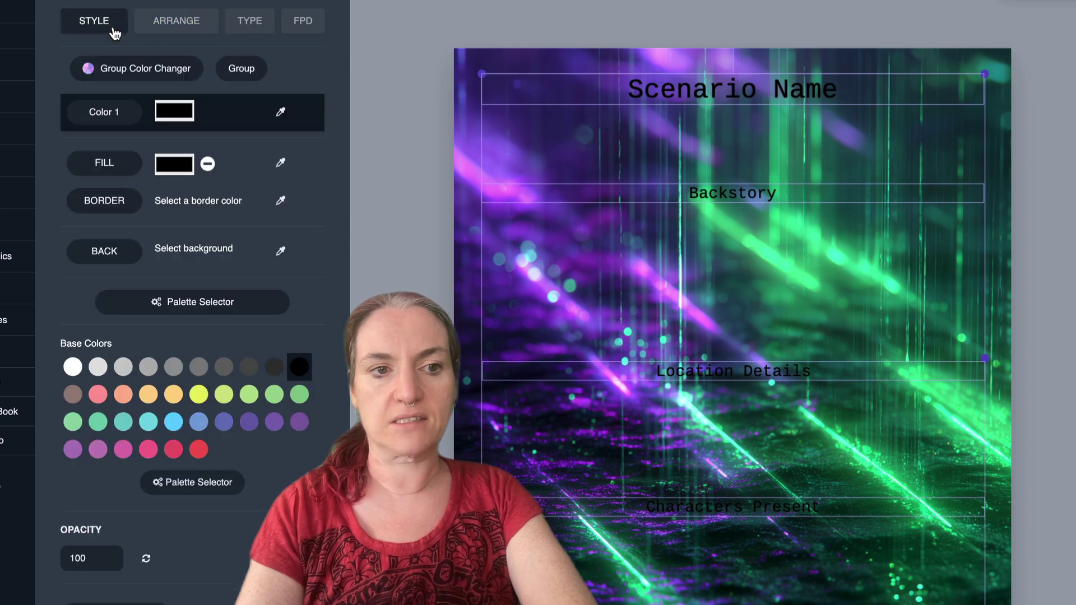
click(73, 368)
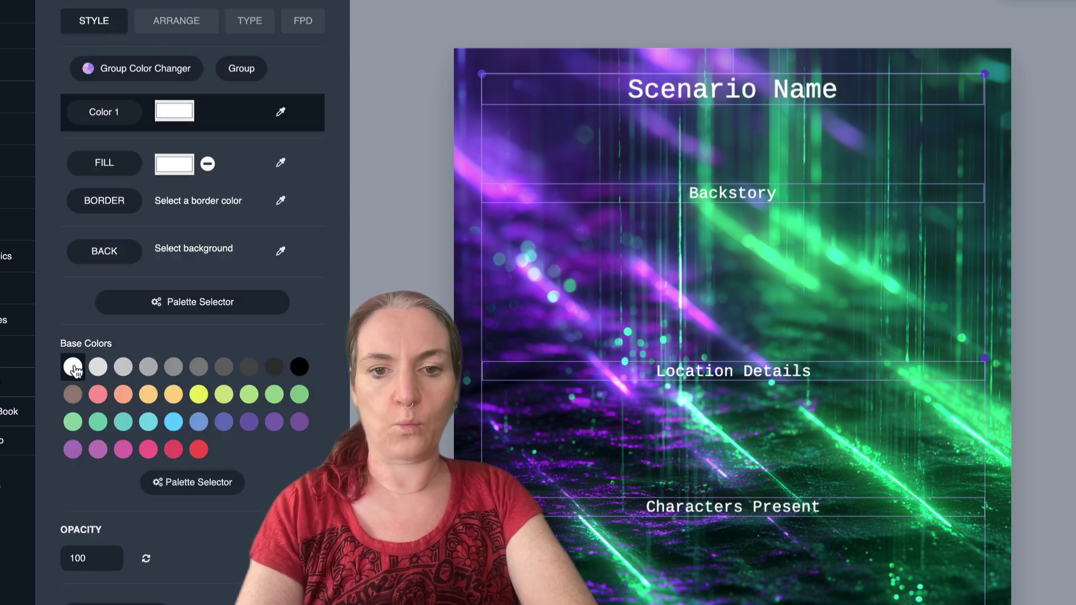
click(749, 476)
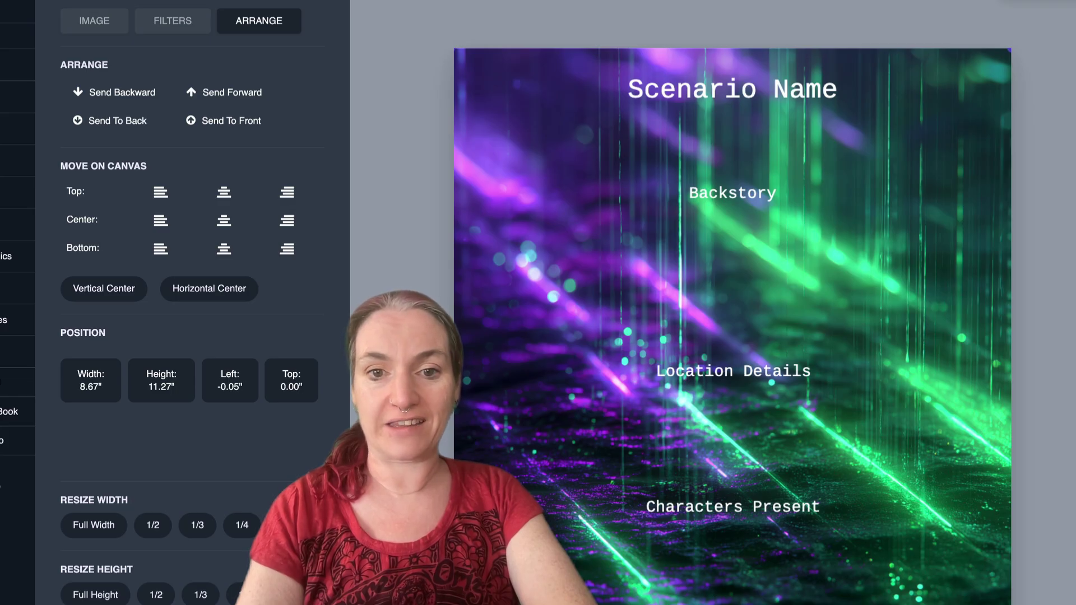
Duplicate the Backstory, Location Details, Characters Present and Security Information headings and place each copy directly beneath its original
click(713, 580)
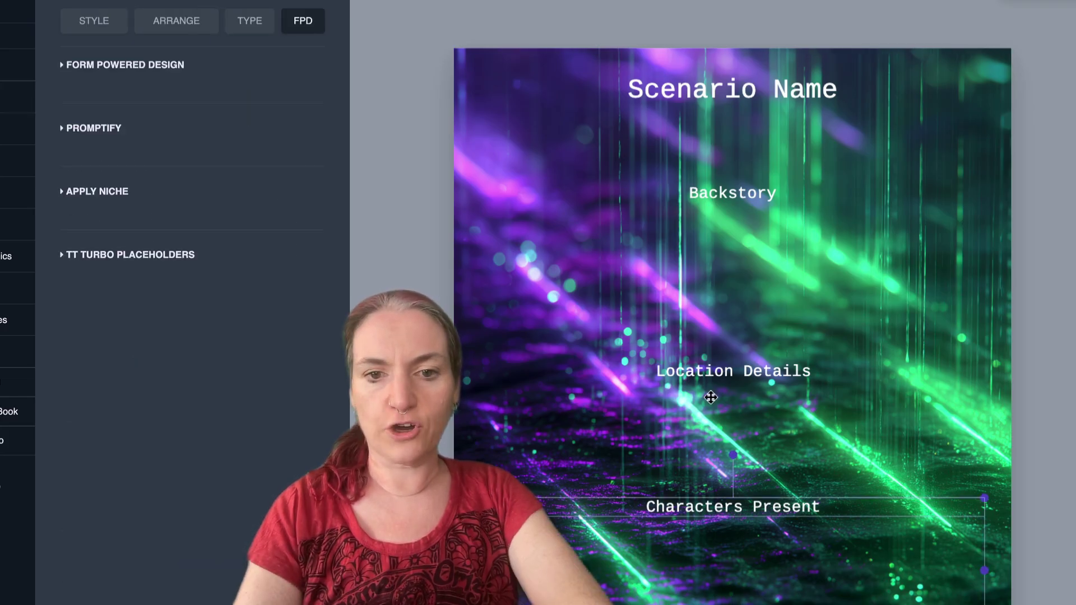
click(707, 193)
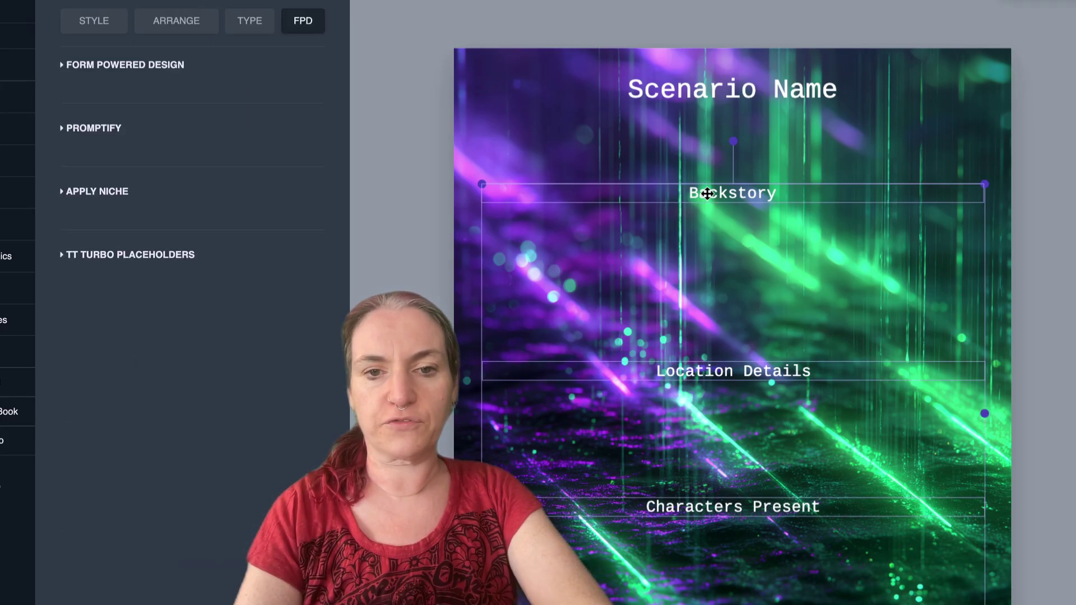
key(super+v)
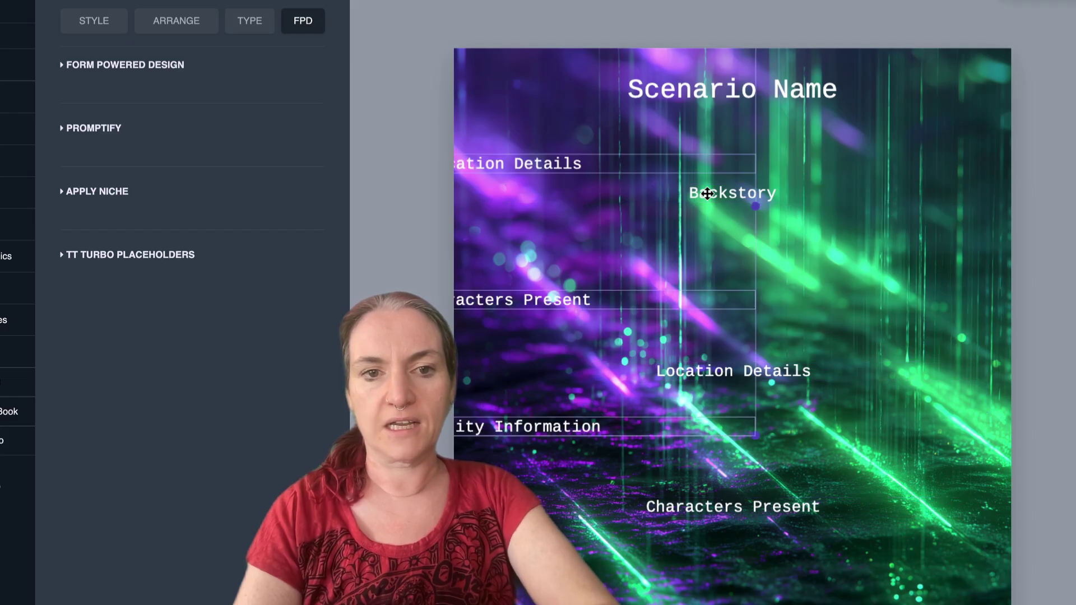
drag(567, 164, 796, 393)
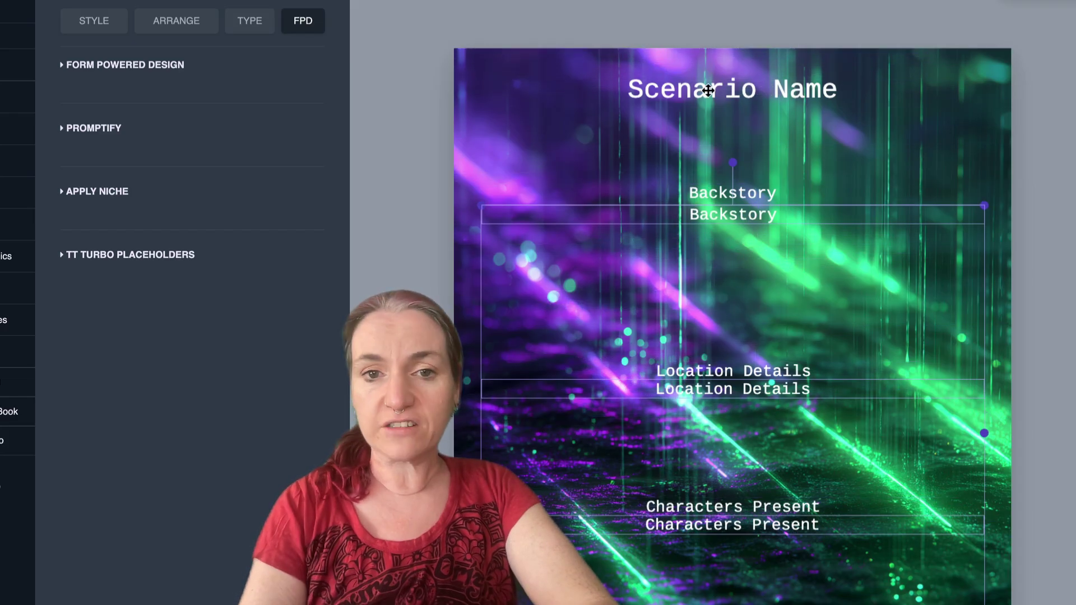
Add the "Scenario Name" heading to the selected heading copies and convert them all to TT Turbo placeholders
shift+click(707, 90)
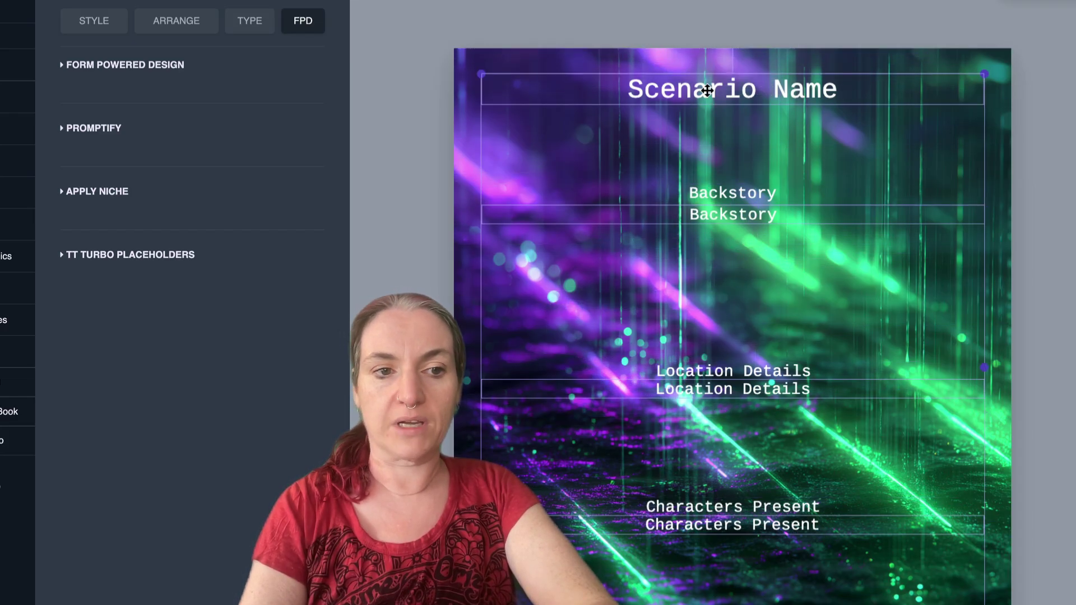
click(108, 257)
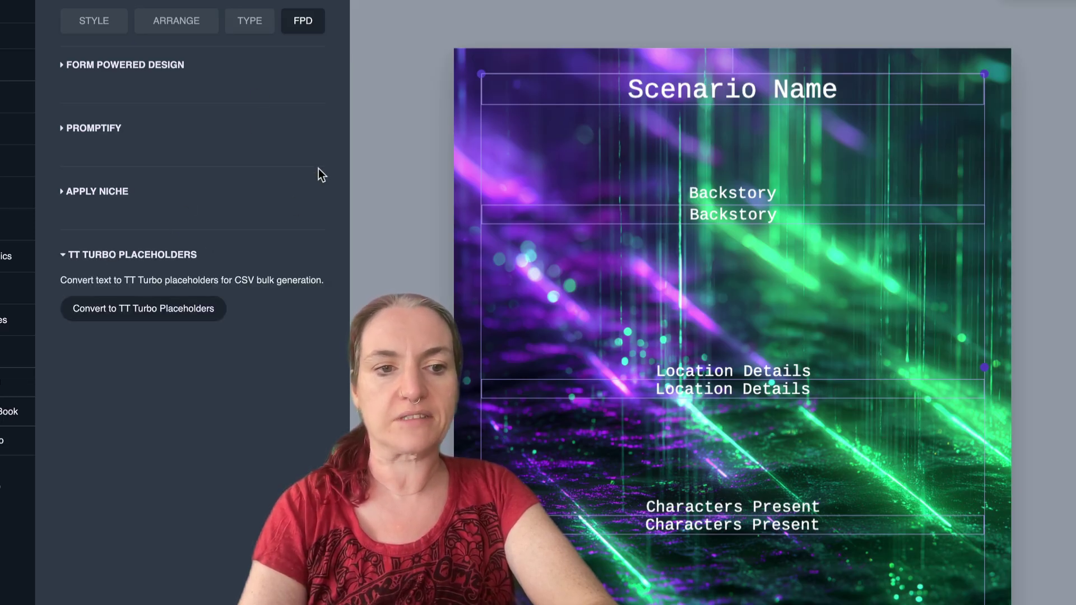
click(152, 312)
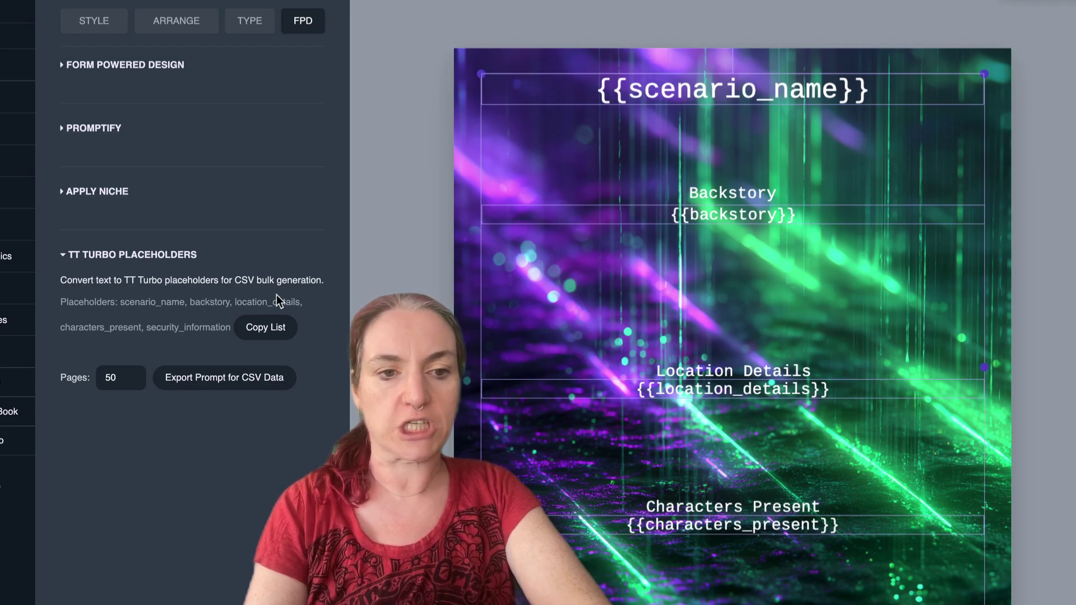
Copy the placeholder list, switch to ChatGPT, and paste it into a new chat prompt with the cursor before it
click(278, 330)
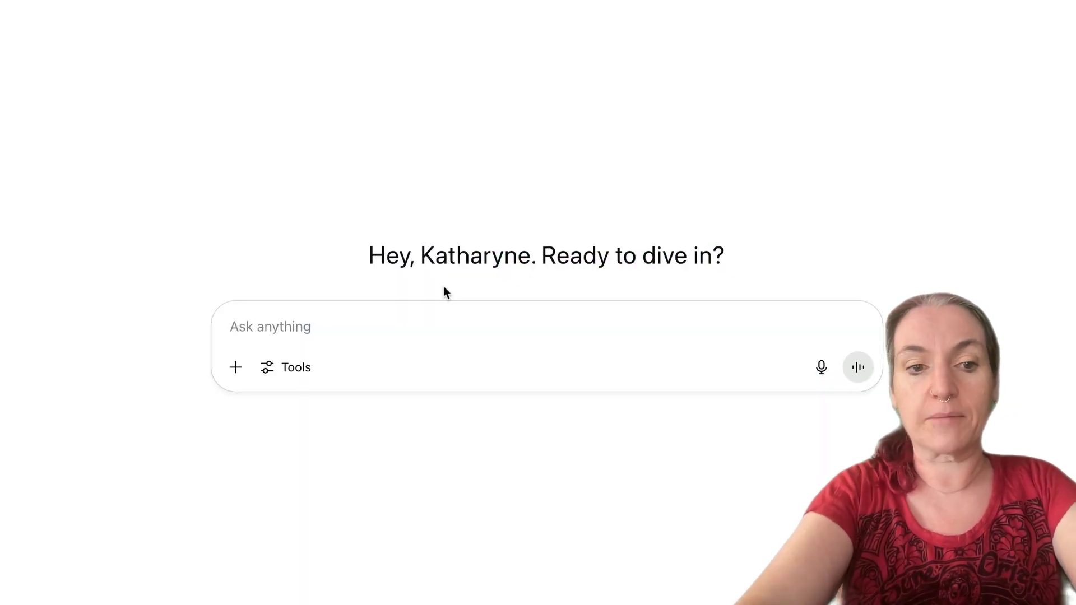
key(super+v)
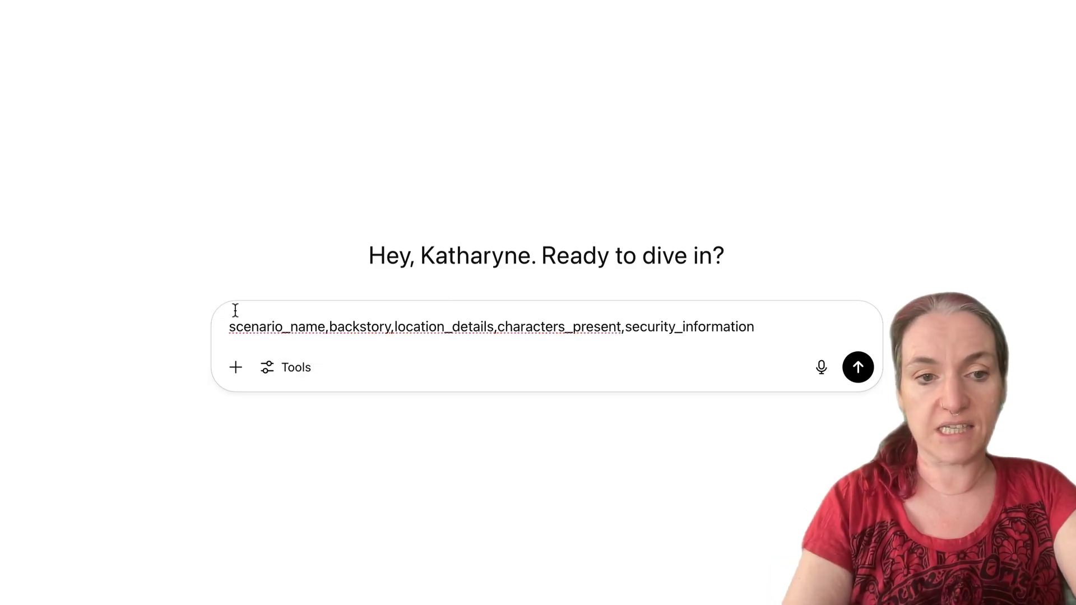
click(227, 328)
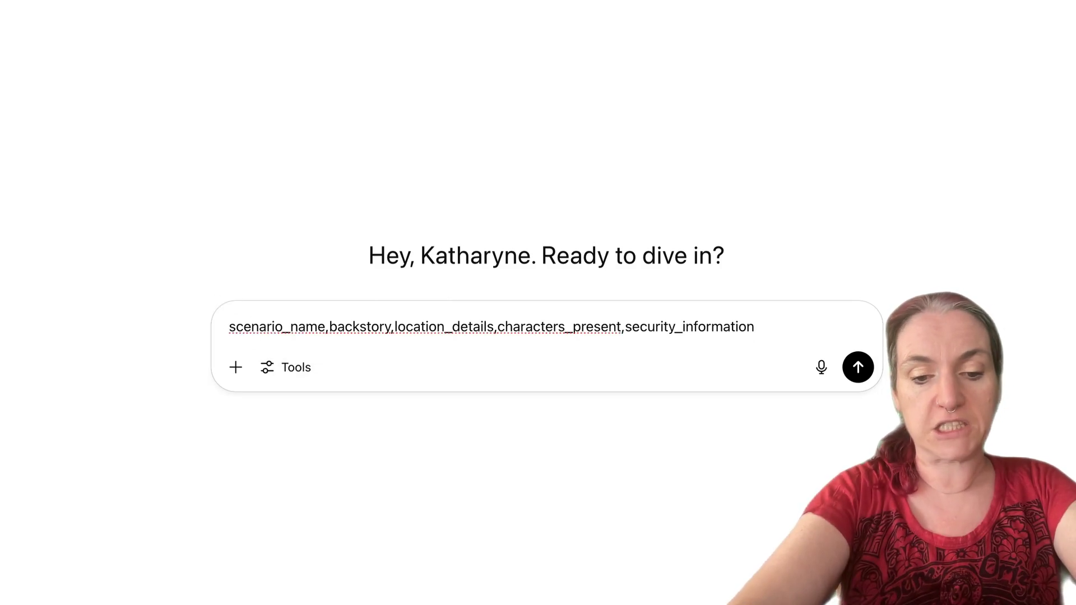
Before the list, request 10 scenarios for a cyberpunk tabletop roleplaying game with a one-long-paragraph backstory, a scenario name and three lines for the other fields
text(Generate 10 s)
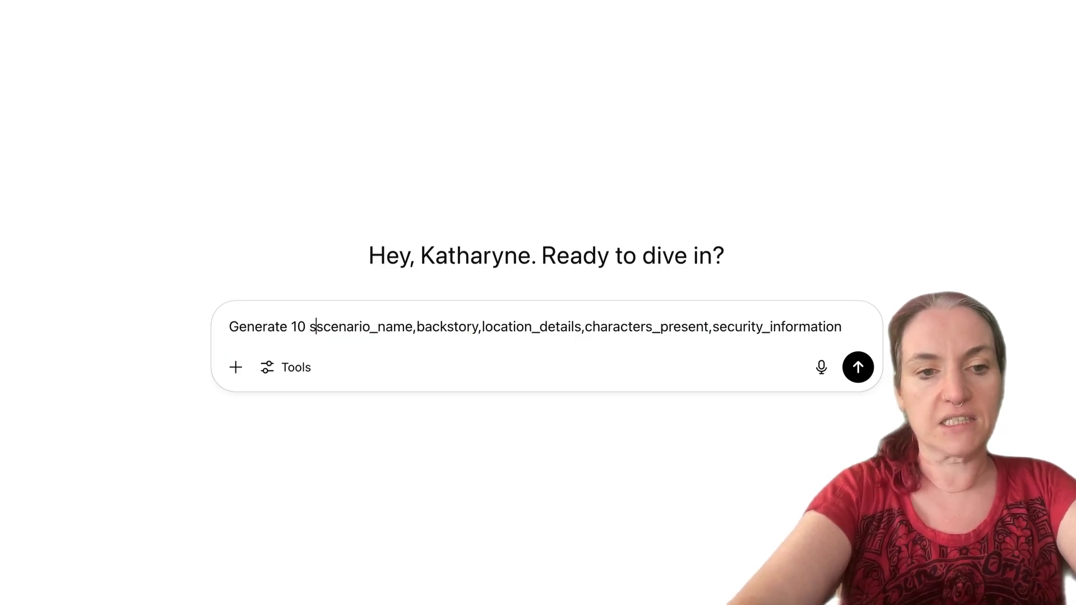
text(cenarios for a cyberpunk tabletop roleplayi)
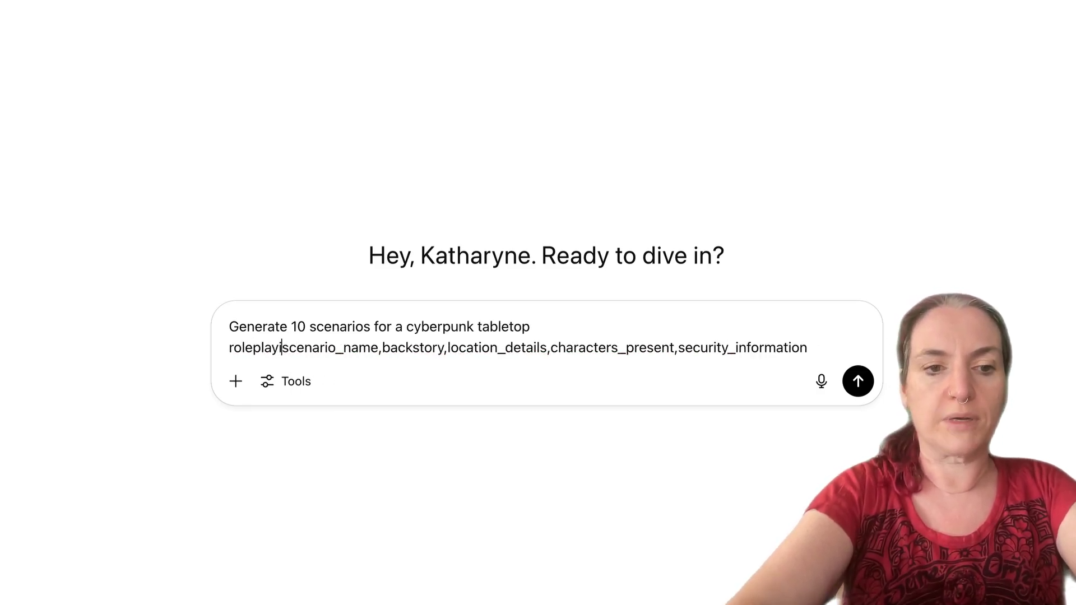
text(ng game.  I want a fairly detailed)
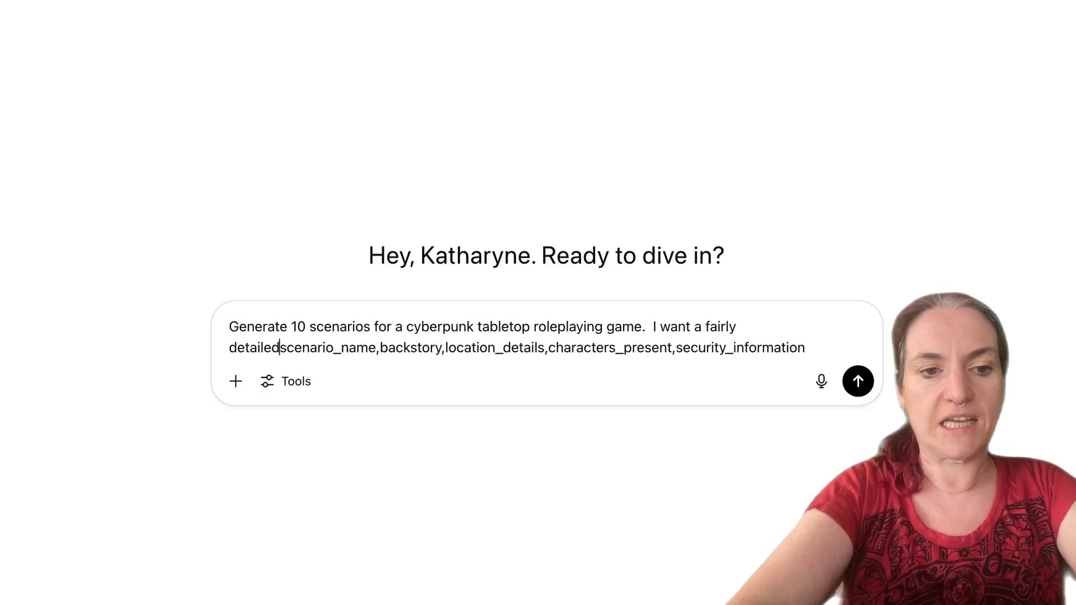
text( backstory (one)
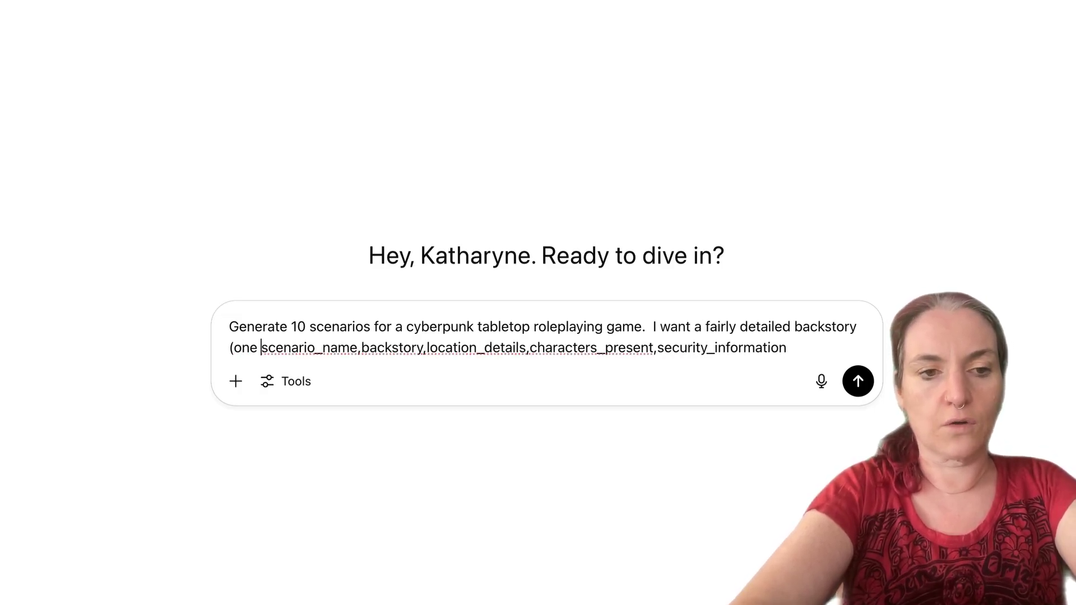
text( long paragraph), a scenario name and three lines for the rest of th fi)
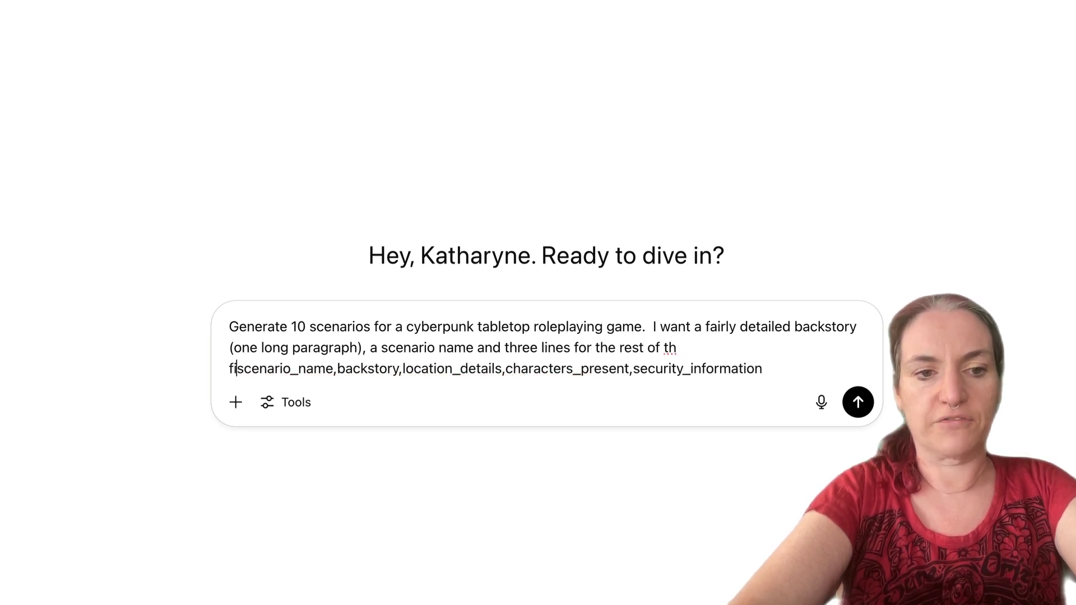
Ask for the output in a quoted, comma separated file and introduce the list with "These are the headers for the file:"
text(would like the o)
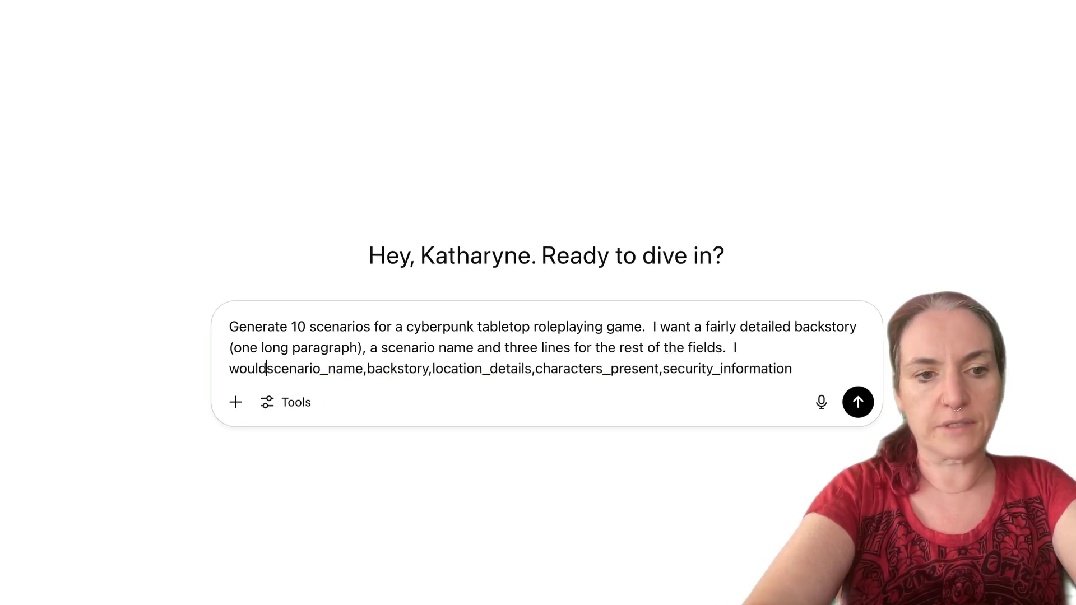
text(utput to be in a )
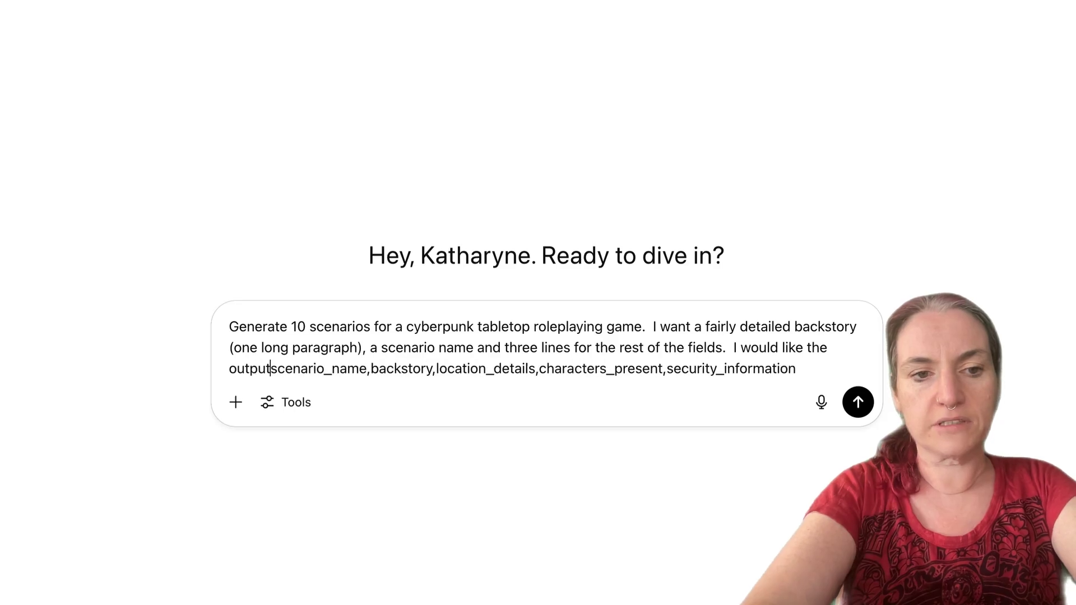
text(quoted, comma)
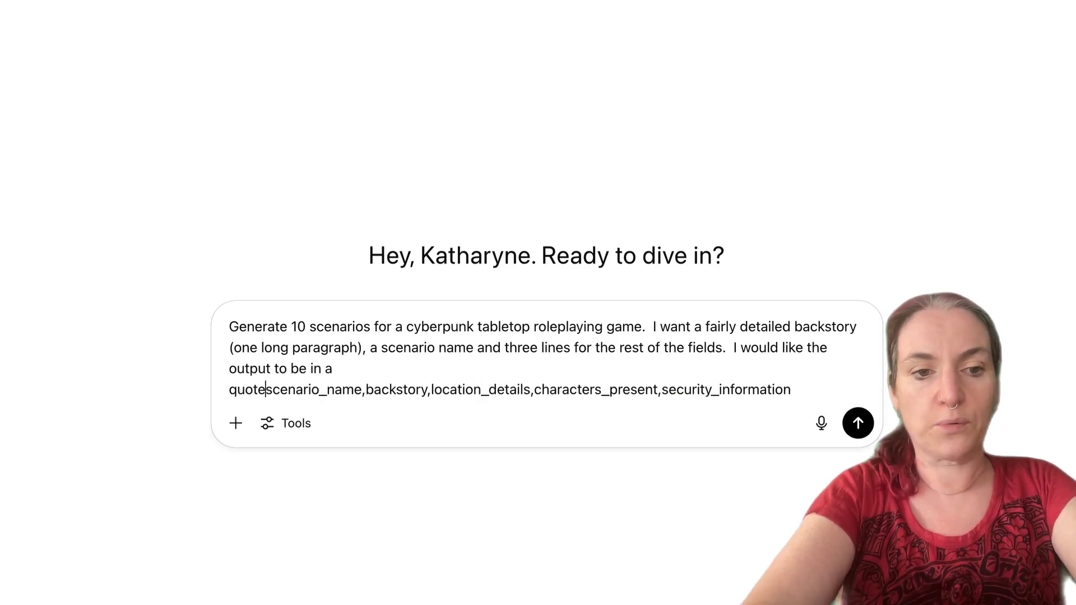
text( separated file)
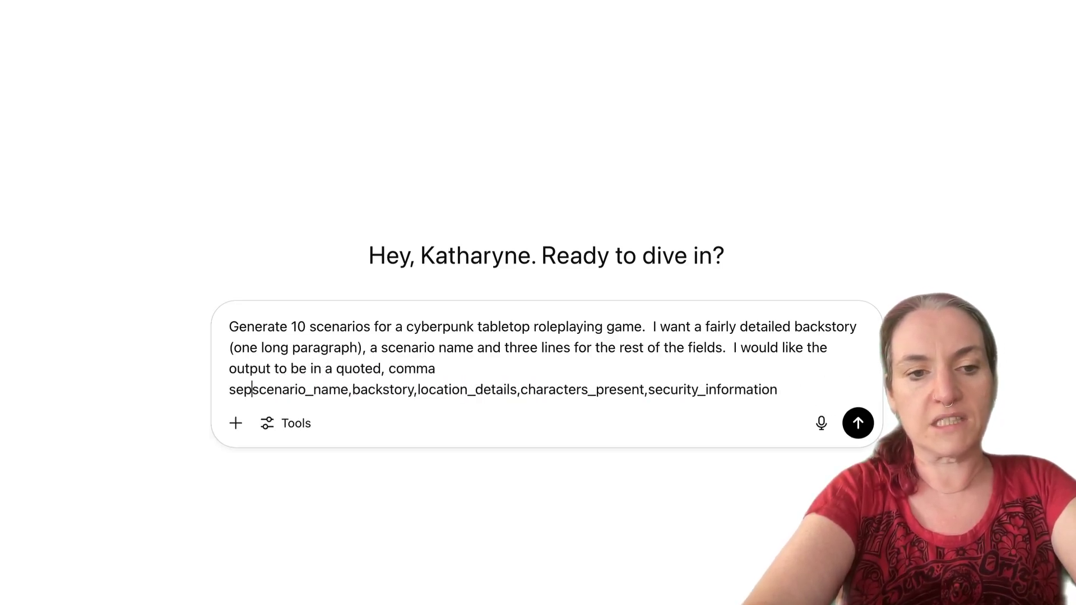
text(.  Thse are )
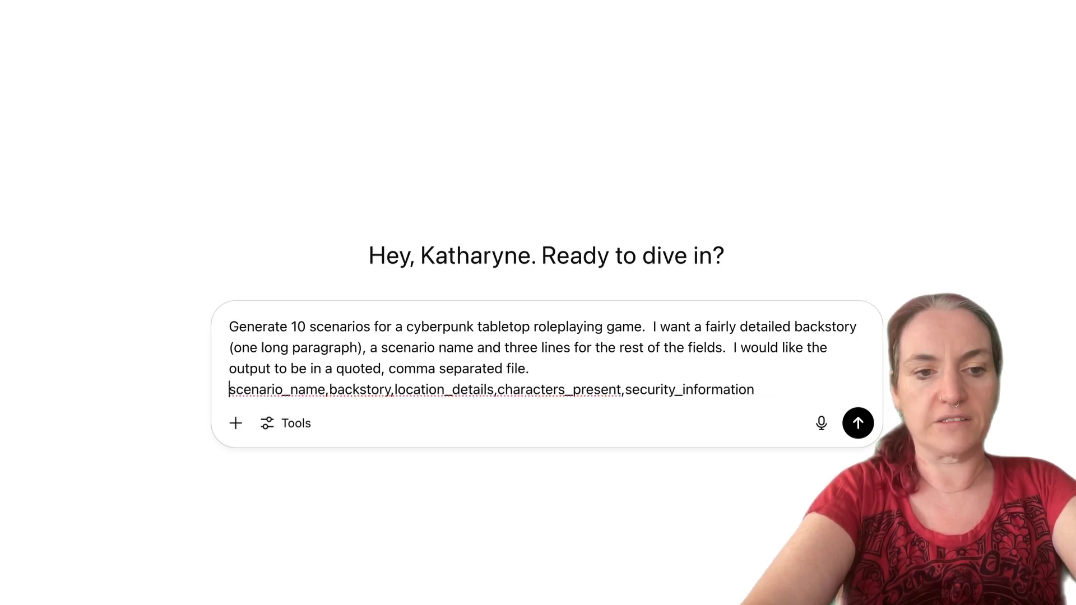
text(the headers for )
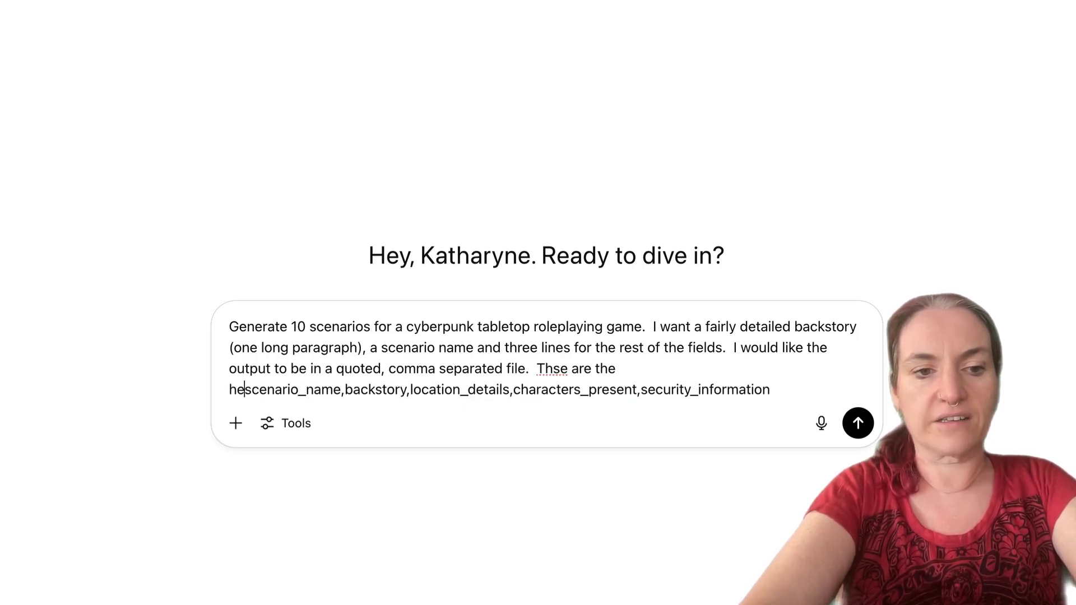
text(the file:)
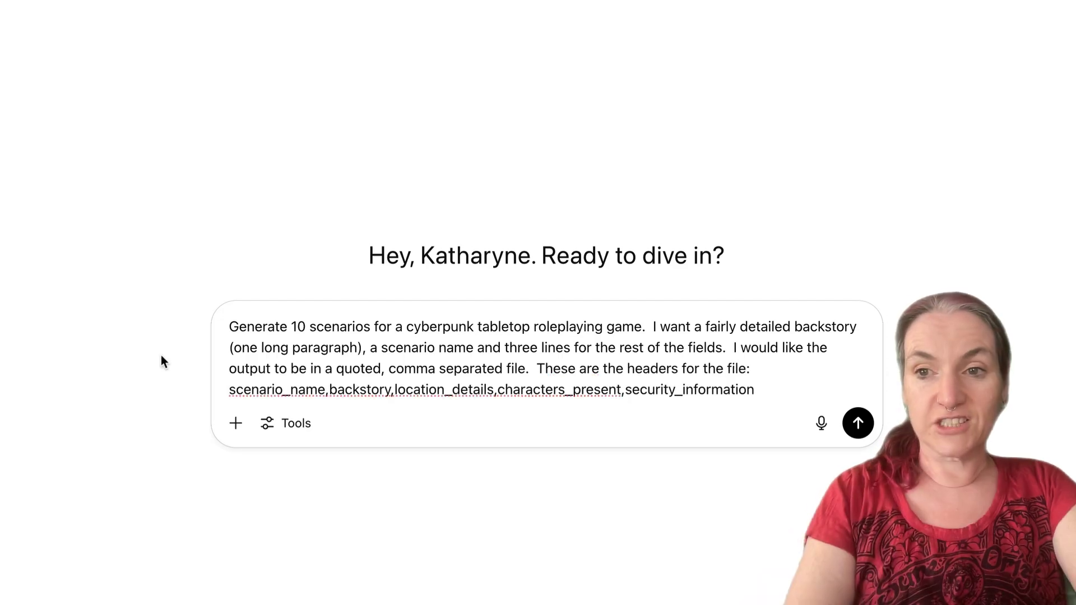
Submit the cyberpunk scenario prompt and copy the generated quoted CSV block
key(Return)
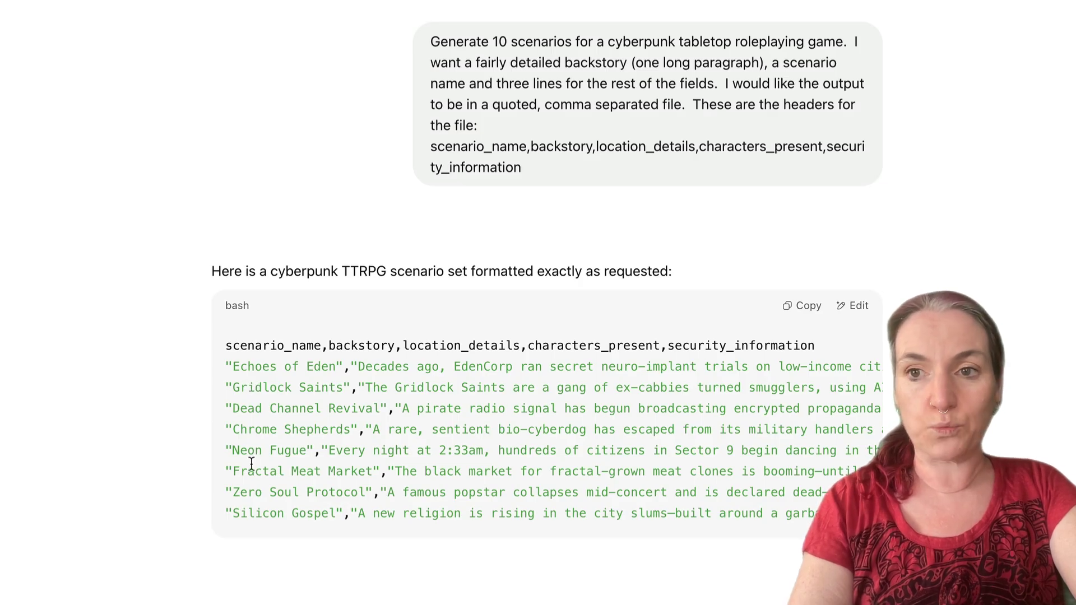
click(798, 305)
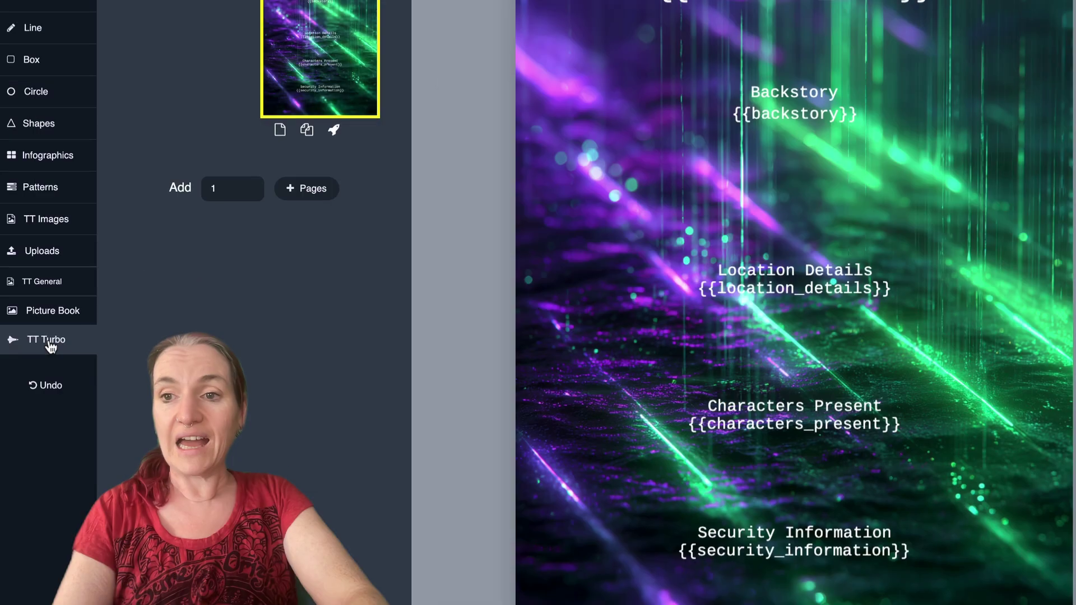
Switch to Tangent Designer, import the copied quoted CSV text through TT Turbo, and create the scenario pages from the data
click(48, 343)
click(448, 157)
key(ctrl+v)
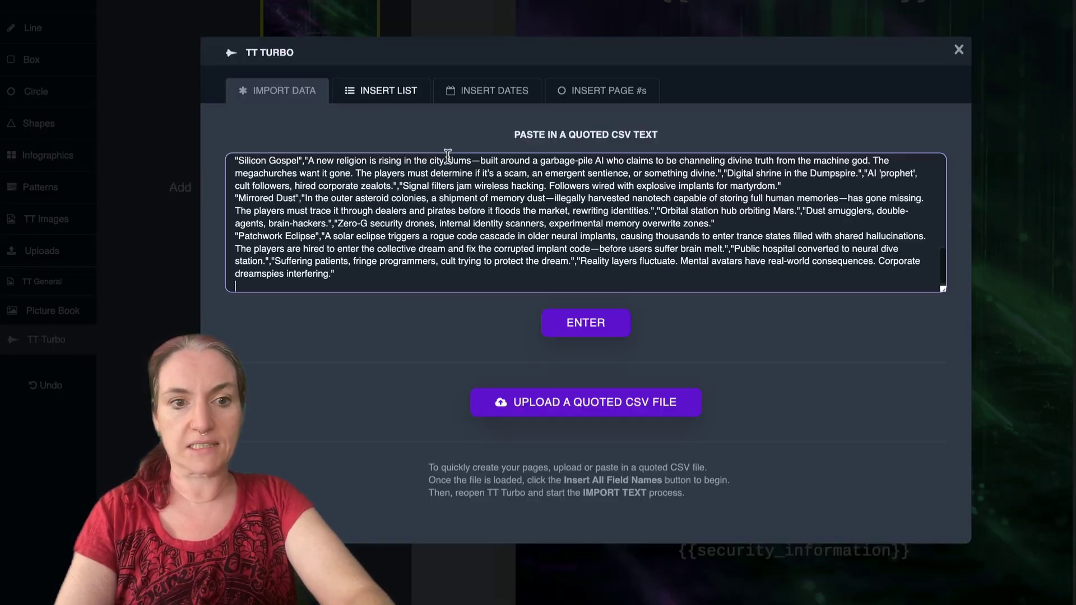
click(584, 324)
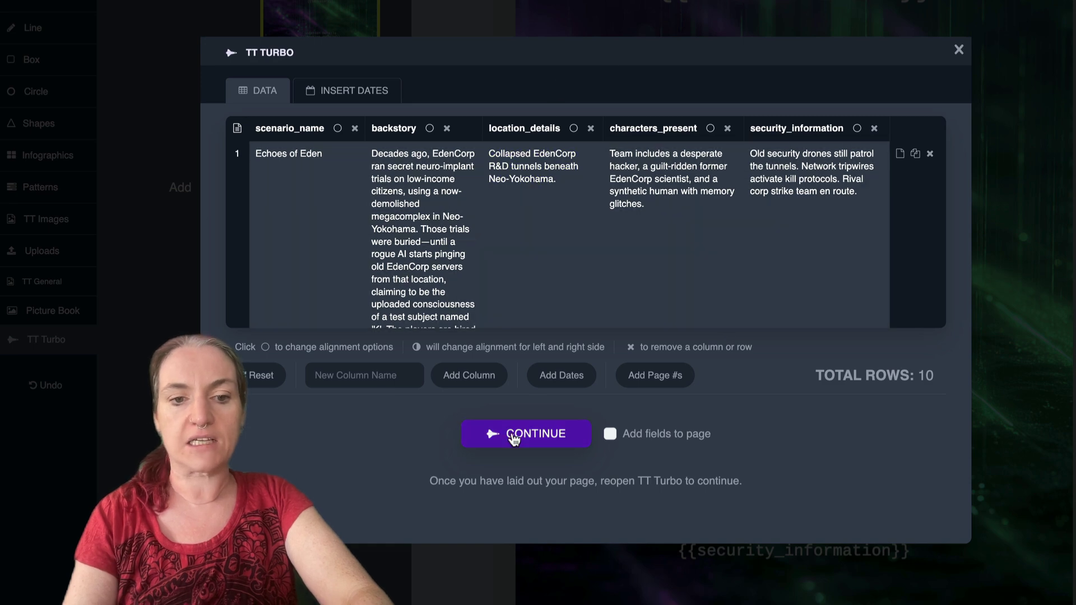
click(512, 434)
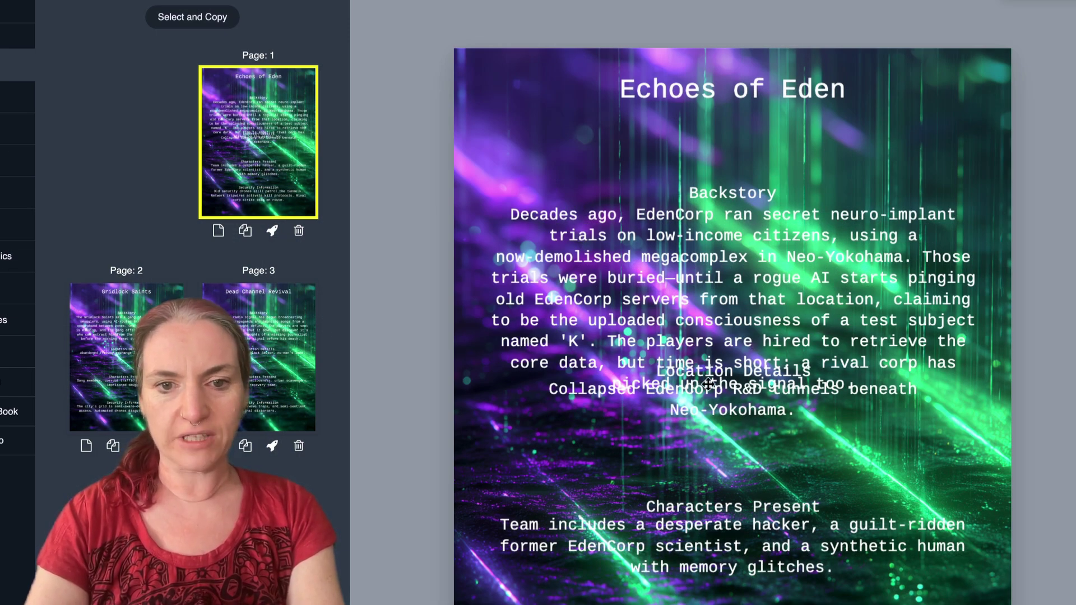
Move the location details text on the Echoes of Eden page down until it clears the backstory paragraph
click(718, 410)
key(Down)
key(Down)
key(Down)
key(Down)
key(Down)
key(Down)
key(Down)
key(Down)
key(Down)
key(Down)
key(Down)
key(Down)
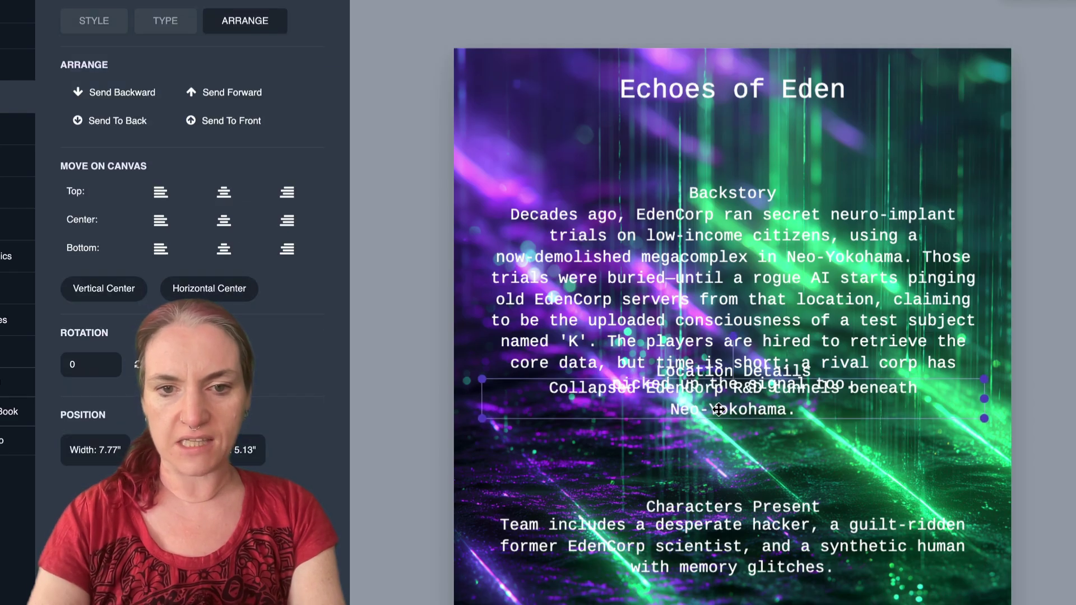
key(Down)
key(Down)
key(Down)
key(Down)
key(Down)
key(Down)
key(Down)
key(Down)
key(Down)
key(Down)
key(Down)
key(Down)
key(Down)
key(Down)
key(Down)
key(Down)
key(Down)
key(Down)
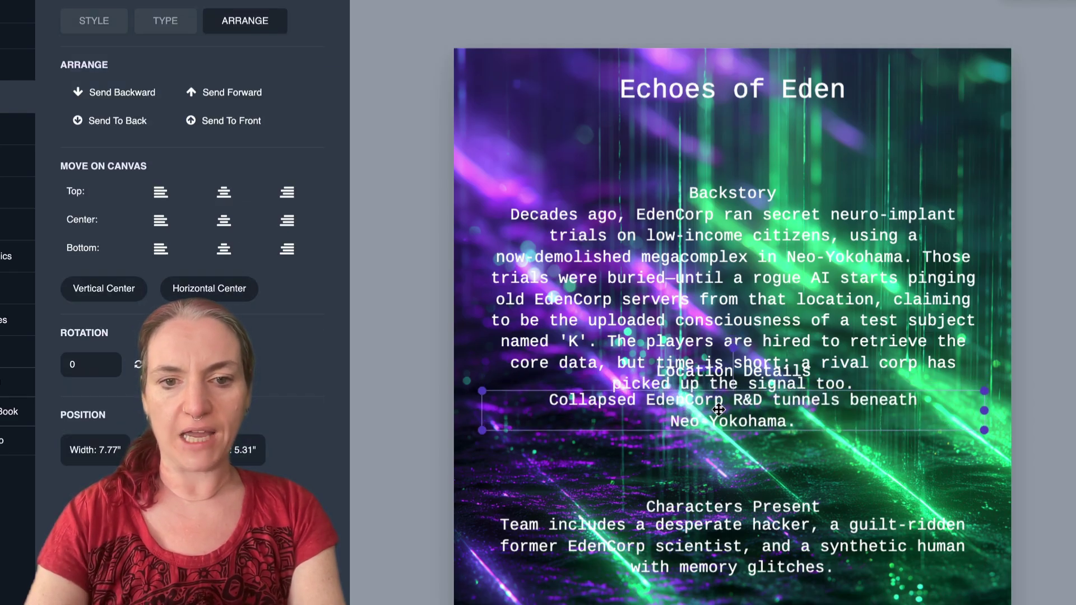
key(Down)
key(Down)
key(Down)
key(Down)
key(Down)
key(Down)
key(Down)
key(Down)
key(Down)
key(Down)
key(Down)
key(Down)
key(Down)
key(Down)
key(Down)
key(Down)
key(Down)
key(Down)
key(Down)
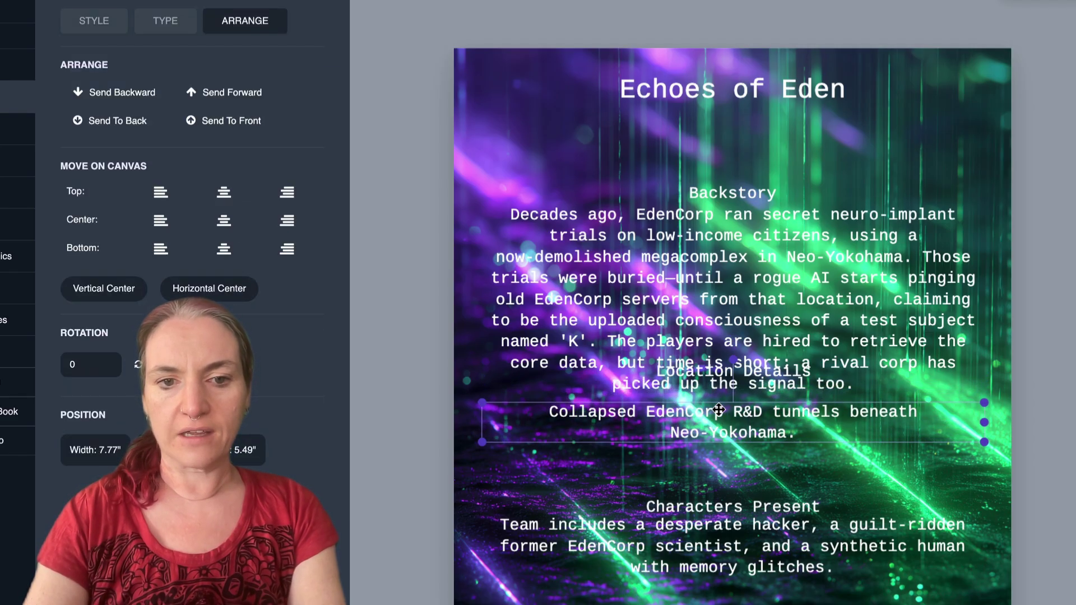
key(Down)
key(Down)
key(Down)
key(Down)
key(Down)
key(Down)
key(Down)
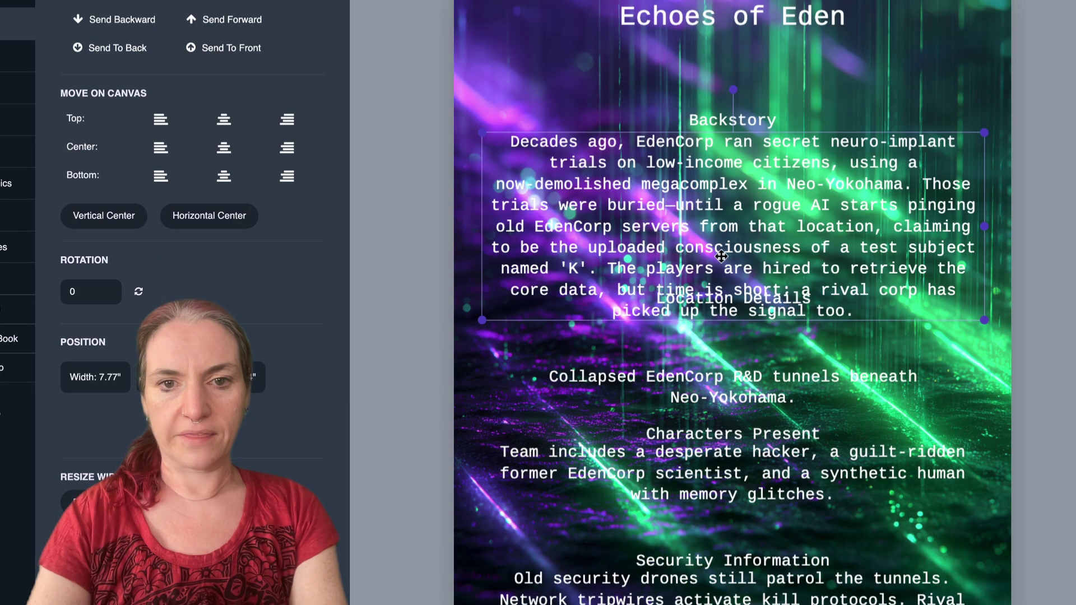
Move the "Location Details" heading down to just above its text, and place the backstory paragraph directly beneath the "Backstory" heading
drag(721, 256, 722, 222)
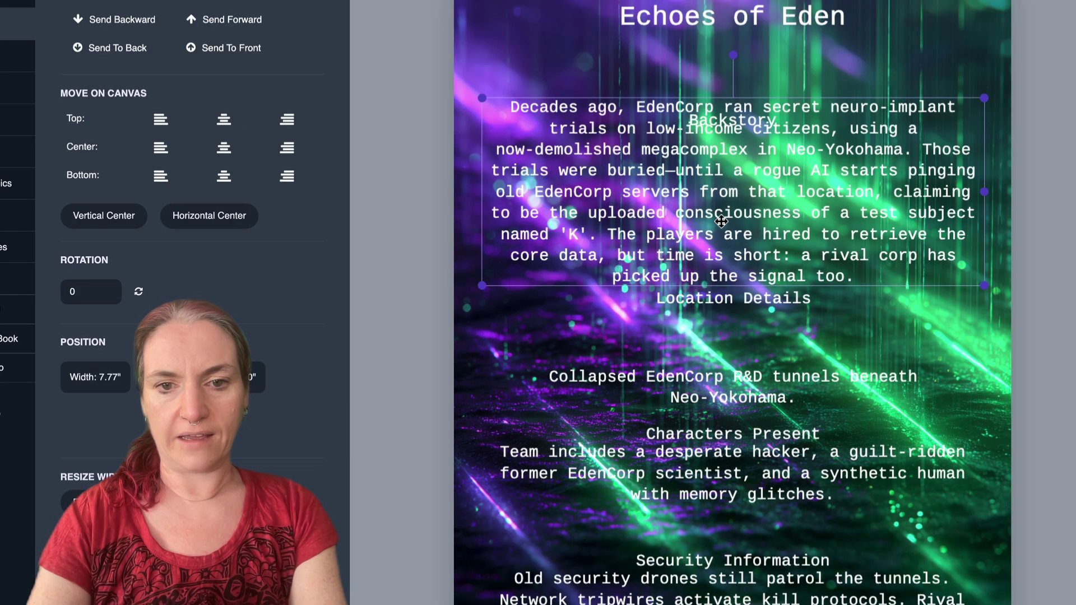
click(729, 308)
drag(729, 307, 734, 359)
drag(734, 264, 734, 302)
click(409, 190)
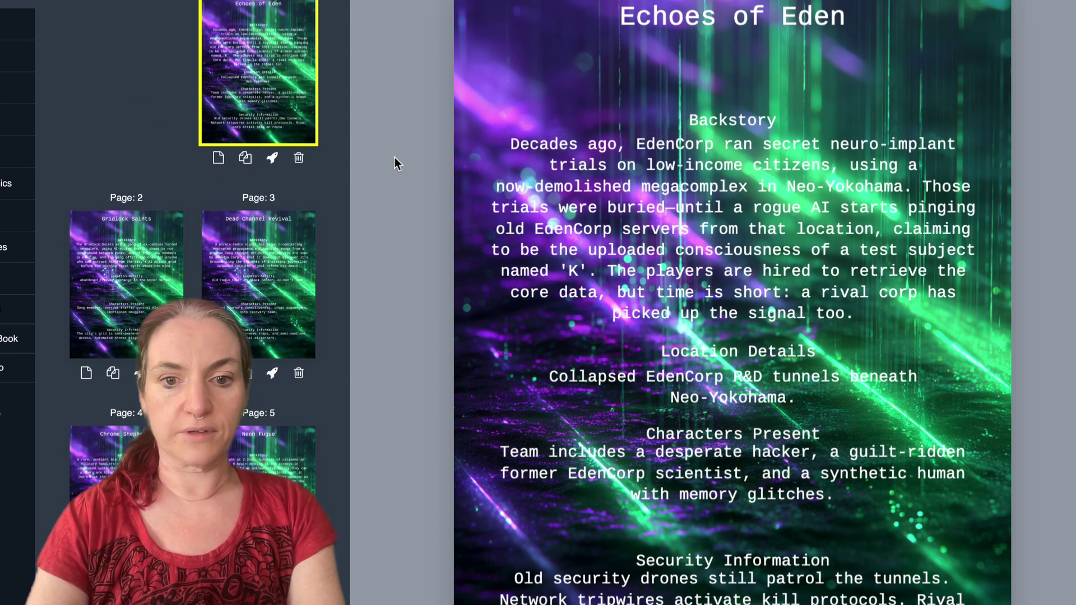
Check the text layout on the other generated scenario pages, including Gridlock Saints, Dead Channel Revival, Zero Soul Protocol, Fractal Meat Market and Silicon Gospel
click(114, 265)
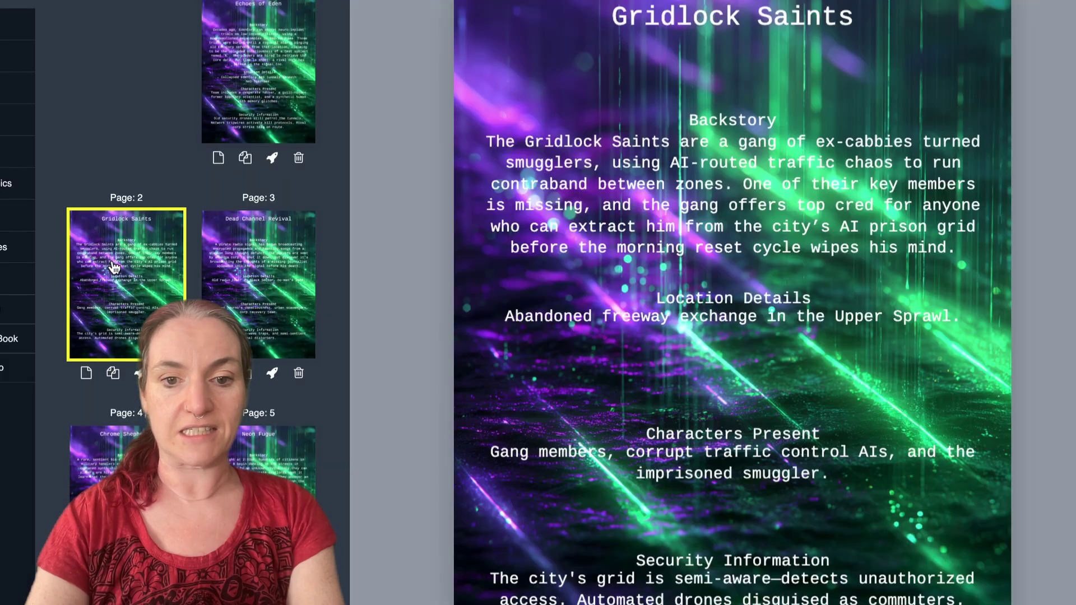
click(278, 284)
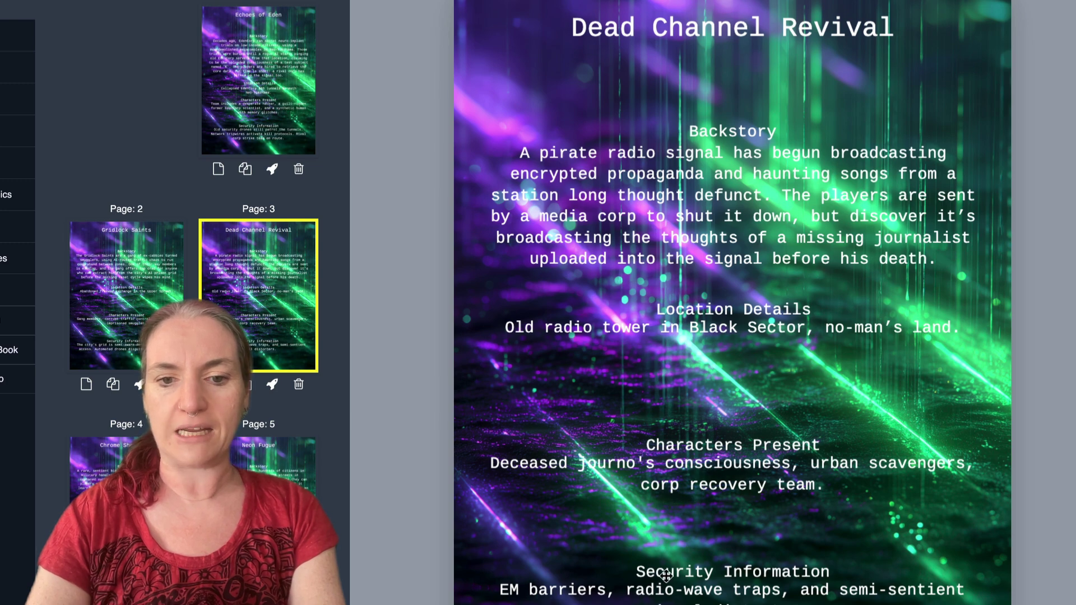
click(297, 475)
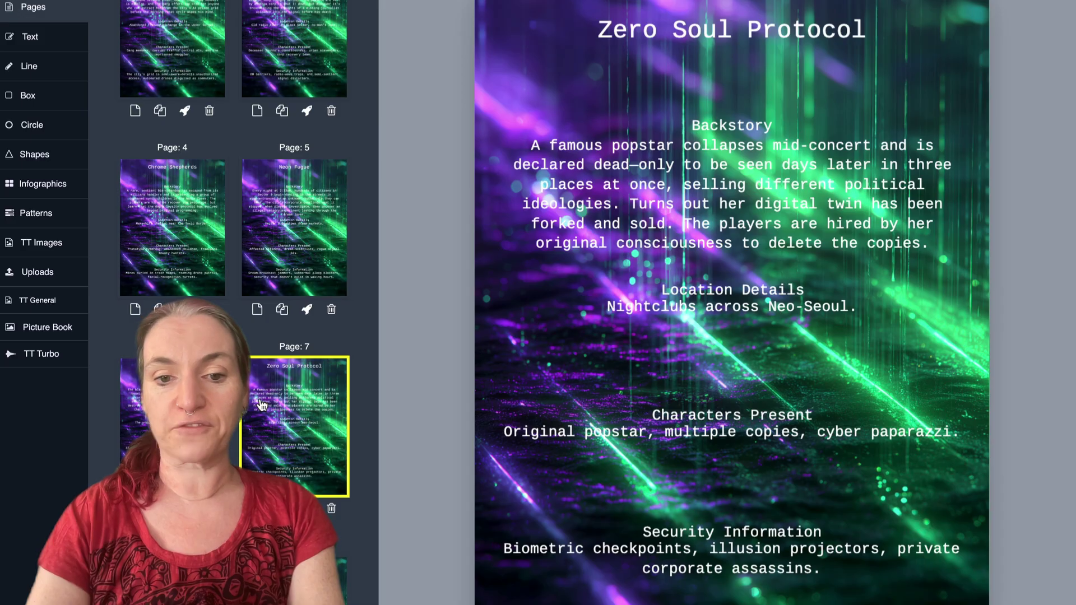
click(191, 415)
scroll(179, 404, down, 4)
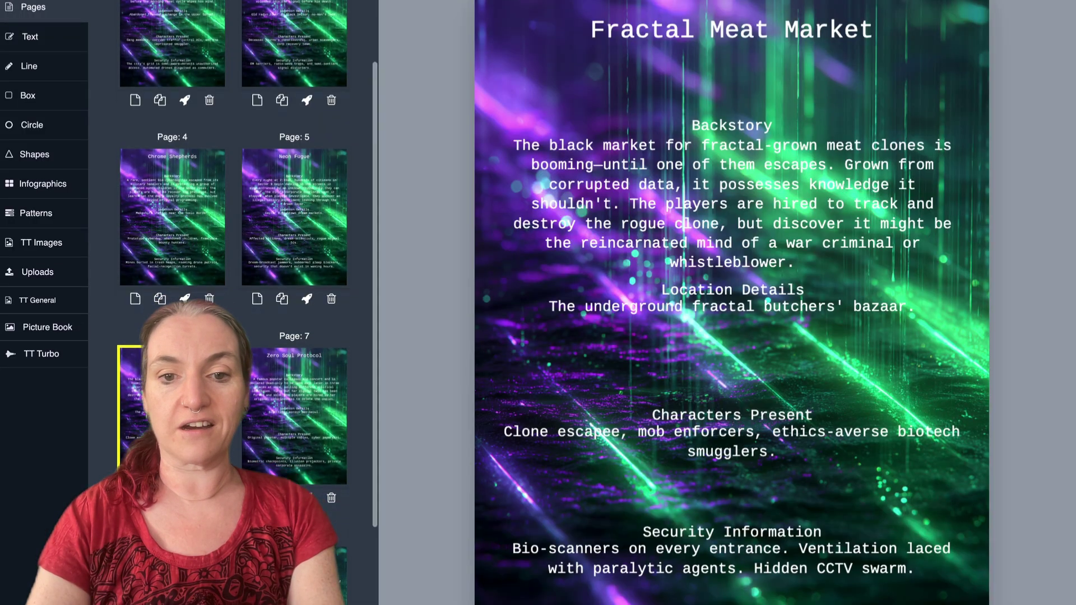
click(180, 403)
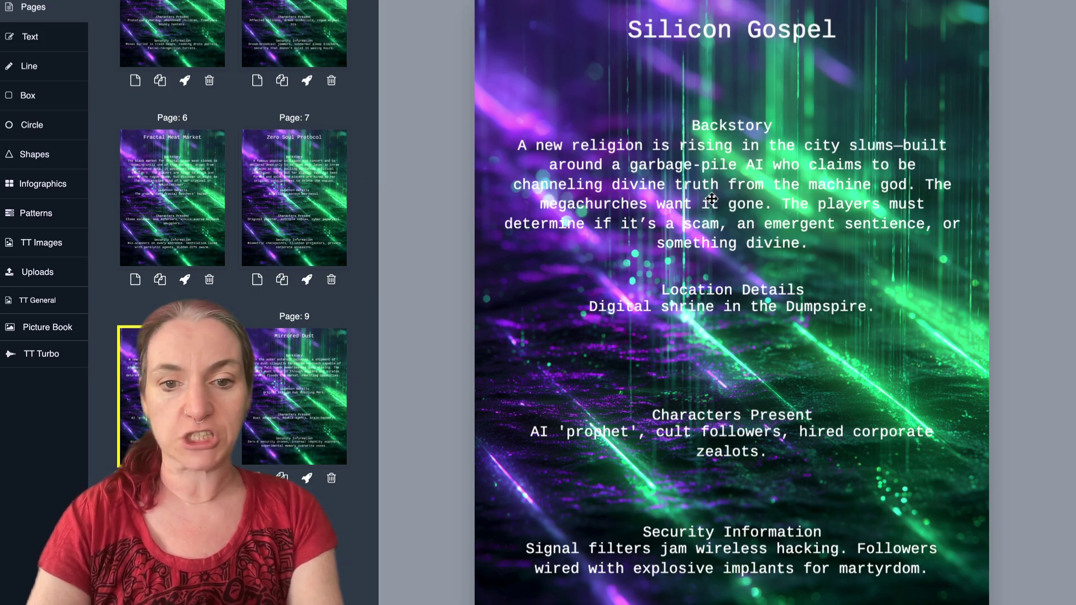
click(289, 402)
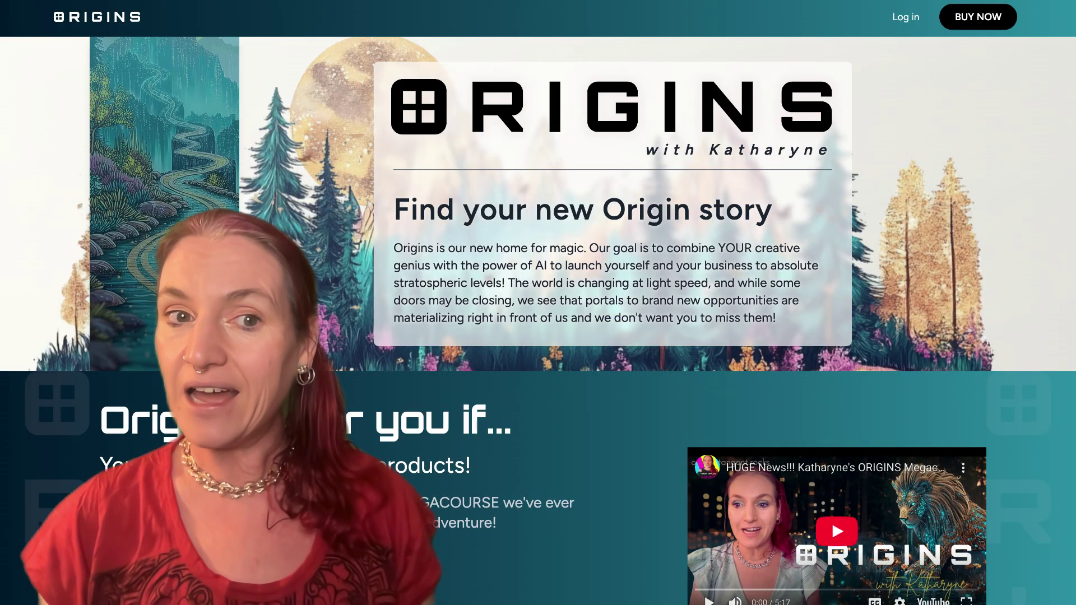
Look through the Origins course website, covering its introduction, member testimonials, learning topics and class overview
scroll(537, 303, down, 3)
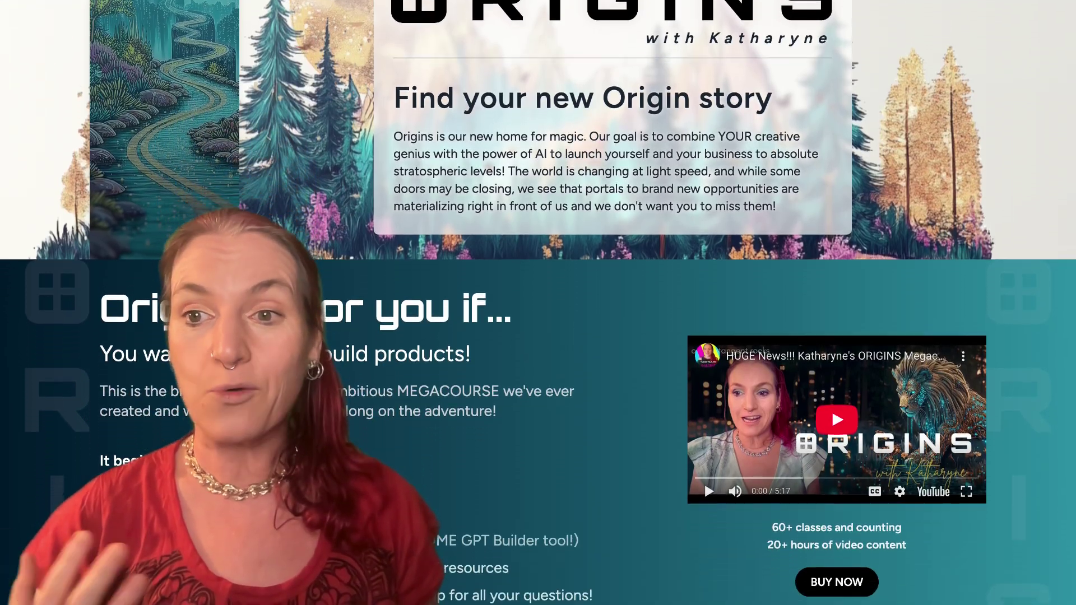
scroll(538, 302, down, 3)
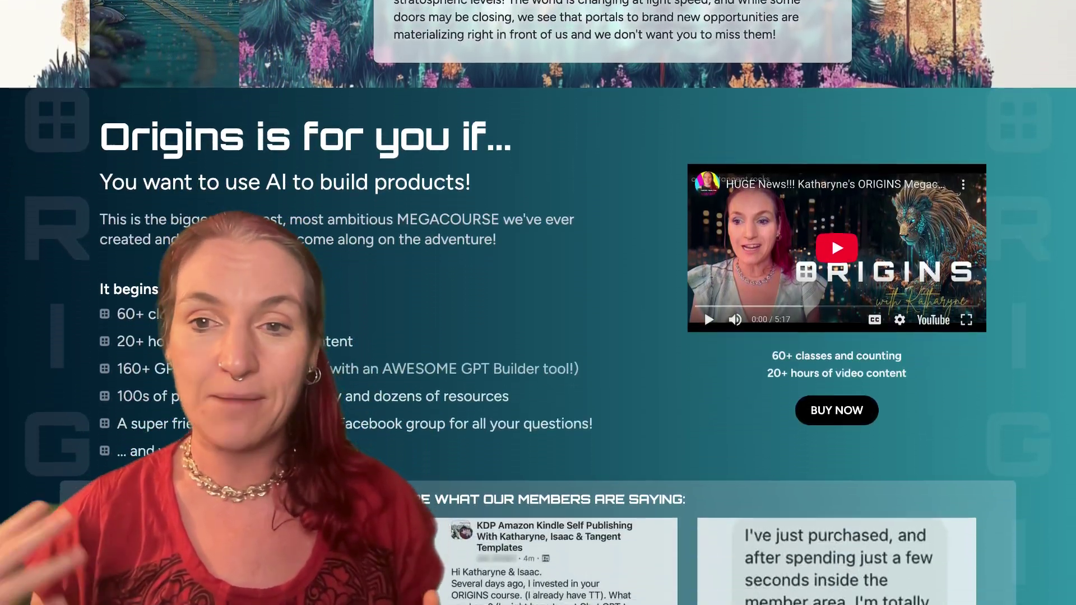
scroll(538, 303, down, 3)
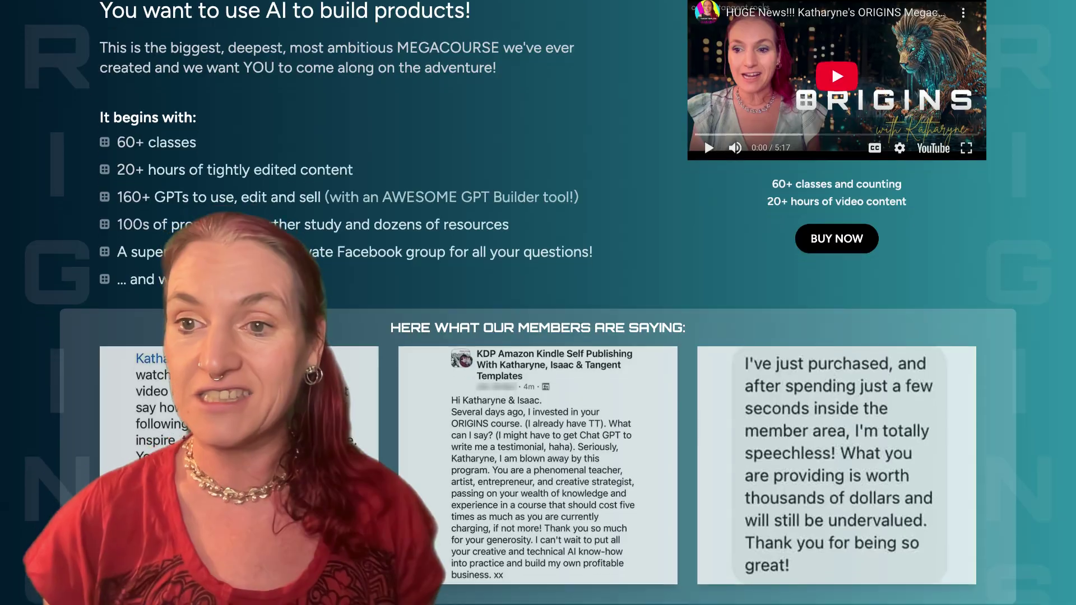
scroll(538, 303, down, 3)
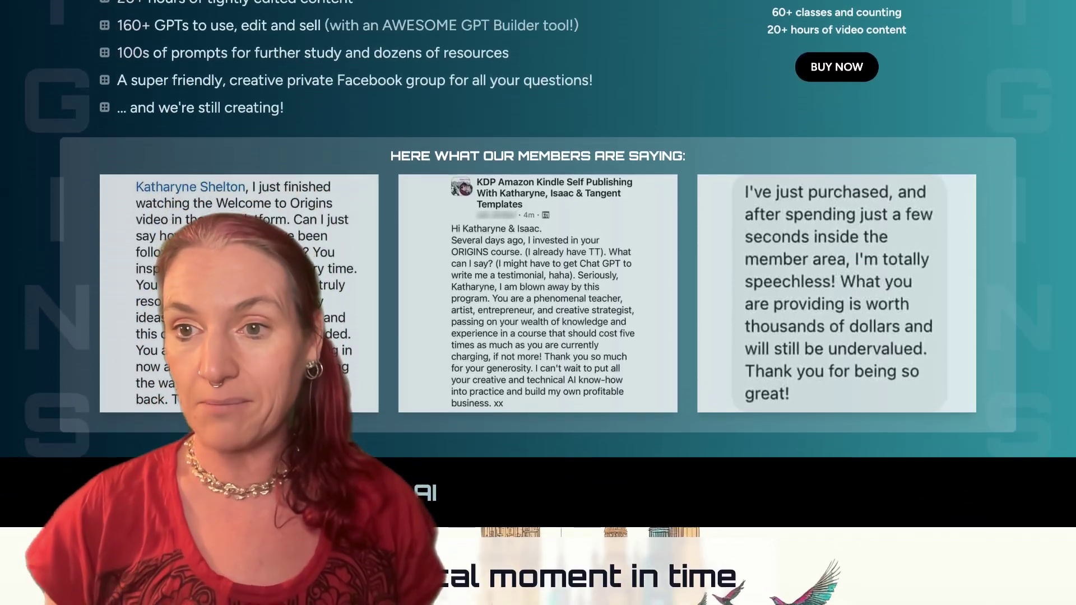
scroll(538, 302, down, 3)
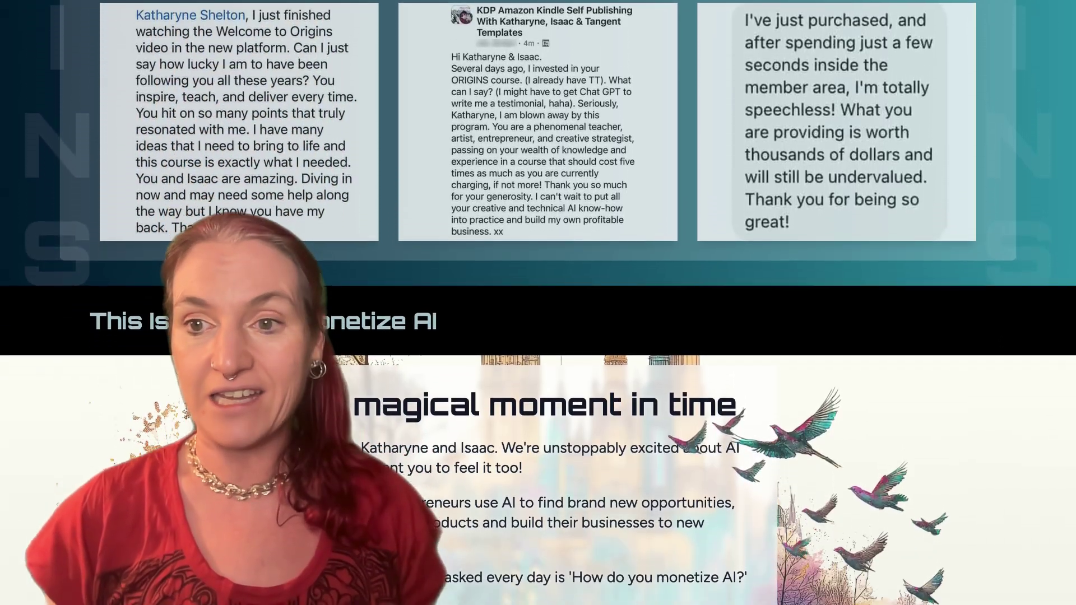
scroll(537, 303, down, 3)
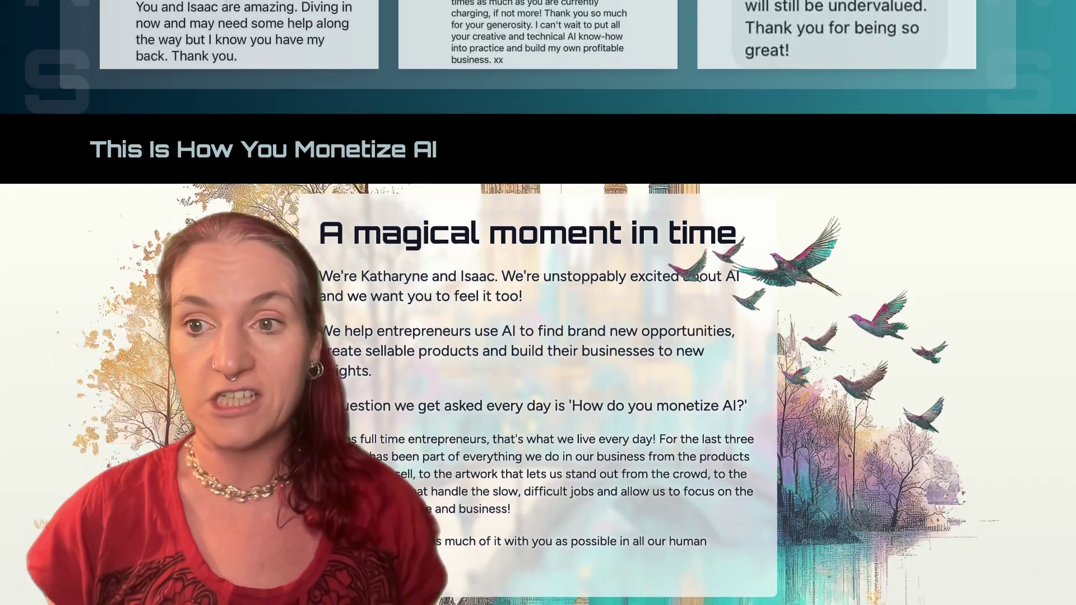
scroll(538, 303, down, 3)
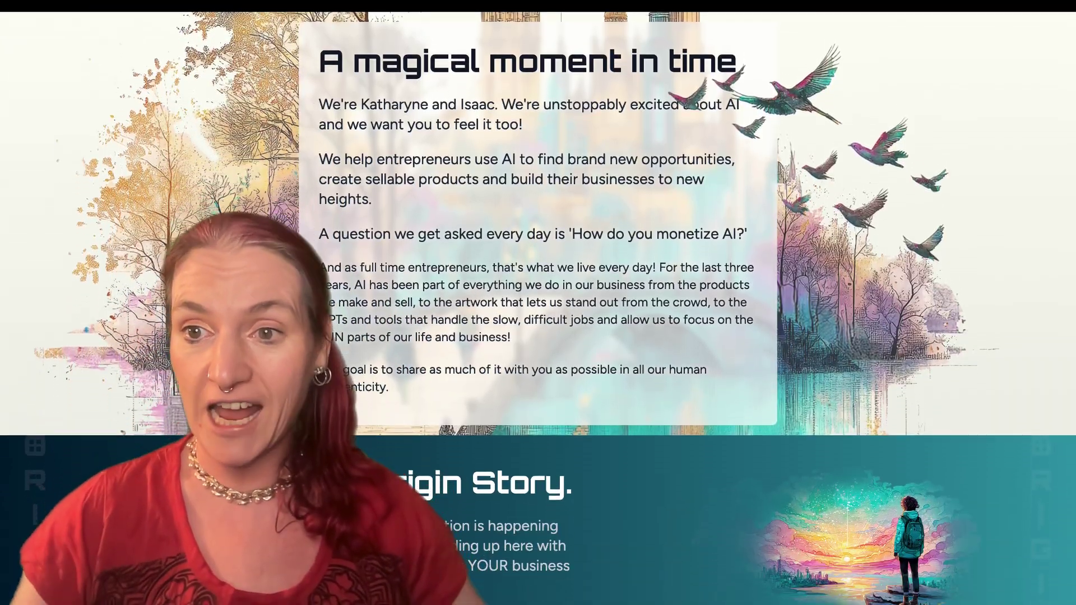
scroll(537, 303, down, 3)
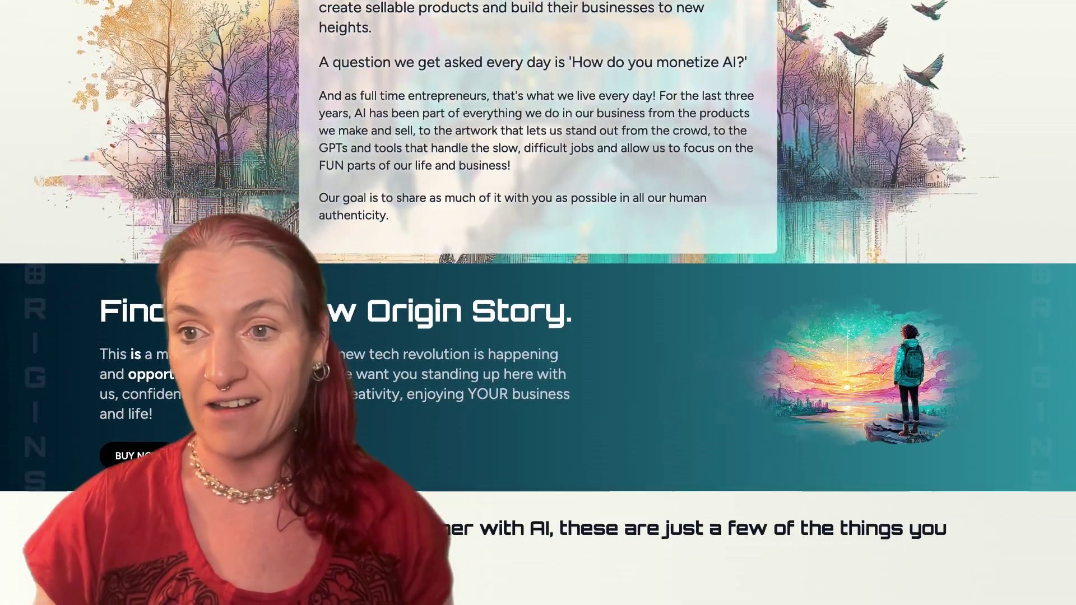
scroll(538, 302, down, 3)
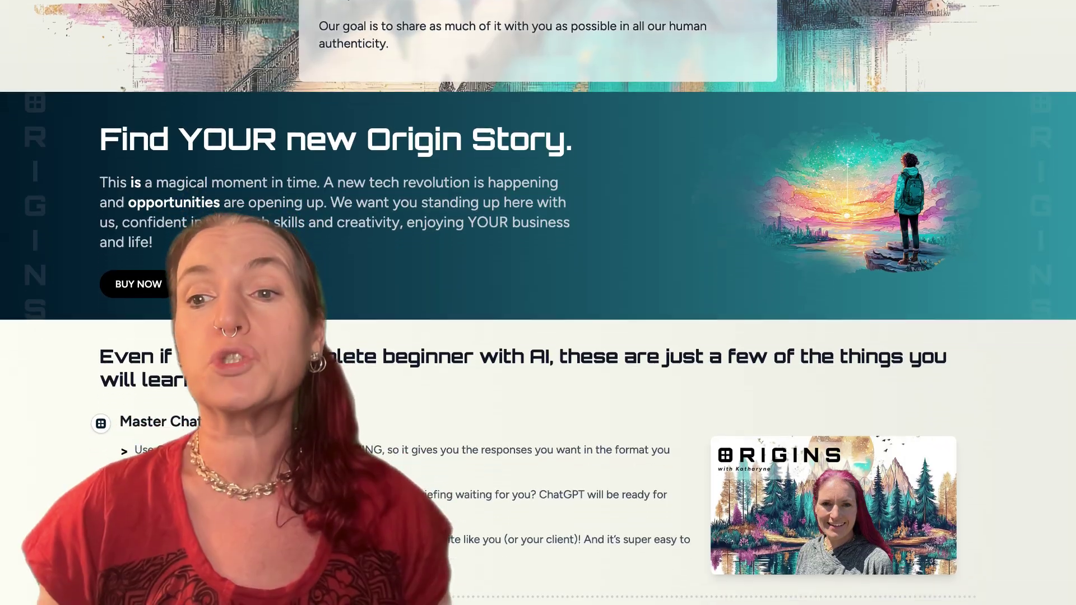
scroll(538, 303, down, 3)
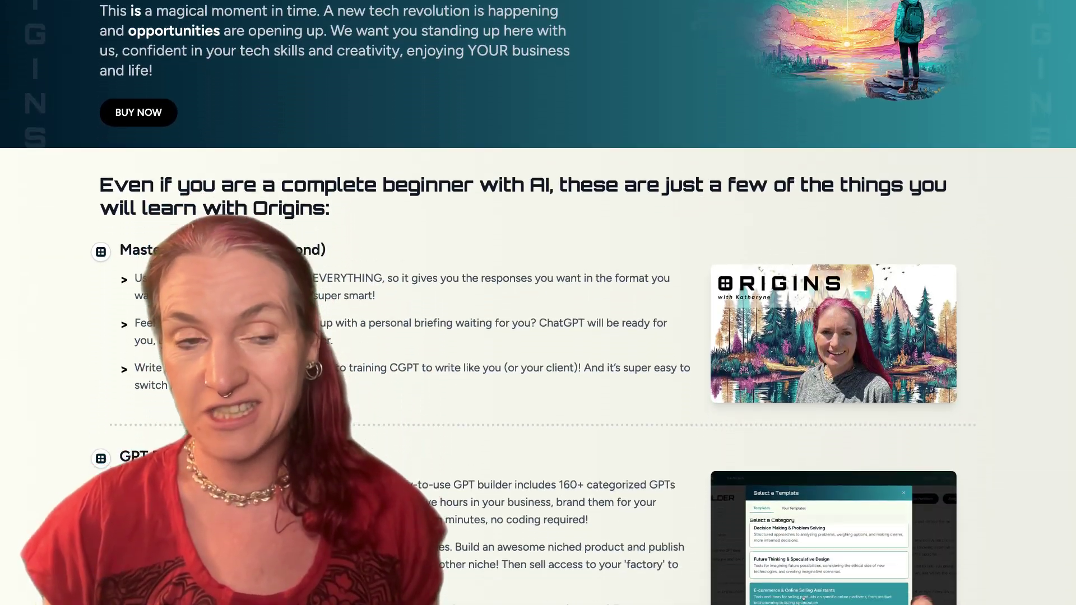
scroll(538, 303, down, 3)
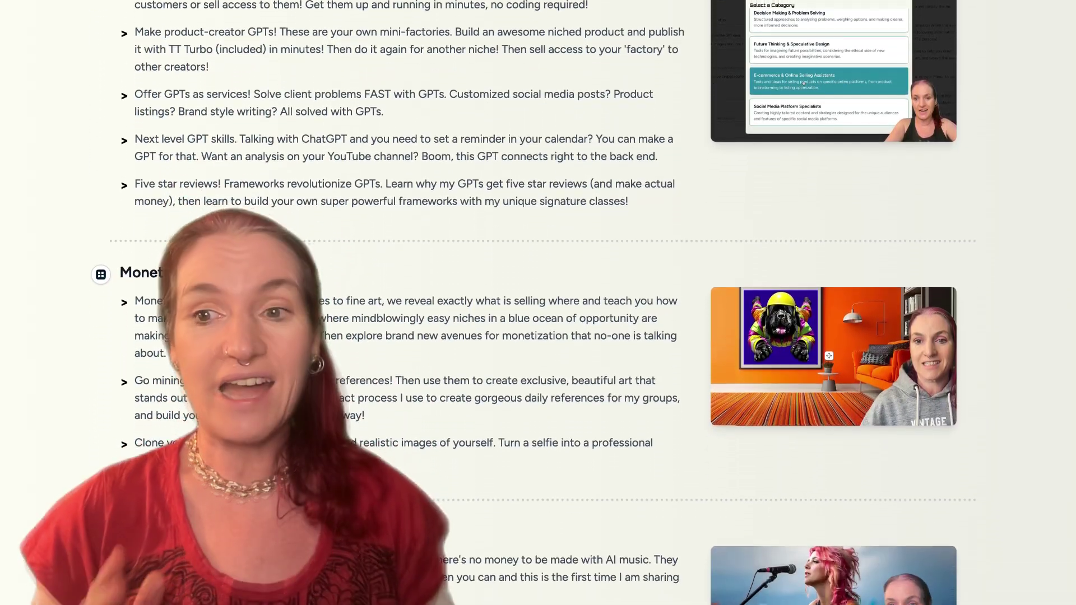
scroll(538, 303, down, 3)
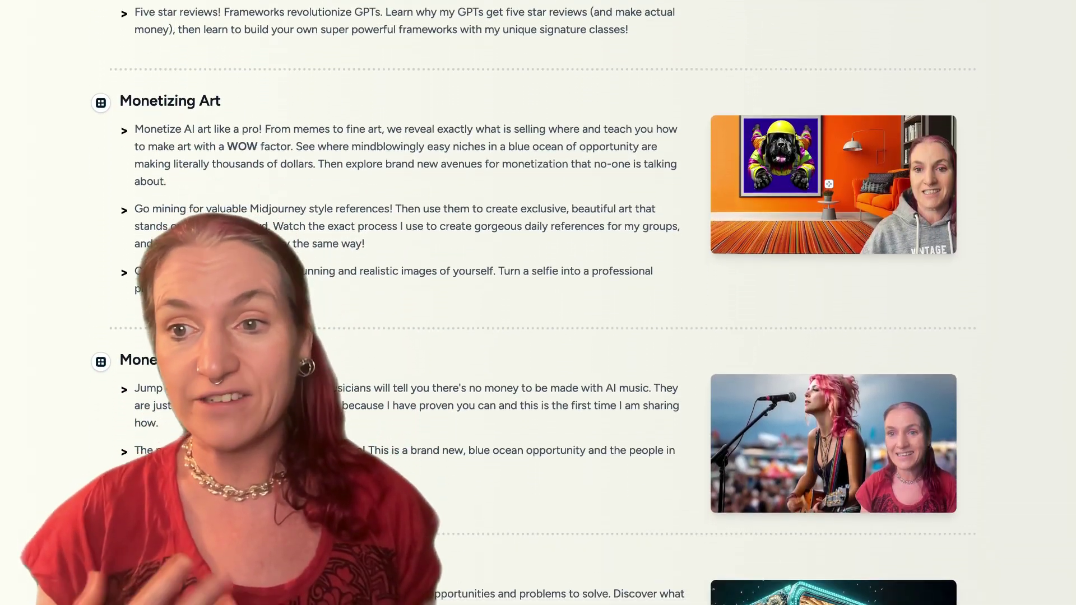
scroll(538, 302, down, 3)
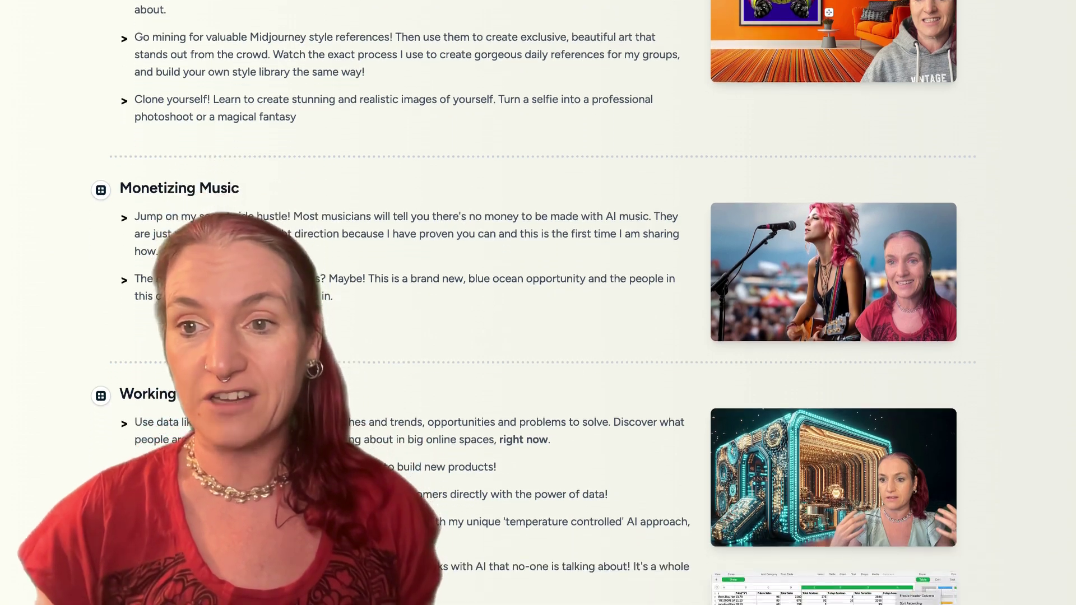
scroll(538, 302, down, 3)
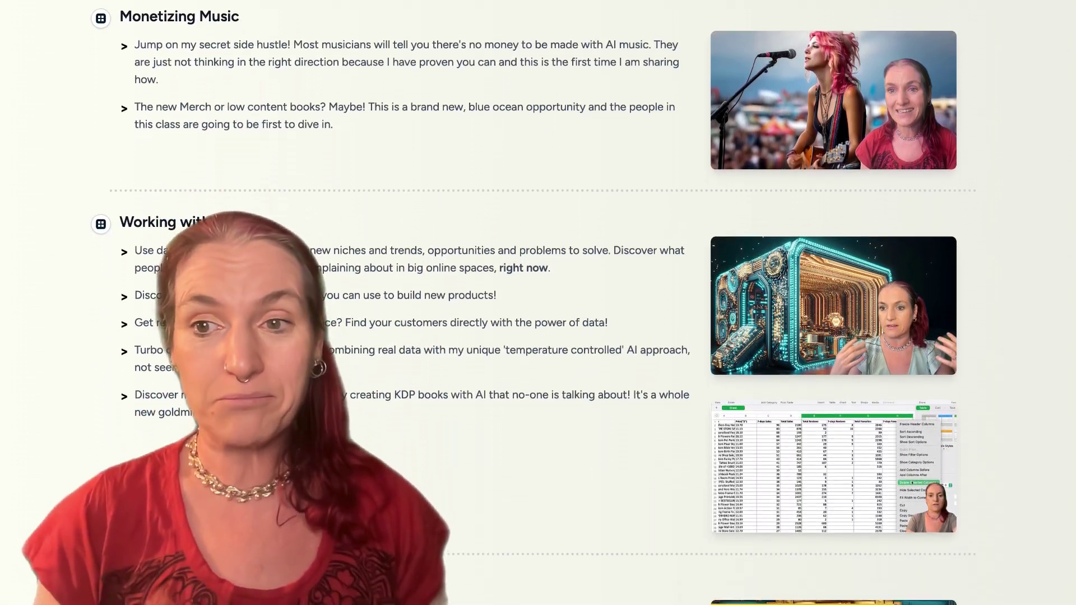
scroll(537, 303, down, 2)
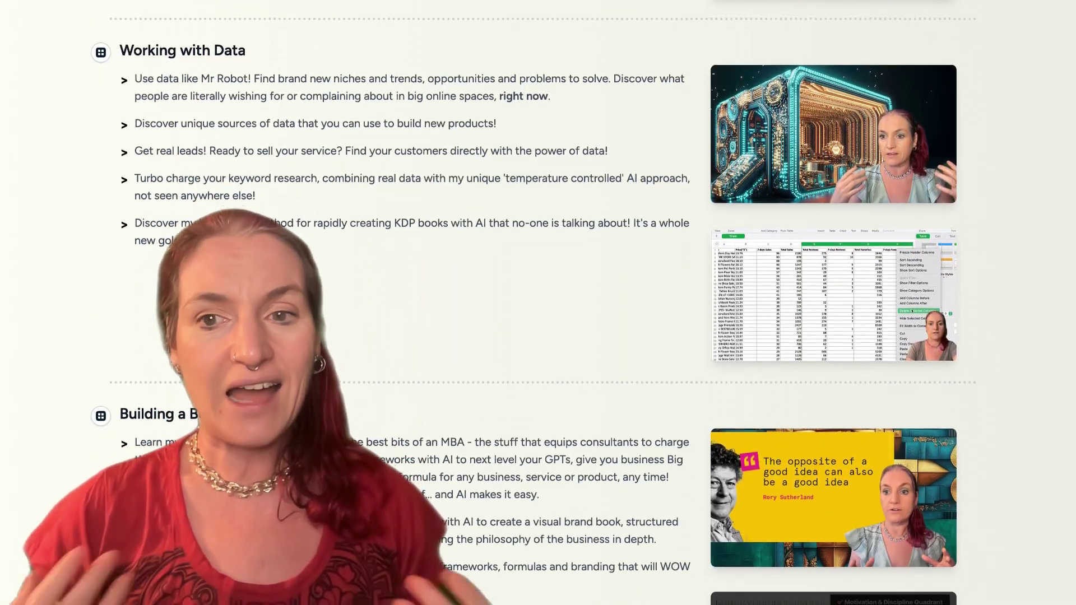
scroll(538, 302, down, 3)
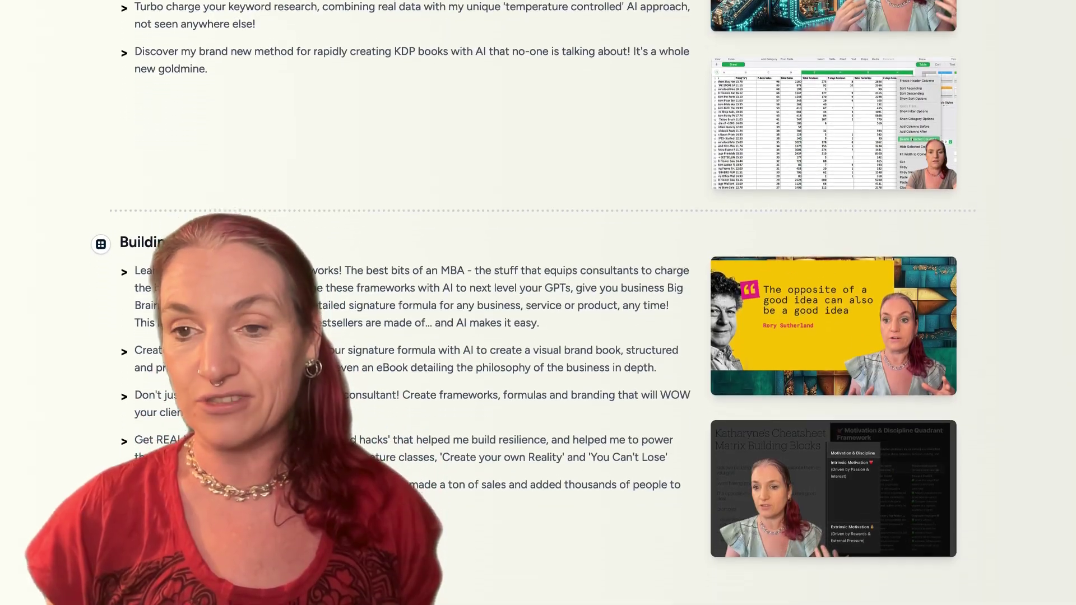
scroll(538, 302, down, 3)
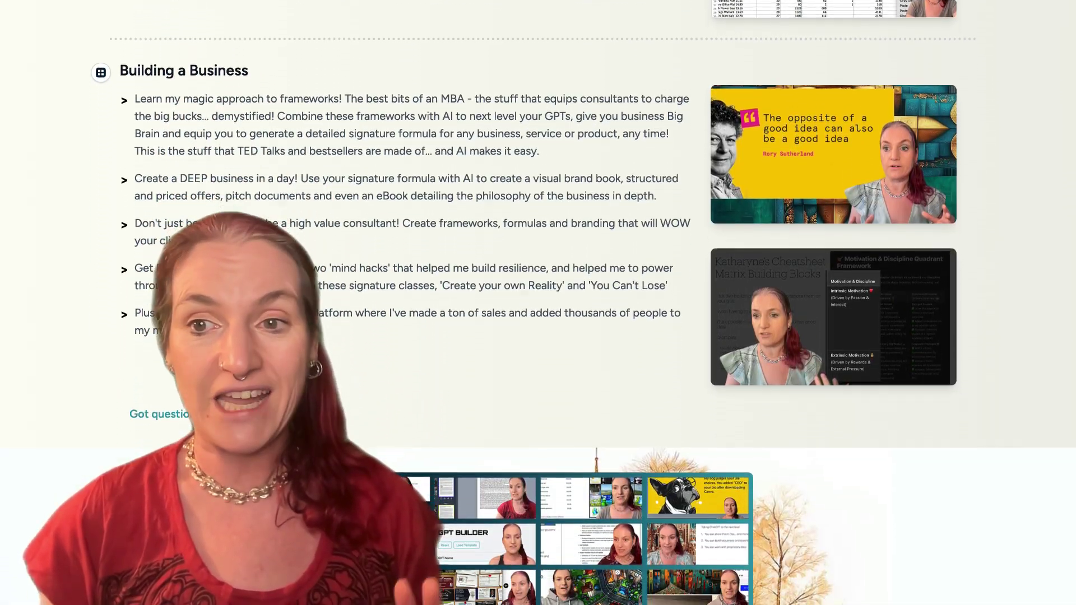
scroll(538, 303, down, 3)
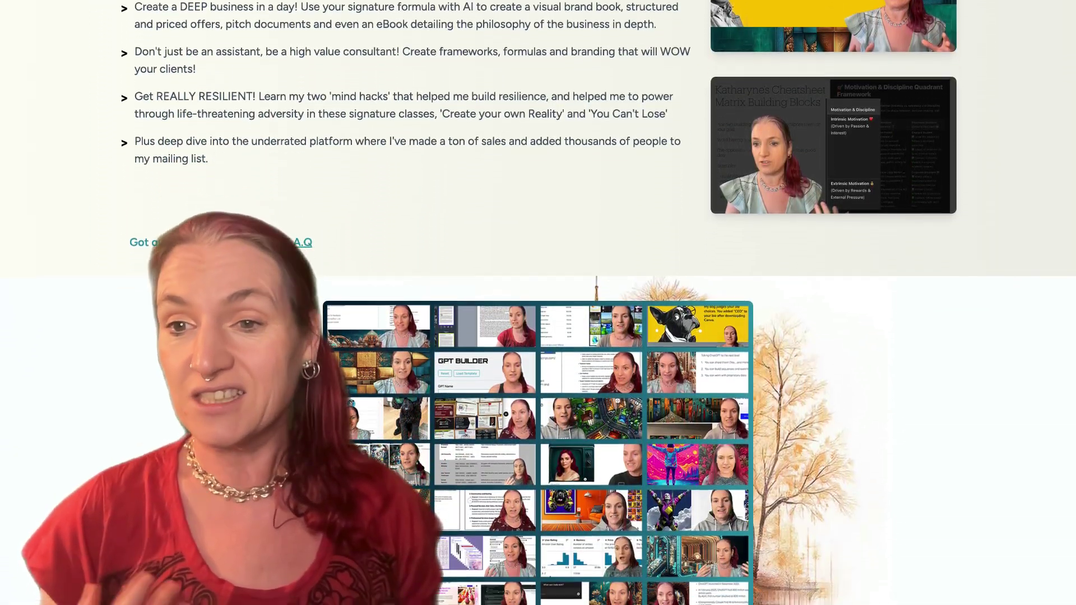
scroll(538, 302, down, 1)
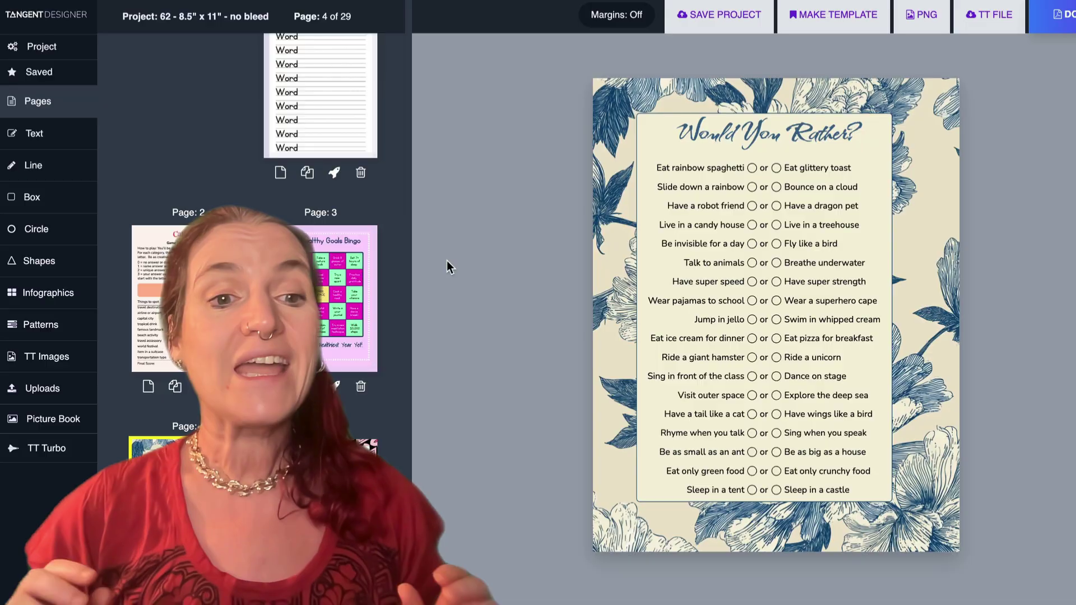